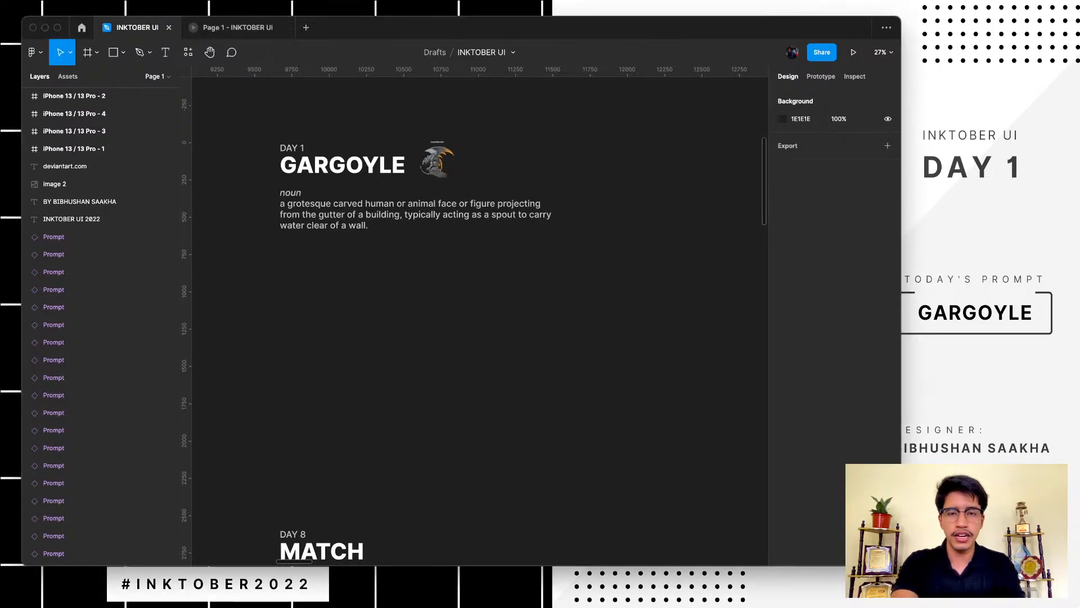
- Examine the Day 1 Gargoyle prompt, its definition and the neighbouring Inktober prompts on the canvas
scroll(226, 441, "down", 5)
scroll(237, 447, "down", 3)
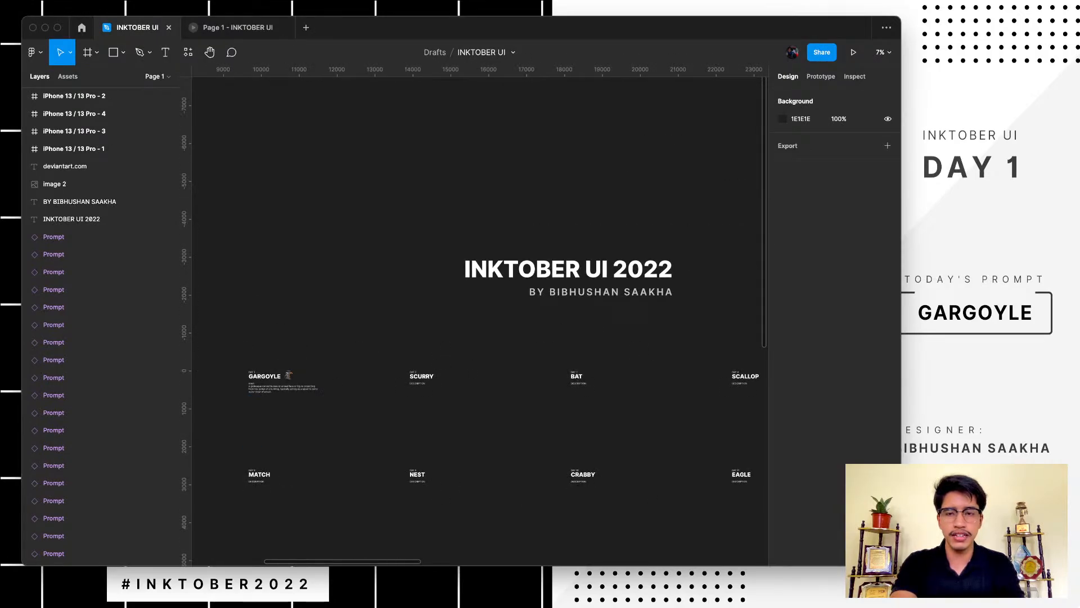
scroll(236, 460, "up", 5)
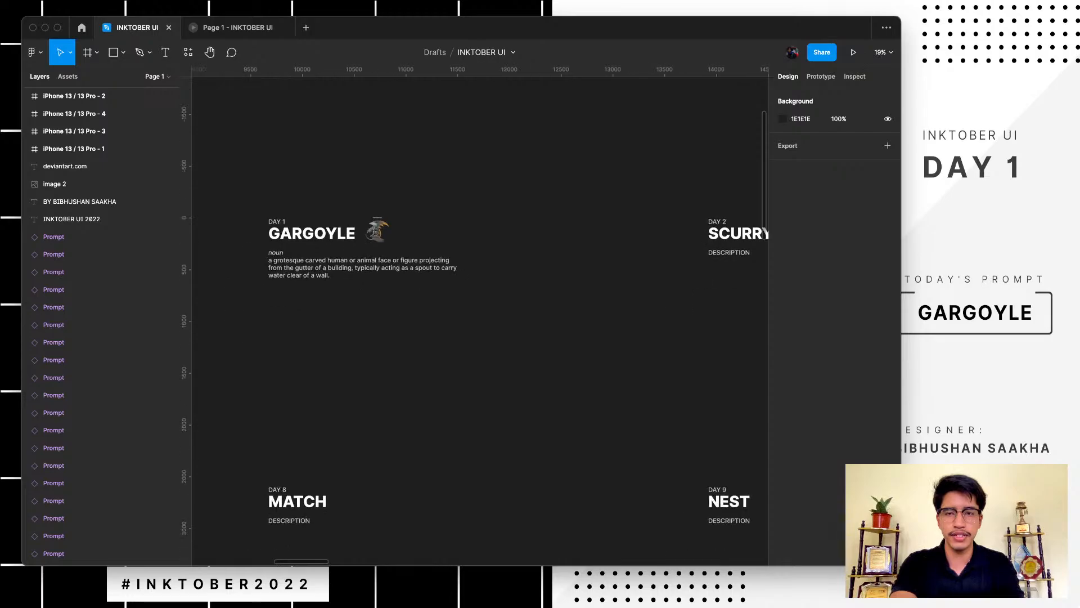
scroll(280, 388, "up", 3)
scroll(280, 388, "up", 2)
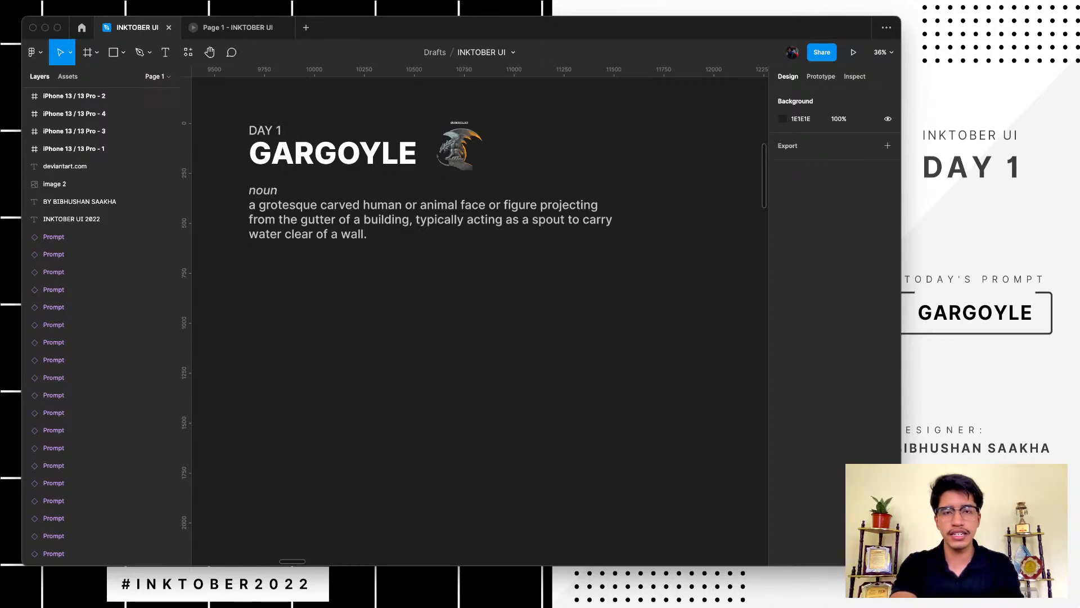
scroll(480, 321, "down", 1)
scroll(480, 320, "down", 3)
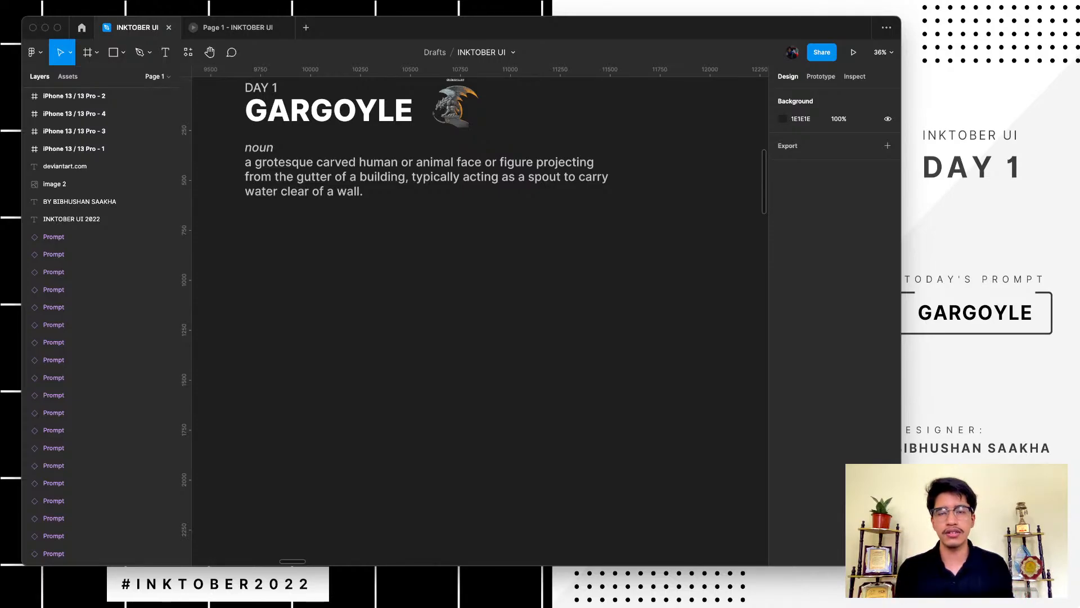
scroll(480, 320, "down", 3)
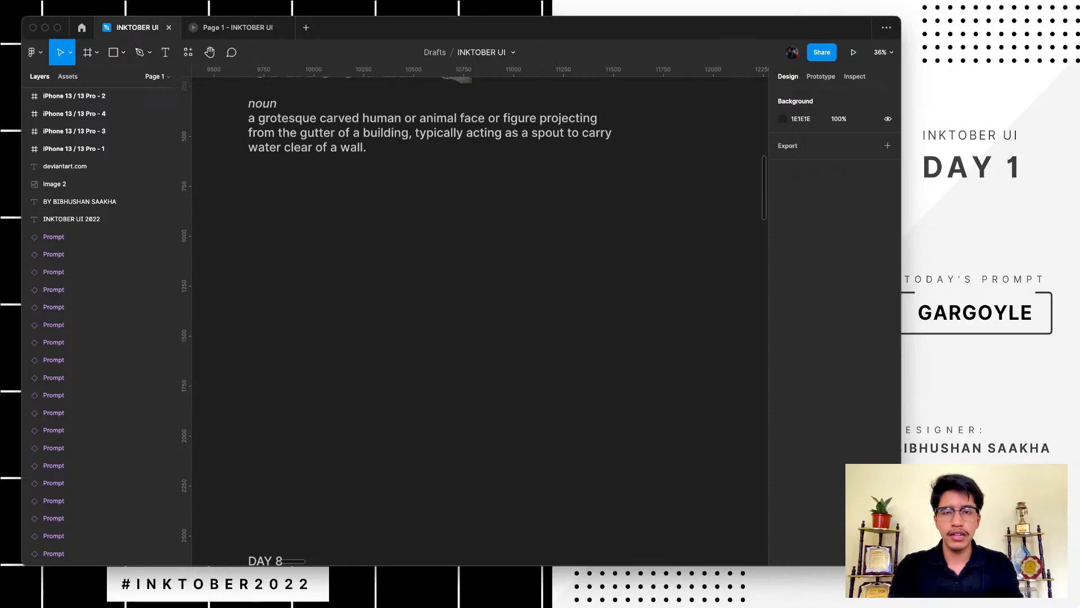
scroll(480, 320, "up", 3)
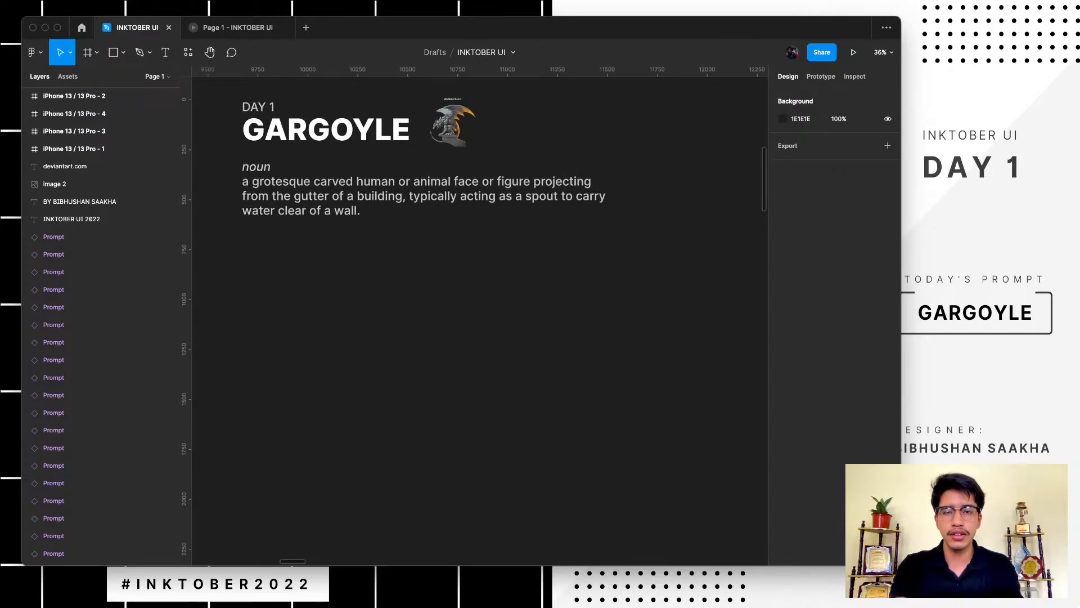
- Create an iPhone 13 / 13 Pro frame and duplicate it into a row of four below the Gargoyle definition
key("f")
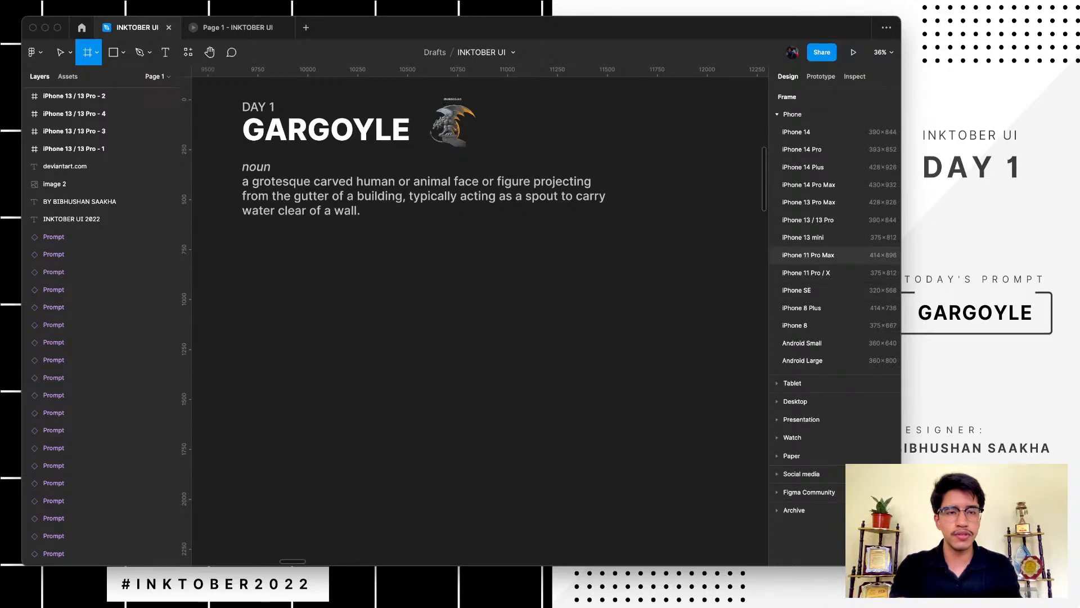
left_click(808, 220)
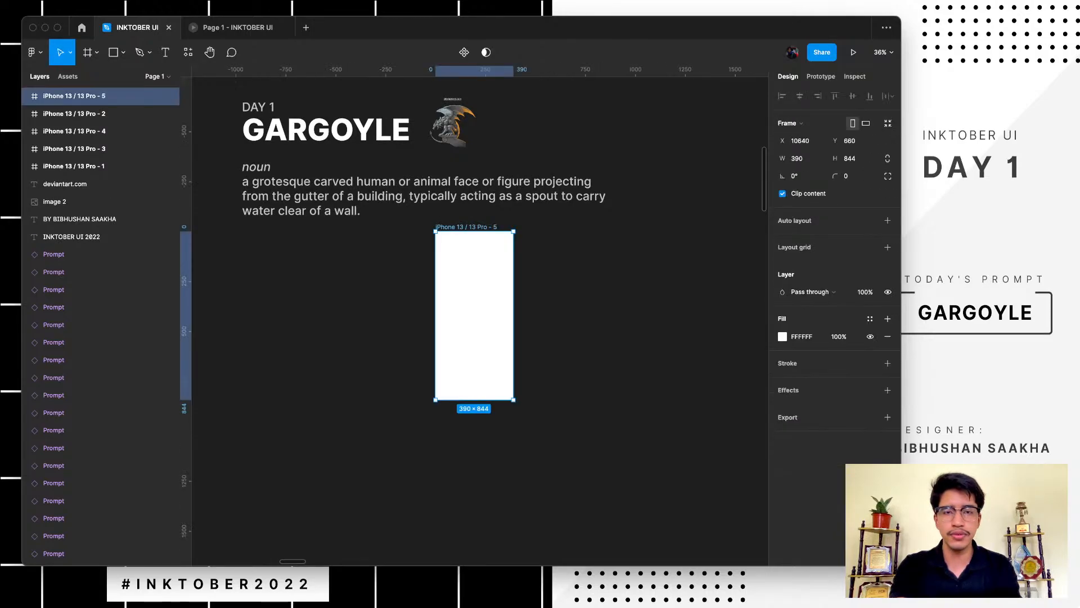
left_click_drag(473, 316, 669, 349)
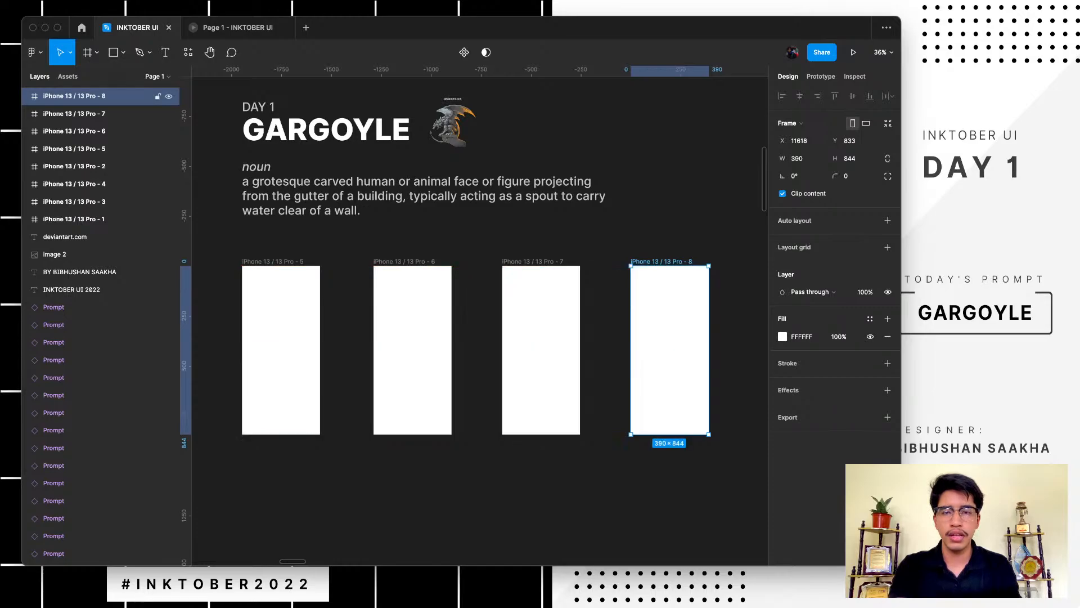
- Rename the first frame in the row as Landing Screen
double_click(273, 262)
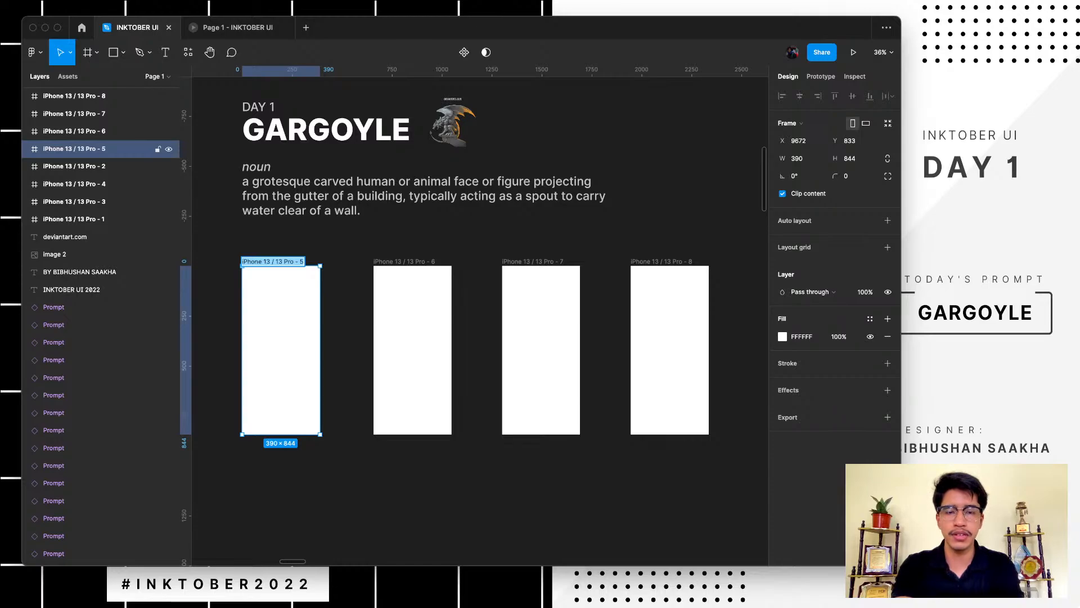
type("Land")
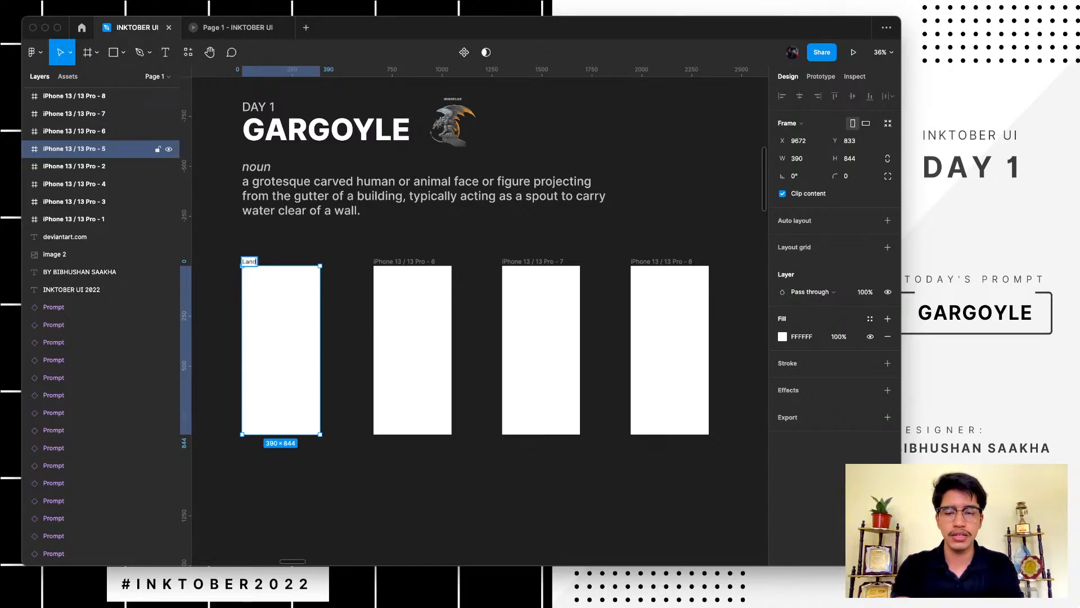
type("ing Screen")
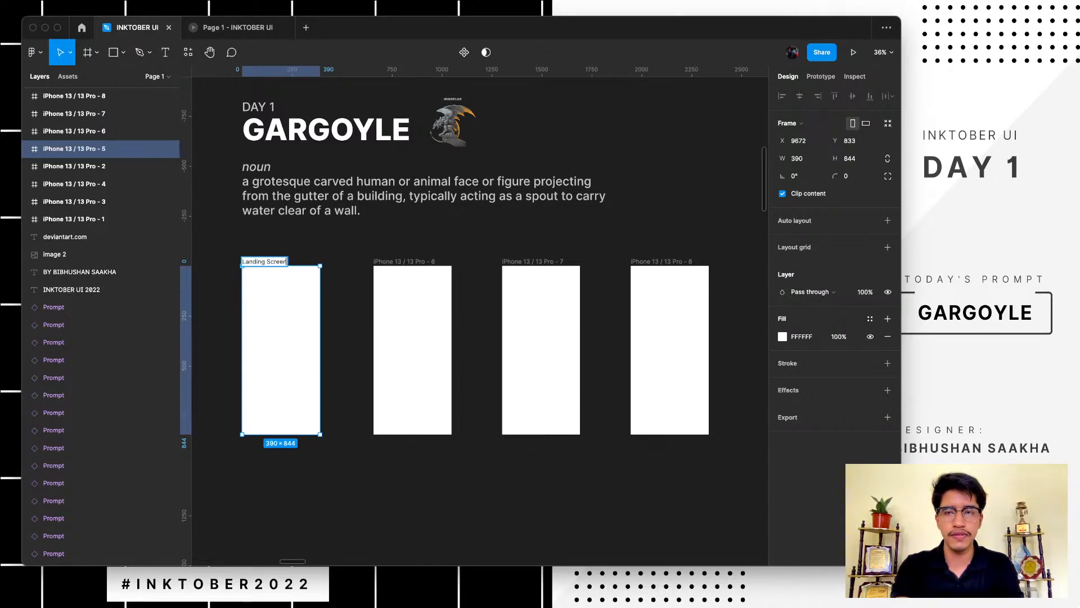
- Rename the second frame in the row as Difficulty Level
left_click(403, 261)
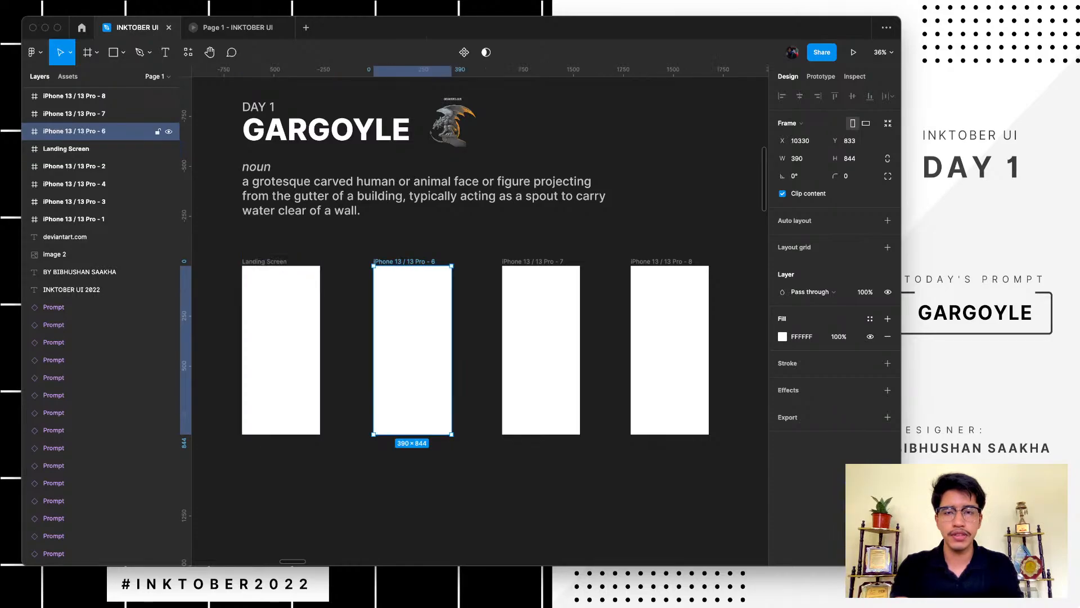
double_click(404, 262)
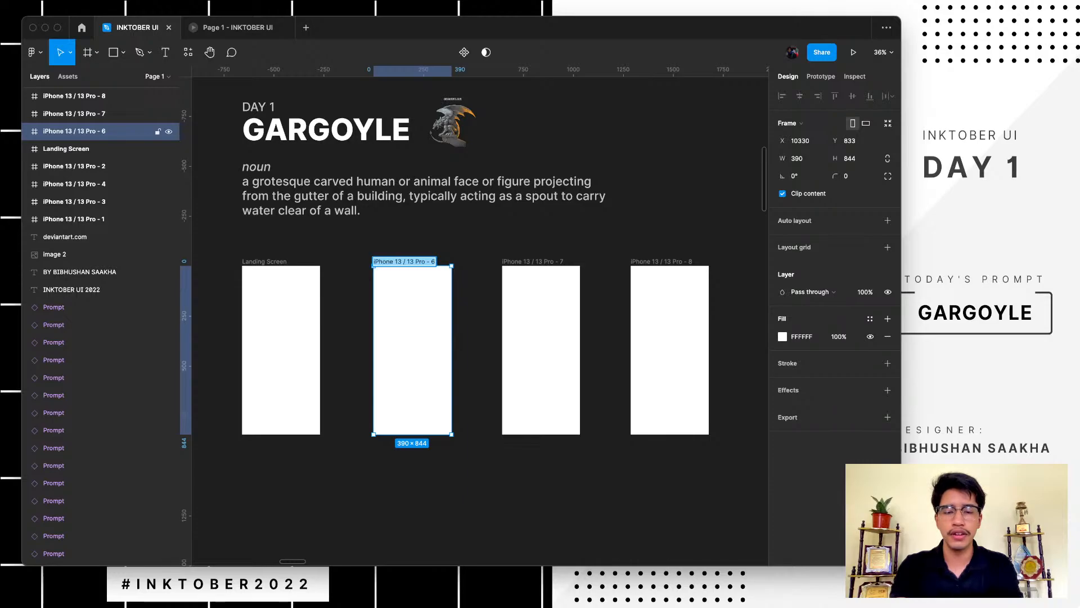
type("Diff")
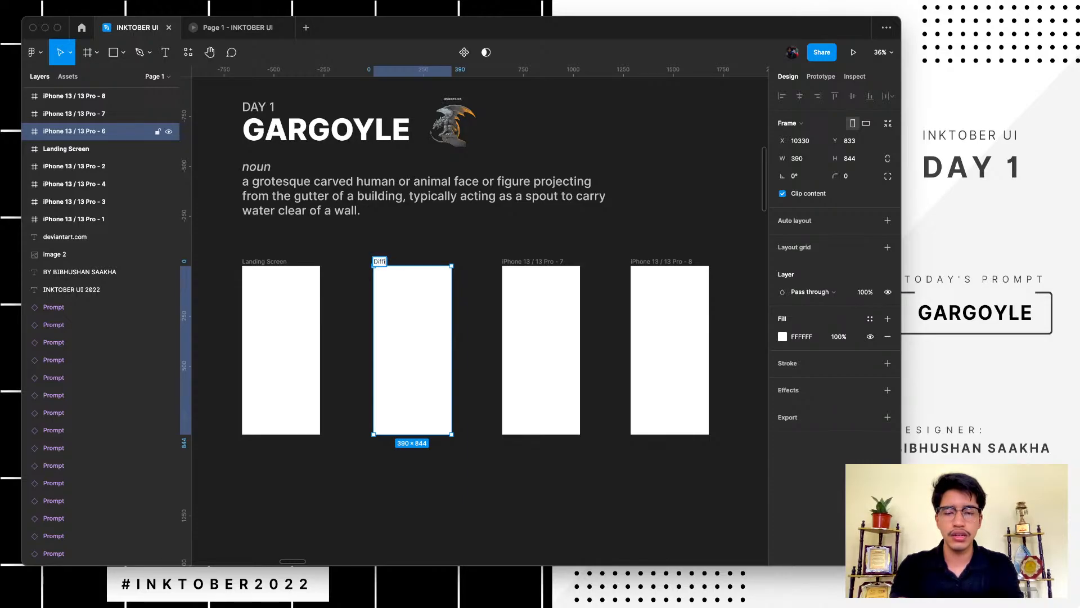
type("icualty Level")
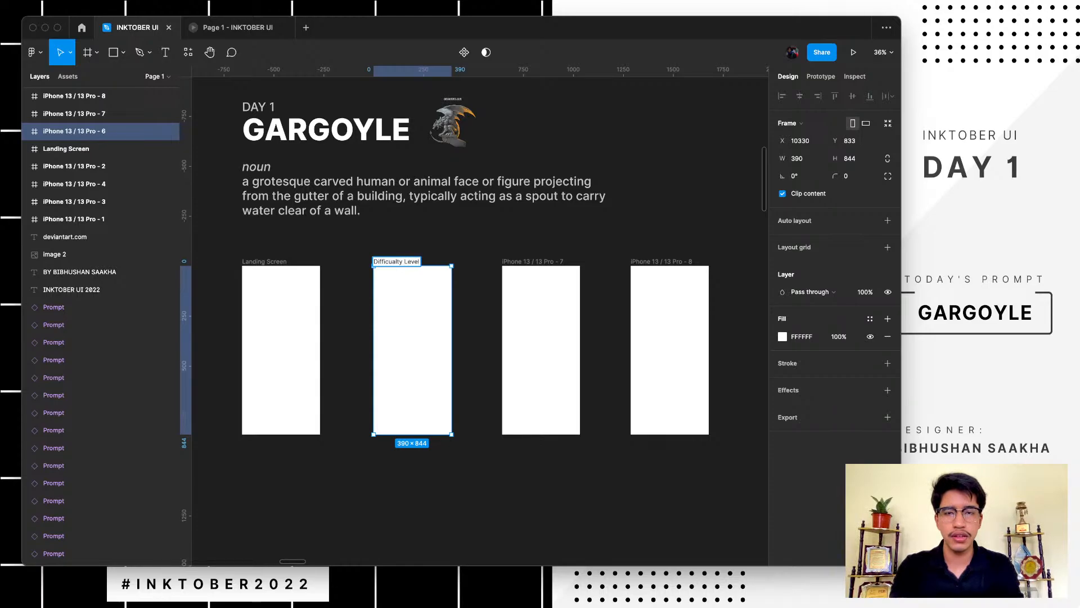
key("BackSpace")
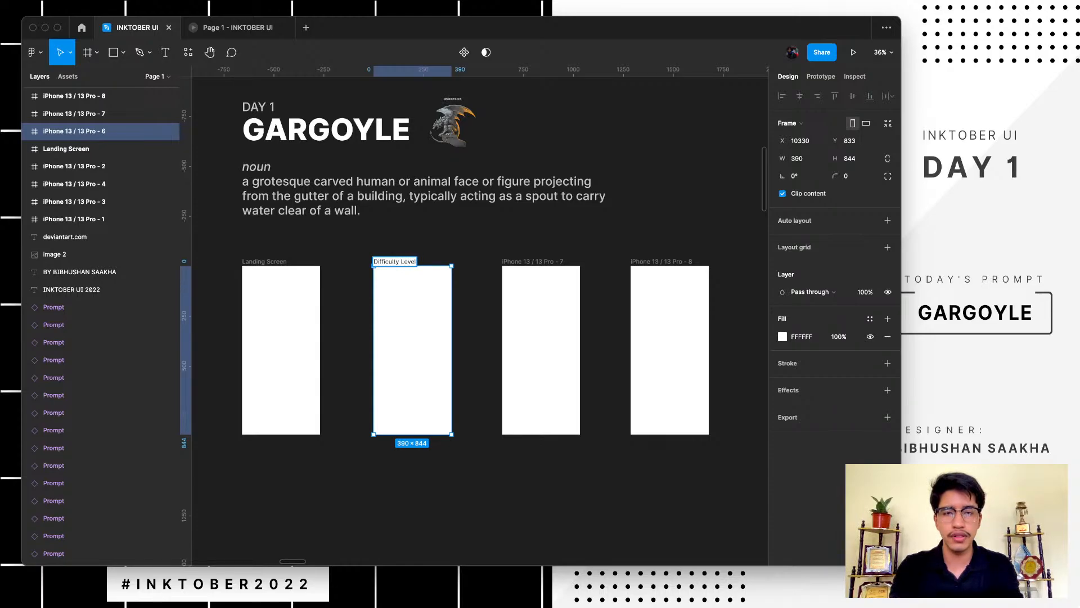
key("Tab")
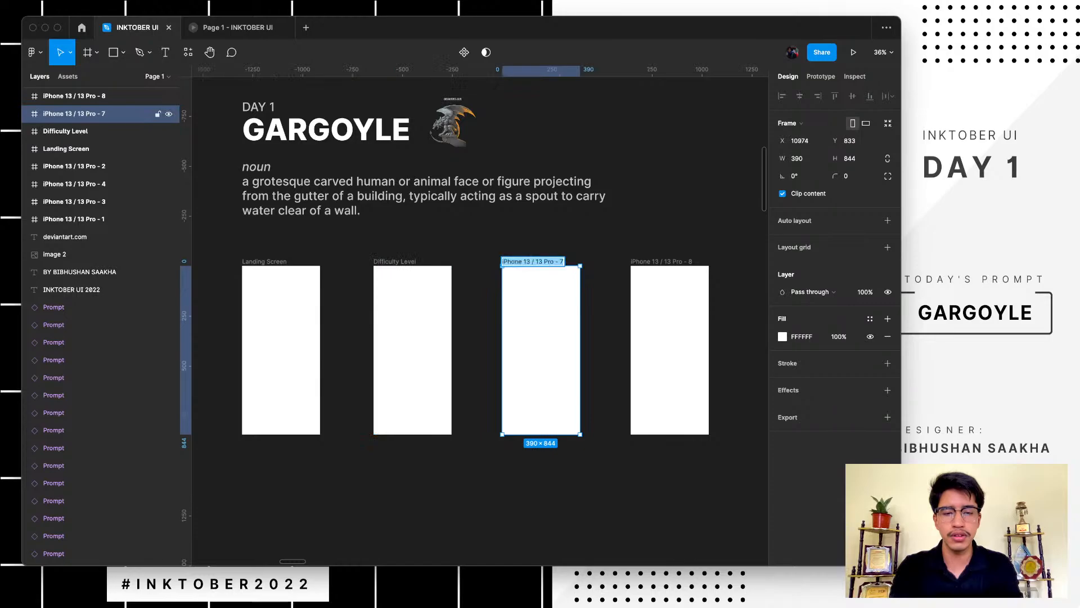
- Rename the third frame as Puzzle and delete the unnamed fourth frame
key("BackSpace")
type("Puzzle")
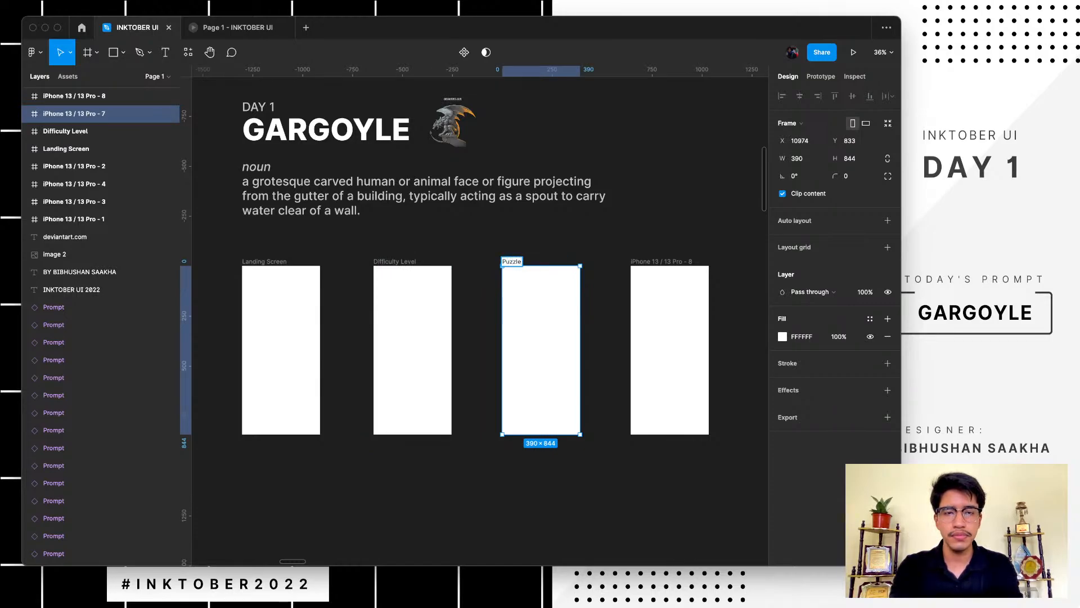
key("Tab")
key("Escape")
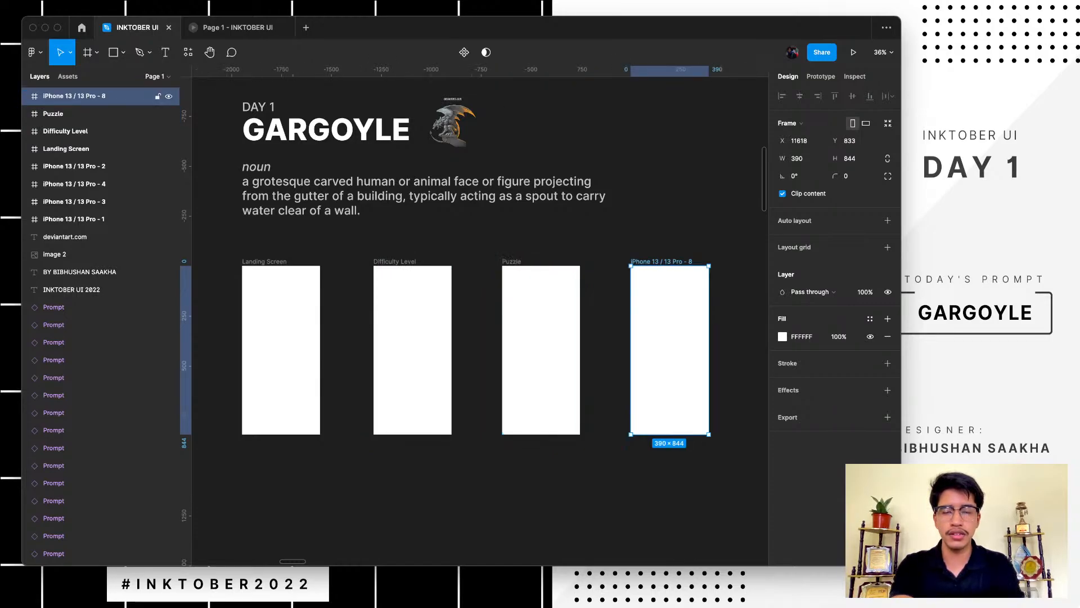
key("Delete")
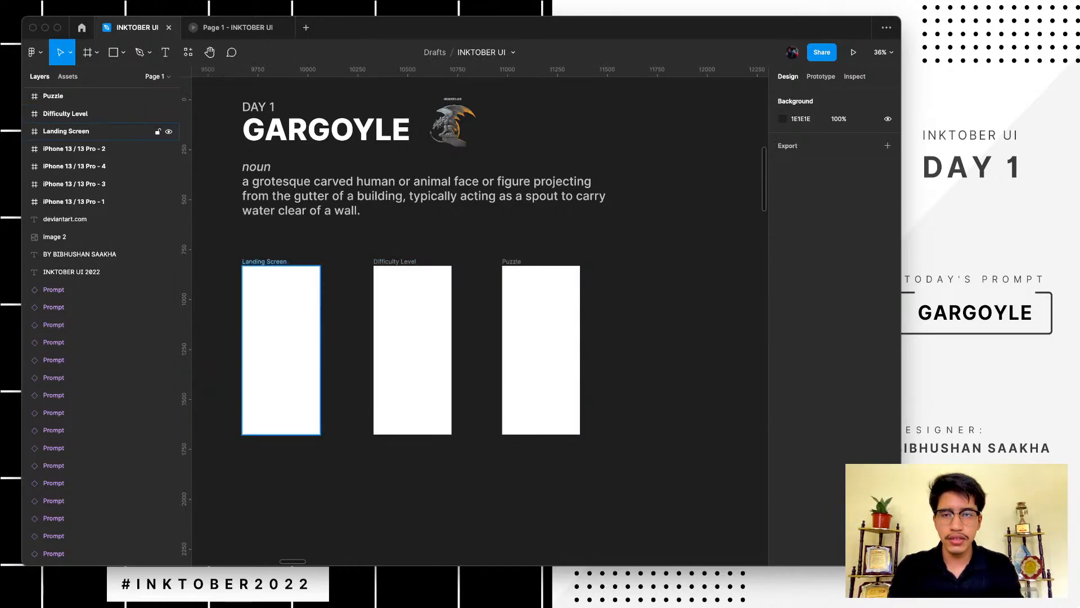
- Review the empty Landing Screen, Difficulty Level and Puzzle frames together with the Gargoyle definition above them
scroll(251, 314, "up", 5)
scroll(251, 314, "down", 1)
scroll(250, 314, "up", 4)
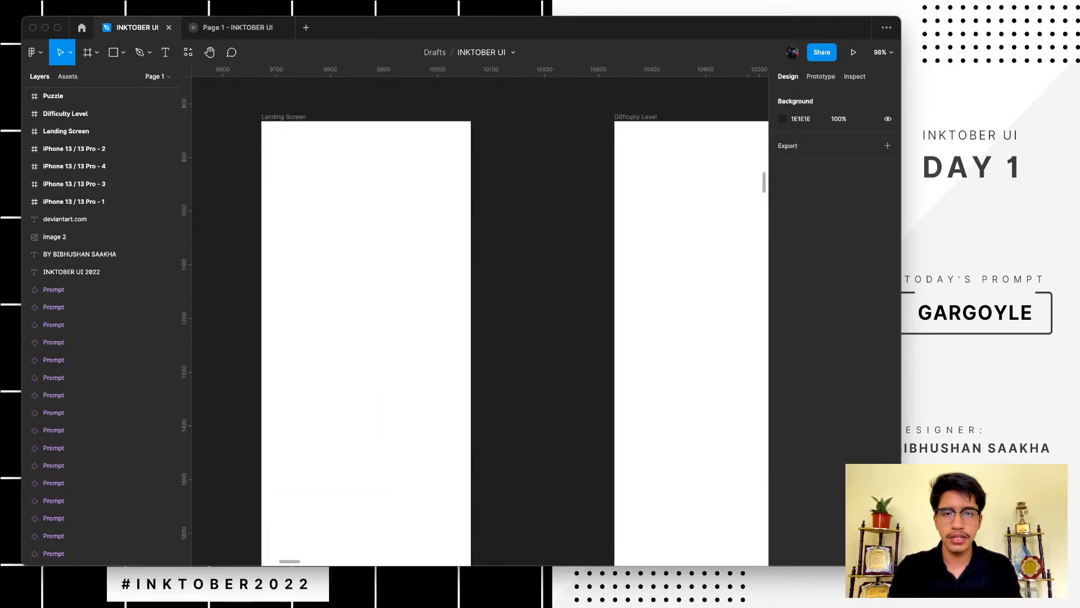
scroll(250, 314, "up", 1)
scroll(249, 313, "right", 1)
scroll(242, 323, "down", 3)
scroll(249, 314, "down", 5)
scroll(249, 314, "up", 1)
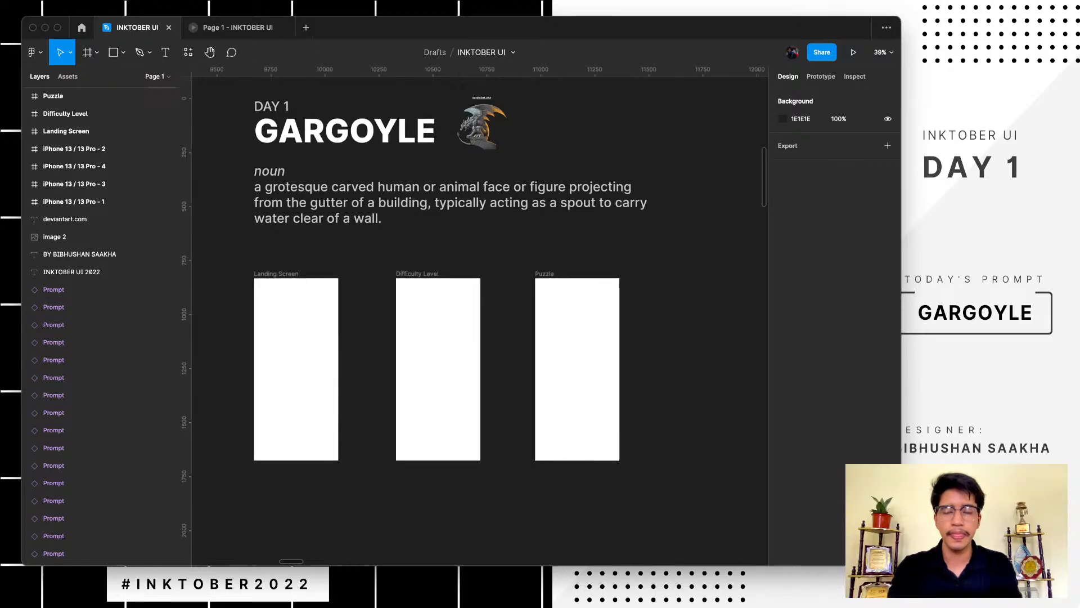
scroll(249, 314, "up", 1)
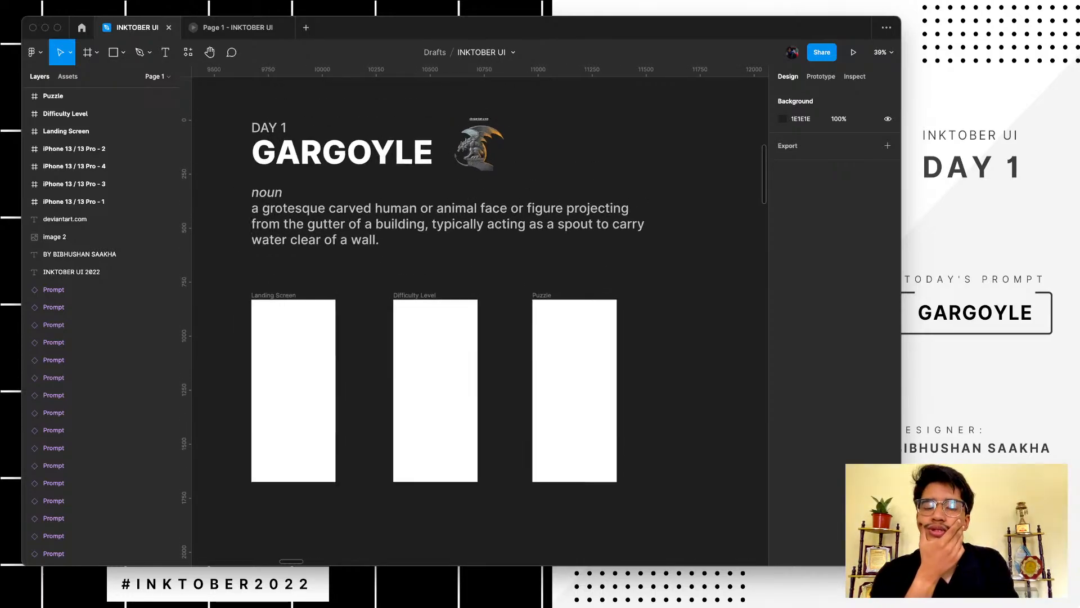
scroll(250, 314, "down", 2)
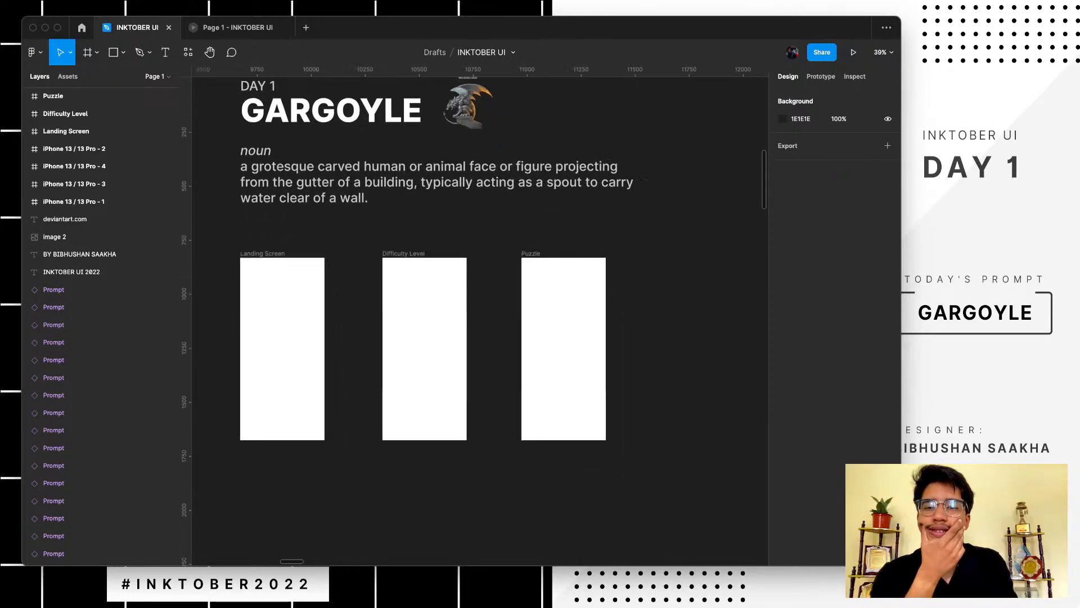
scroll(249, 314, "up", 3)
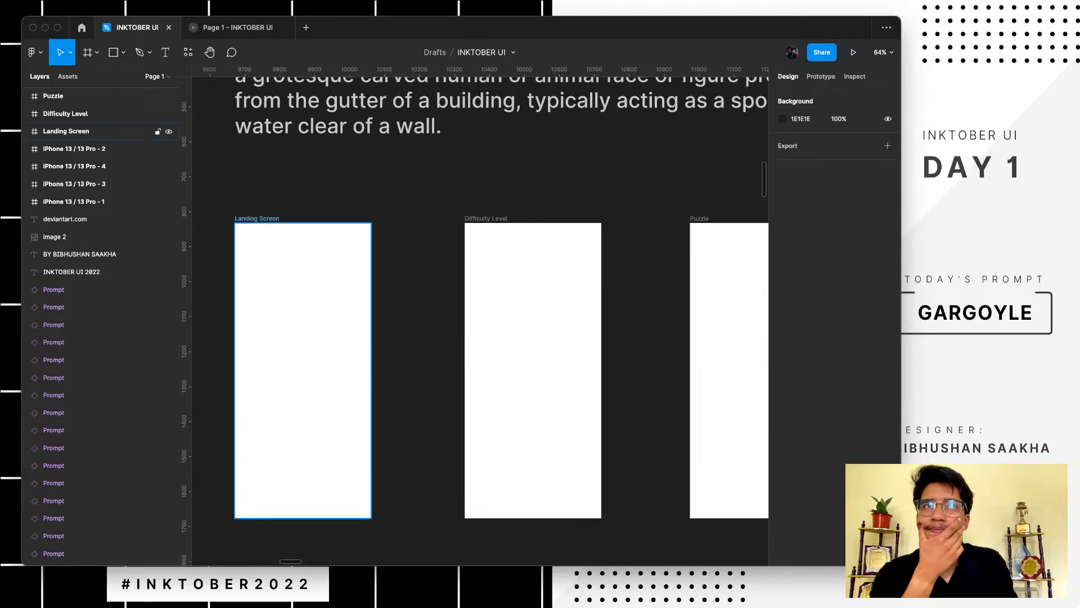
scroll(259, 275, "down", 3)
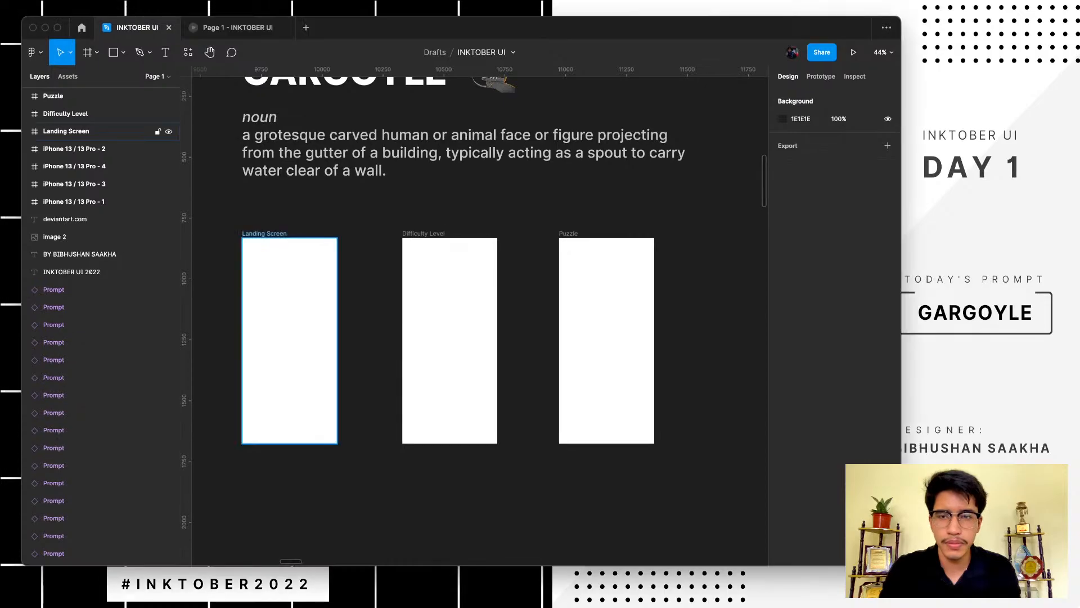
left_click(66, 131)
key("super+v")
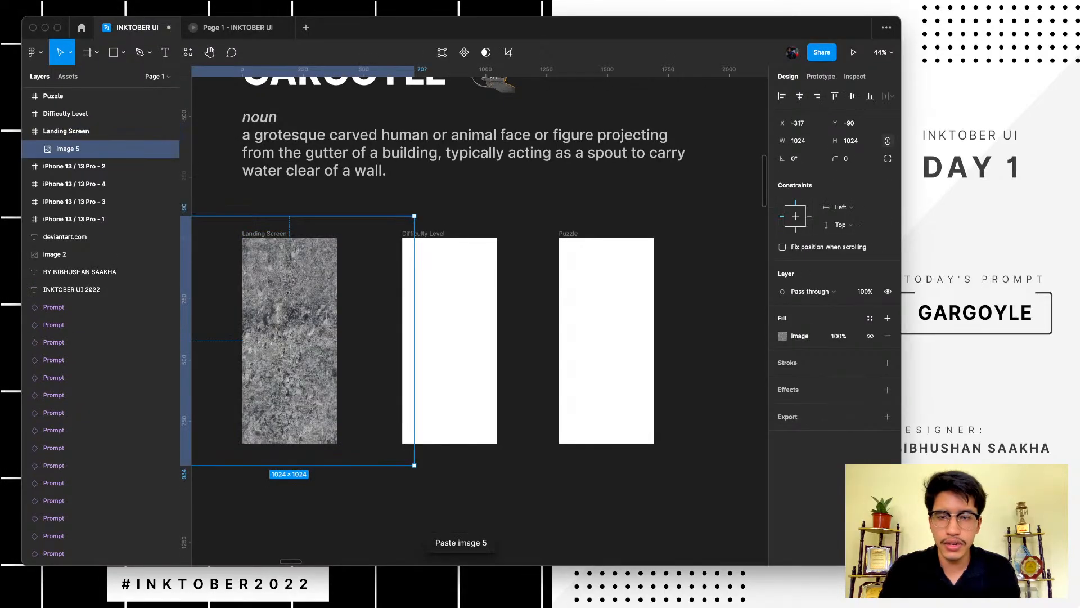
scroll(285, 341, "down", 3)
key("super+z")
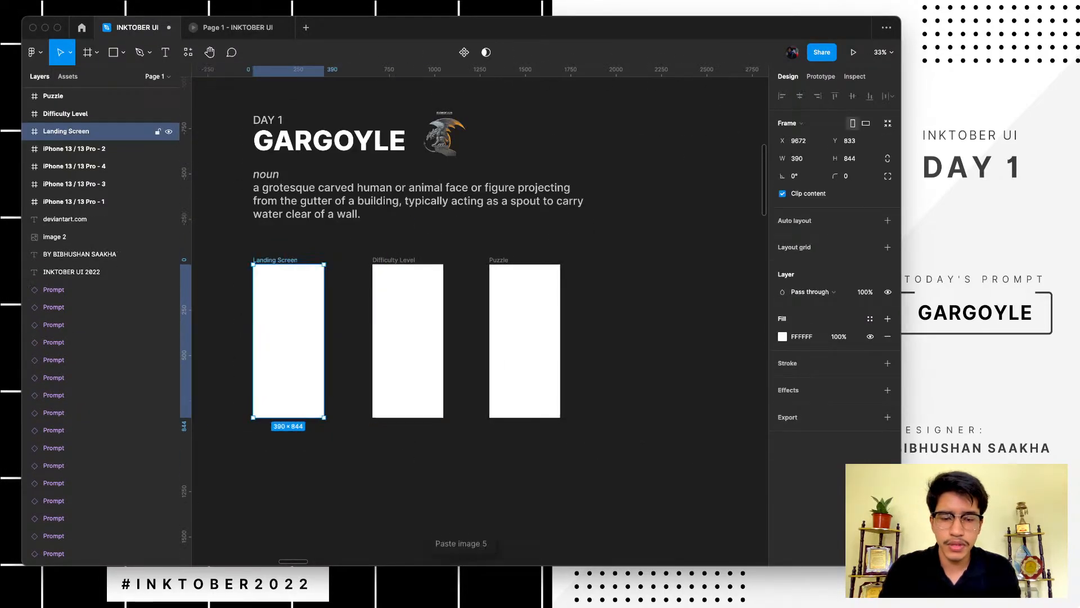
key("super+z")
- Paste the copied concrete texture image onto the empty canvas and place it to the right of the Puzzle frame
scroll(479, 321, "right", 3)
key("super+v")
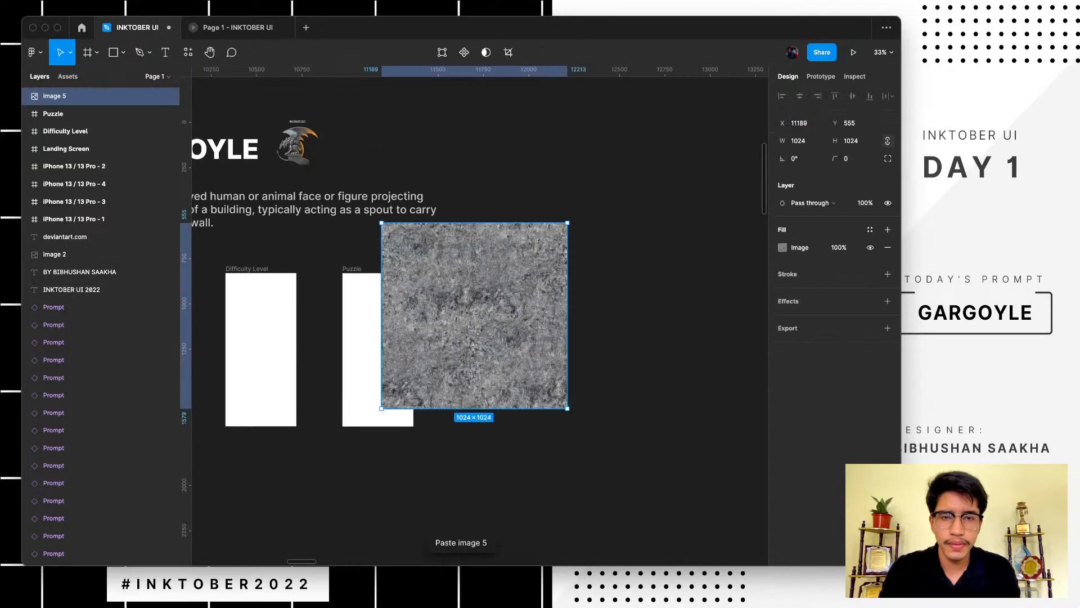
scroll(479, 315, "left", 3)
scroll(480, 315, "down", 1)
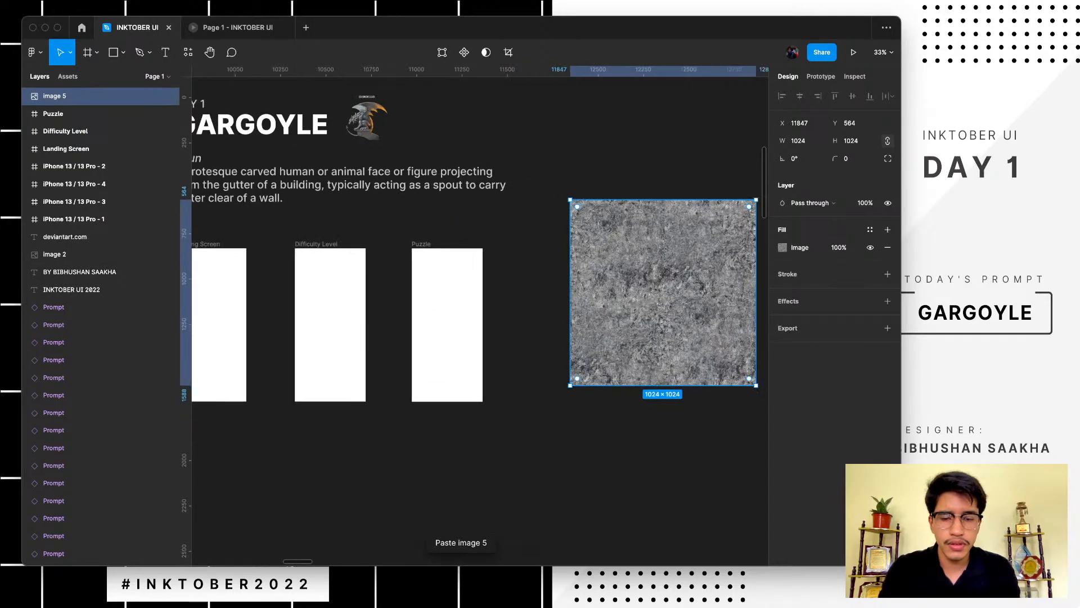
- Scale the concrete texture image down proportionally to about 633 × 633
scroll(480, 315, "right", 2)
scroll(479, 315, "up", 1)
key("k")
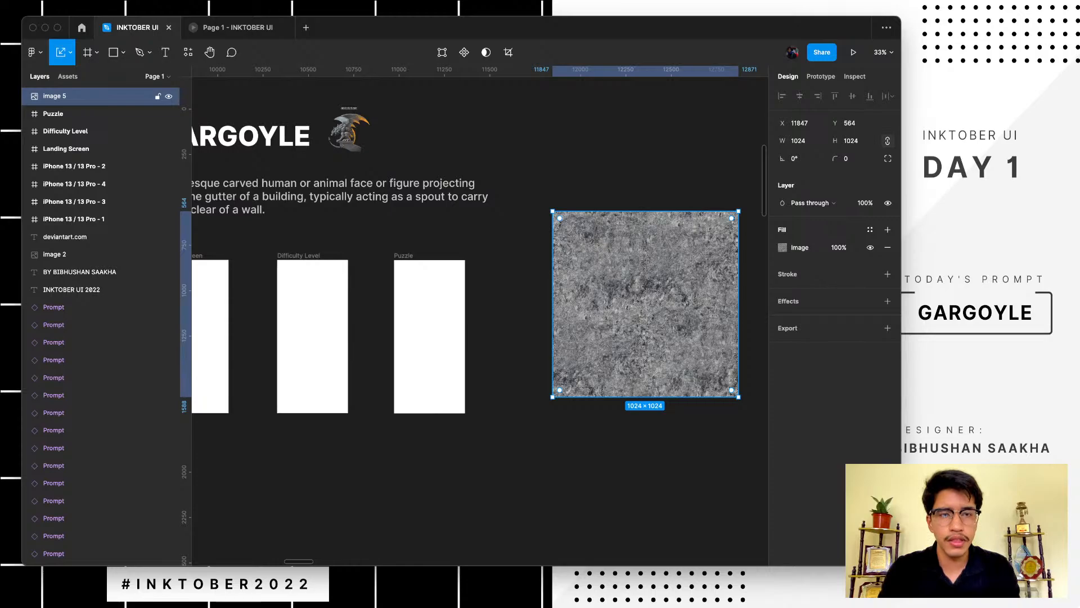
left_click_drag(739, 211, 667, 281)
left_click(431, 332)
scroll(430, 332, "left", 2)
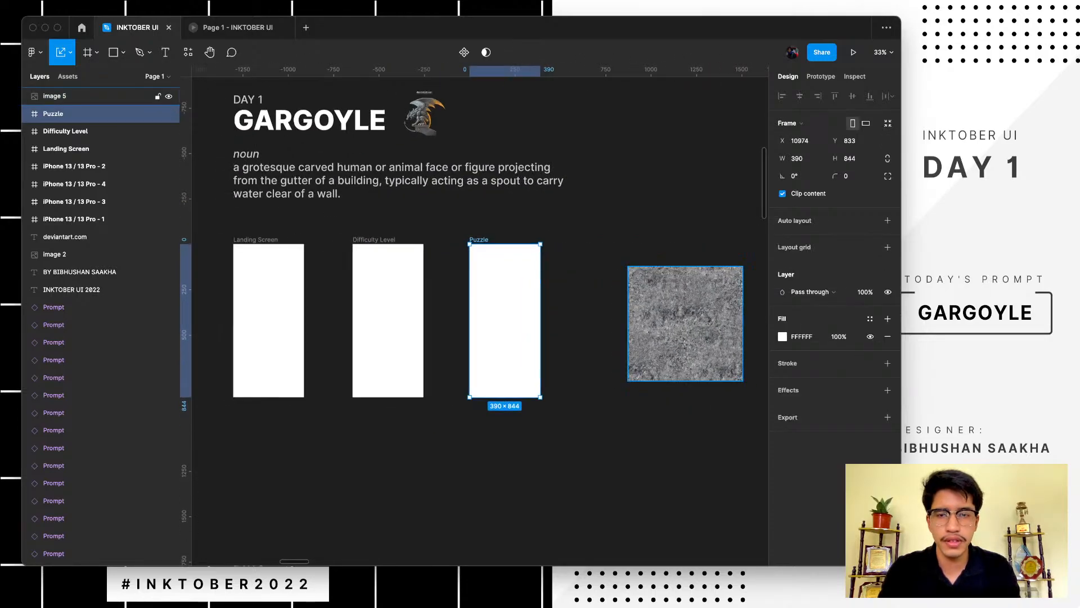
- Move the concrete texture into the Landing Screen frame and stretch it vertically to the full 844 frame height
left_click_drag(685, 323, 268, 316)
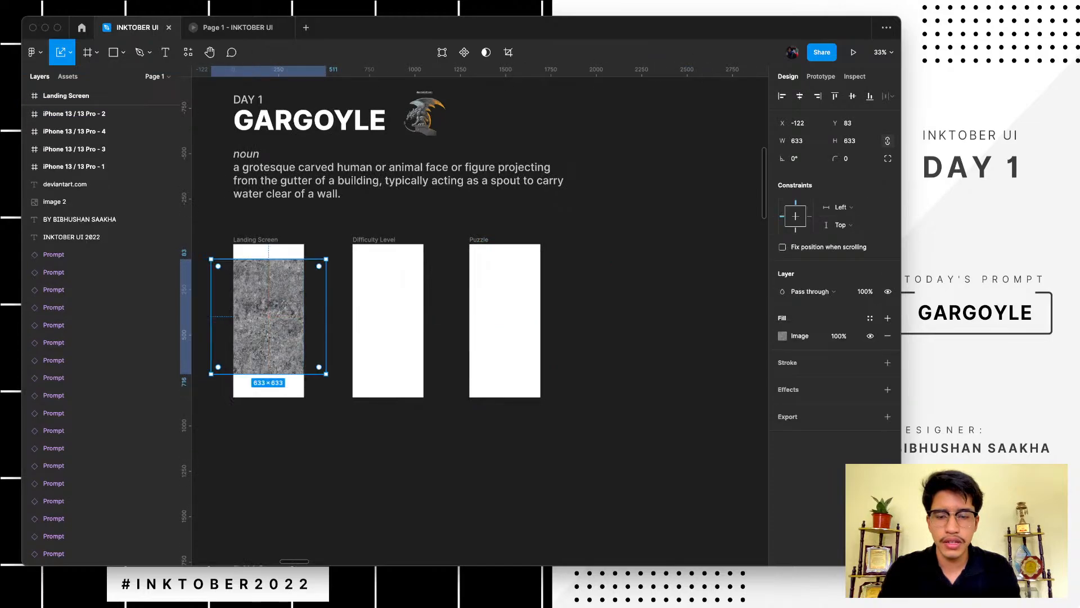
key("v")
left_click_drag(270, 374, 270, 397)
left_click_drag(269, 259, 269, 244)
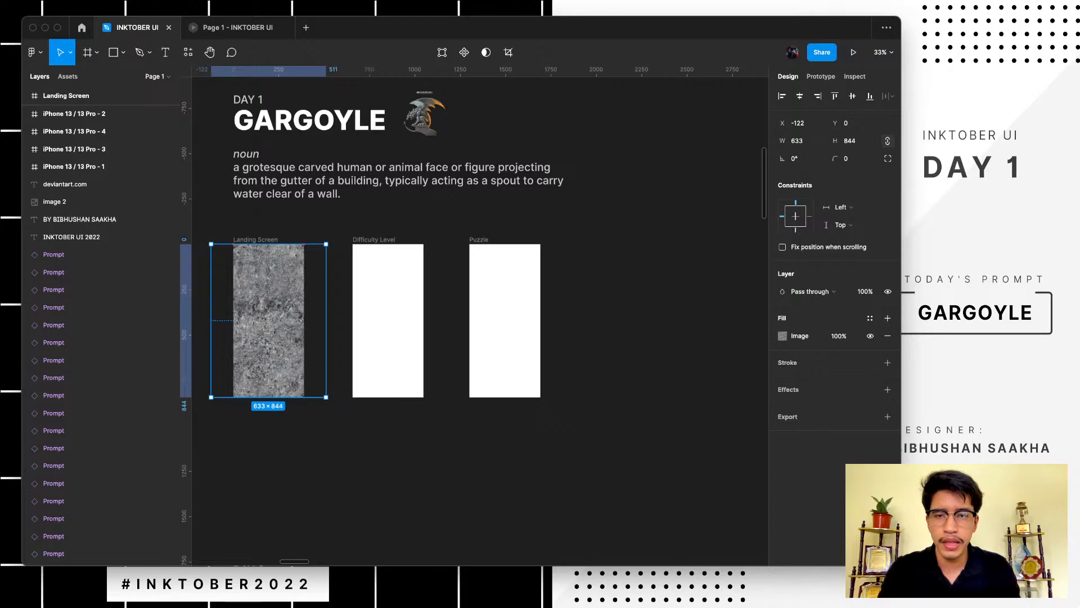
- Draw a rectangle of about 413 × 871 over the entire concrete texture in the Landing Screen frame
scroll(237, 320, "up", 5)
key("Escape")
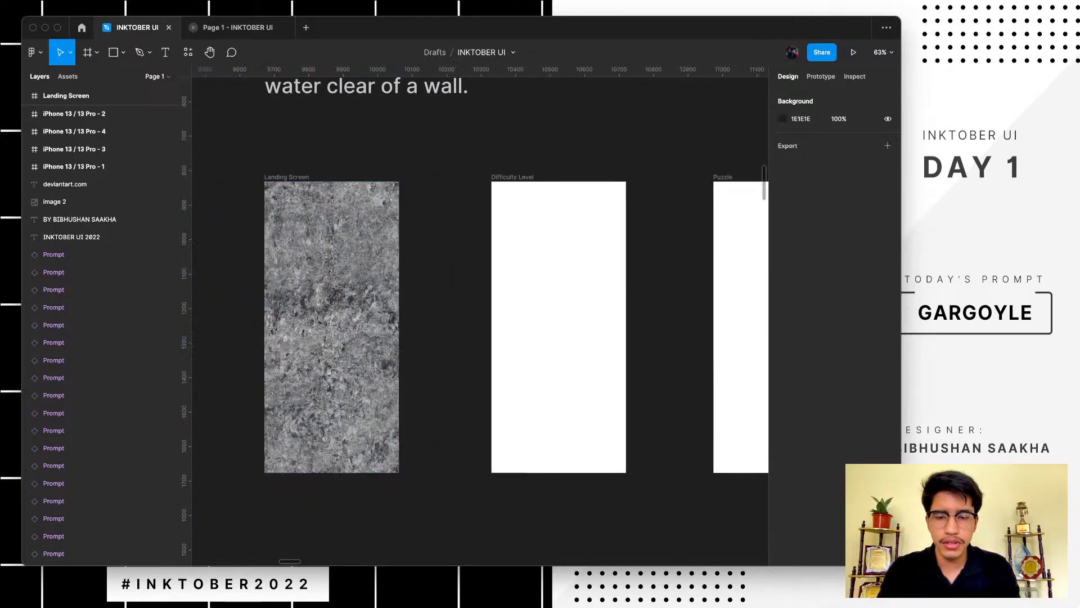
key("r")
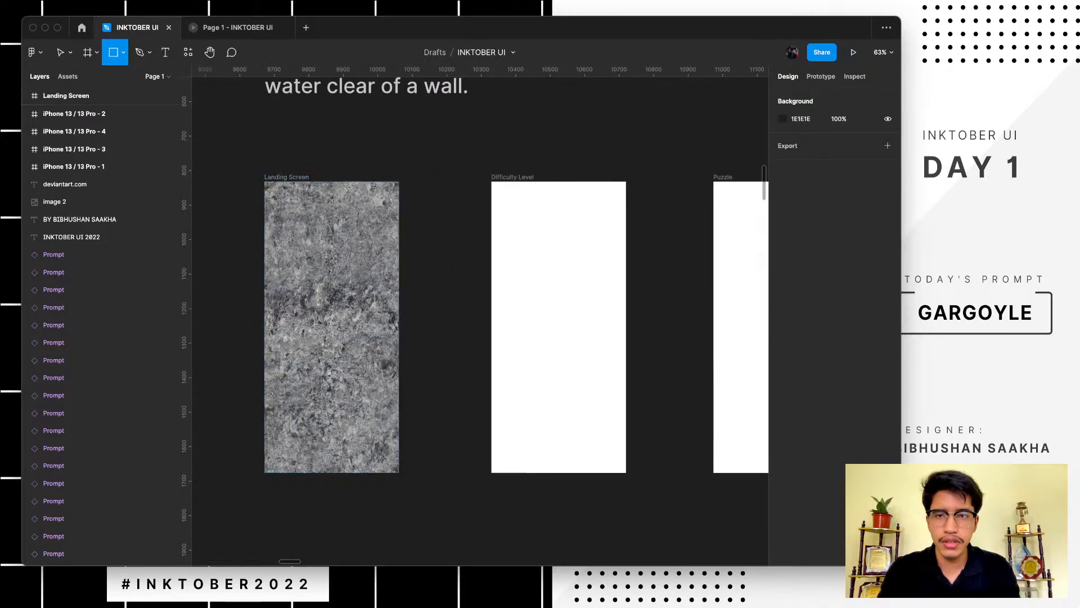
mouse_move(264, 181)
left_mouse_down()
mouse_move(394, 426)
mouse_move(406, 481)
left_mouse_up()
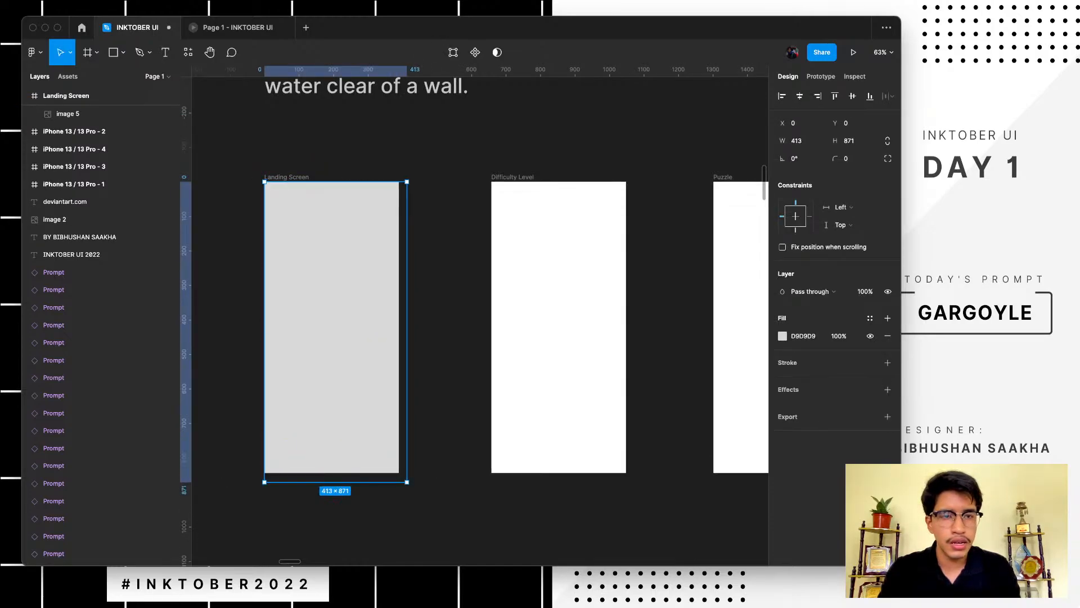
- Fill the rectangle covering the concrete texture with black (000000) at 25% opacity
left_click(783, 336)
left_click_drag(695, 330, 623, 432)
left_click(839, 336)
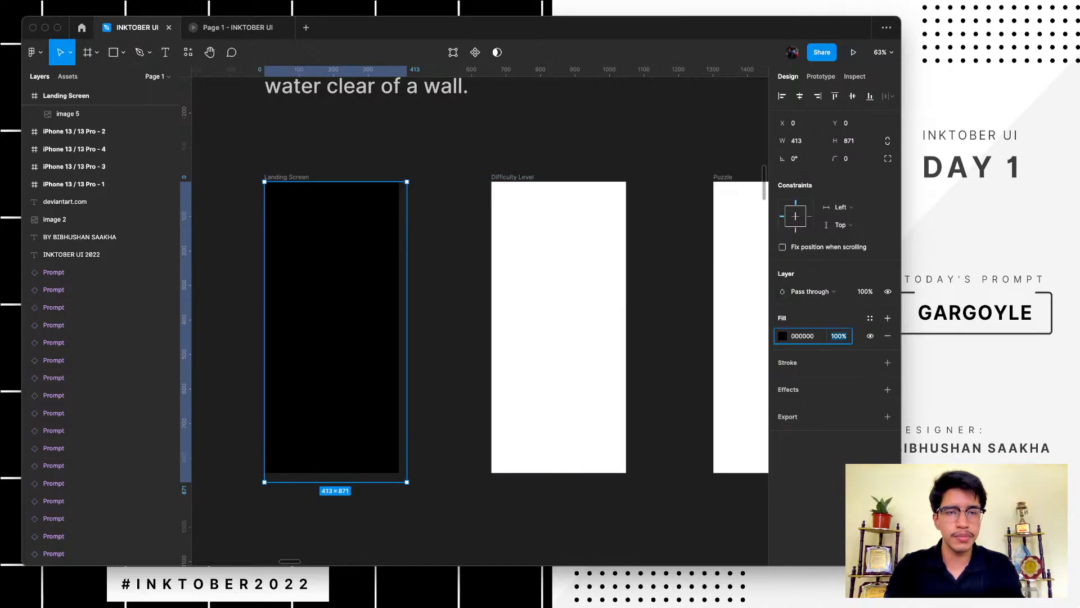
type("25")
key("Return")
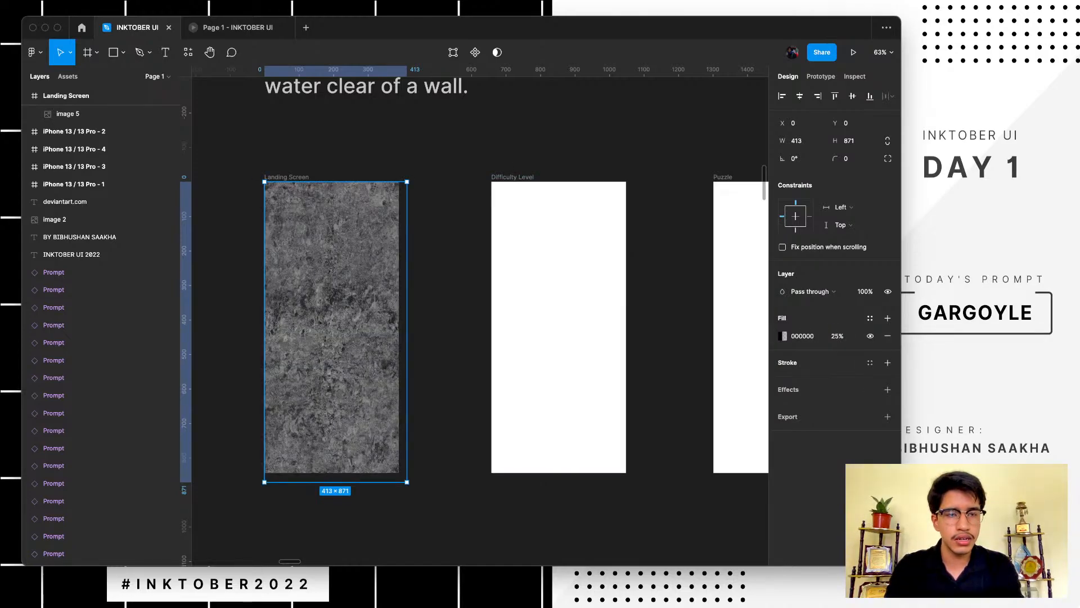
- Add a background blur effect with a blur of 13 to the dark overlay rectangle
left_click(887, 389)
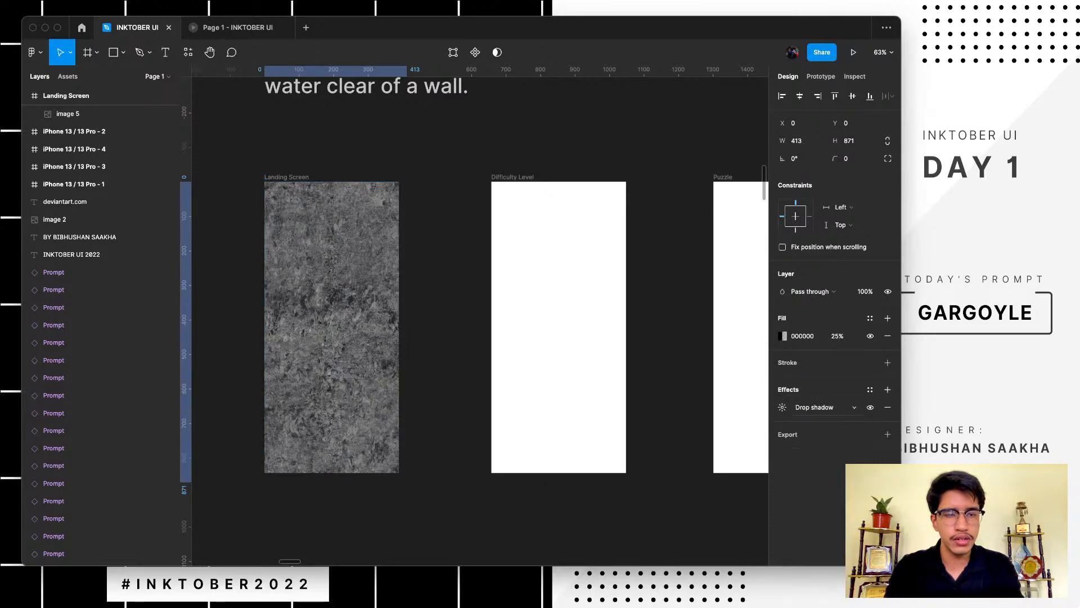
left_click(825, 406)
left_click(834, 434)
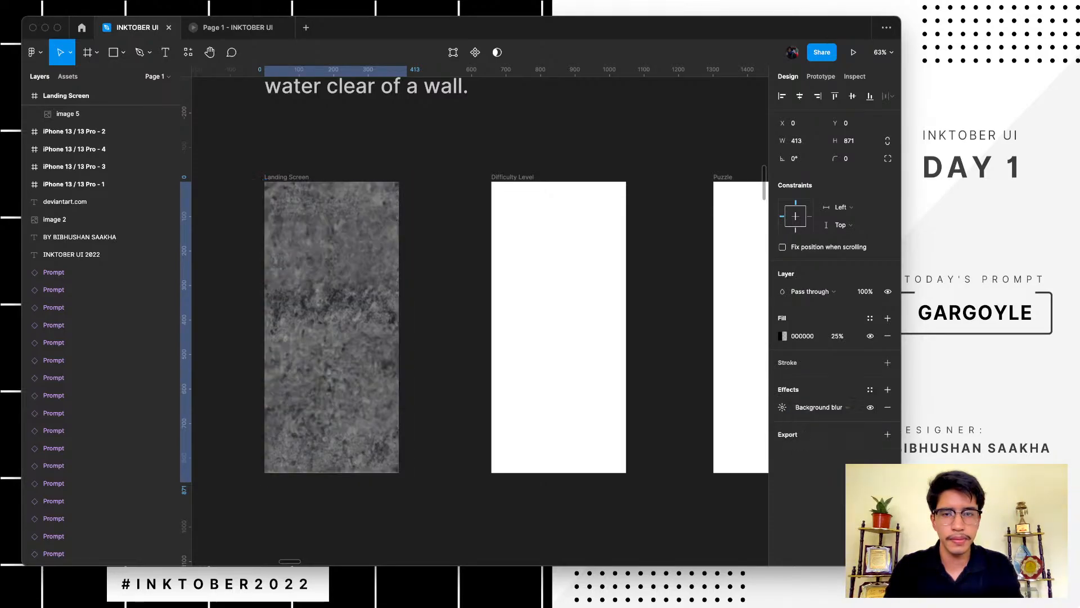
left_click(782, 407)
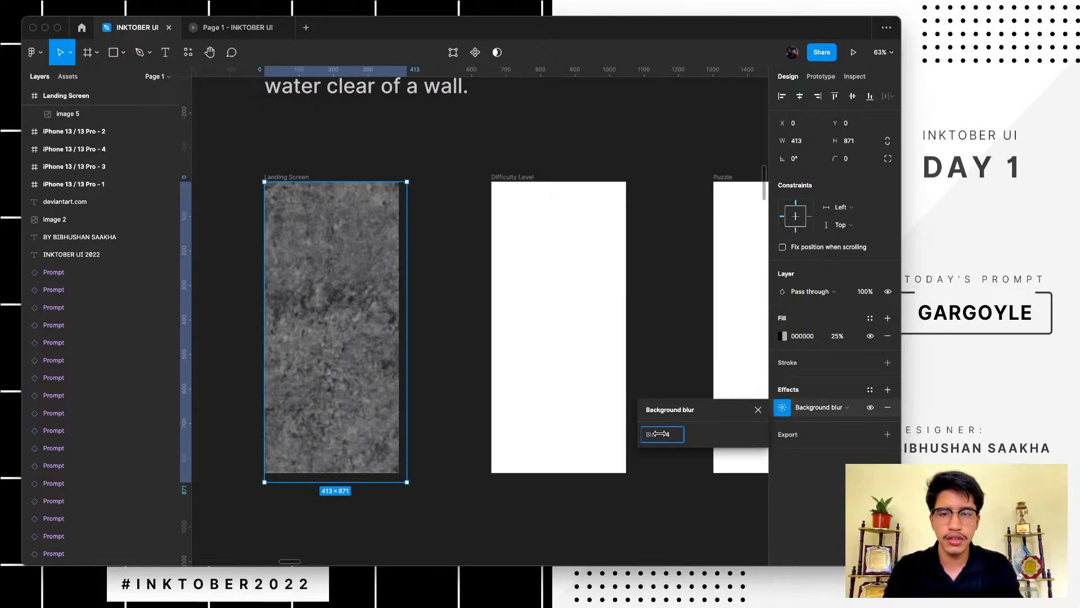
left_click_drag(660, 433, 753, 430)
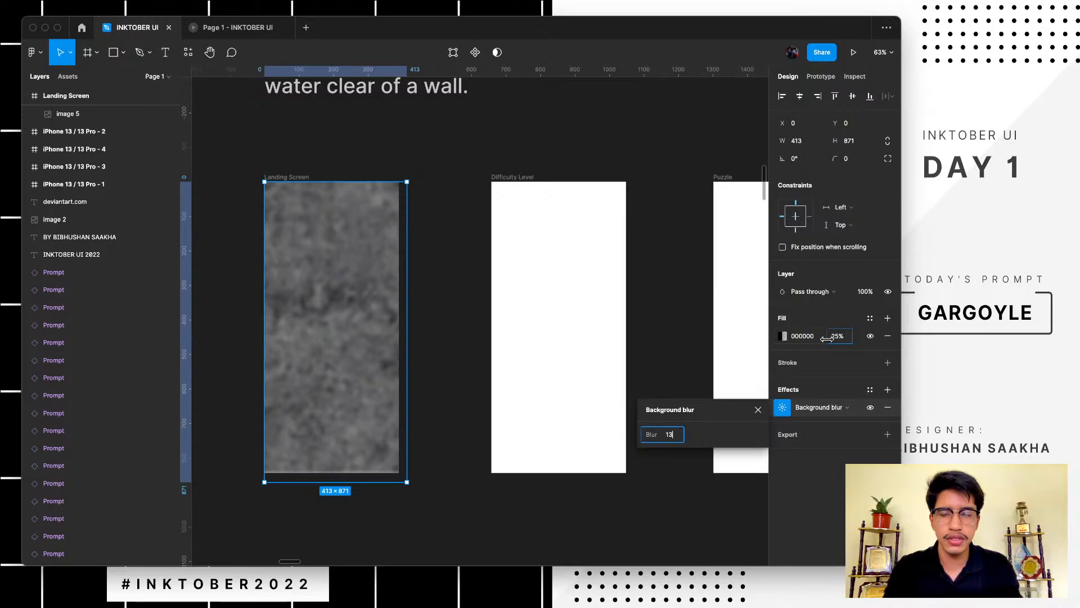
- Refine the overlay by setting its background blur to 8 and its black fill opacity to 33%
left_click_drag(837, 336, 849, 336)
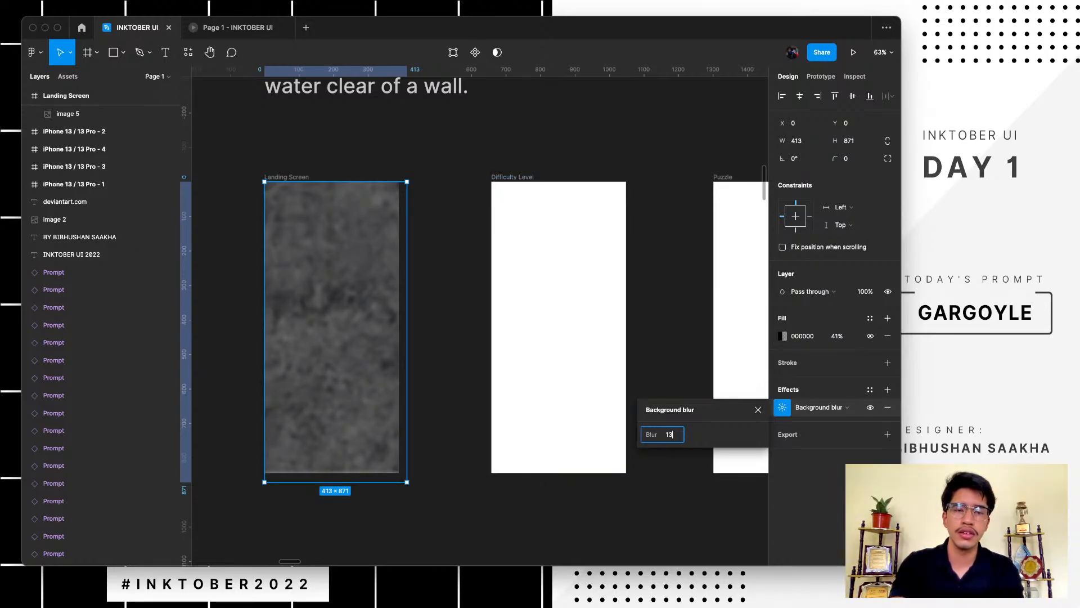
left_click(666, 434)
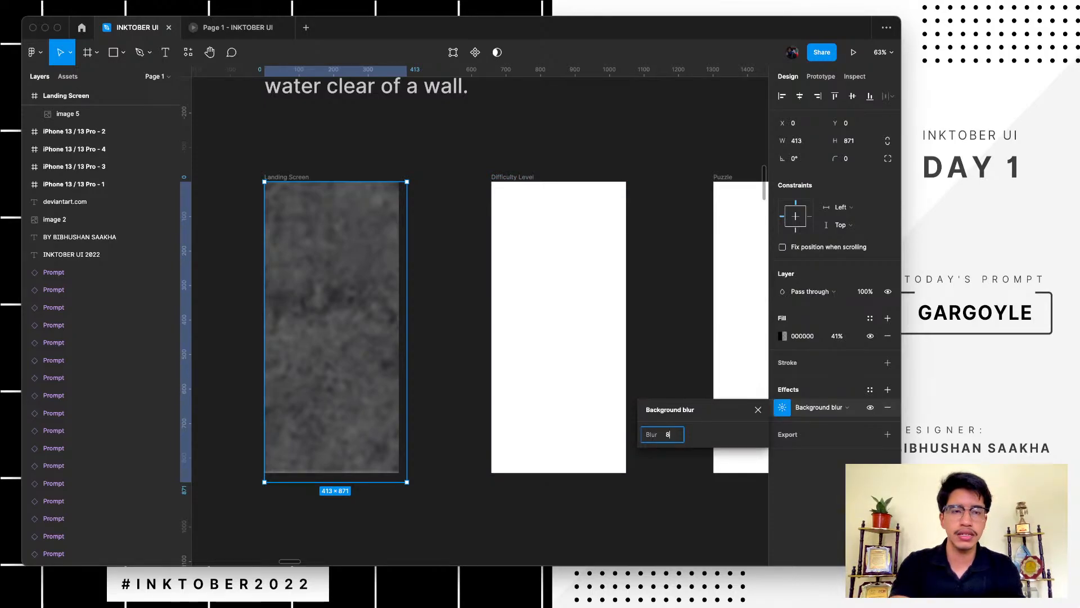
type("8")
key("Return")
left_click(837, 336)
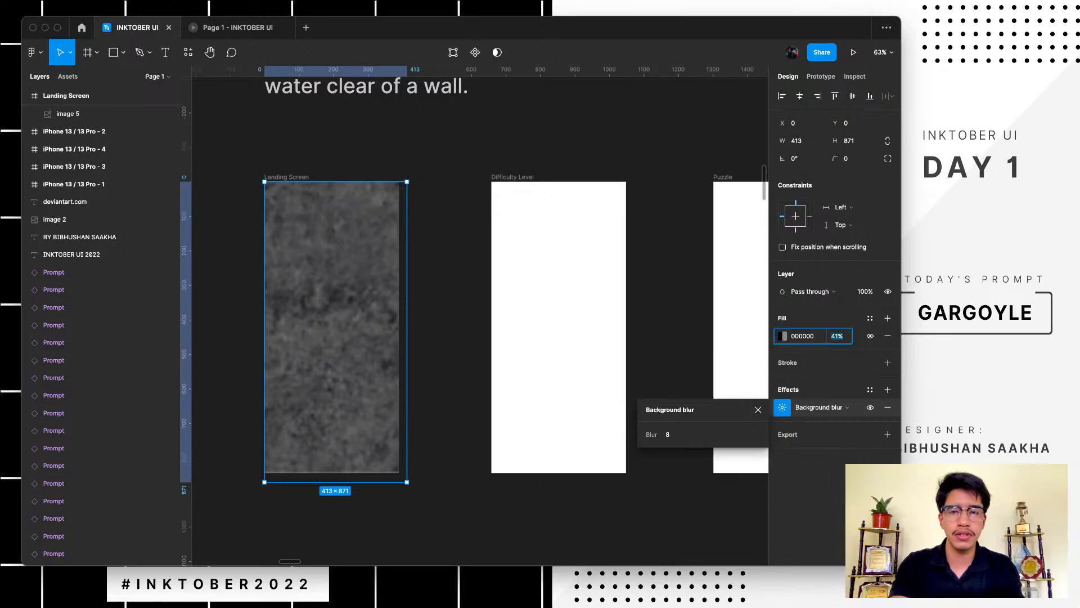
type("33")
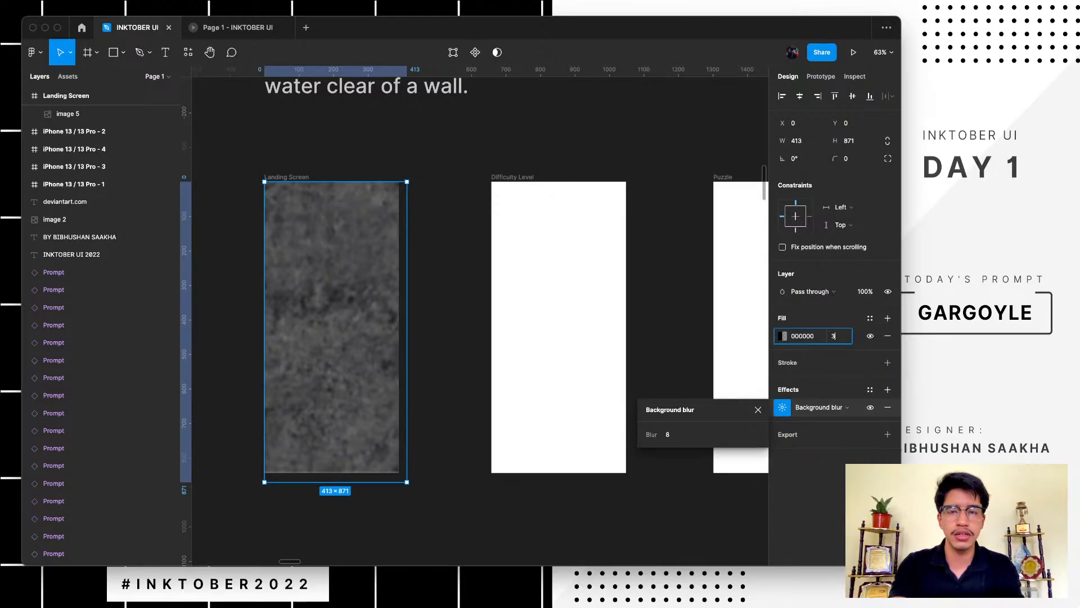
key("Return")
left_click(447, 315)
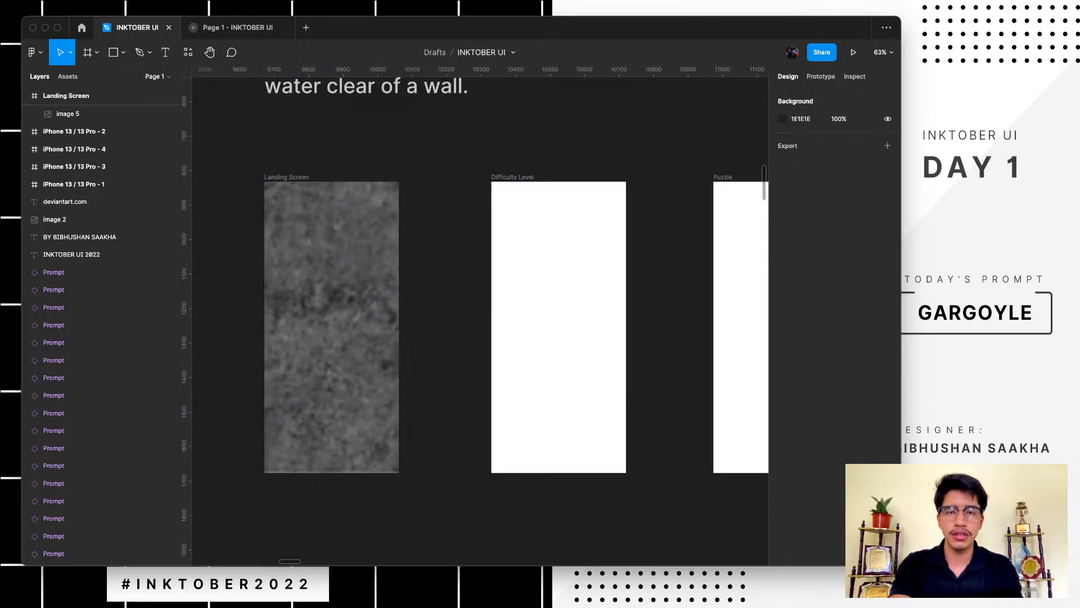
- Duplicate the gargoyle image beside the GARGOYLE heading into the upper part of the Landing Screen frame
scroll(447, 315, "left", 1)
scroll(383, 247, "up", 5)
scroll(383, 247, "down", 5)
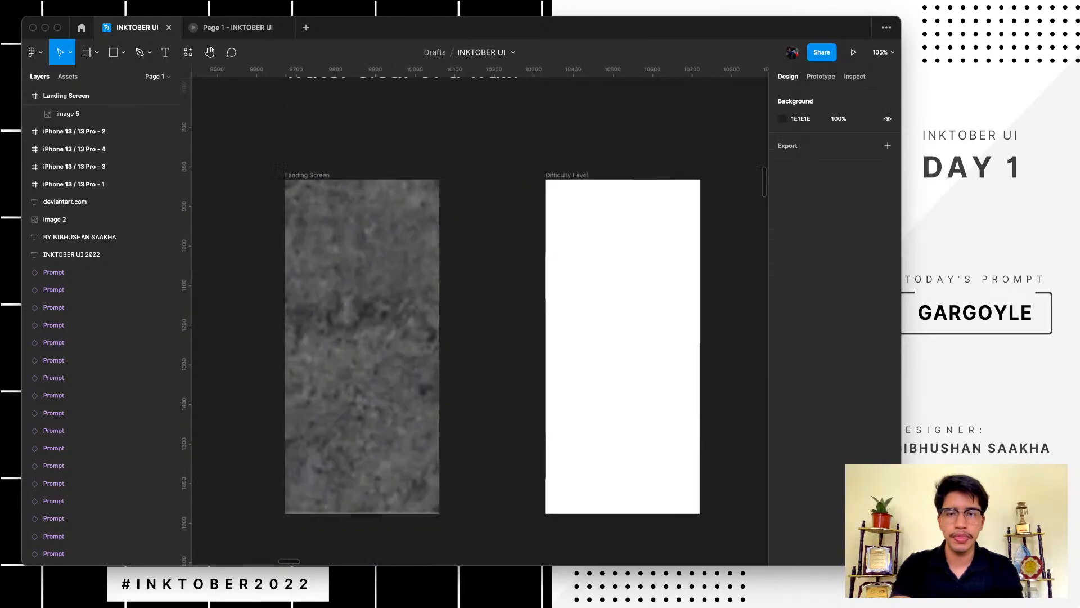
scroll(383, 246, "down", 1)
scroll(383, 246, "up", 3)
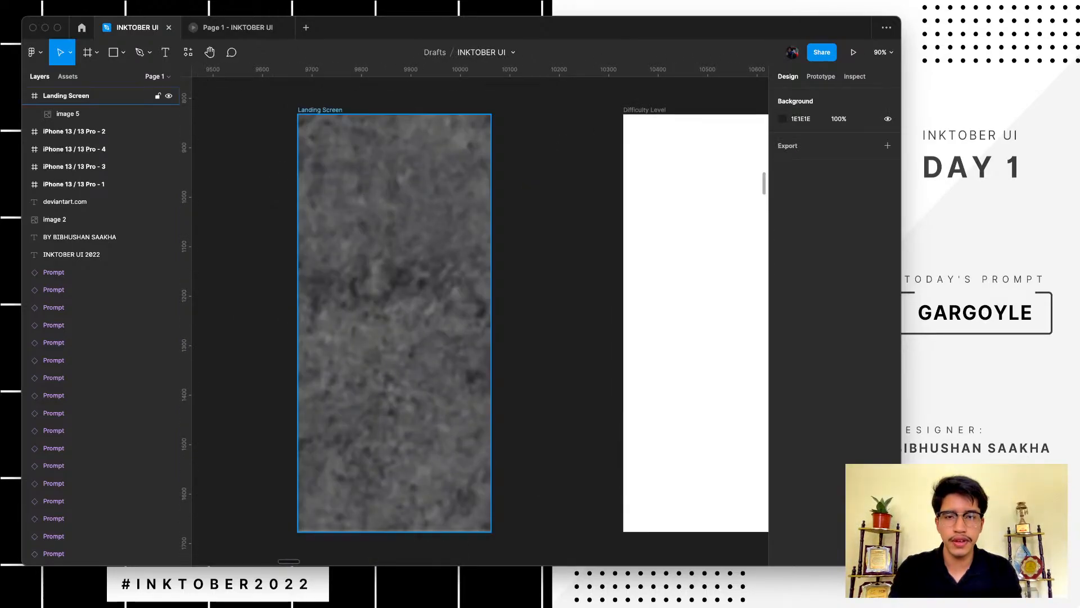
scroll(383, 247, "down", 5)
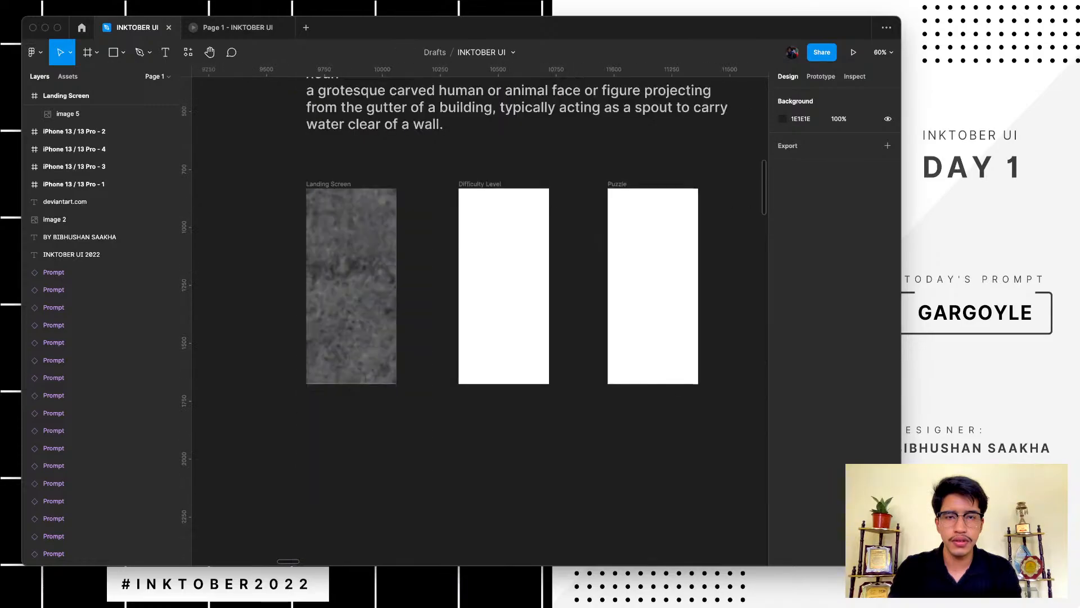
scroll(479, 319, "up", 1)
left_click(533, 234)
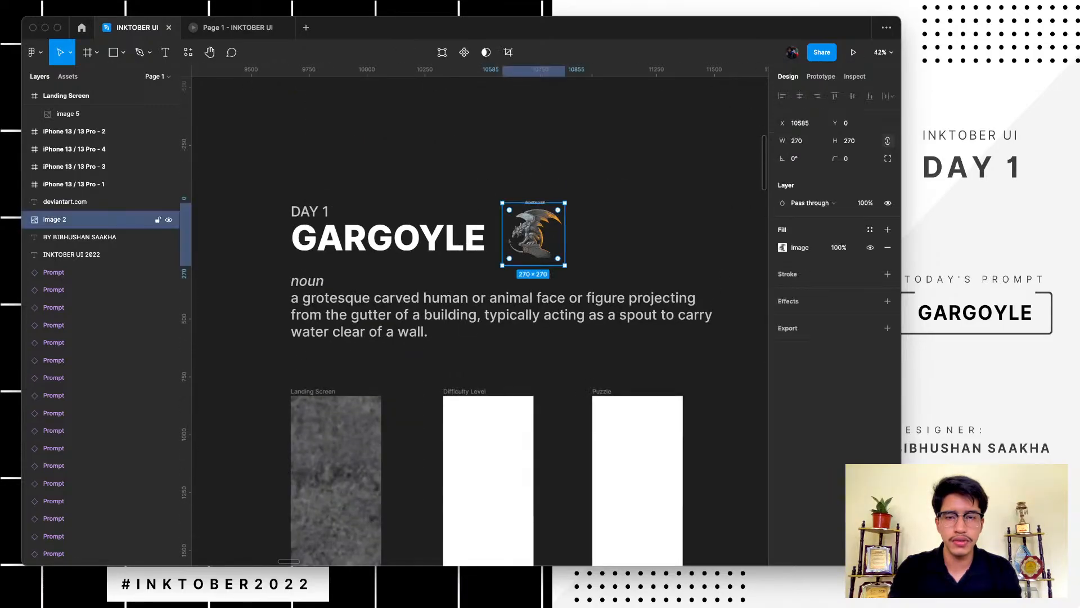
left_click_drag(534, 234, 341, 430)
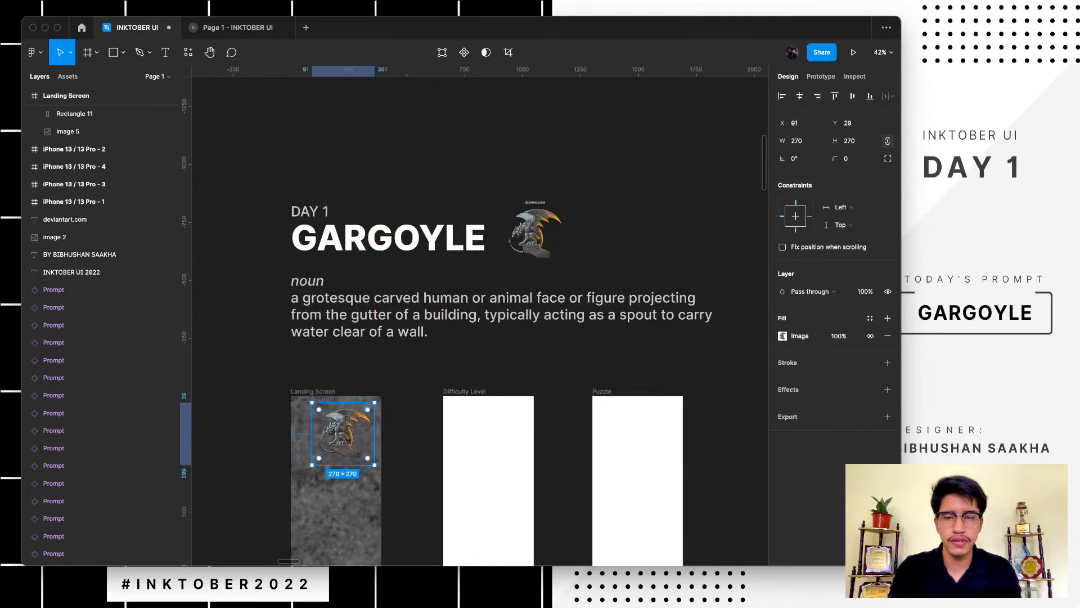
- Scale the copied gargoyle image down to about 172 × 172 and move it to about X 121, Y 149
scroll(332, 425, "up", 2)
scroll(289, 463, "up", 3)
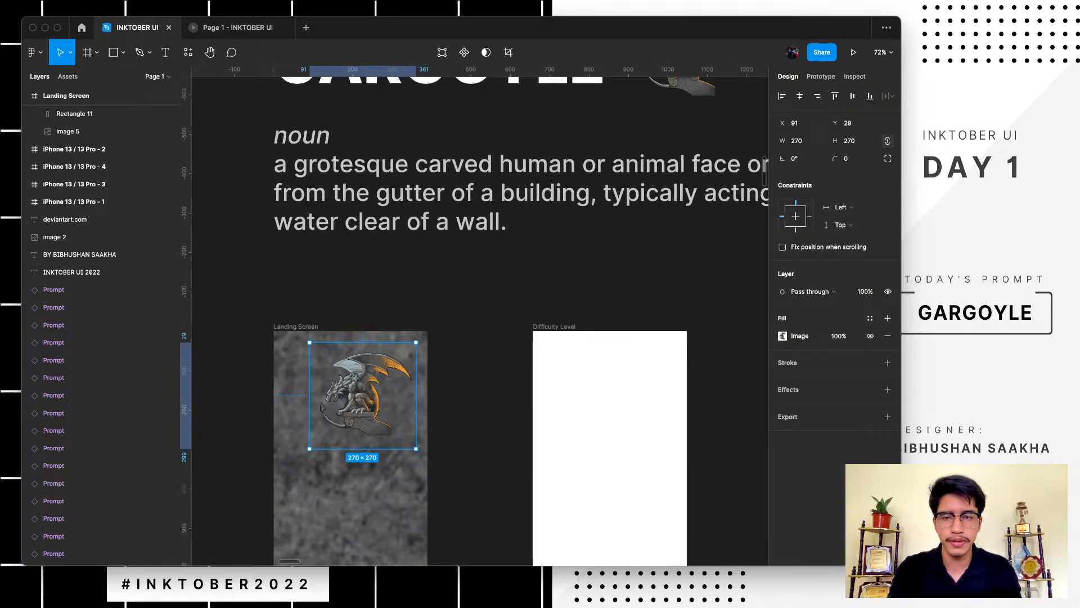
left_click_drag(417, 449, 378, 410)
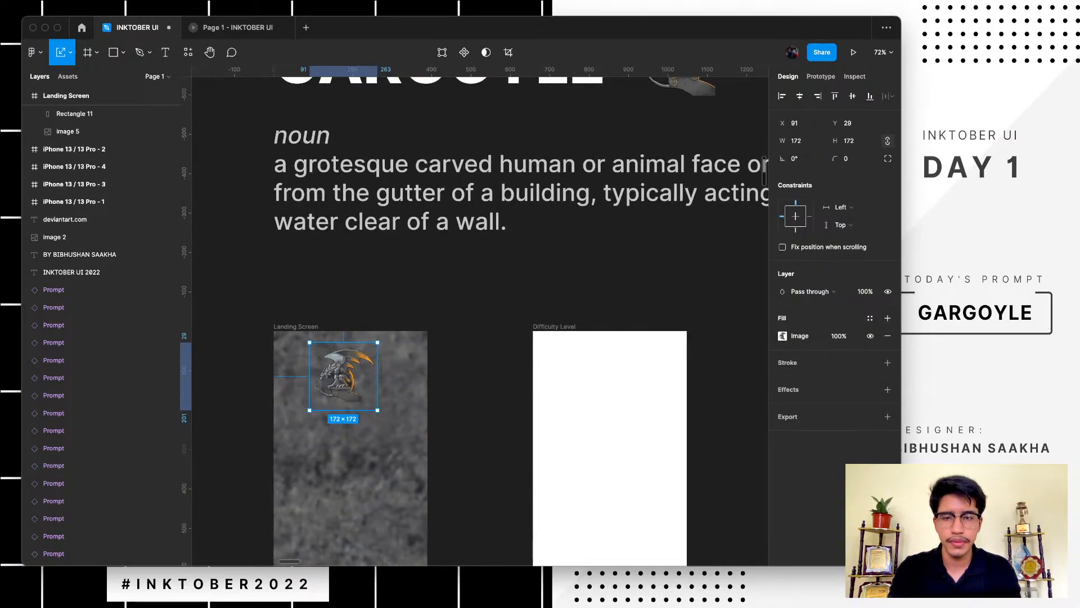
left_click_drag(342, 375, 353, 423)
scroll(354, 424, "down", 2)
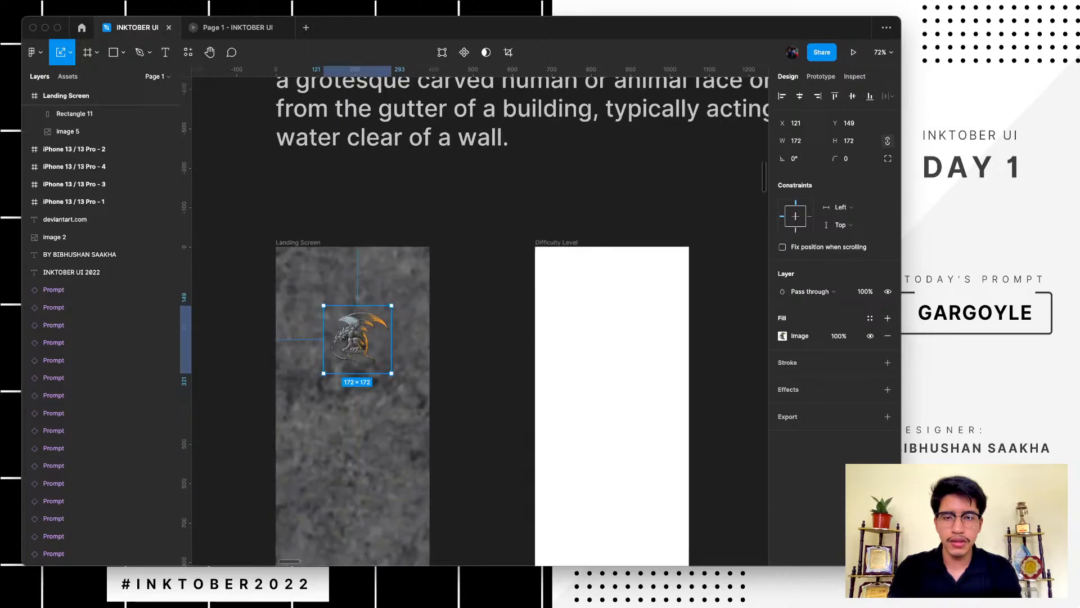
scroll(354, 424, "up", 2)
scroll(354, 424, "down", 2)
left_click(354, 423)
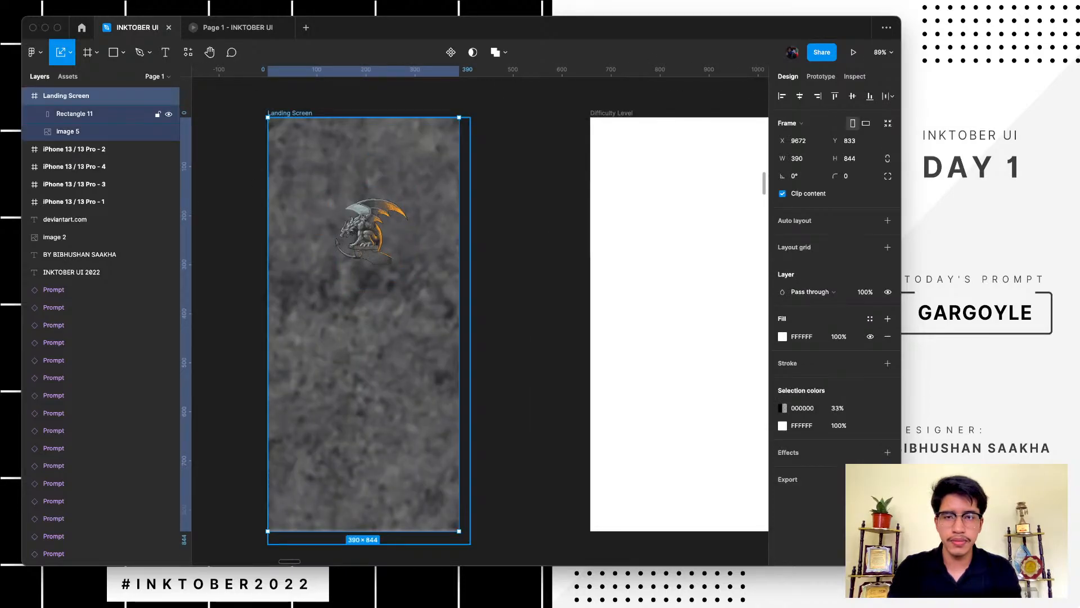
left_click_drag(353, 424, 354, 393)
key("super+z")
- Move the gargoyle image straight up, closer to the upper edge of the Landing Screen frame
left_click(369, 232)
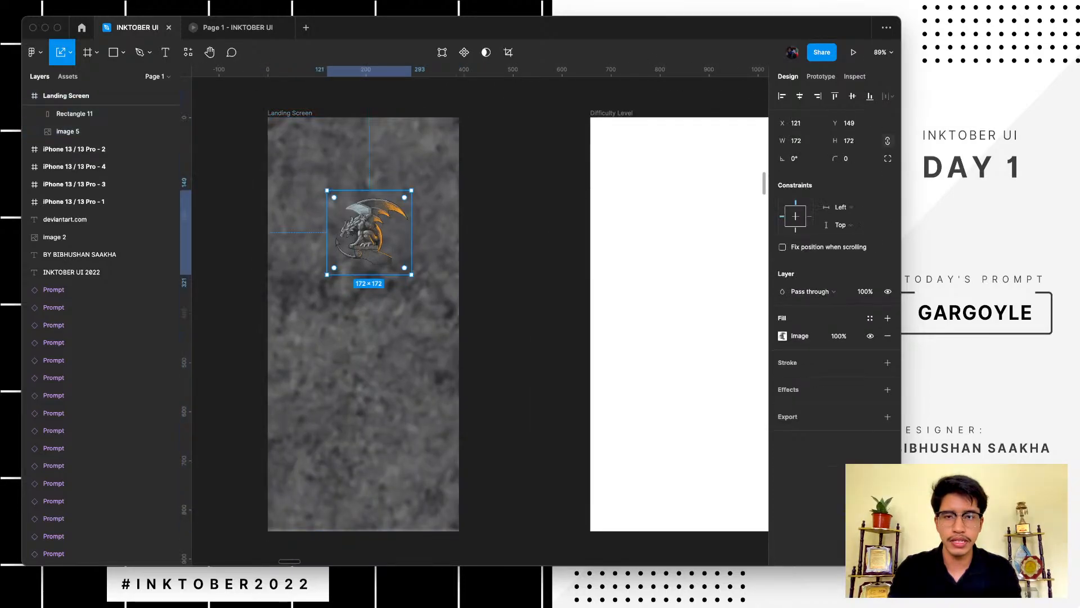
left_click_drag(368, 232, 369, 197)
left_click(236, 293)
- Draw a rectangle of about 292 × 90 below the gargoyle image in the Landing Screen frame
scroll(336, 321, "up", 1)
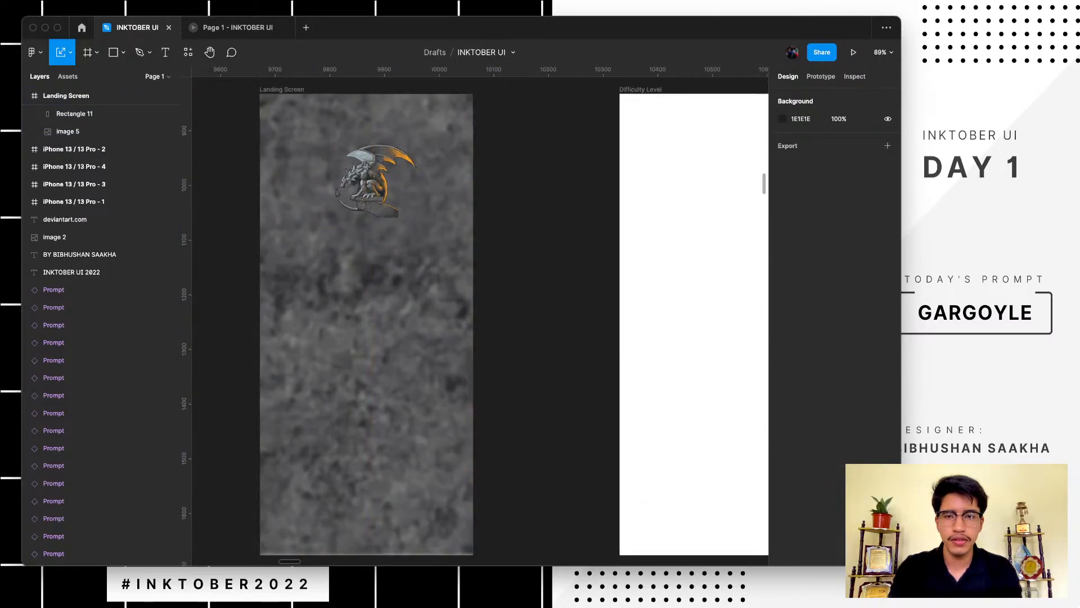
scroll(336, 225, "up", 3)
left_click(66, 96)
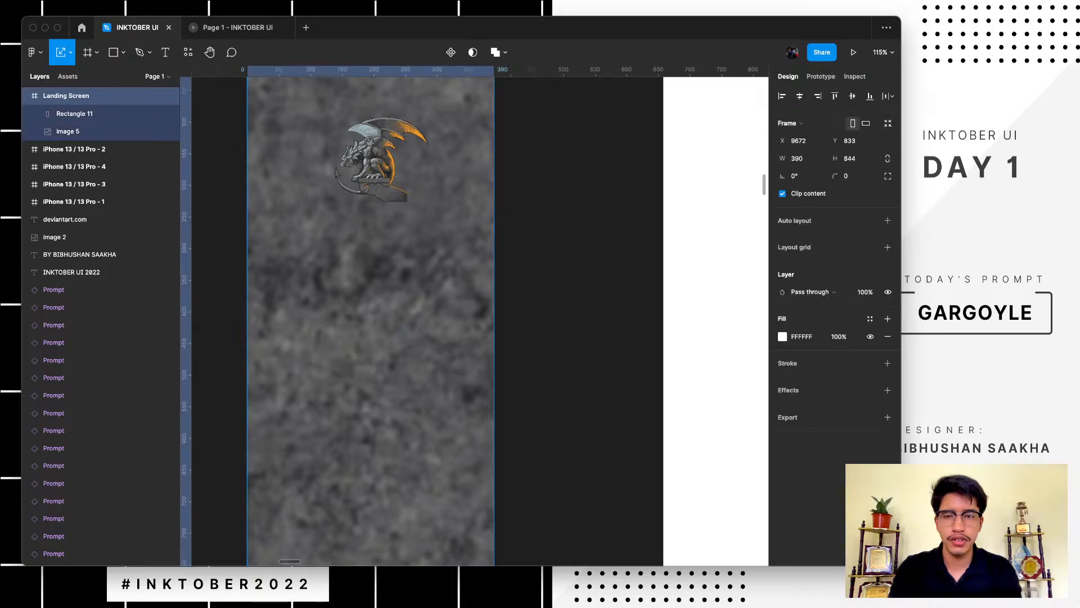
key("r")
left_click_drag(280, 240, 464, 296)
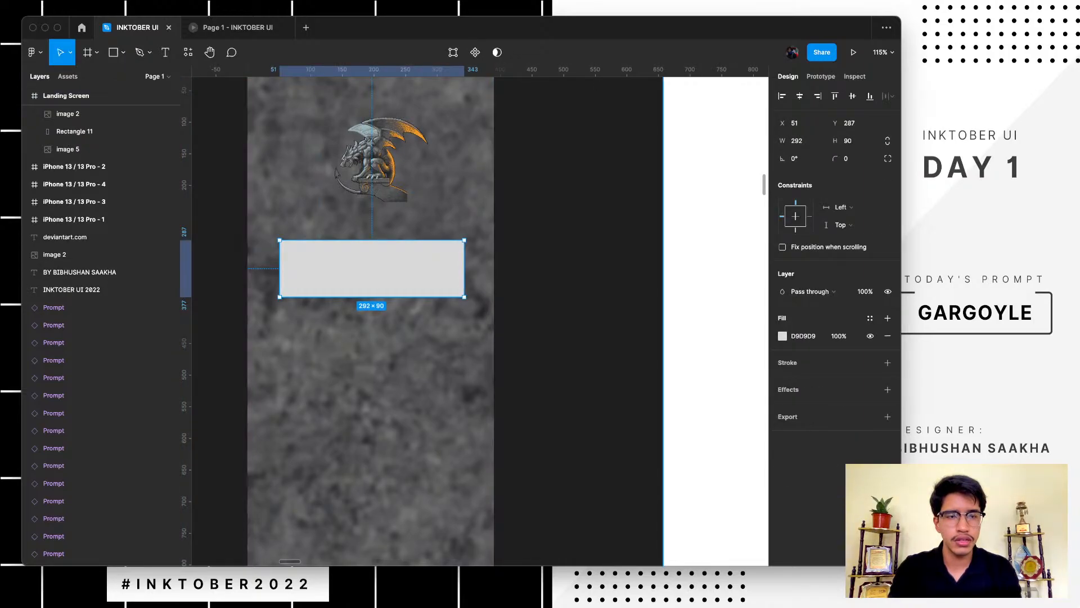
- Remove the fill of the rectangle below the gargoyle and give it a white (FFFFFF) stroke
left_click(888, 336)
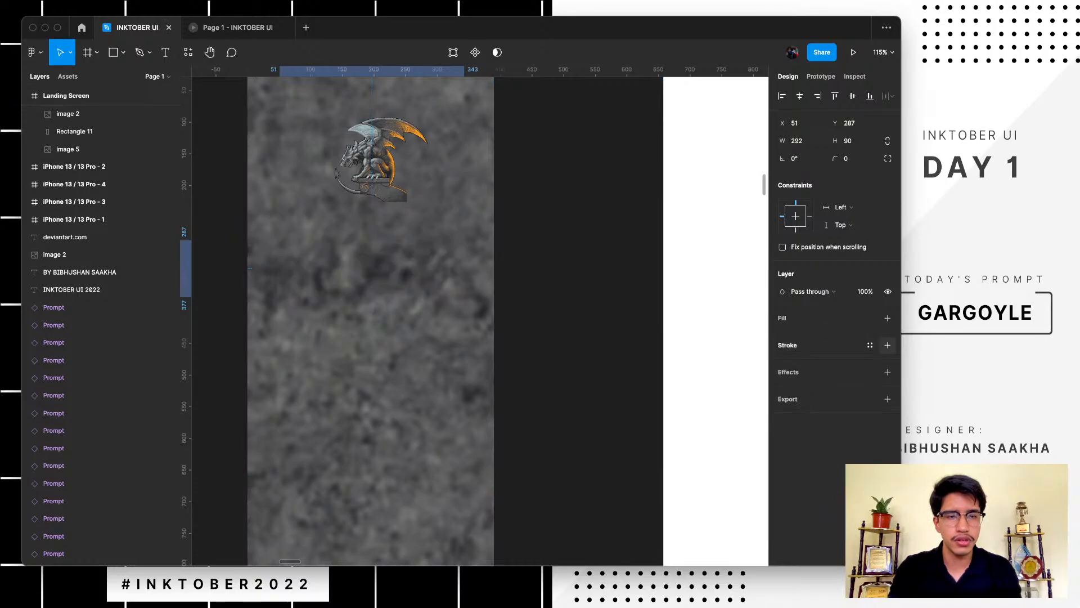
left_click(888, 345)
left_click(802, 363)
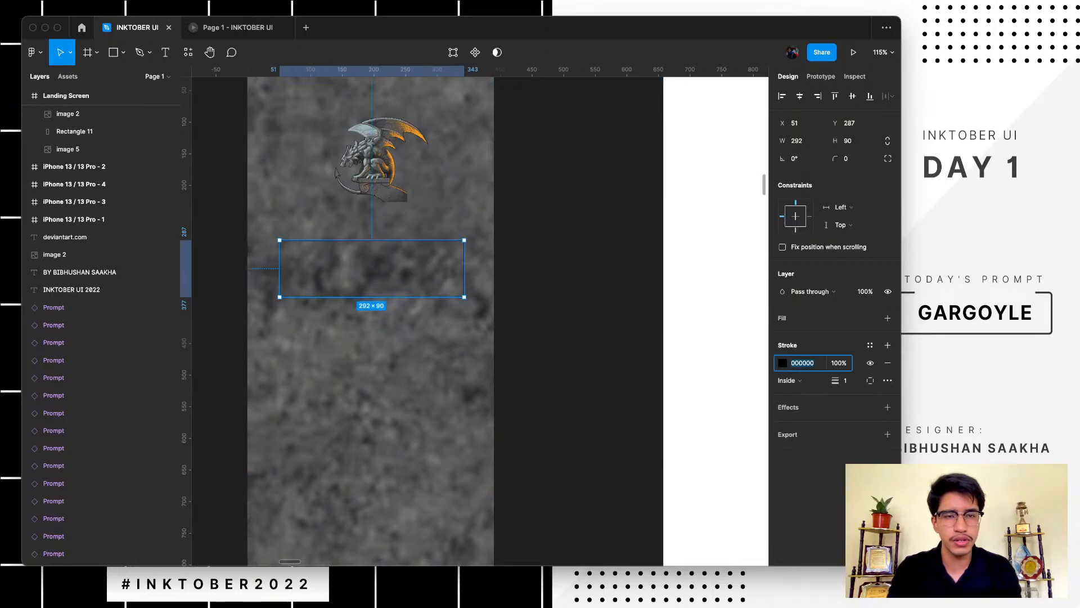
left_click(782, 363)
left_click_drag(665, 331, 638, 290)
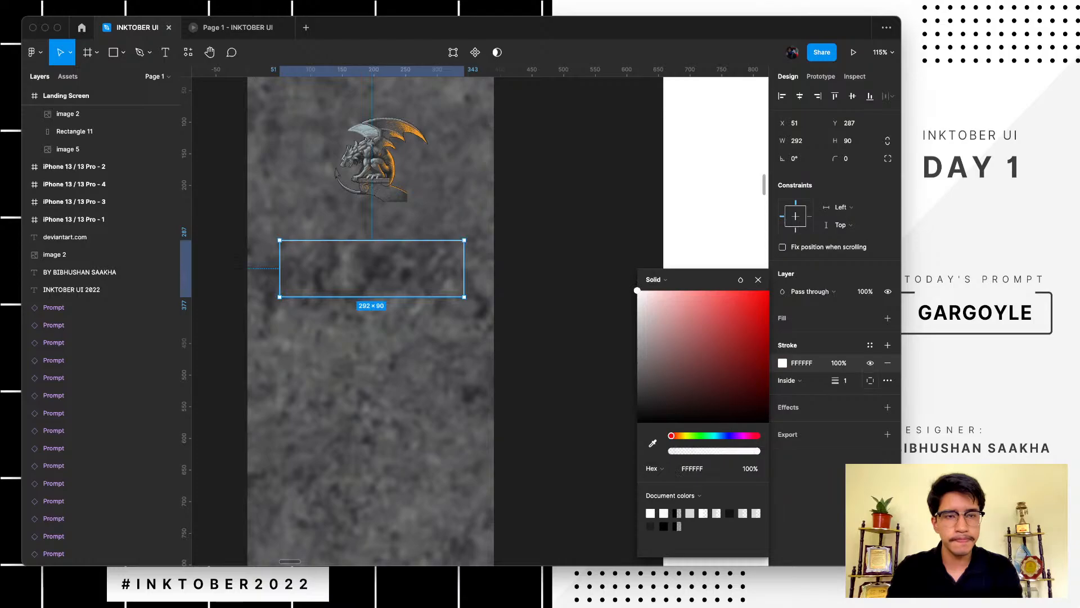
- Set the corner radius of the outlined rectangle below the gargoyle to 25
left_click(846, 158)
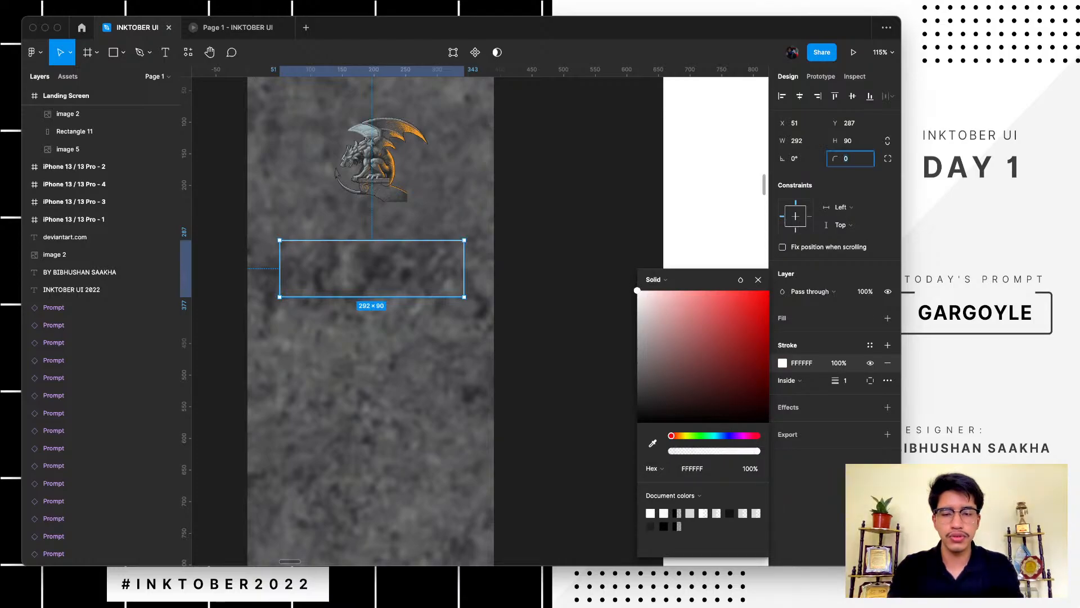
type("25")
key("Return")
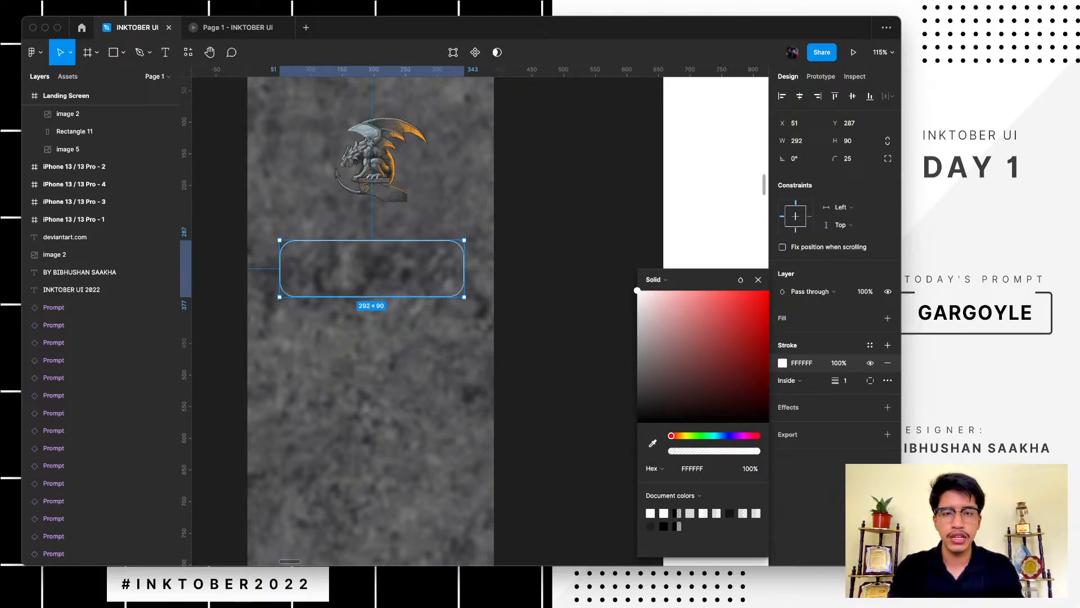
left_click(568, 259)
- Add the text "Play" in a text box of about 226 × 69 inside the outlined rectangle below the gargoyle
scroll(551, 254, "left", 1)
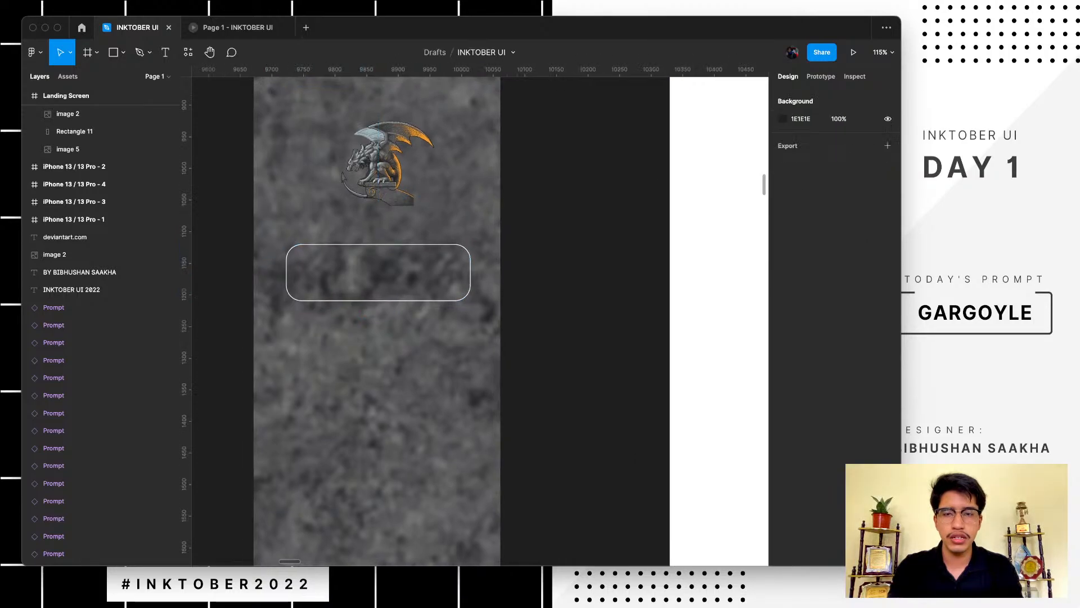
scroll(373, 236, "up", 5)
scroll(431, 321, "left", 2)
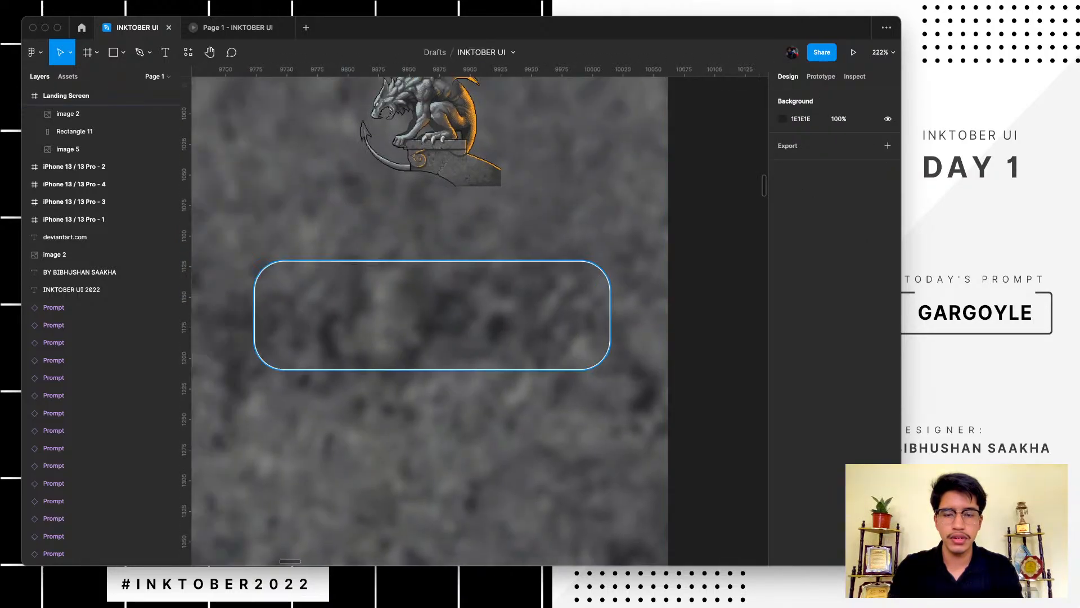
left_click(431, 320)
key("t")
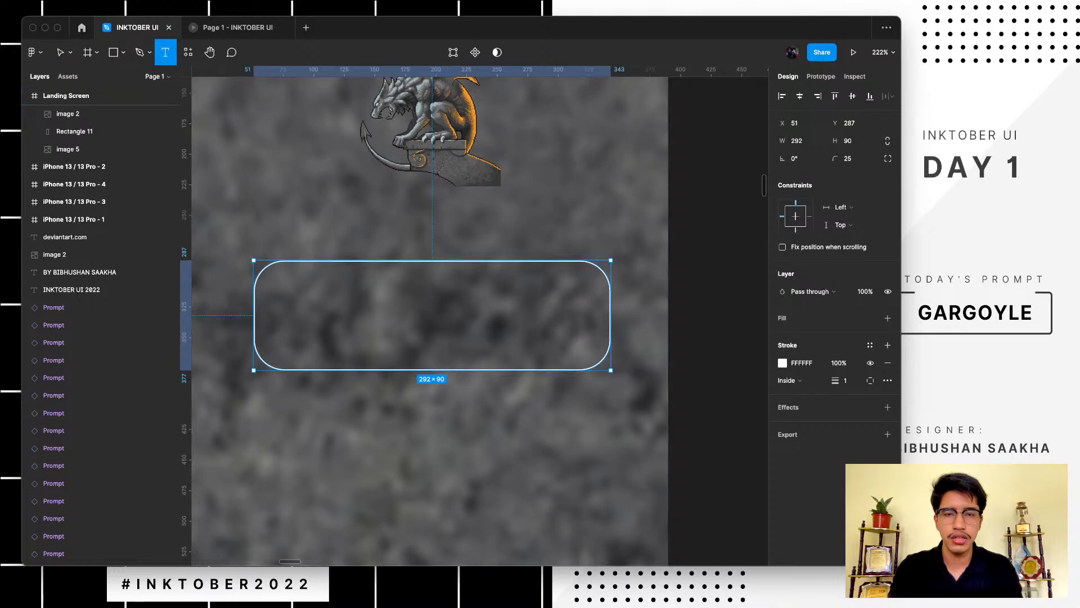
left_click_drag(296, 275, 573, 359)
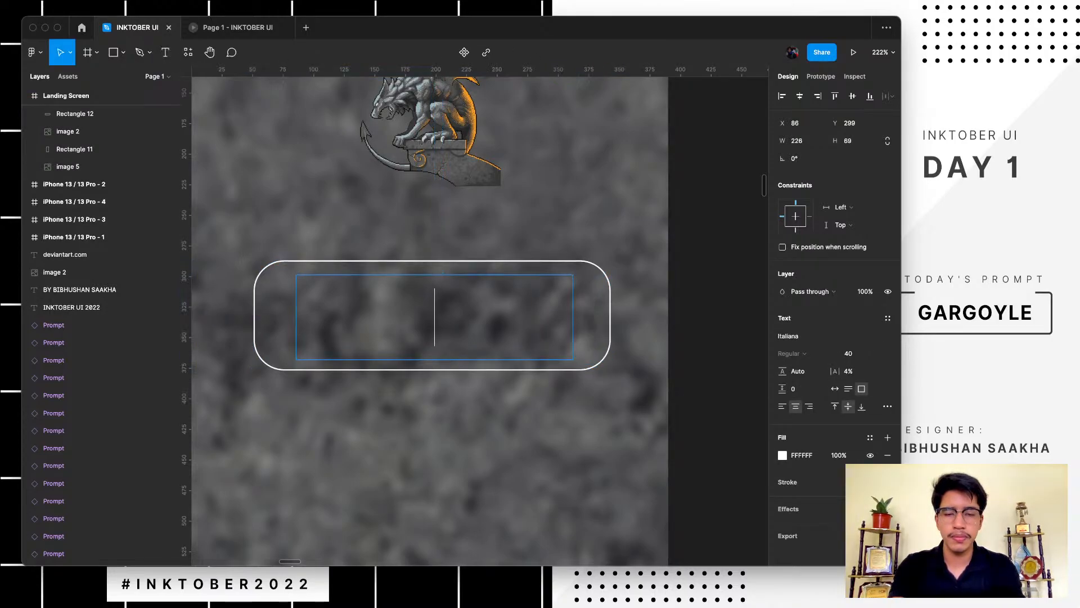
type("Play")
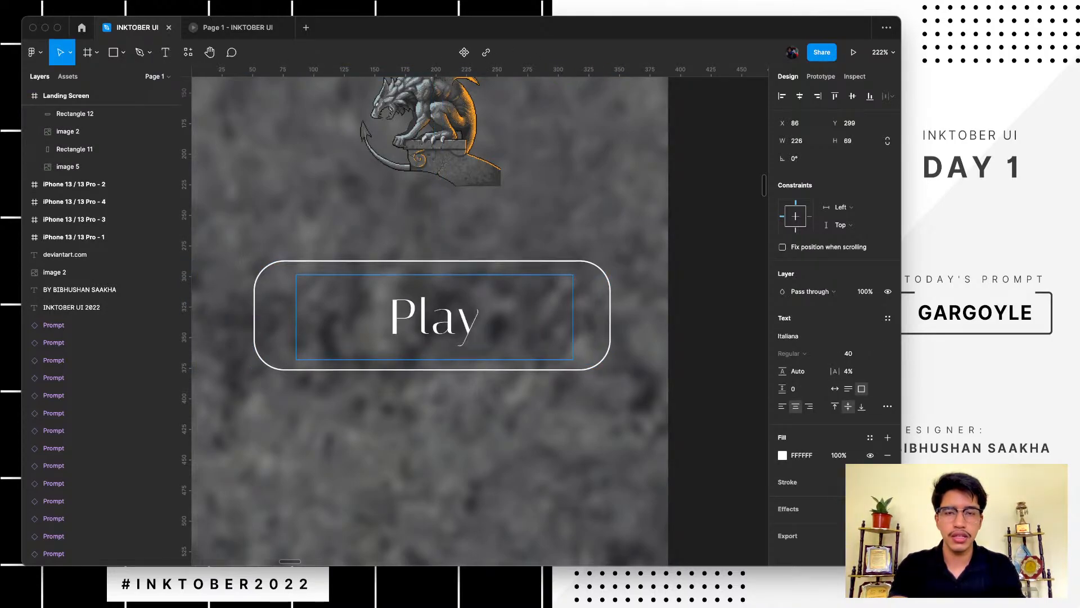
key("Escape")
right_click(691, 377)
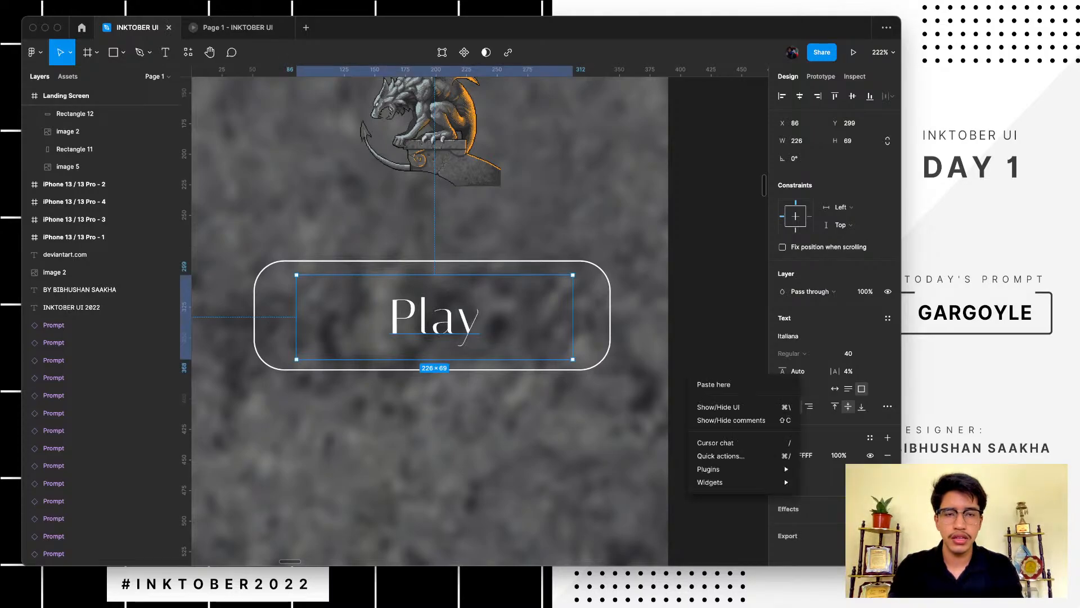
left_click(75, 96)
left_click(75, 114, "shift")
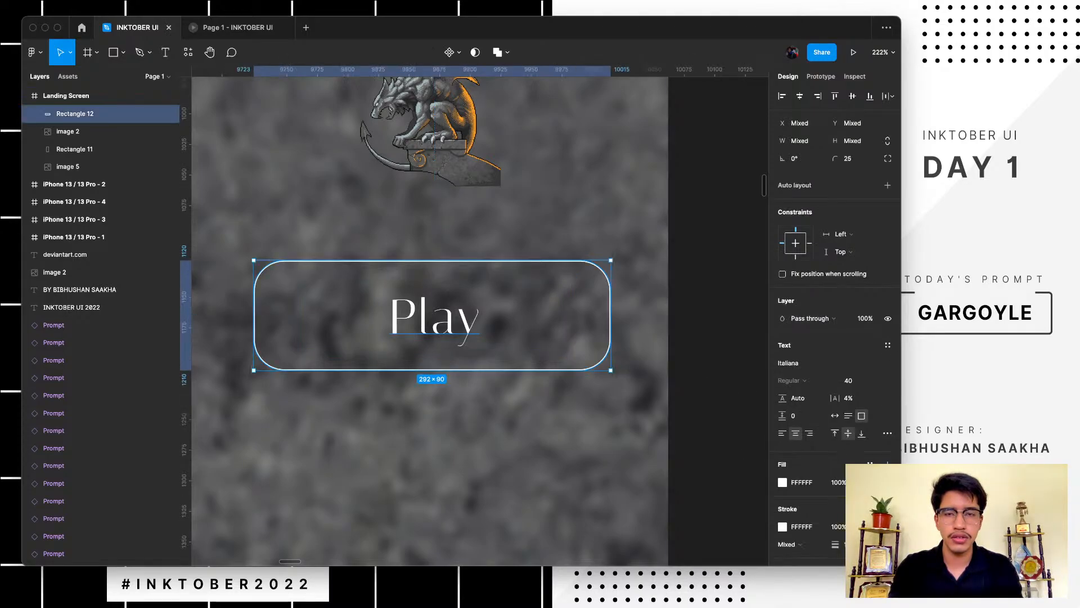
key("super+g")
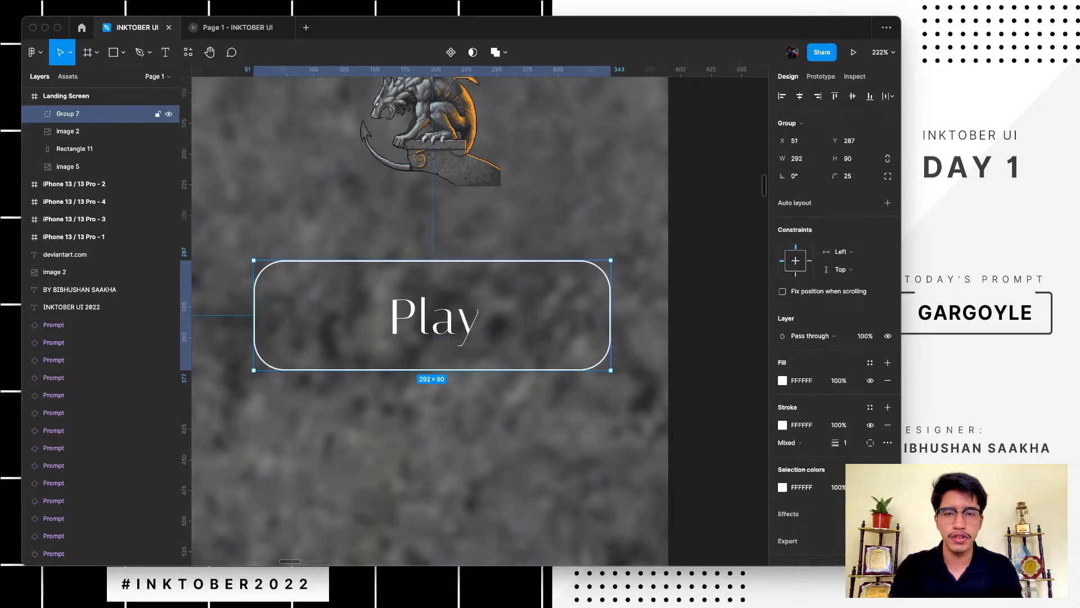
key("super+z")
- Centre the Play text and the outlined rectangle on each other horizontally and vertically, and group them
left_click(74, 114)
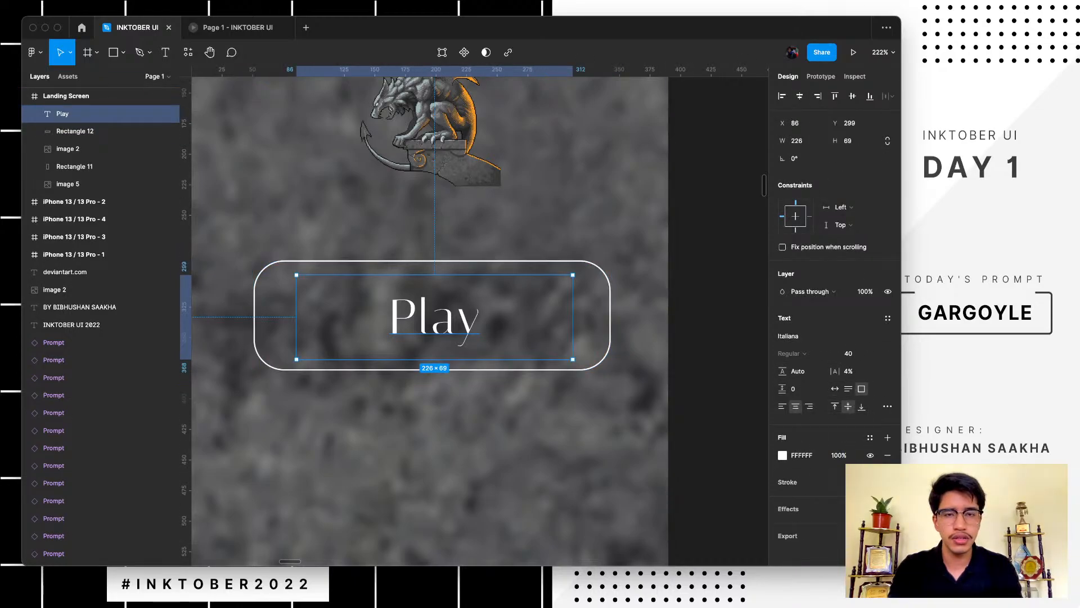
left_click(74, 131, "shift")
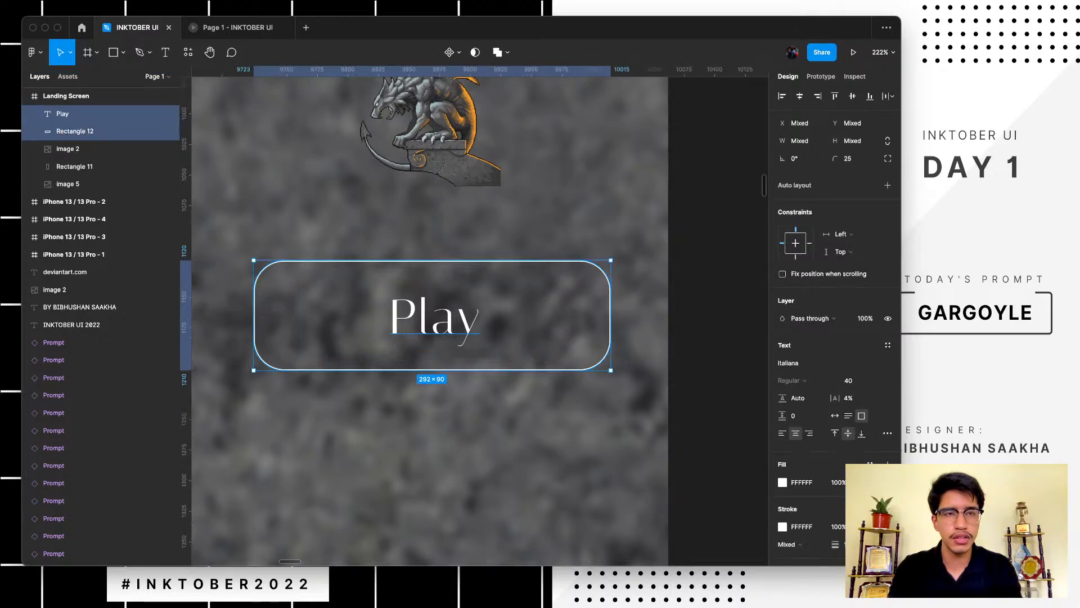
left_click(800, 96)
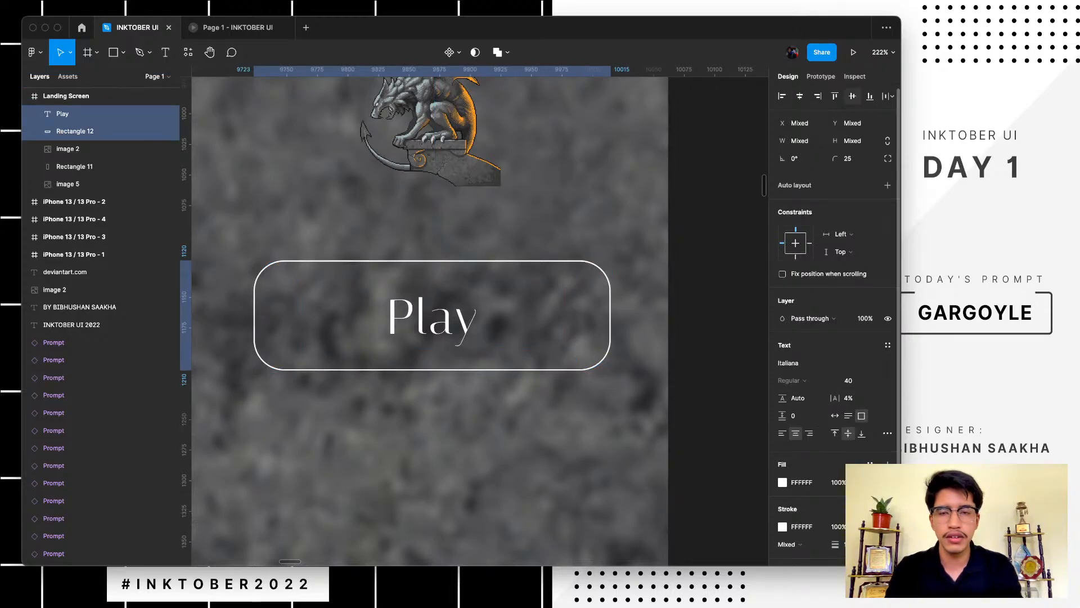
left_click(852, 96)
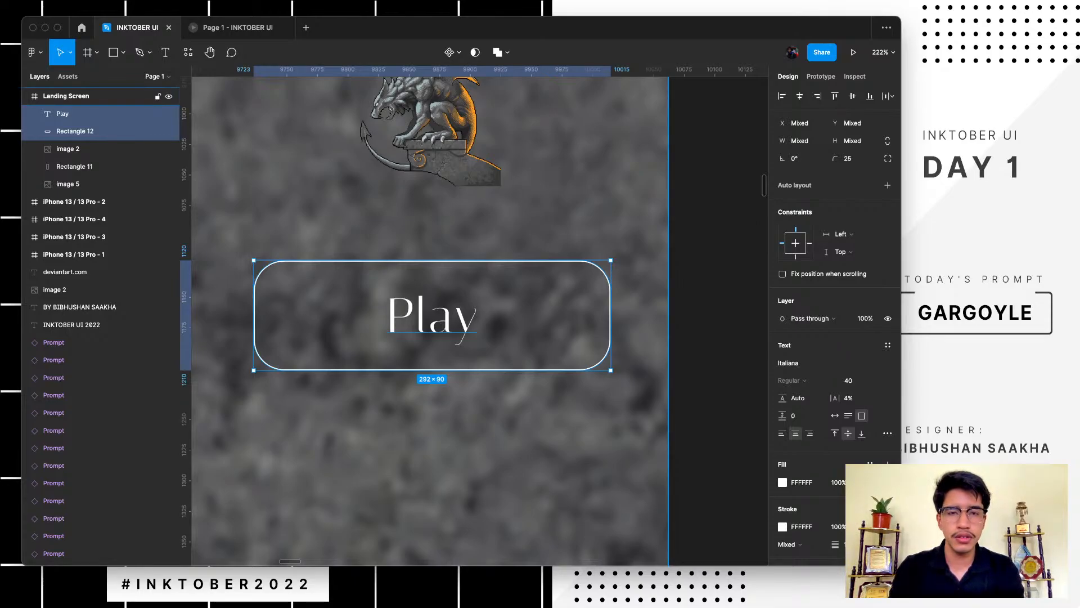
key("super+g")
left_click(711, 341)
- Reduce the height of the grouped Play button to 70 by lowering its upper edge
scroll(711, 341, "down", 8)
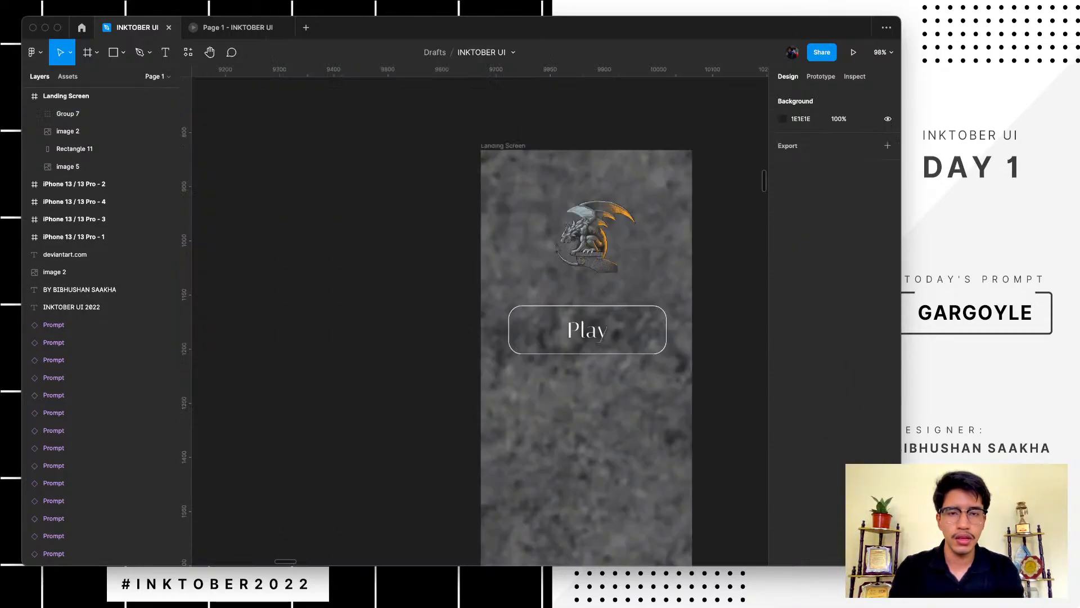
scroll(586, 329, "right", 2)
scroll(587, 330, "down", 1)
left_click(504, 280)
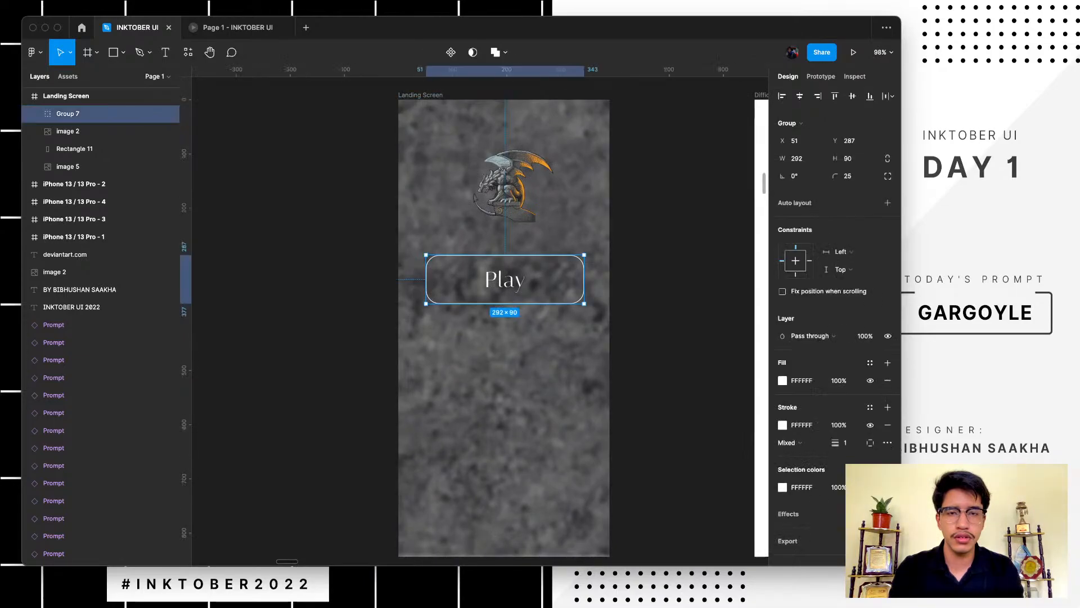
scroll(513, 254, "up", 3)
left_click_drag(513, 254, 513, 272)
left_click_drag(378, 301, 389, 300)
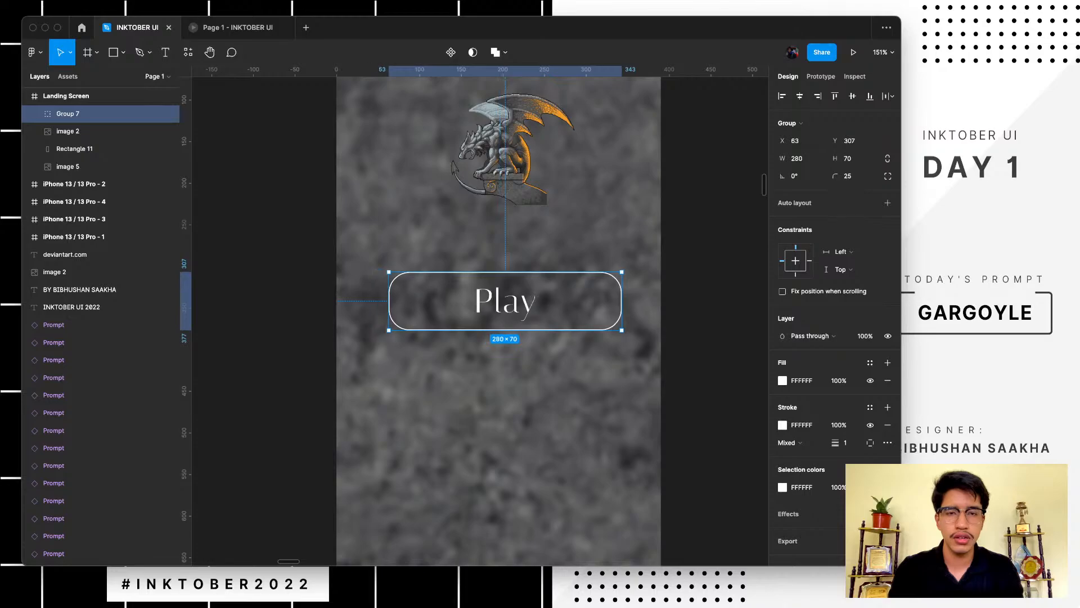
key("ctrl+z")
left_click(557, 357)
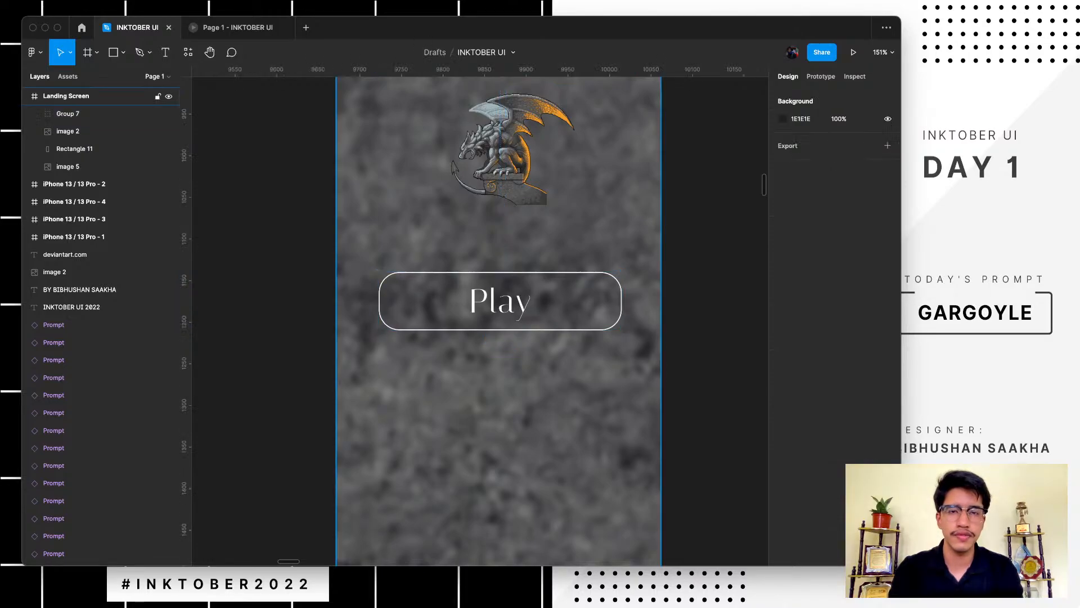
- Duplicate the Play button directly below the original and change the copy's label to "High"
scroll(557, 357, "down", 5)
scroll(554, 355, "down", 1)
left_click_drag(515, 288, 514, 328)
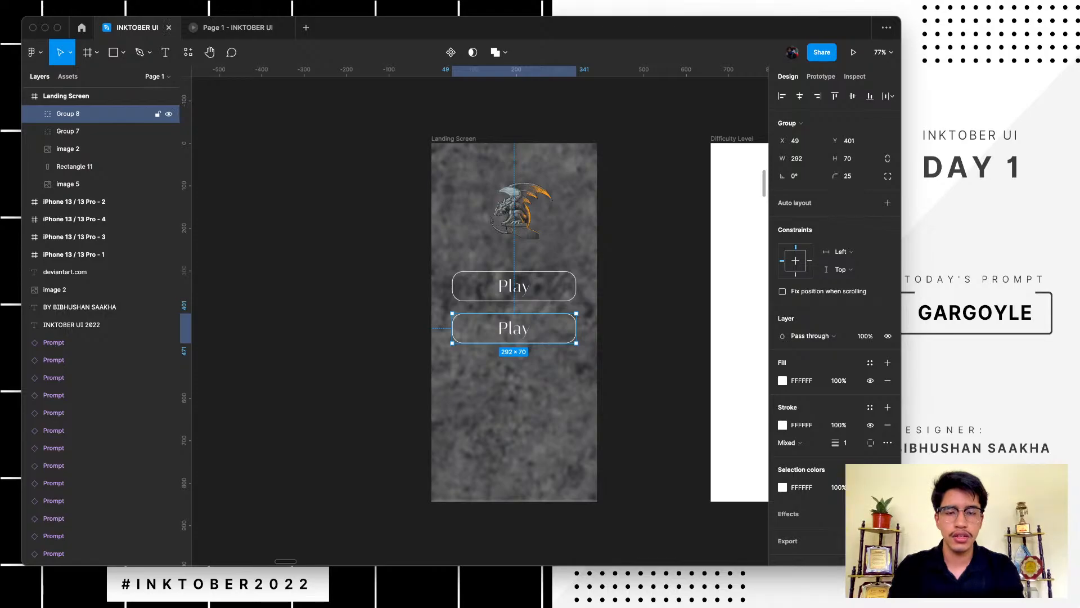
double_click(514, 328)
type("Hugh")
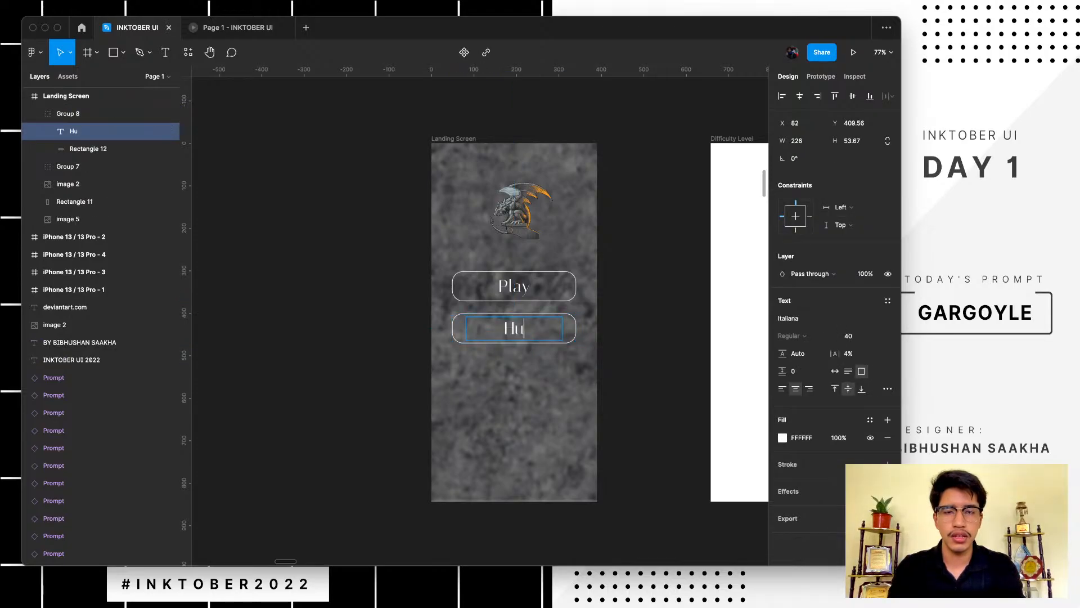
key("BackSpace")
key("BackSpace")
key("BackSpace")
type("igh")
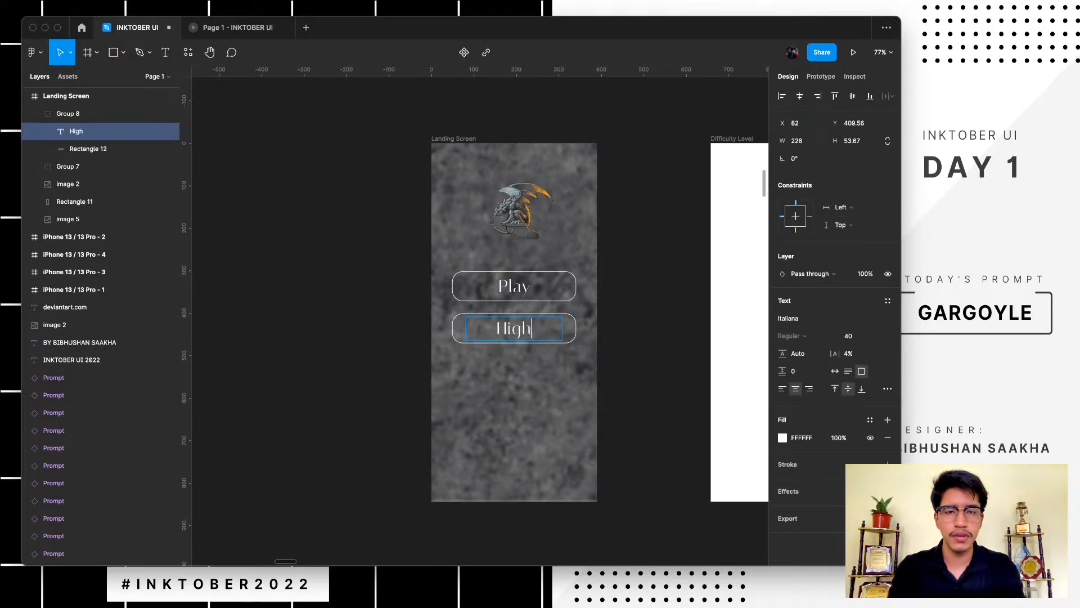
key("Escape")
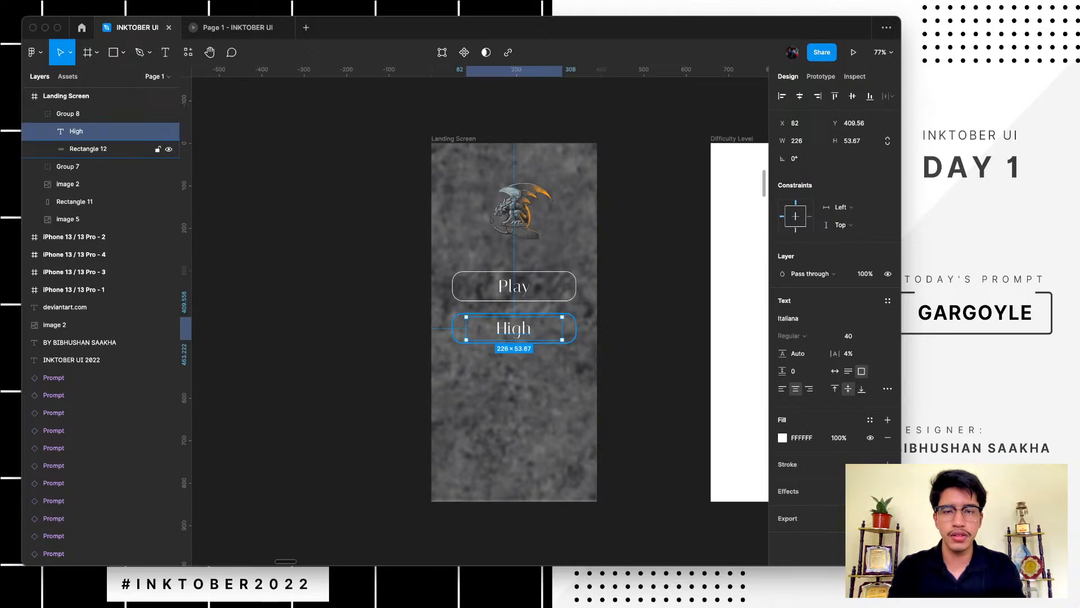
- Delete the duplicated button's outlined rectangle and its "High" label
left_click(571, 332)
key("Delete")
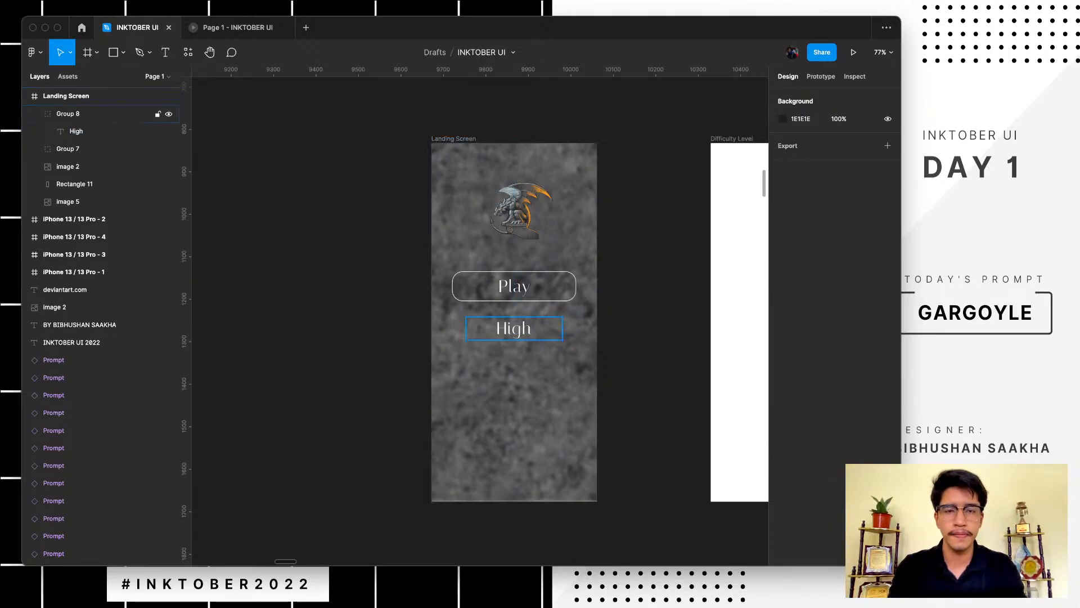
left_click(517, 328)
key("Delete")
- Add a D9D9D9 fill at 10% opacity to the outlined rectangle inside the Play button group
scroll(626, 330, "up", 5)
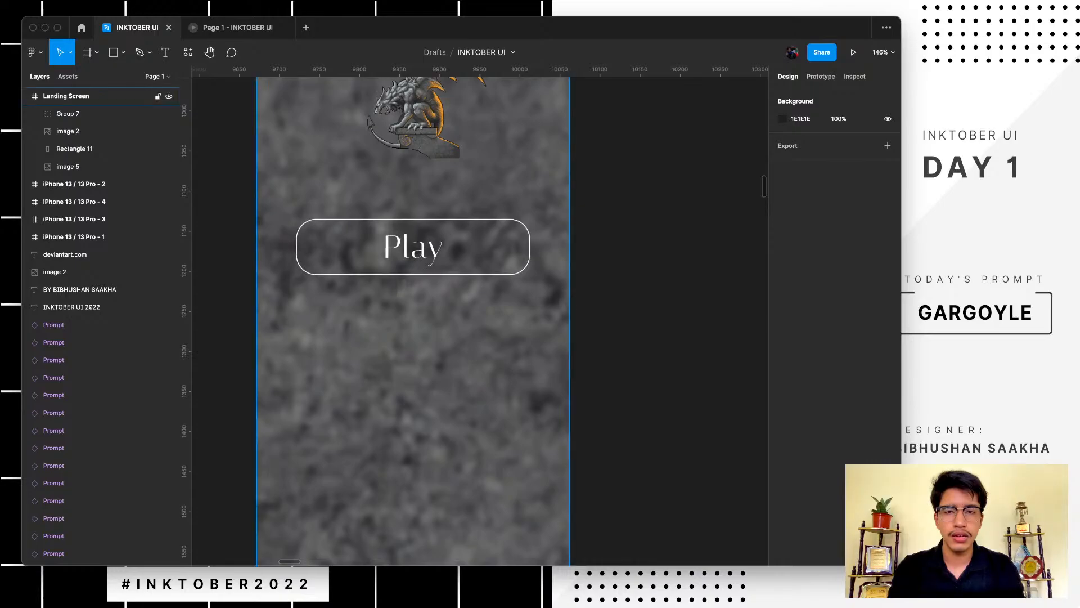
left_click(461, 250)
scroll(495, 282, "up", 5)
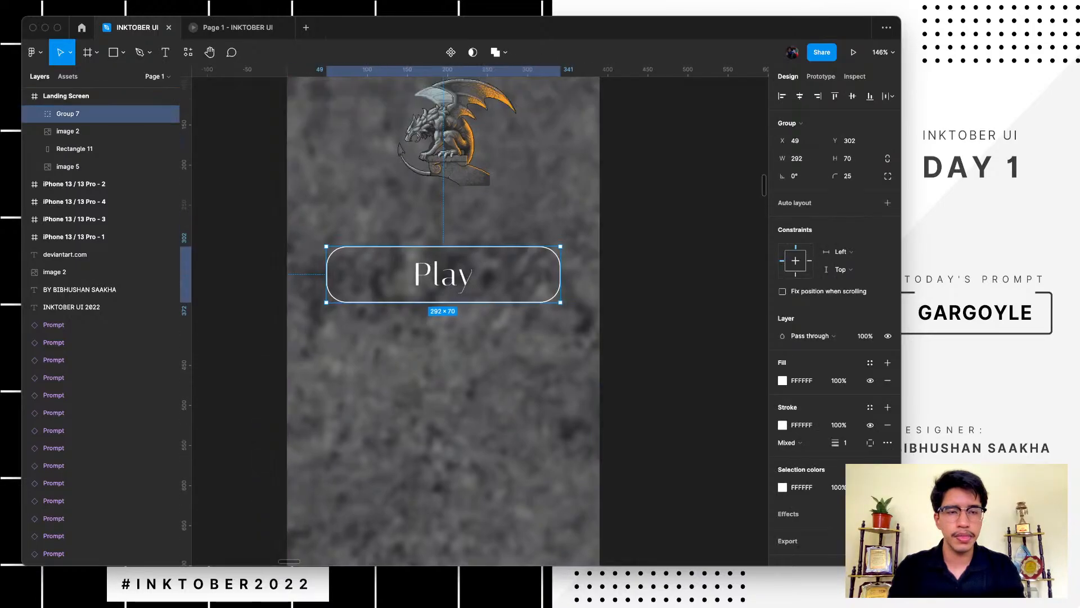
scroll(461, 287, "up", 2)
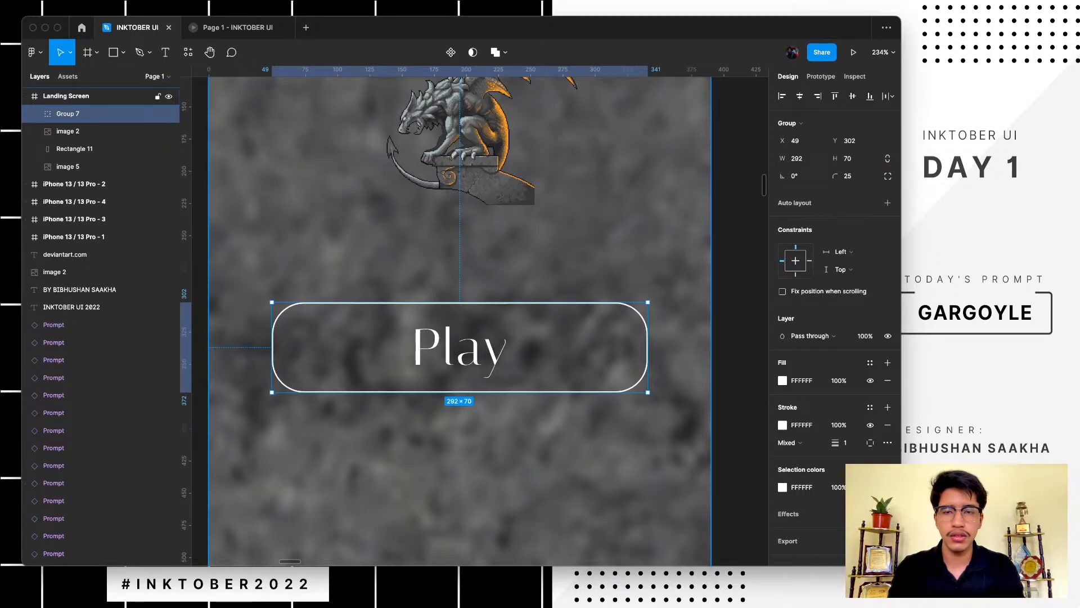
left_click(75, 149)
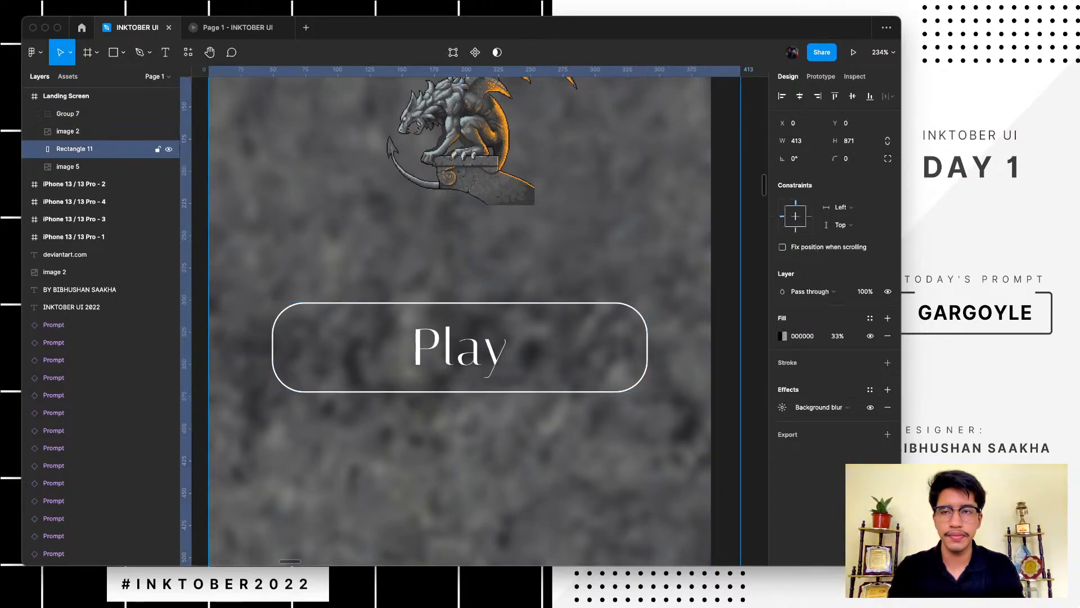
left_click(460, 347)
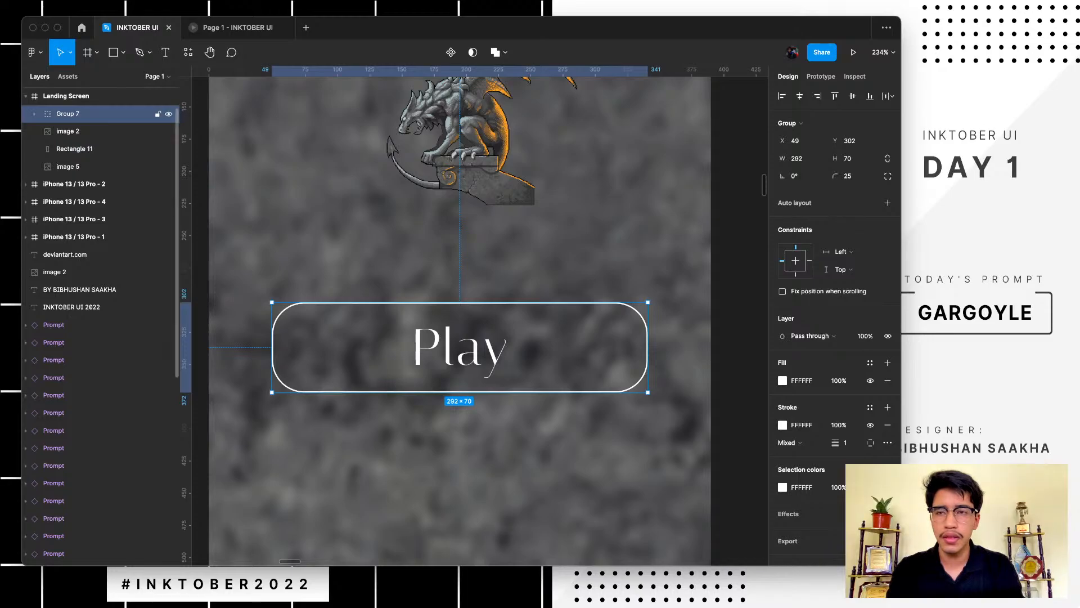
left_click(35, 113)
left_click(87, 149)
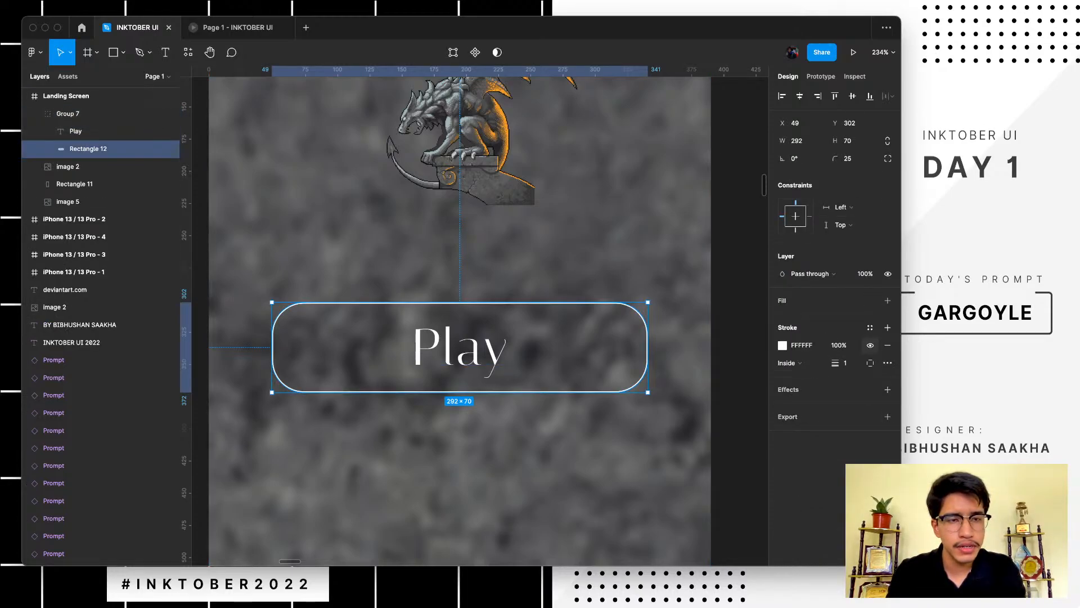
left_click(887, 300)
left_click(839, 319)
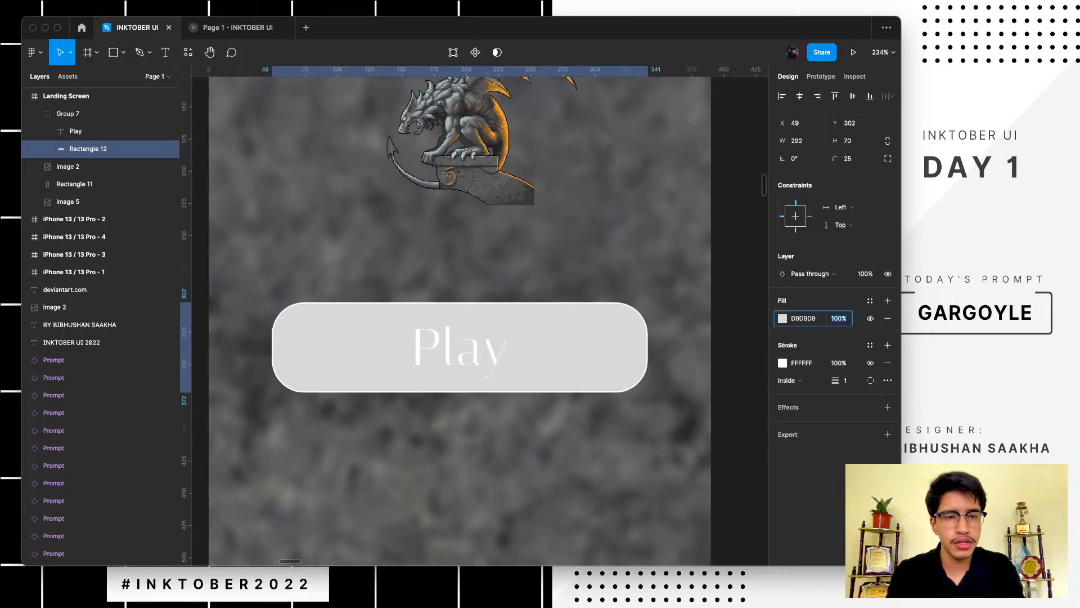
type("10")
key("Return")
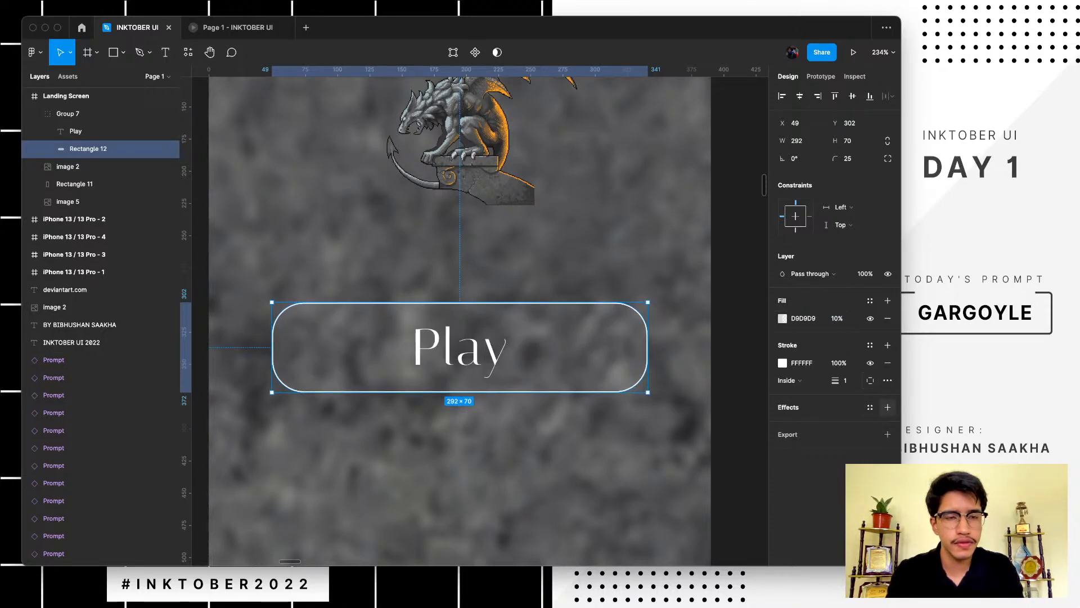
- Apply a background blur effect of 10 to the Play button's rectangle
left_click(887, 406)
left_click(810, 425)
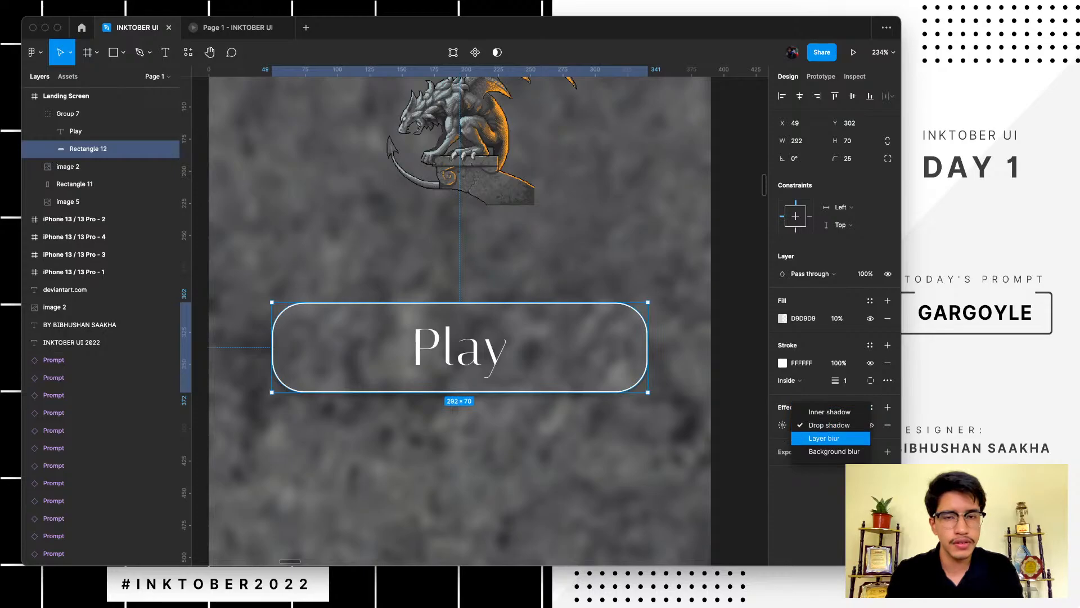
left_click(835, 451)
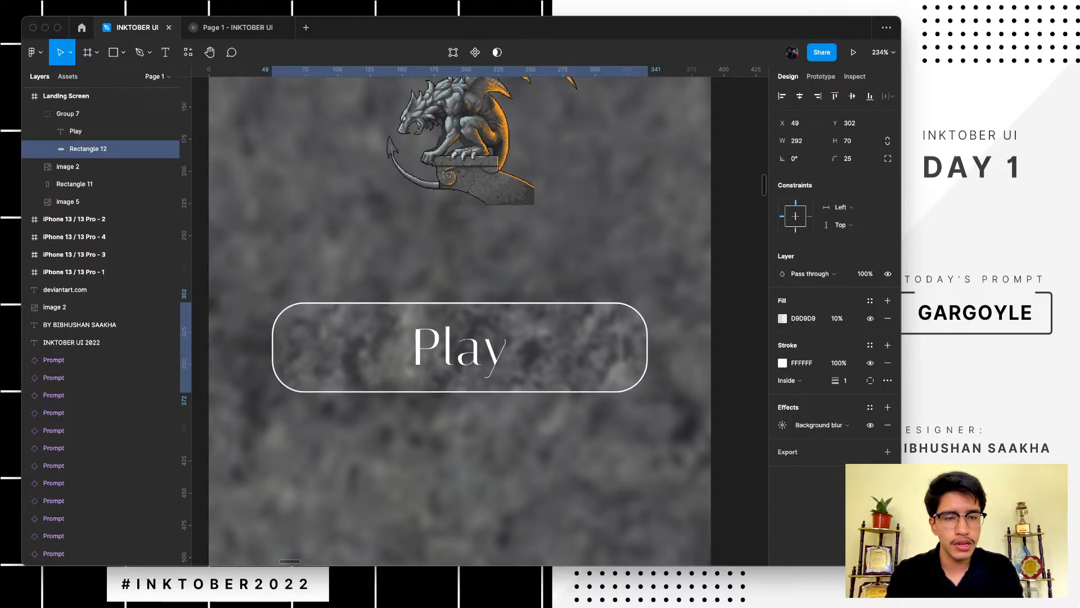
left_click(782, 425)
type("2")
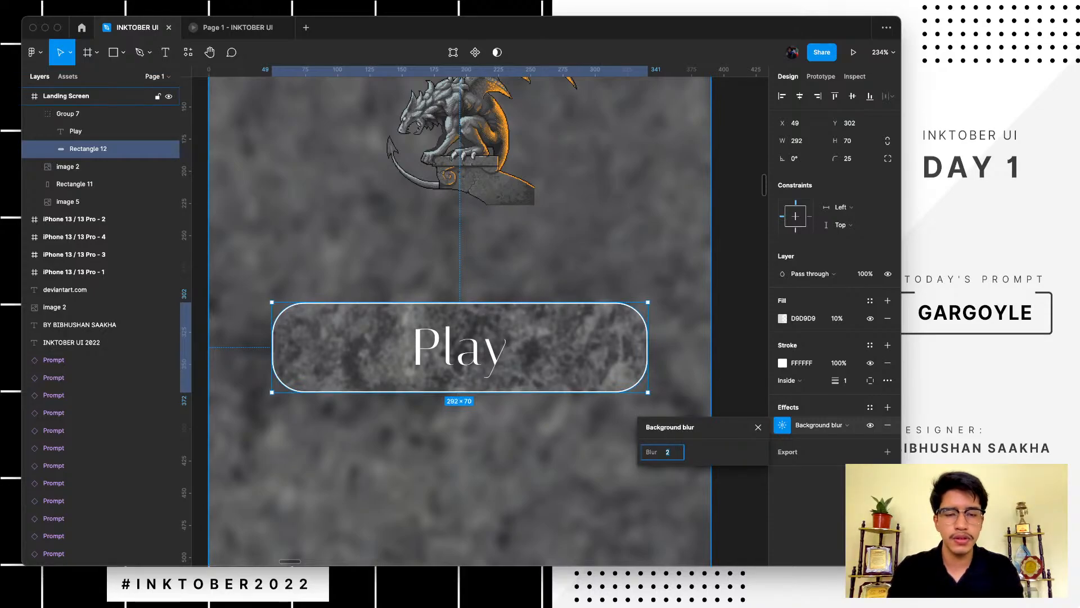
key("BackSpace")
type("10")
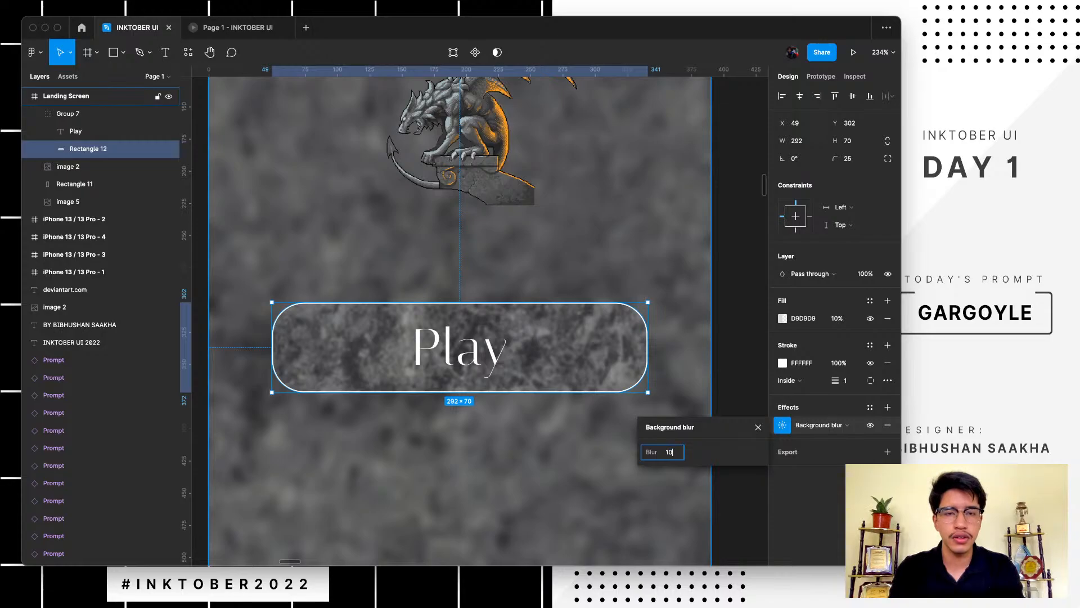
key("Return")
left_click(669, 452)
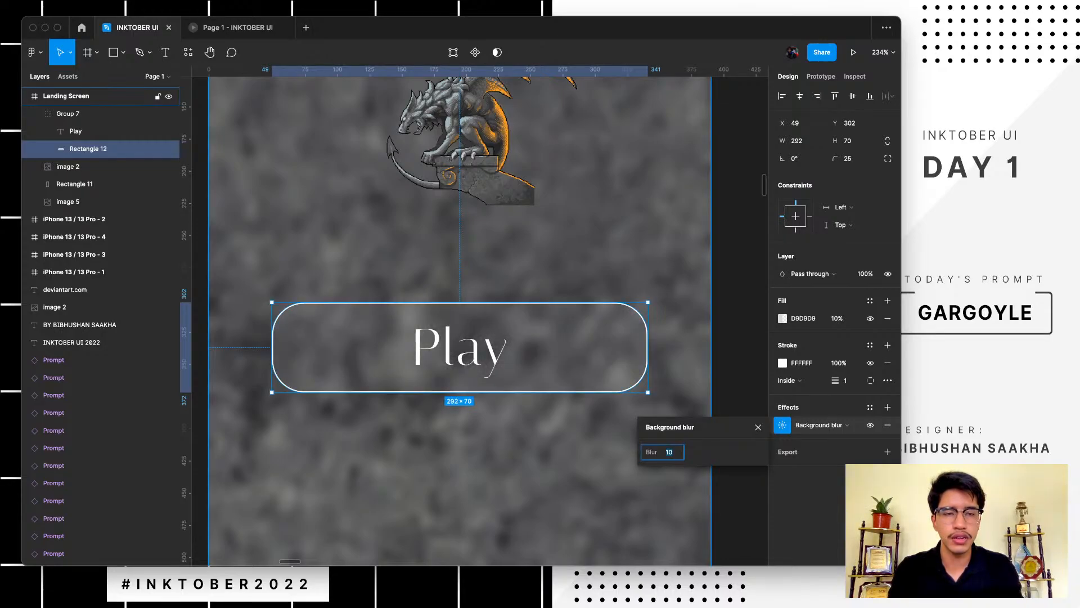
key("Escape")
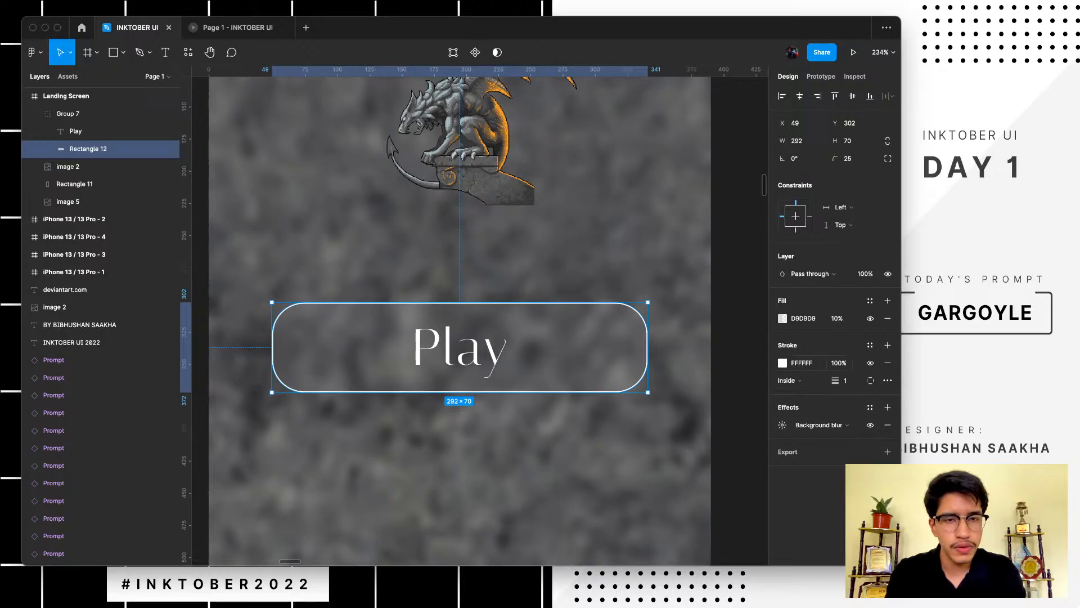
- Change the Play button rectangle's stroke to a linear gradient running diagonally from its upper-left corner to its lower-right corner
left_click(782, 363)
left_click(654, 280)
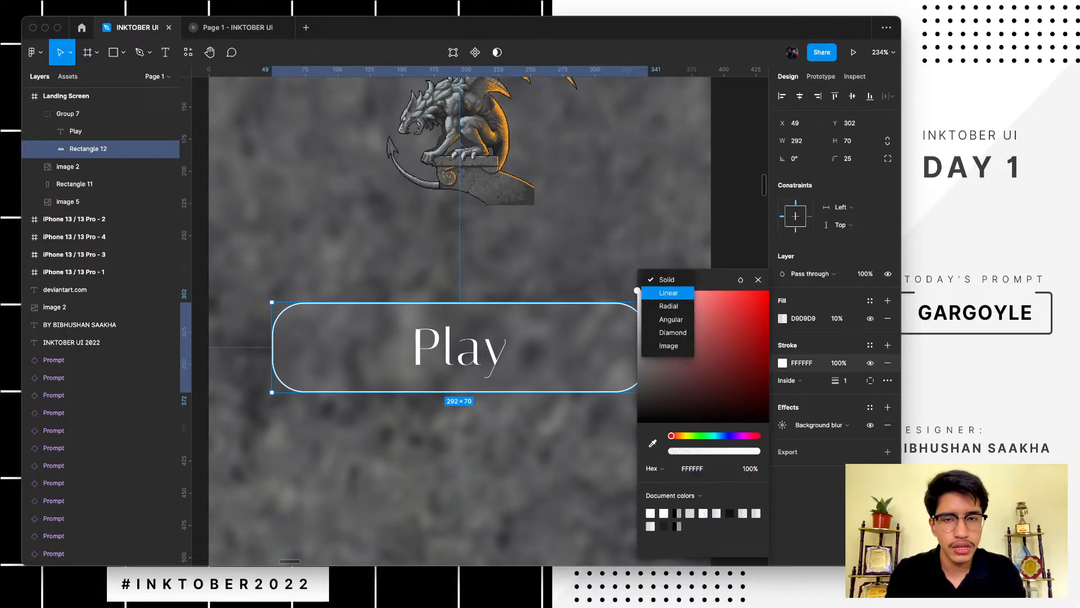
left_click(662, 303)
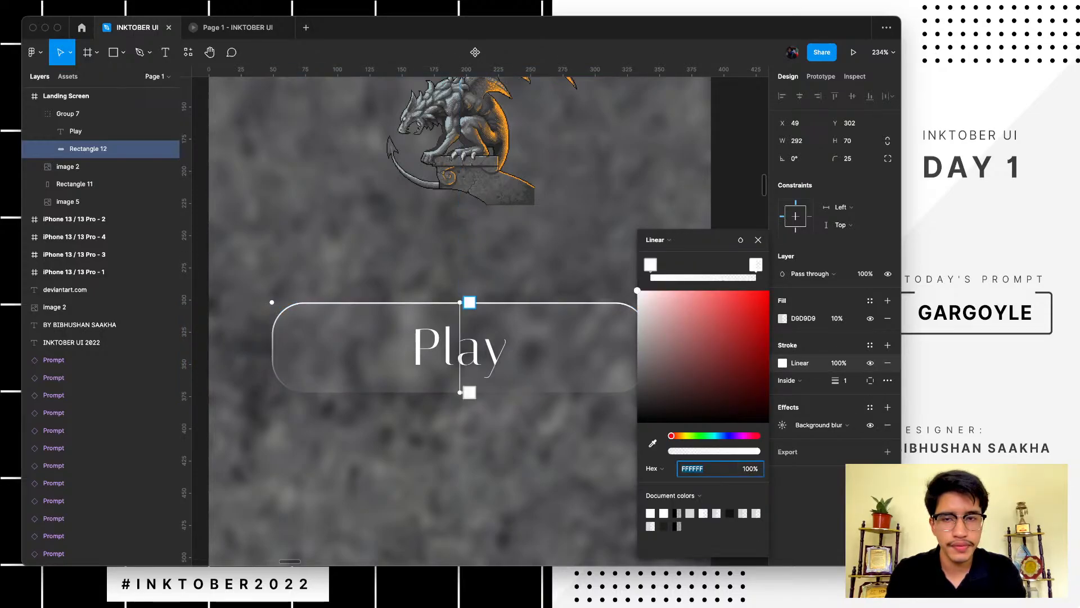
mouse_move(469, 302)
left_mouse_down()
mouse_move(316, 289)
mouse_move(294, 299)
left_mouse_up()
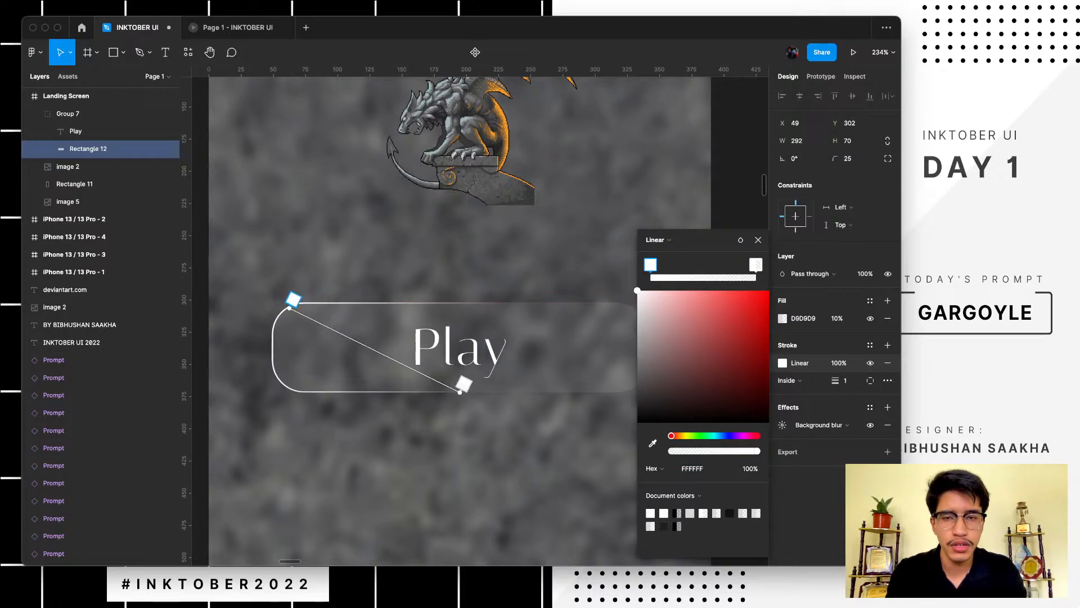
scroll(294, 298, "right", 2)
scroll(293, 298, "down", 1)
left_click_drag(401, 357, 587, 356)
- Change the Play button rectangle's fill to a linear gradient fading diagonally from its upper-left corner to its lower-right corner
left_click(783, 319)
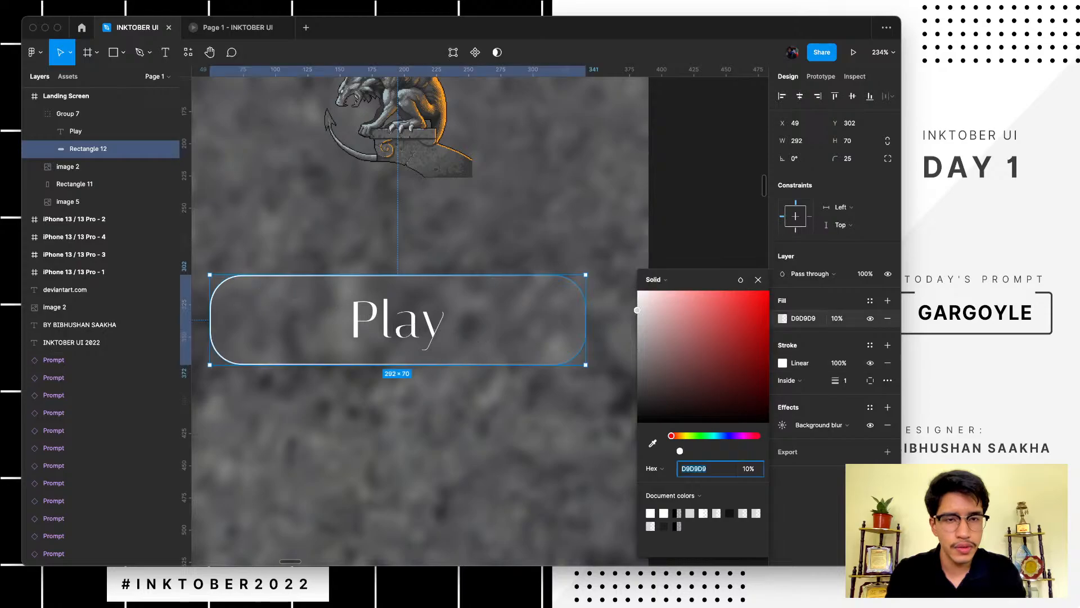
left_click(656, 280)
left_click(654, 304)
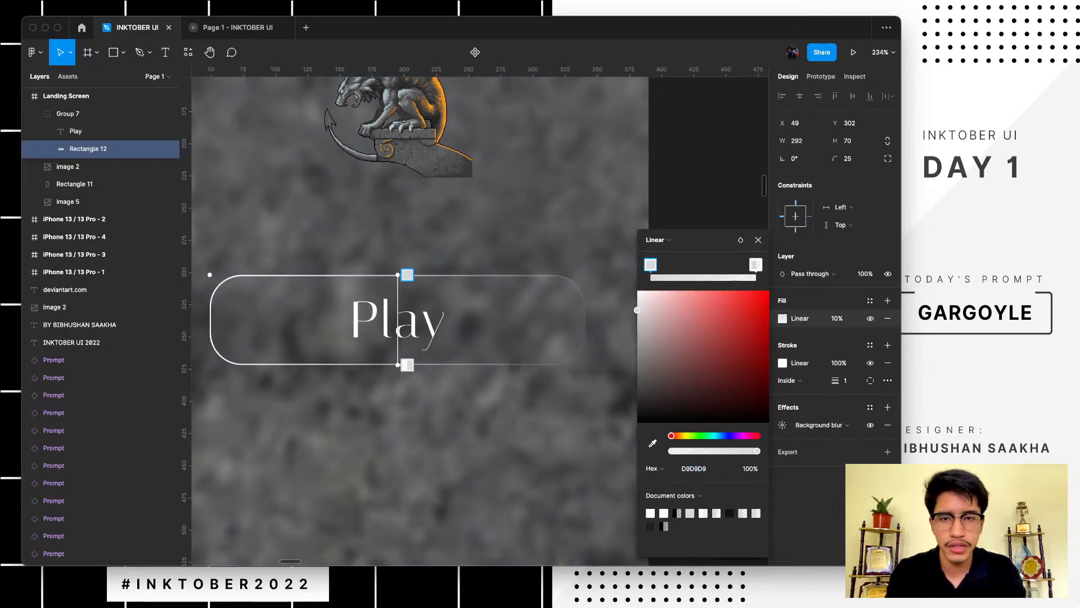
left_click_drag(407, 275, 223, 266)
left_click(401, 356)
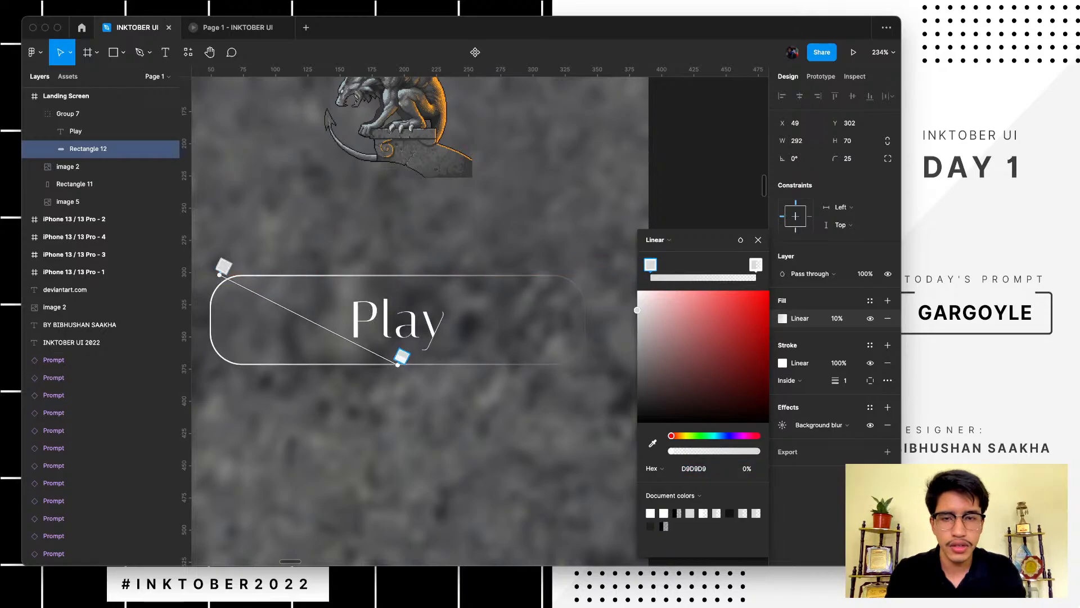
left_click_drag(401, 356, 582, 355)
scroll(590, 343, "down", 5)
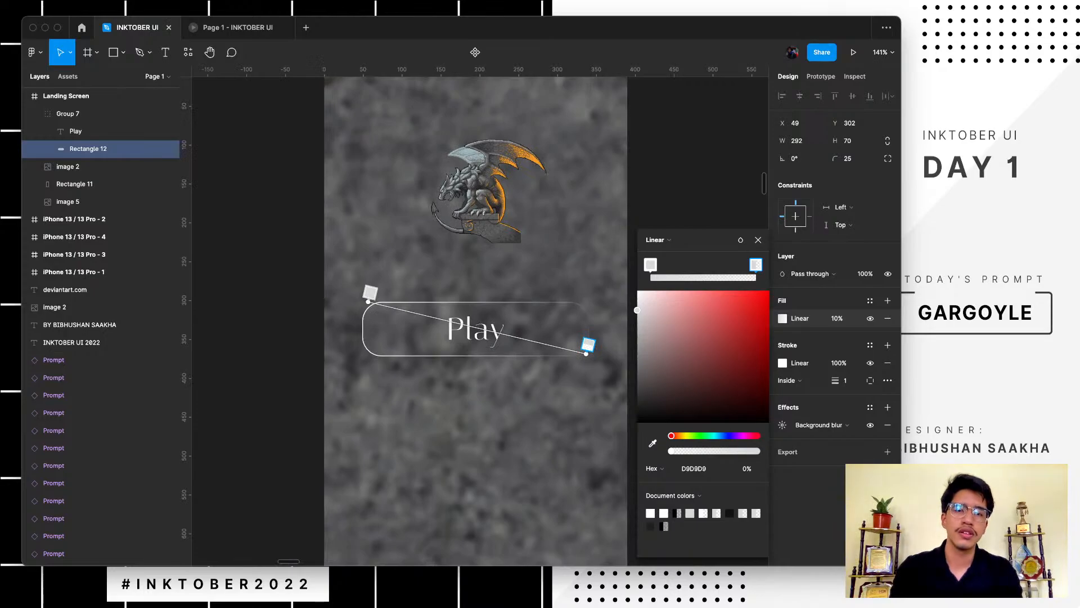
left_click(289, 382)
scroll(288, 383, "down", 3)
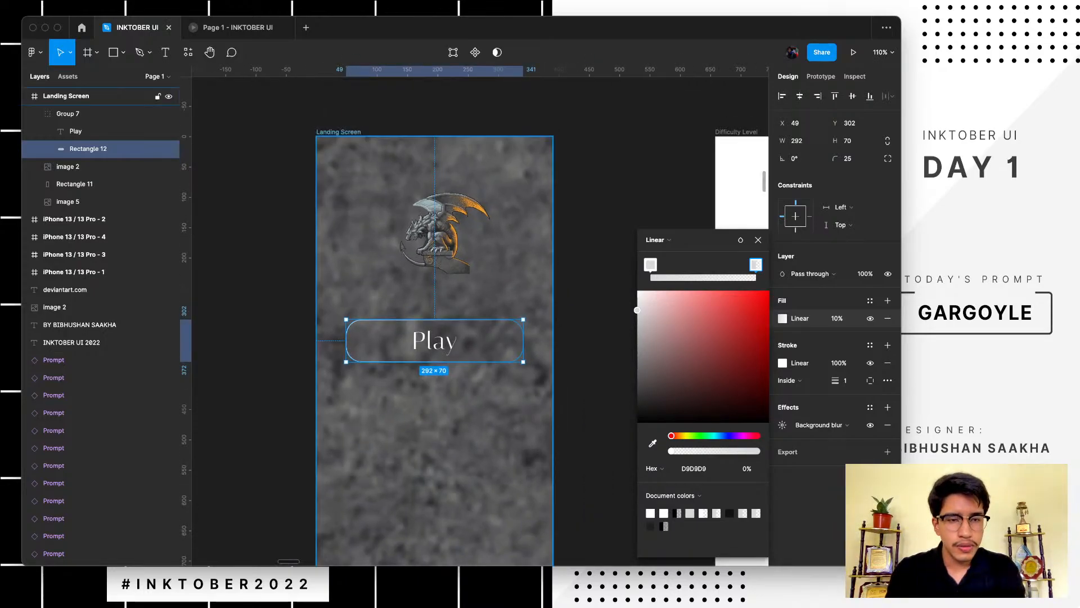
- Check the background blur setting of the dark overlay rectangle covering the Landing Screen
left_click(67, 96)
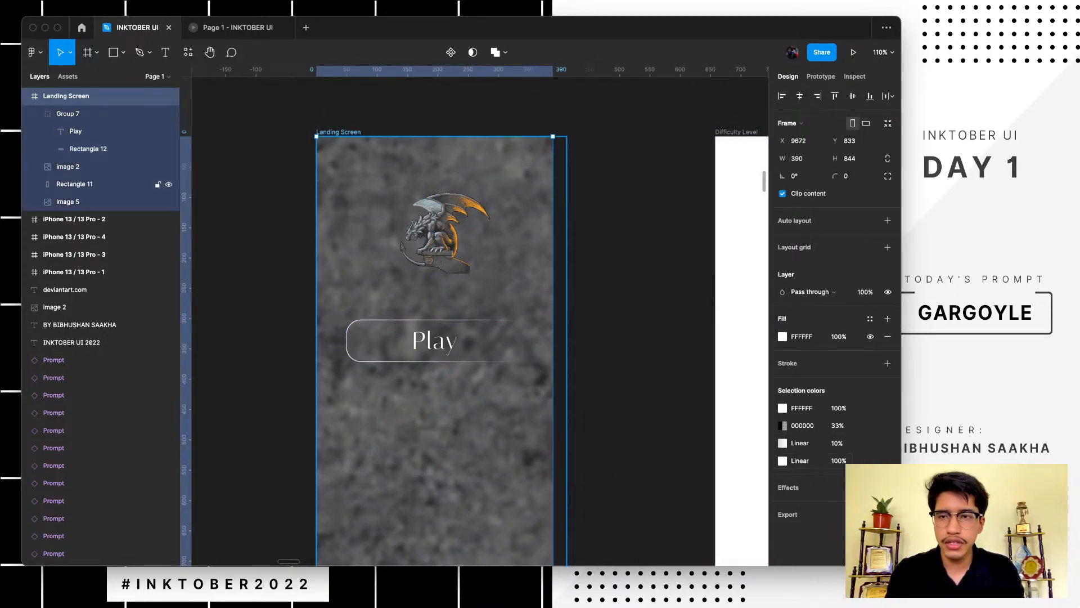
left_click(87, 149)
left_click(79, 184)
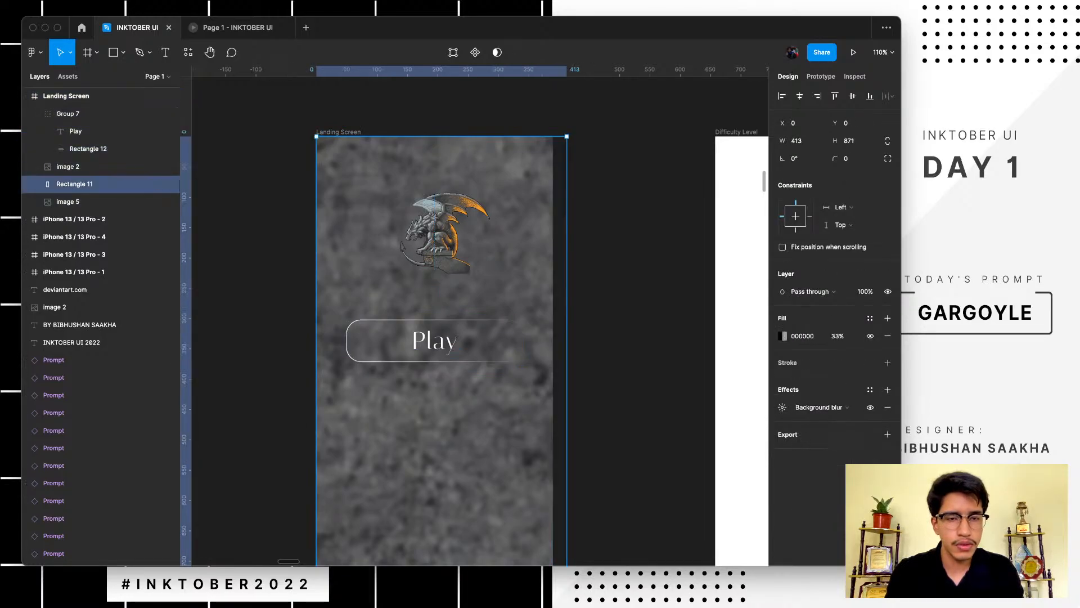
left_click(782, 407)
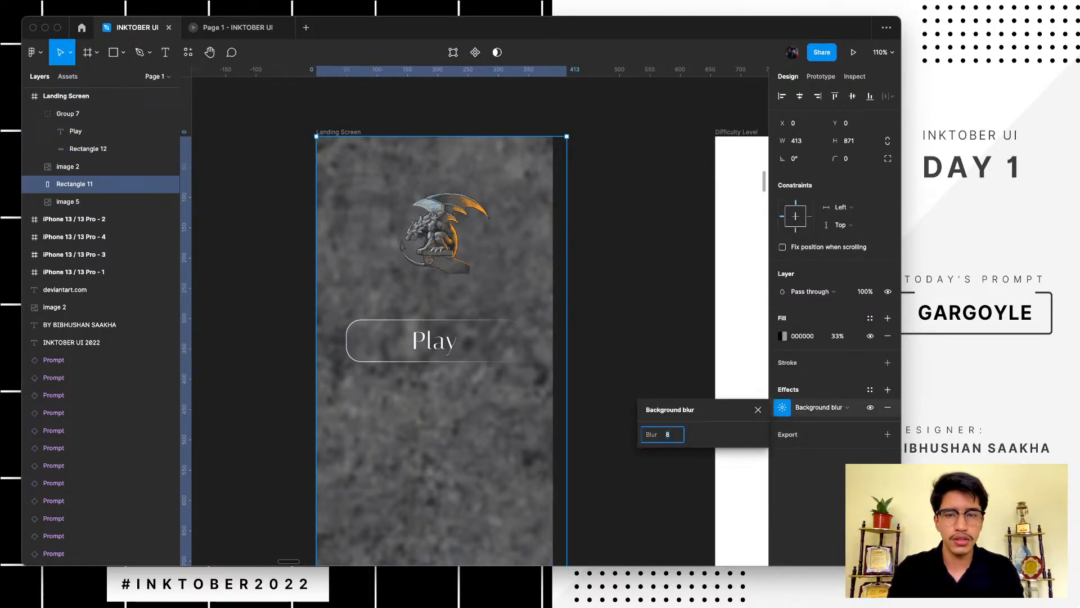
key("Return")
left_click(622, 382)
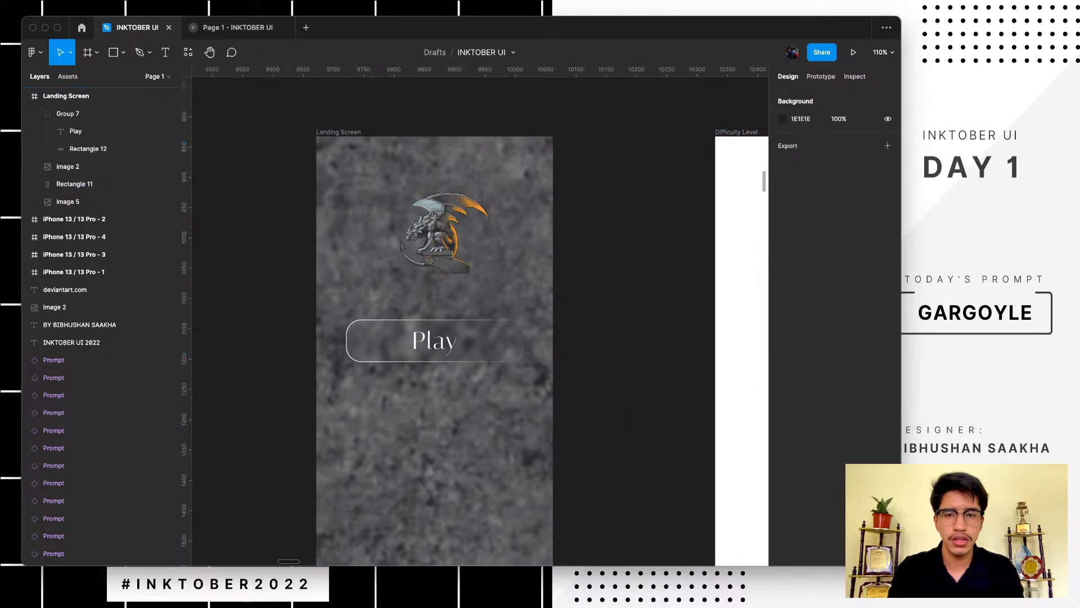
- Examine the Play button's gradient stroke and fill against the stone background, up close and at full-screen scale
left_click(434, 340)
scroll(372, 341, "up", 5)
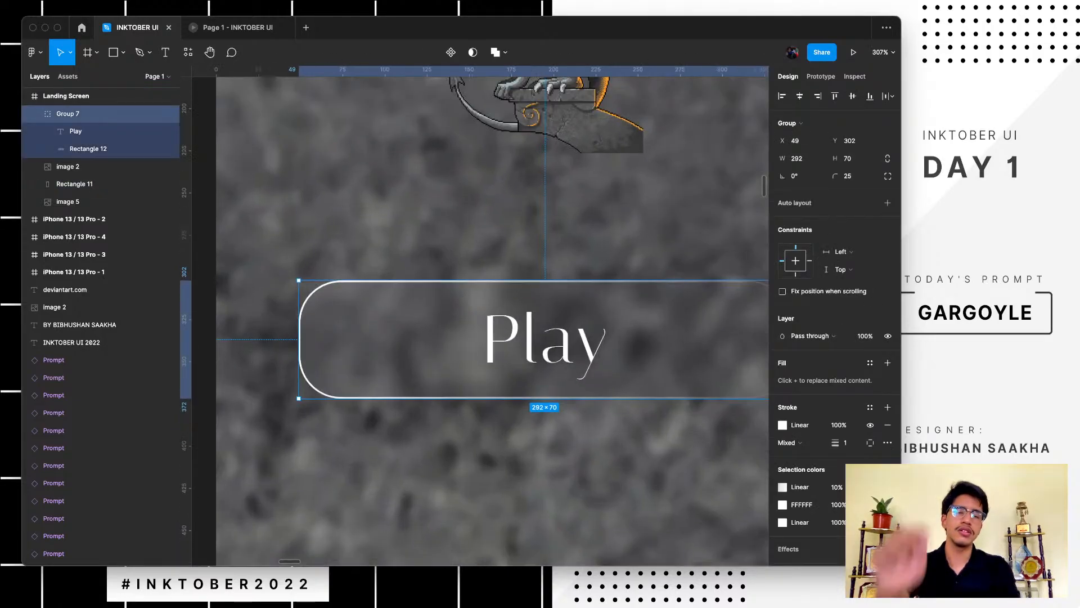
scroll(373, 342, "down", 4)
key("Escape")
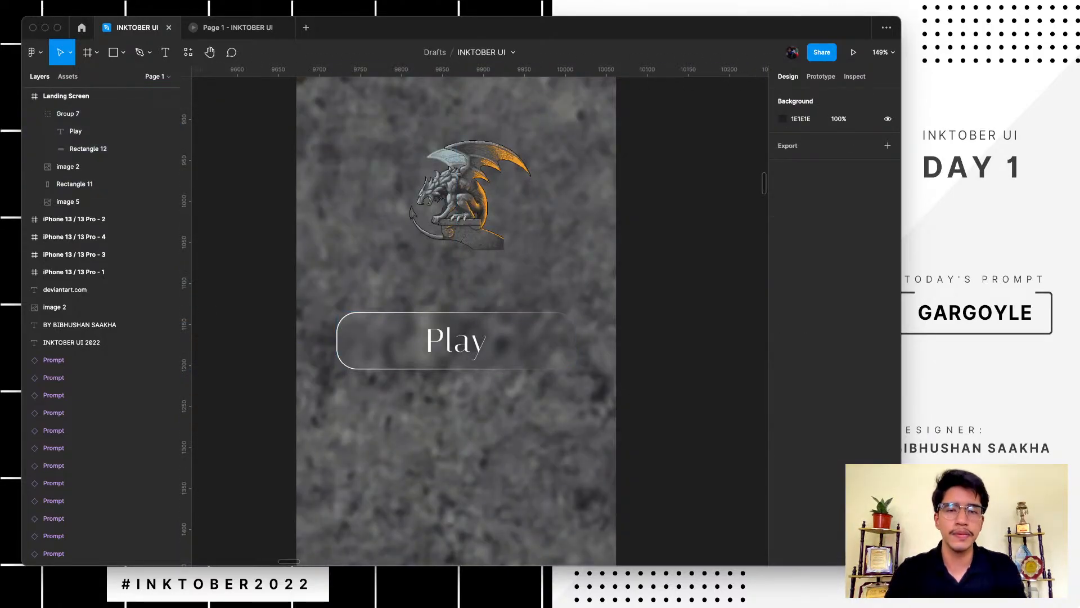
scroll(503, 342, "up", 1)
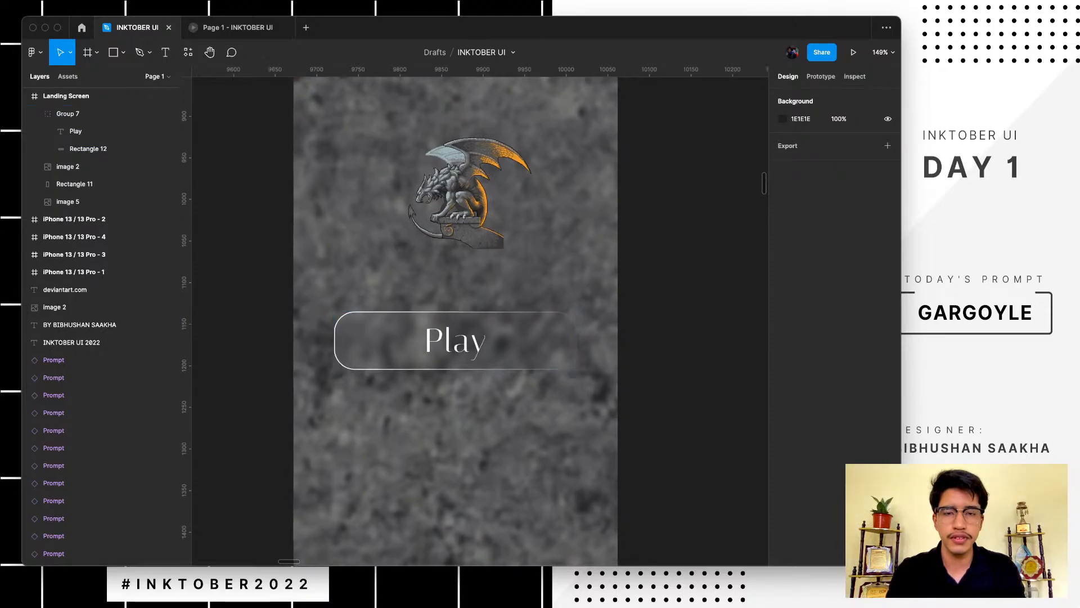
scroll(498, 325, "up", 3)
left_click(492, 336)
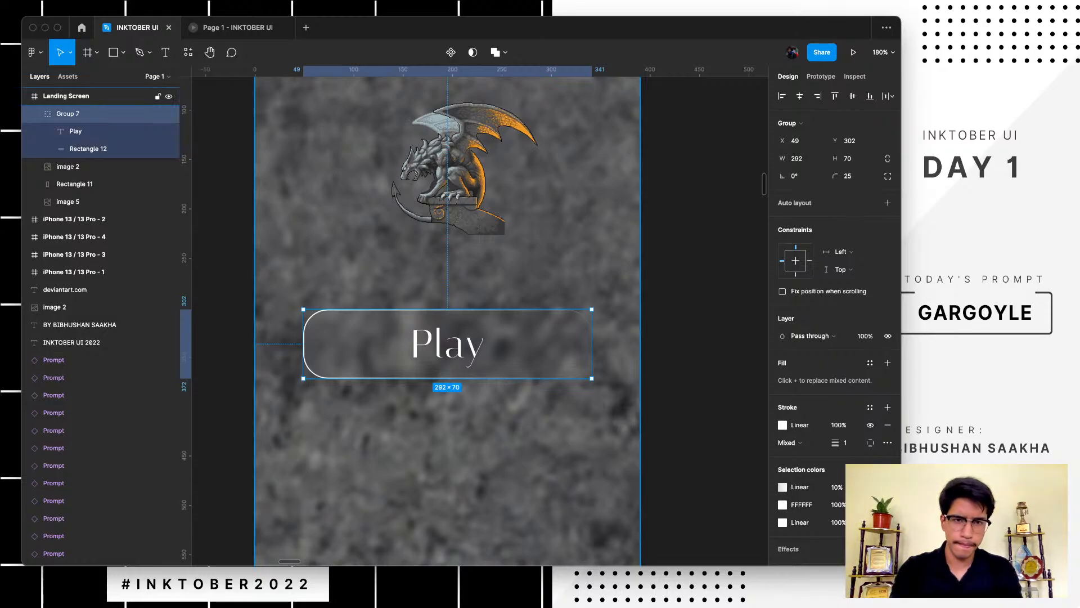
left_click(692, 332)
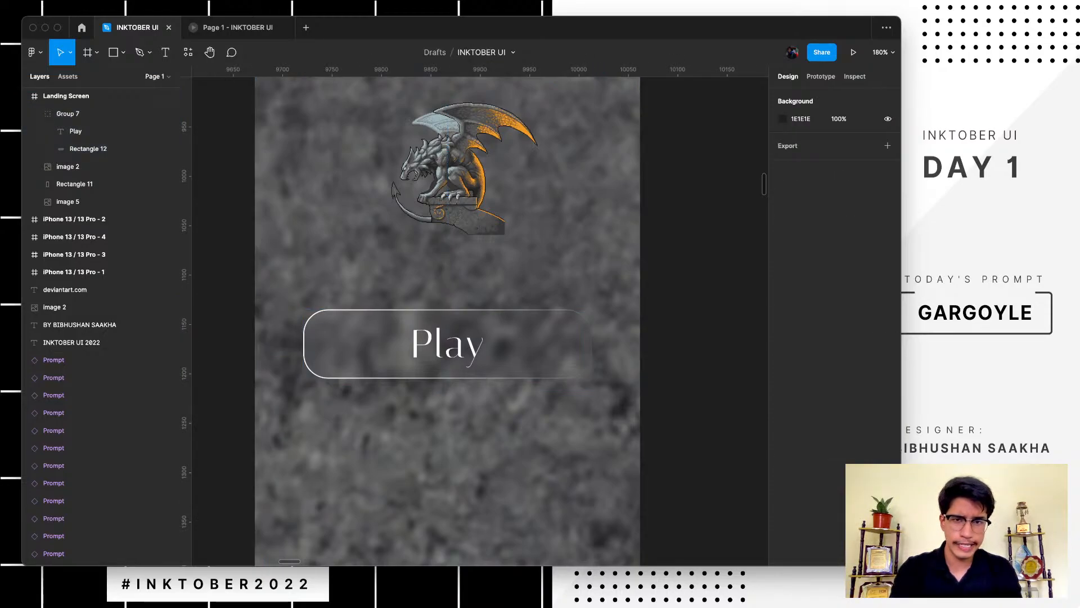
scroll(479, 320, "down", 5)
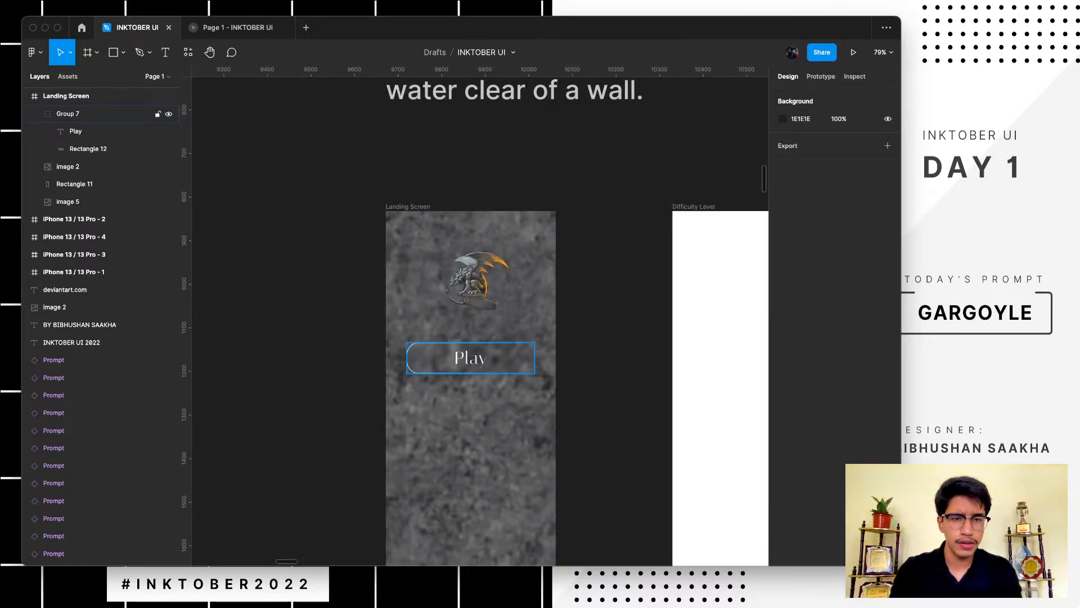
- Set the opacity of the Play button rectangle's gradient fill to 50%
left_click(508, 351)
scroll(508, 351, "up", 8)
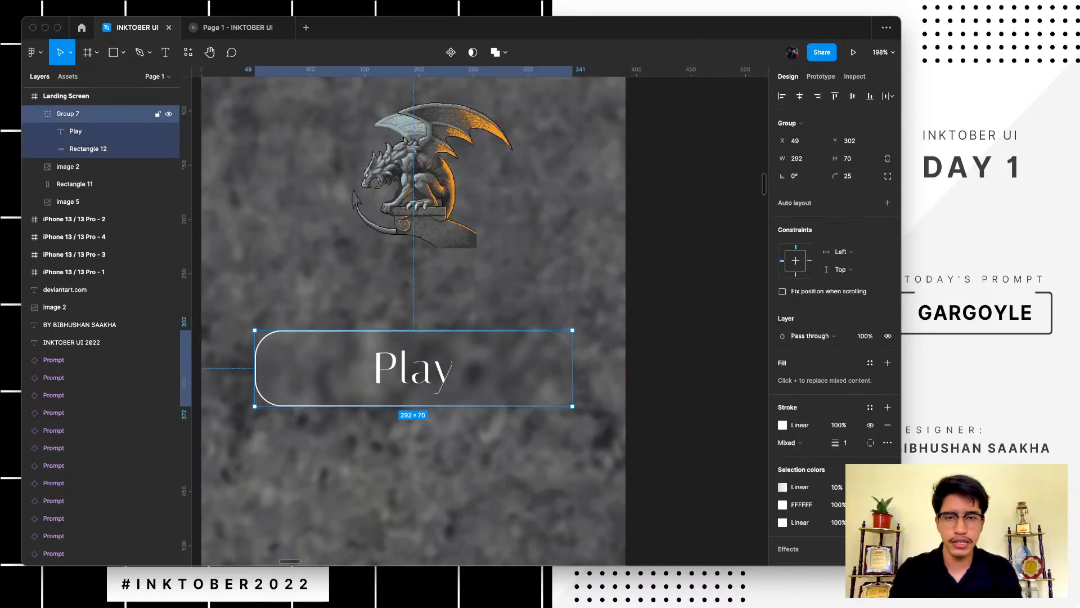
left_click(112, 149)
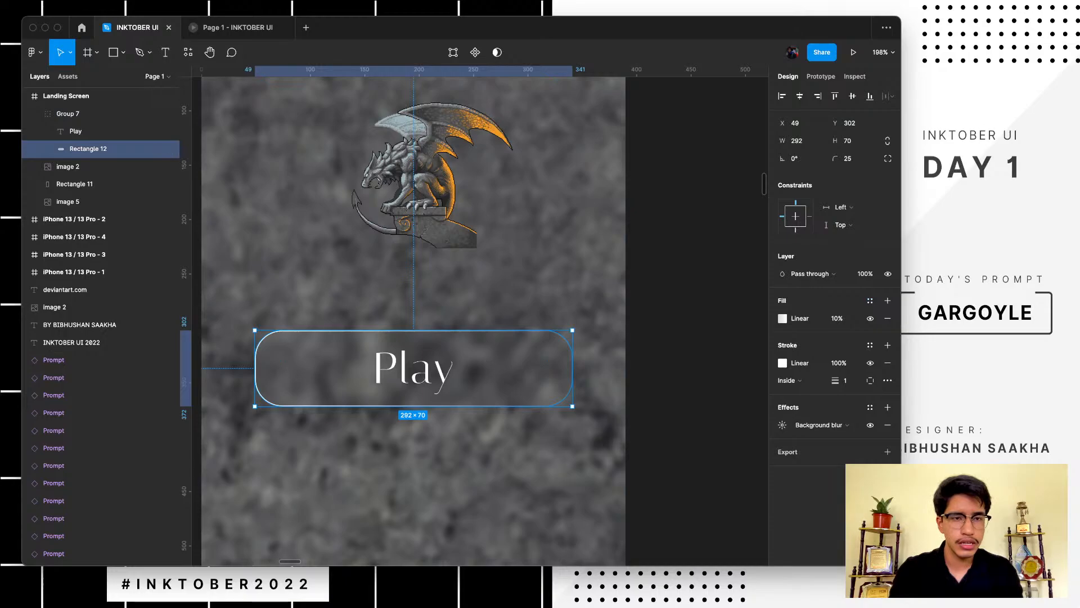
left_click(837, 318)
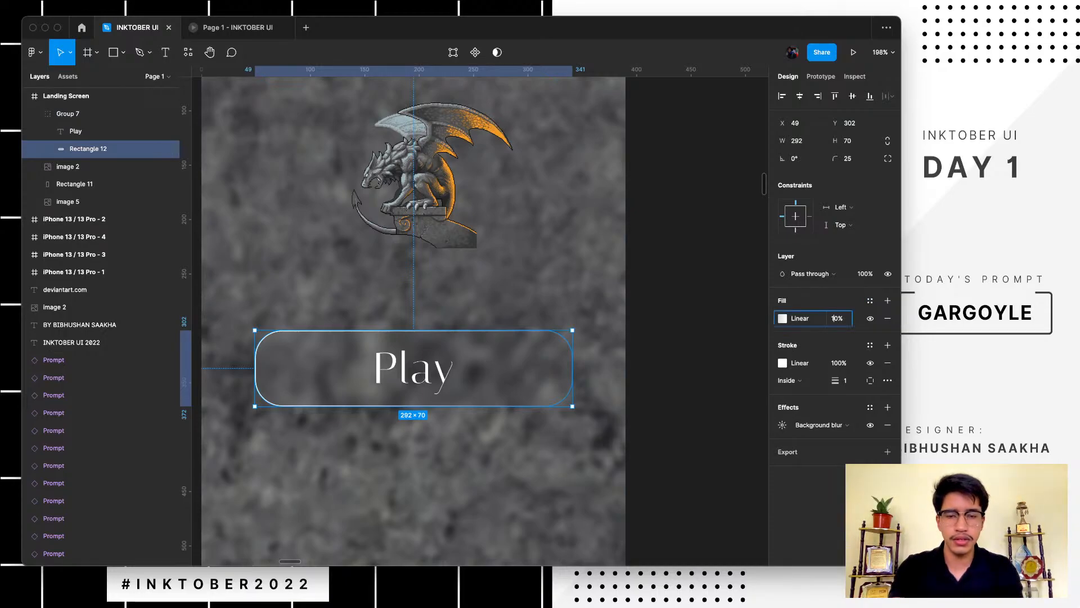
type("50")
key("Return")
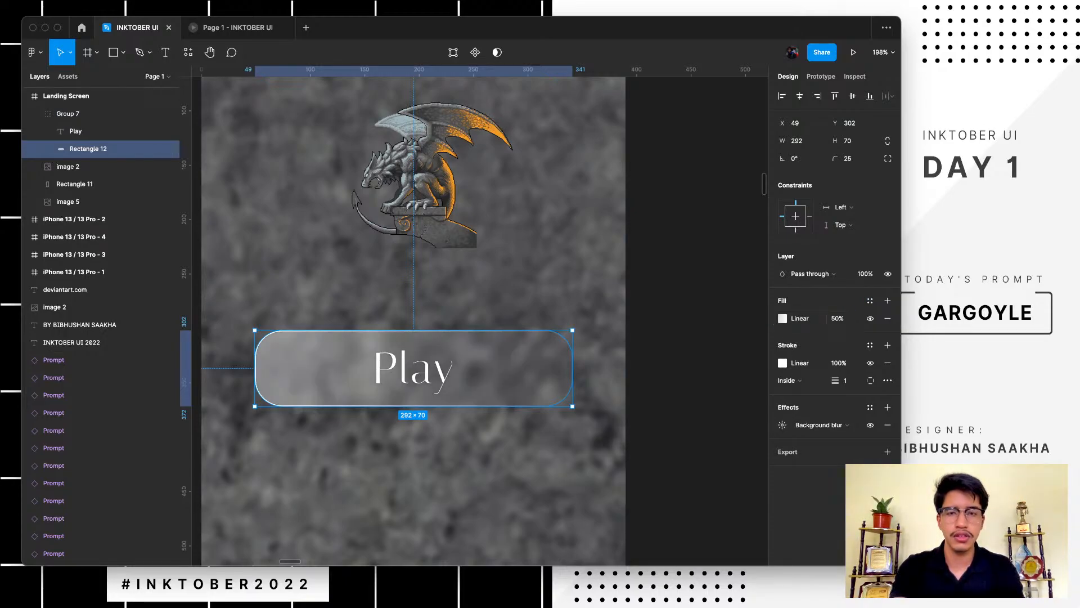
key("Escape")
scroll(683, 345, "down", 5)
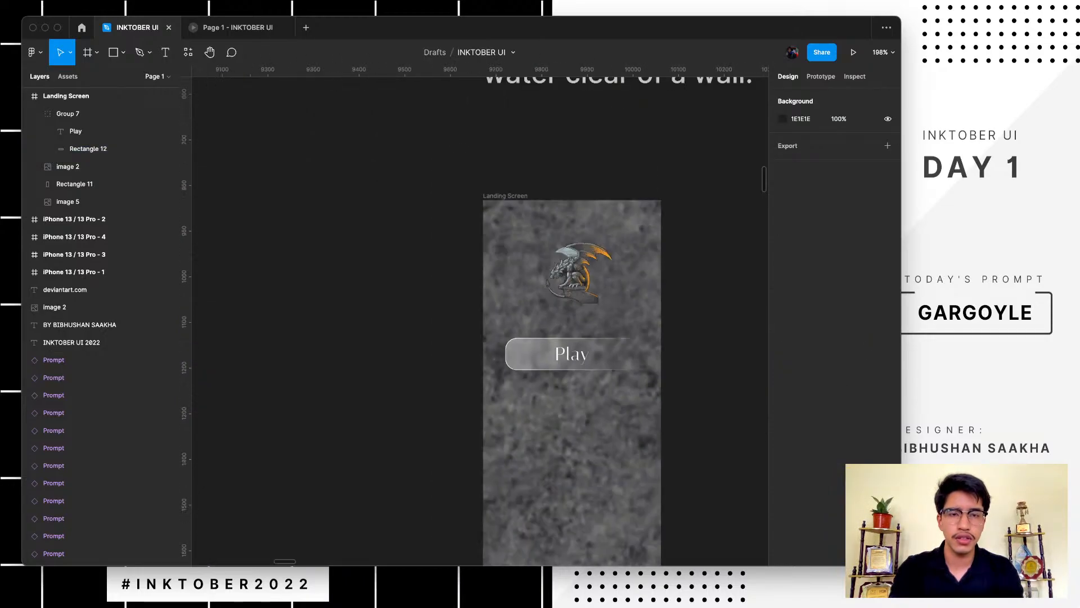
scroll(548, 337, "right", 1)
- Steepen the Play button rectangle's fill gradient by moving its start above the upper-left corner and its end below the lower-right corner
left_click(549, 337)
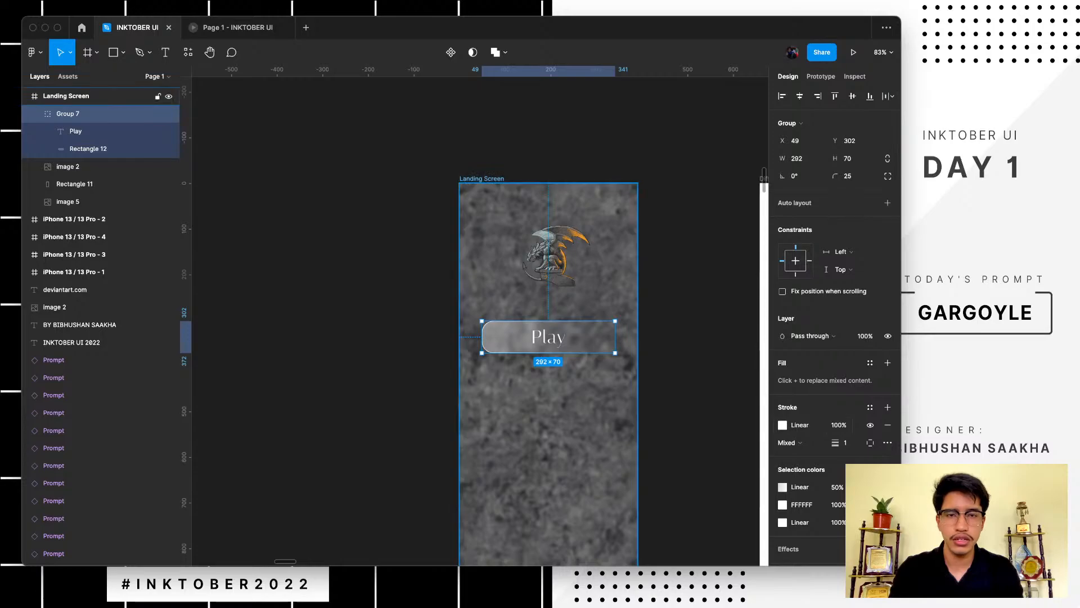
left_click(89, 149)
scroll(610, 427, "up", 5)
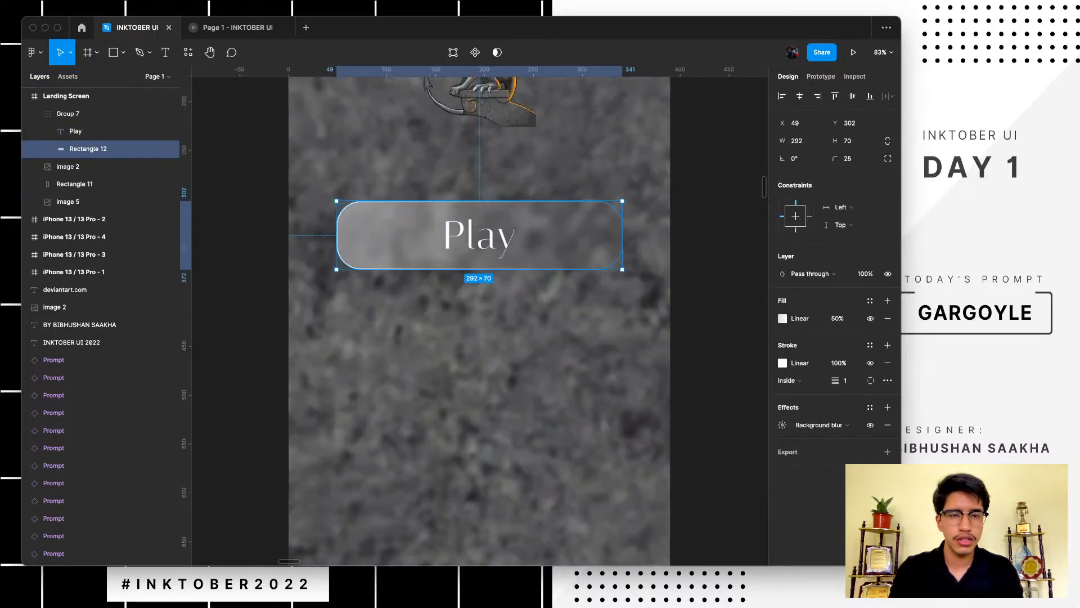
left_click(782, 318)
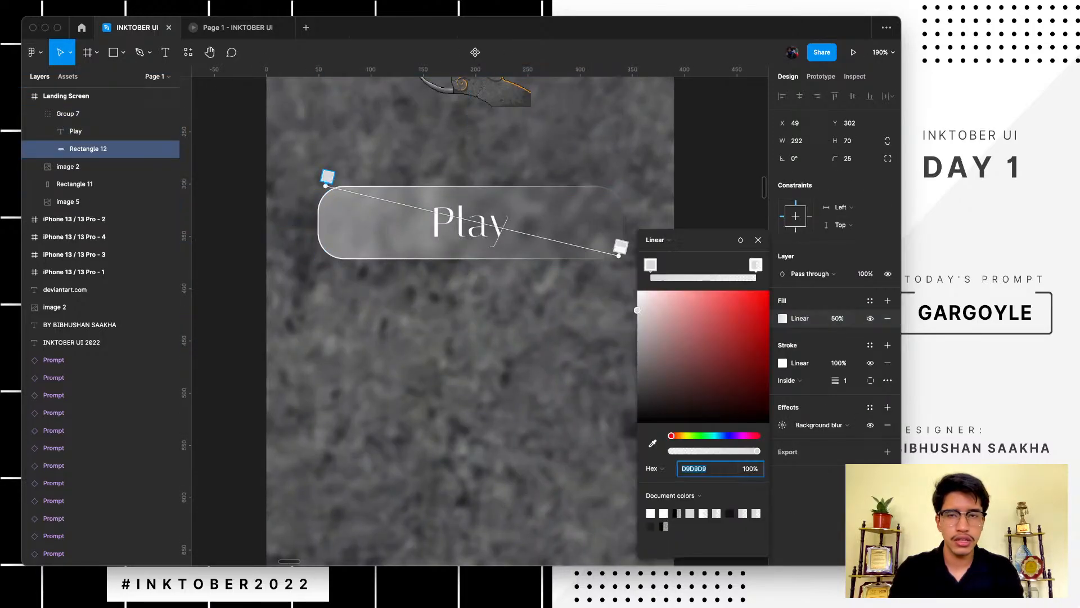
left_click_drag(327, 176, 350, 163)
left_click_drag(619, 255, 616, 298)
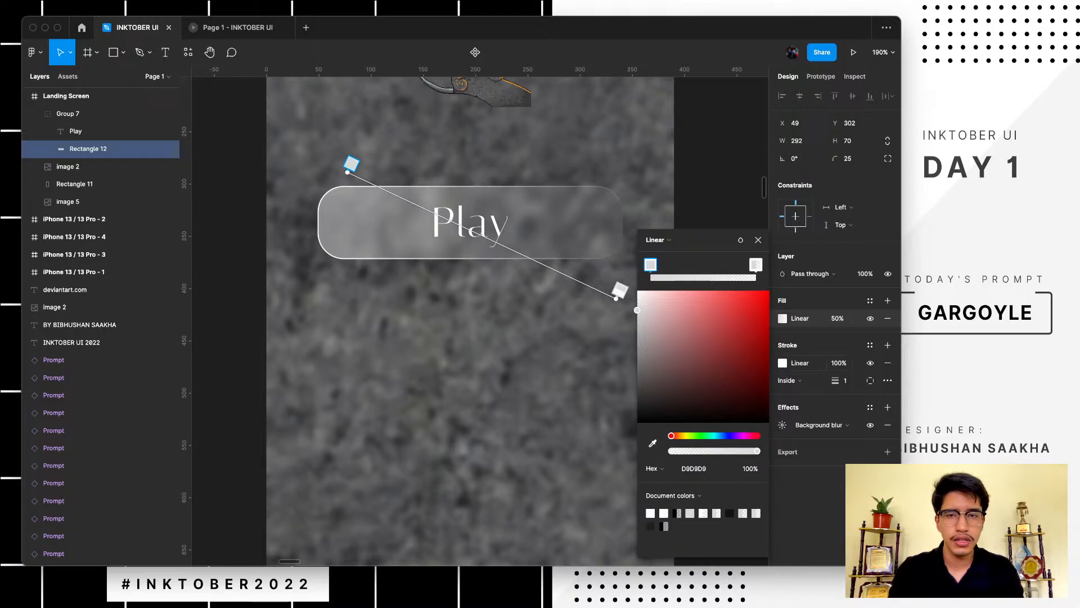
- Adjust the Play button rectangle's stroke gradient, moving its start up and inward above the top edge and its end slightly below the lower-right corner
left_click(782, 363)
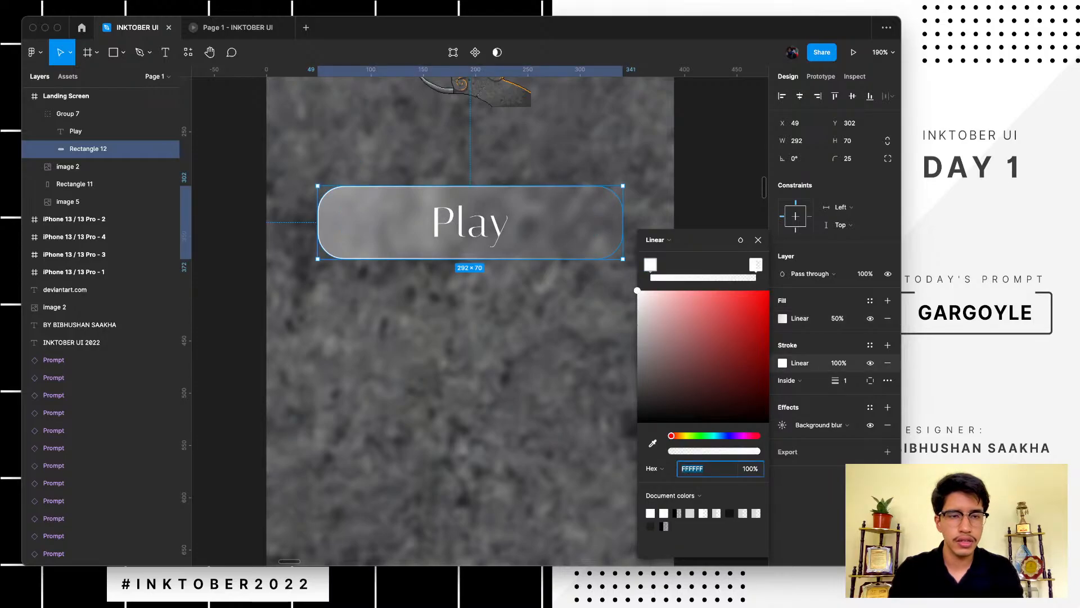
left_click(782, 363)
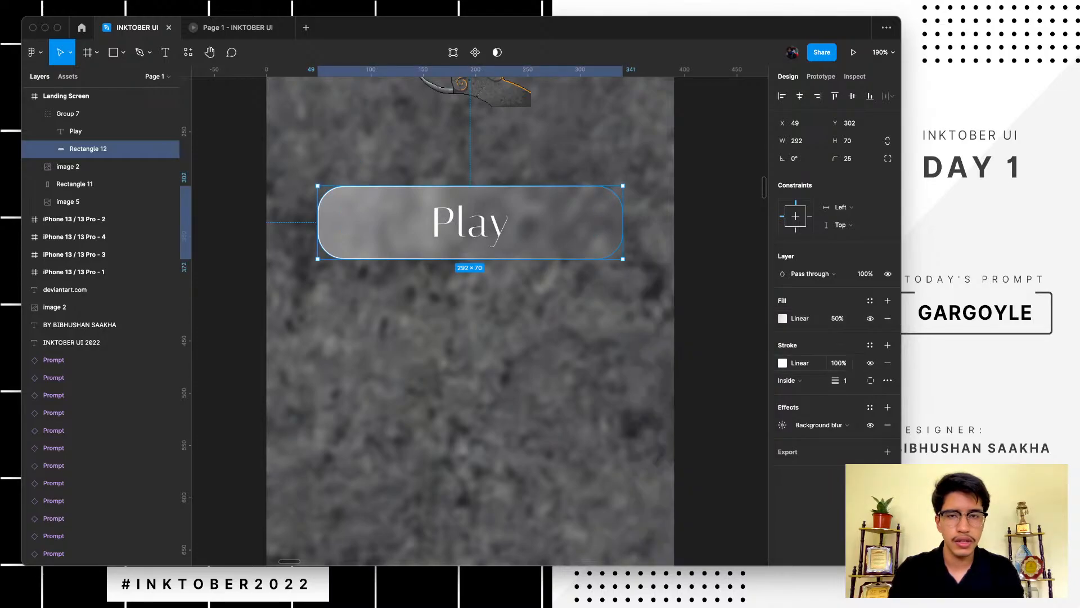
left_click(783, 363)
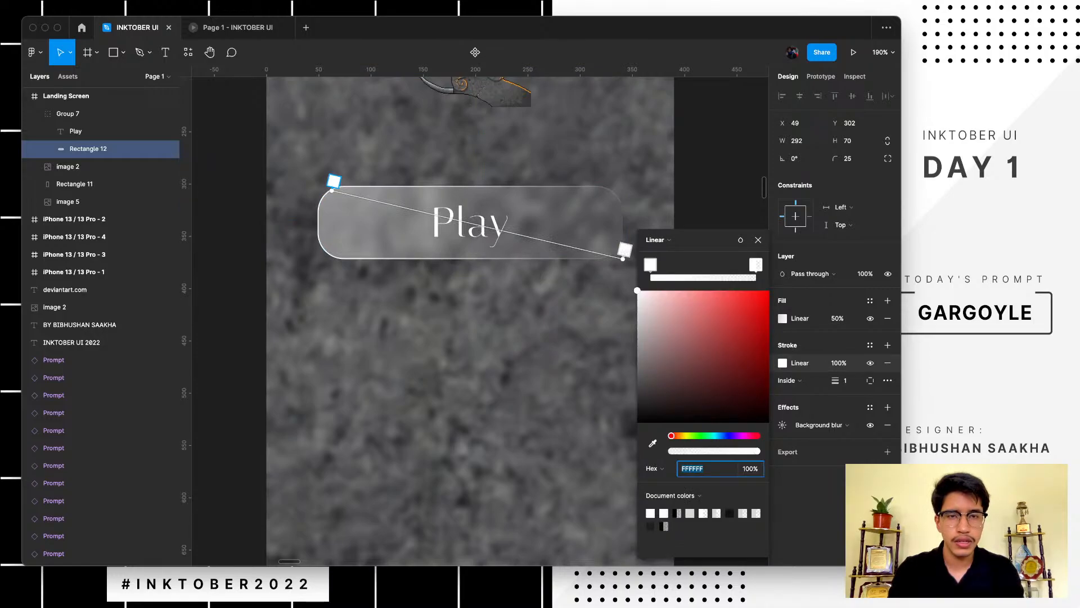
left_click_drag(334, 181, 364, 161)
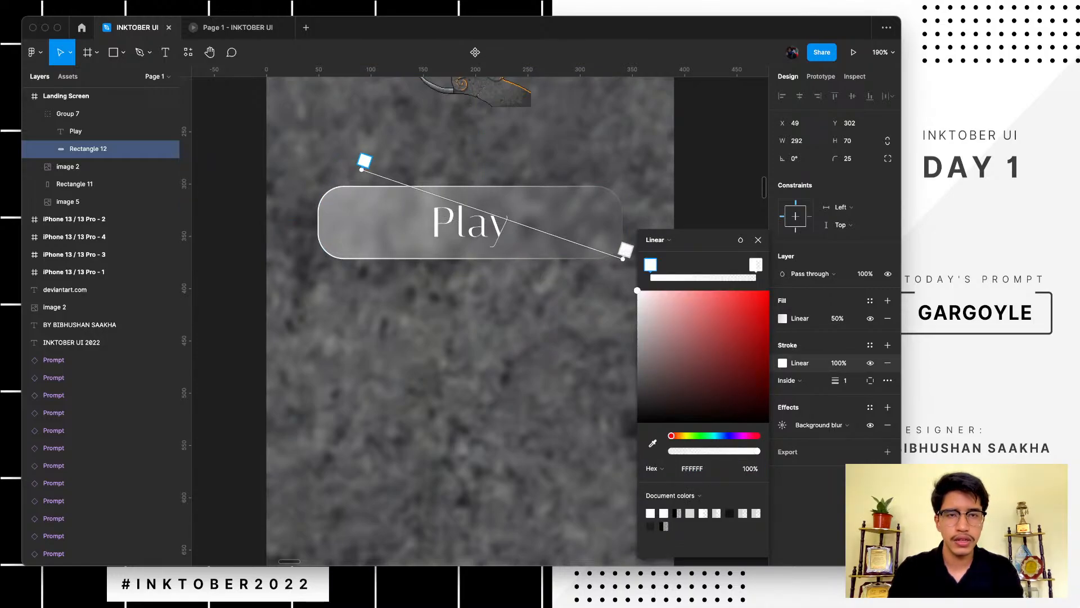
left_click_drag(626, 250, 626, 259)
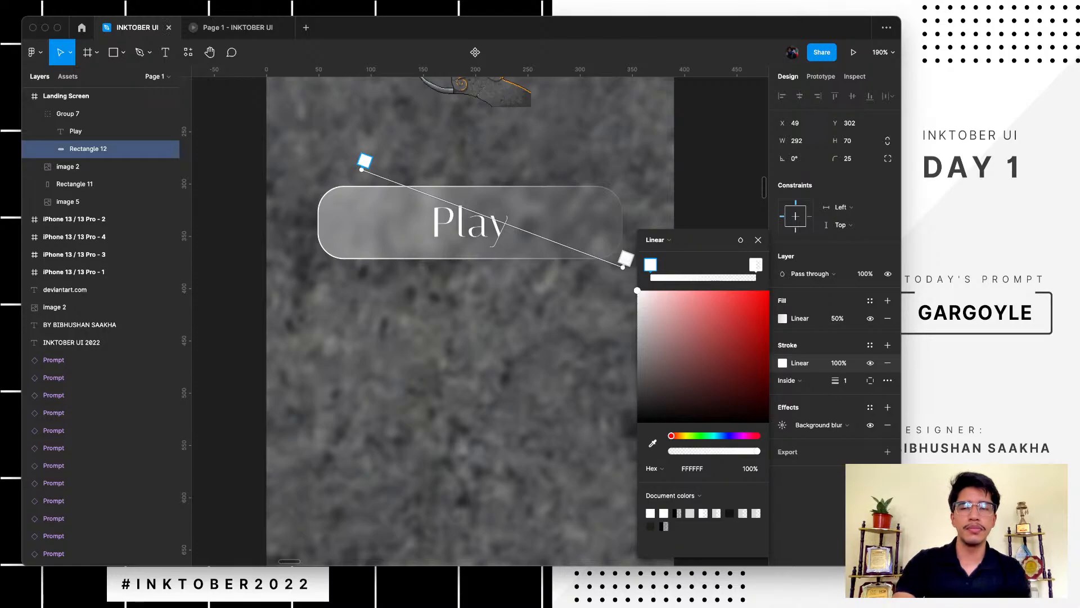
key("Escape")
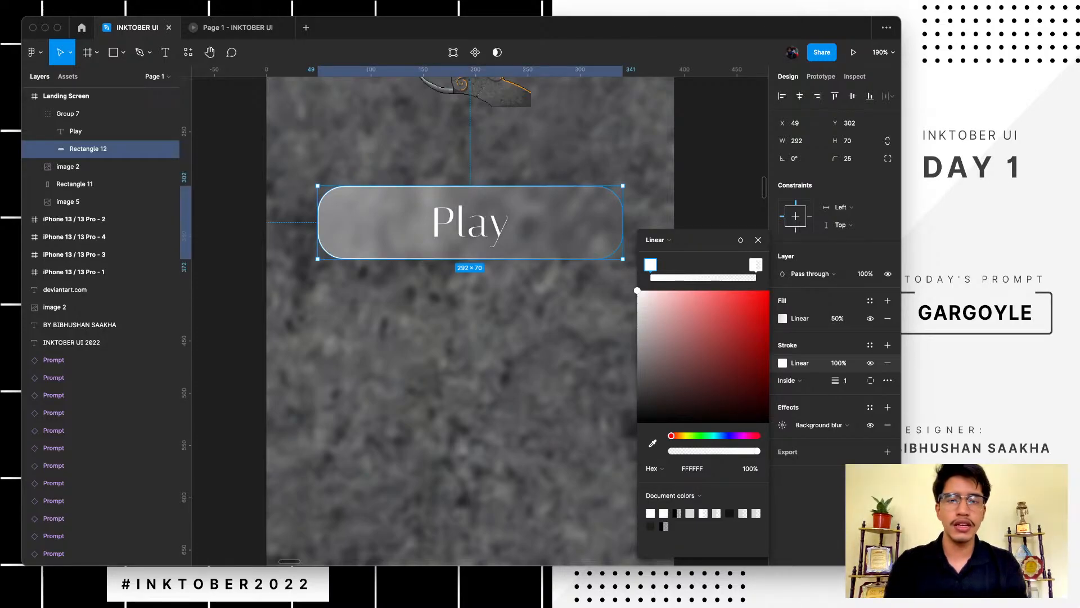
scroll(471, 320, "up", 1)
key("Escape")
scroll(606, 311, "down", 5)
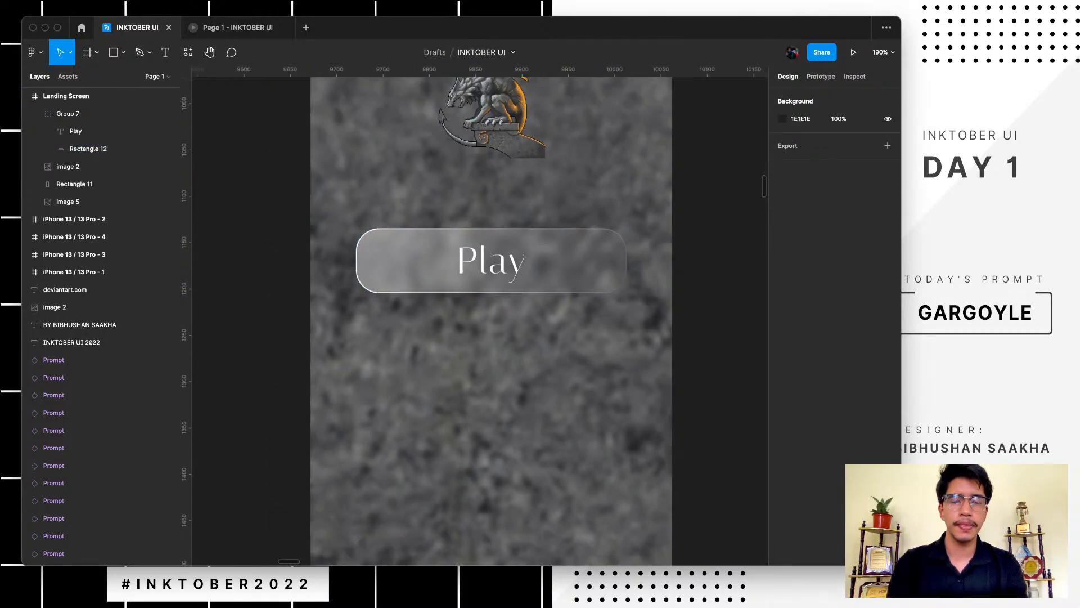
scroll(605, 311, "up", 5)
scroll(606, 311, "down", 1)
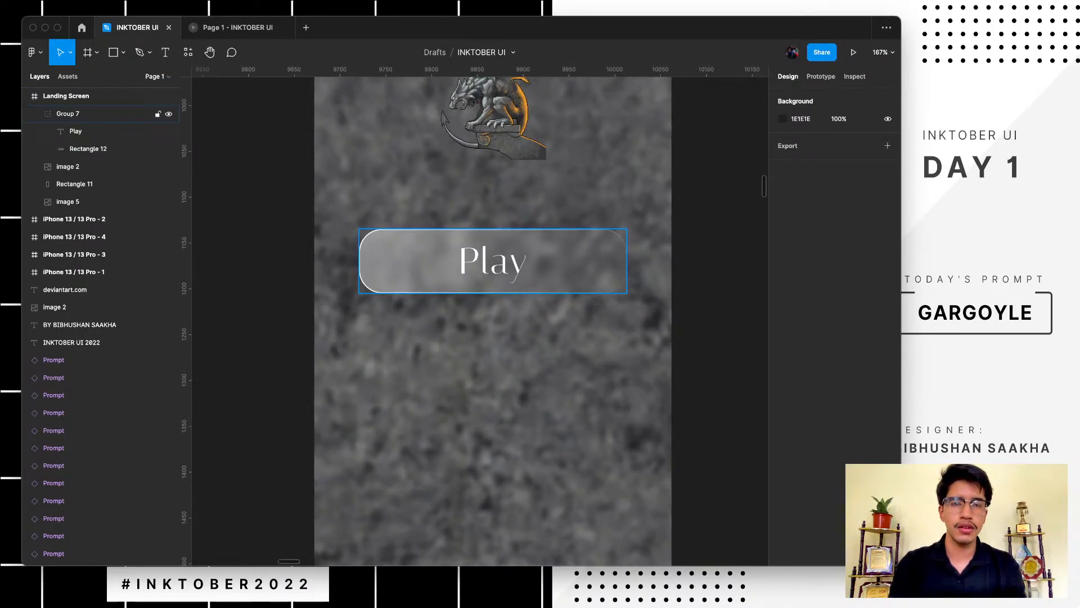
- Save the Play button rectangle's gradient fill as a colour style named "Button 1"
left_click(493, 261)
left_click(720, 315)
left_click(493, 261)
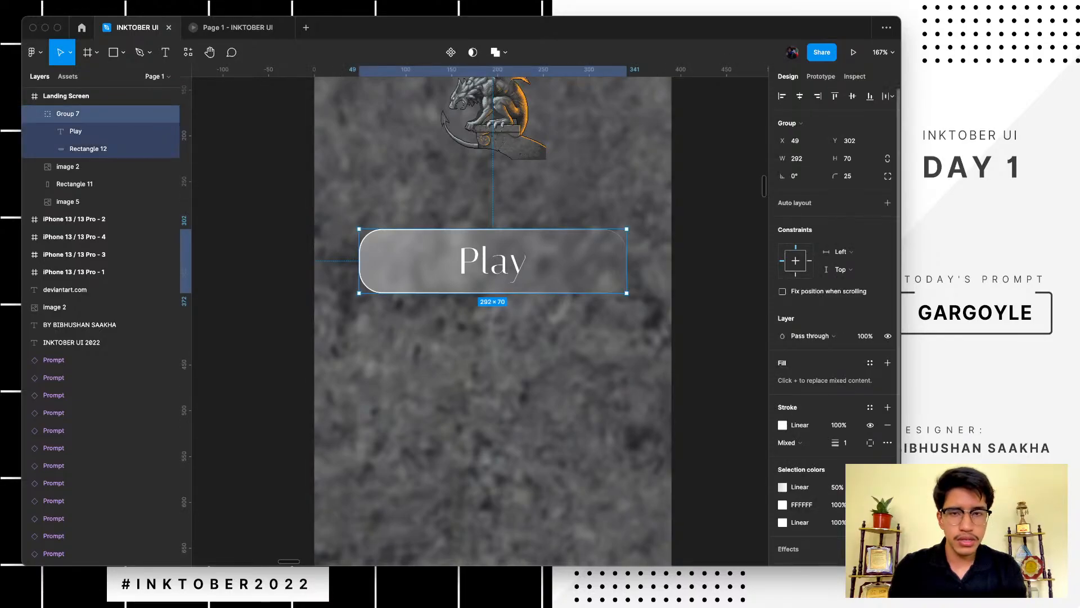
left_click(88, 149)
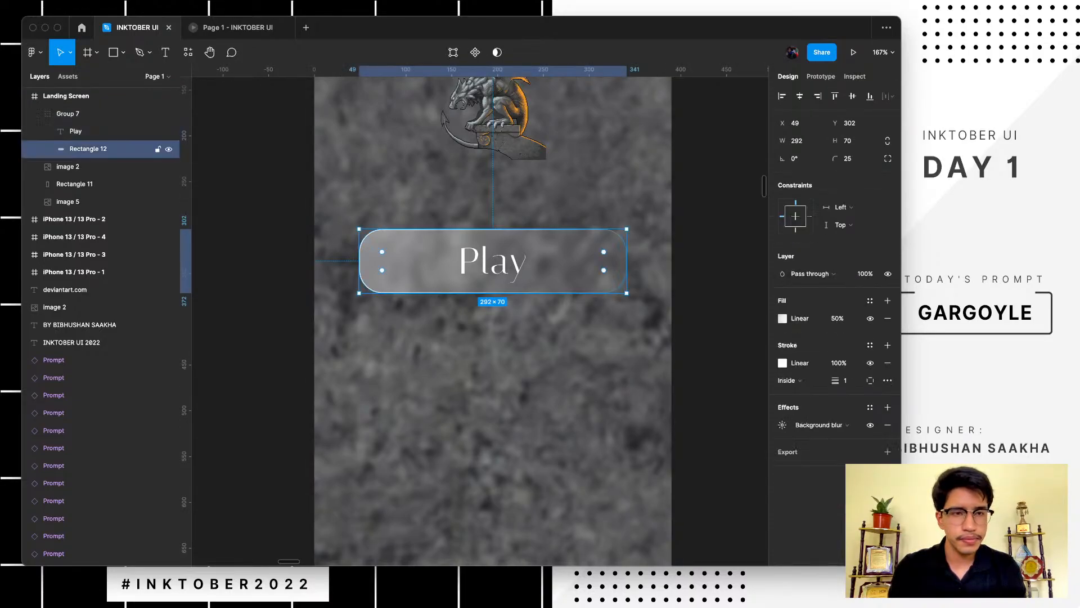
left_click(870, 300)
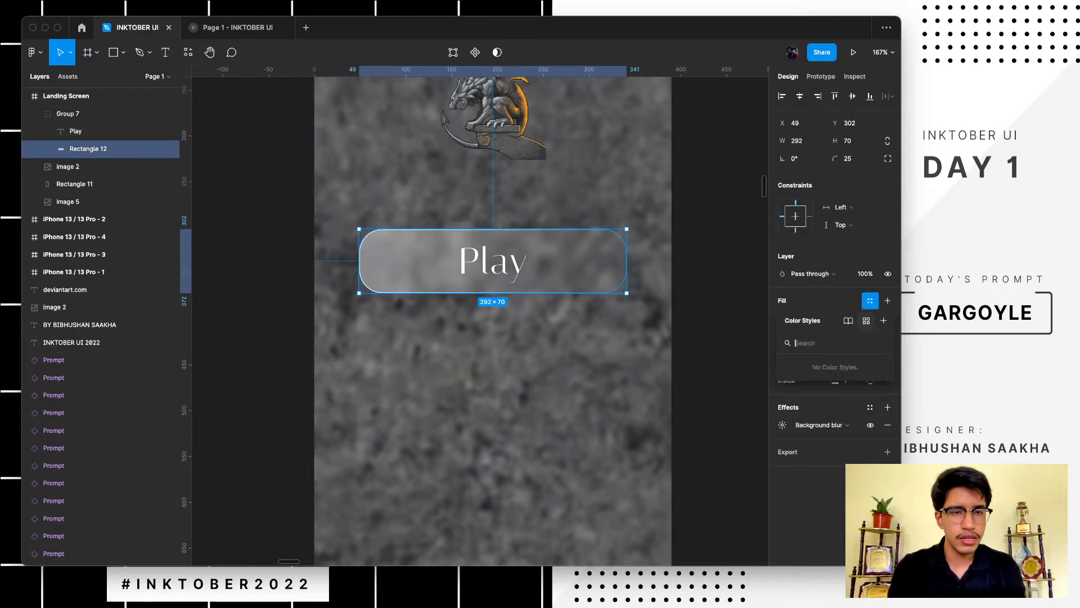
left_click(883, 321)
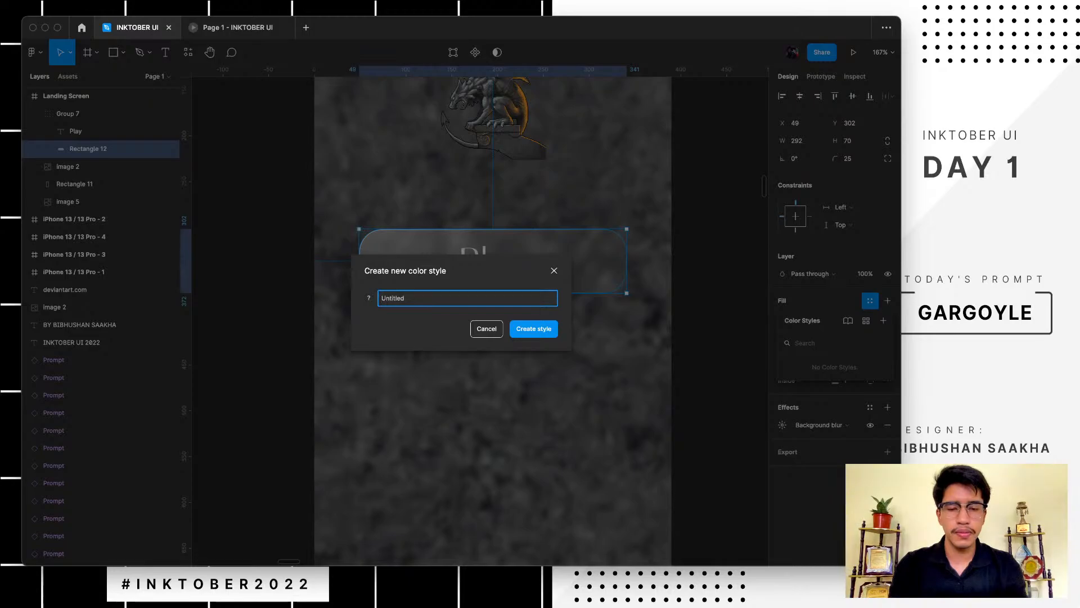
type("Butt")
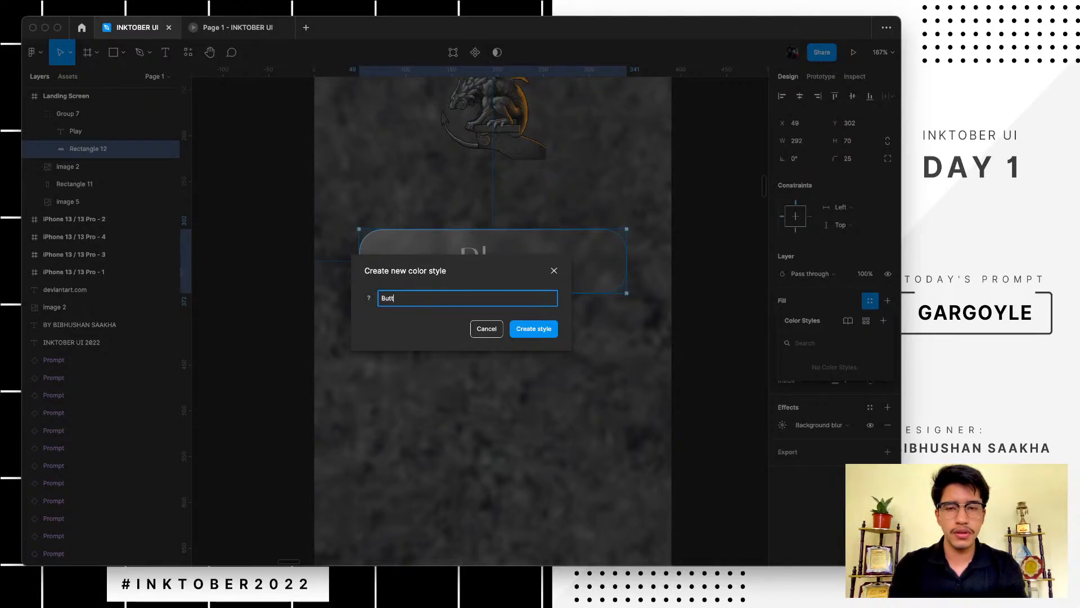
type("on 1")
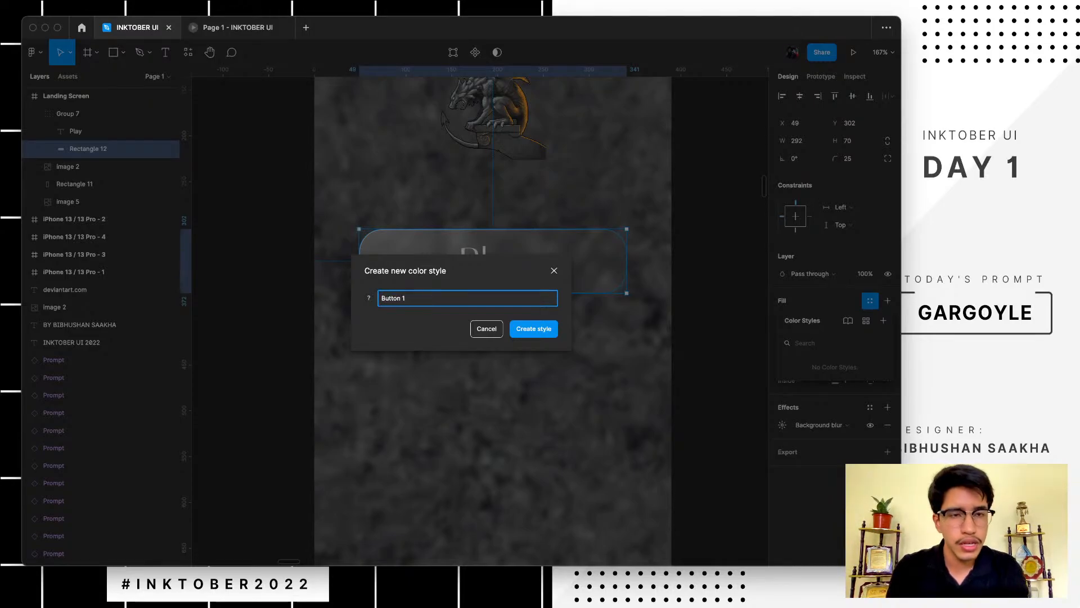
key("Return")
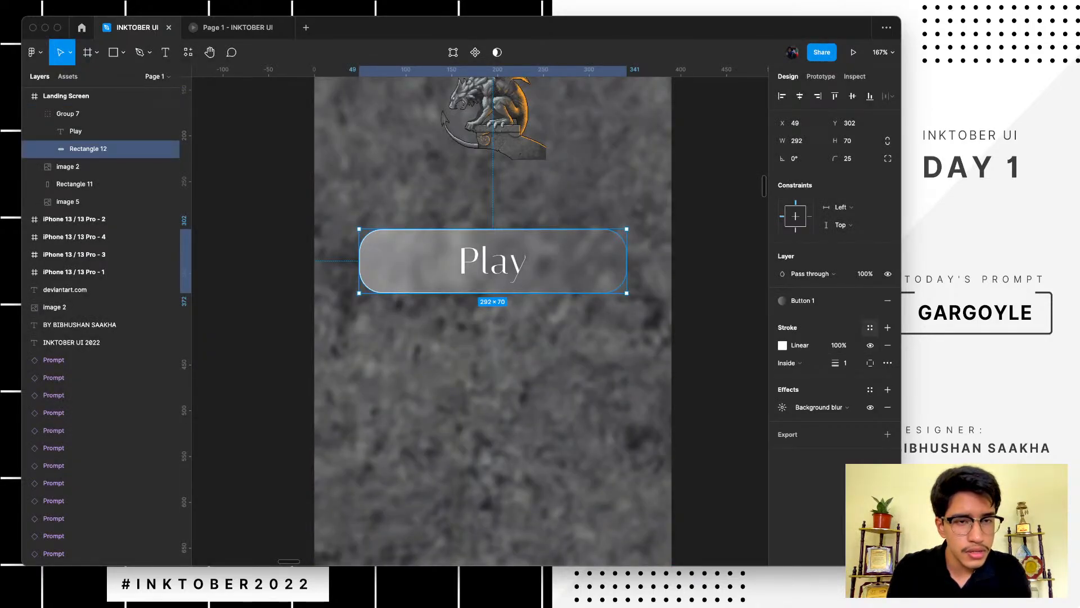
- Save the Play button rectangle's gradient stroke as a colour style named "Button Stroke"
left_click(887, 327)
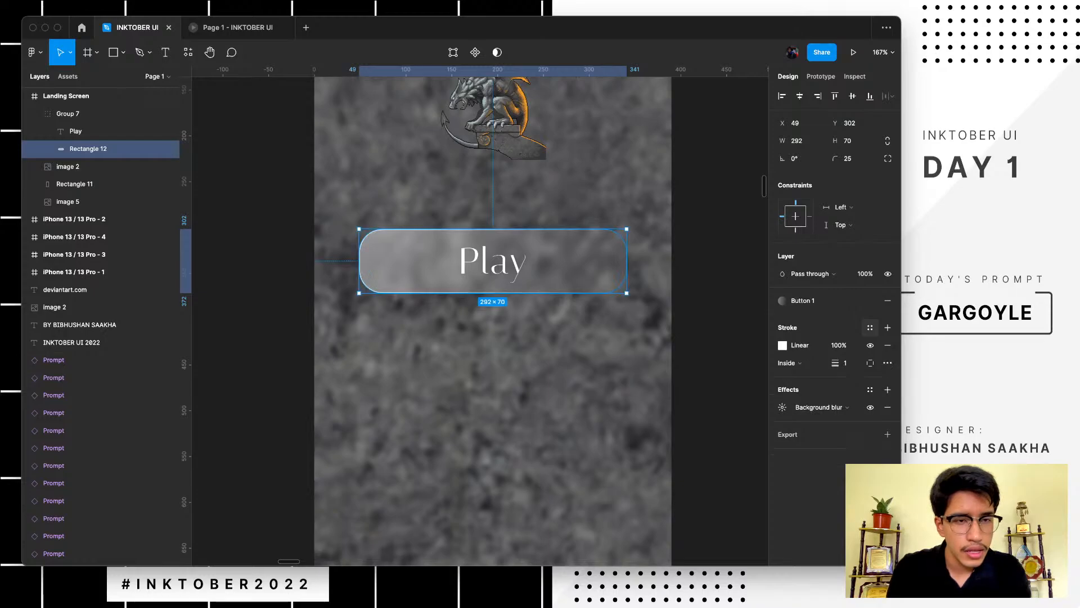
left_click(869, 327)
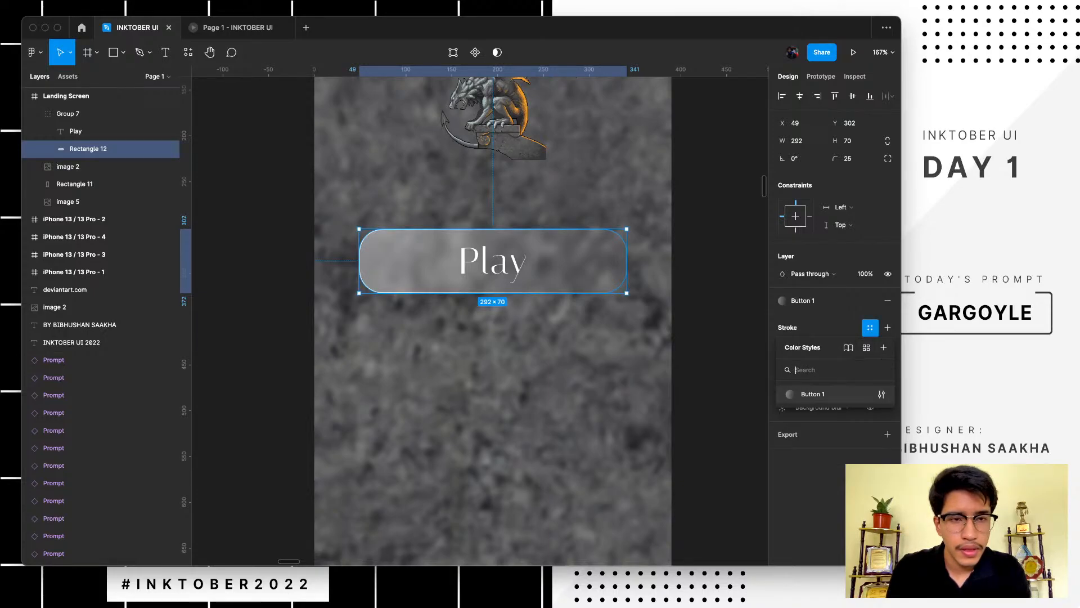
left_click(813, 394)
left_click(870, 327)
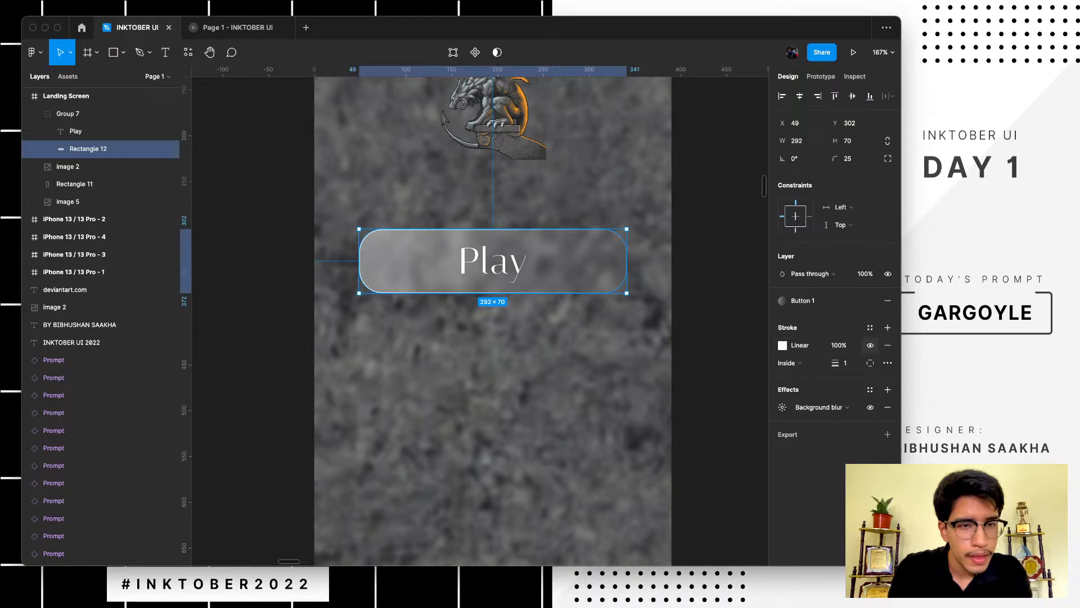
left_click(869, 328)
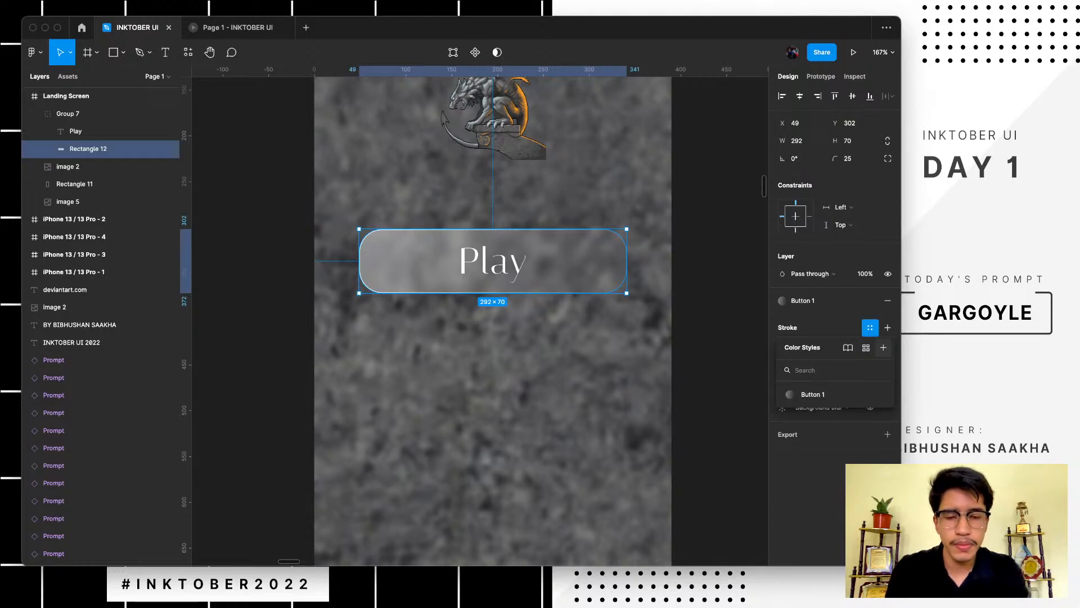
left_click(883, 347)
type("Button Stroke")
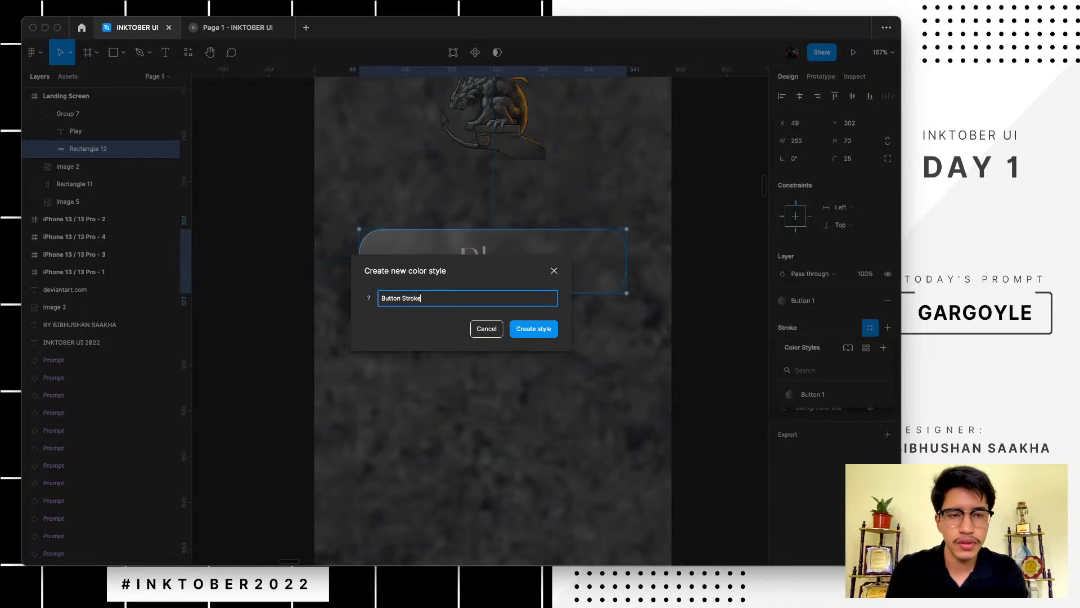
key("Return")
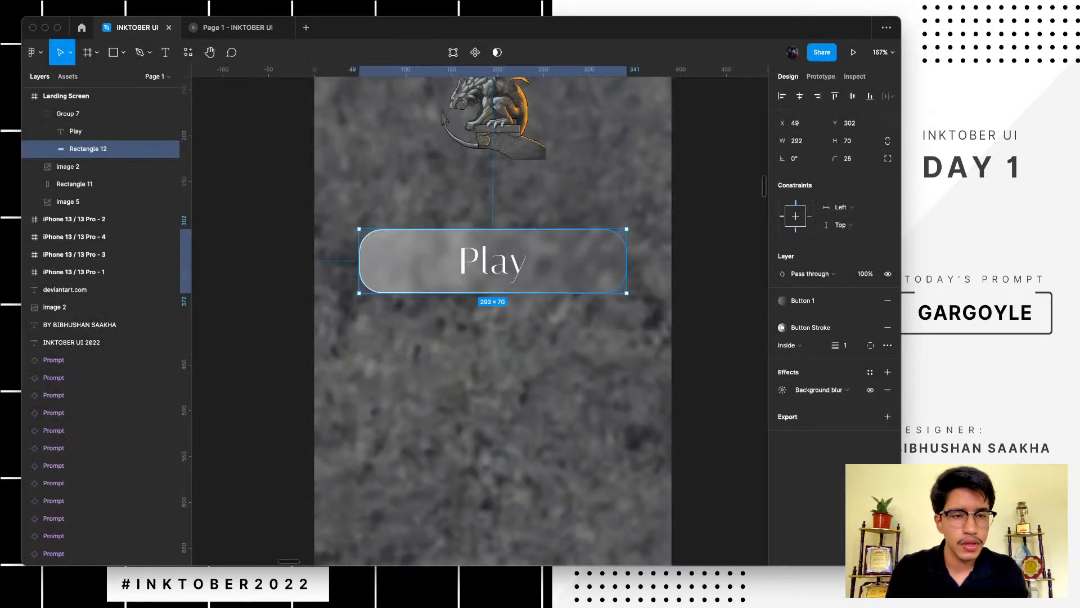
- Save the Play button rectangle's background blur as an effect style named "Button bg"
left_click(870, 372)
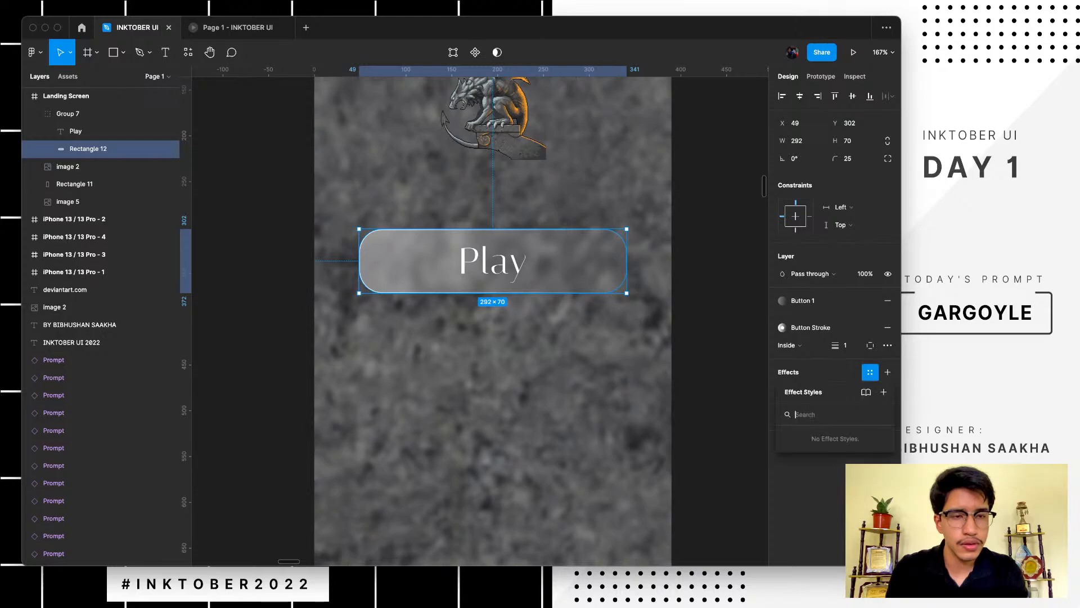
left_click(883, 391)
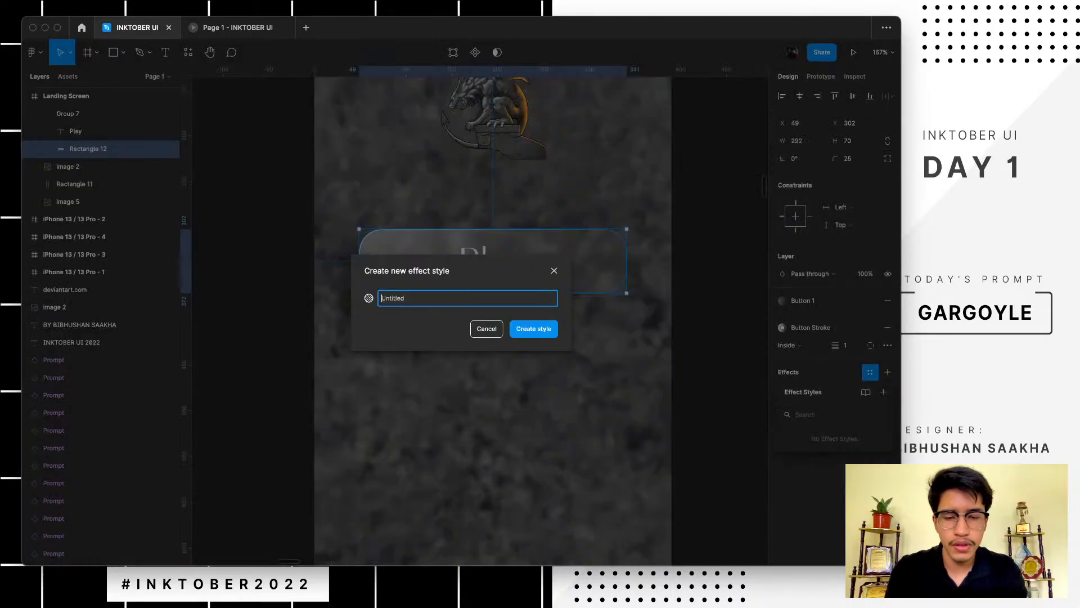
type("Button")
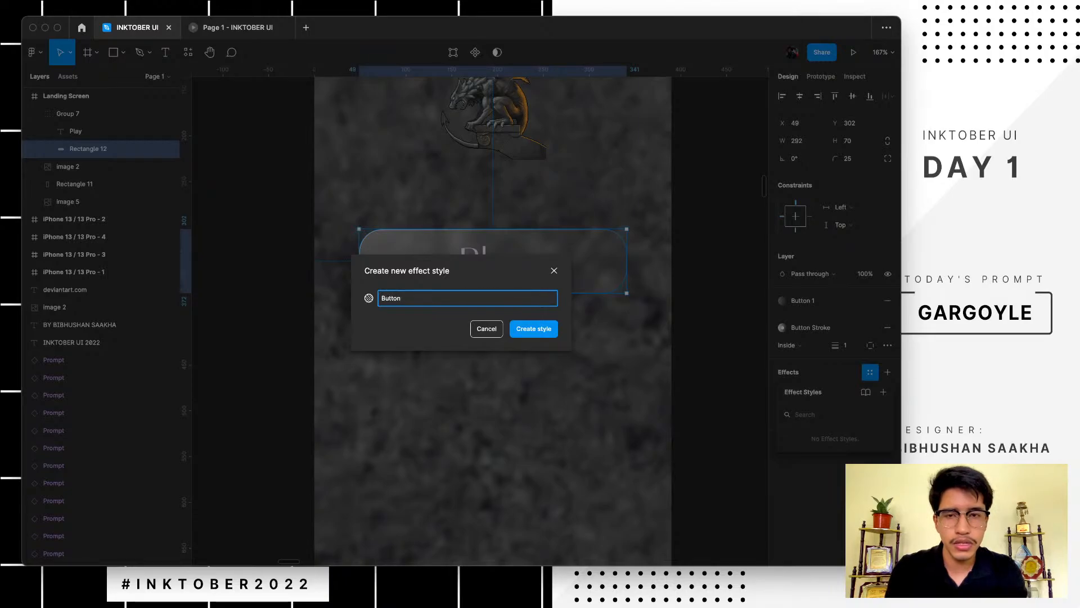
type(" bg")
key("Return")
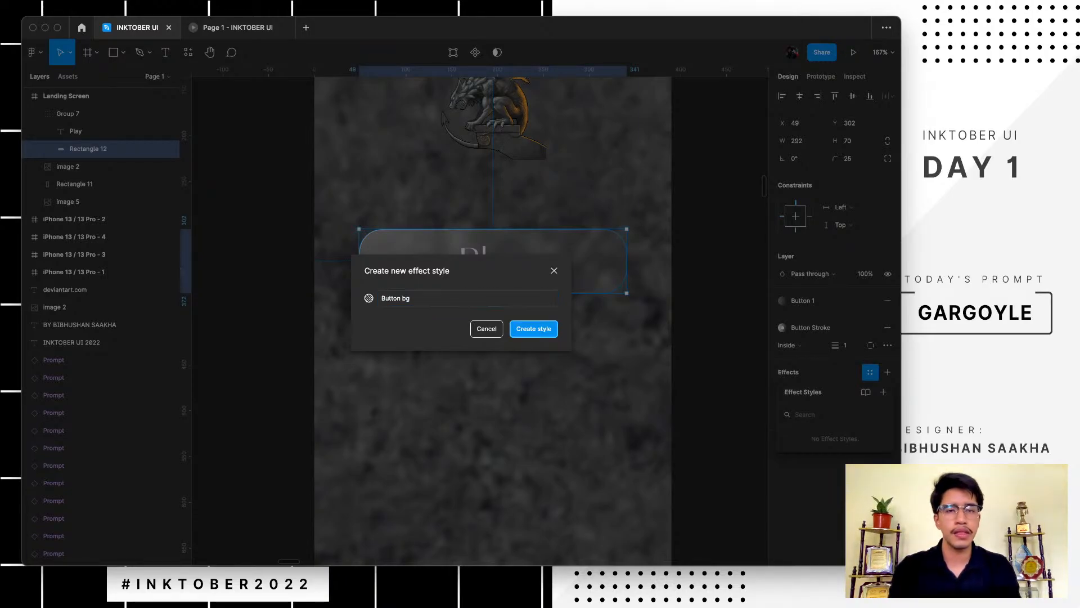
left_click(710, 342)
- Duplicate the Play button group three times in a column below the original, with a vertical gap of 36 between buttons
scroll(710, 342, "down", 2)
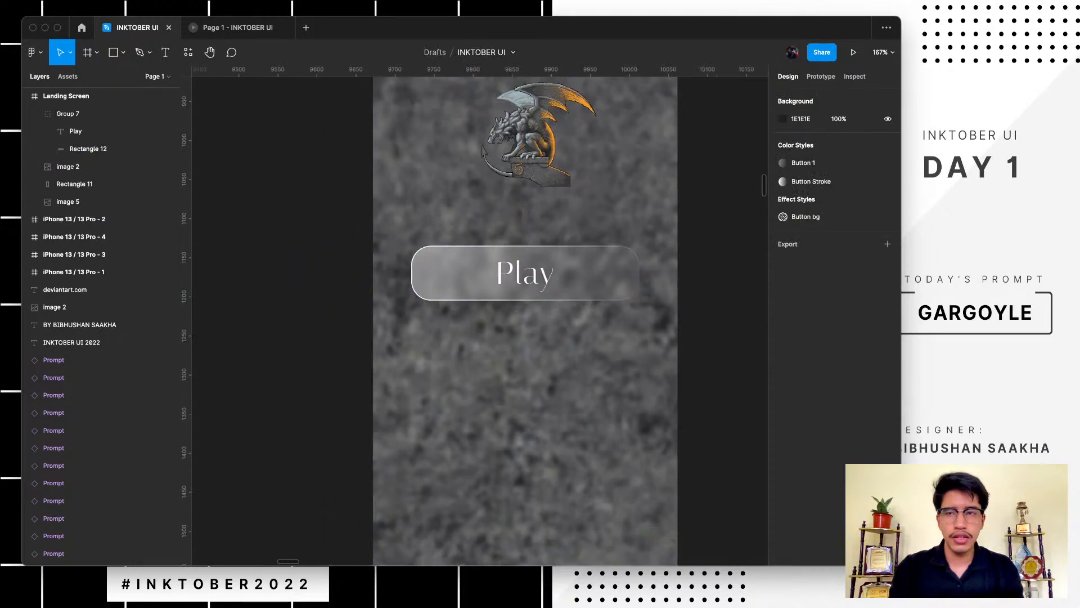
left_click(590, 278)
left_click_drag(591, 278, 583, 444)
scroll(583, 444, "down", 3)
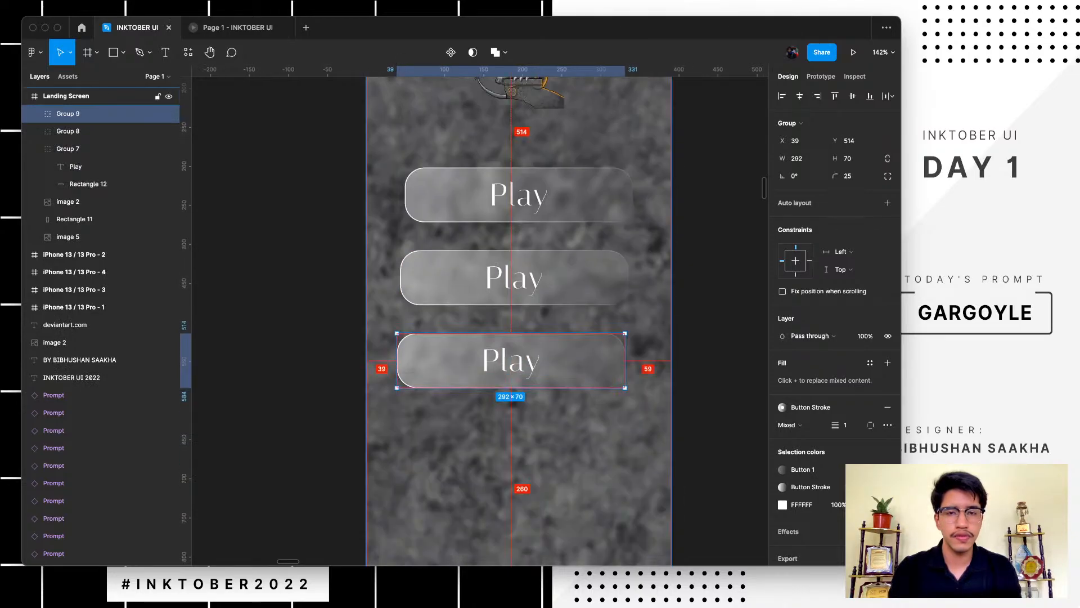
key("super+d")
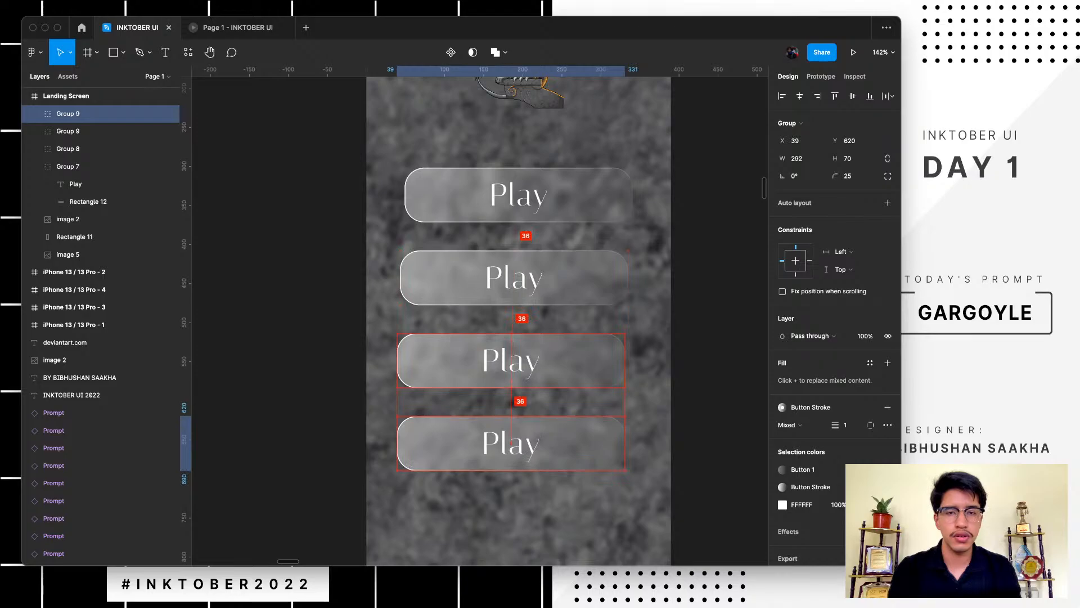
key("shift+Up")
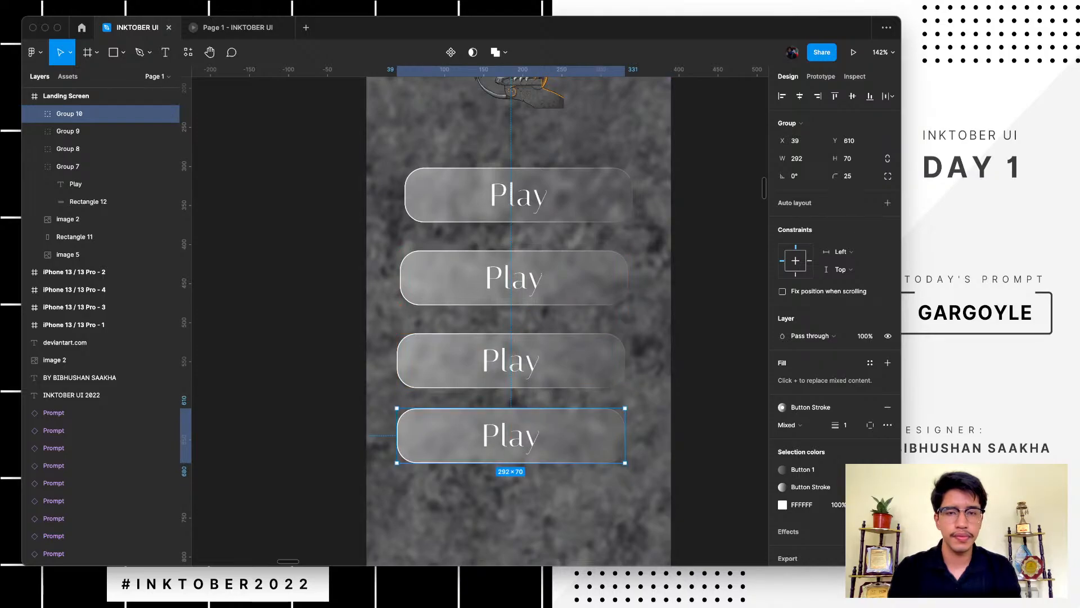
key("shift+Down")
- Change the second button's label to "High Score"
left_click(101, 149)
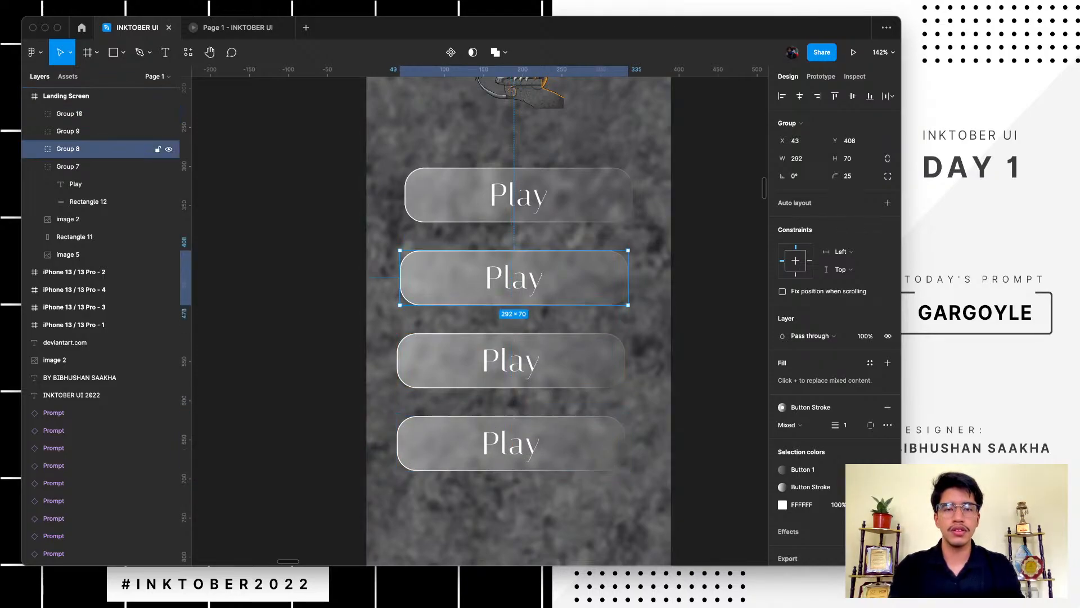
double_click(504, 277)
key("ctrl+a")
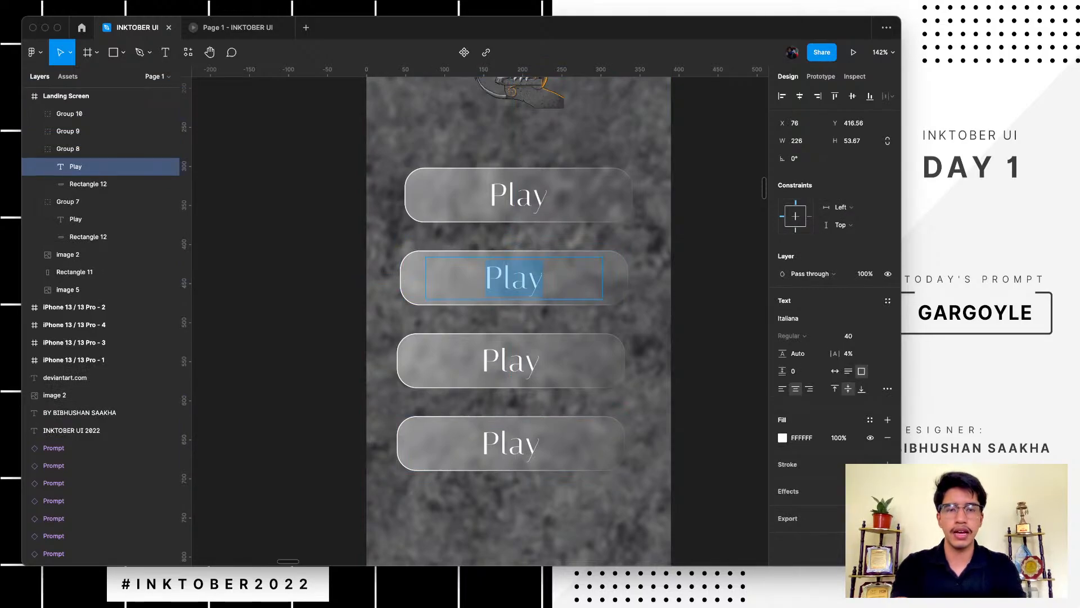
type("High")
key("BackSpace")
key("BackSpace")
key("BackSpace")
key("BackSpace")
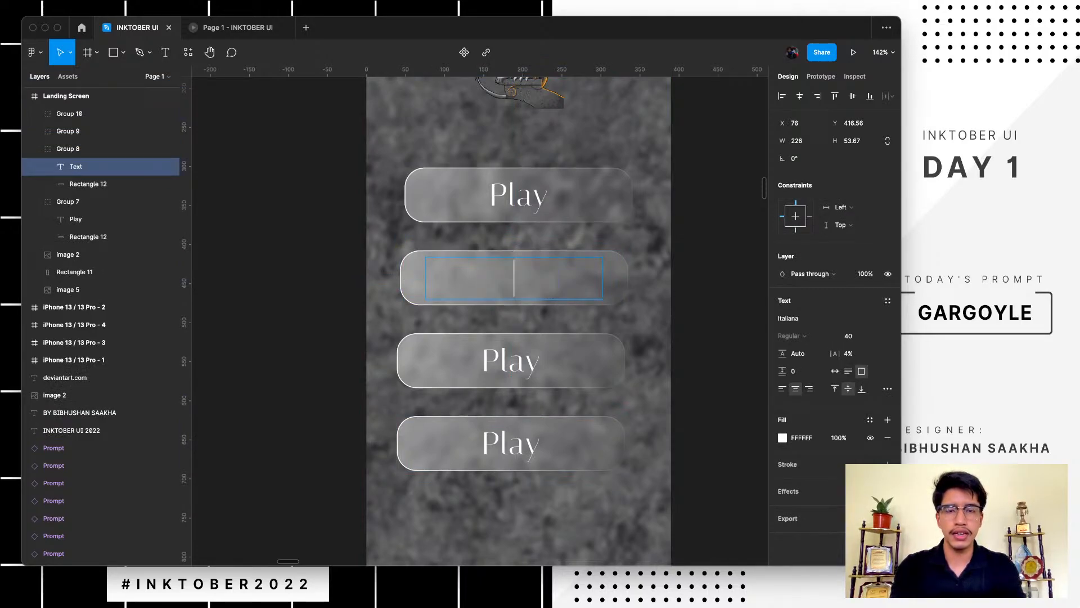
type("High Score")
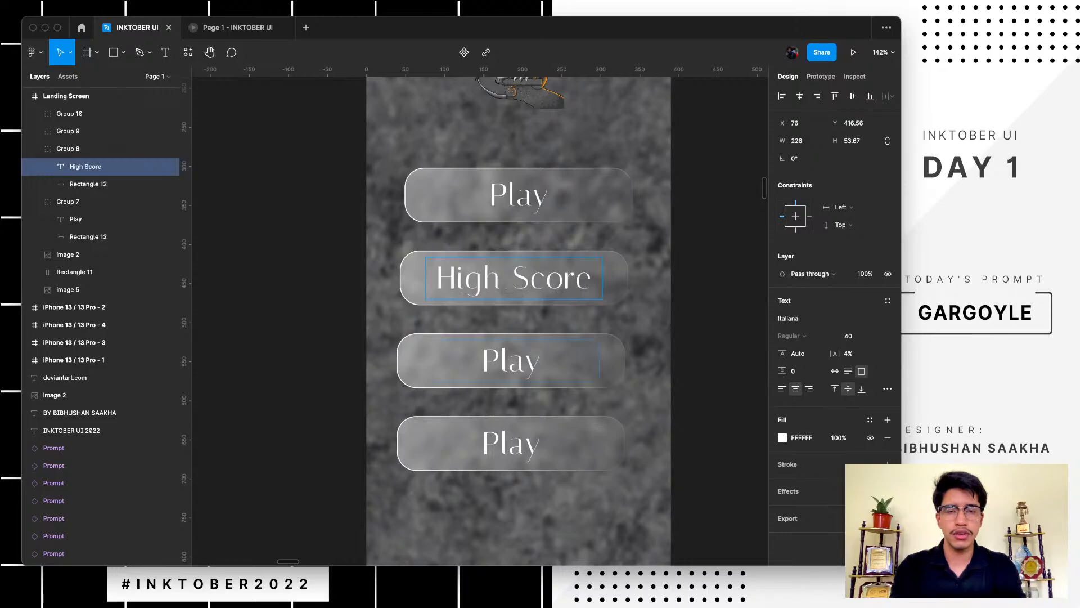
- Change the third button's label to "How to Play"
double_click(511, 361)
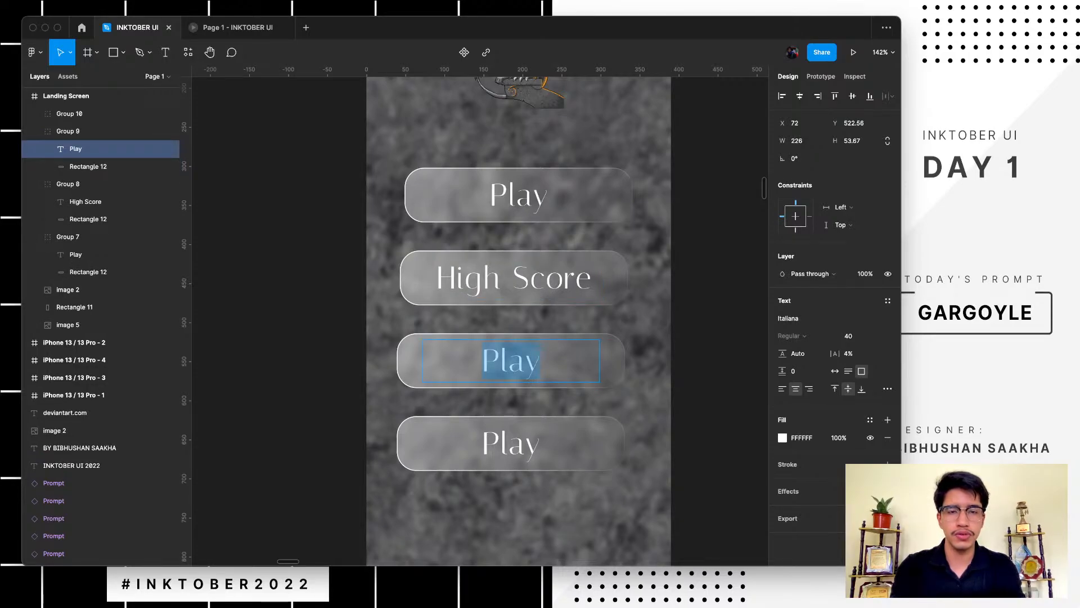
type("How to pla")
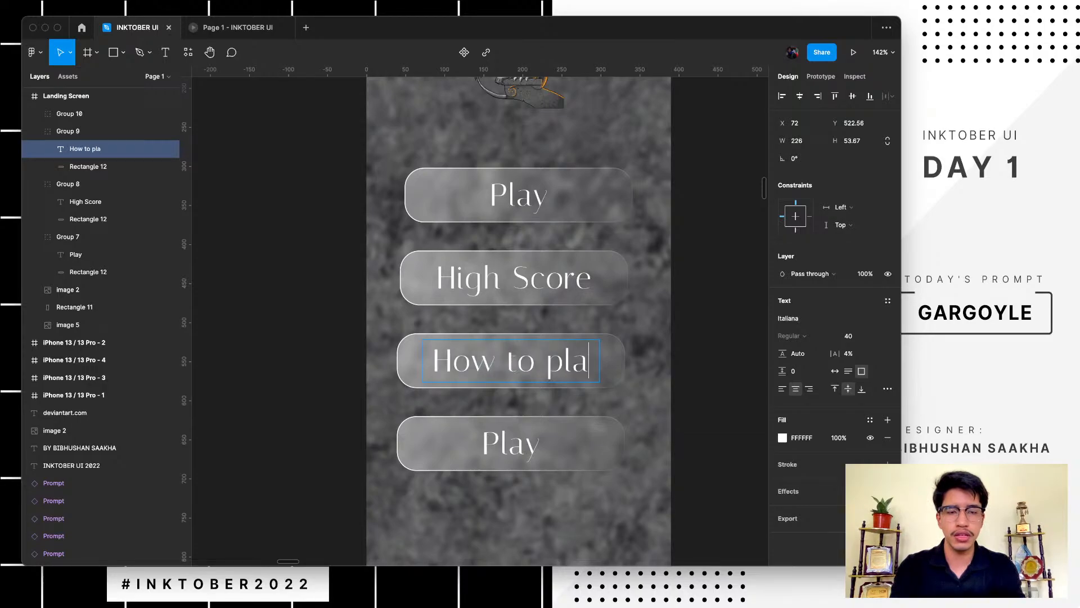
type("y")
key("BackSpace")
key("BackSpace")
key("BackSpace")
key("BackSpace")
type("Pl")
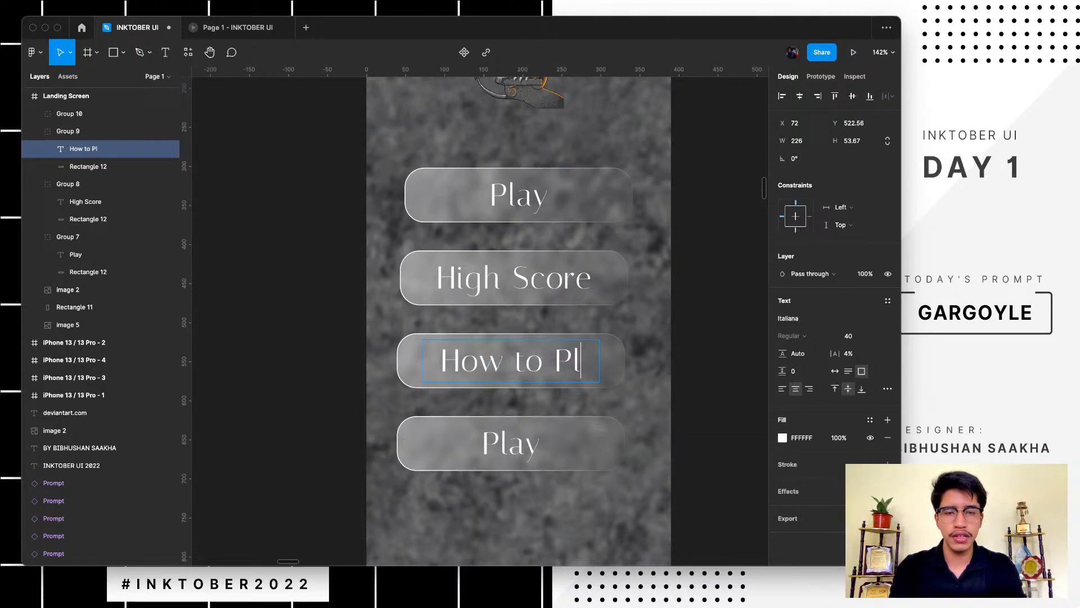
type("ay")
- Change the fourth button's label to "Exit" and deselect it
double_click(511, 444)
type("En")
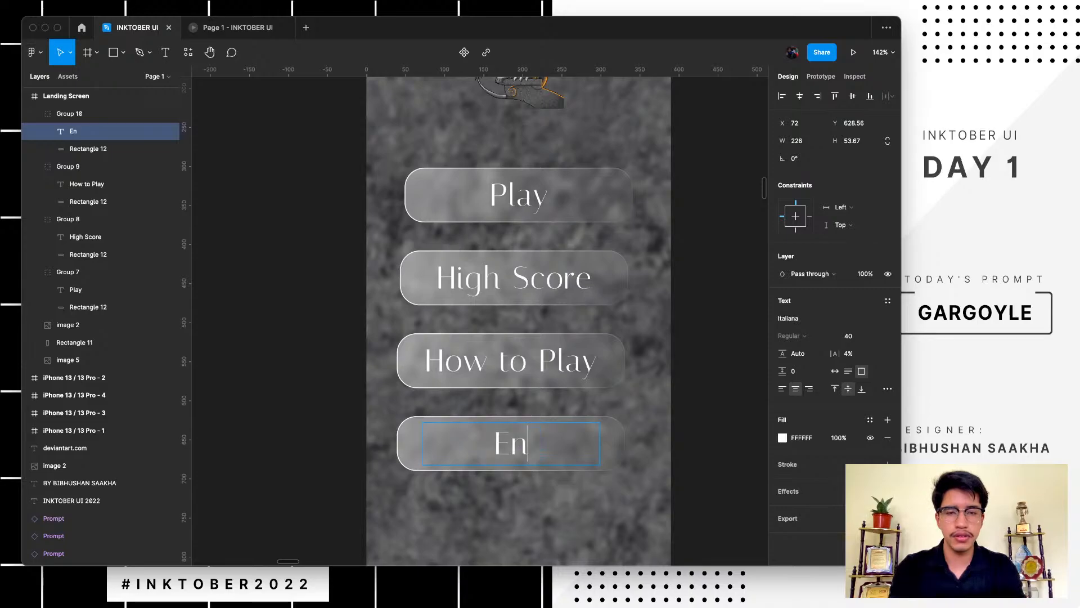
key("BackSpace")
type("xit")
key("Escape")
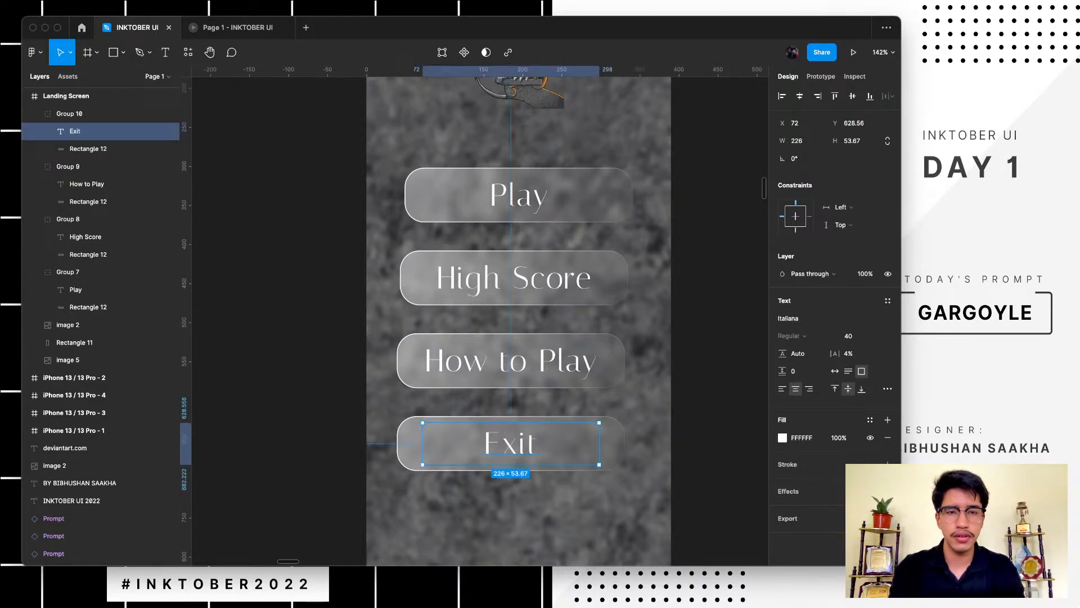
left_click(703, 374)
- Align the Play, High Score, How to Play and Exit button groups on their horizontal centres
scroll(703, 373, "down", 5)
scroll(703, 374, "right", 3)
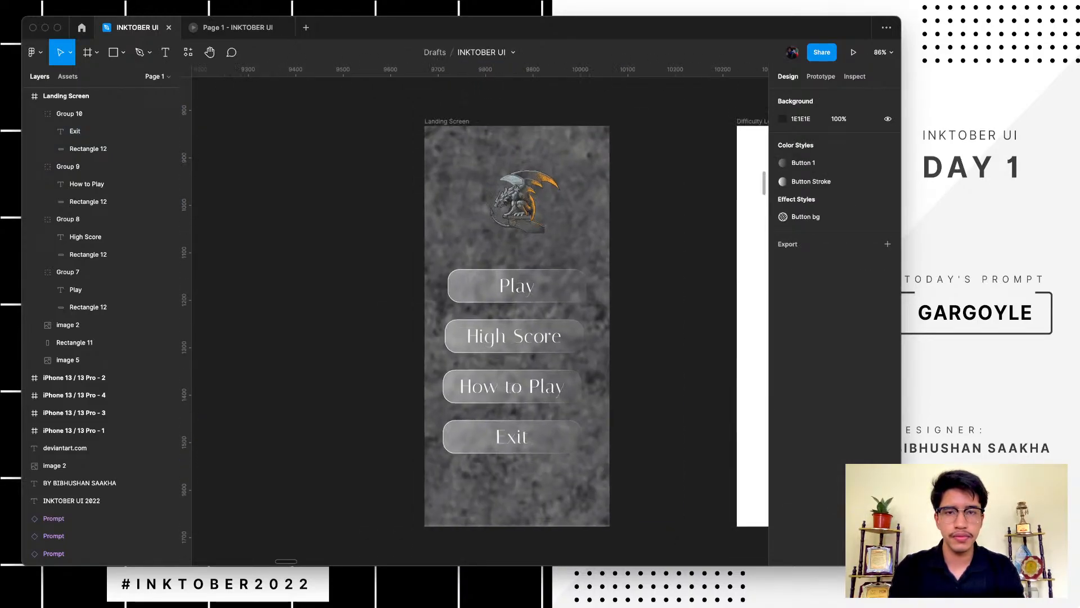
scroll(480, 315, "right", 1)
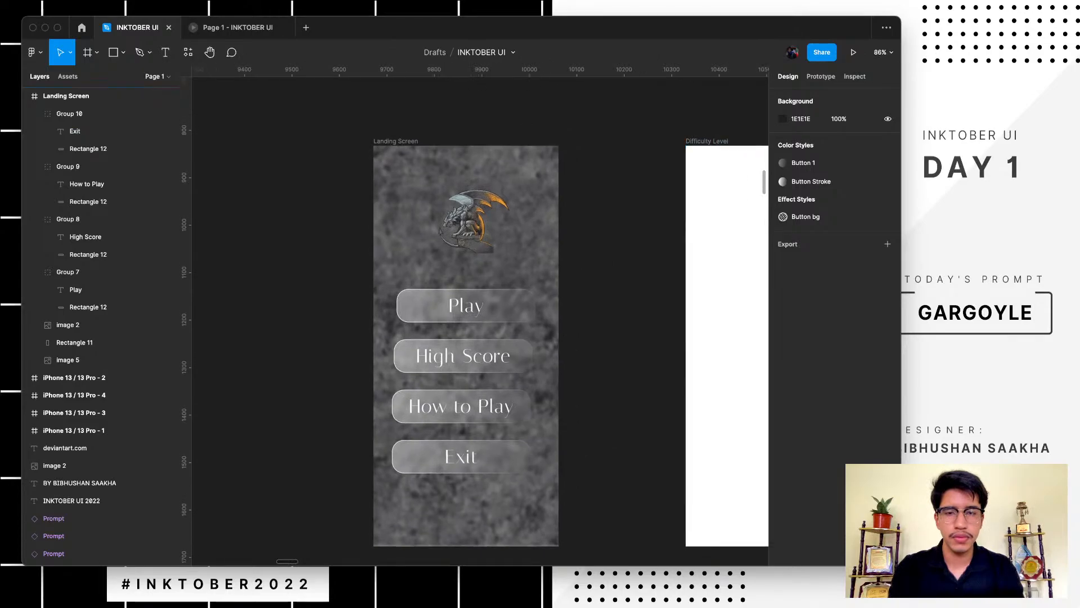
left_click(450, 306)
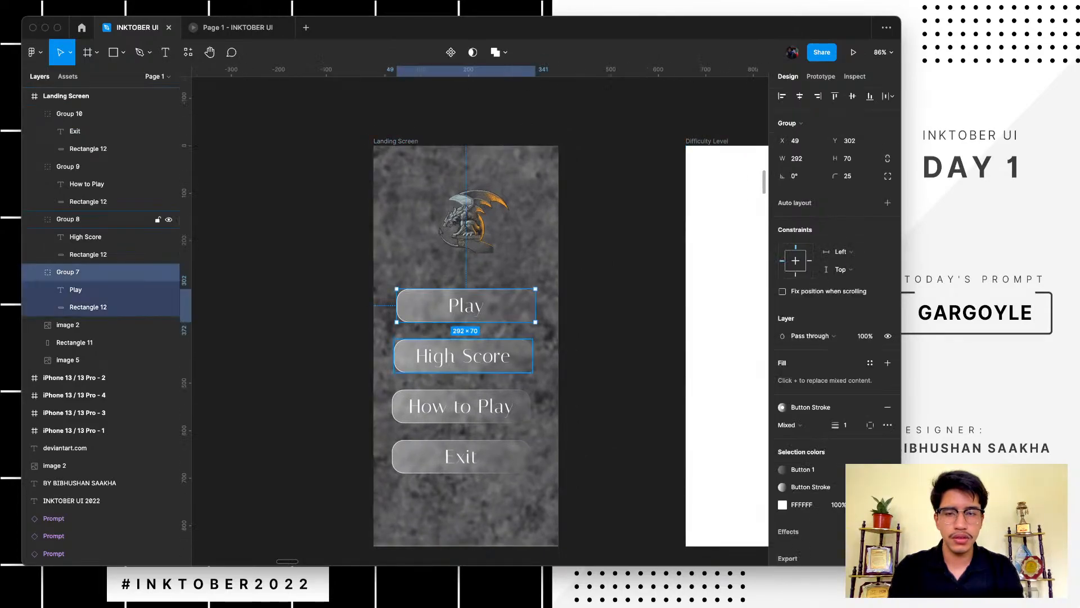
left_click(450, 356, "shift")
left_click(450, 406, "shift")
left_click(461, 456, "shift")
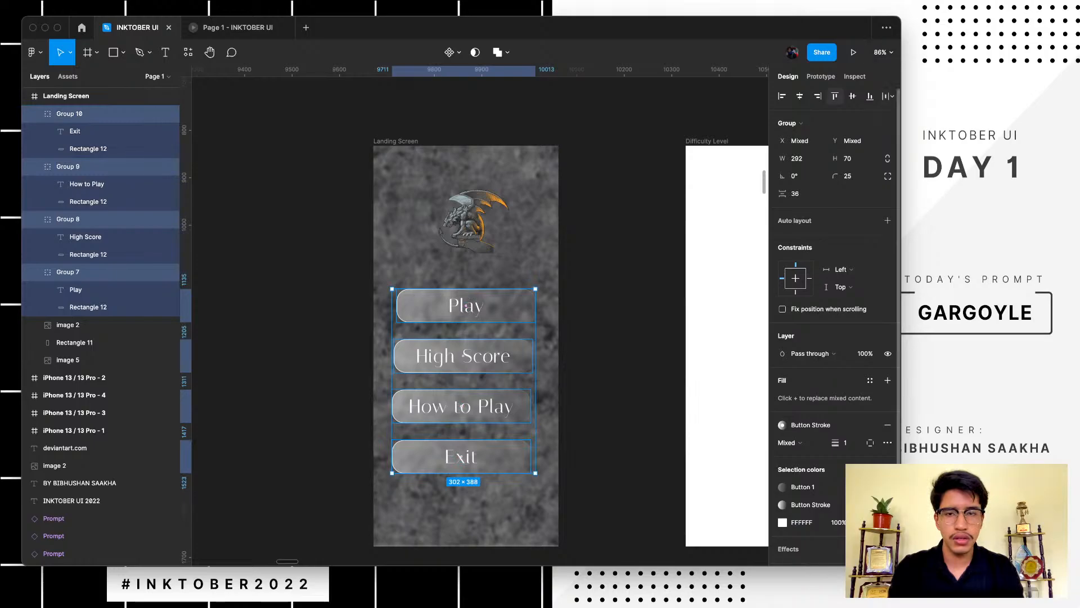
left_click(799, 96)
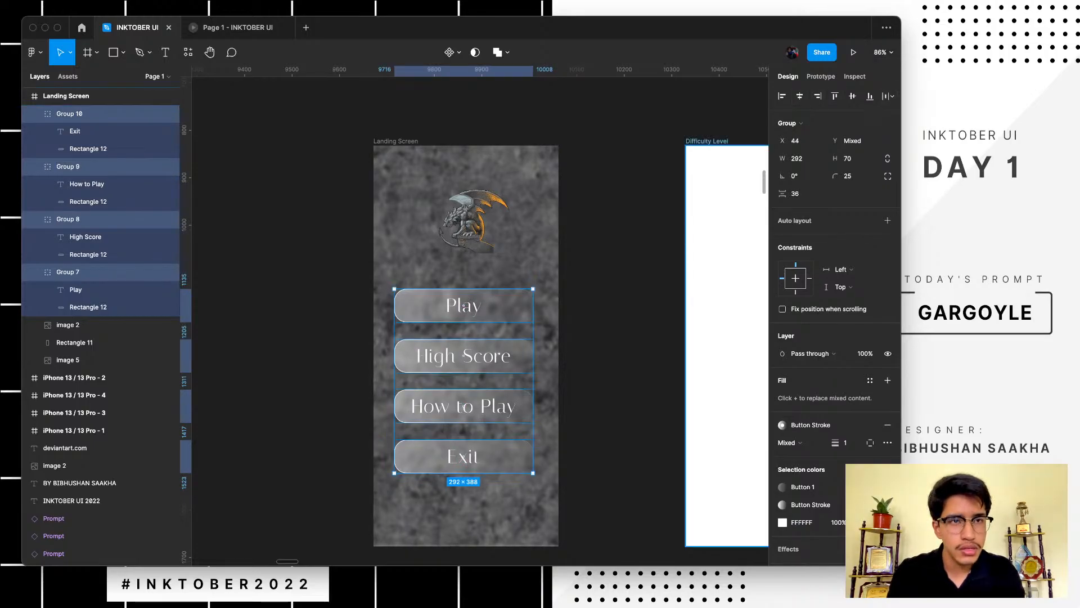
- Distribute the vertical spacing evenly between the Play, High Score, How to Play and Exit button groups and deselect them
left_click(891, 96)
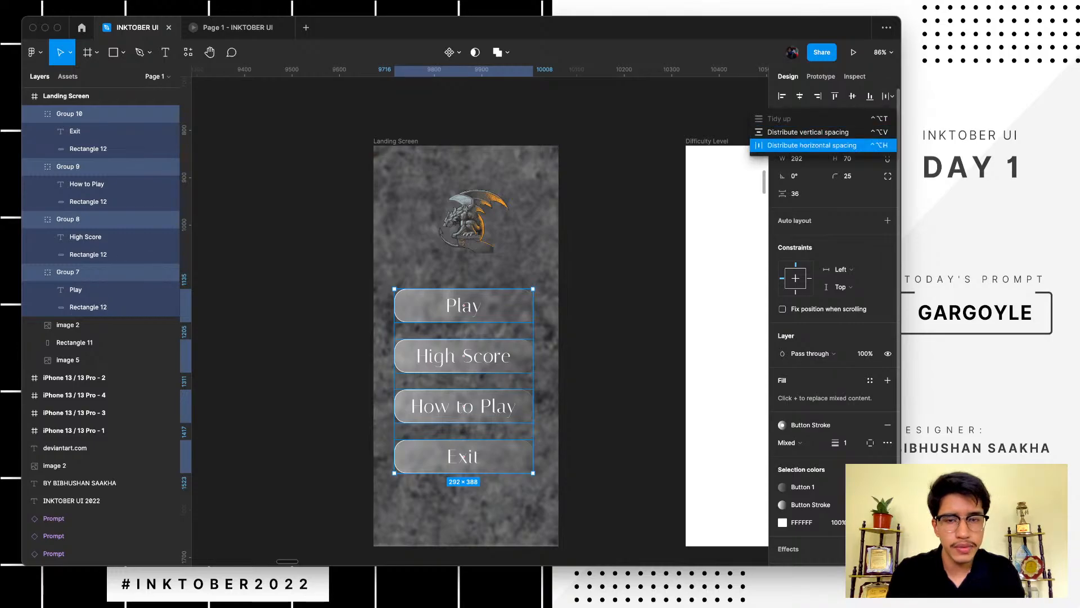
left_click(843, 132)
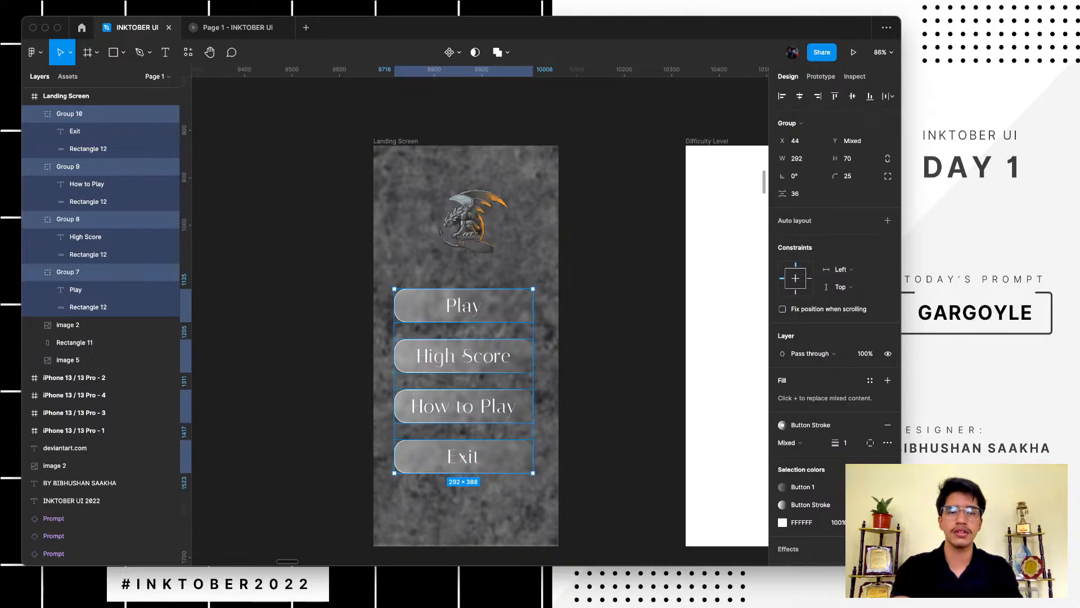
key("Escape")
scroll(627, 374, "up", 3)
scroll(627, 374, "down", 4)
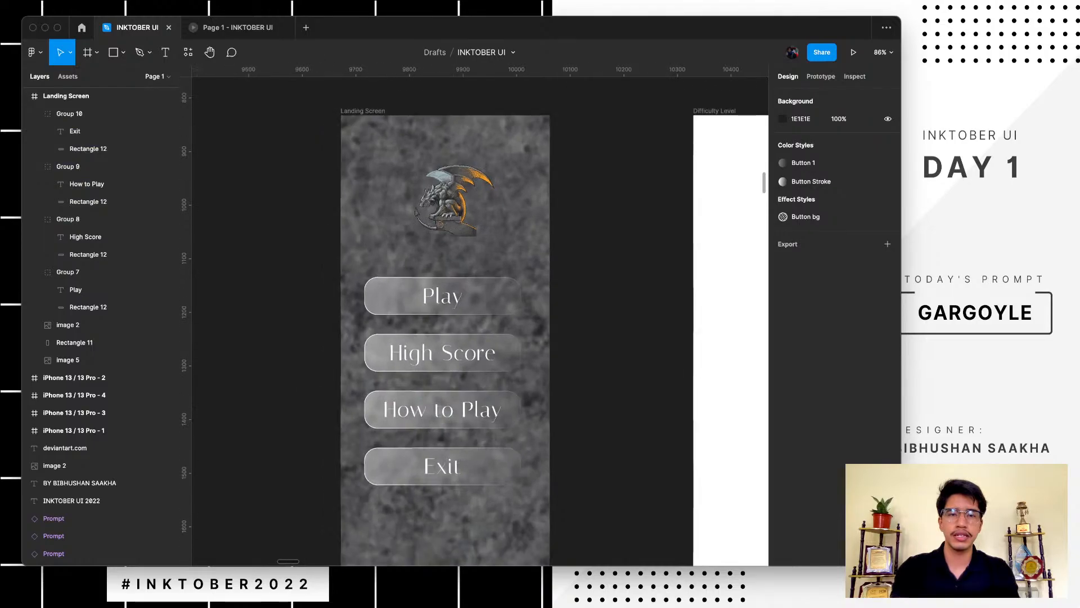
scroll(627, 374, "up", 2)
scroll(628, 374, "up", 2)
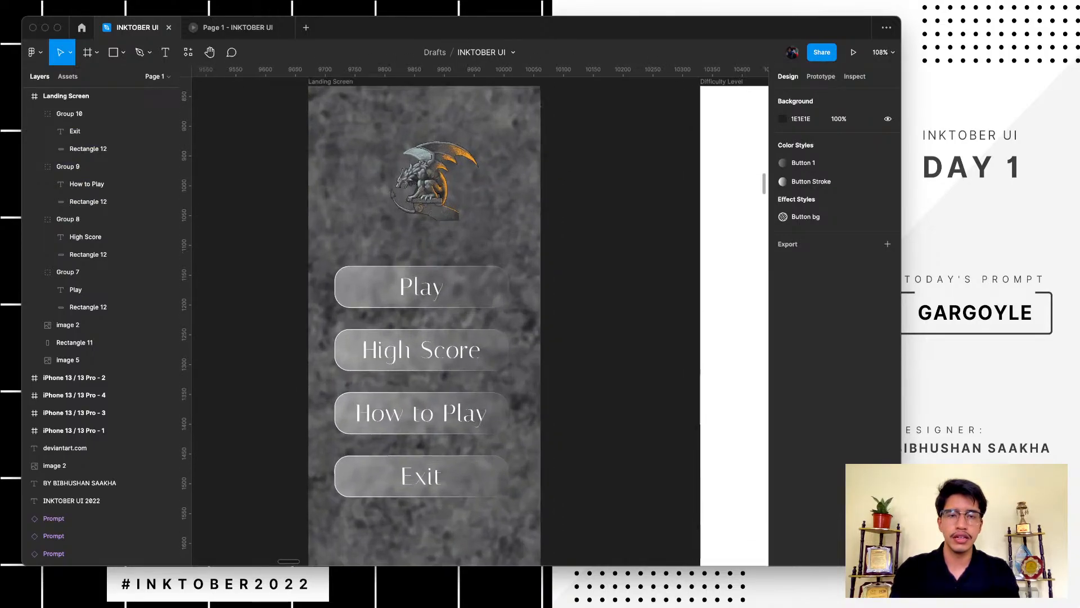
- Shift the Difficulty Level and Puzzle frames away from the Landing Screen to make room for another frame
scroll(627, 374, "down", 5)
scroll(627, 374, "down", 5)
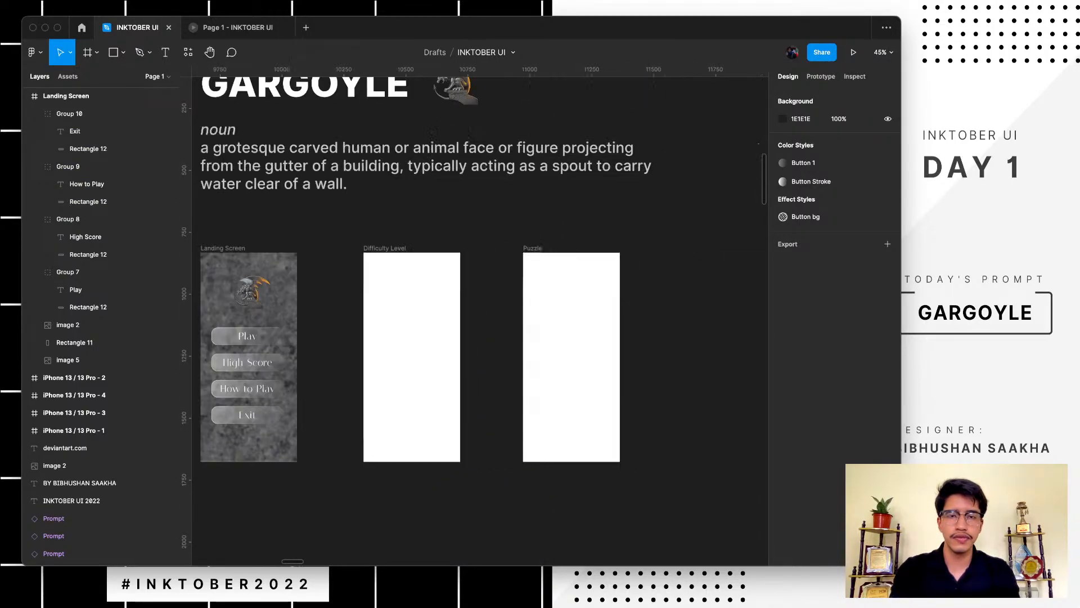
left_click_drag(387, 252, 634, 315)
left_click(439, 315)
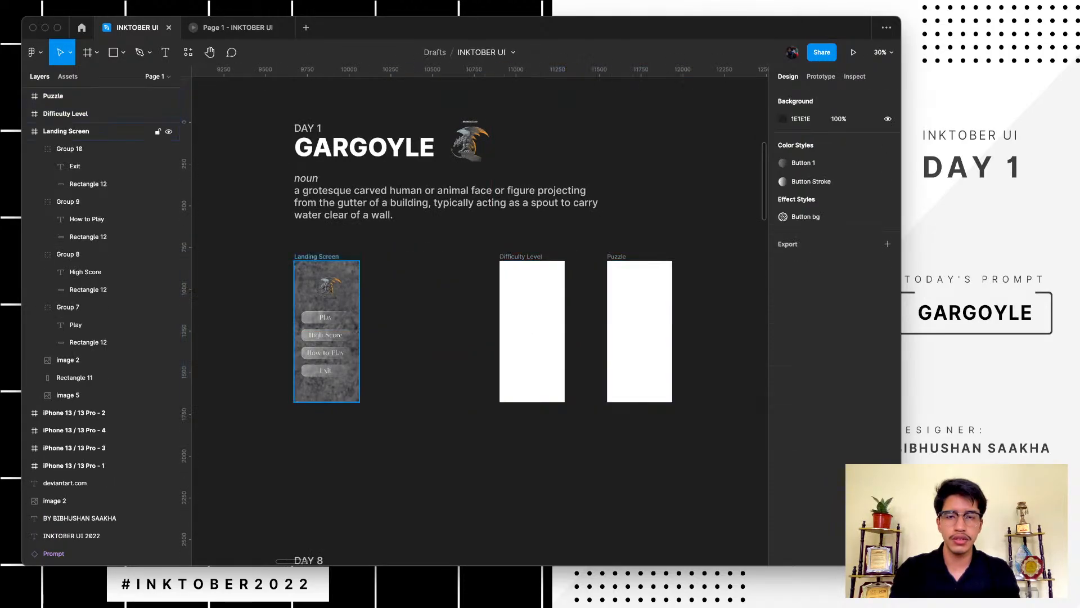
- Duplicate the Landing Screen frame into the free space between the original and the Difficulty Level frame
left_click(316, 256)
left_click_drag(317, 257, 399, 256)
scroll(321, 359, "up", 5)
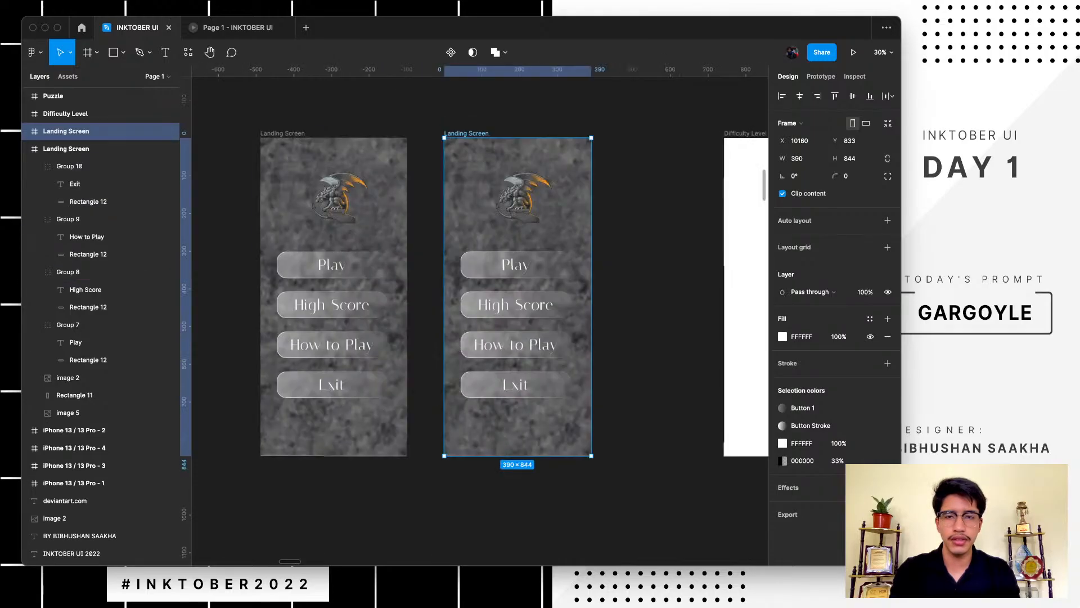
left_click(417, 326)
scroll(416, 326, "up", 2)
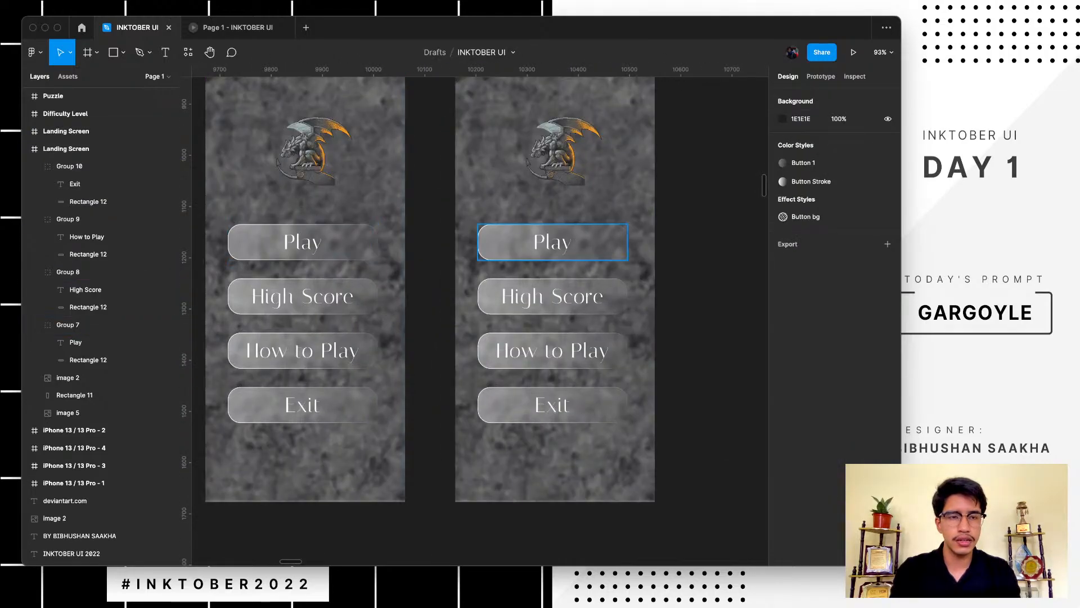
- Replace the Button 1 fill of the duplicated screen's Play button rectangle with solid FFFFFF at 50% opacity
left_click(552, 242)
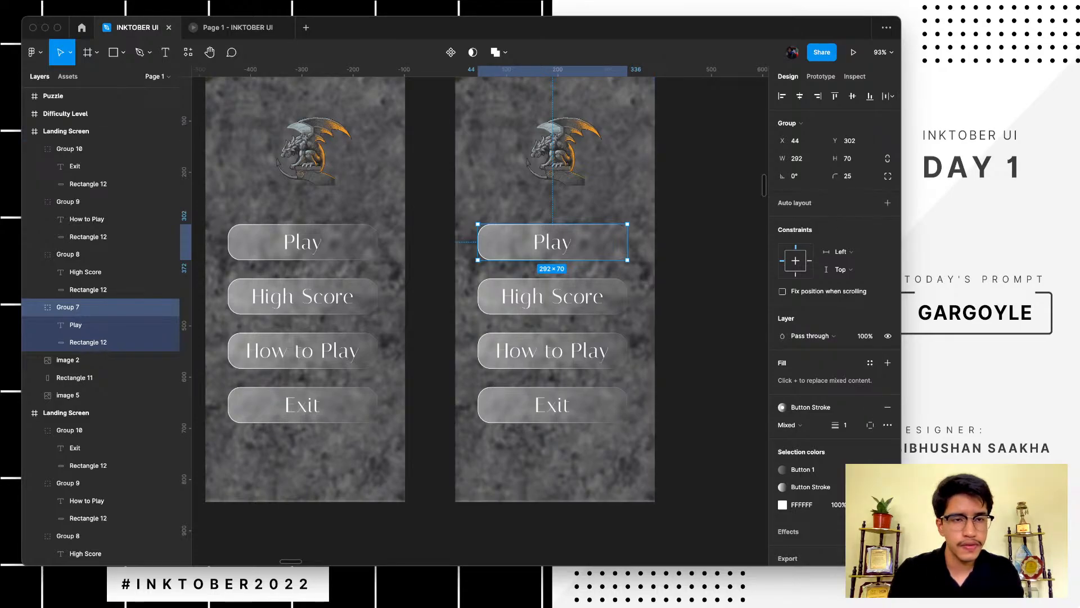
left_click(88, 342)
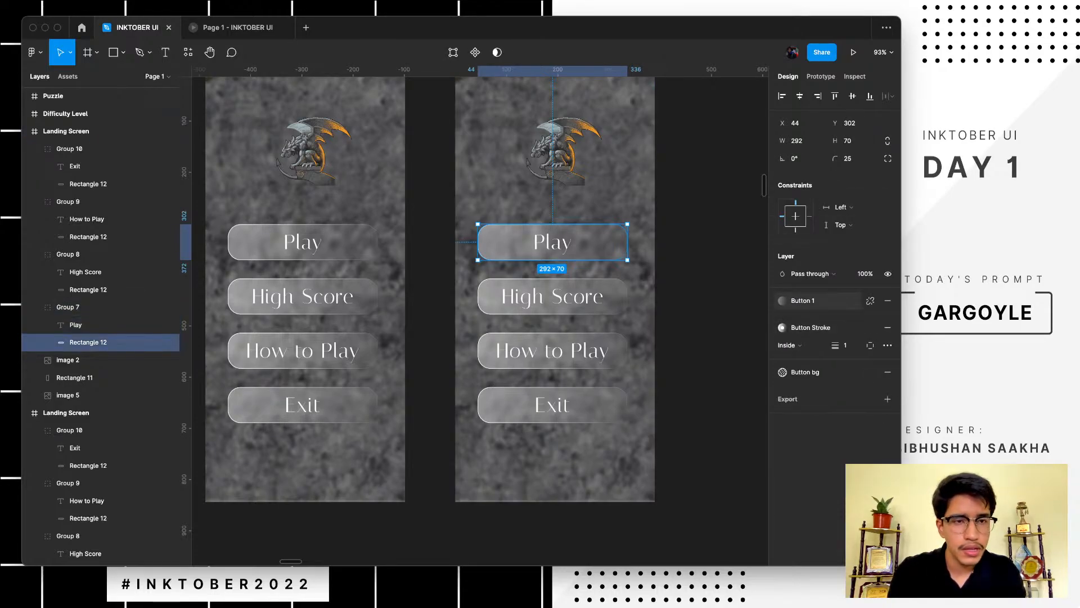
scroll(456, 236, "up", 5)
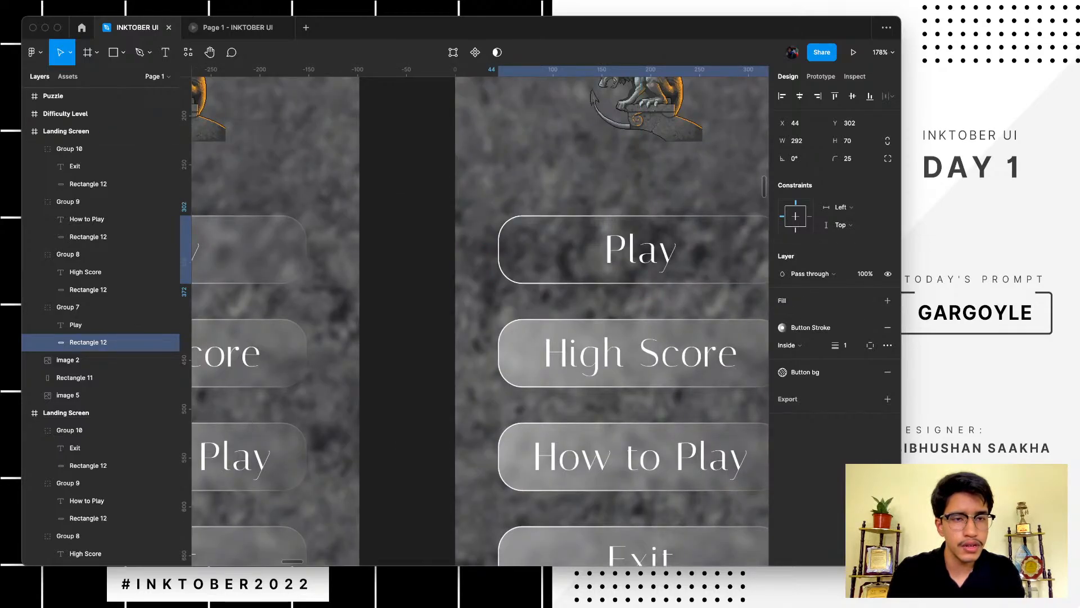
left_click(887, 300)
left_click(887, 300)
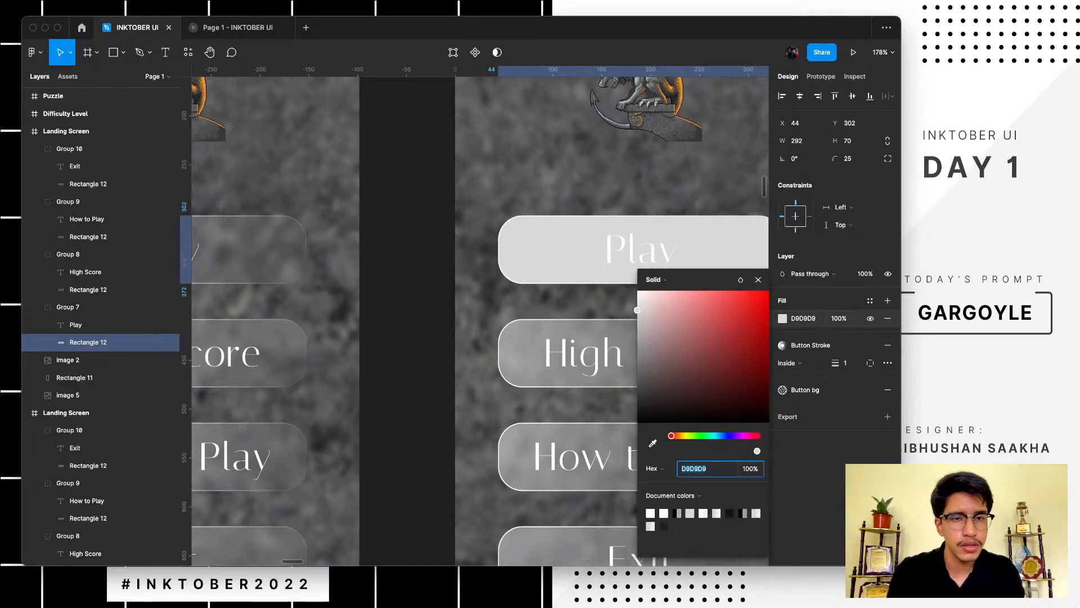
left_click(782, 319)
left_click_drag(651, 320, 637, 290)
left_click(839, 318)
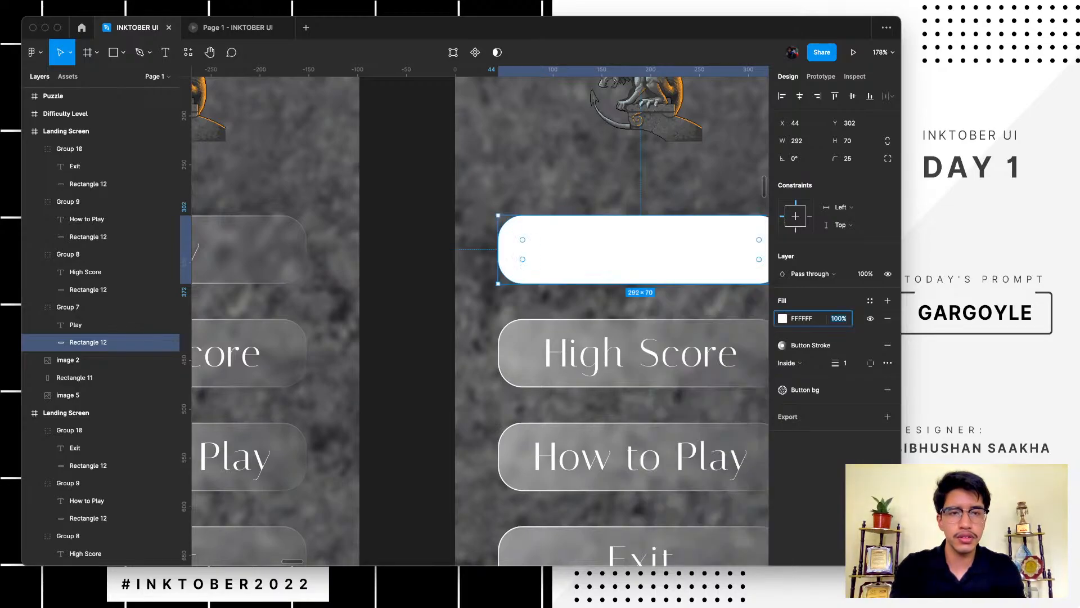
type("50")
key("Return")
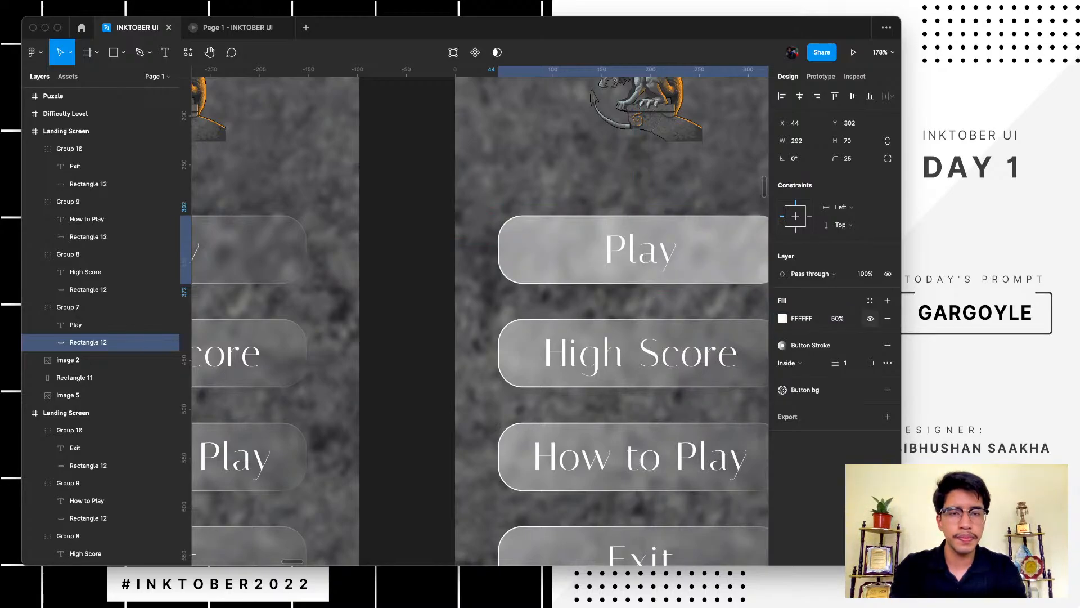
- Scale the duplicated screen's Play button group proportionally to about 342 × 82 and position it at X 24, Y 296
scroll(478, 321, "down", 2)
scroll(567, 388, "down", 3)
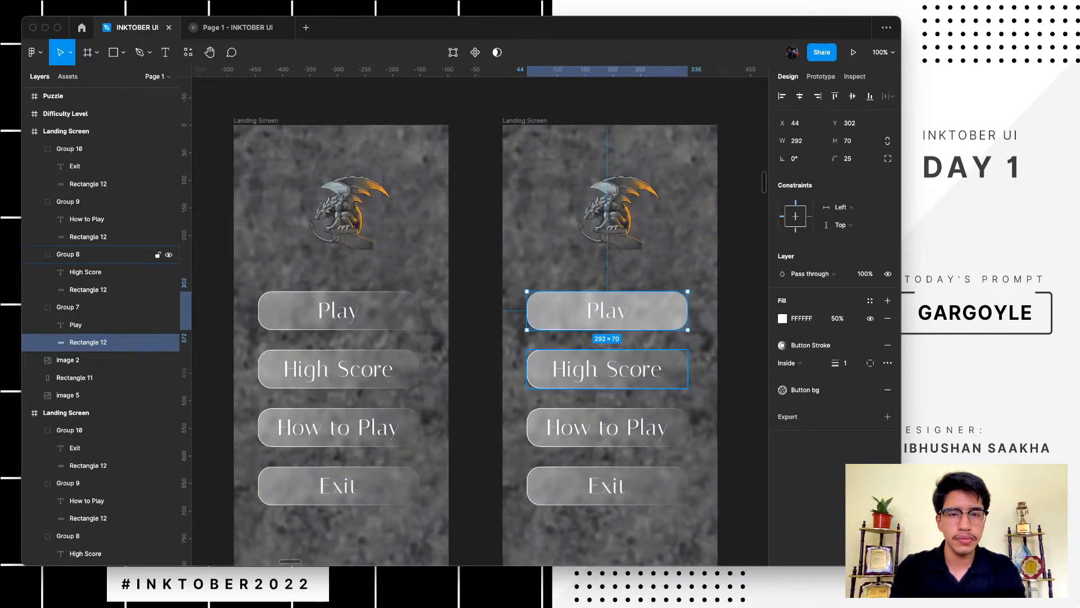
scroll(568, 379, "right", 2)
left_click(698, 332)
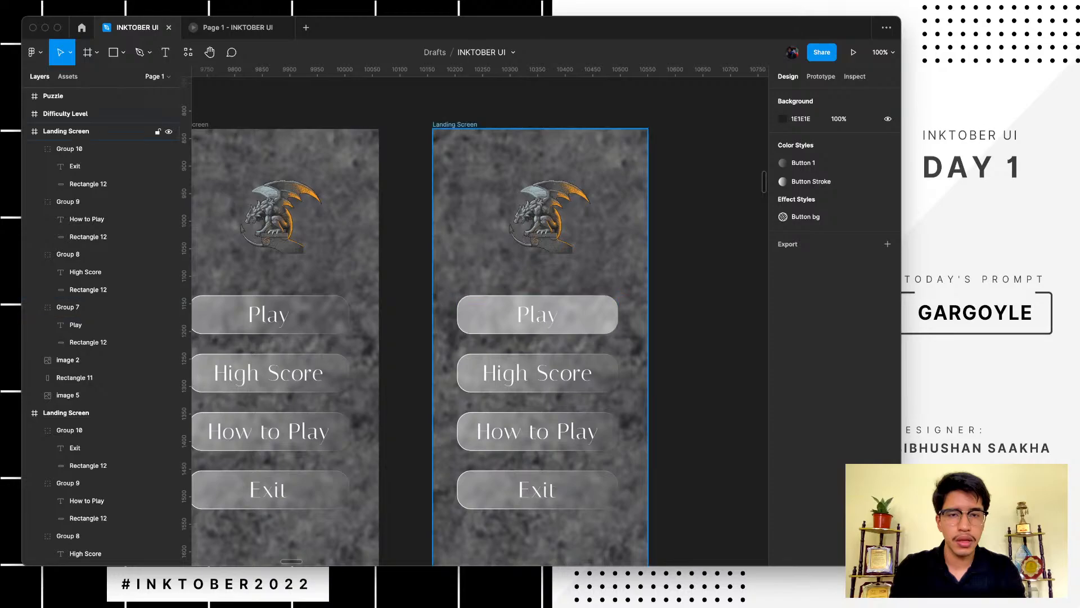
double_click(537, 315)
left_click(697, 332)
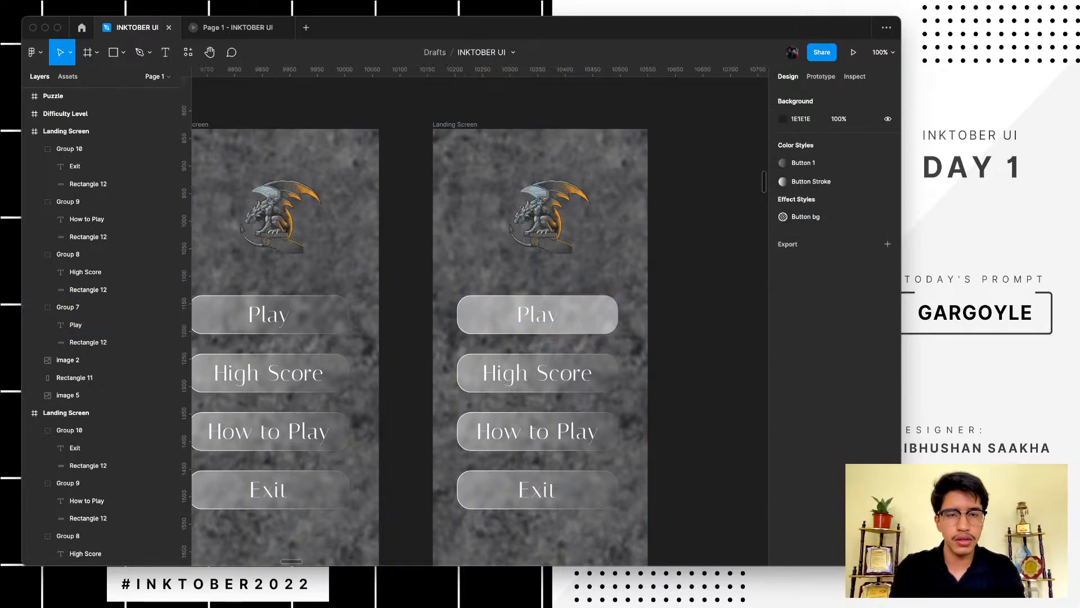
left_click(537, 315)
key("k")
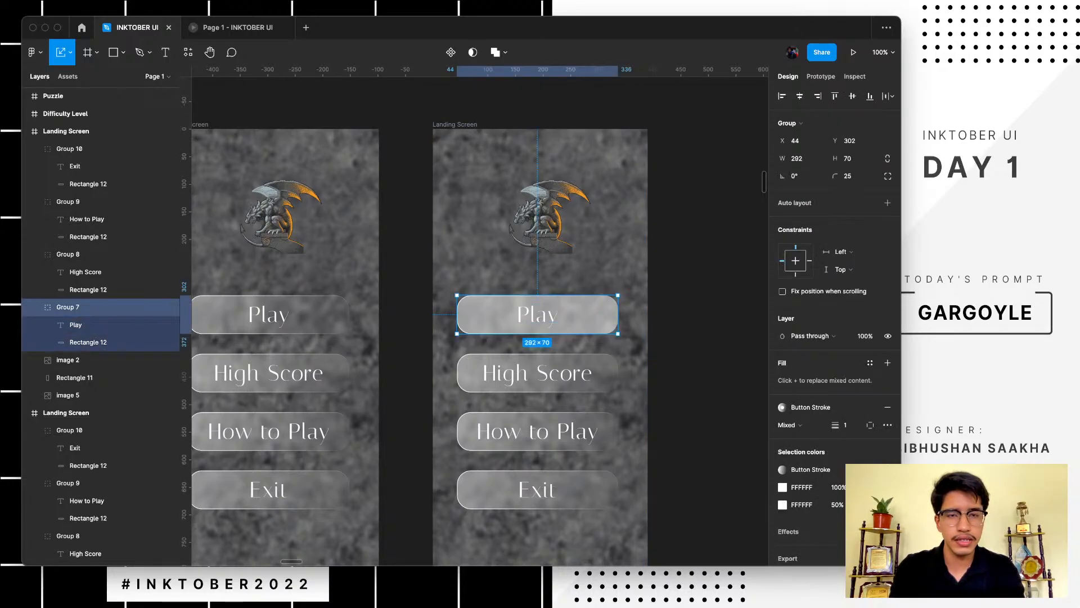
left_click_drag(618, 334, 645, 341)
left_click_drag(551, 318, 540, 315)
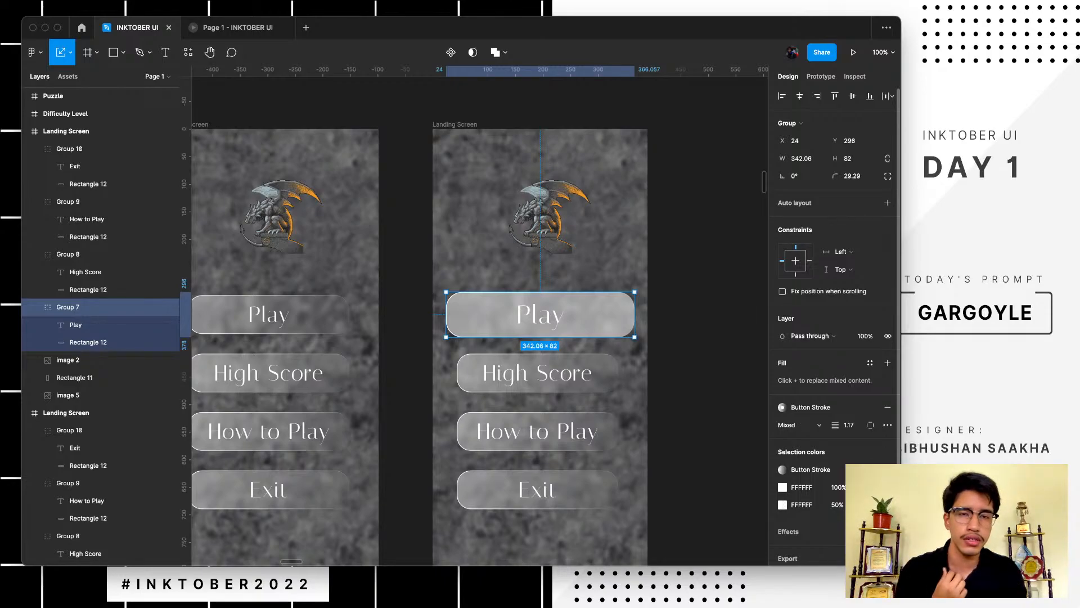
- Apply the Button 1 color style to the enlarged Play button's rectangle and detach the fill from the style
left_click(88, 342)
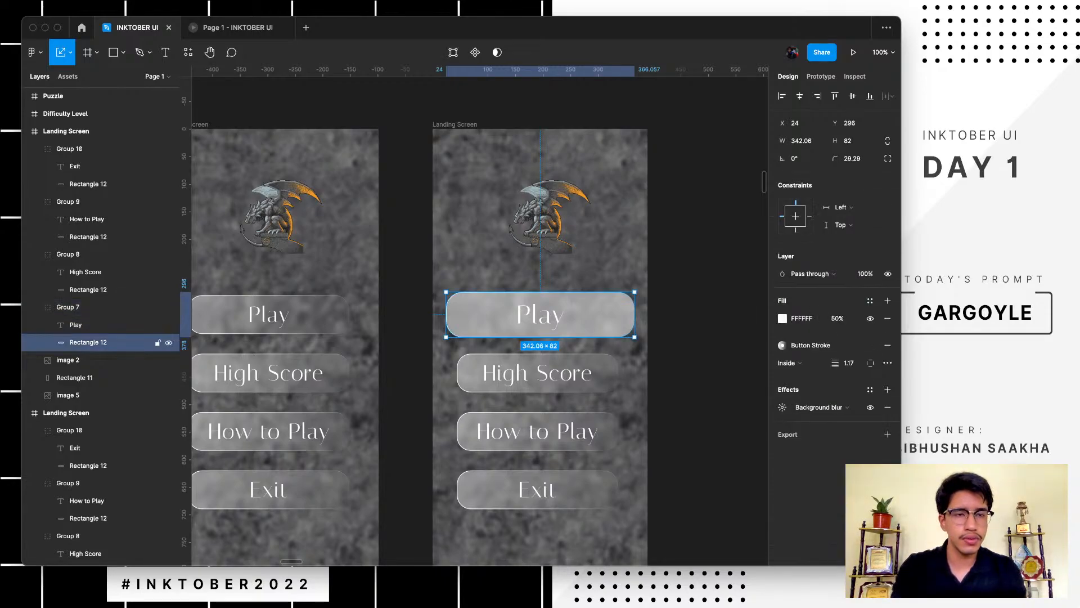
left_click(869, 300)
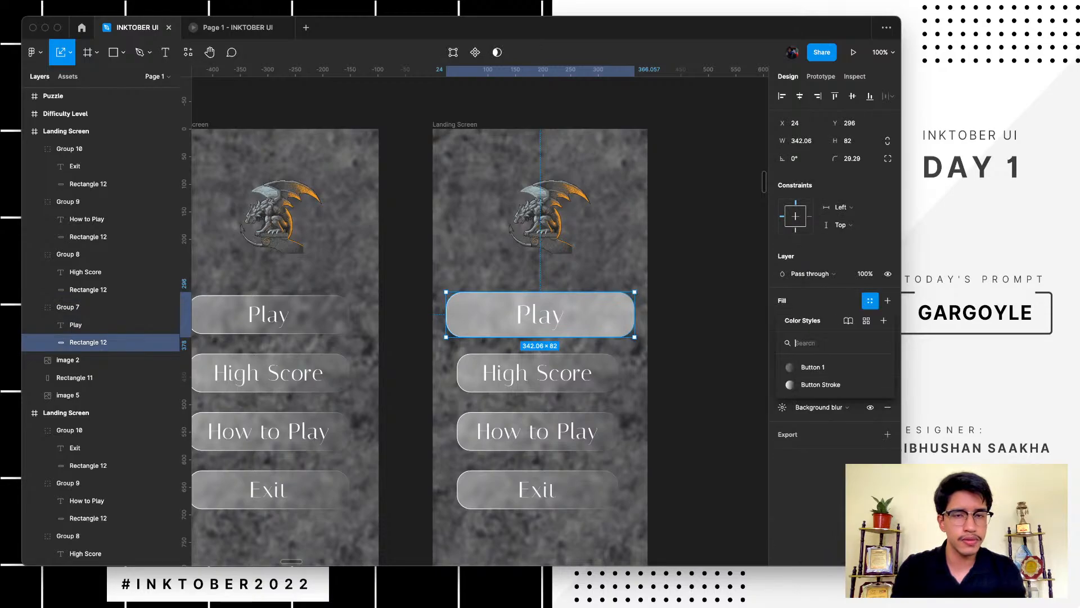
left_click(813, 367)
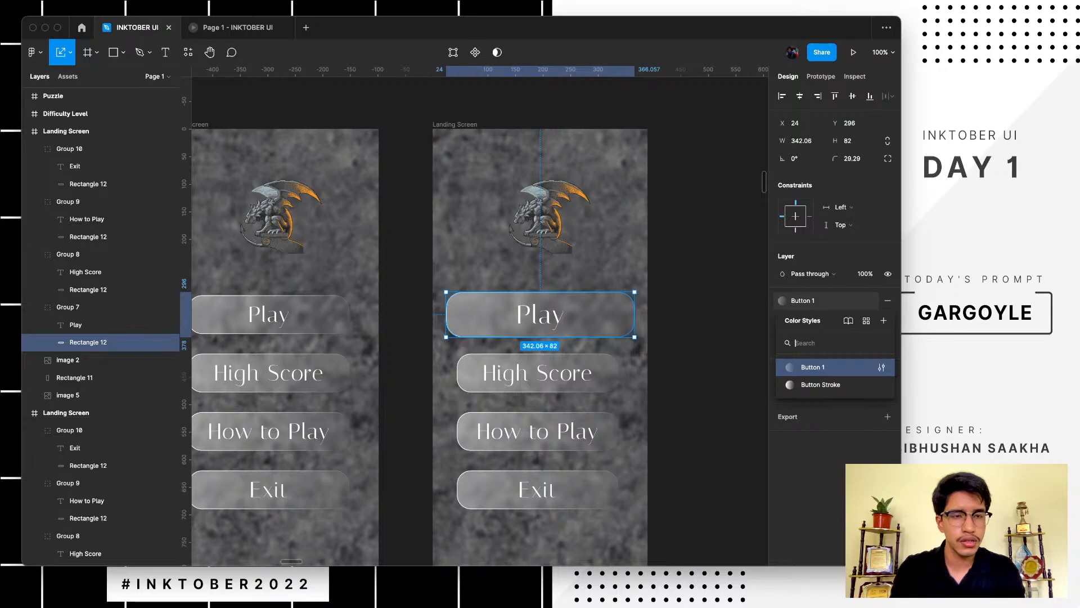
left_click(881, 367)
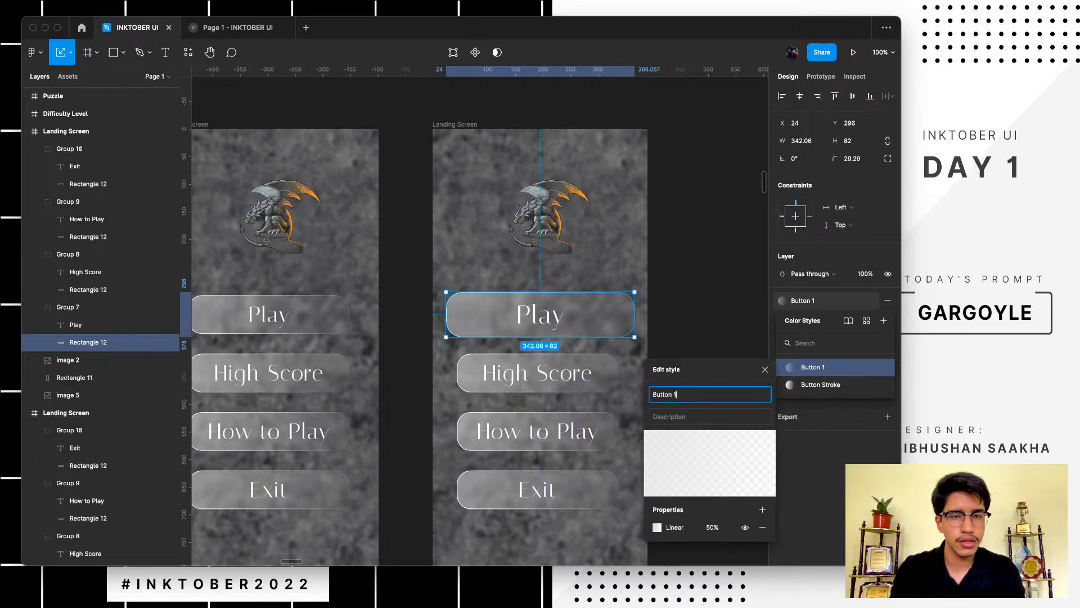
key("Escape")
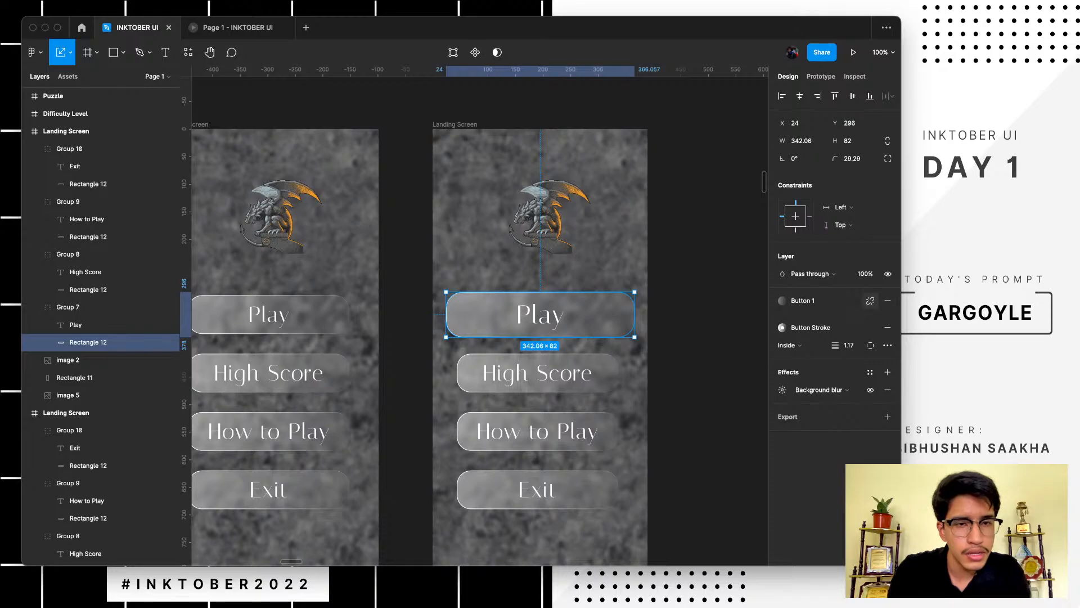
left_click(870, 301)
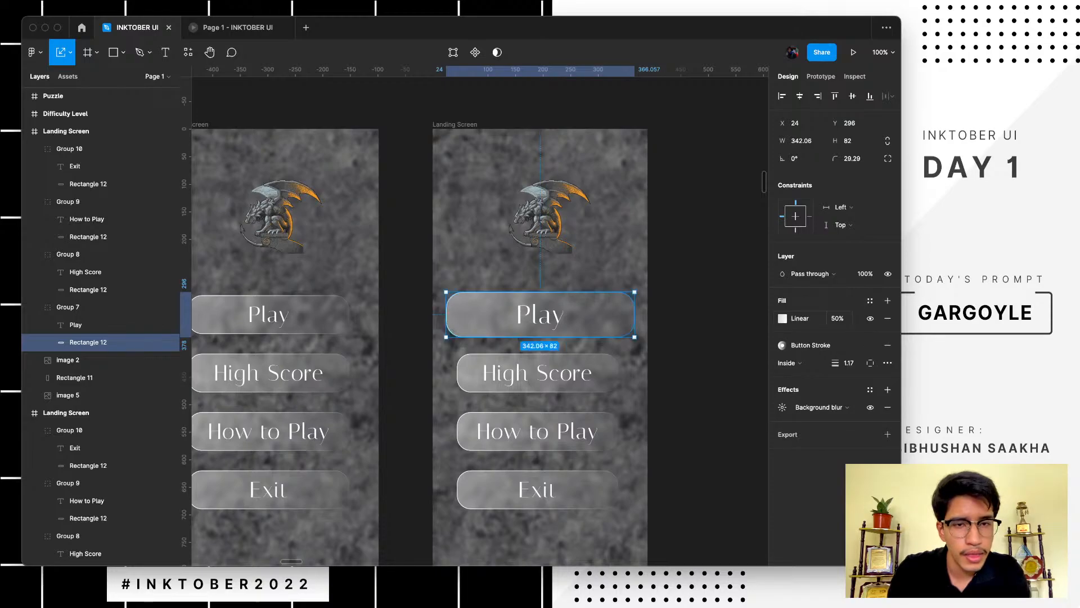
- Set the enlarged Play button's linear gradient to FFFFFF at the start stop and 54% opacity at the end stop
left_click(783, 319)
type("fff")
key("Return")
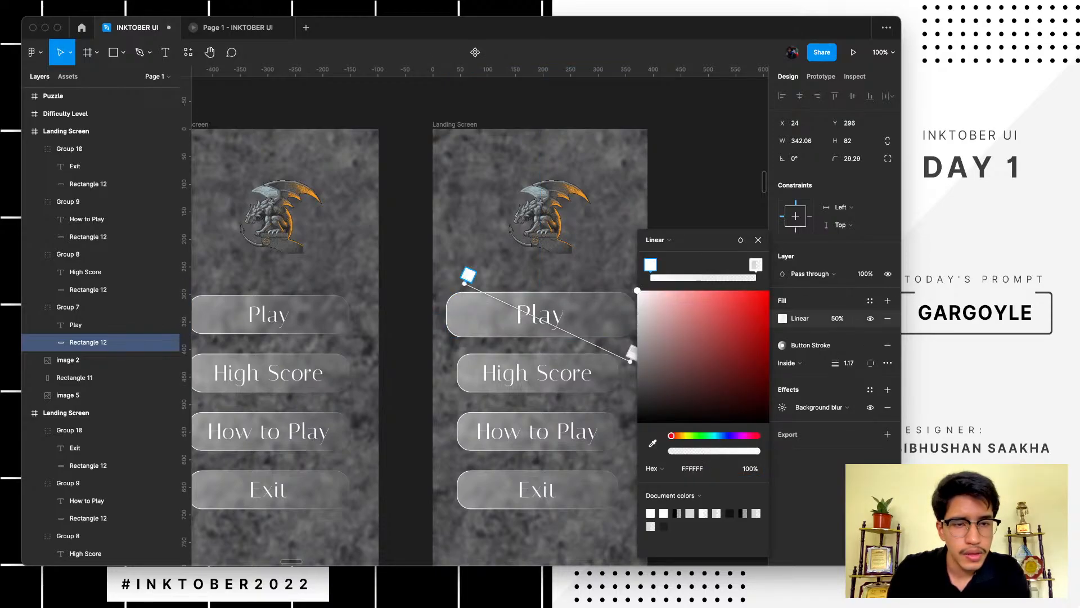
left_click(755, 264)
left_click_drag(671, 451, 717, 451)
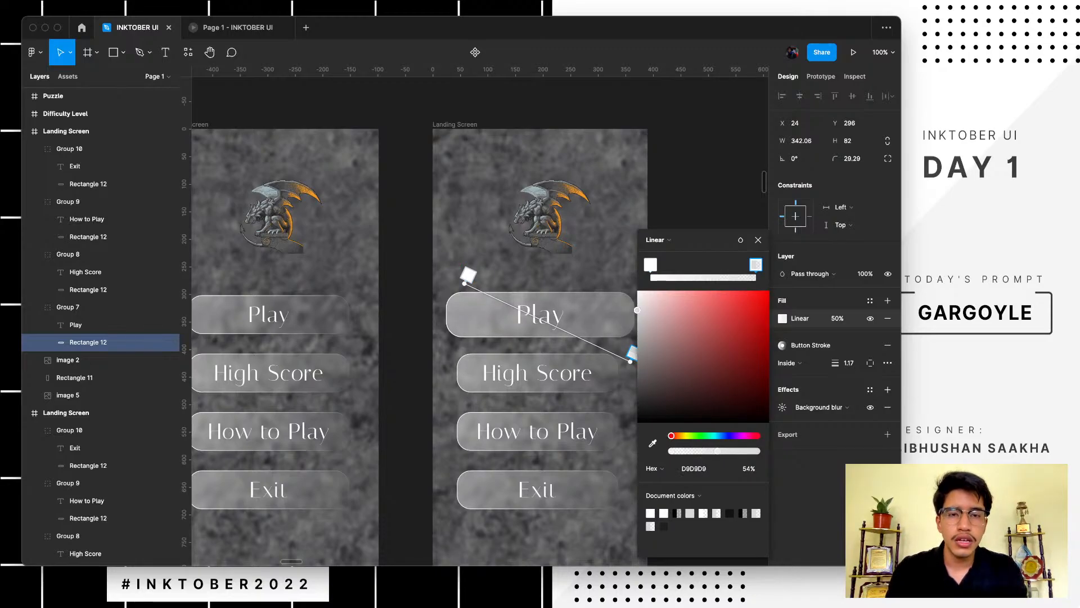
left_click(700, 186)
scroll(689, 332, "down", 2)
scroll(690, 332, "down", 2)
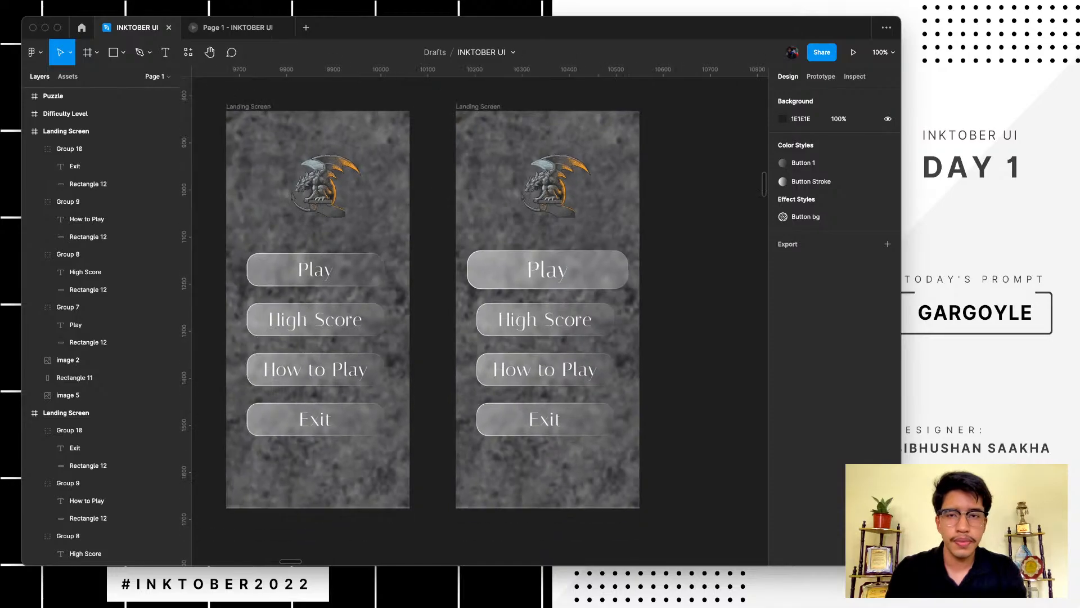
scroll(686, 335, "down", 2)
scroll(686, 334, "right", 1)
scroll(686, 335, "up", 1)
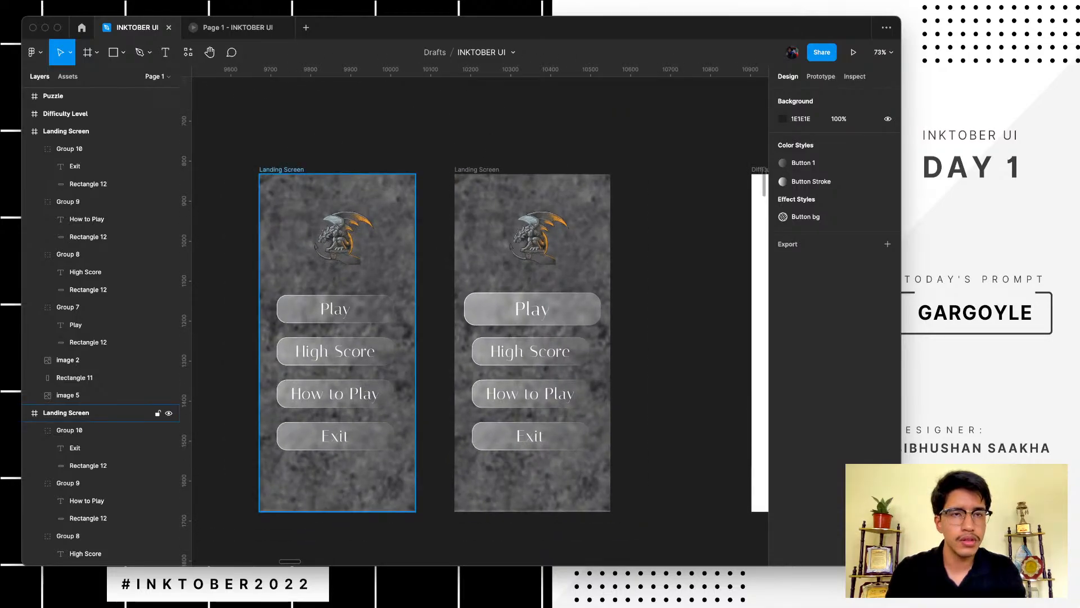
- Connect the original Landing Screen's Play button to the duplicated frame with an on-tap Navigate to prototype interaction
left_click(282, 170)
scroll(281, 170, "right", 2)
left_click(820, 76)
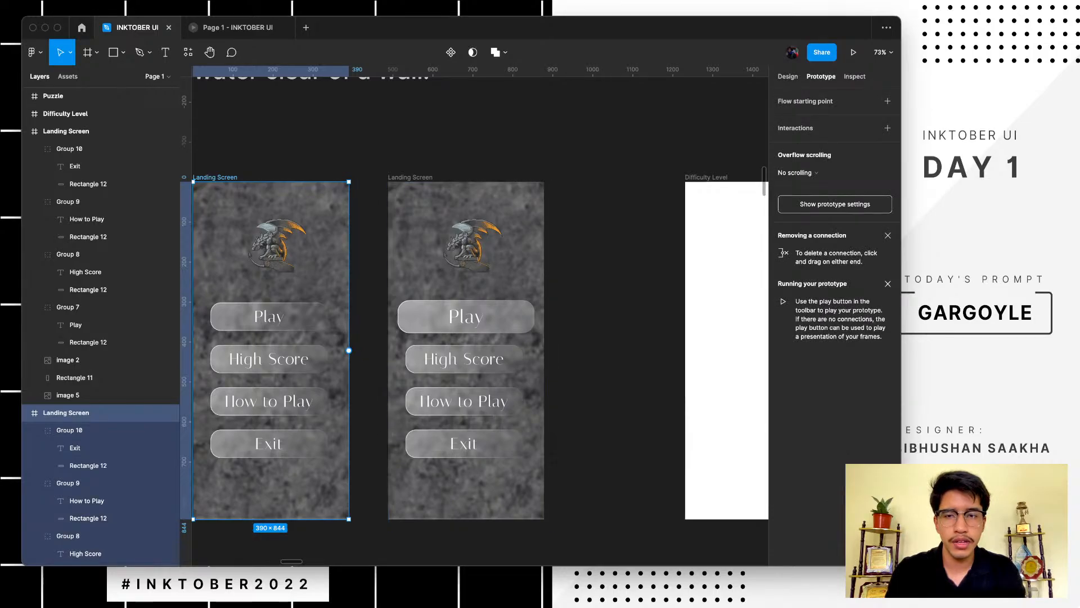
left_click(269, 317)
left_click_drag(327, 317, 341, 317)
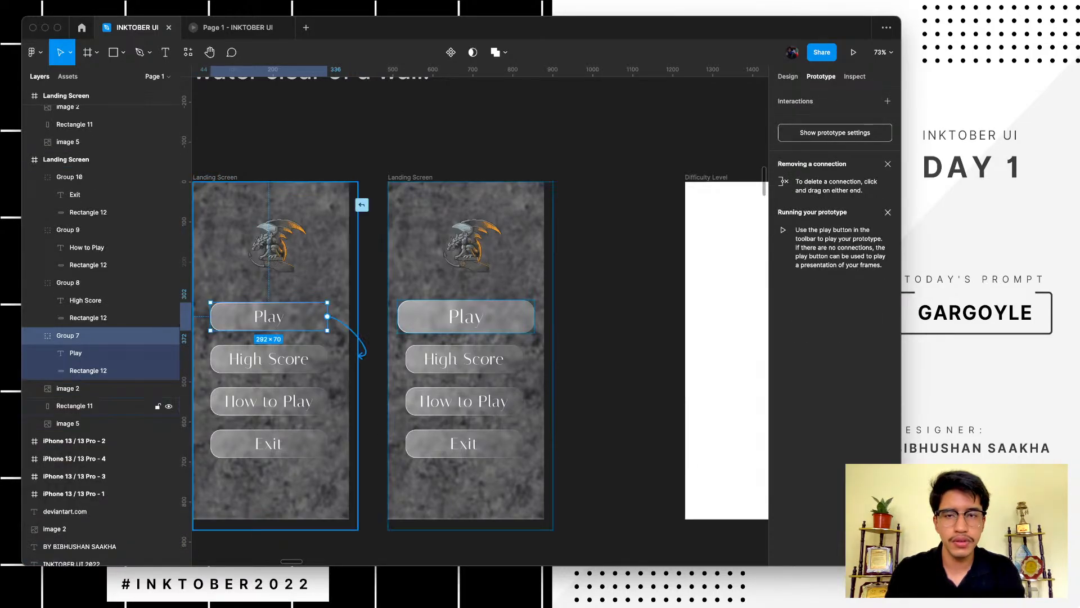
left_click_drag(361, 353, 405, 349)
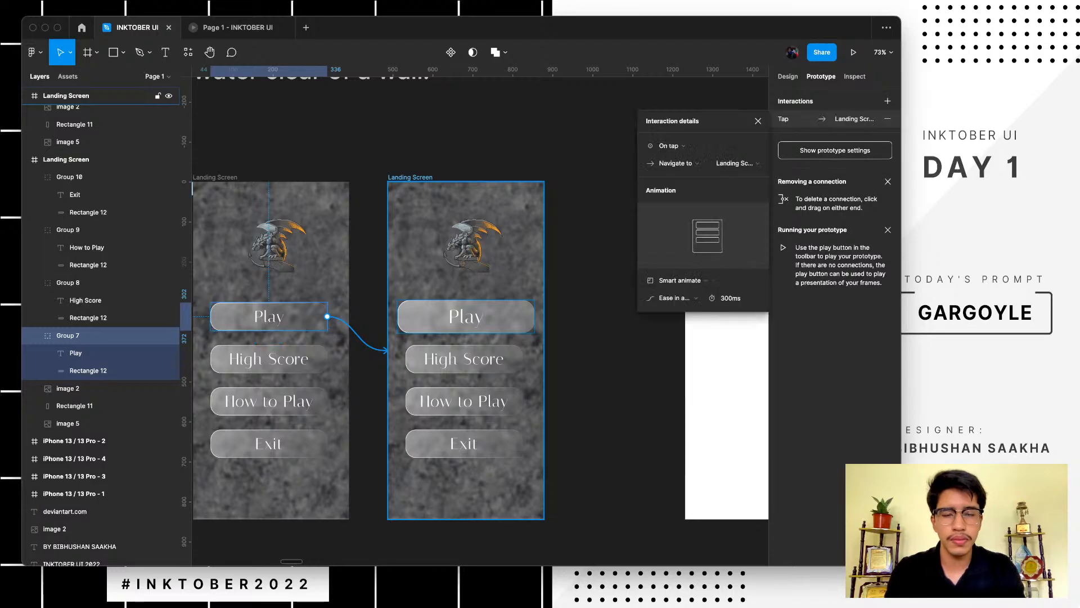
- Rename the duplicated Landing Screen frame as "Play Buffer"
double_click(410, 177)
type("Play")
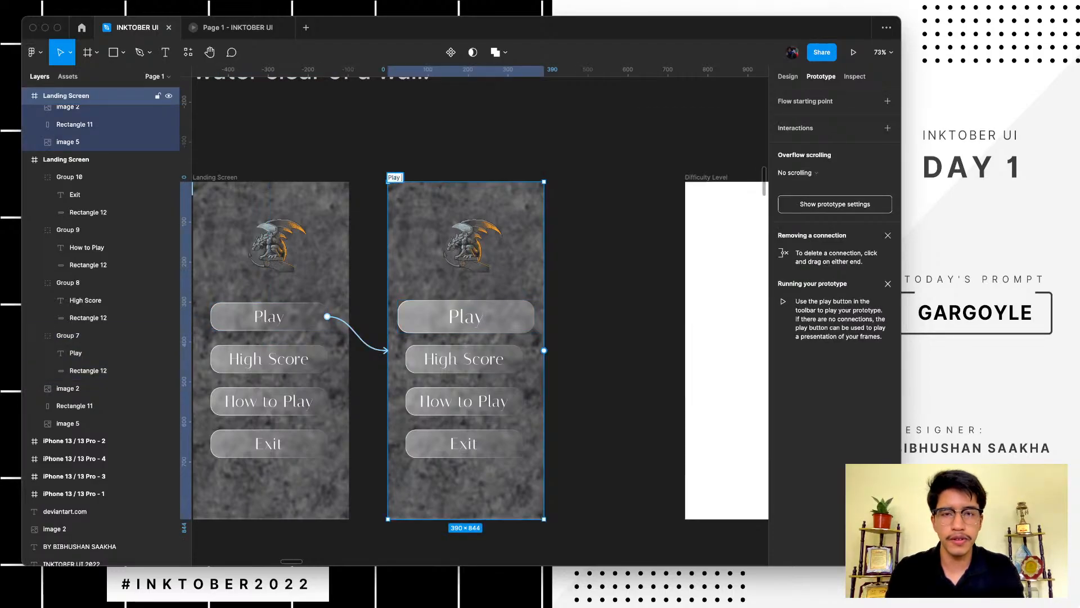
type(" Butter")
key("Return")
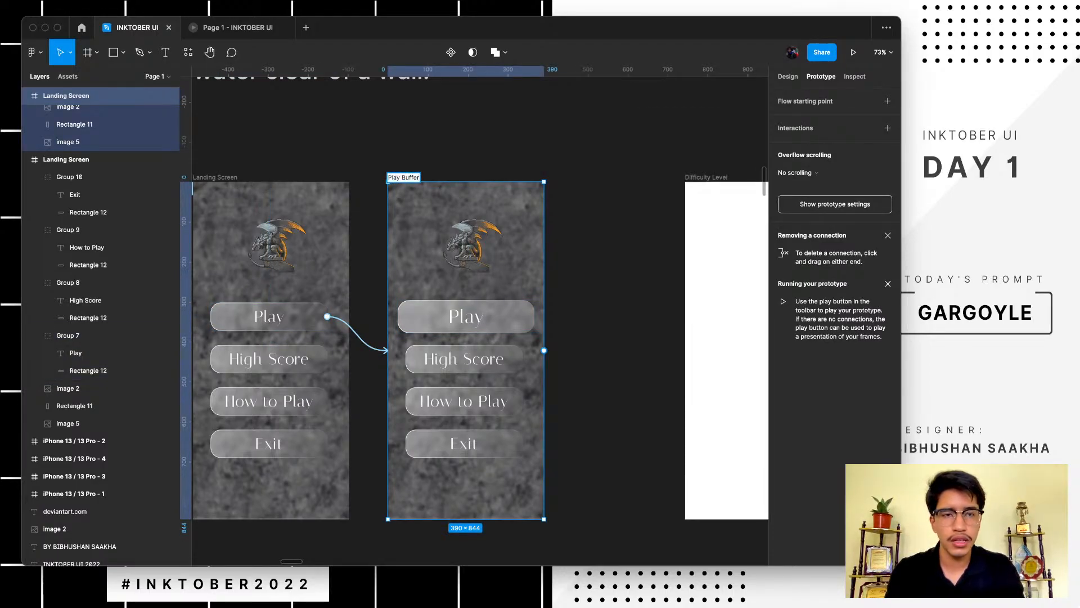
key("Escape")
- Inspect the interaction details of the connection from the Landing Screen's Play button to the Play Buffer frame
left_click(358, 334)
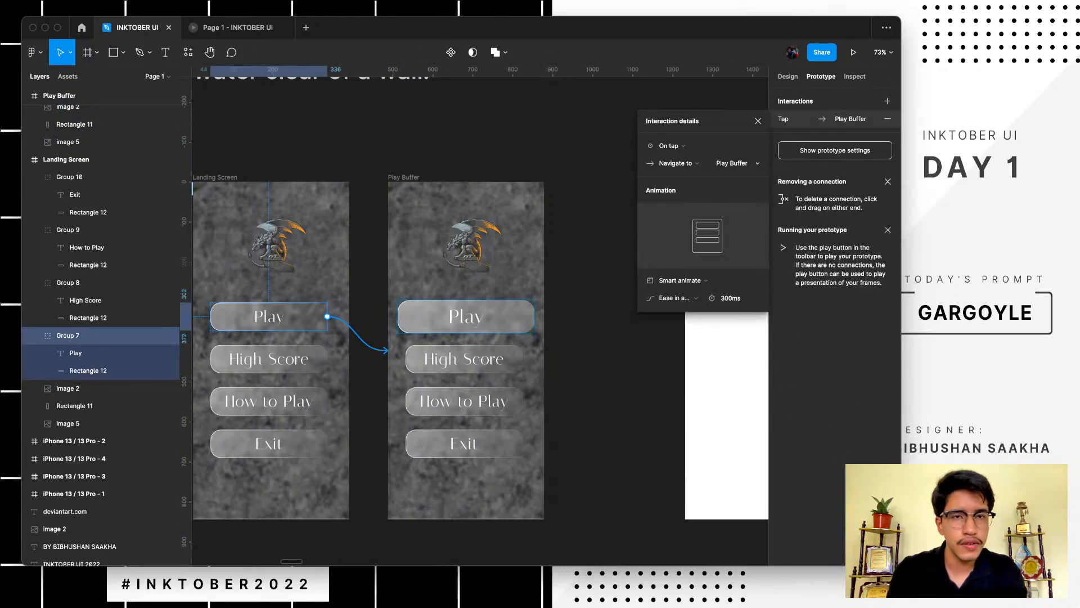
left_click(682, 163)
left_click(682, 163)
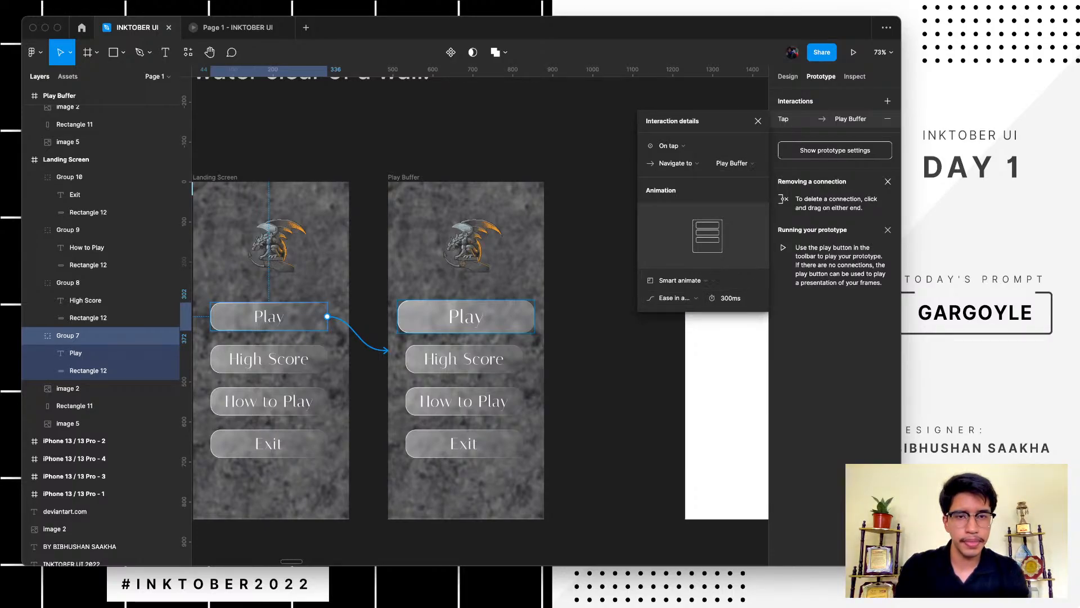
left_click(593, 247)
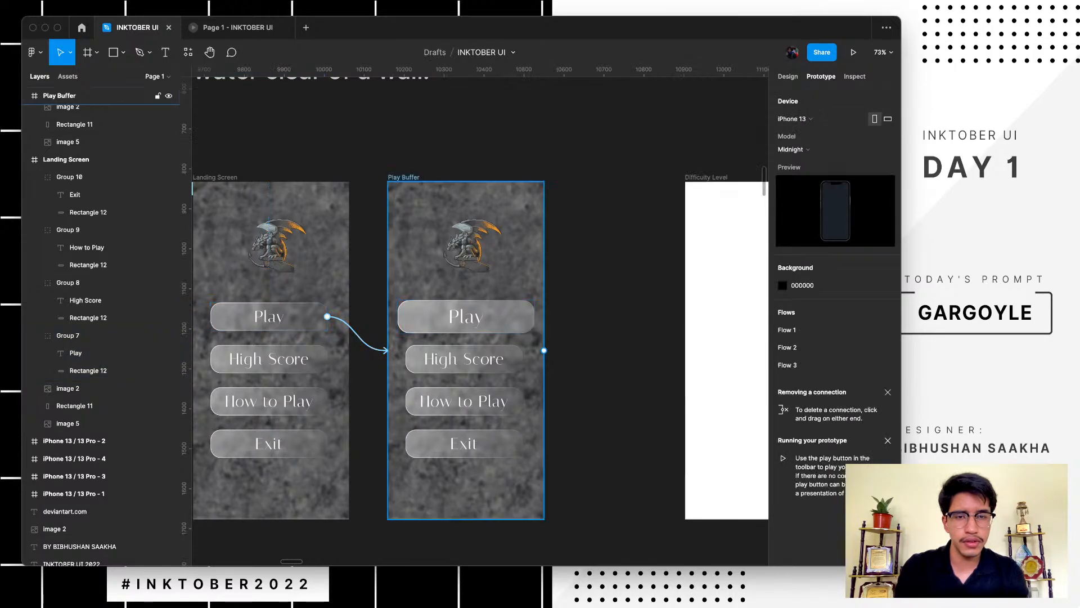
- Connect the Play Buffer frame to the Difficulty Level frame with a Navigate to prototype interaction
left_click(544, 350)
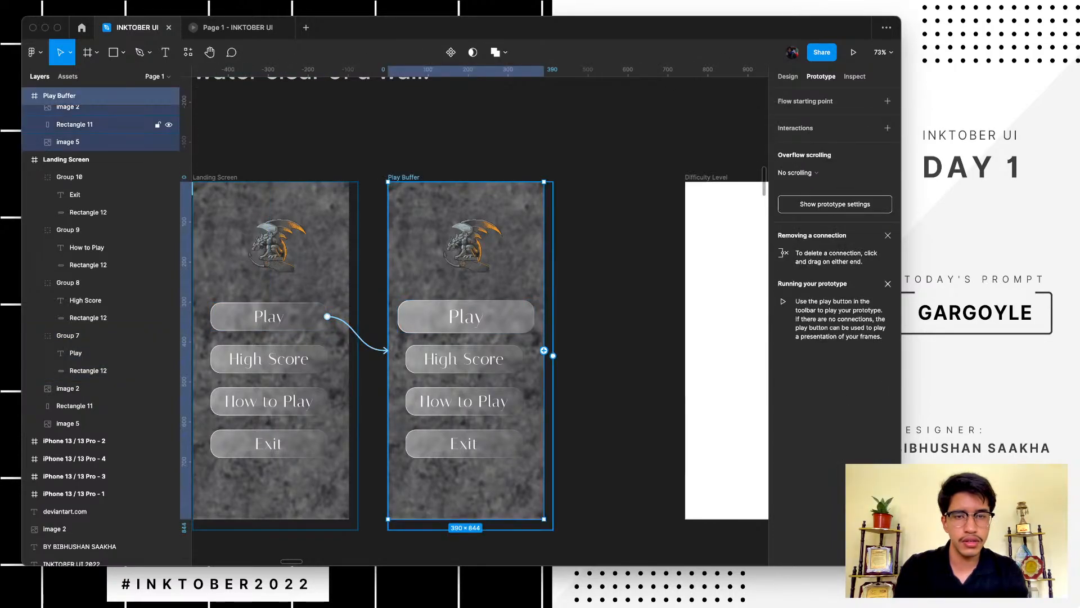
left_click(594, 315)
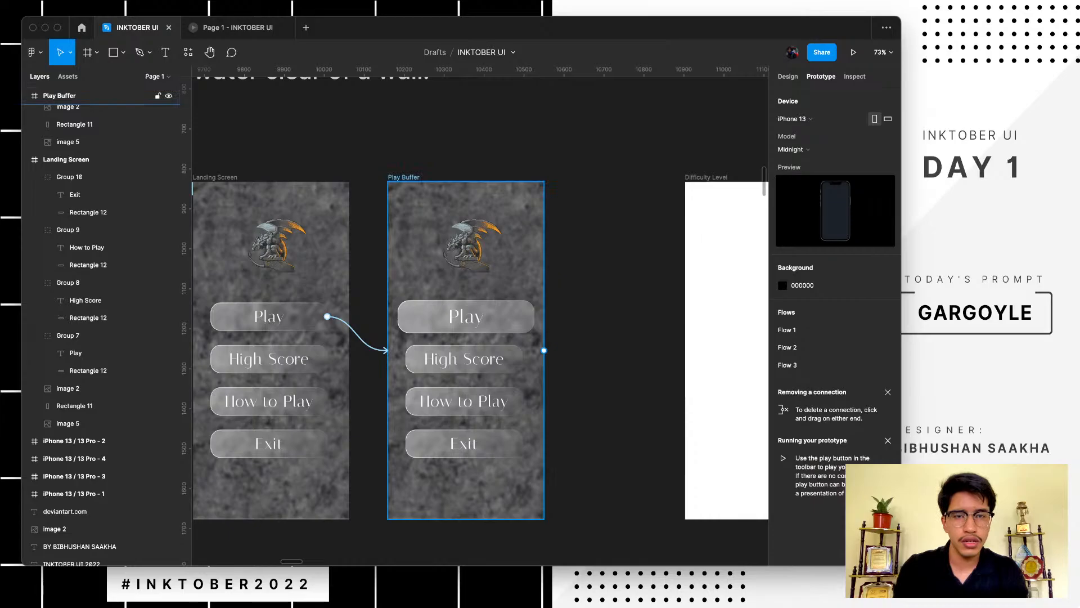
left_click(404, 177)
left_click_drag(544, 350, 687, 350)
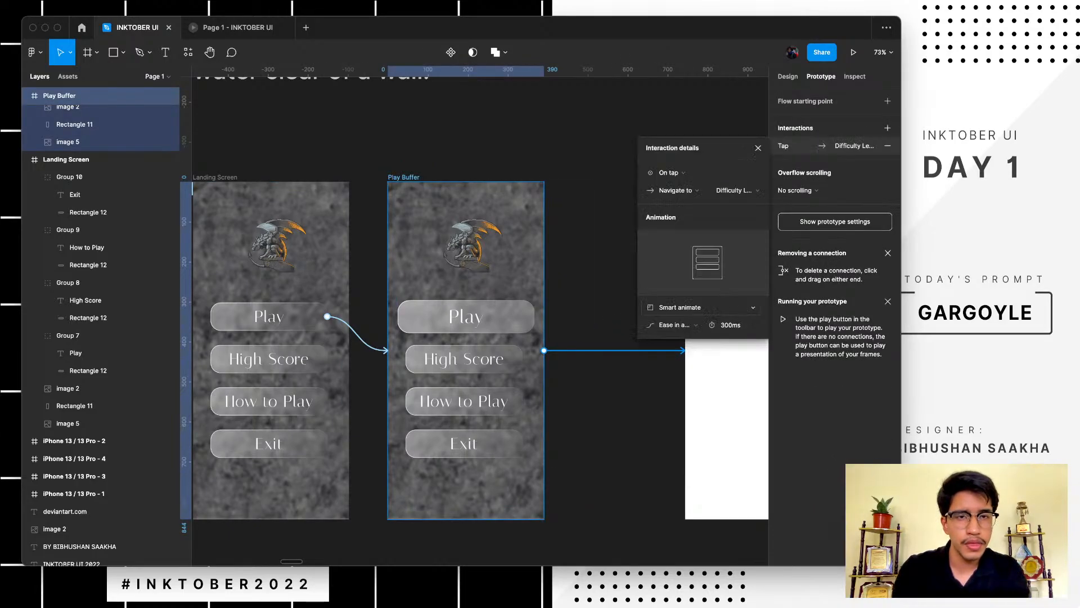
- Set the trigger of the Play Buffer to Difficulty Level connection to After delay, keeping the 800 ms delay
left_click(669, 173)
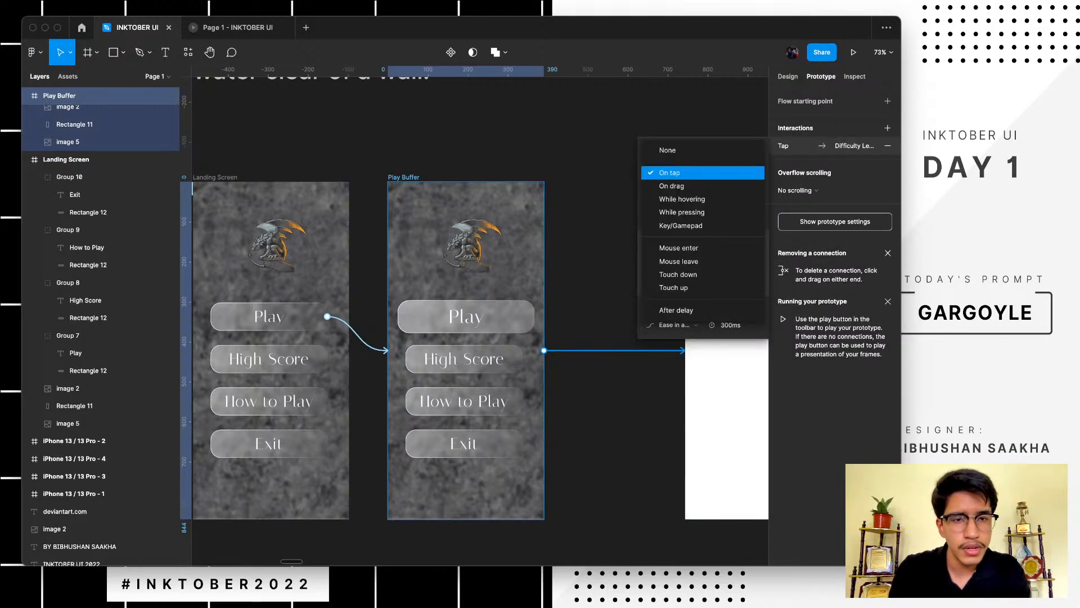
left_click(676, 310)
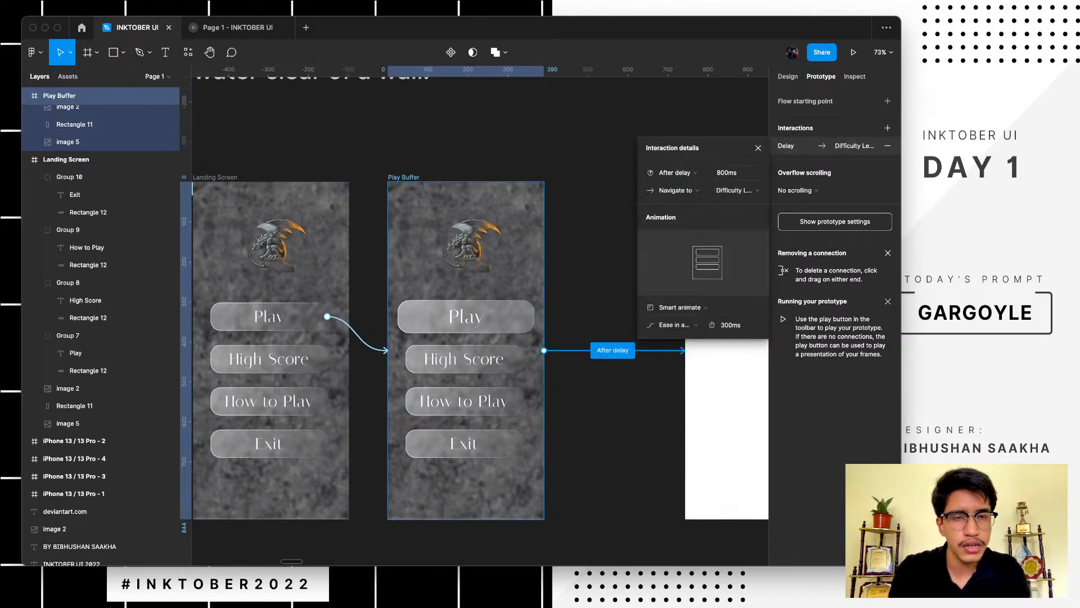
left_click(736, 173)
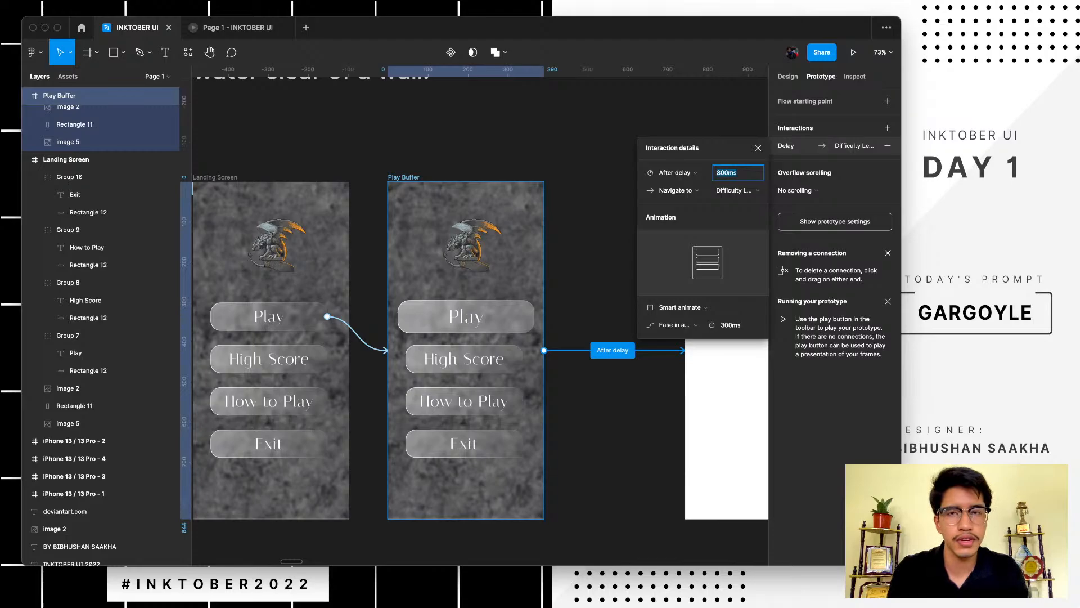
left_click(595, 246)
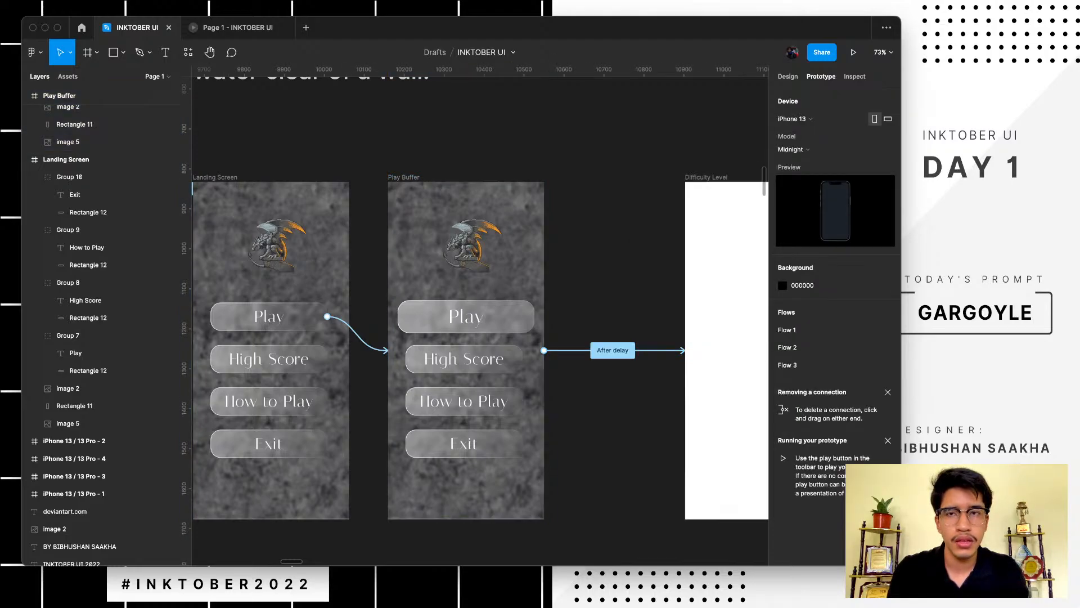
- Close the old prototype preview, run the prototype from the Landing Screen, and return to the design file
left_click(283, 27)
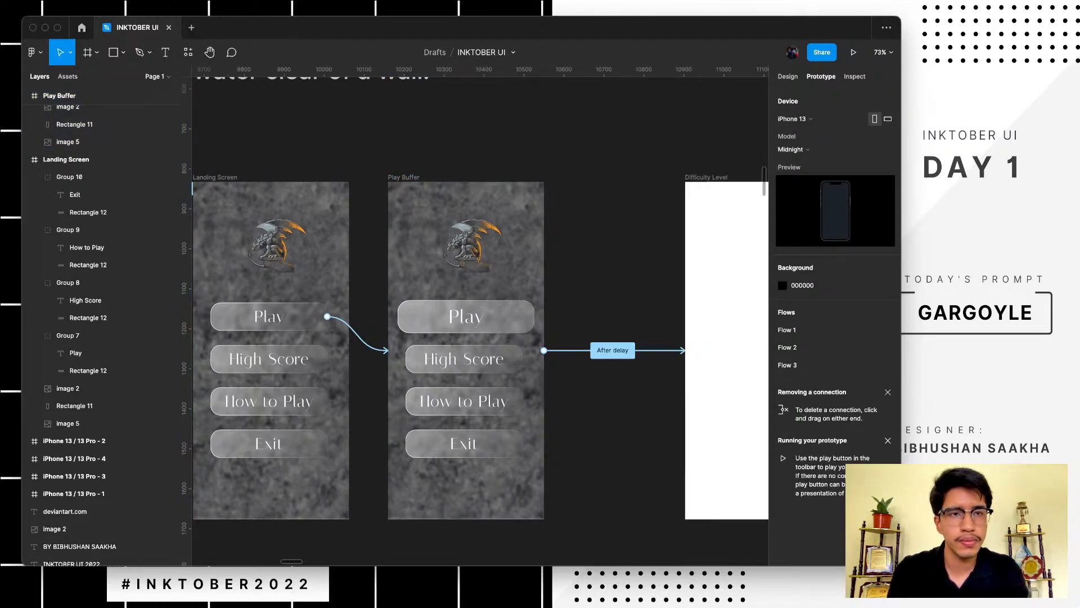
left_click(215, 177)
left_click(854, 52)
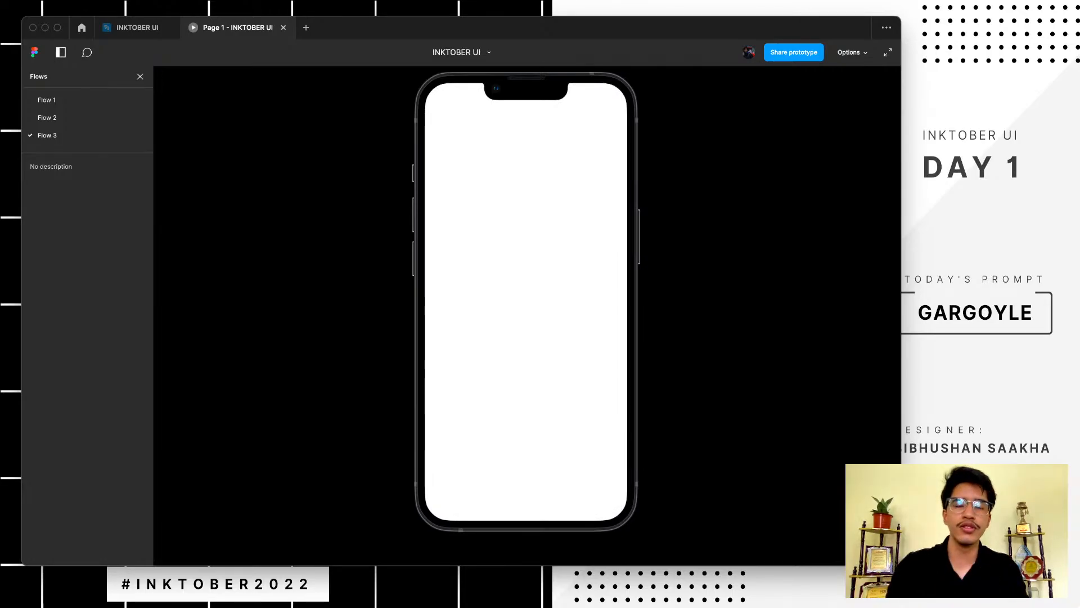
left_click(138, 27)
scroll(478, 337, "right", 3)
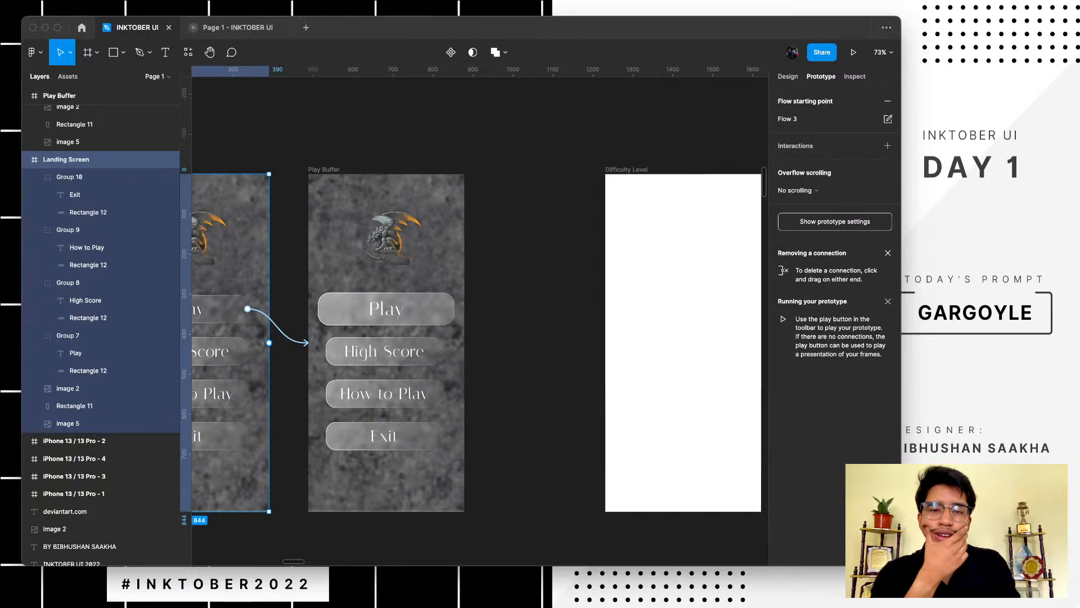
scroll(485, 315, "left", 1)
scroll(474, 315, "left", 3)
scroll(474, 315, "down", 2)
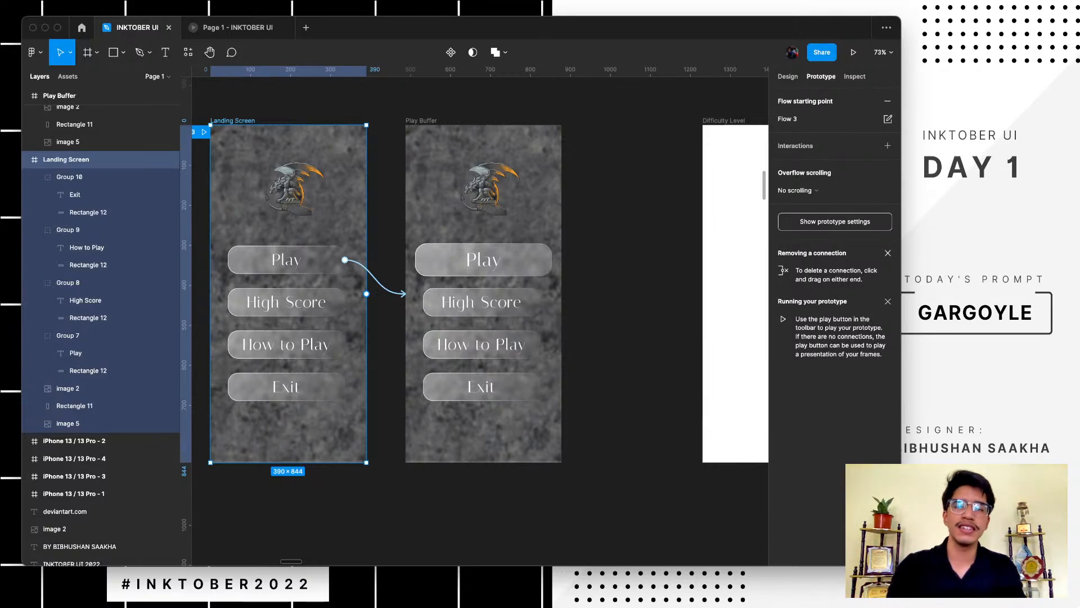
scroll(474, 315, "right", 1)
scroll(475, 315, "up", 1)
scroll(474, 315, "right", 1)
scroll(474, 315, "left", 1)
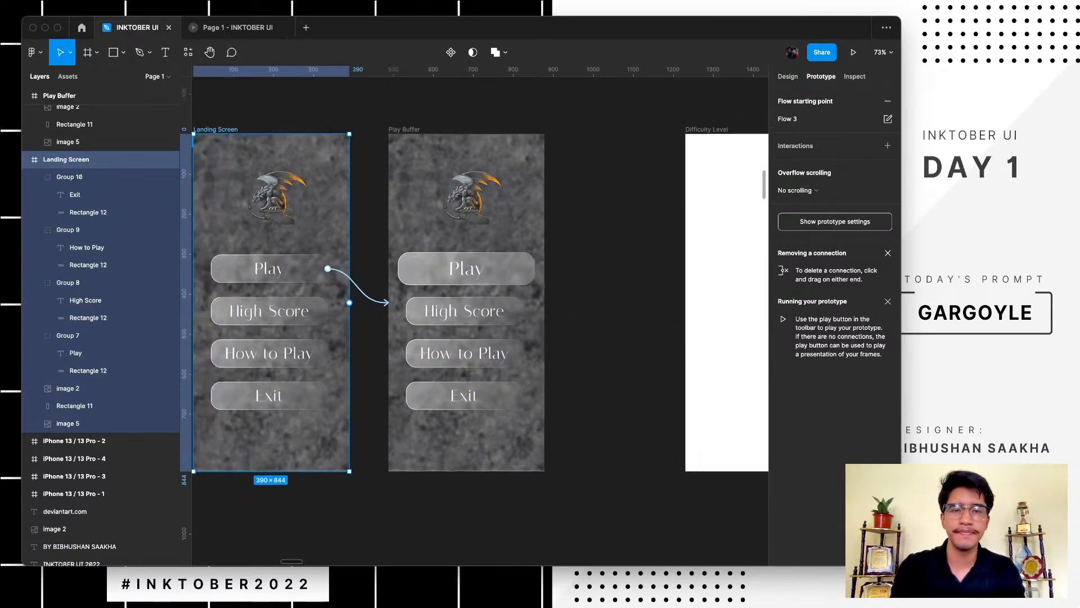
- Move the Difficulty Level frame closer to the Play Buffer frame, leaving a gap of about 200 px between them
left_click(404, 130)
scroll(474, 304, "right", 7)
scroll(474, 304, "up", 1)
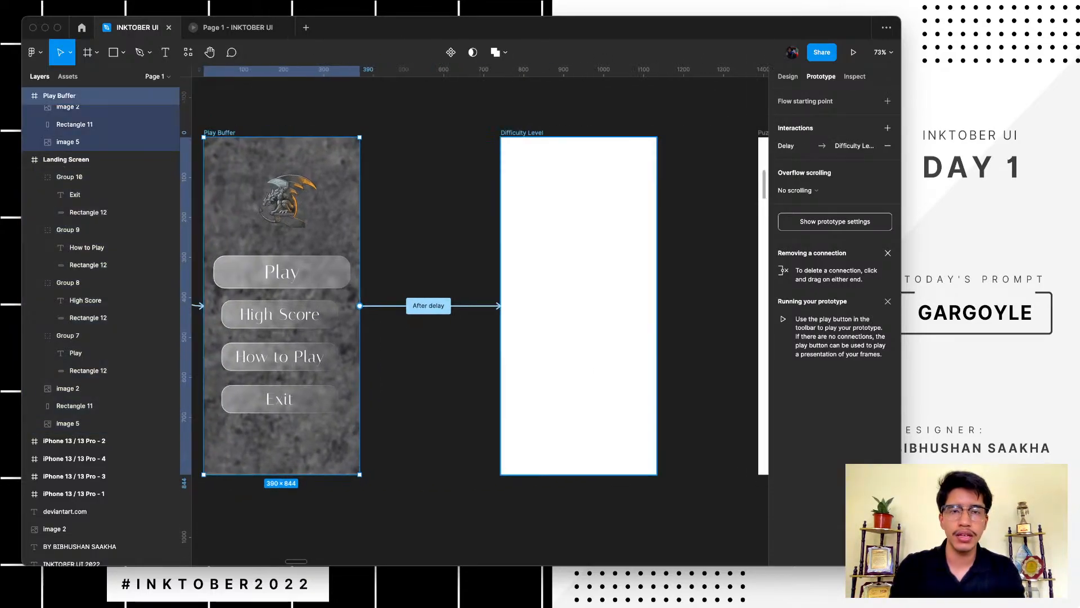
left_click_drag(570, 307, 510, 307)
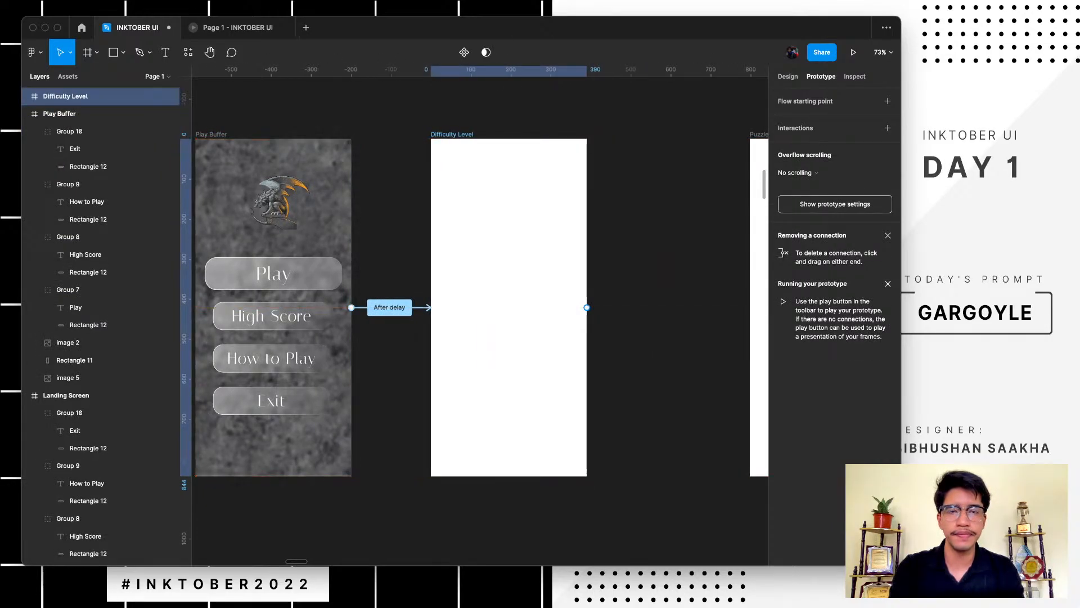
scroll(501, 181, "up", 5)
scroll(499, 179, "down", 5)
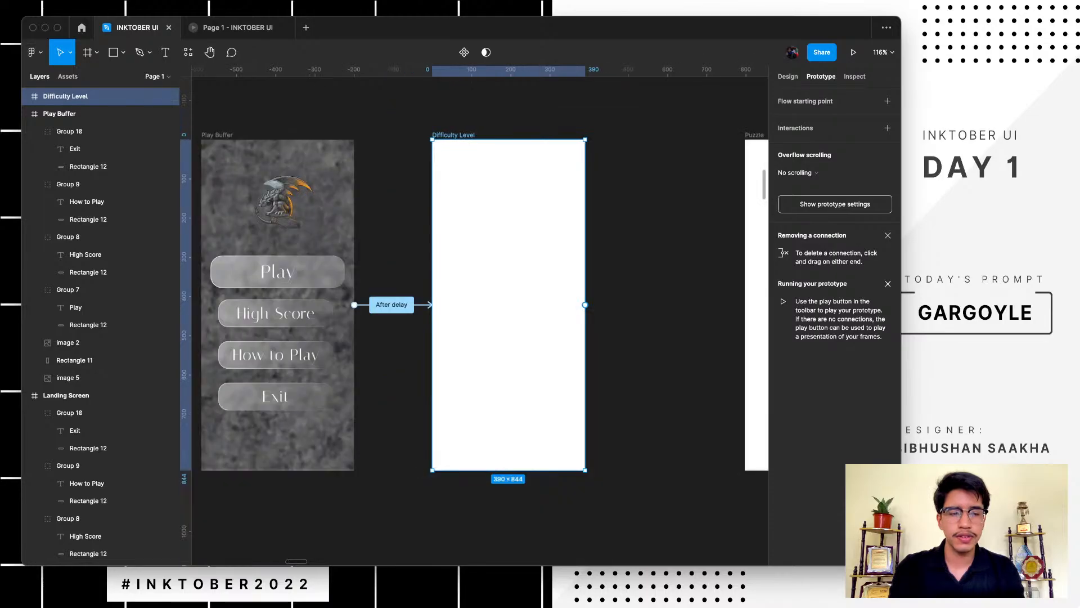
scroll(499, 179, "up", 1)
scroll(499, 179, "left", 4)
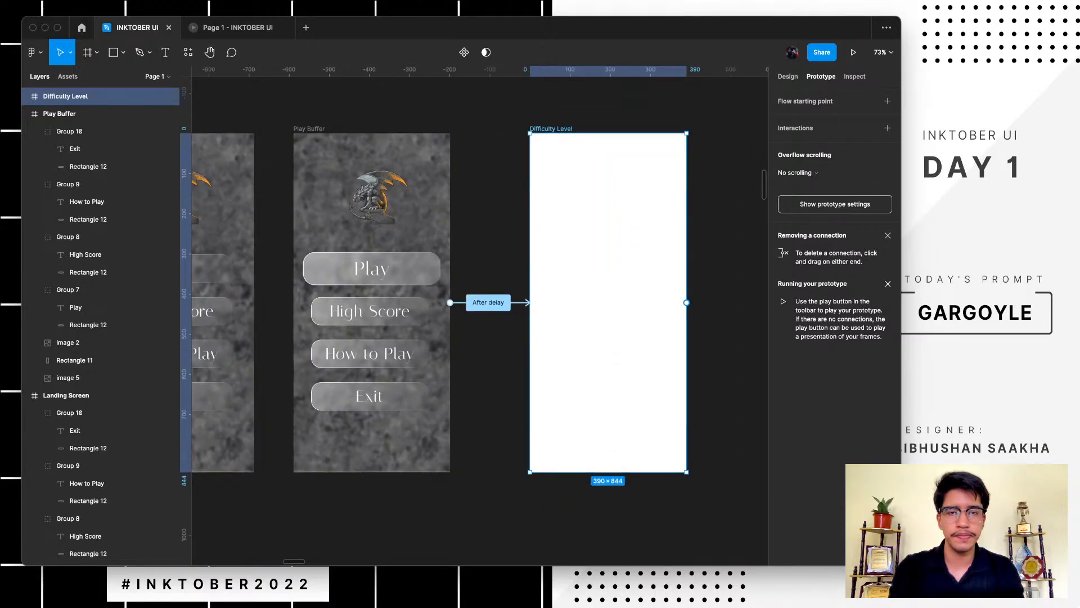
scroll(473, 303, "right", 2)
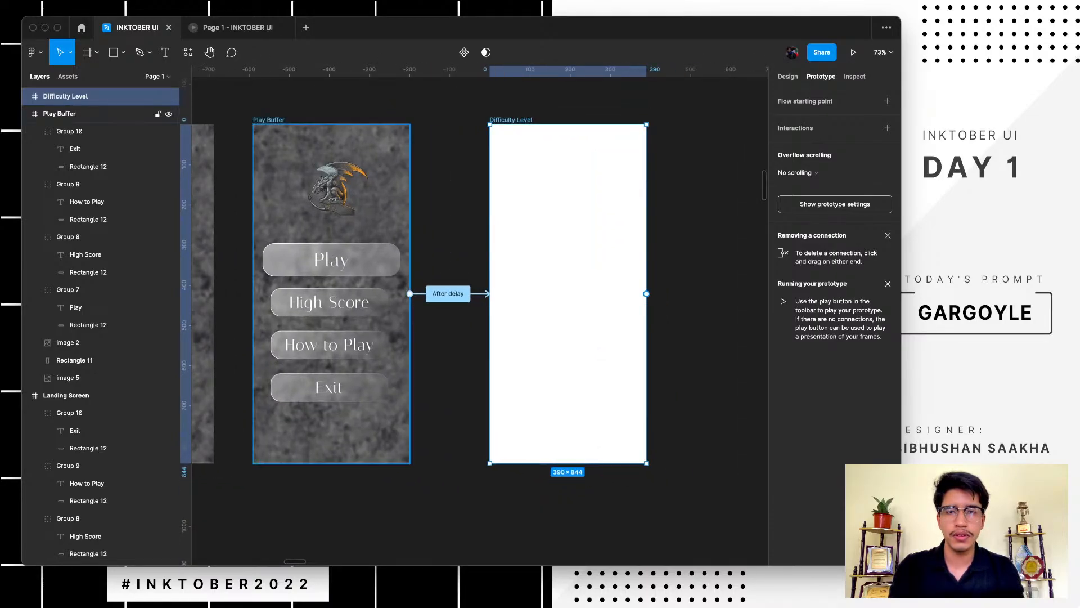
- Copy the gargoyle image, Rectangle 11 and the stone background image from Play Buffer into the Difficulty Level frame
left_click(84, 114)
left_click(84, 342)
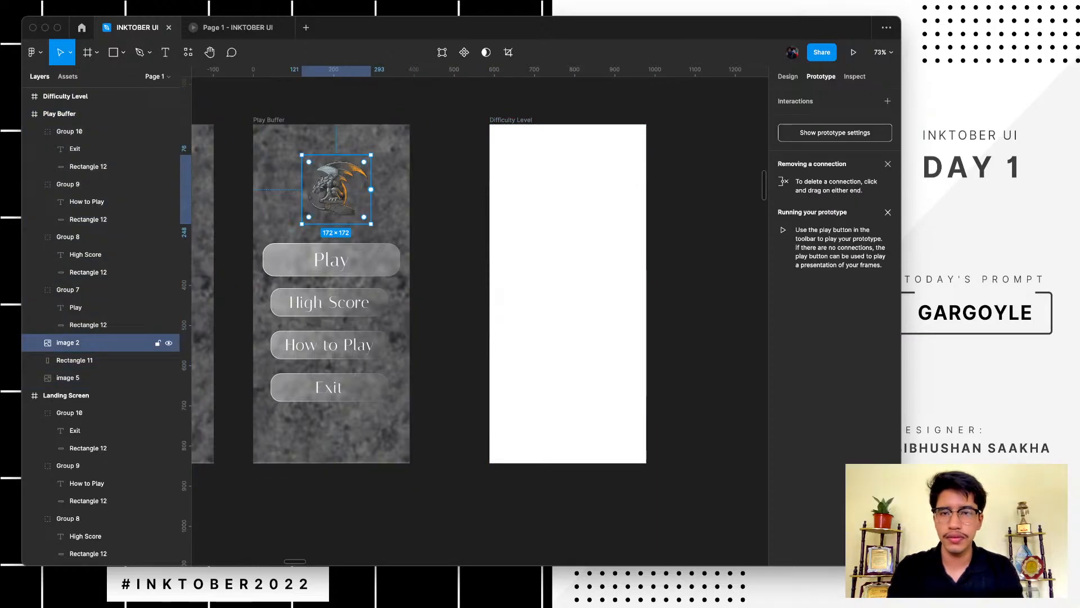
left_click(268, 120)
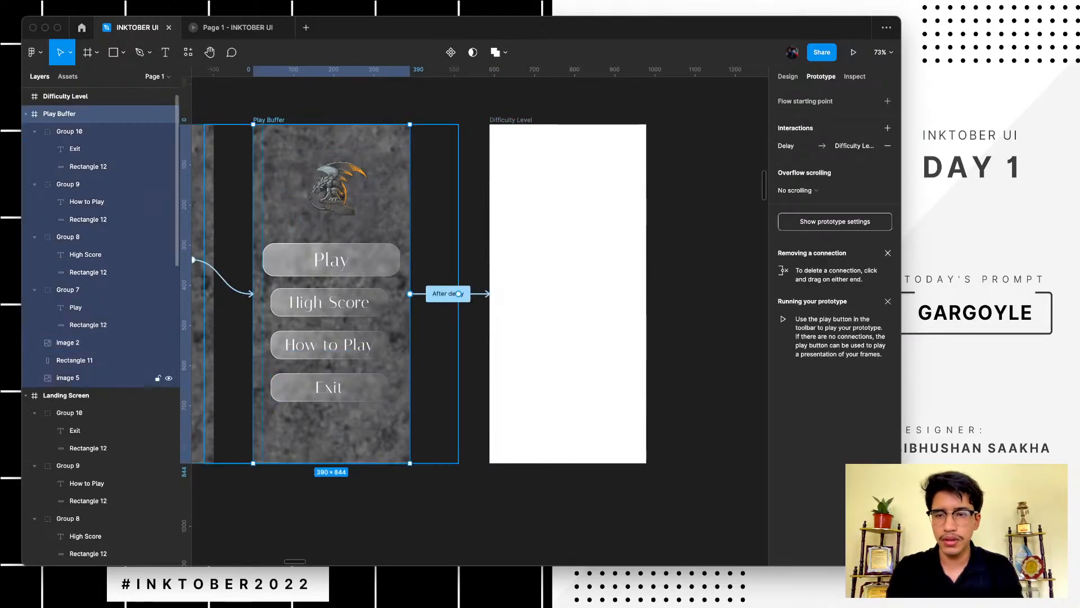
left_click(459, 293)
left_click(75, 360, "shift")
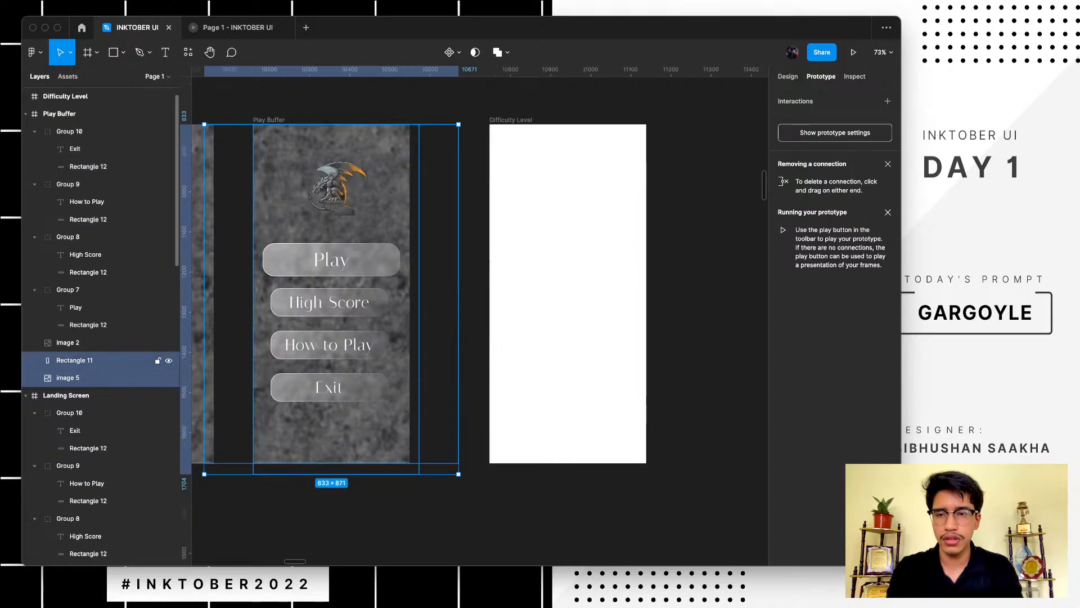
left_click(74, 343)
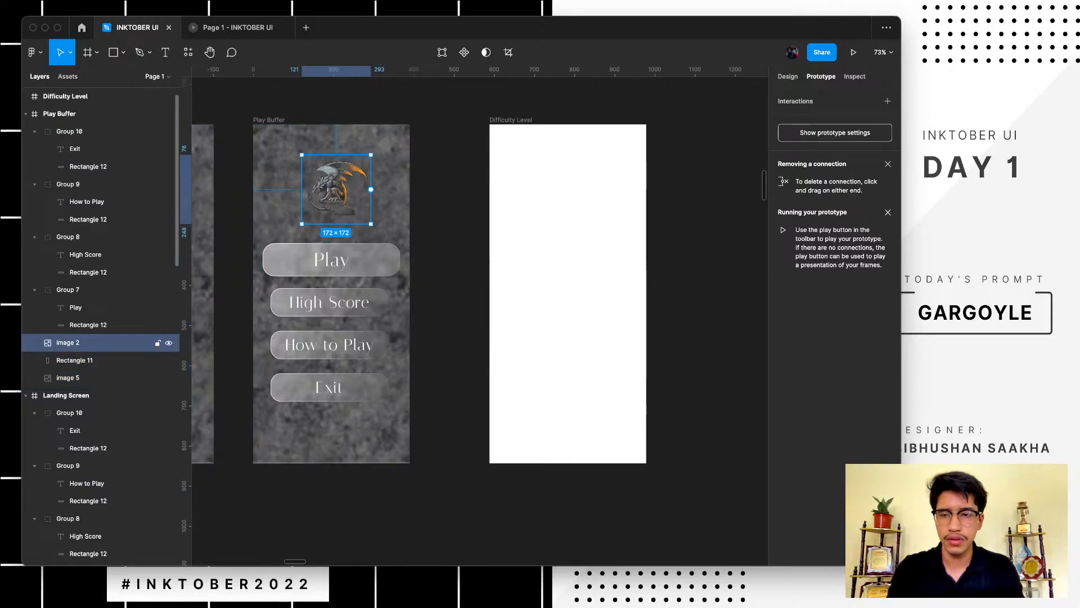
left_click(75, 378)
left_click(75, 343, "shift")
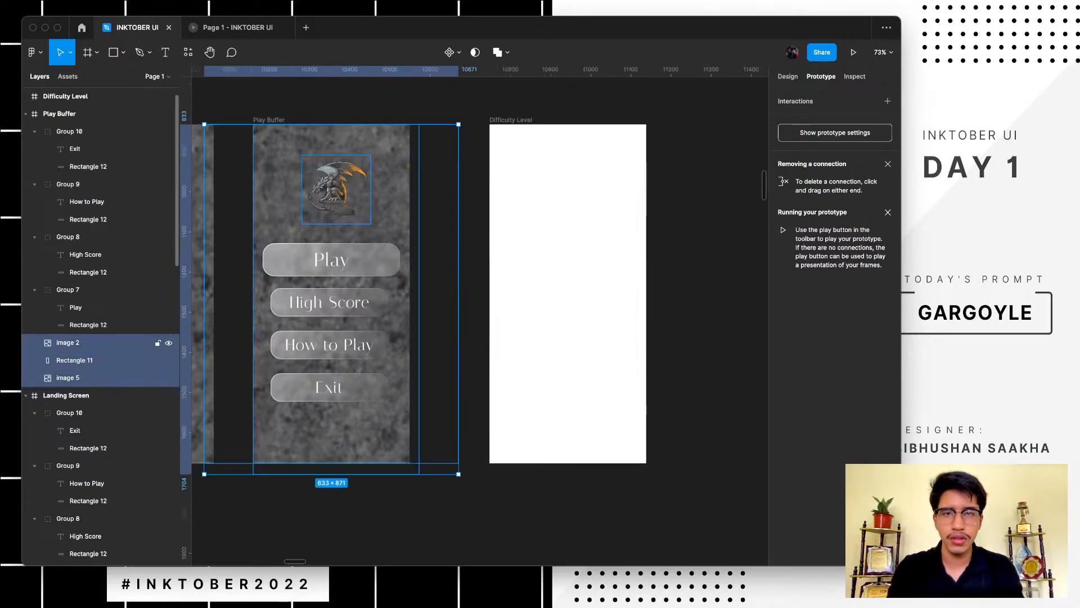
left_click(568, 293)
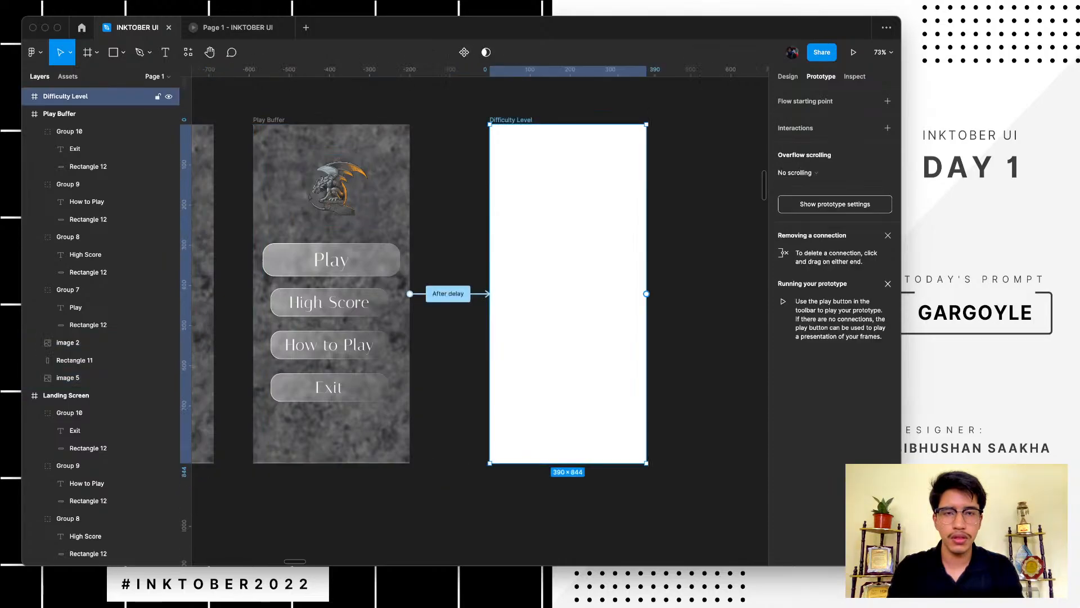
key("ctrl+v")
key("Escape")
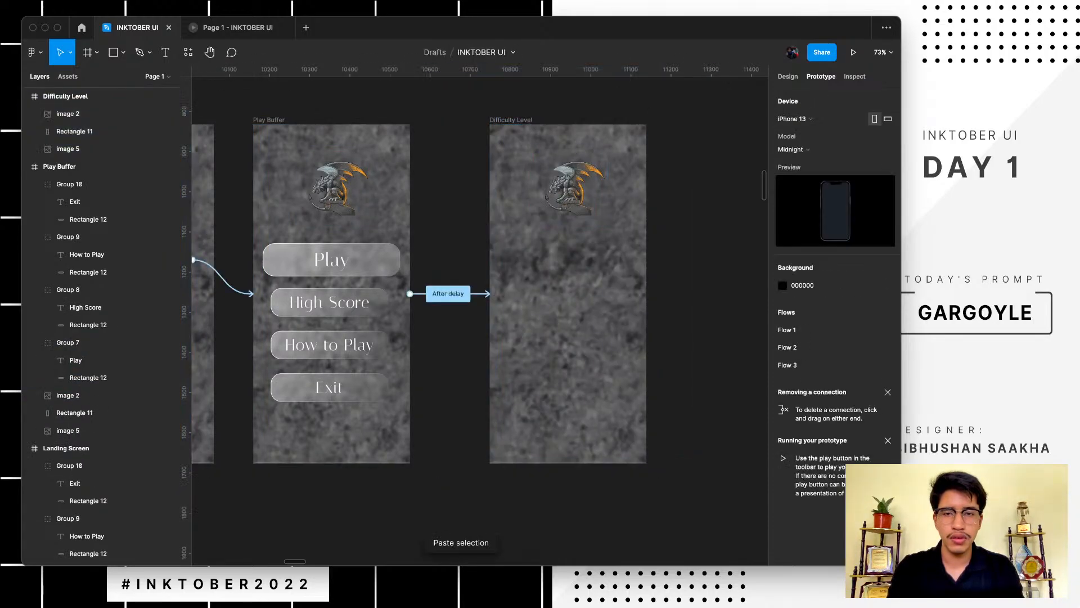
- Copy the Landing Screen's Play, High Score and How to Play buttons into the Difficulty Level frame and delete the copied Play button's prototype connection
scroll(337, 260, "left", 4)
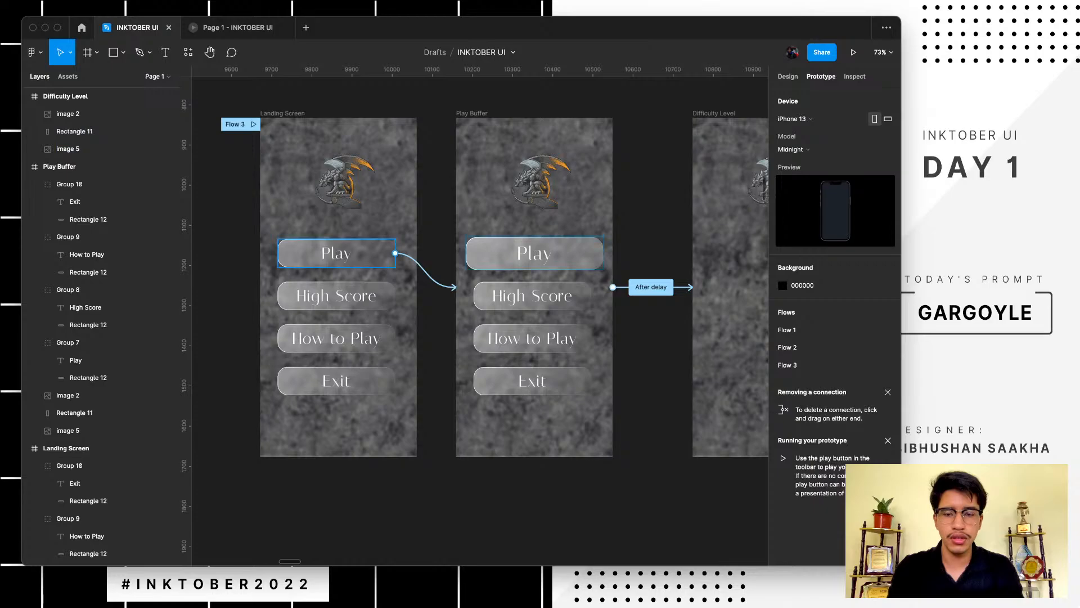
left_click(336, 253)
left_click(337, 296, "shift")
left_click(337, 339, "shift")
scroll(337, 338, "right", 1)
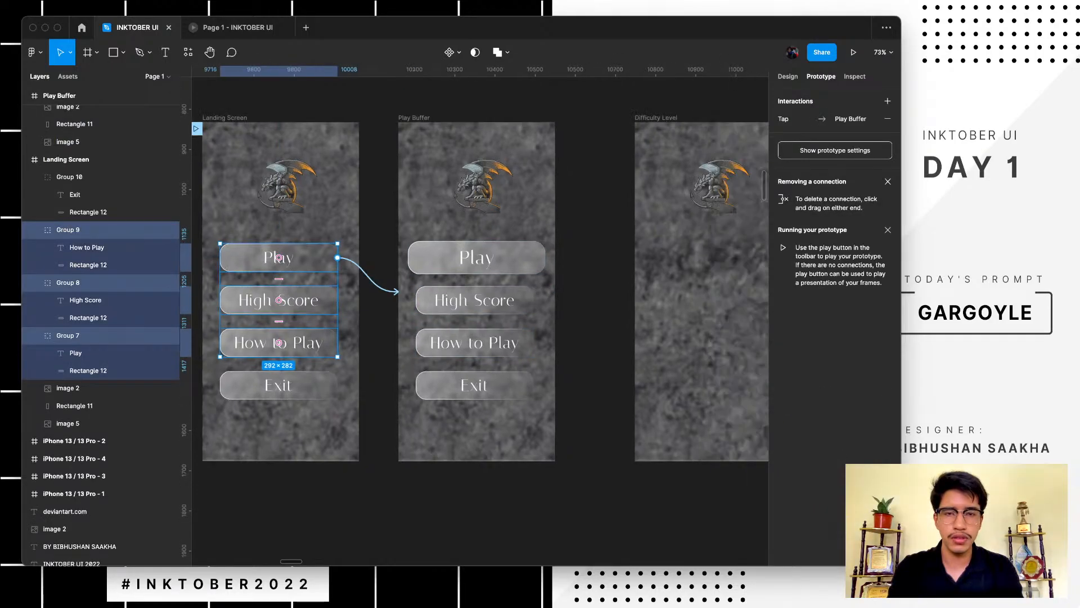
scroll(405, 320, "right", 3)
left_click(549, 382)
key("super+v")
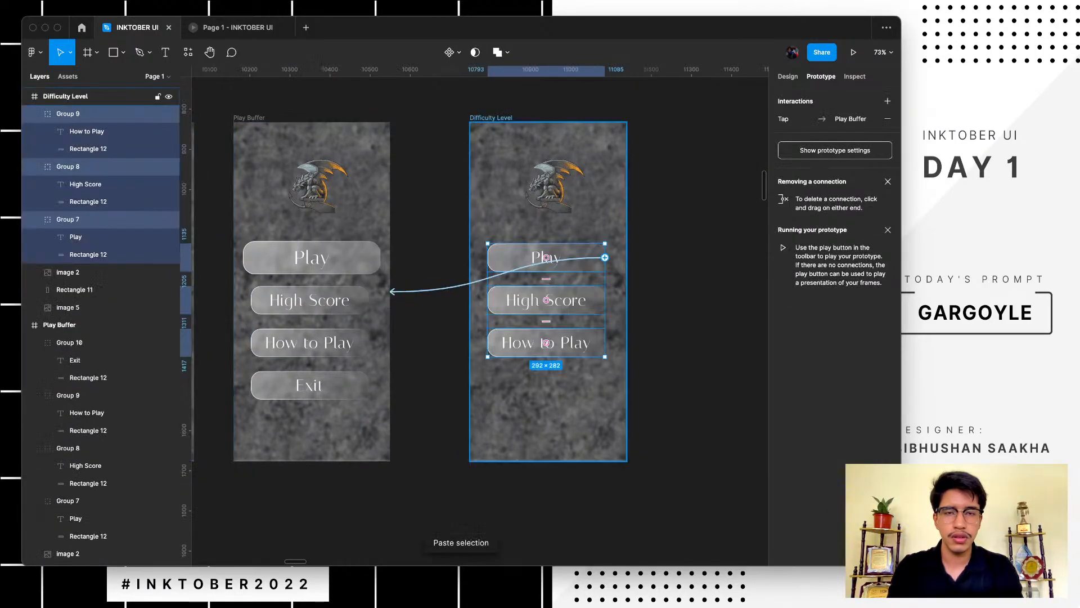
left_click(430, 288)
key("Delete")
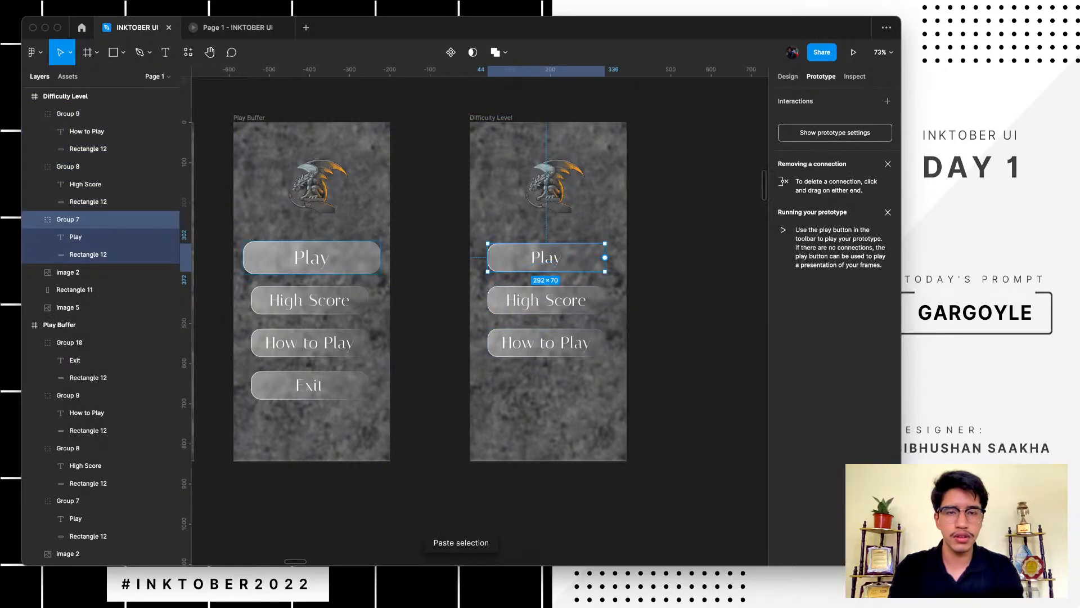
- Change the Play button's label in the Difficulty Level frame to "Easy"
left_click(787, 77)
scroll(554, 254, "up", 5)
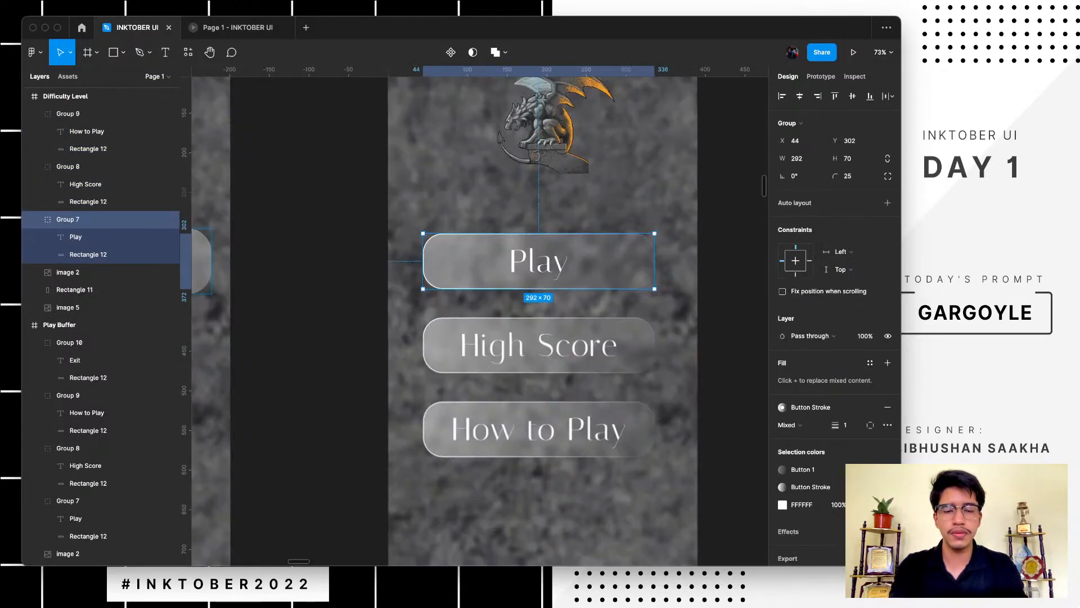
double_click(539, 262)
double_click(538, 262)
type("E")
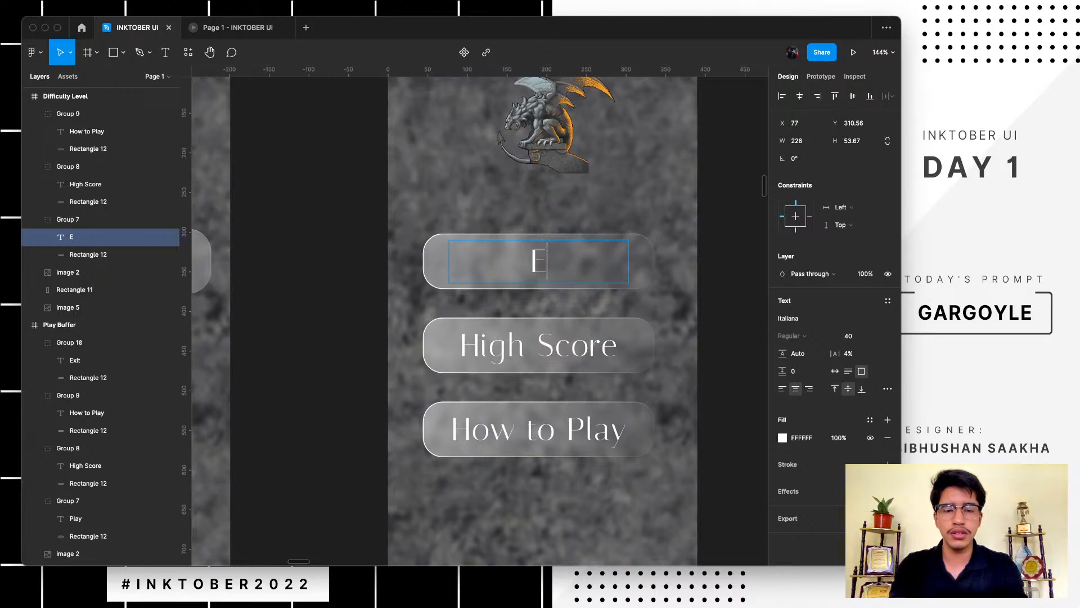
type("sy")
key("BackSpace")
key("BackSpace")
type("ay")
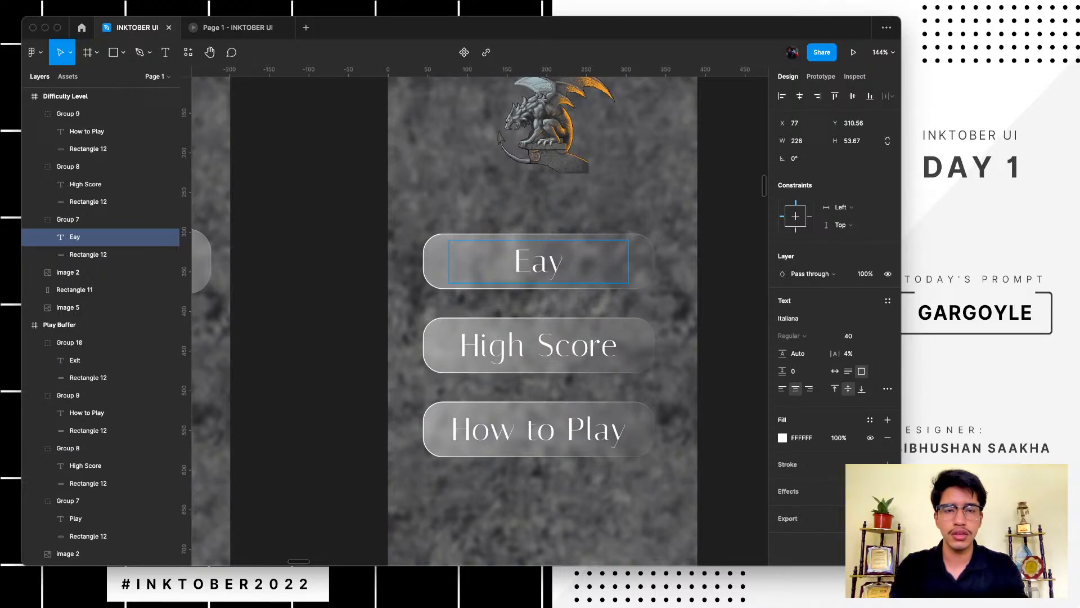
key("BackSpace")
type("sy")
- Change the High Score and How to Play labels in the Difficulty Level frame to "Medium" and "Hard"
double_click(538, 345)
double_click(539, 345)
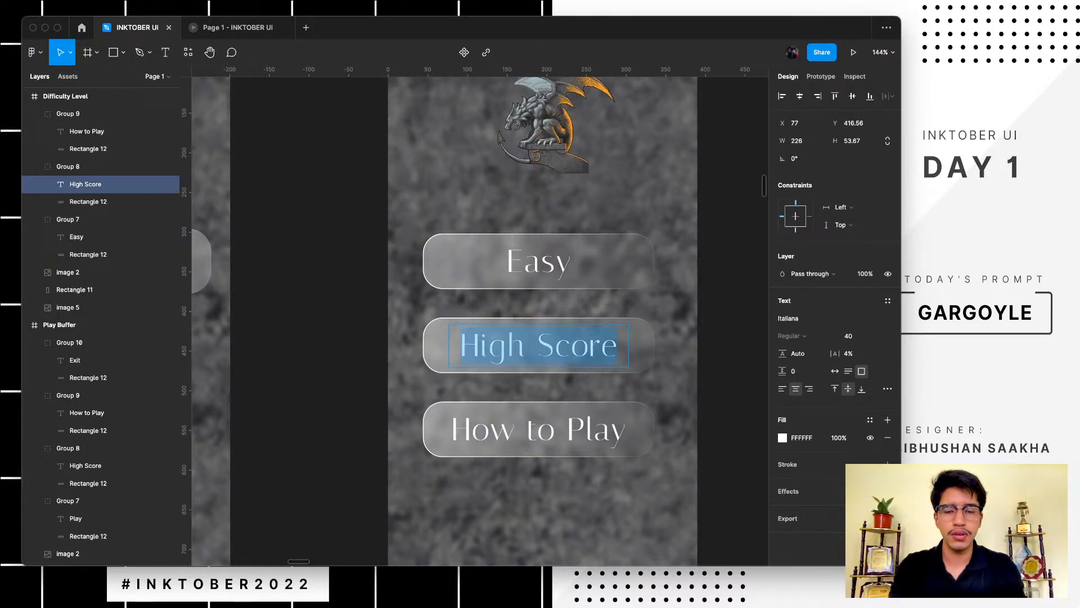
type("Medium")
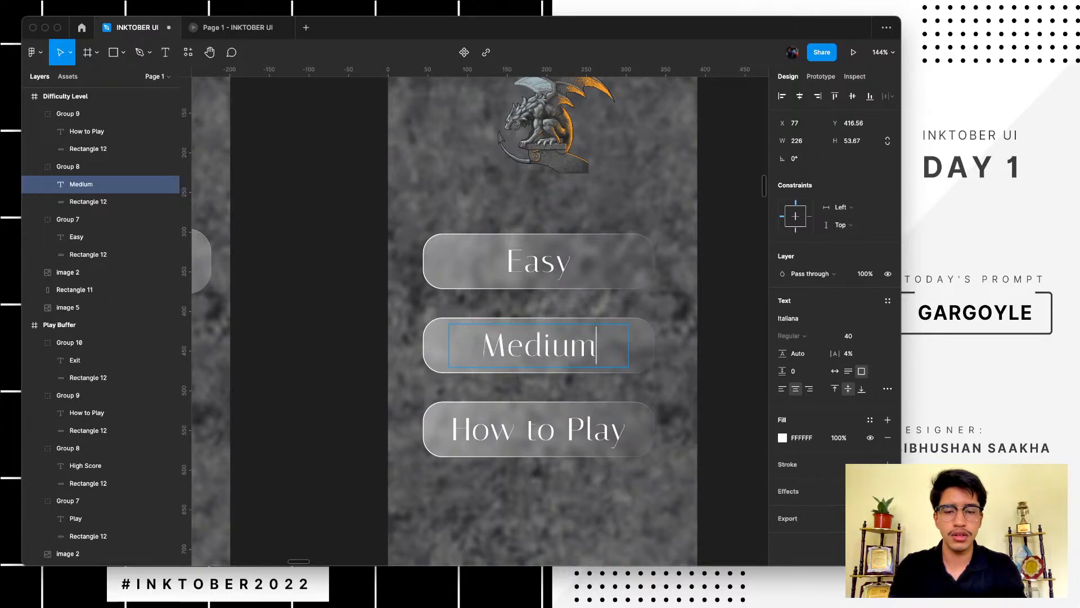
double_click(538, 429)
type("Hard")
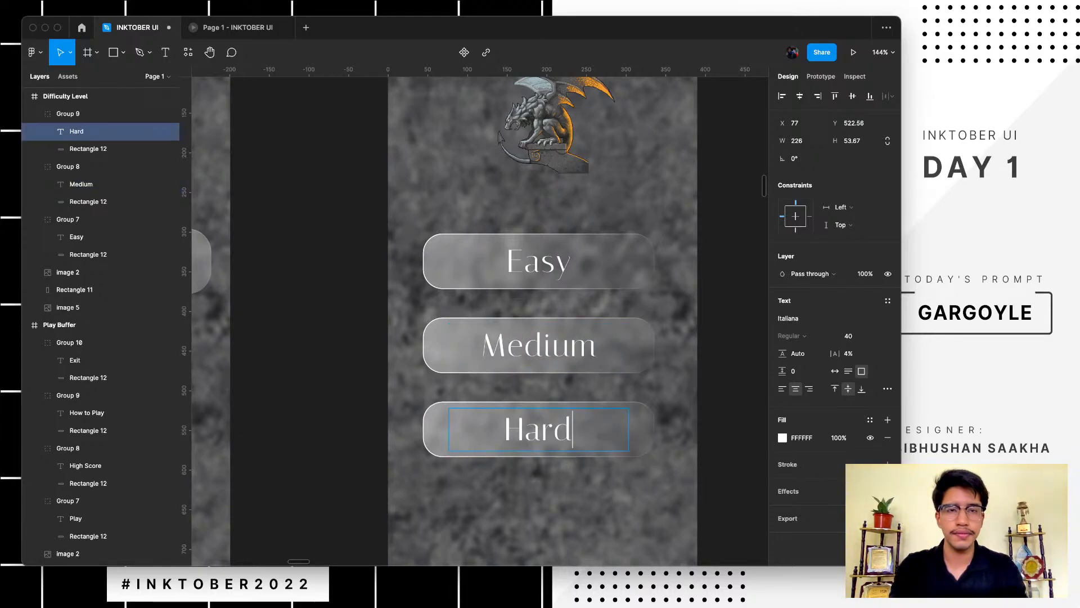
key("Escape")
scroll(708, 373, "down", 4)
scroll(707, 373, "right", 3)
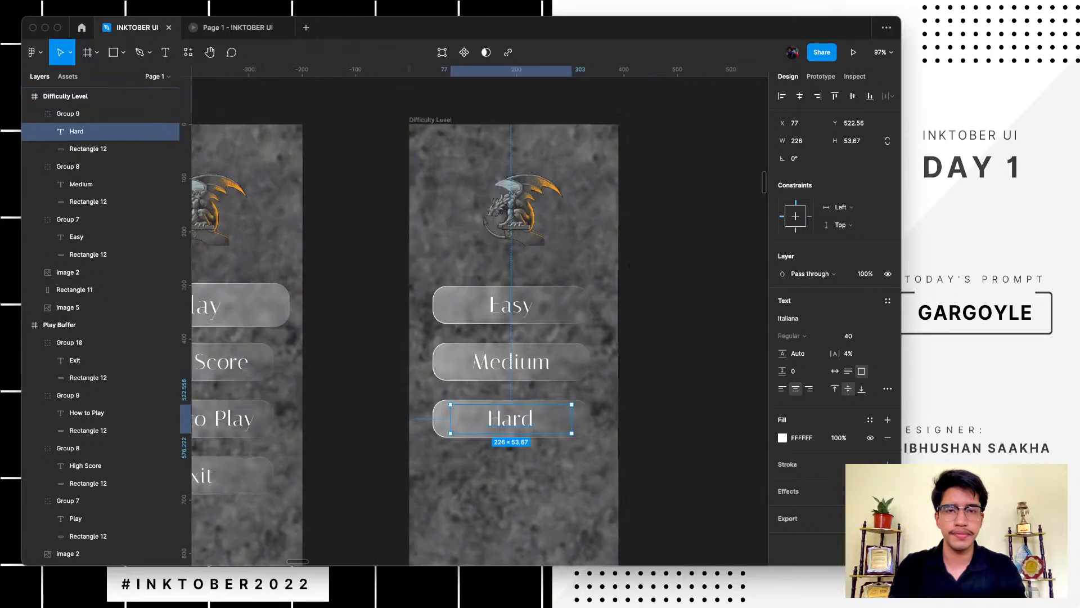
left_click(707, 372)
- Copy the Exit button from the Play Buffer frame to the same position below Hard in the Difficulty Level frame
scroll(680, 380, "down", 5)
scroll(680, 380, "up", 6)
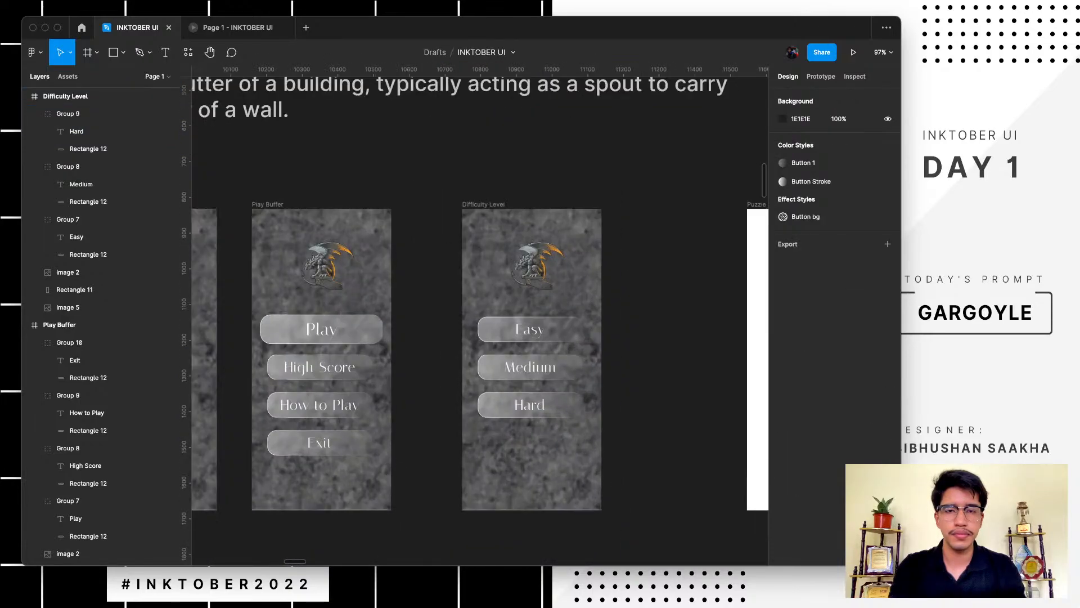
scroll(697, 391, "down", 4)
scroll(697, 391, "right", 4)
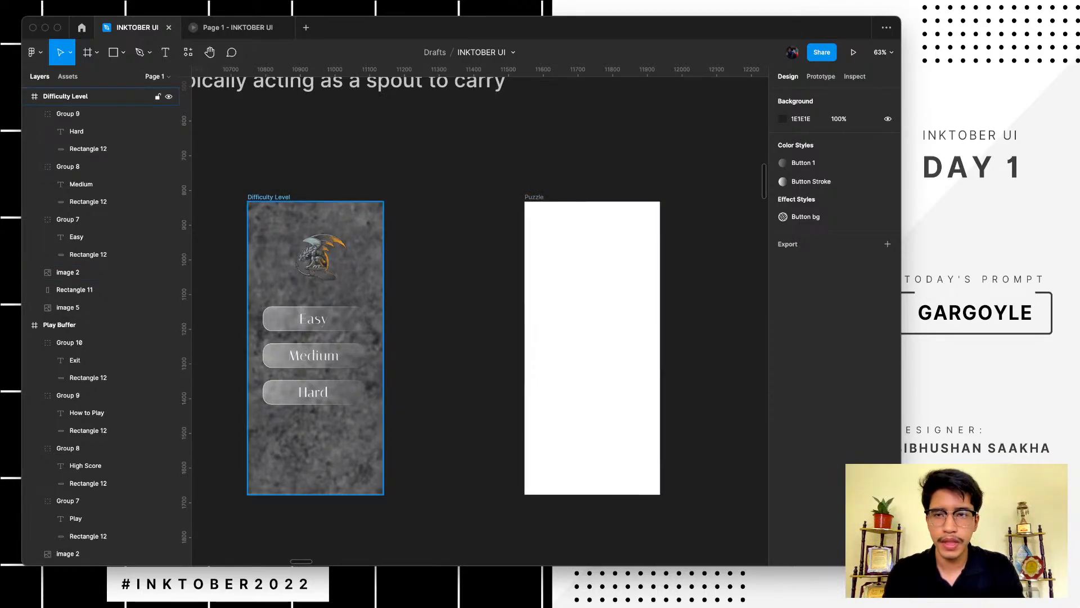
left_click(269, 197)
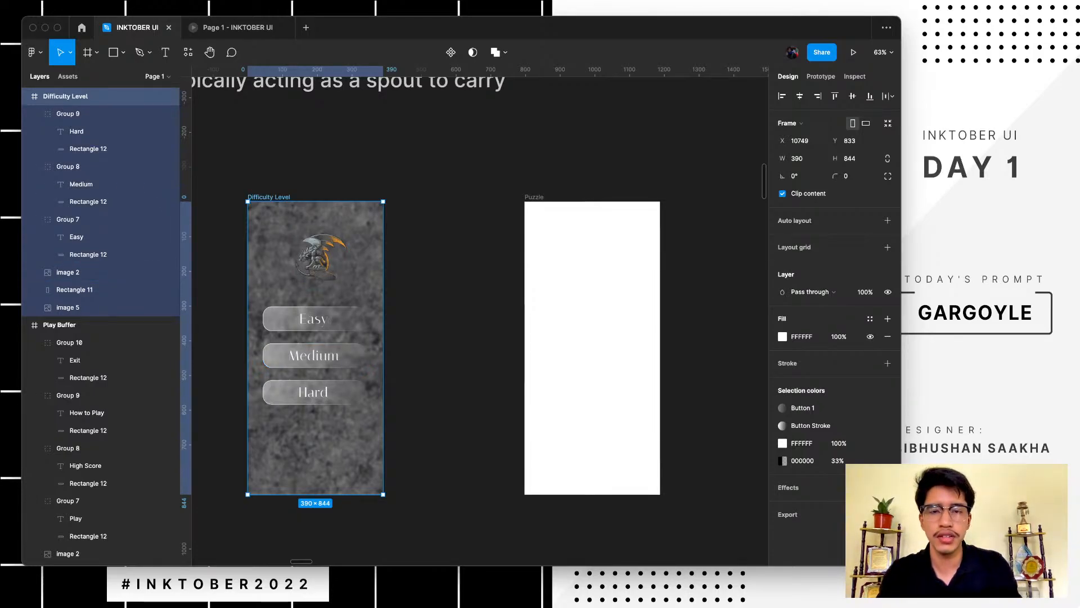
scroll(479, 321, "left", 2)
scroll(459, 295, "left", 2)
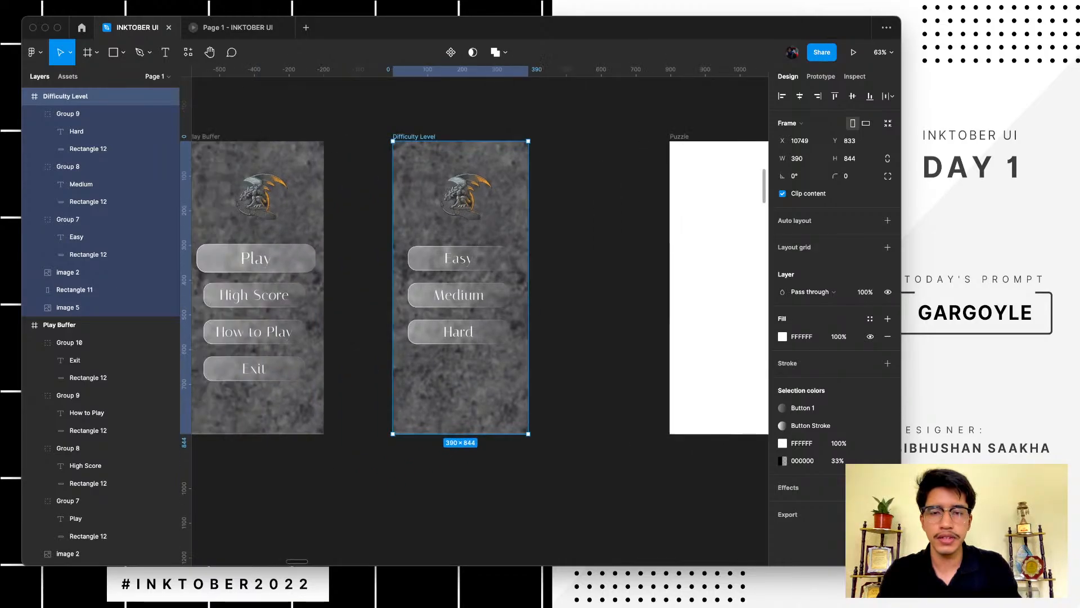
left_click(257, 368)
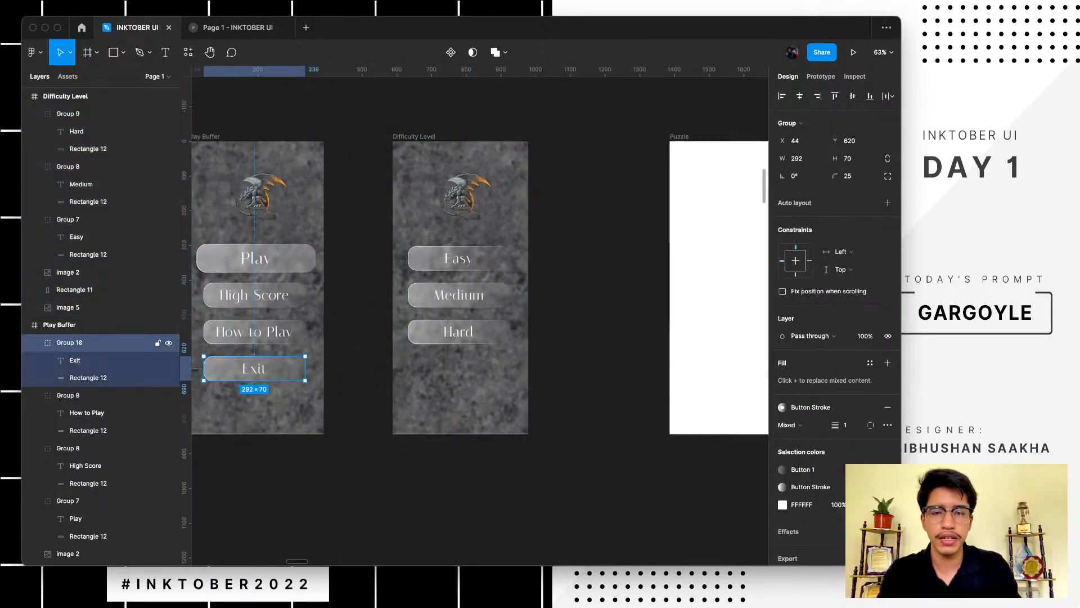
left_click_drag(257, 369, 459, 368)
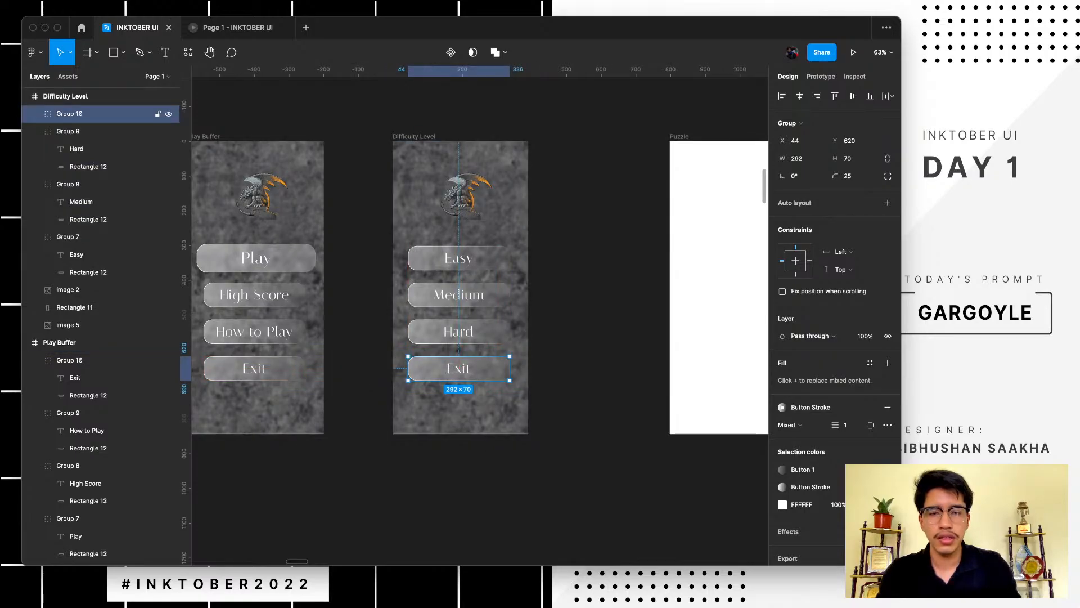
- Change the copied Exit button's label in the Difficulty Level frame to "Back"
double_click(459, 368)
type("Back")
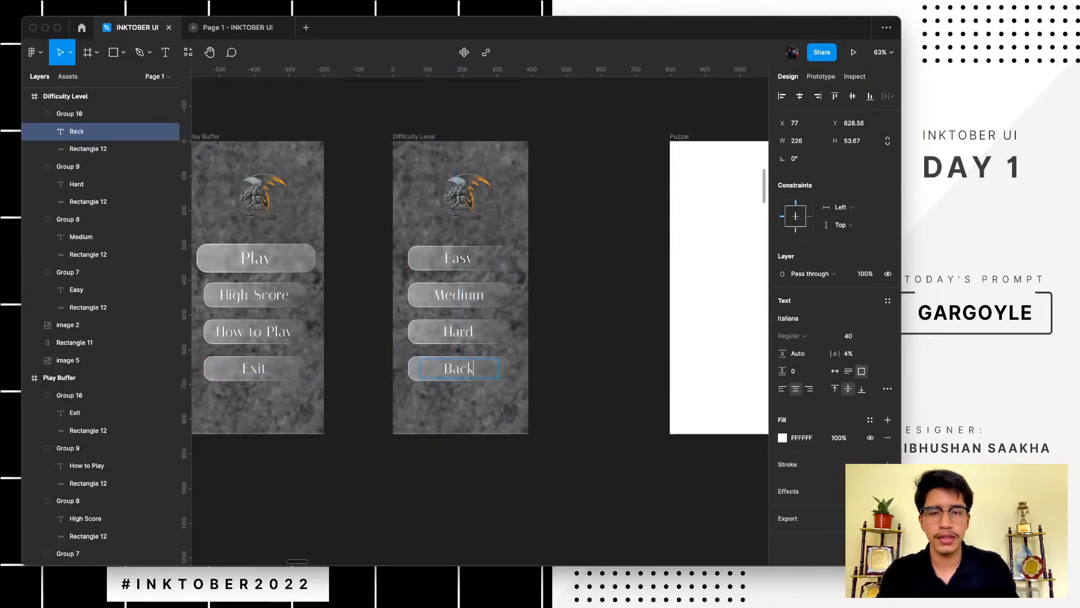
key("Escape")
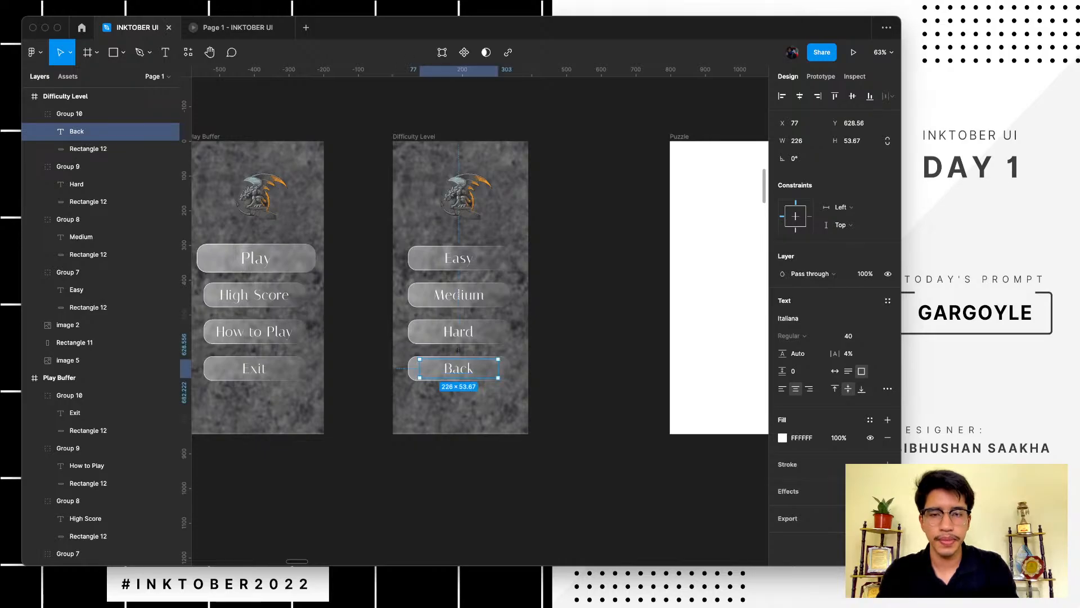
key("Escape")
- Add a prototype connection from the Difficulty Level frame's Back button group to the Landing Screen frame
left_click(458, 368)
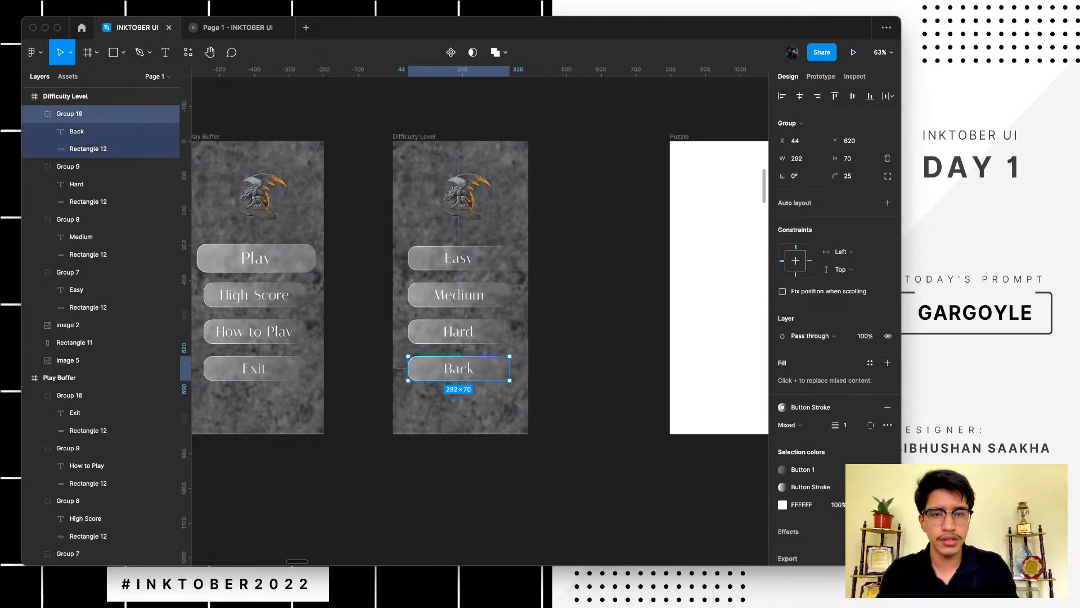
key("shift+e")
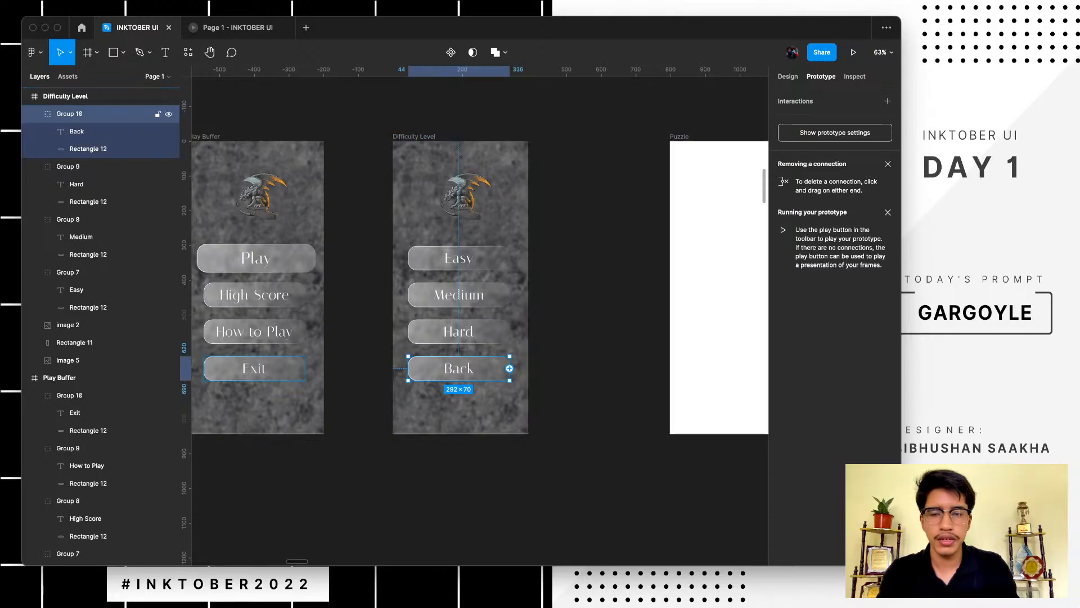
left_click_drag(510, 369, 299, 287)
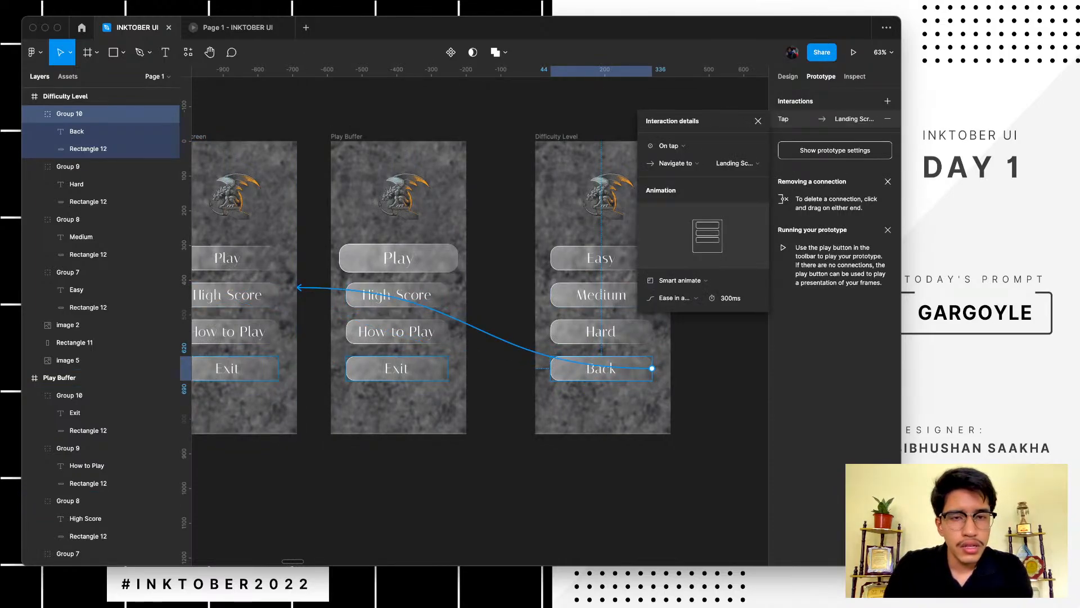
left_click(610, 483)
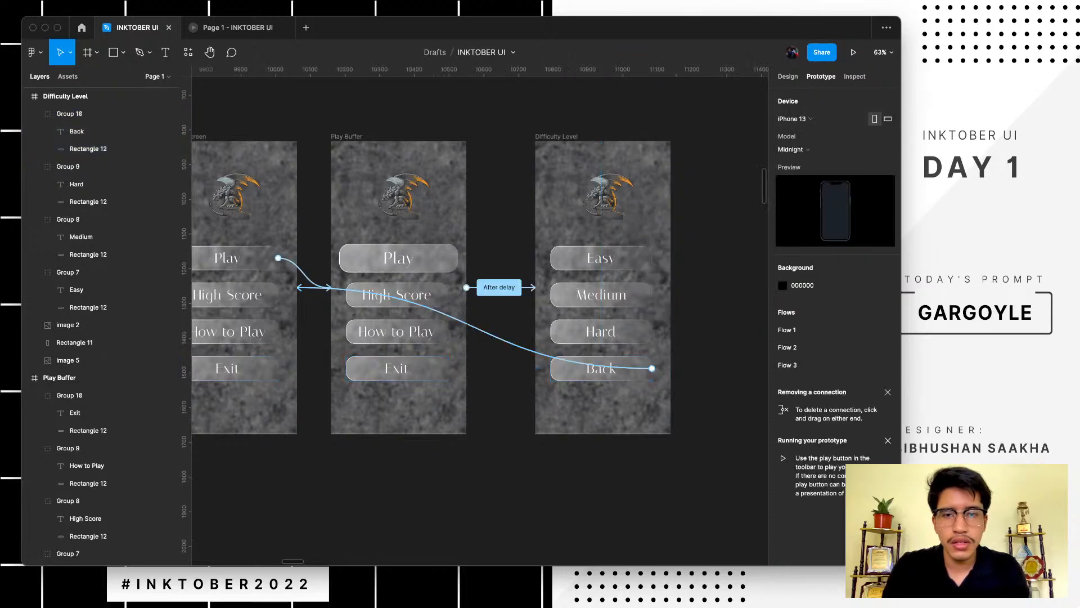
- Test the Back and Play buttons in the prototype preview, and return to the design file
left_click(238, 27)
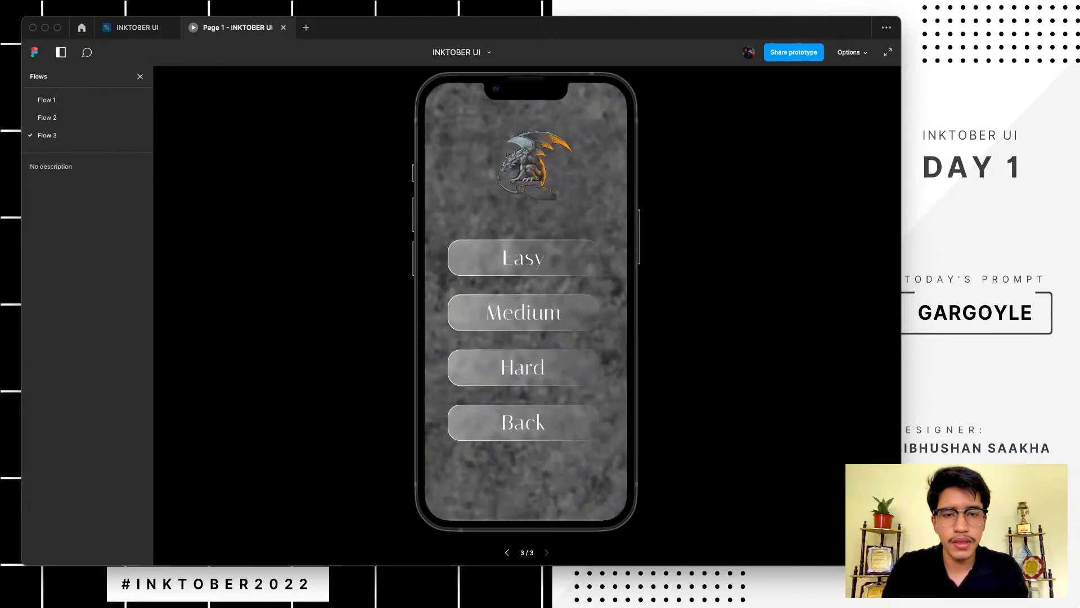
left_click(523, 423)
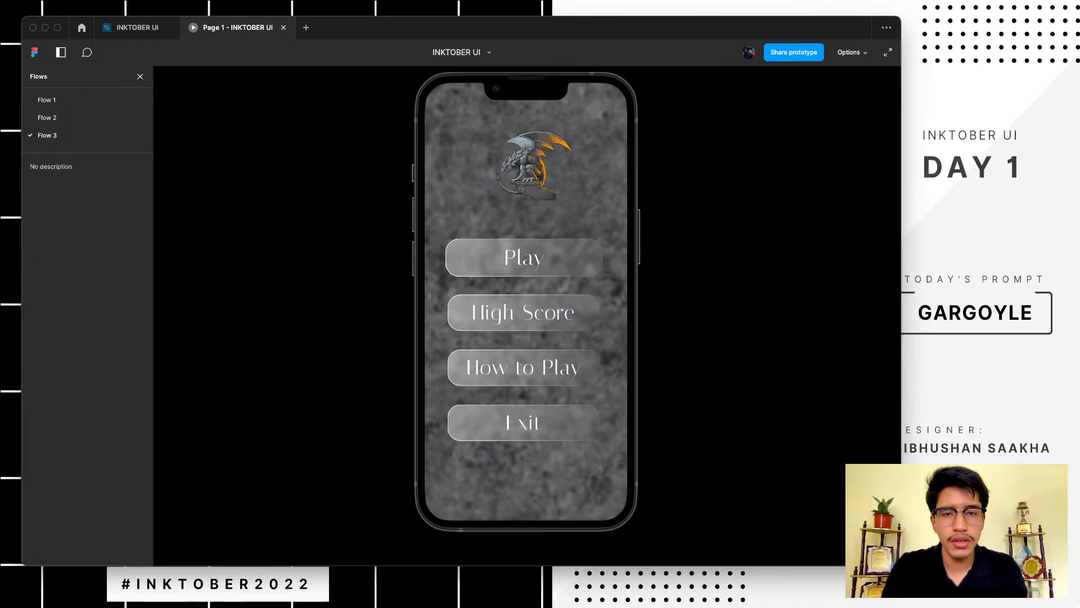
left_click(523, 258)
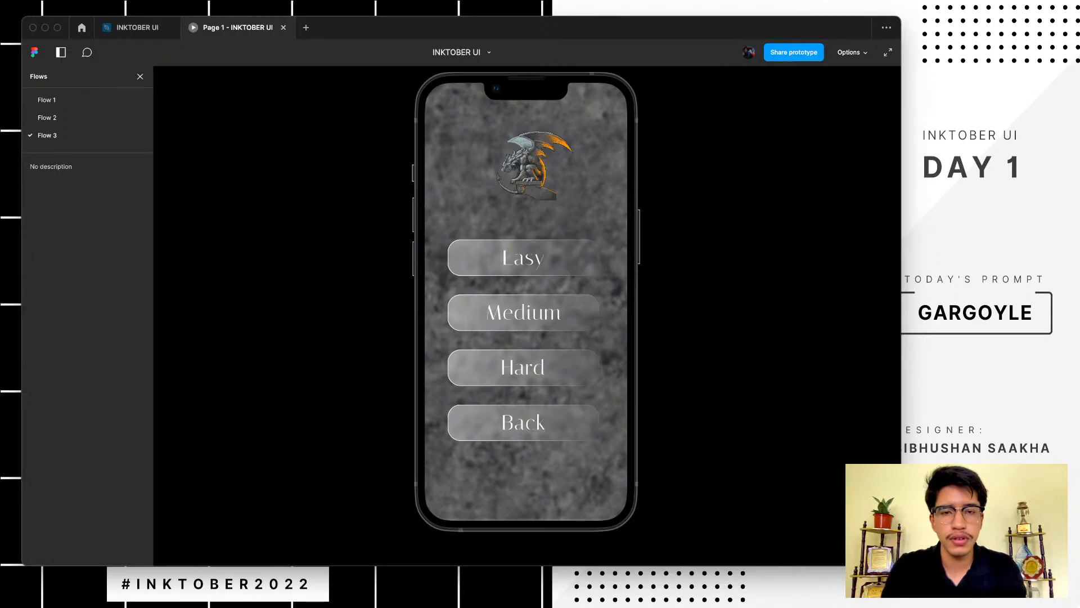
left_click(523, 422)
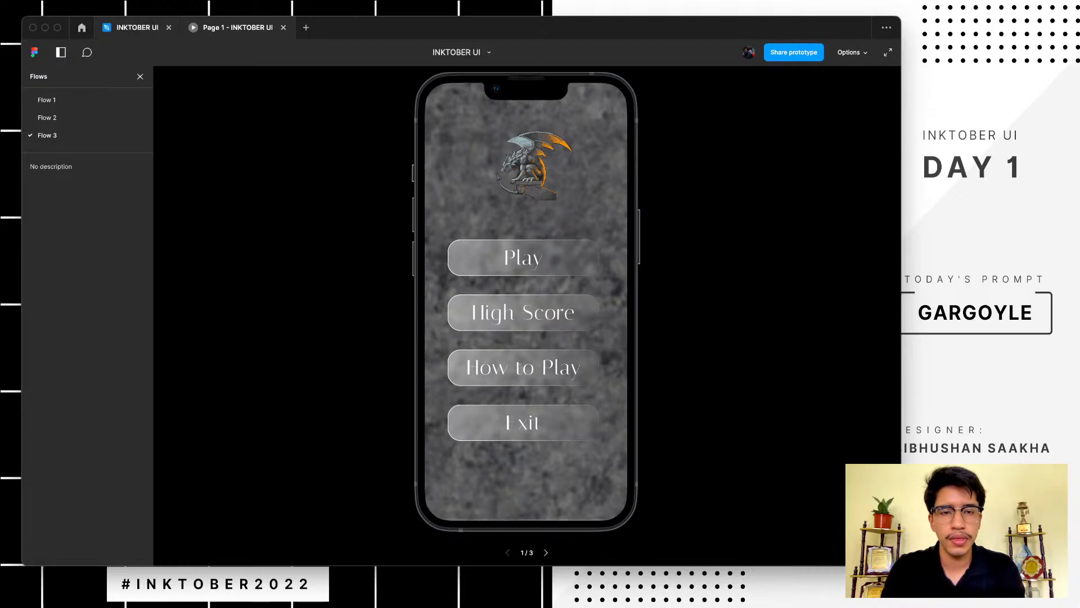
left_click(132, 27)
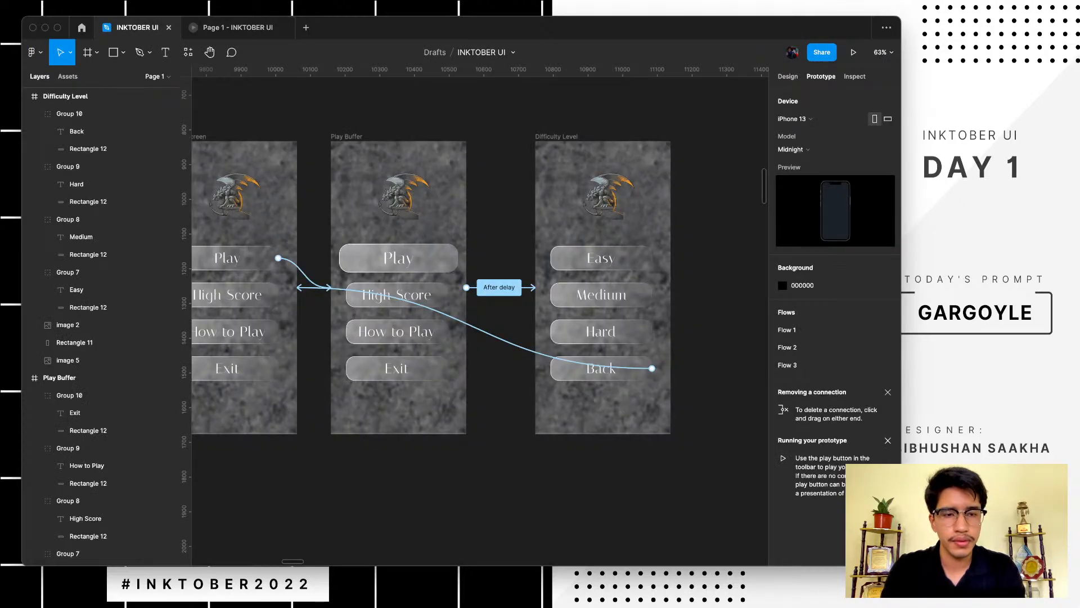
- Examine the Day 1 Gargoyle section with its linked frames and the reference gargoyle image up close
scroll(480, 315, "right", 1)
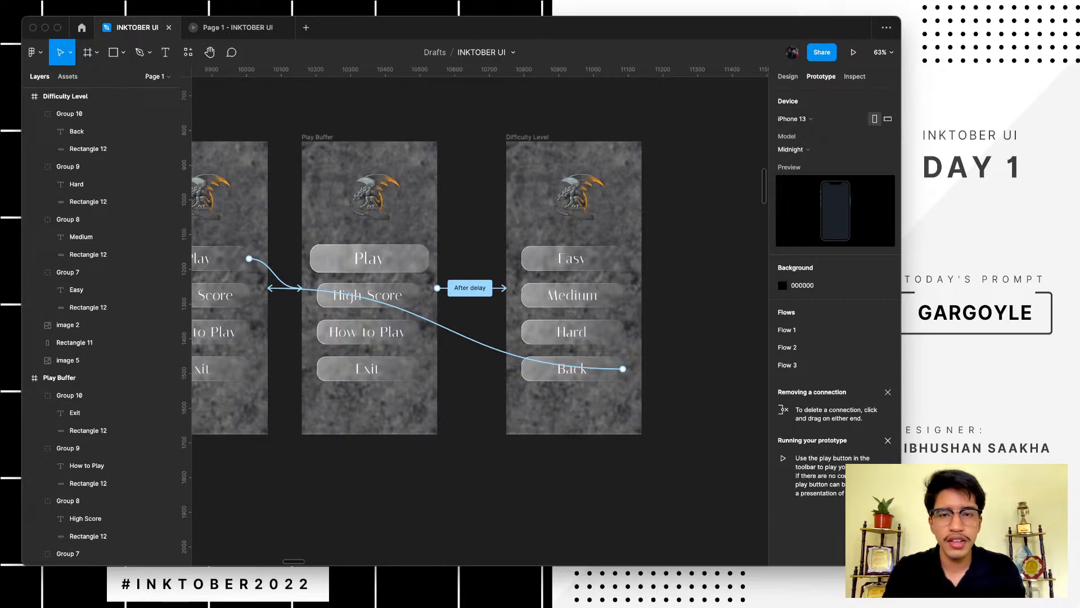
scroll(442, 363, "down", 6)
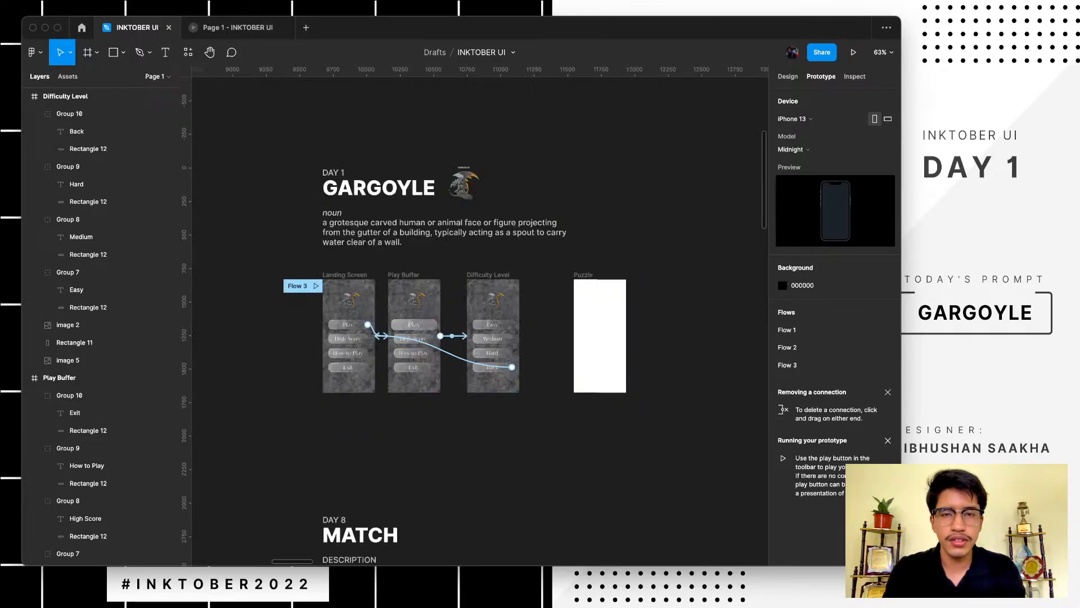
scroll(430, 363, "up", 2)
scroll(398, 293, "up", 5)
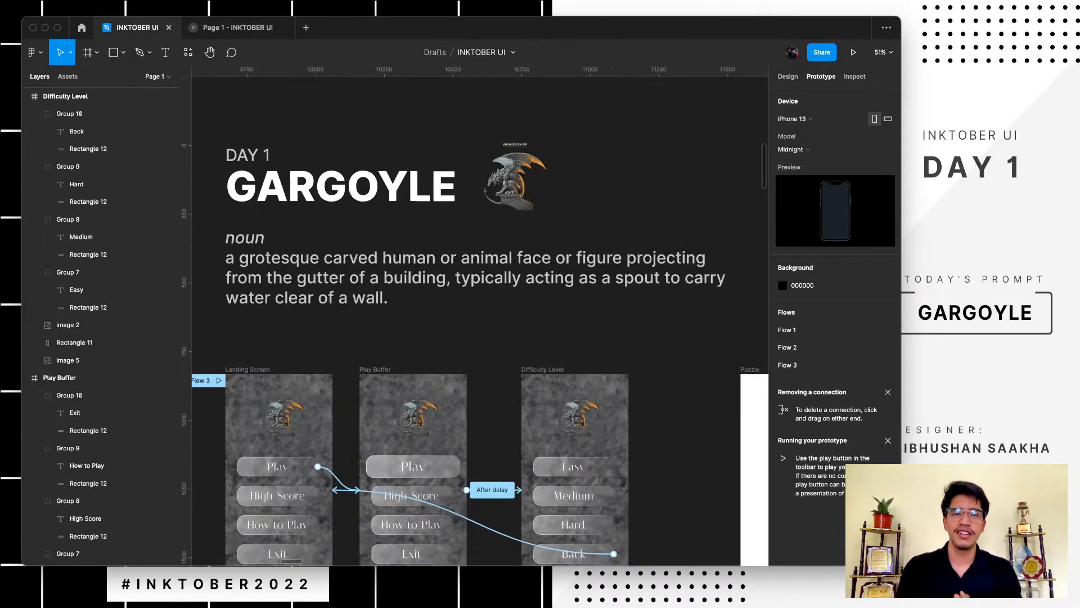
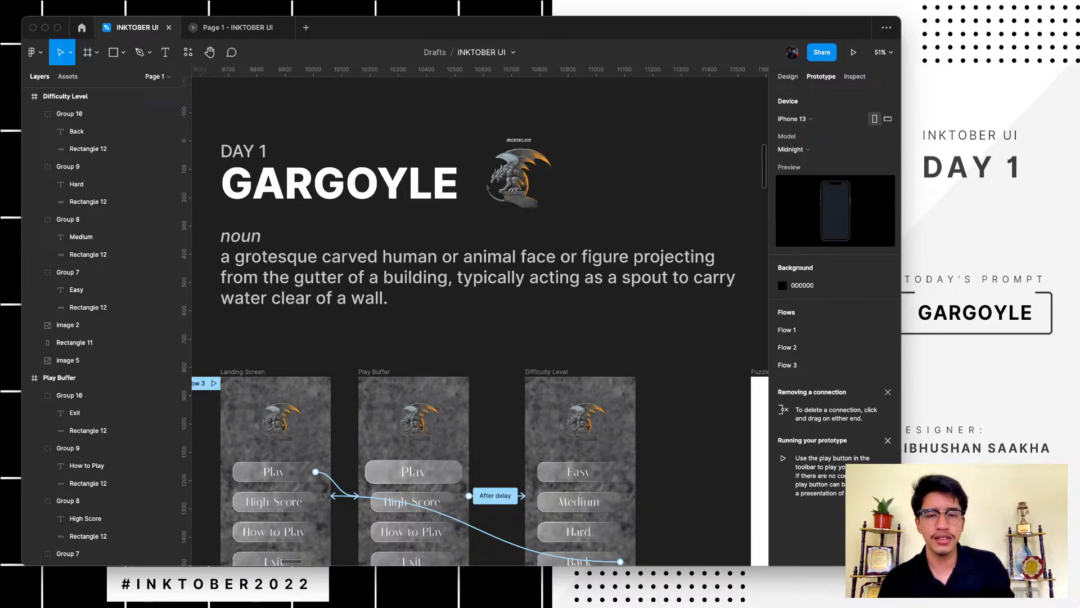
scroll(407, 397, "down", 1)
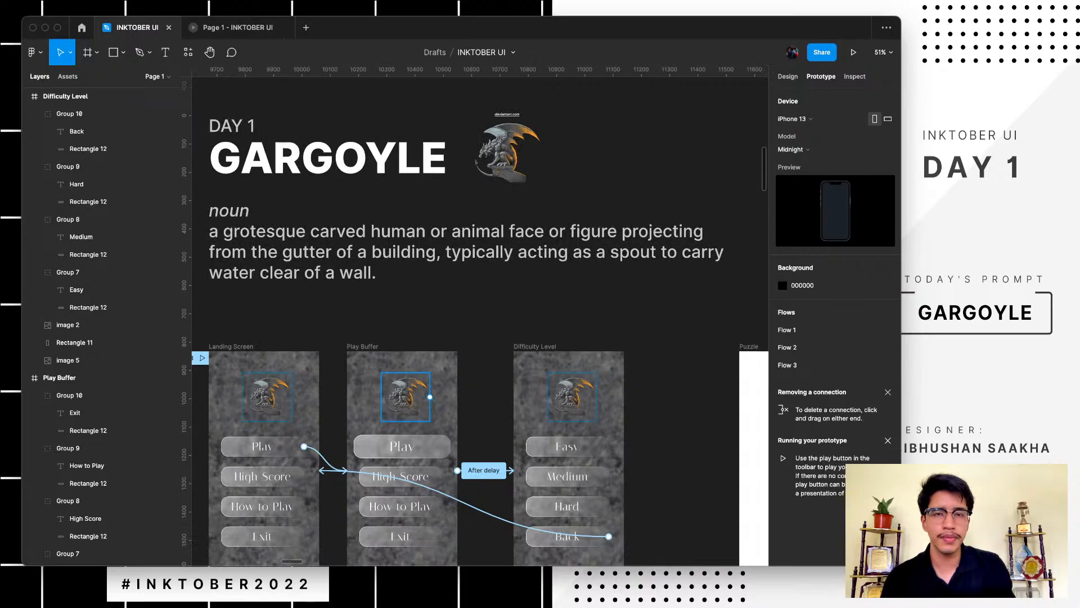
scroll(509, 135, "up", 5)
scroll(506, 84, "up", 5)
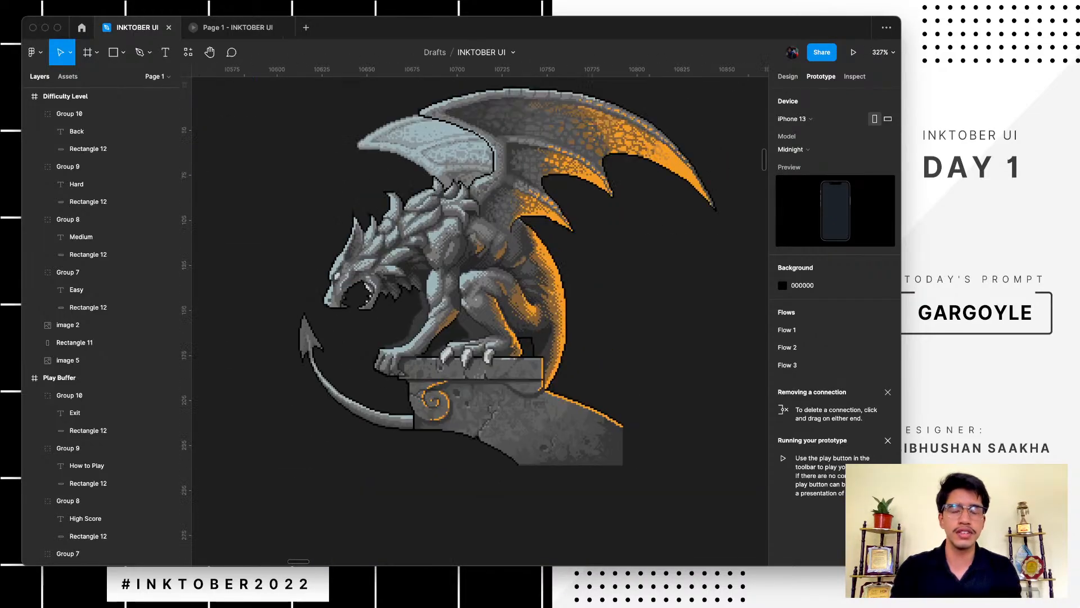
scroll(501, 336, "up", 1)
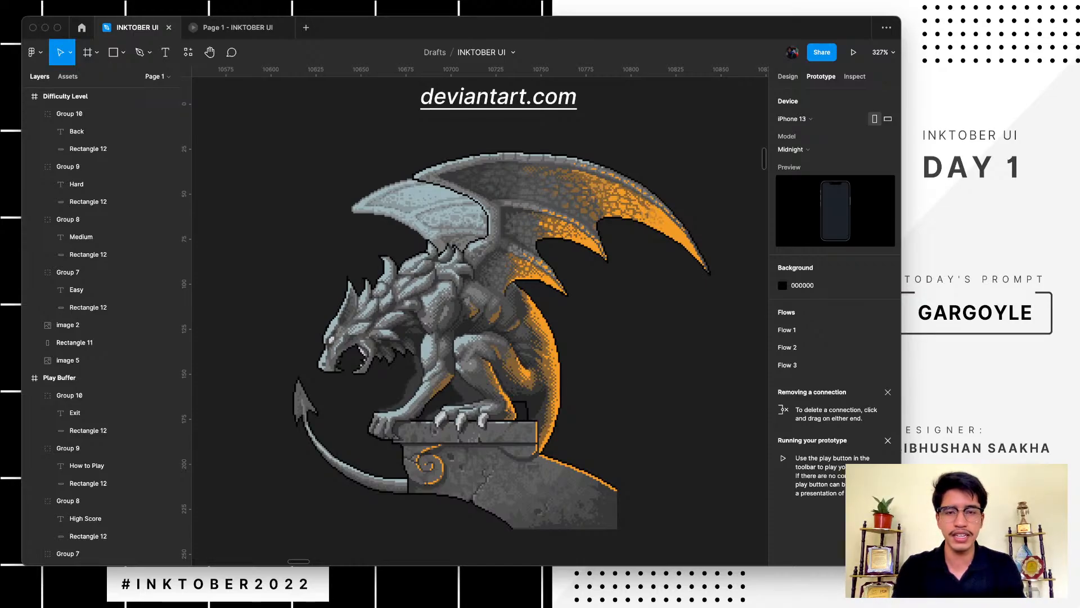
scroll(535, 121, "down", 1)
scroll(534, 121, "down", 5)
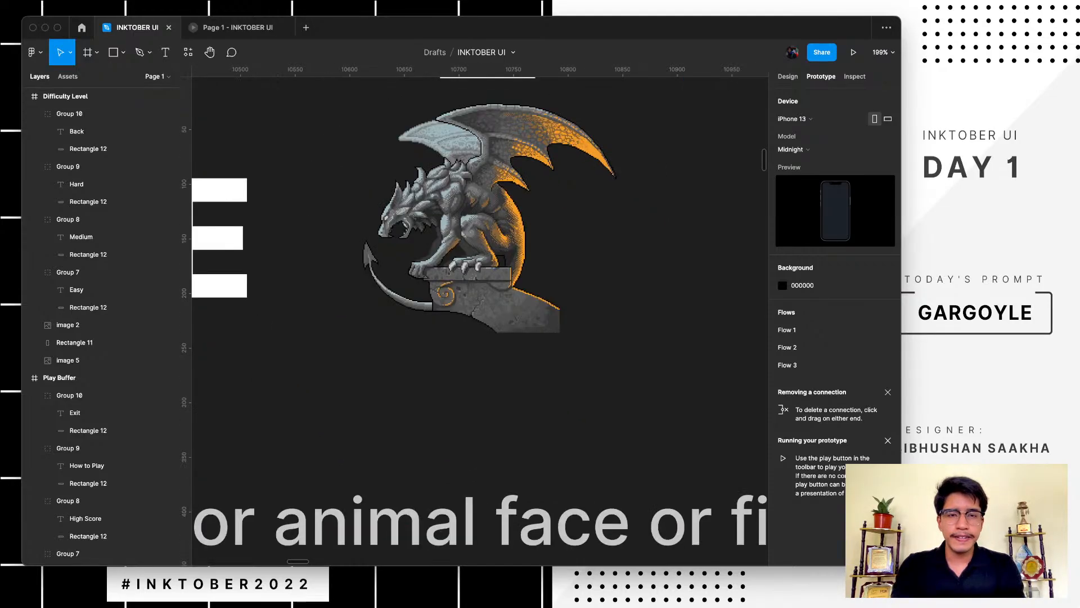
- Move the Puzzle frame closer to the Difficulty Level frame, leaving a gap of about 214 px, and return to the design properties
scroll(534, 124, "down", 3)
scroll(618, 292, "up", 3)
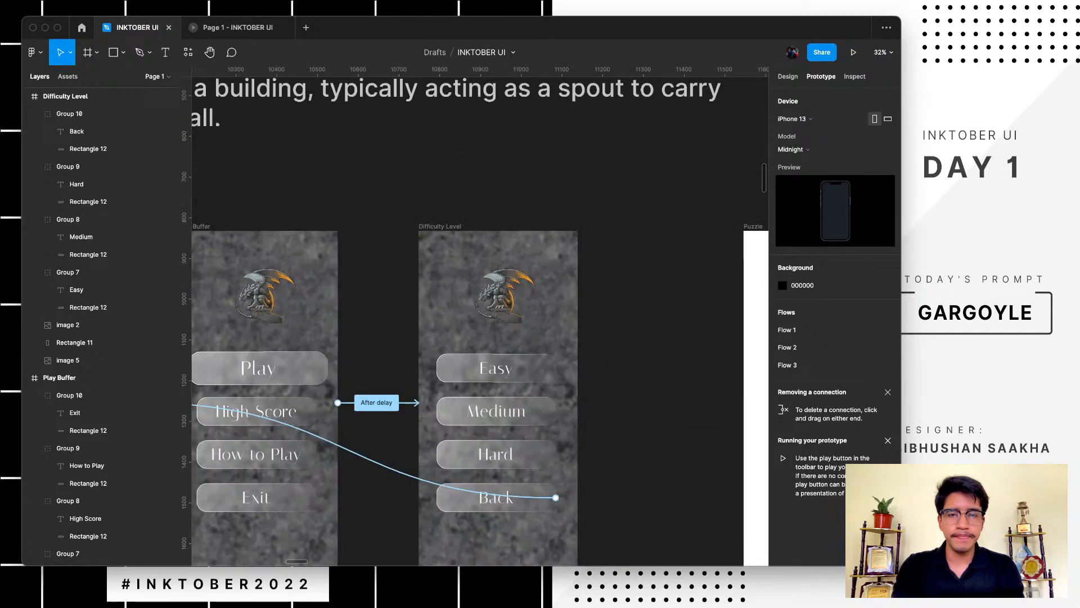
scroll(617, 291, "right", 1)
scroll(563, 312, "right", 5)
scroll(563, 312, "down", 2)
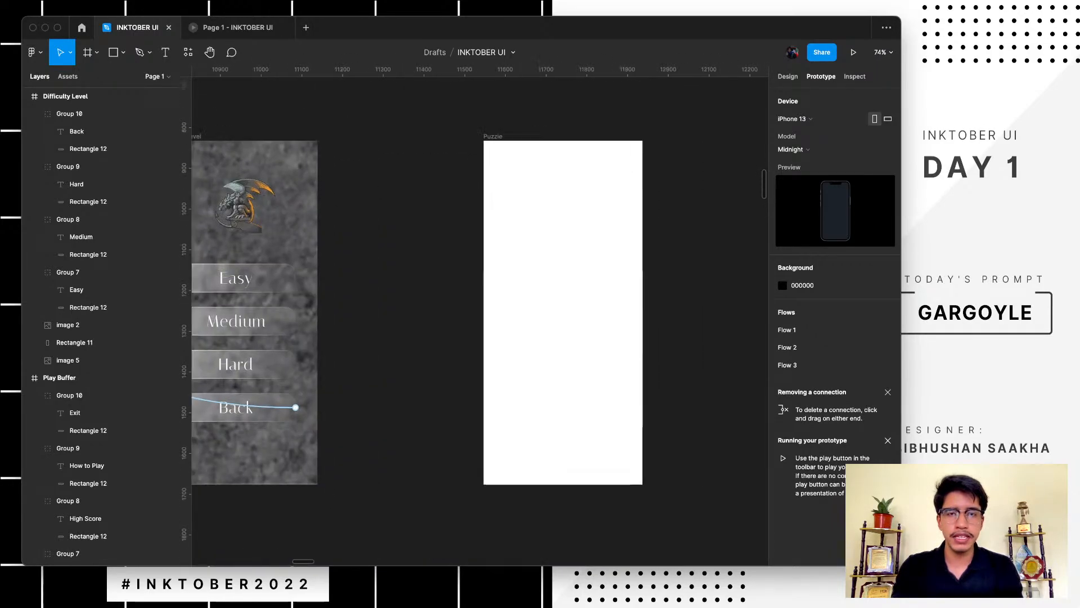
left_click_drag(563, 312, 483, 313)
left_click(787, 77)
scroll(640, 194, "down", 5)
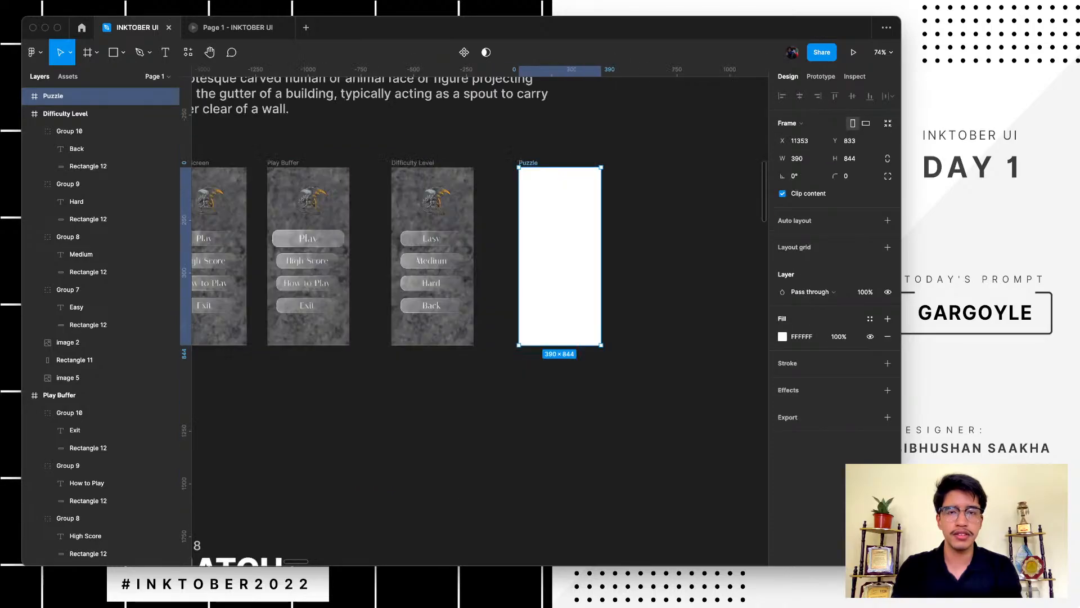
scroll(640, 195, "up", 5)
scroll(483, 205, "up", 5)
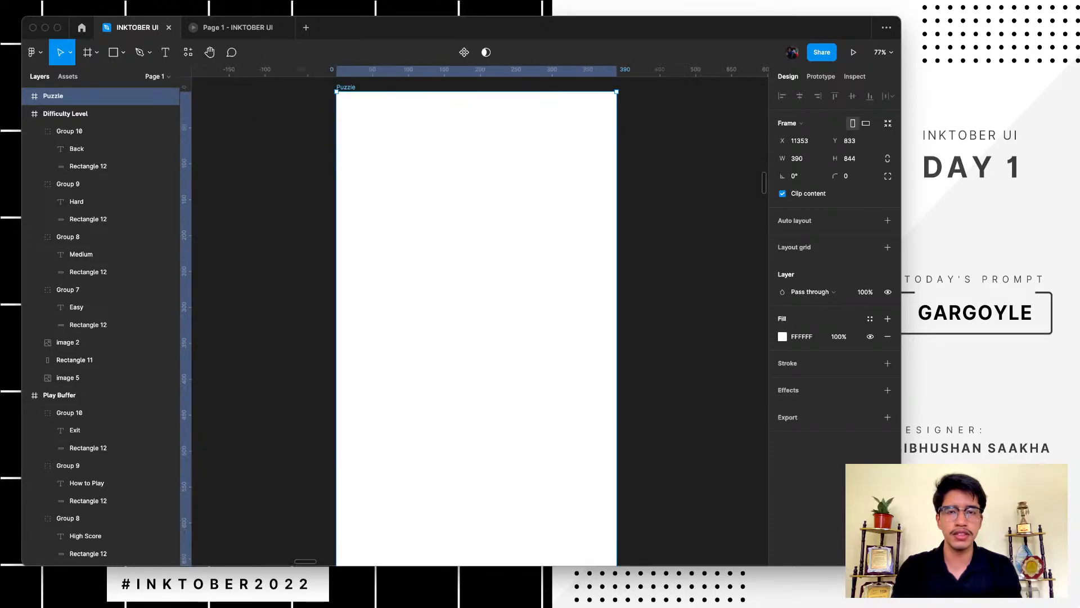
scroll(483, 205, "down", 8)
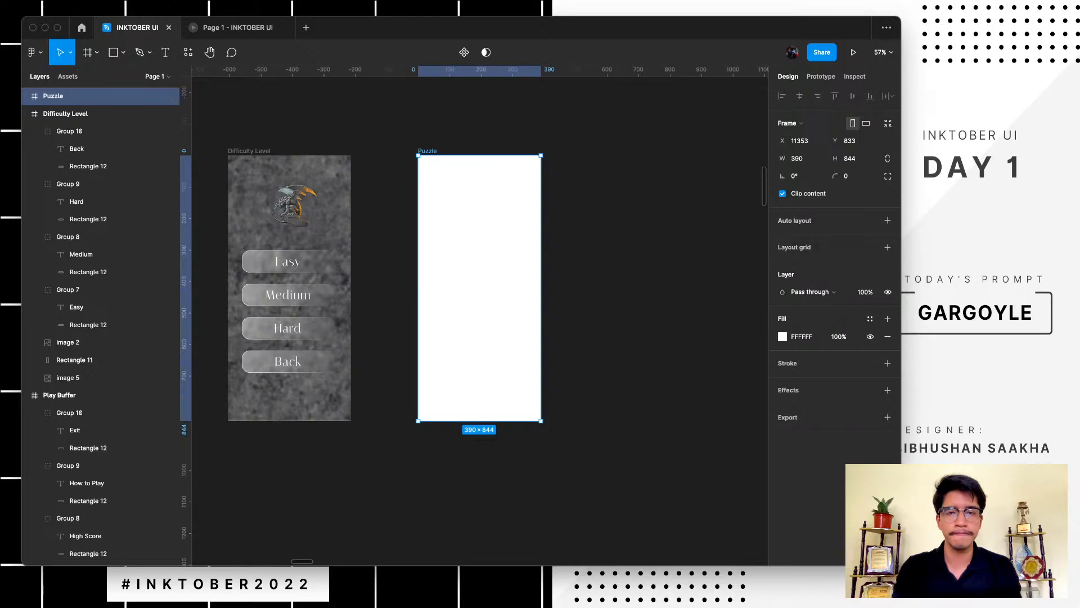
left_click(590, 197)
left_click(498, 194)
scroll(498, 194, "up", 4)
scroll(502, 199, "up", 4)
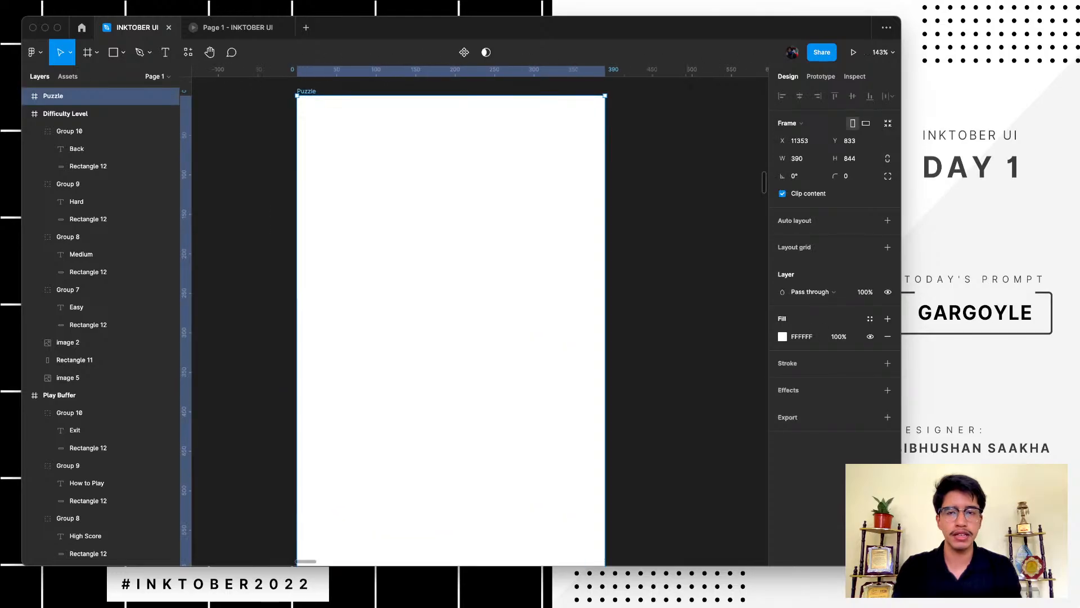
- Copy the stone background image and its overlay rectangle from the Difficulty Level frame into the Puzzle frame
scroll(498, 195, "down", 5)
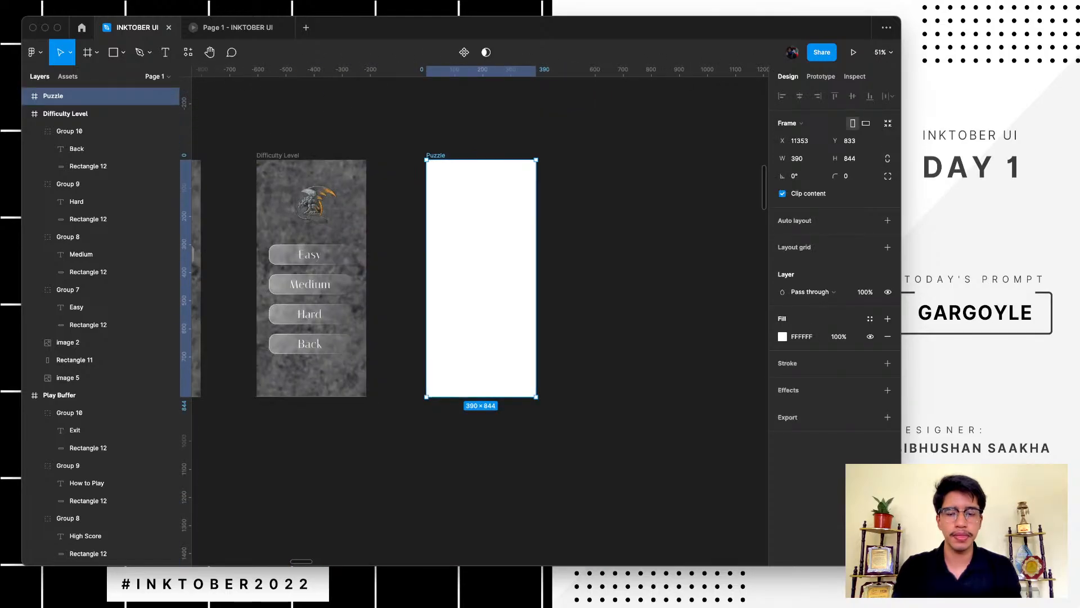
left_click(278, 155)
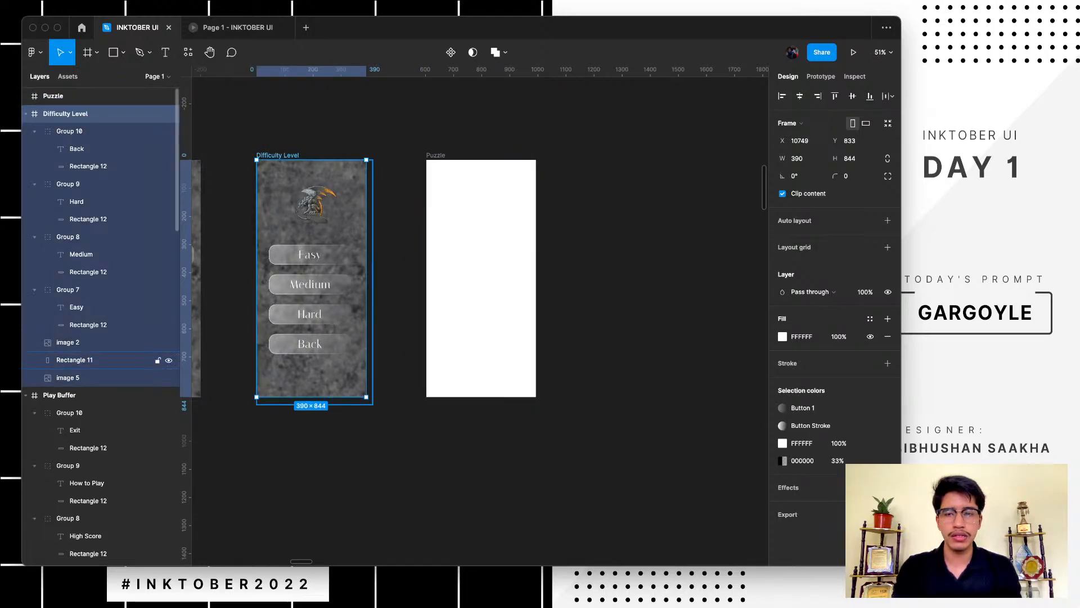
left_click(101, 377)
left_click(101, 360, "shift")
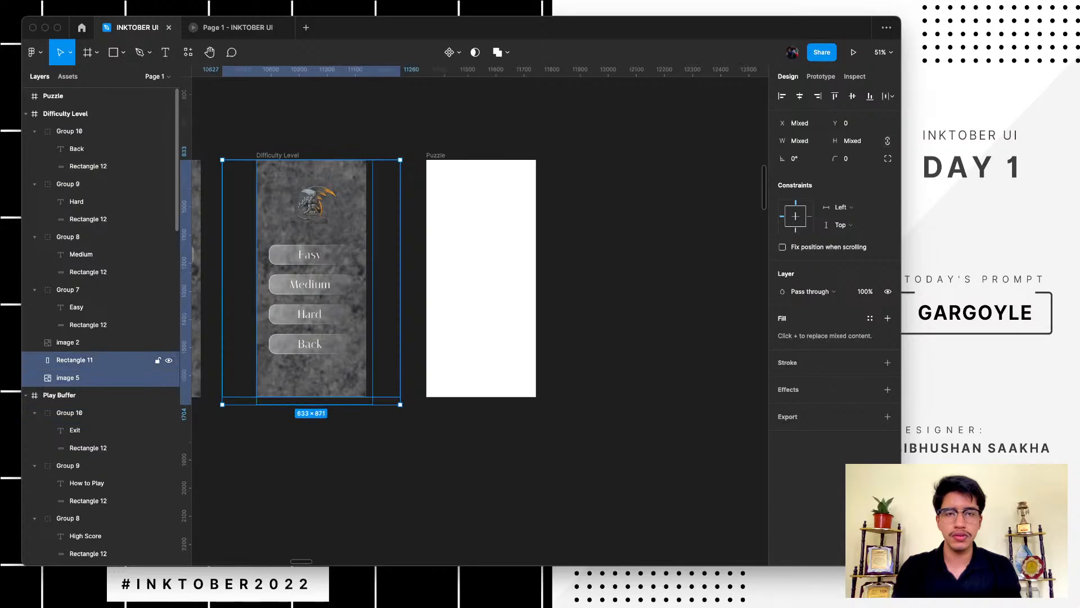
left_click(481, 277)
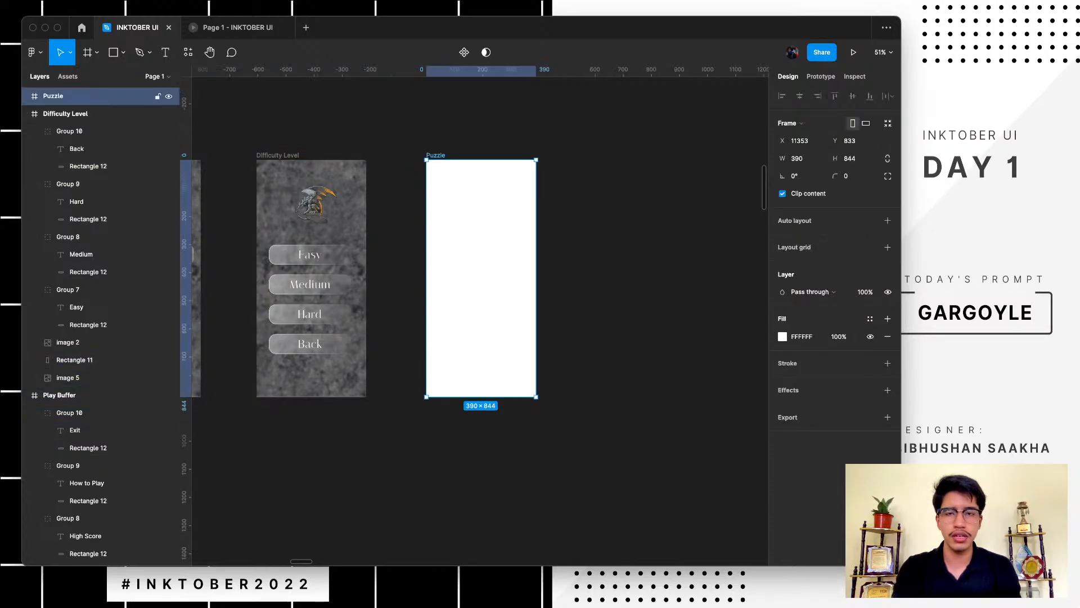
key("super+v")
key("Escape")
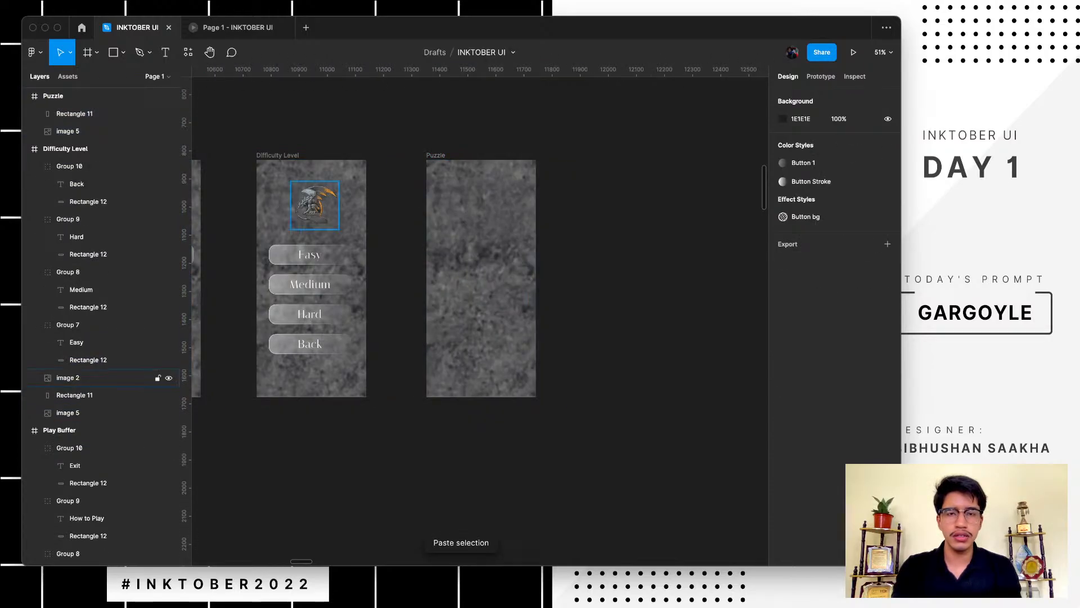
- Copy the gargoyle image from Difficulty Level into the upper half of the Puzzle frame and scale it up to about 288 × 288
left_click(315, 205)
left_click_drag(315, 206, 496, 223)
scroll(496, 221, "up", 5)
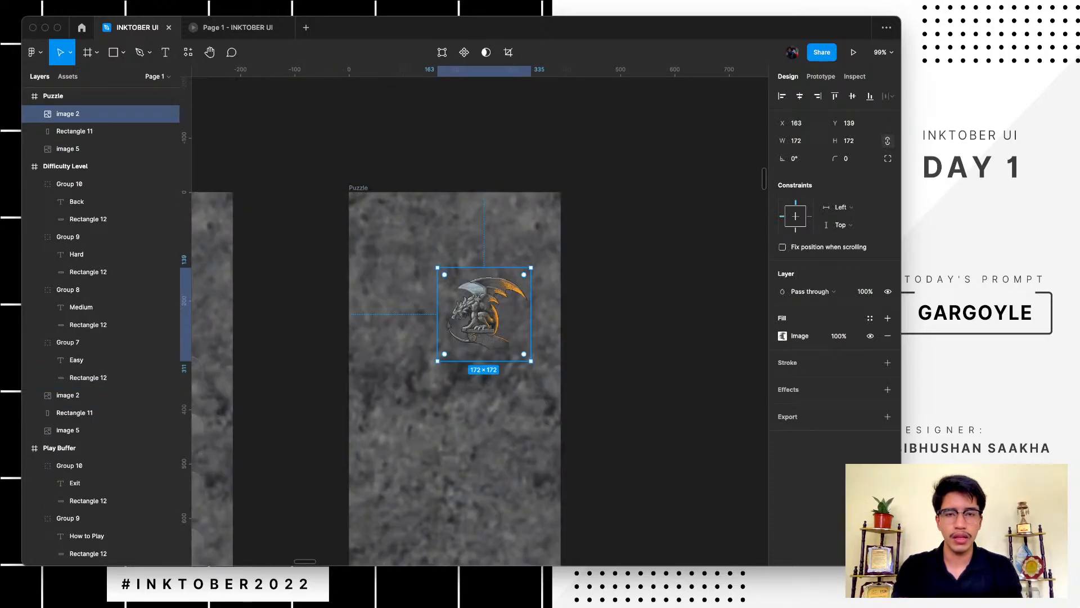
key("k")
left_click_drag(437, 267, 374, 204)
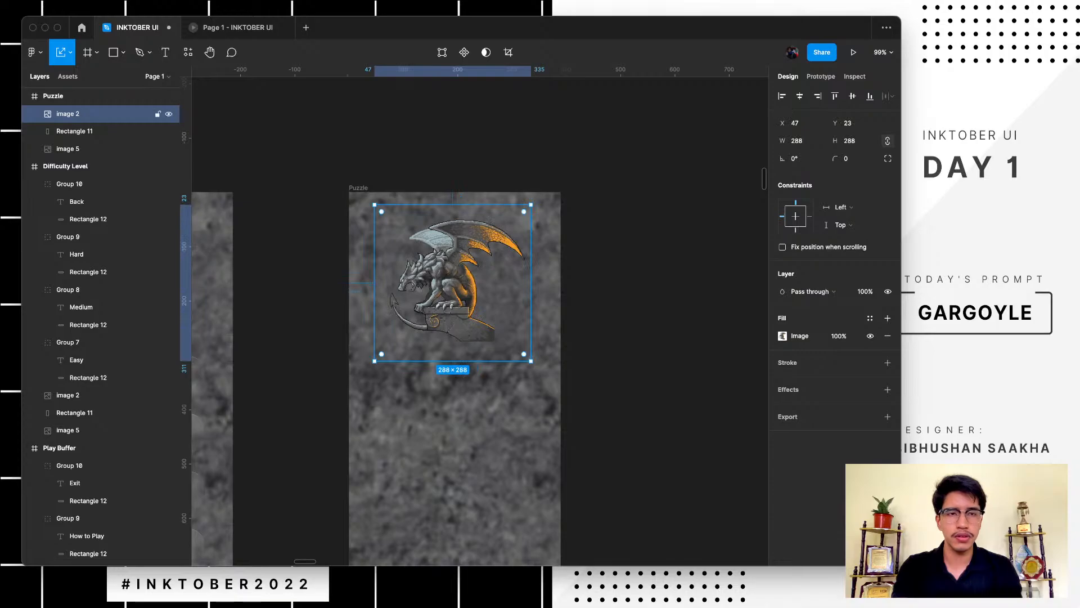
left_click_drag(452, 282, 454, 351)
- Resize the gargoyle image on the Puzzle frame to 300 × 300 and move it up to about Y 122
left_click(797, 140)
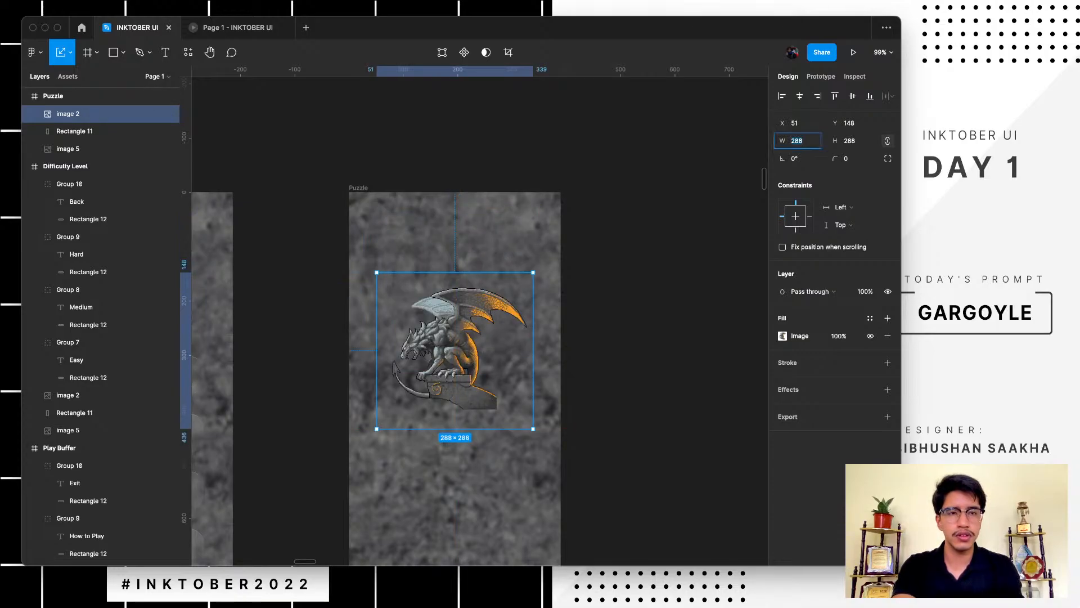
type("300")
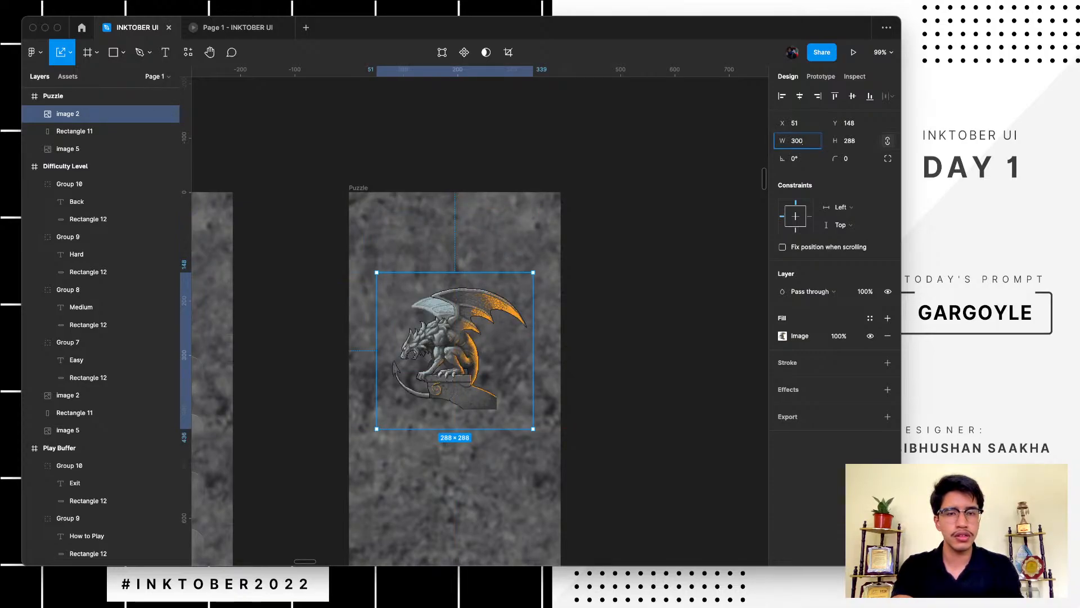
key("Return")
key("Escape")
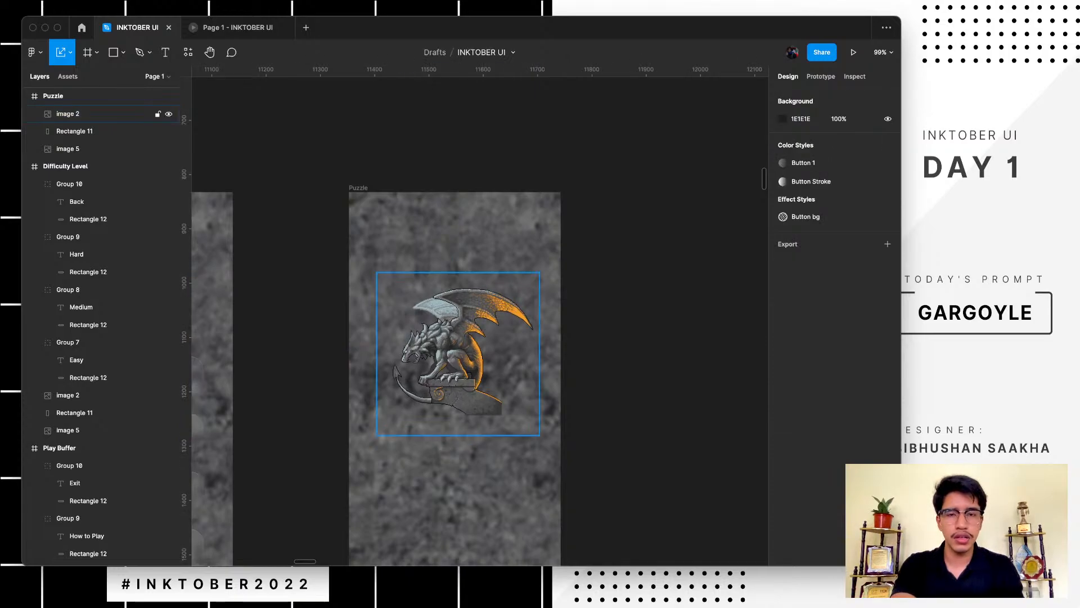
left_click(458, 353)
scroll(458, 353, "up", 5)
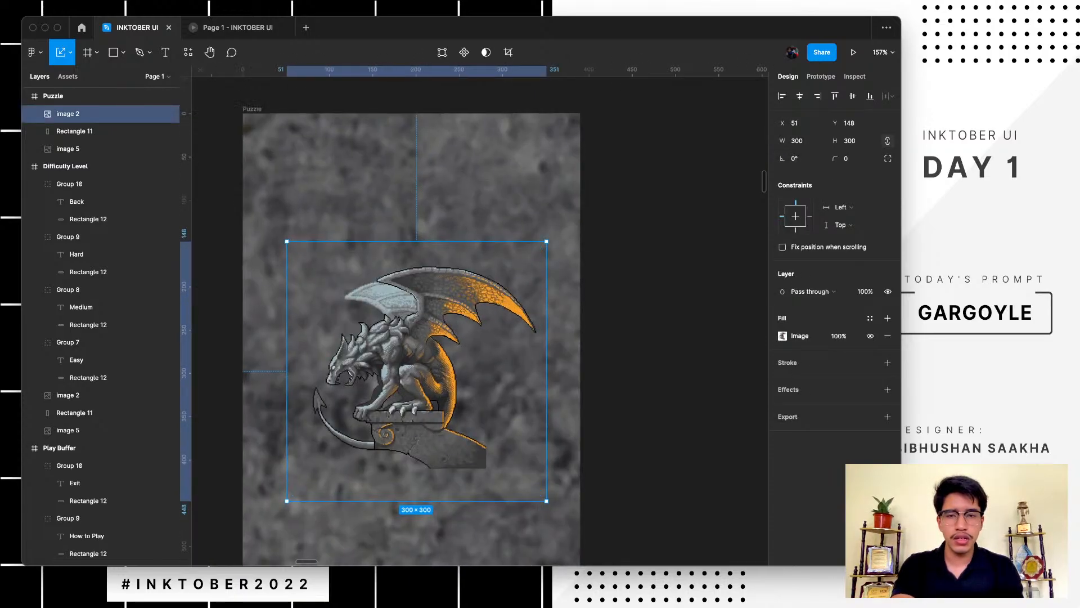
key("shift+Up")
key("shift+Up")
left_click_drag(458, 336, 457, 331)
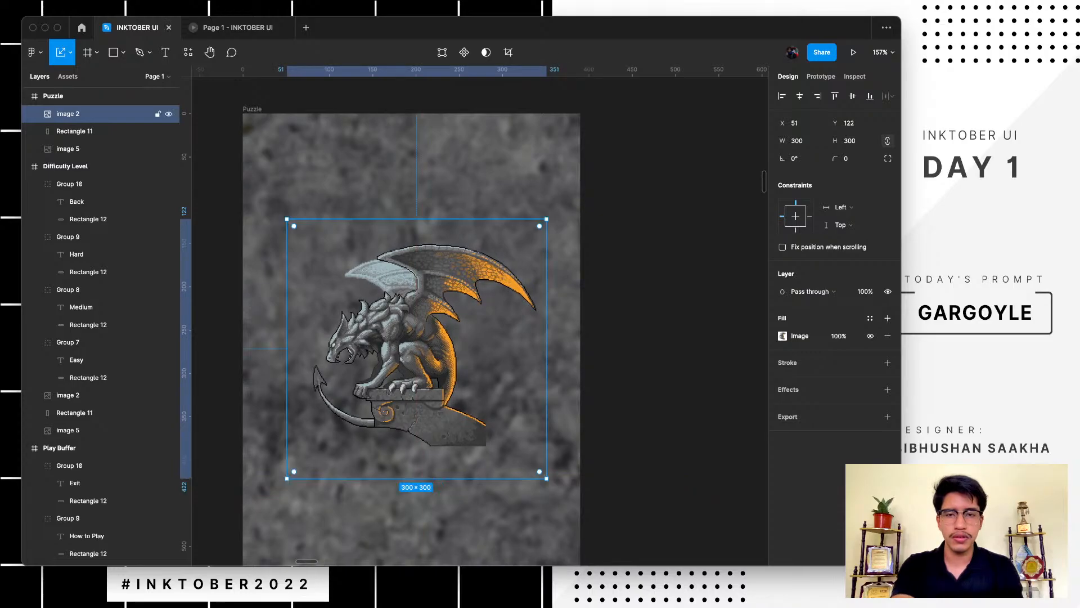
- Draw a rectangle over the gargoyle image on the Puzzle frame and set its size to 300 × 300
key("r")
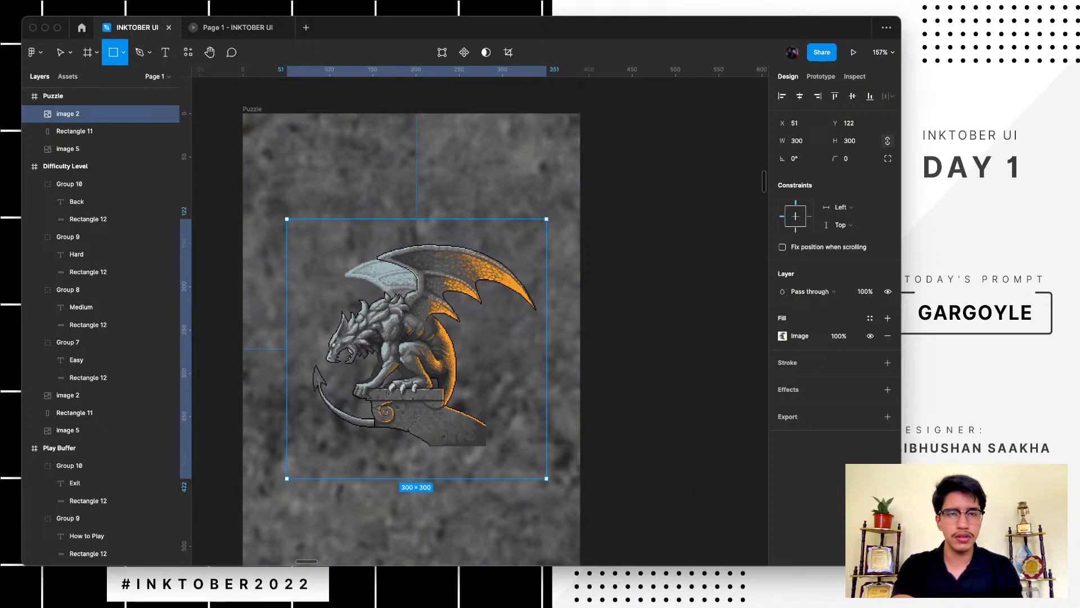
left_click_drag(308, 253, 535, 451)
left_click(799, 140)
type("3")
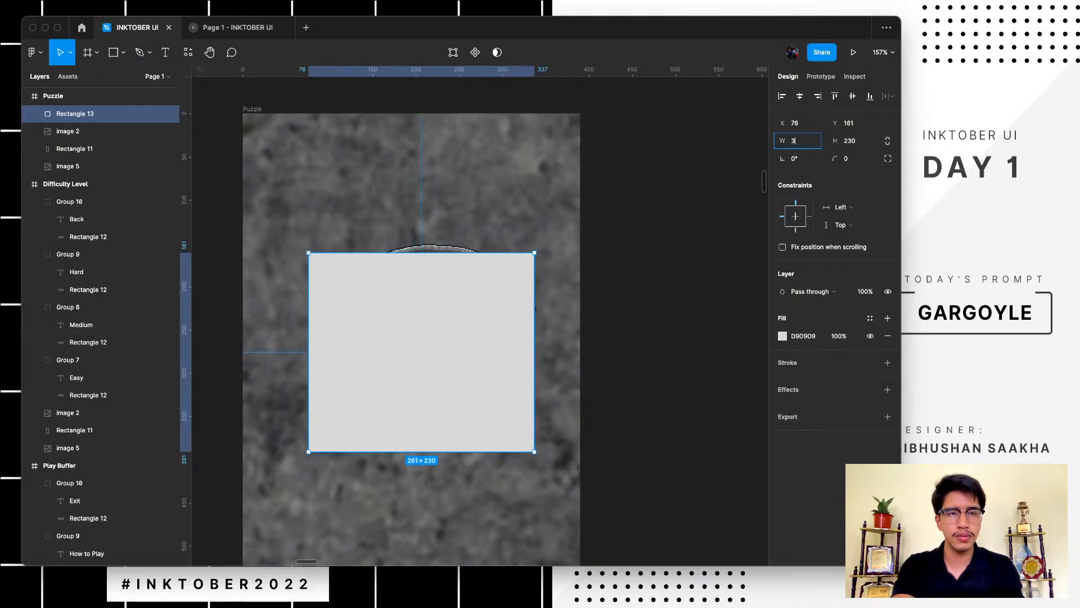
type("00")
key("Tab")
type("300")
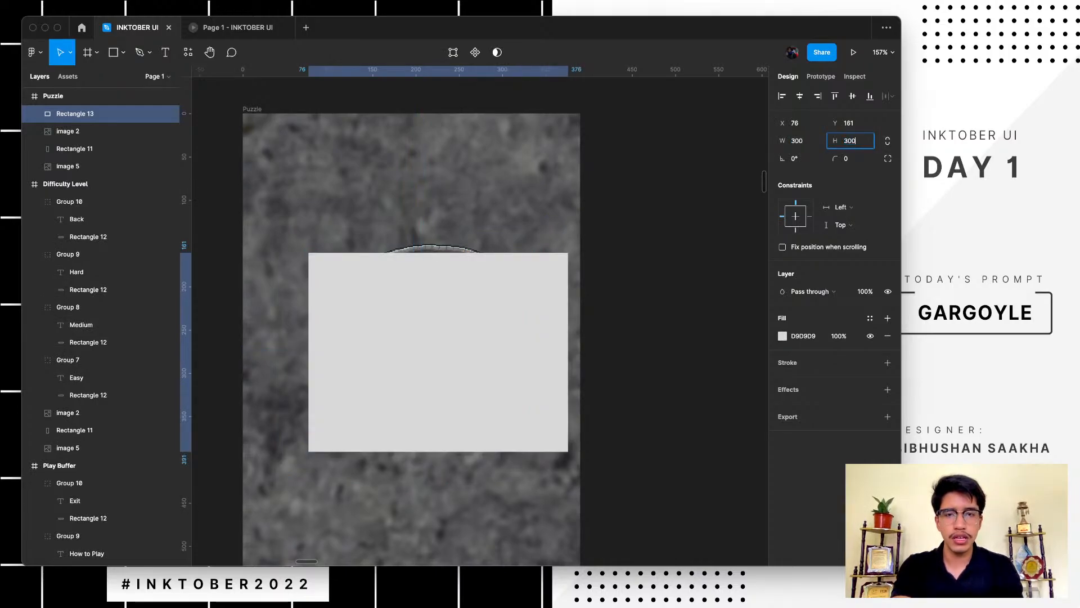
key("Return")
- Align the horizontal and vertical centres of the new rectangle and the gargoyle image, and send the rectangle behind the image
left_click_drag(438, 383, 429, 352)
left_click(101, 131, "shift")
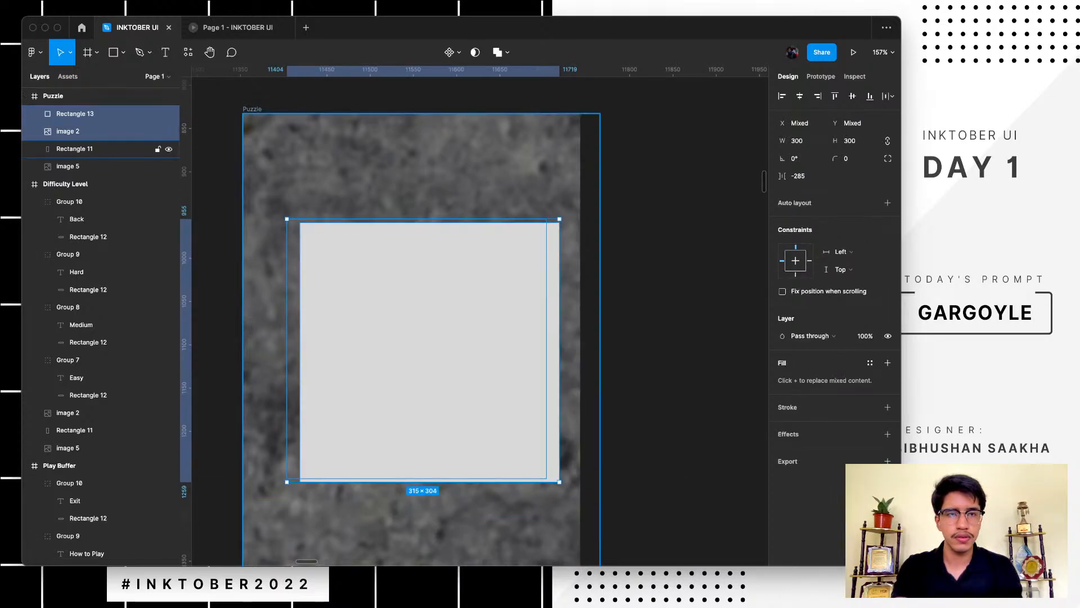
left_click(799, 97)
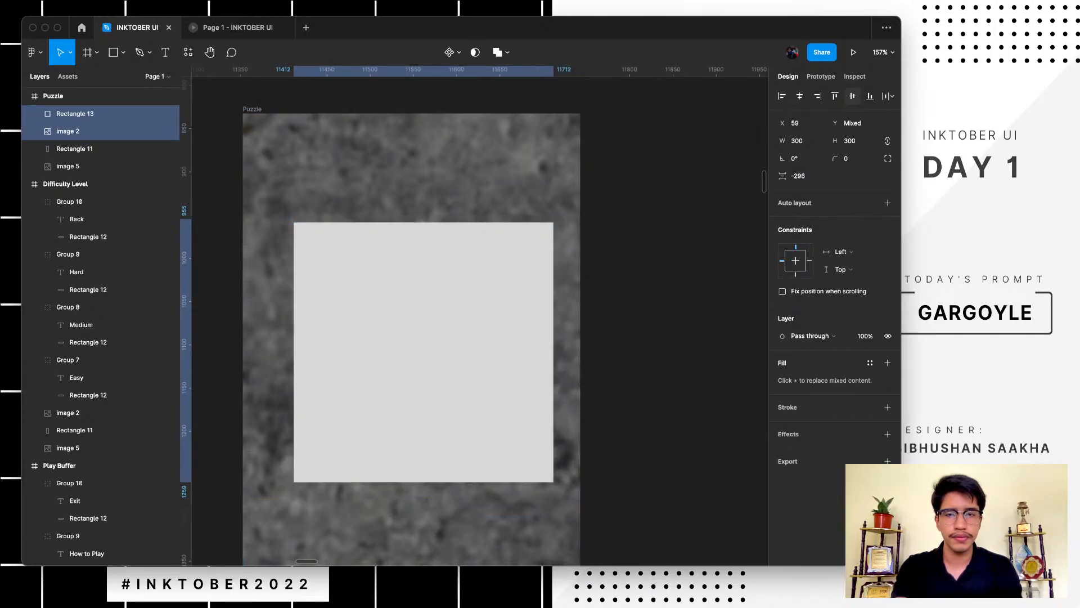
left_click(852, 96)
left_click(675, 197)
left_click(102, 114)
key("super+[")
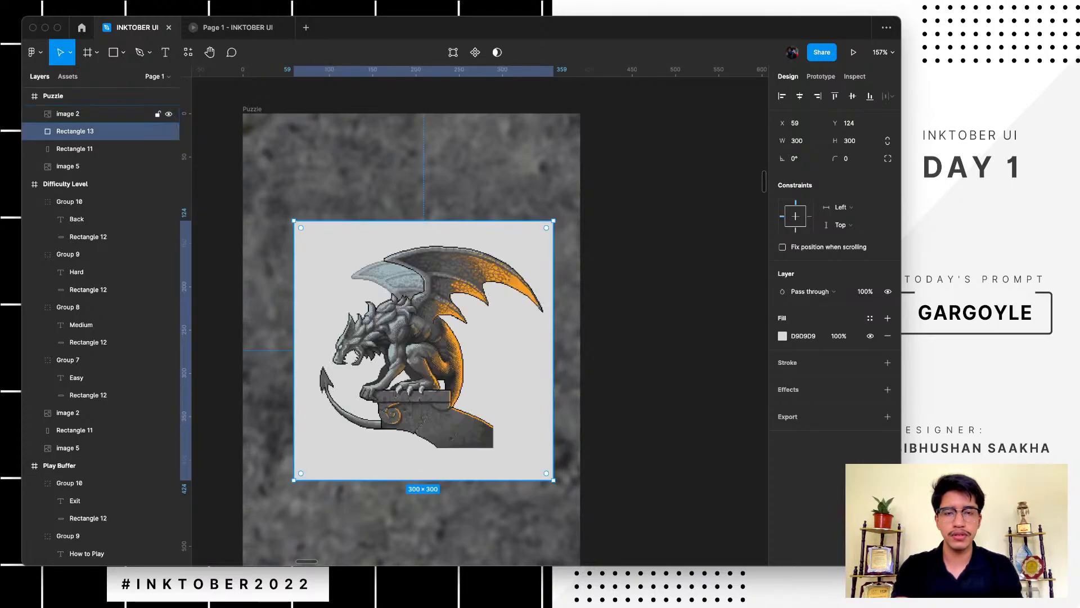
- Crop the gargoyle image on the Puzzle frame from its right side to a width of about 273
key("shift+2")
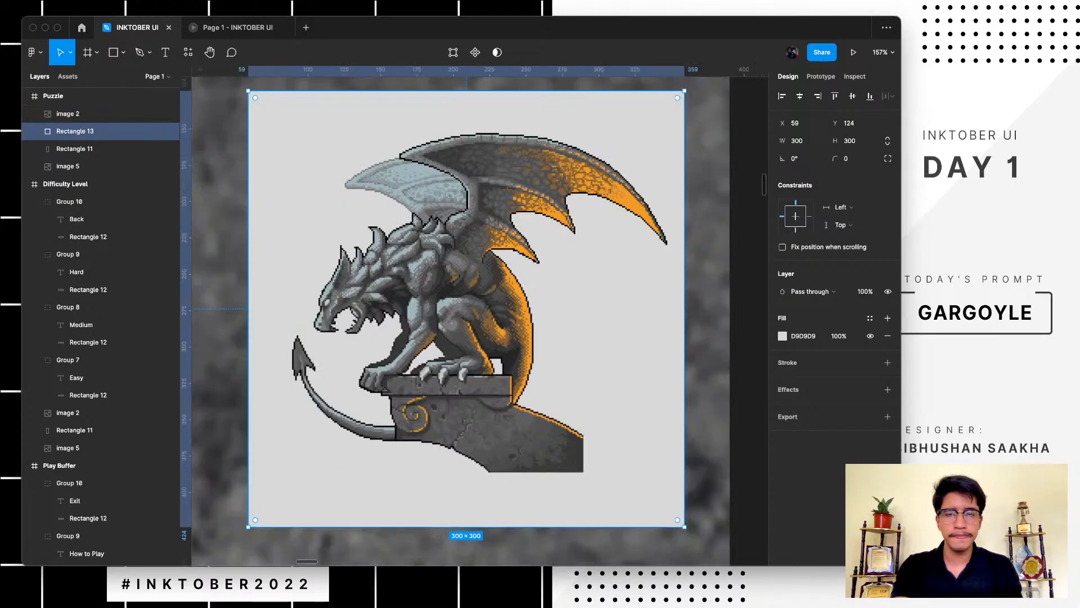
scroll(450, 367, "down", 4)
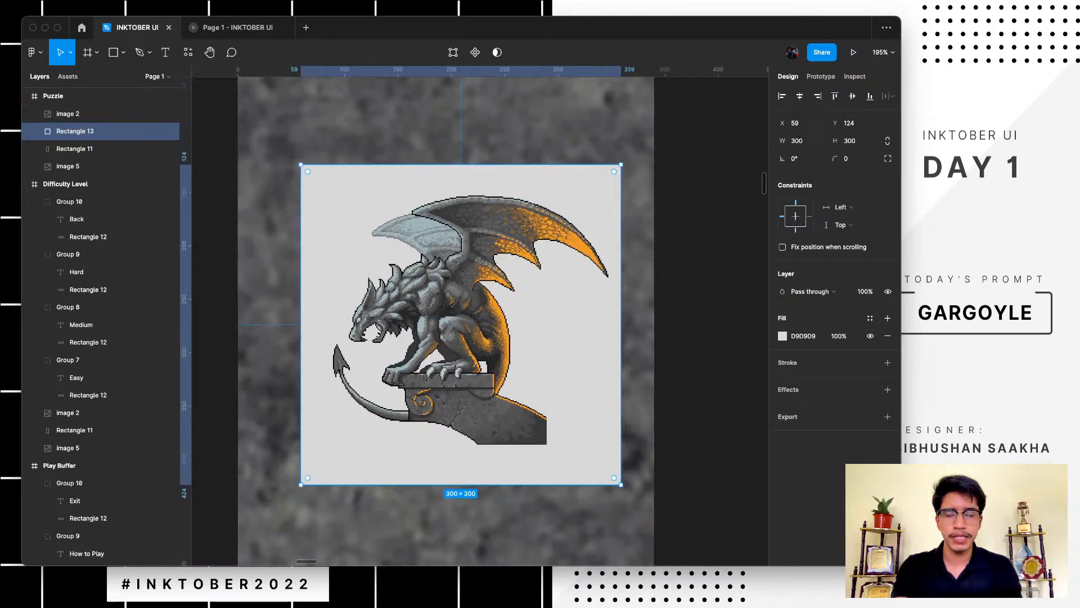
scroll(451, 368, "up", 3)
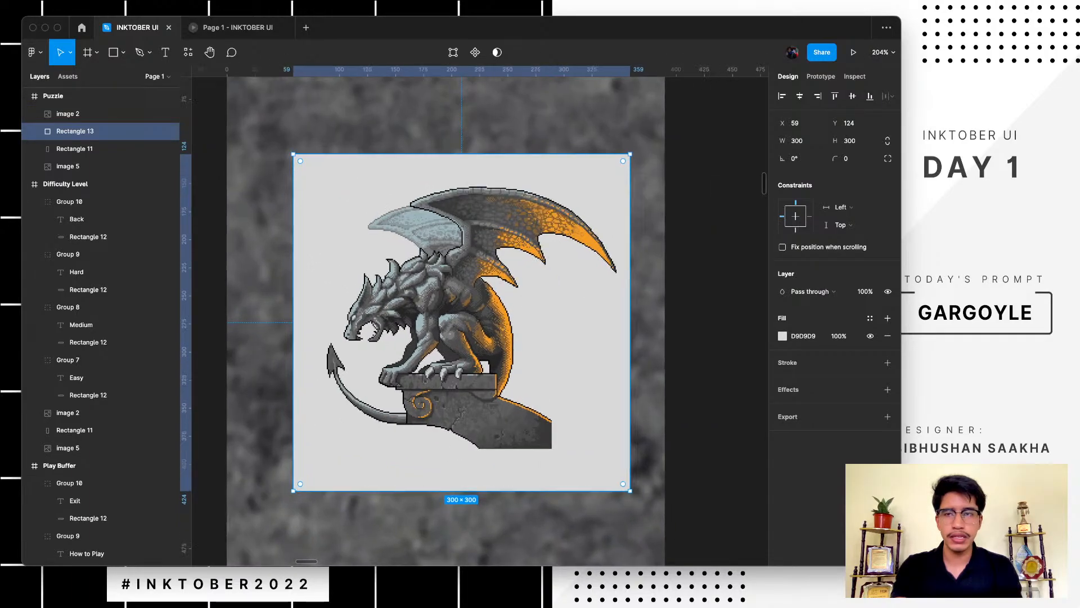
left_click(102, 113)
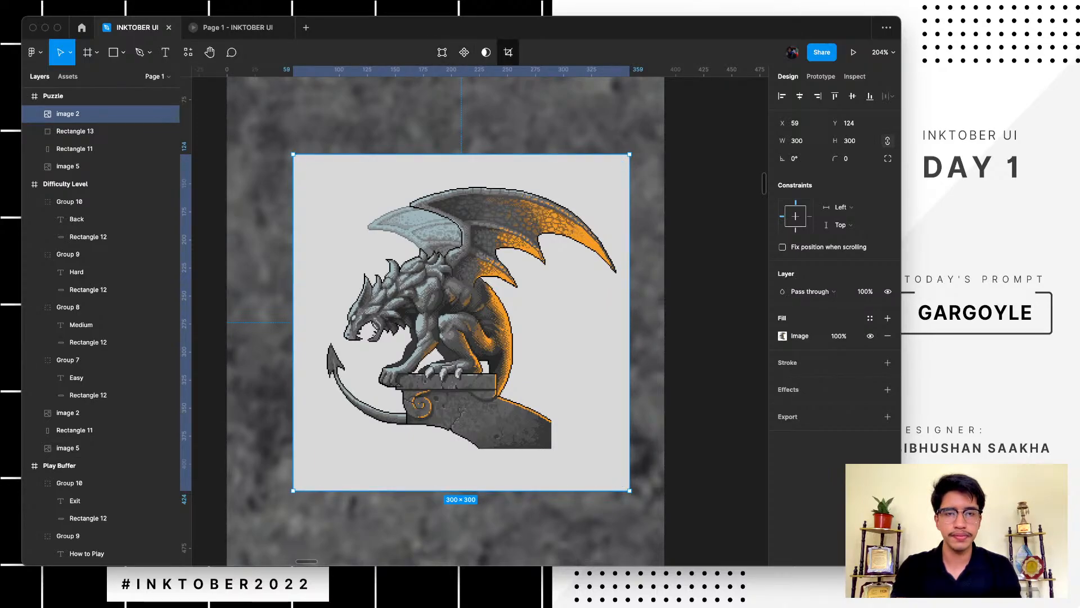
left_click(508, 53)
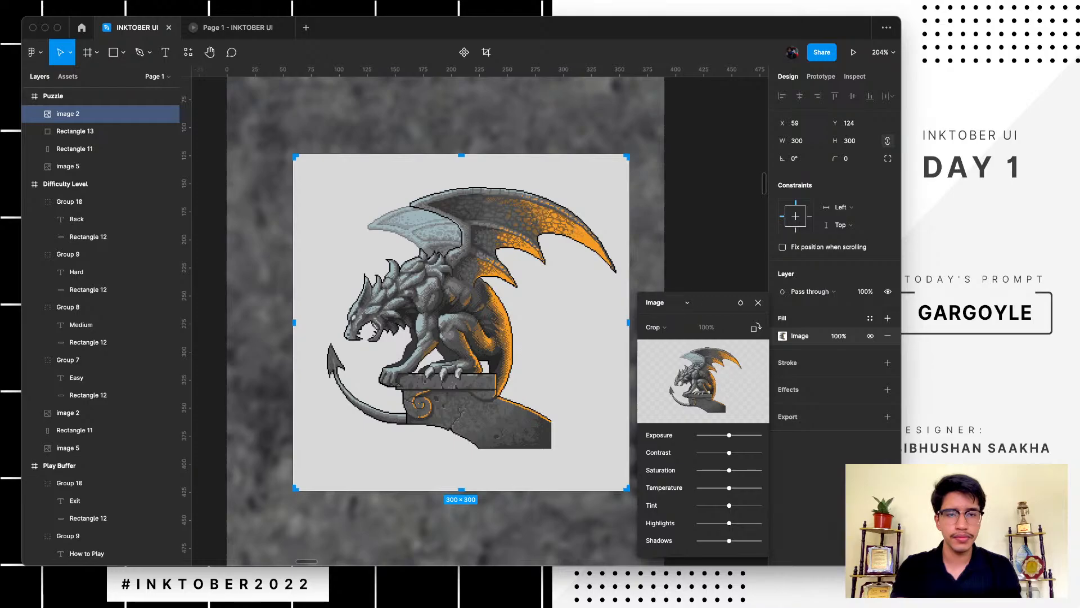
left_click(653, 327)
left_click(667, 326)
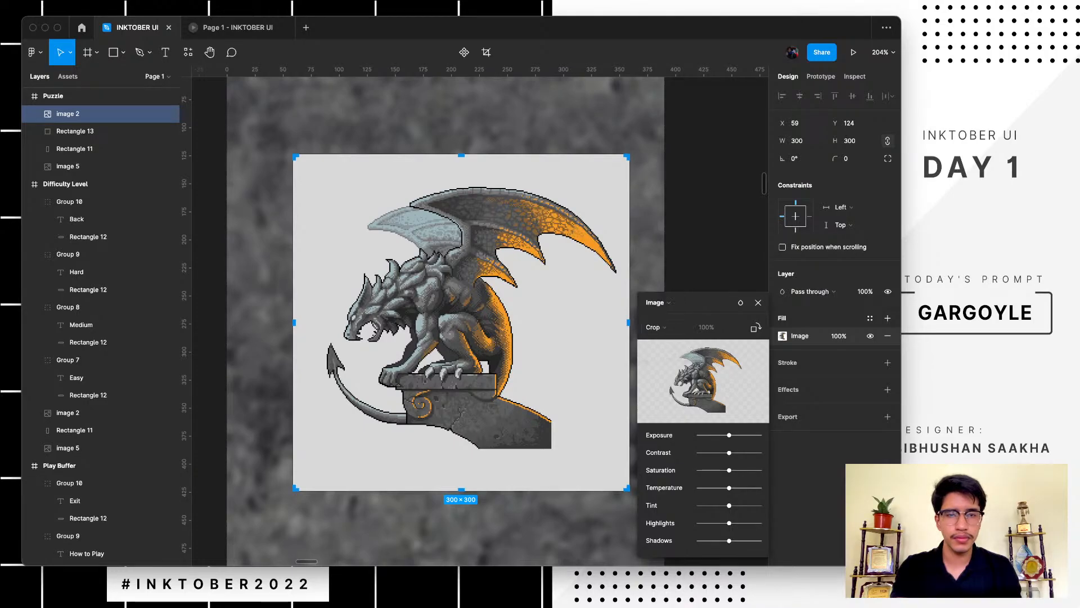
left_click_drag(628, 322, 598, 323)
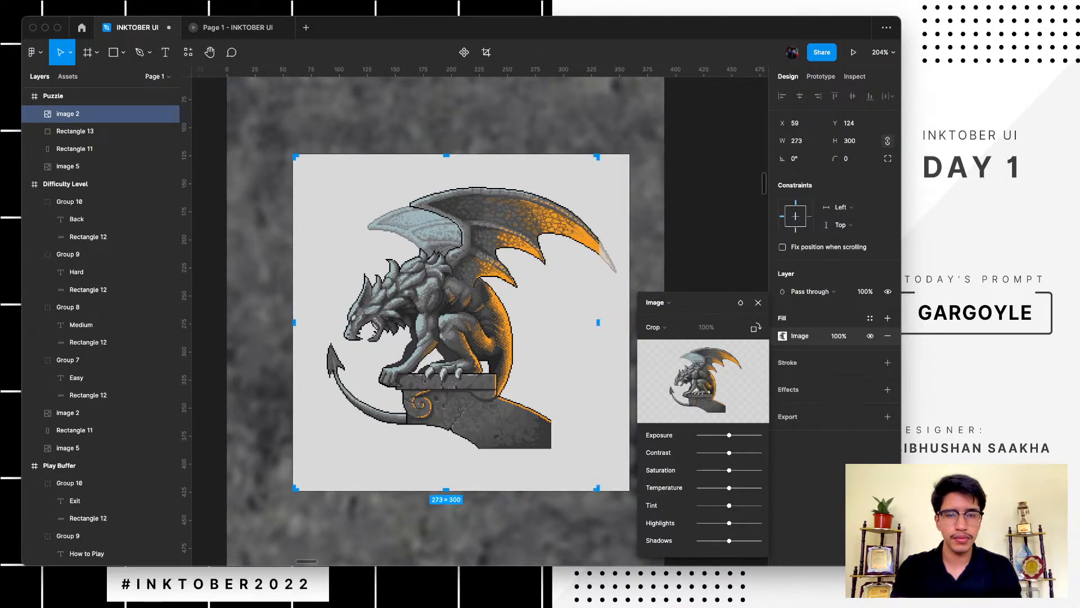
- Crop the gargoyle image to 233 × 263, and widen it to 263 so that it is square
left_click_drag(446, 489, 446, 447)
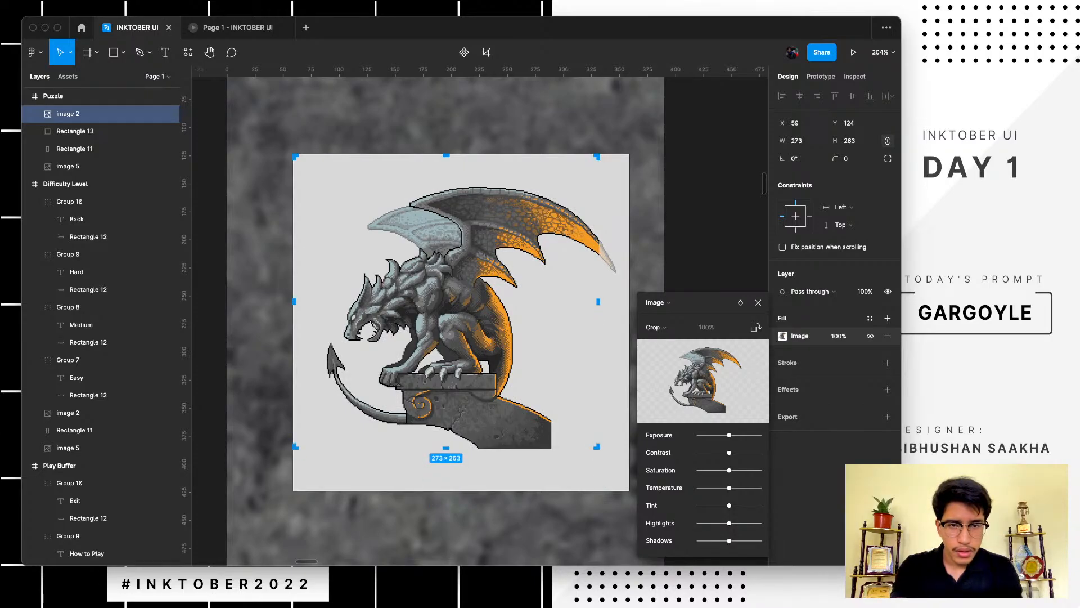
left_click_drag(598, 302, 553, 301)
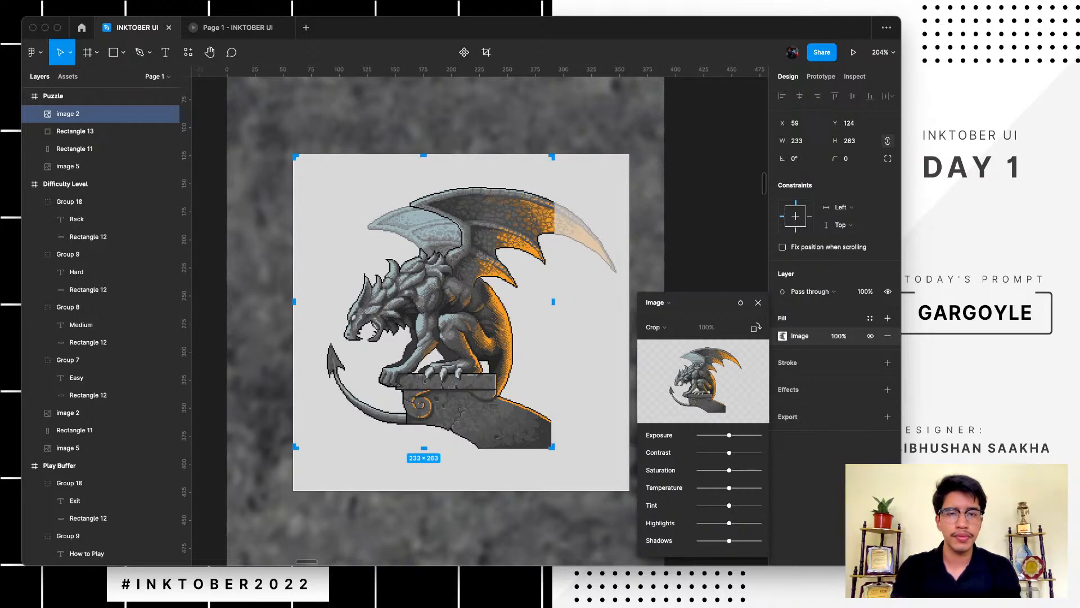
key("Return")
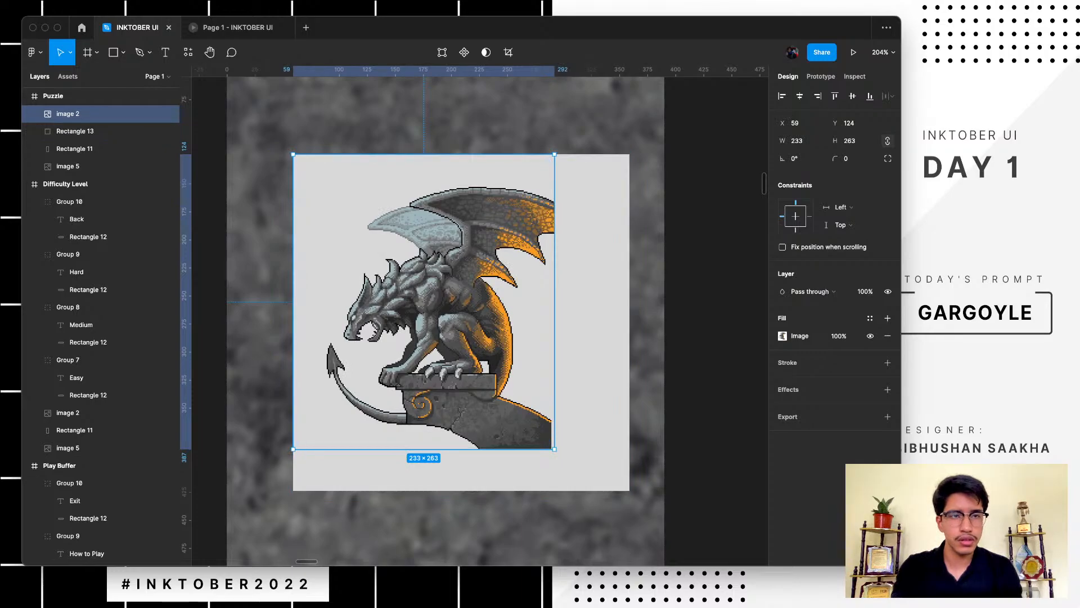
left_click_drag(555, 301, 588, 301)
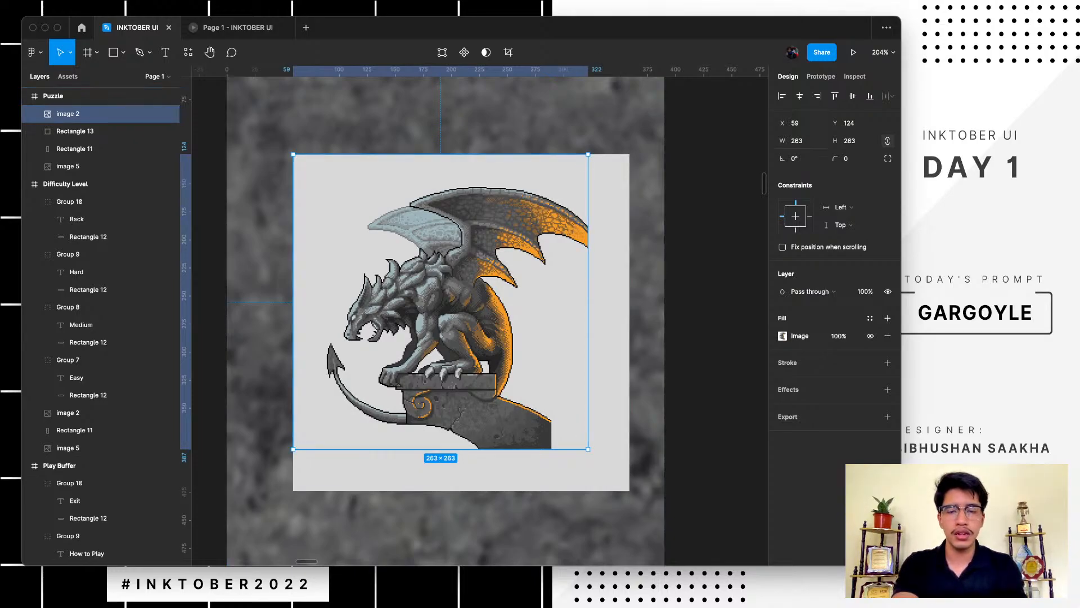
- Scale the square gargoyle image proportionally to a width of 300
left_click(796, 141)
type("300")
key("Return")
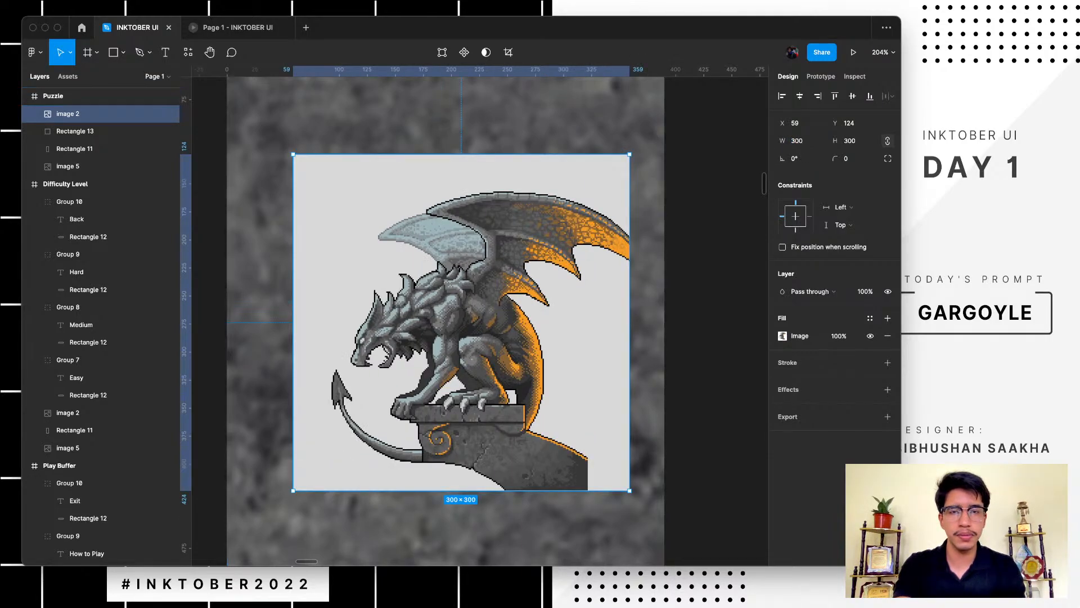
key("Escape")
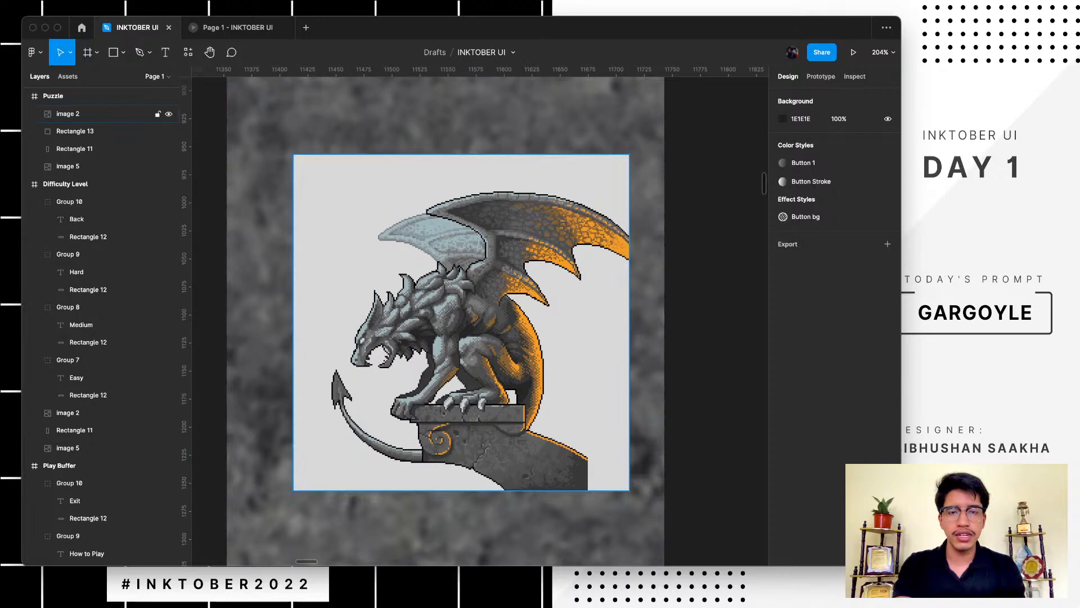
- Move the gargoyle image down off the light square behind it and apply the Button 1 fill style to that square
left_click_drag(461, 322, 468, 423)
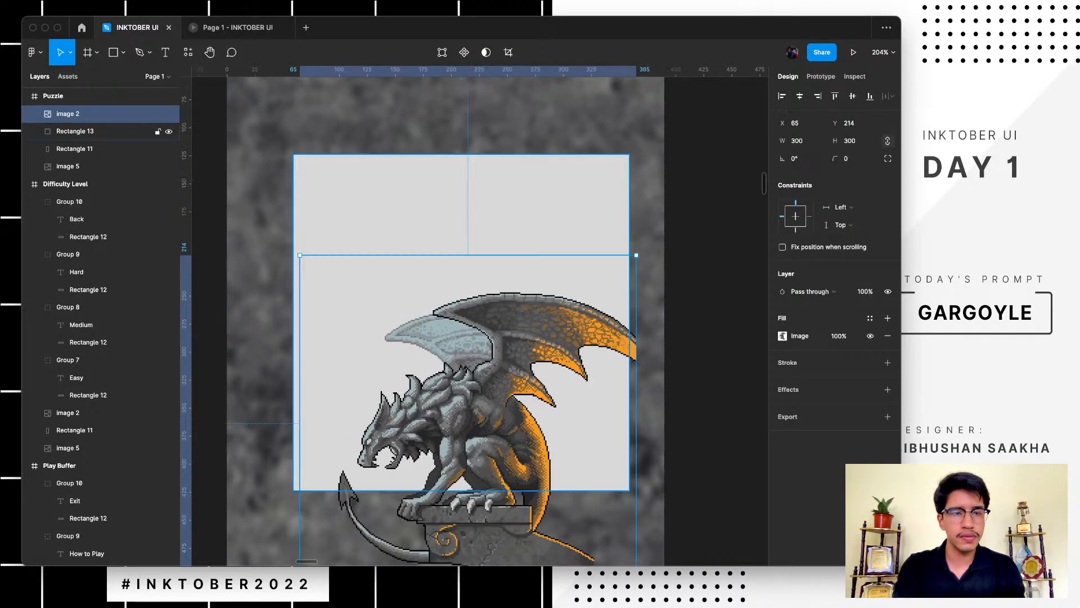
left_click(461, 225)
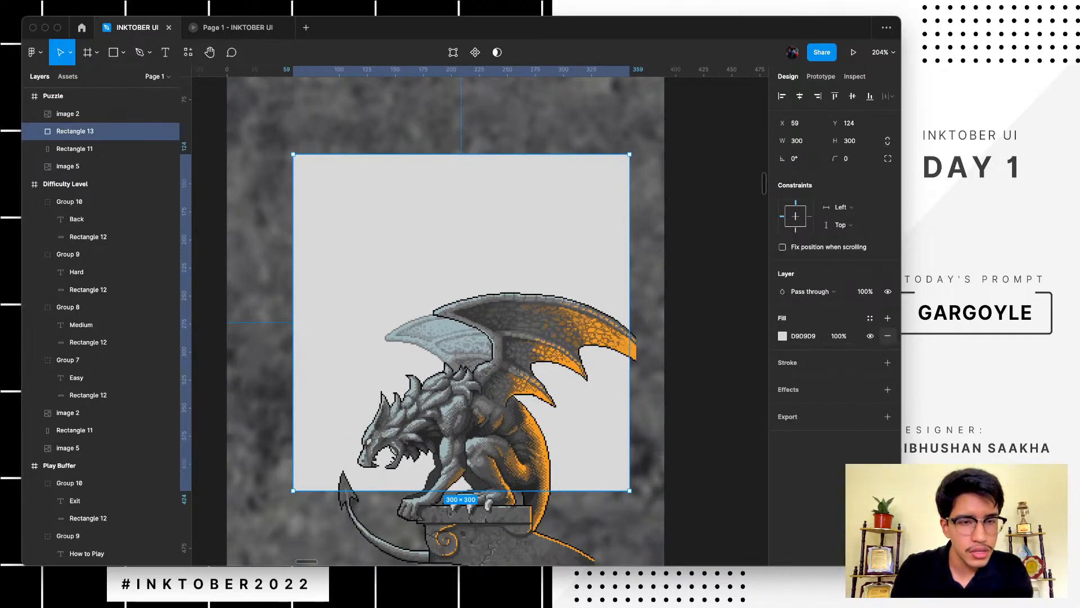
left_click(870, 318)
left_click(813, 385)
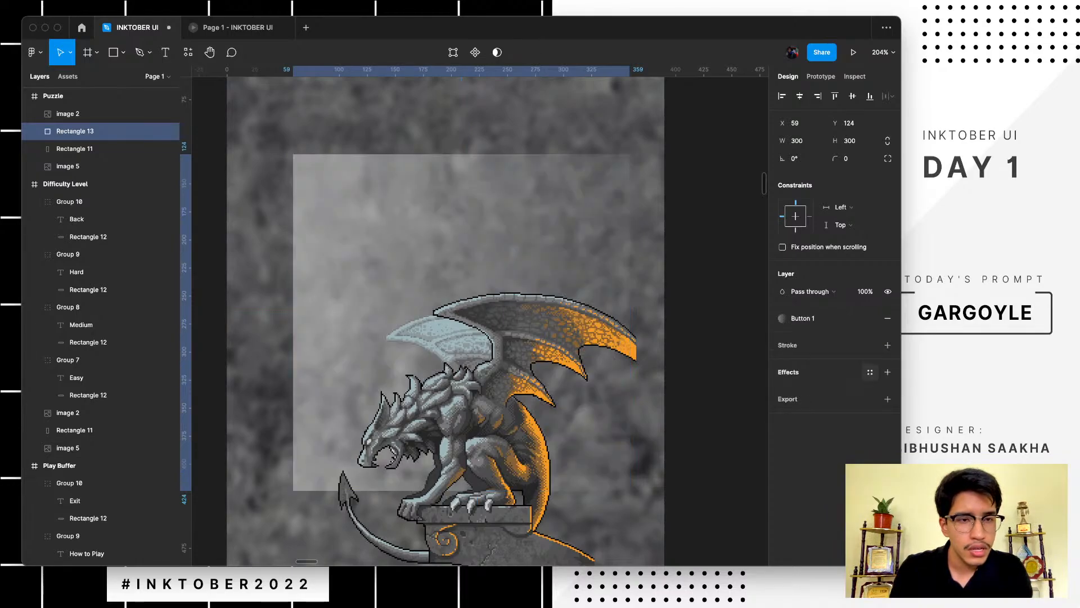
- Give the square the Button Stroke stroke style and the Button bg effect style
left_click(887, 345)
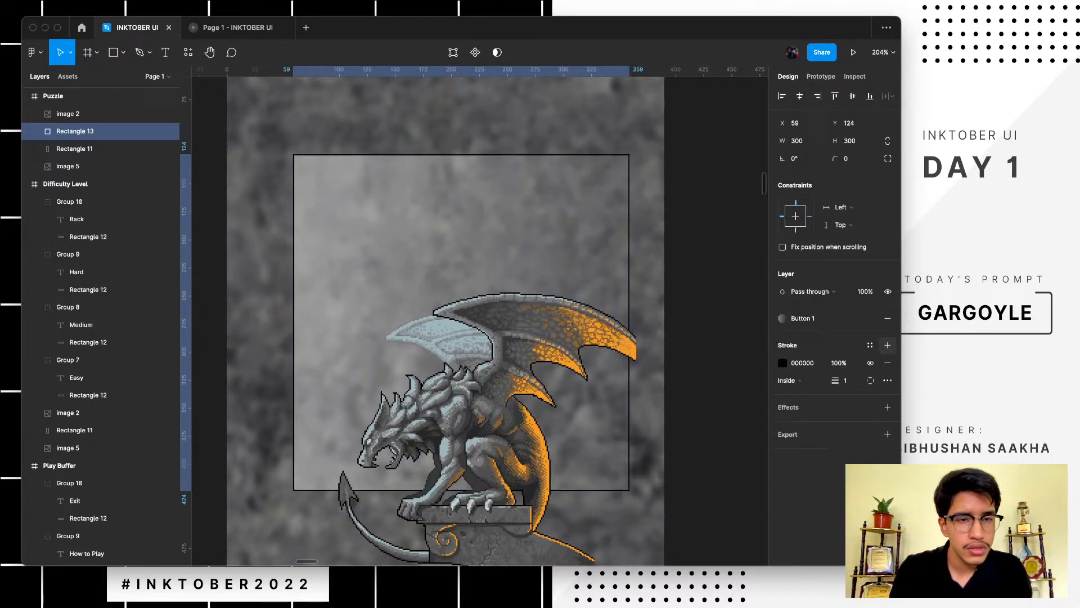
left_click(870, 345)
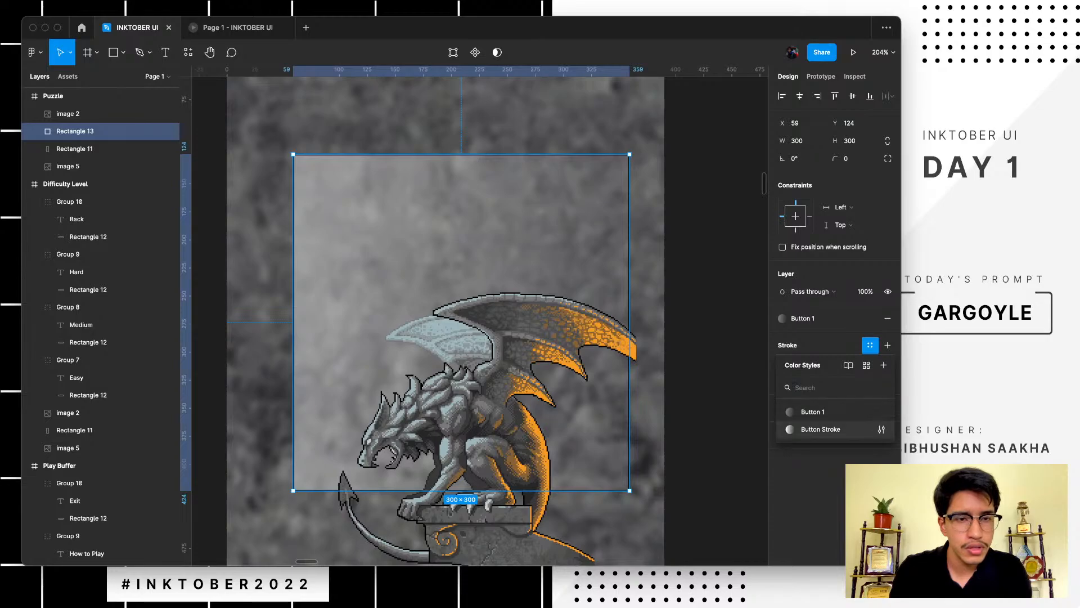
left_click(820, 429)
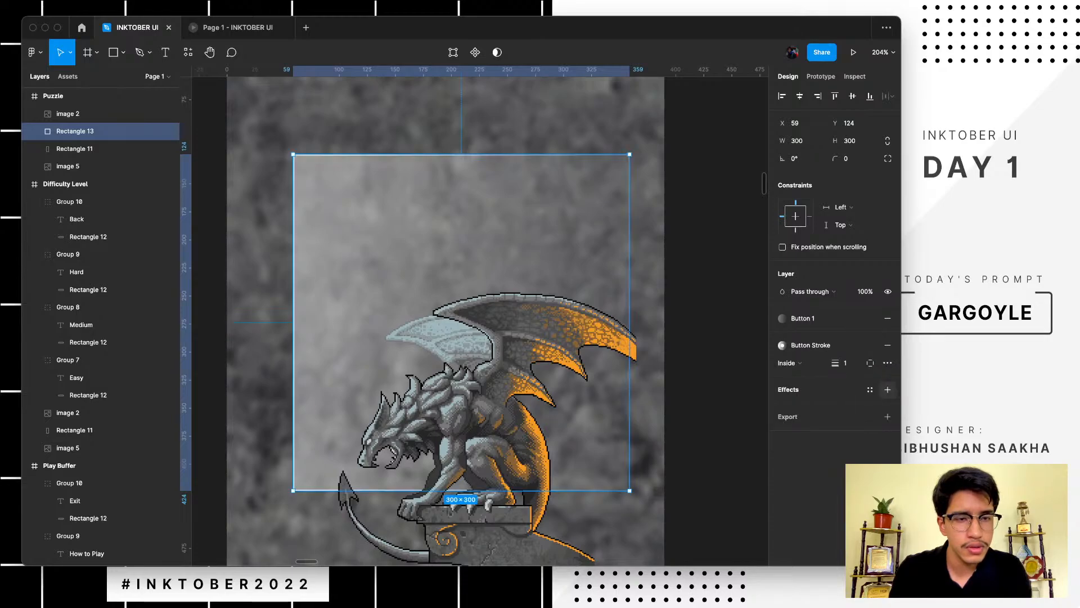
left_click(869, 389)
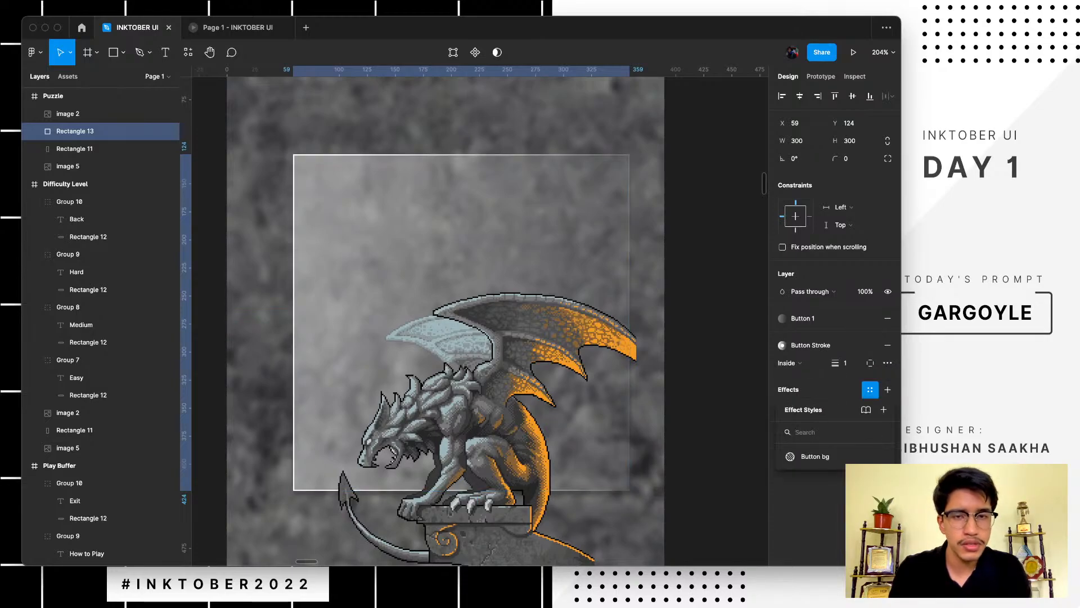
left_click(814, 456)
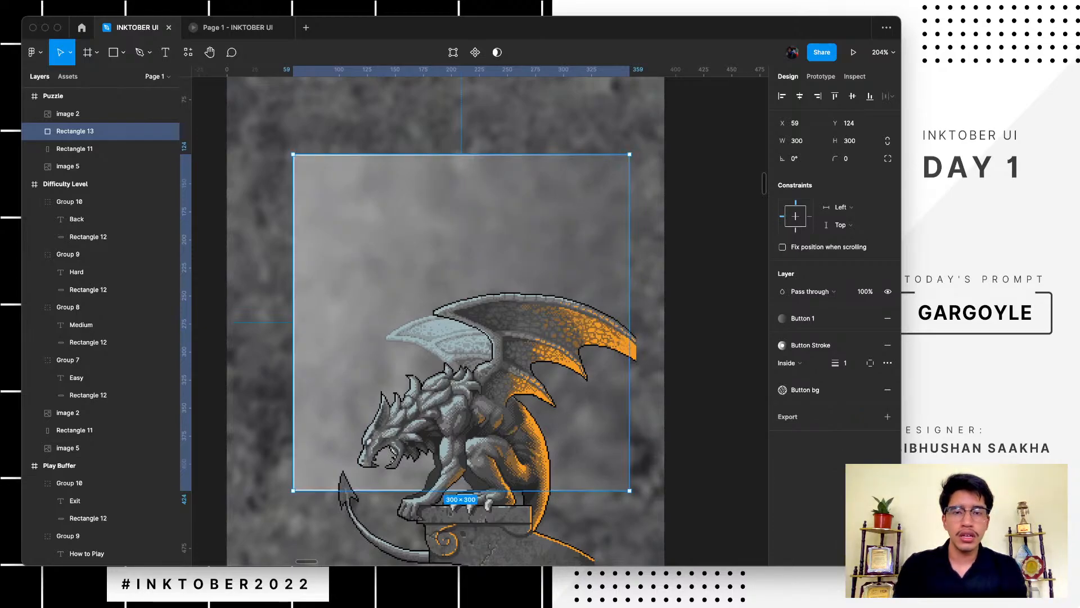
- Realign the gargoyle image over the styled square and mask it with a duplicate of that square
left_click(715, 371)
left_click_drag(478, 394, 471, 294)
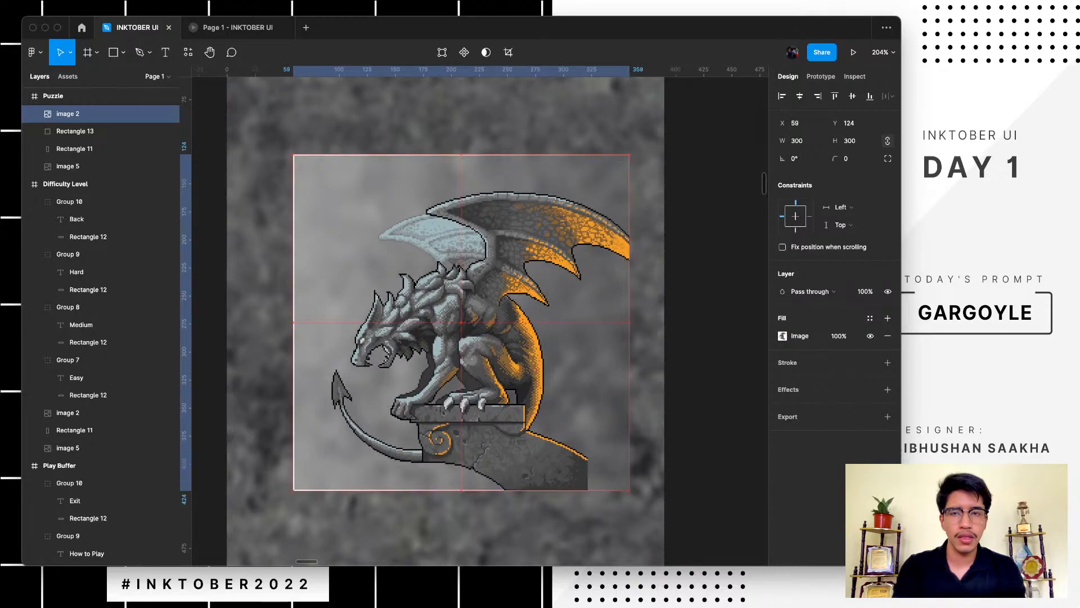
left_click(101, 131)
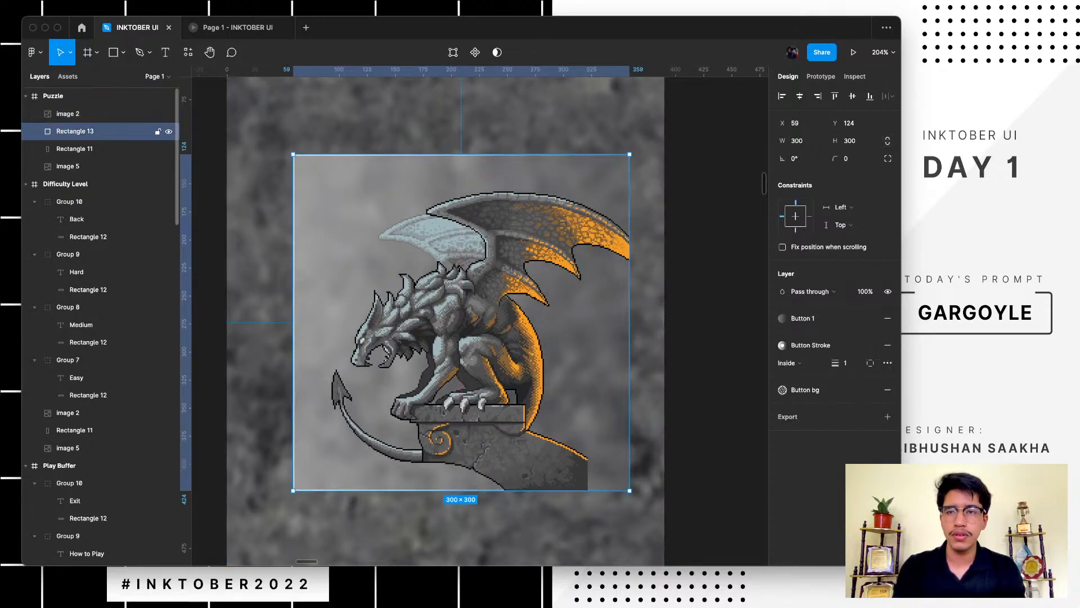
key("ctrl+d")
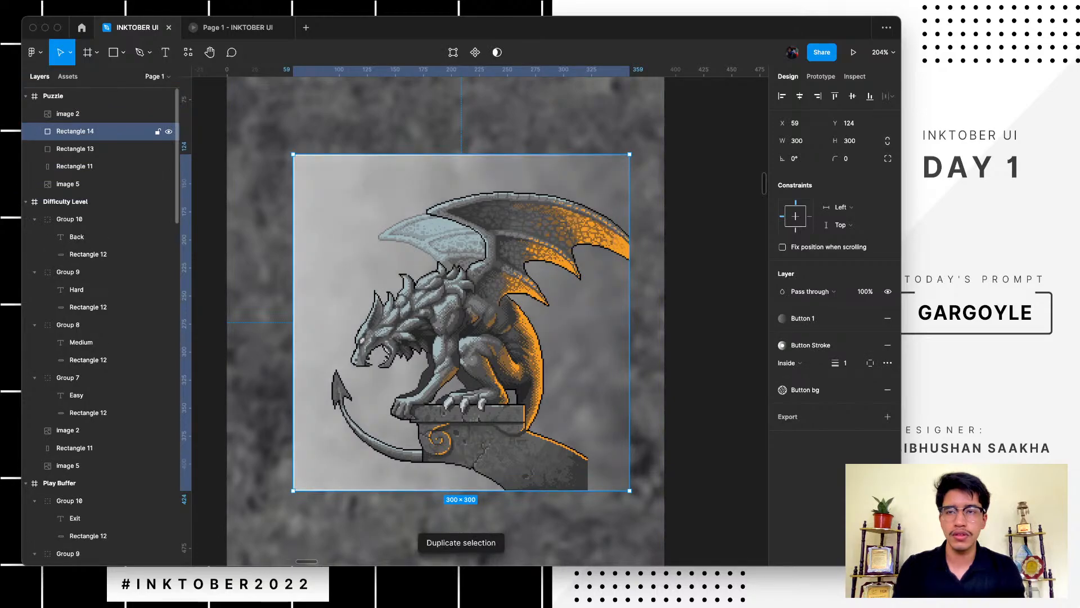
left_click(101, 114, "shift")
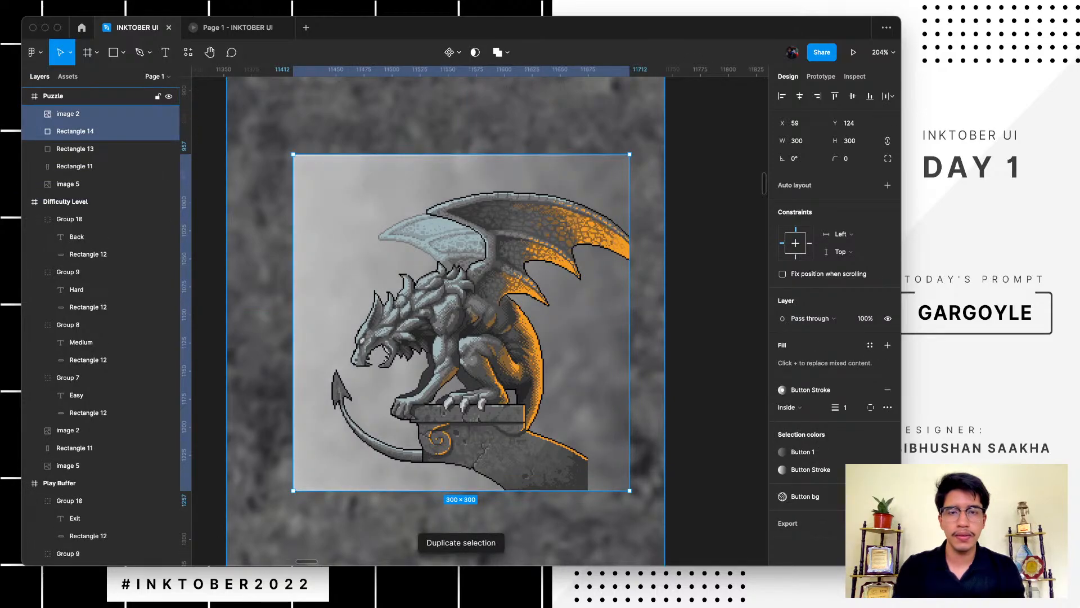
key("ctrl+super+m")
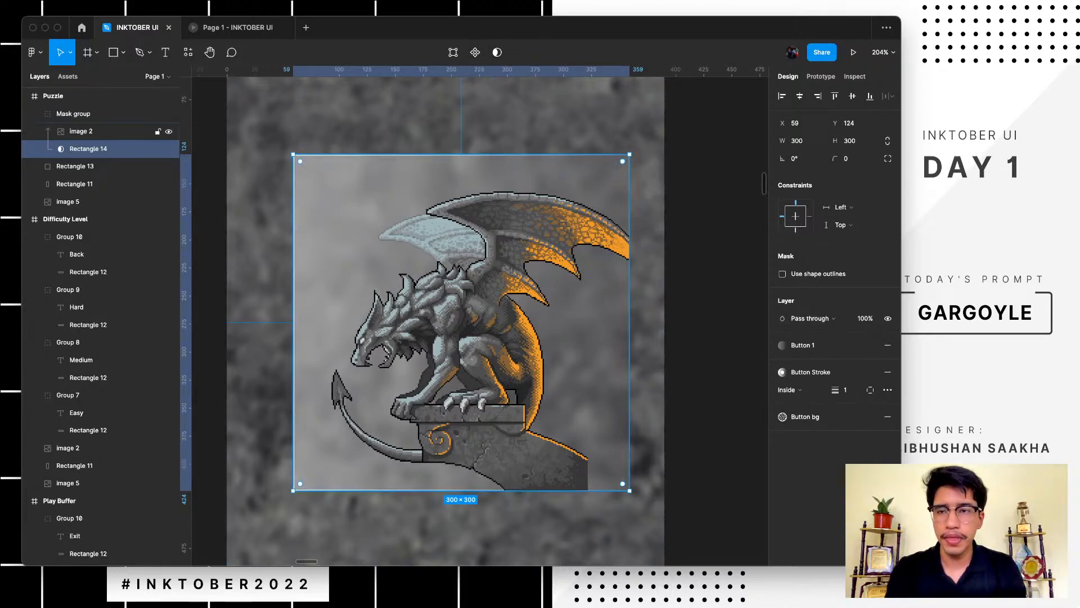
- Duplicate the collapsed mask group eight times and expand the uppermost copy in the layer list
left_click(73, 113)
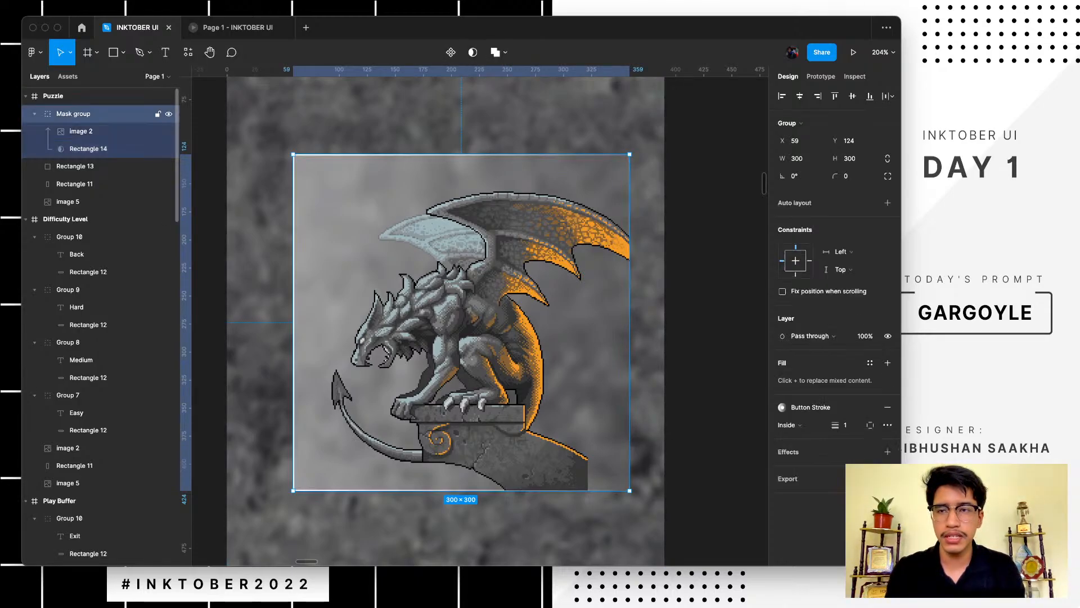
left_click(34, 114)
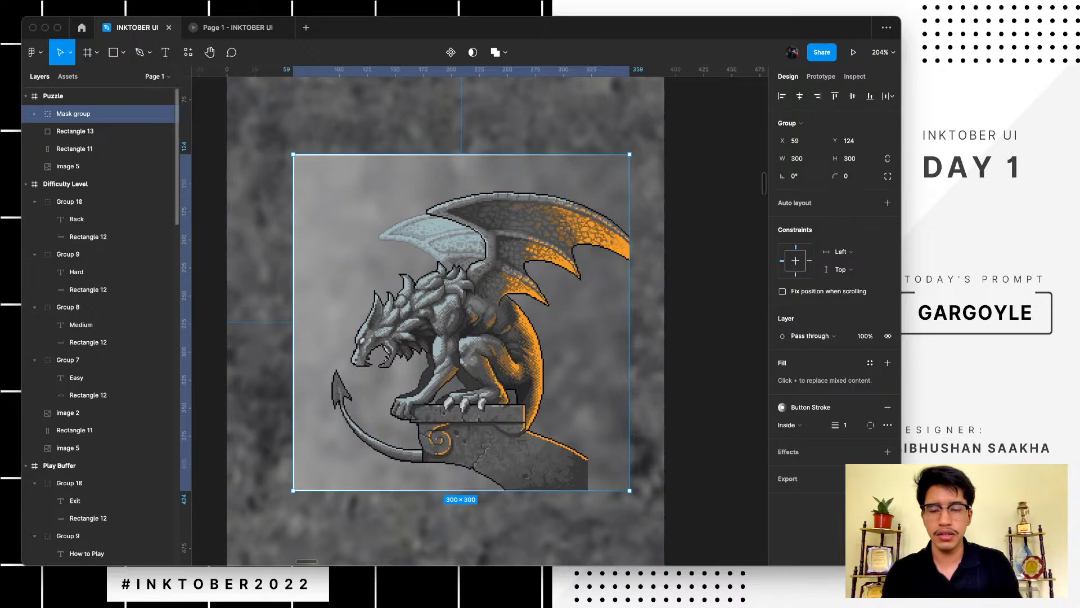
key("super+d")
key("super+d")
key("super+d")
key("super+d")
key("super+d")
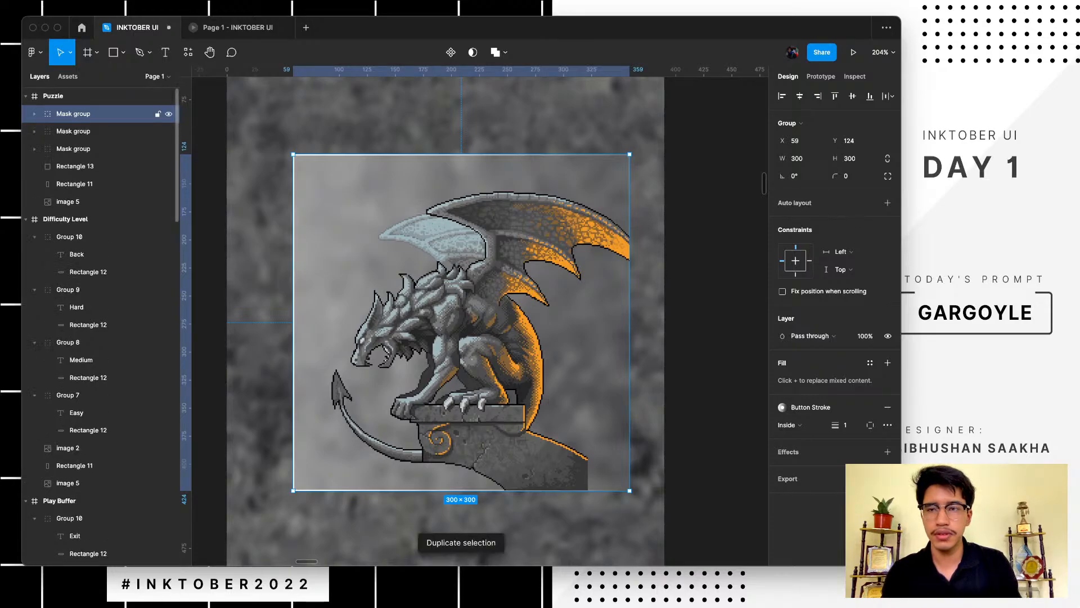
key("super+d")
key("super+d")
key("super+d")
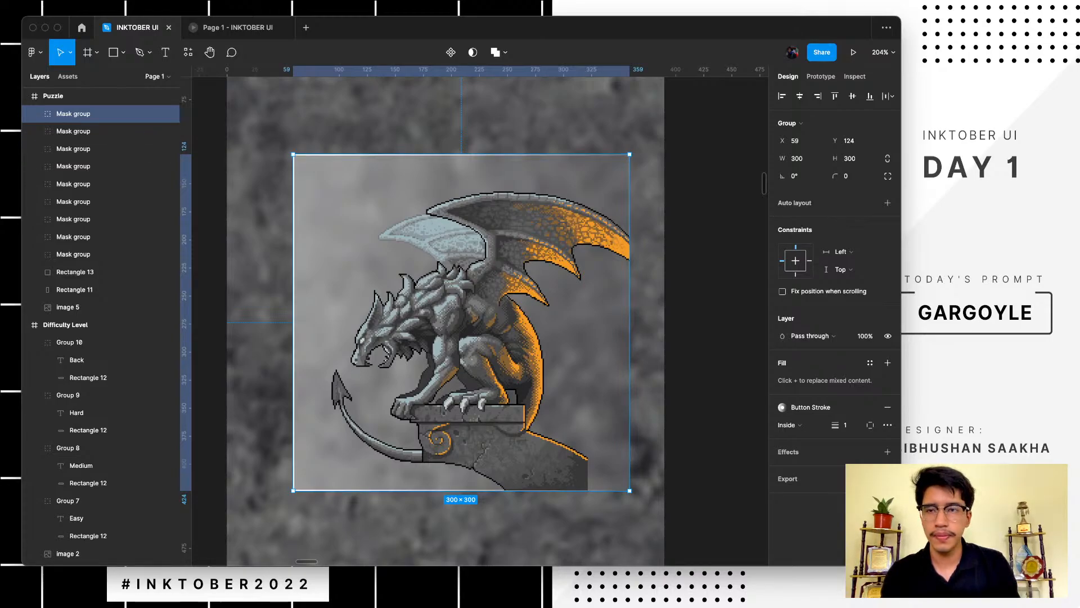
key("Escape")
left_click(35, 114)
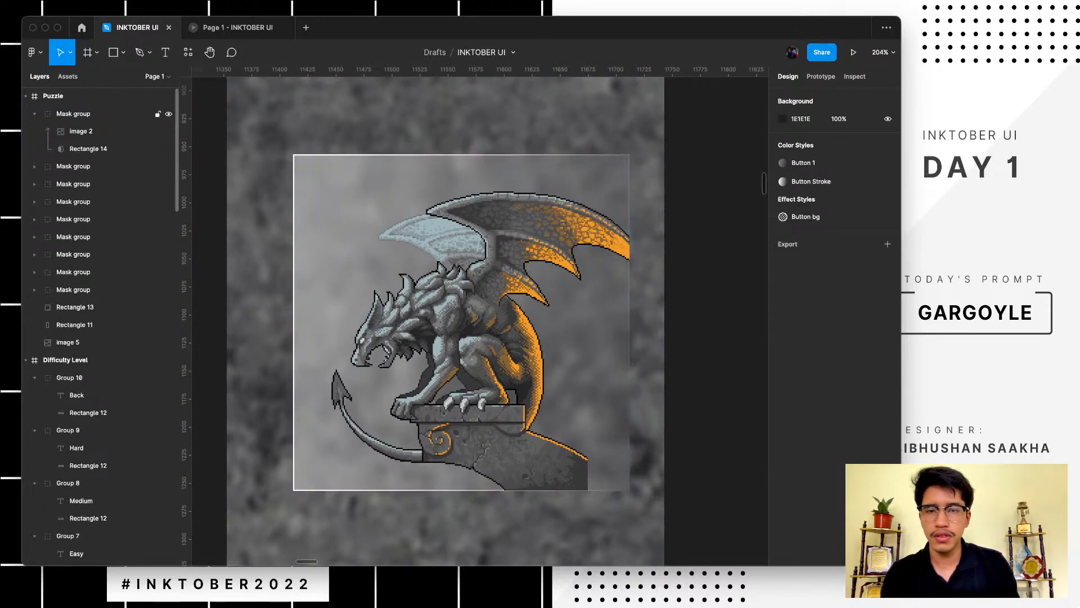
left_click_drag(89, 149, 88, 126)
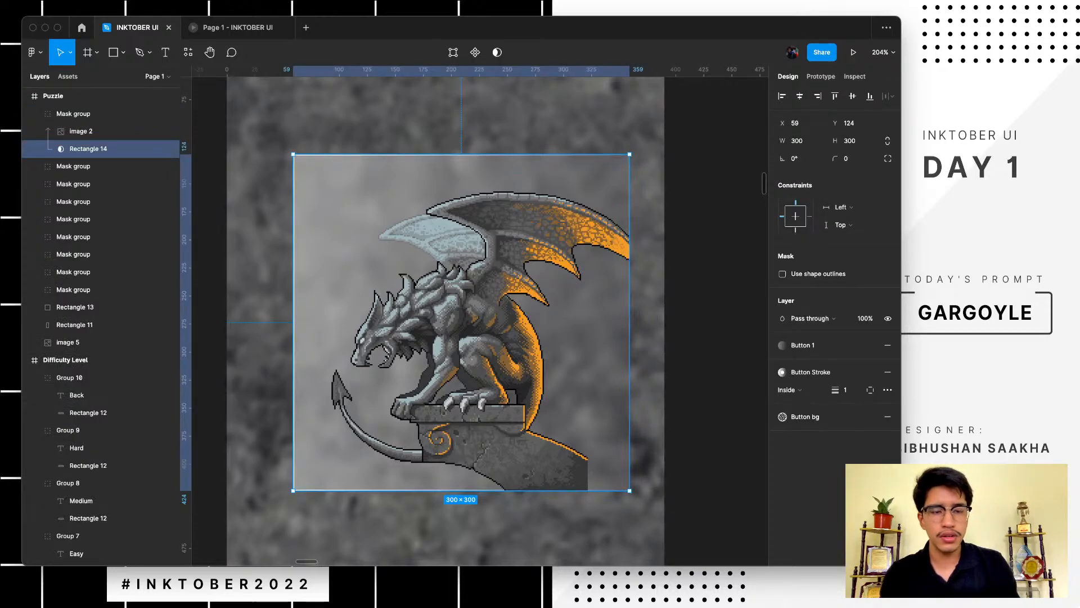
left_click(797, 140)
type("100")
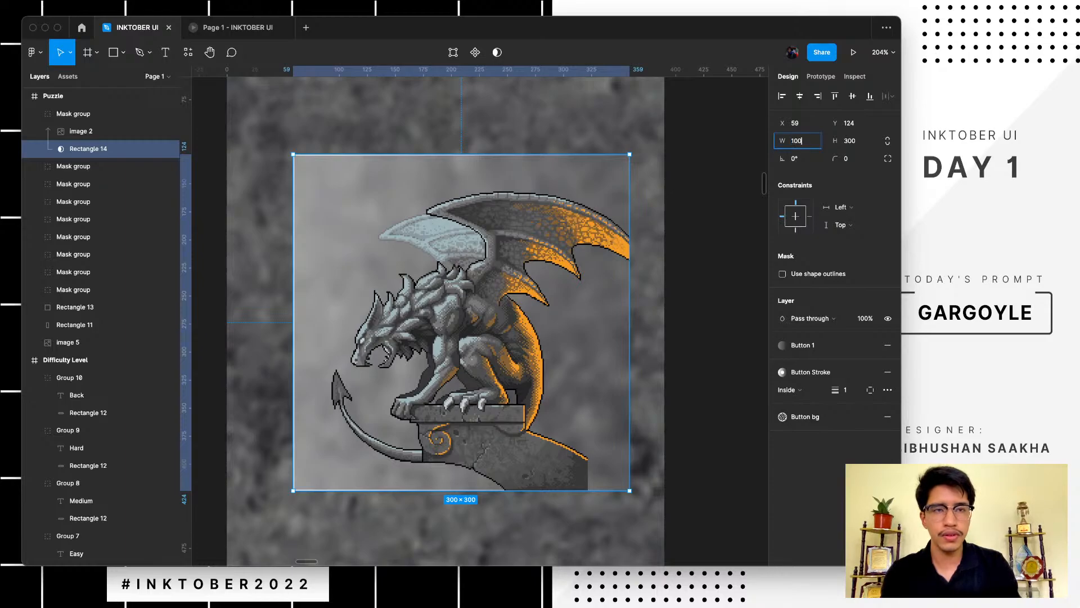
key("Escape")
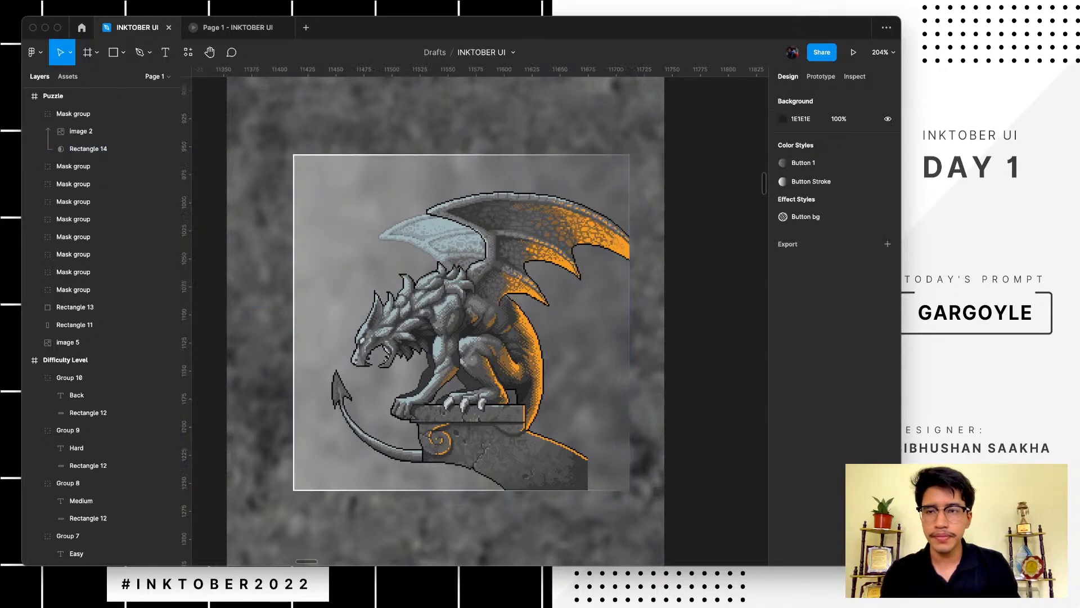
- Expand the remaining mask groups in the Puzzle frame to expose their mask rectangles
left_click(35, 167)
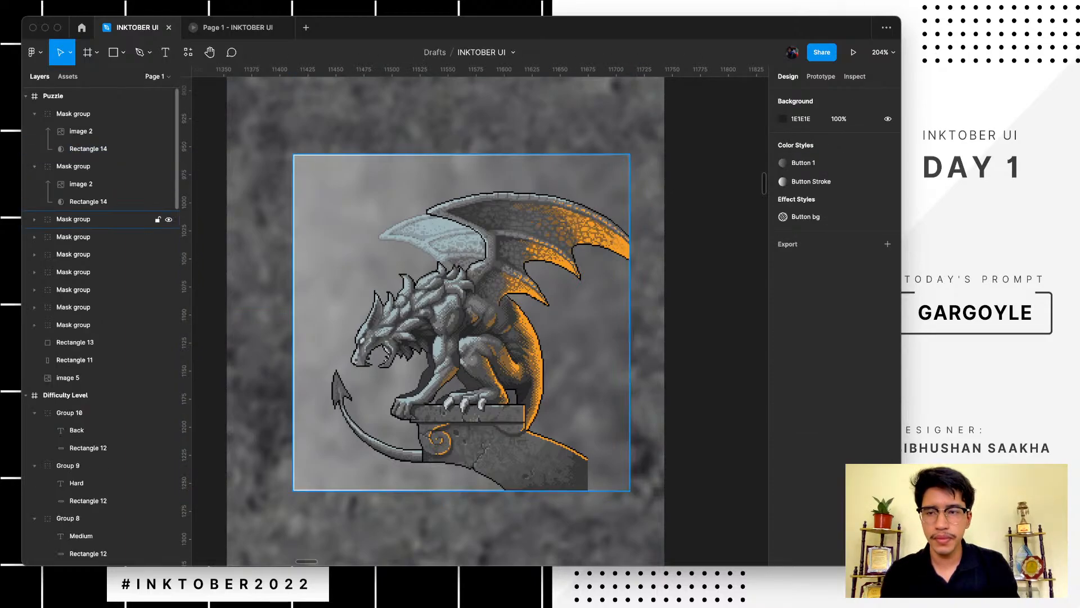
left_click(35, 219)
left_click(34, 272)
left_click(34, 324)
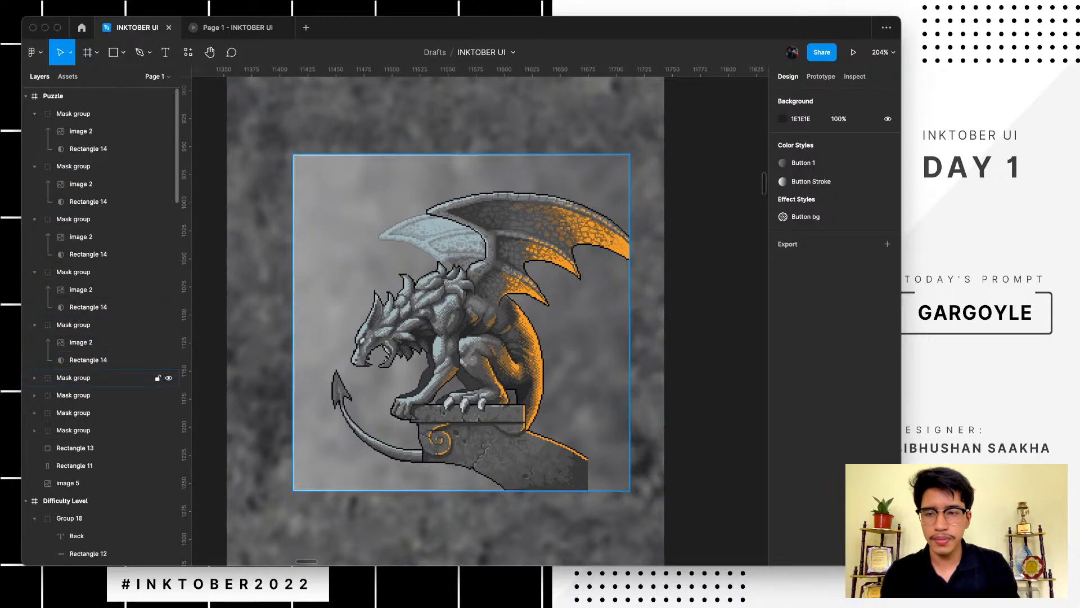
left_click(34, 430)
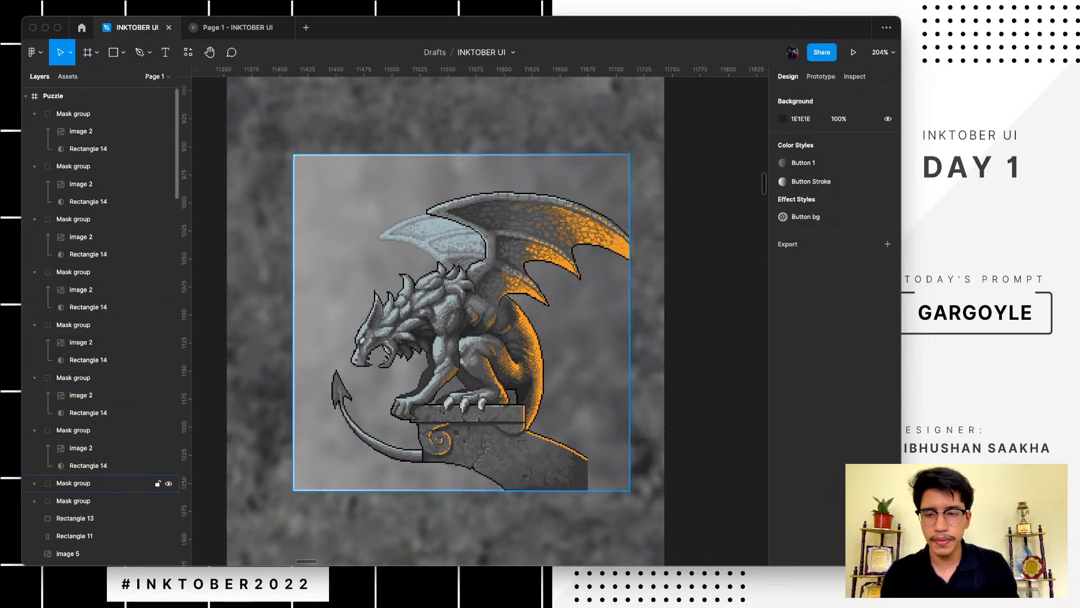
left_click(34, 483)
left_click(35, 536)
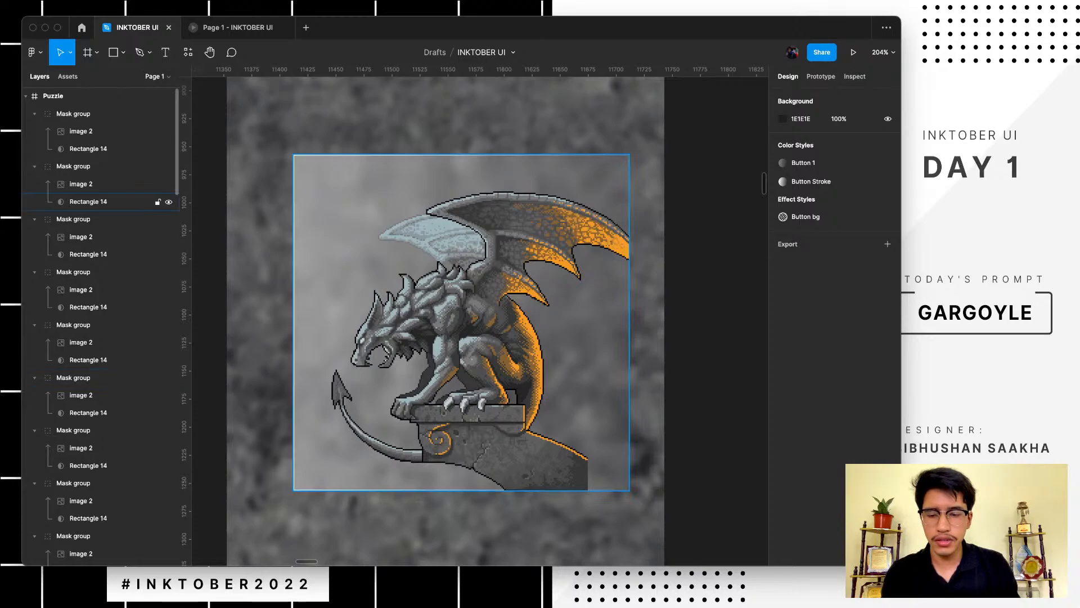
- Resize the mask rectangles in all nine mask groups to a width of 100 and a height of 100
left_click(88, 149)
left_click(89, 201, "super")
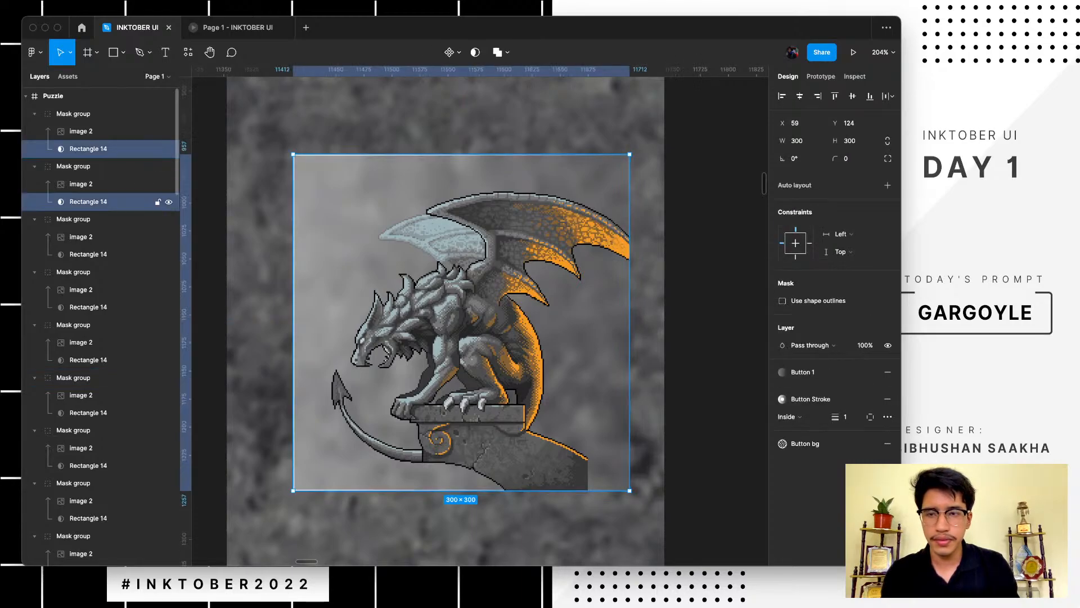
left_click(88, 254, "super")
left_click(89, 307, "super")
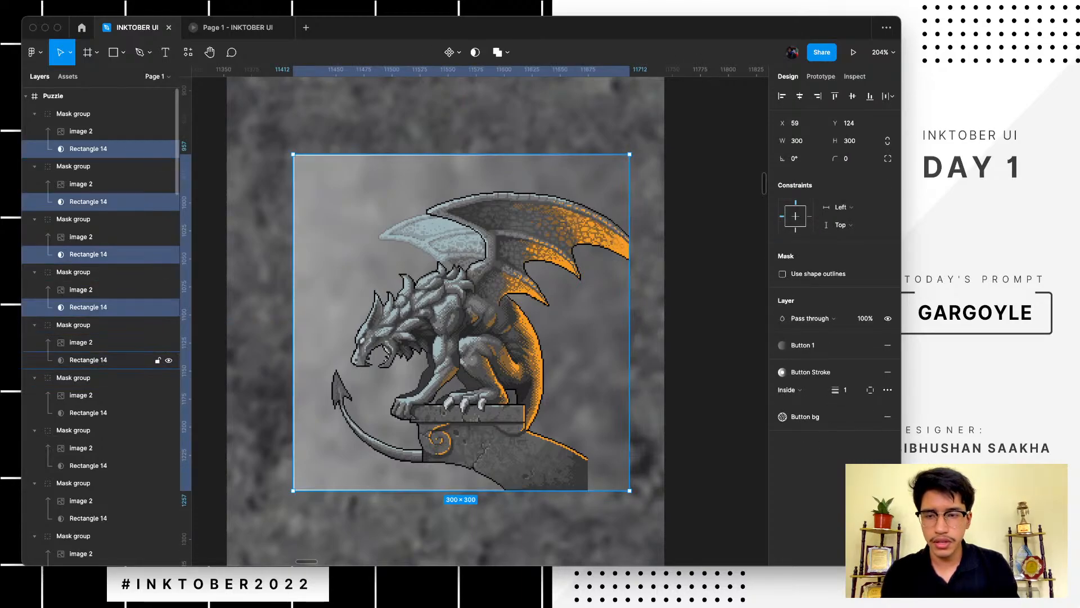
left_click(88, 359, "super")
left_click(88, 413, "super")
left_click(88, 465, "super")
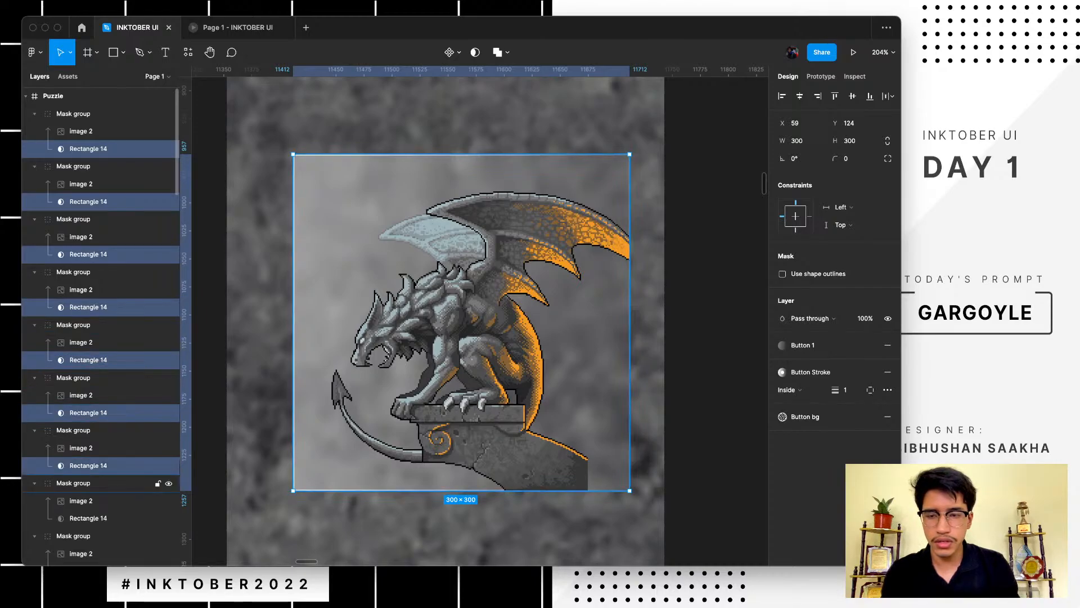
left_click(88, 518, "super")
scroll(88, 518, "down", 1)
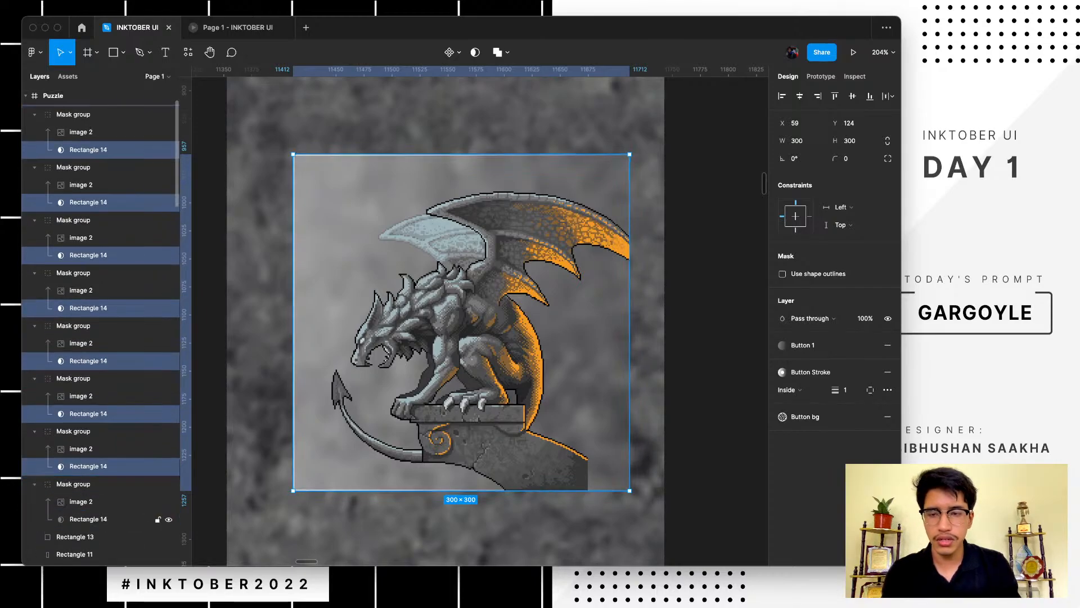
left_click(88, 519, "super")
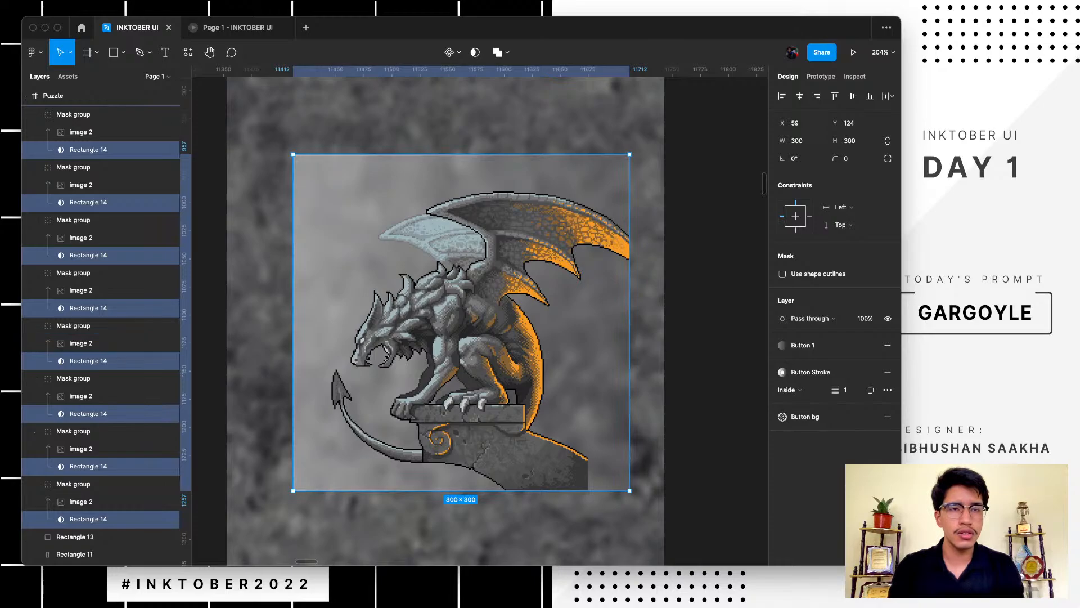
left_click(797, 141)
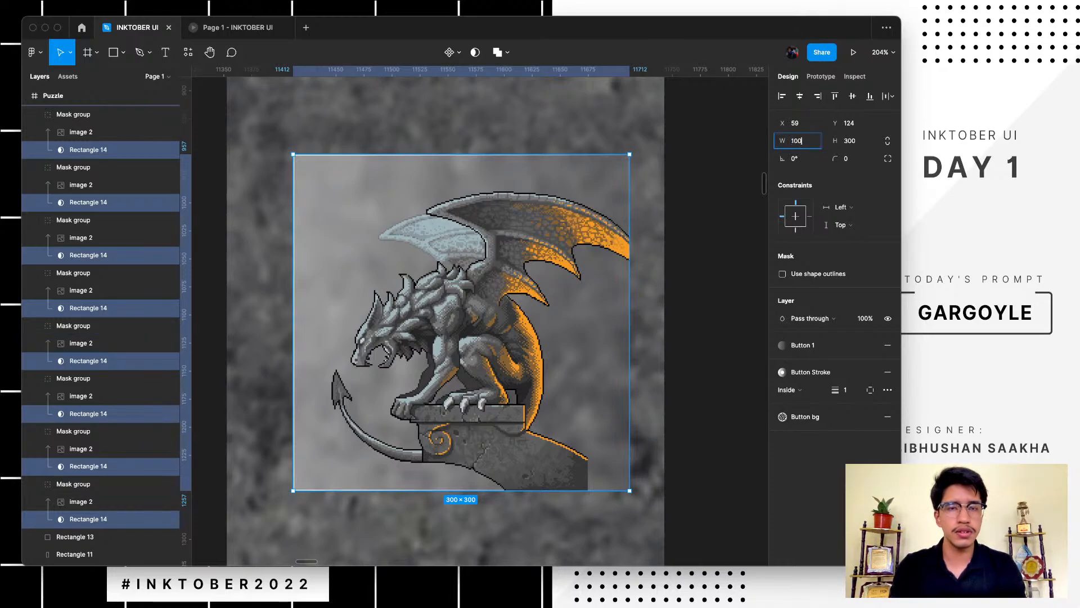
type("100")
key("Return")
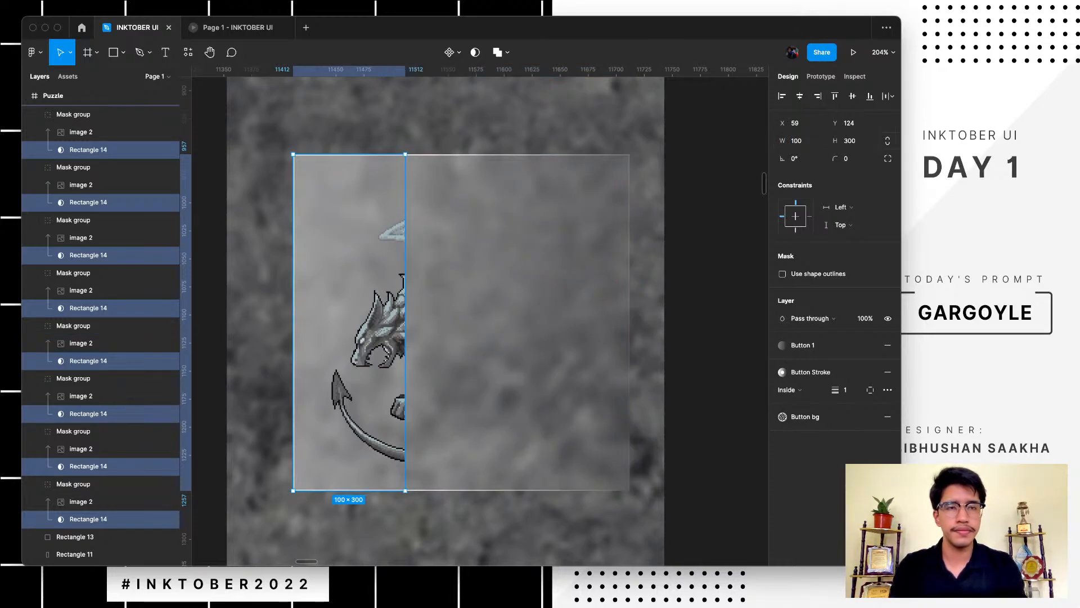
left_click(855, 141)
type("100")
key("Return")
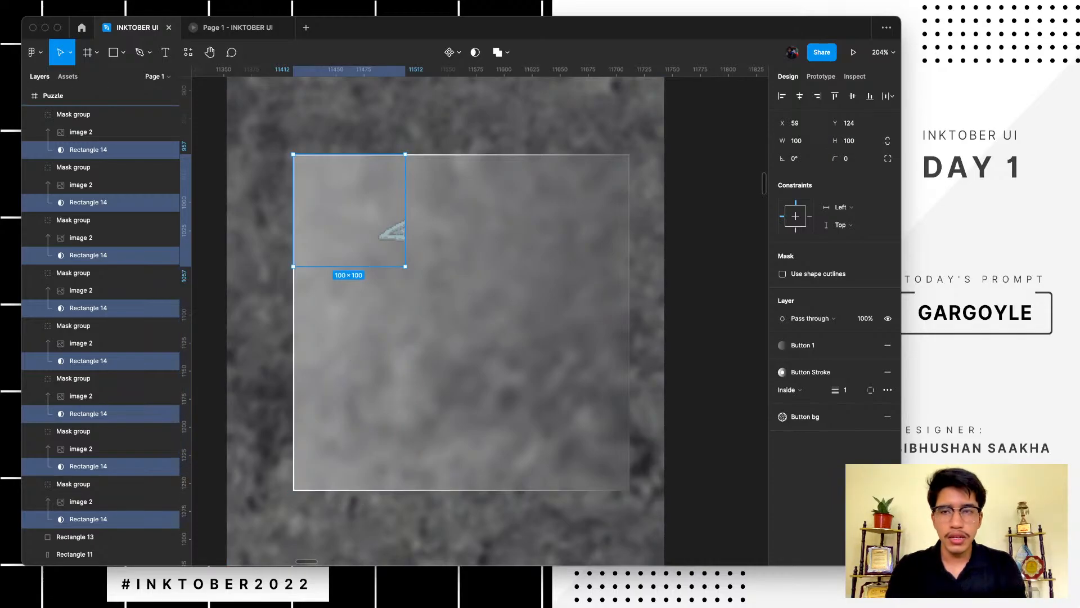
left_click(715, 203)
- Rename the nine mask groups in layer order as 1, 2, 3, 4, 5, 6, 7, 8 and 9
left_click(353, 213)
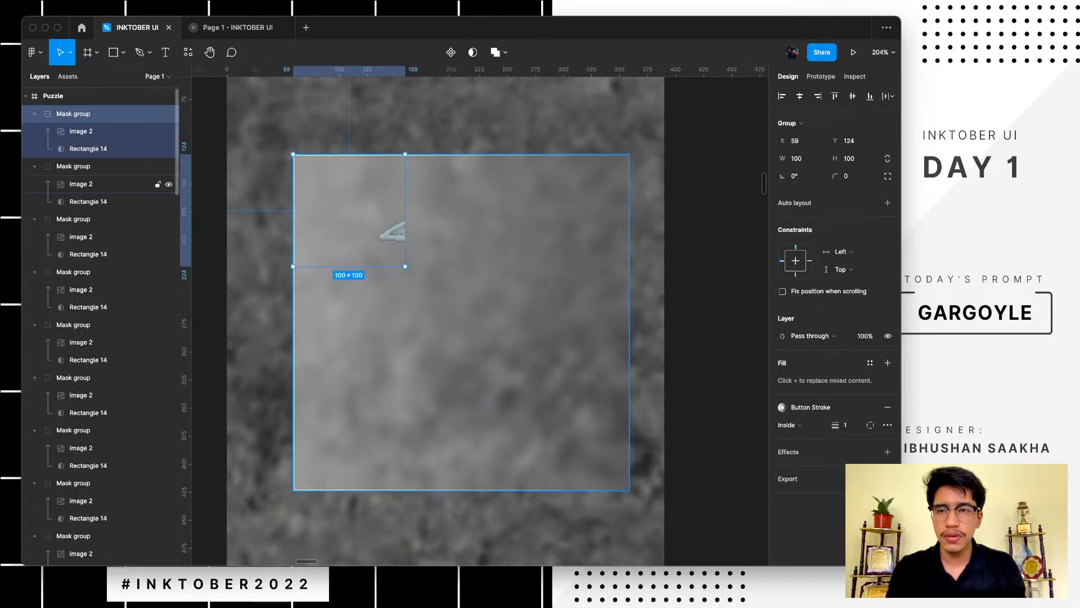
key("super+r")
type("1")
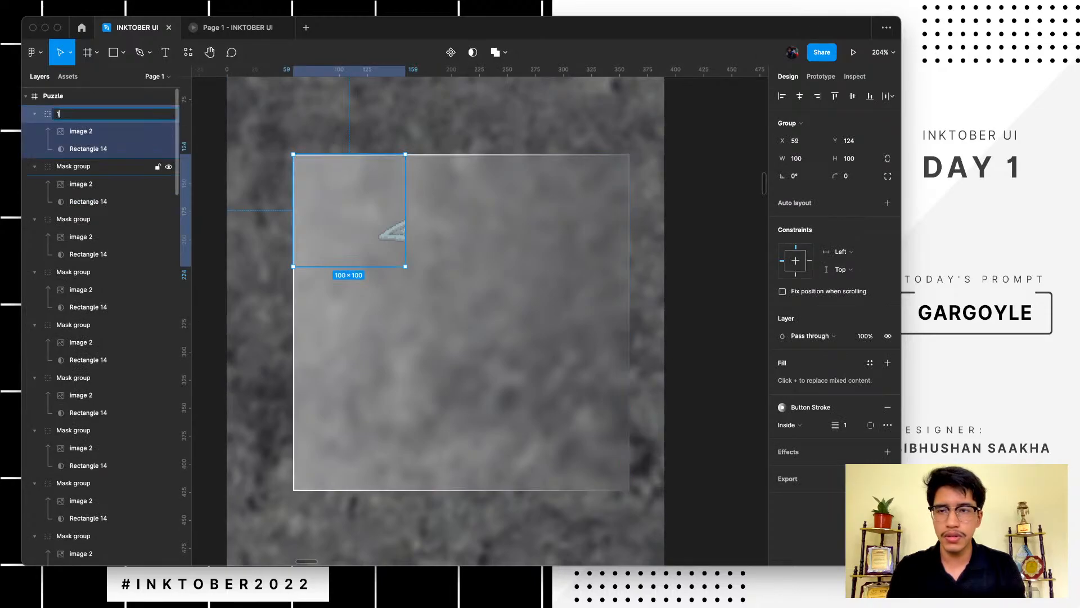
key("Tab")
type("2")
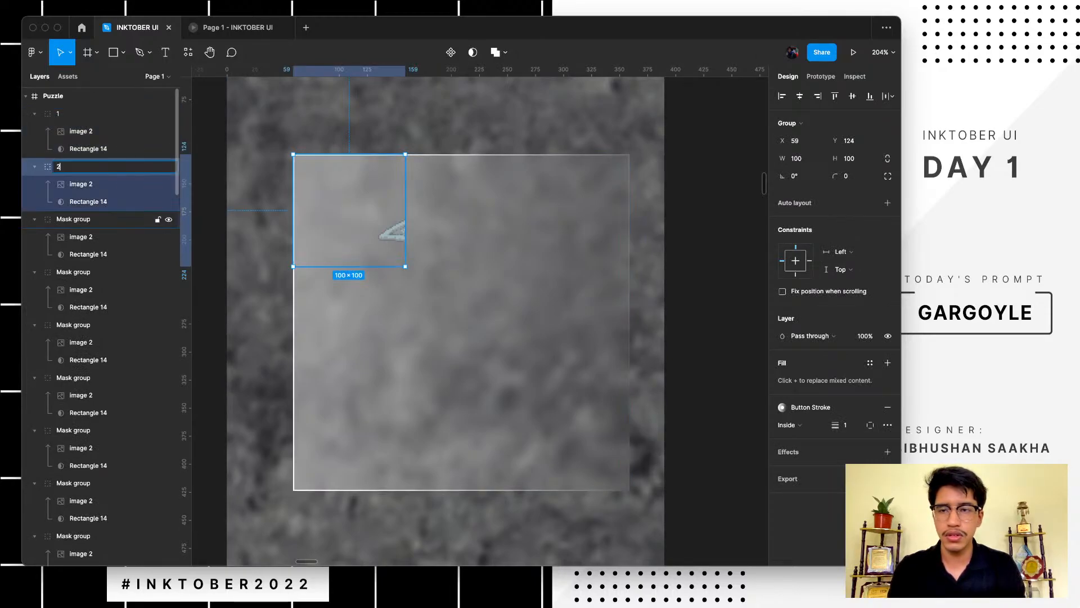
key("Tab")
type("3")
key("Tab")
type("4")
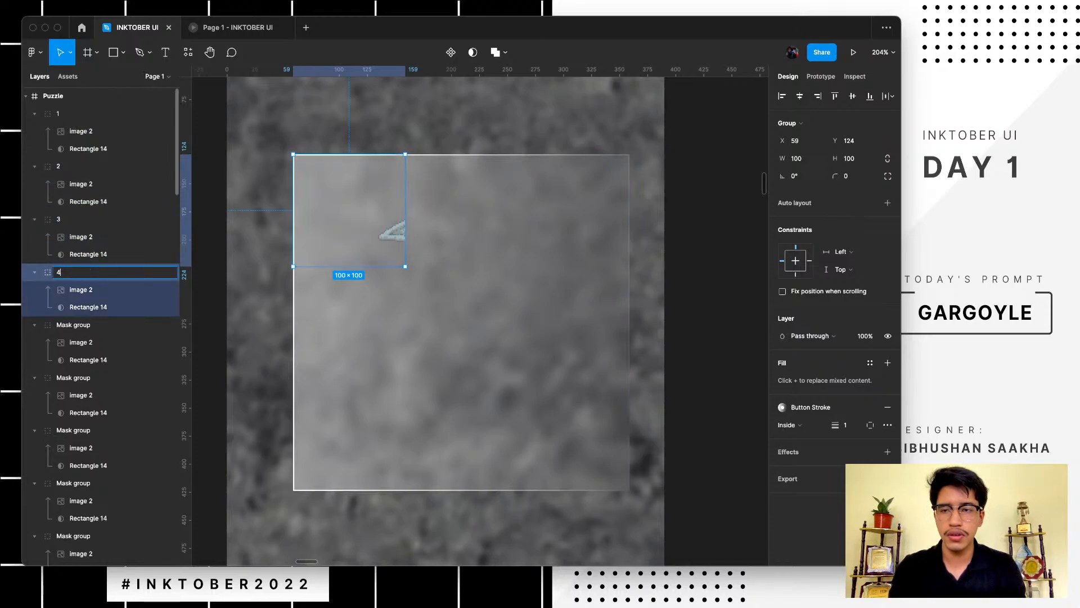
key("Tab")
type("5")
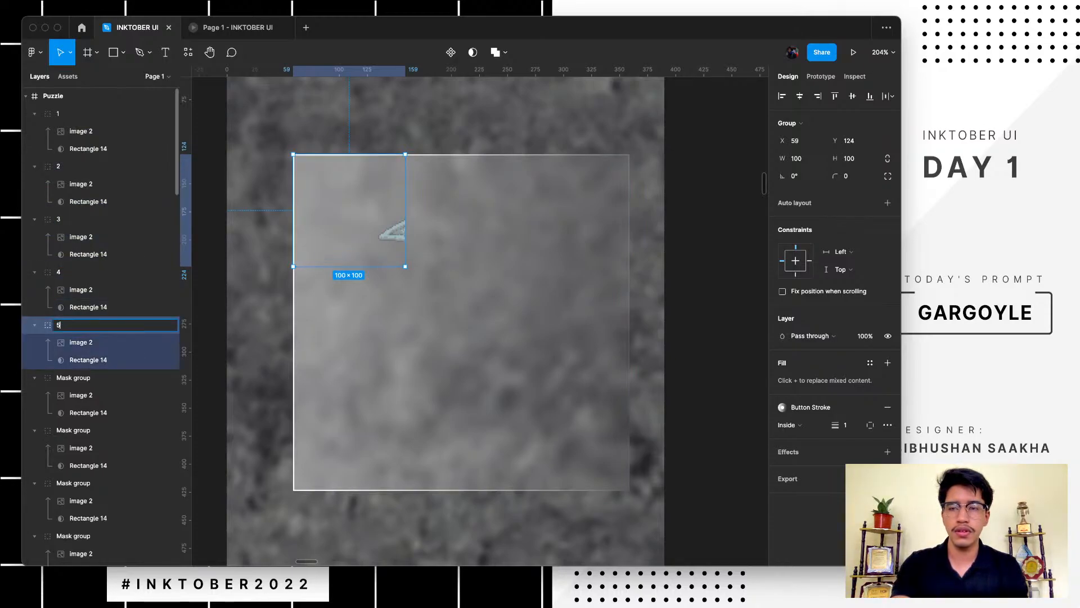
key("Tab")
type("6")
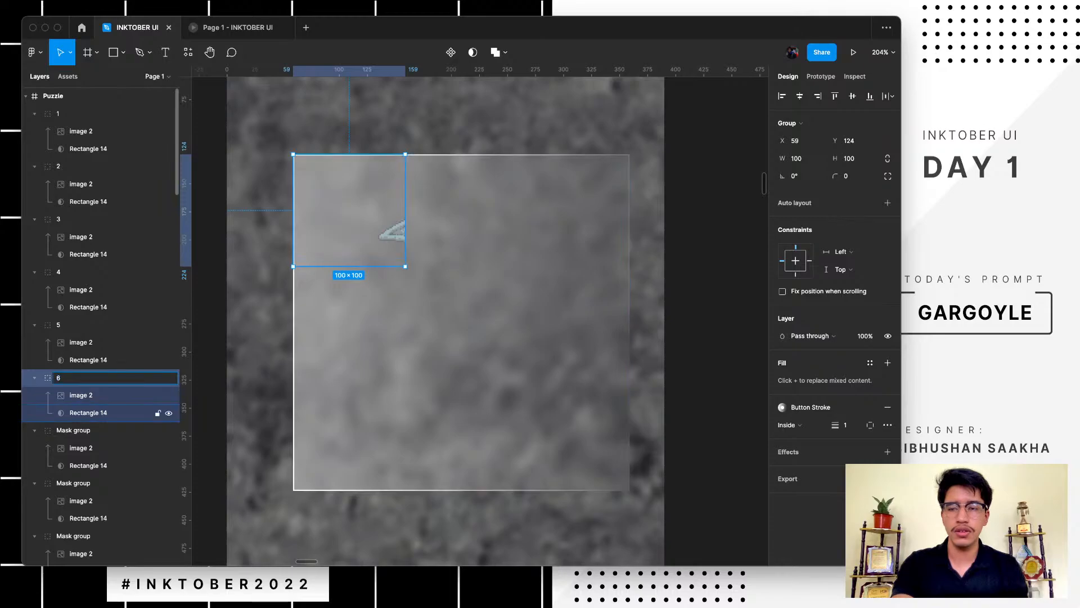
key("Tab")
type("7")
key("Tab")
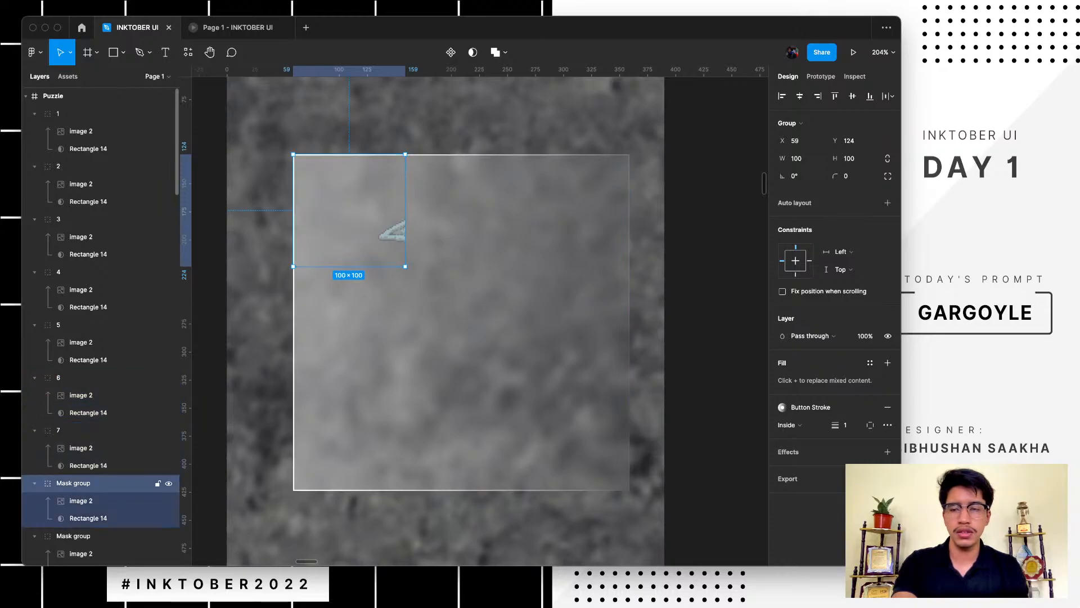
type("8")
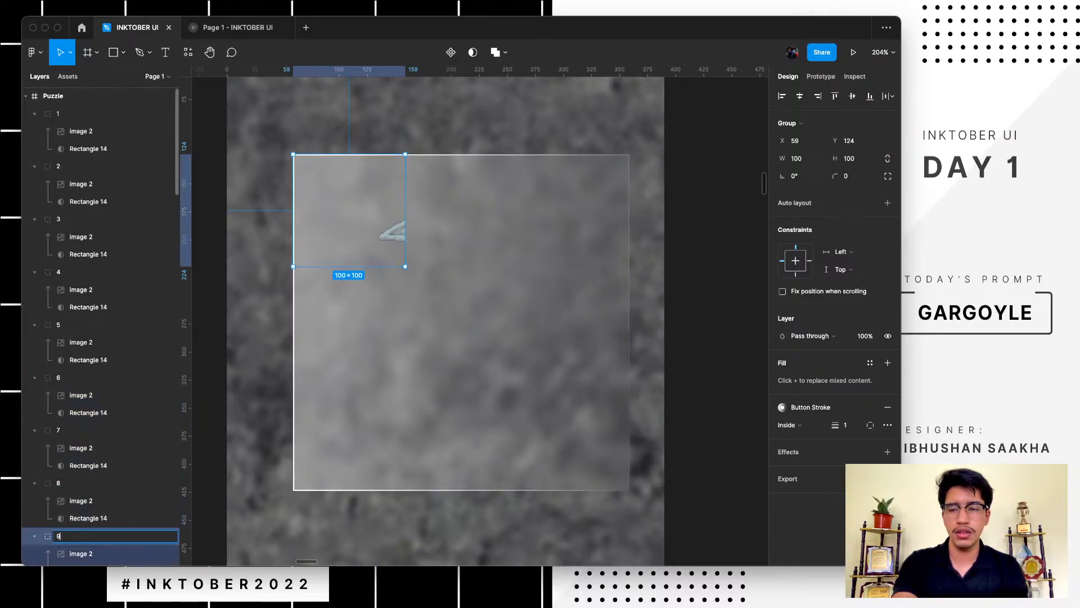
key("Tab")
type("9")
key("Tab")
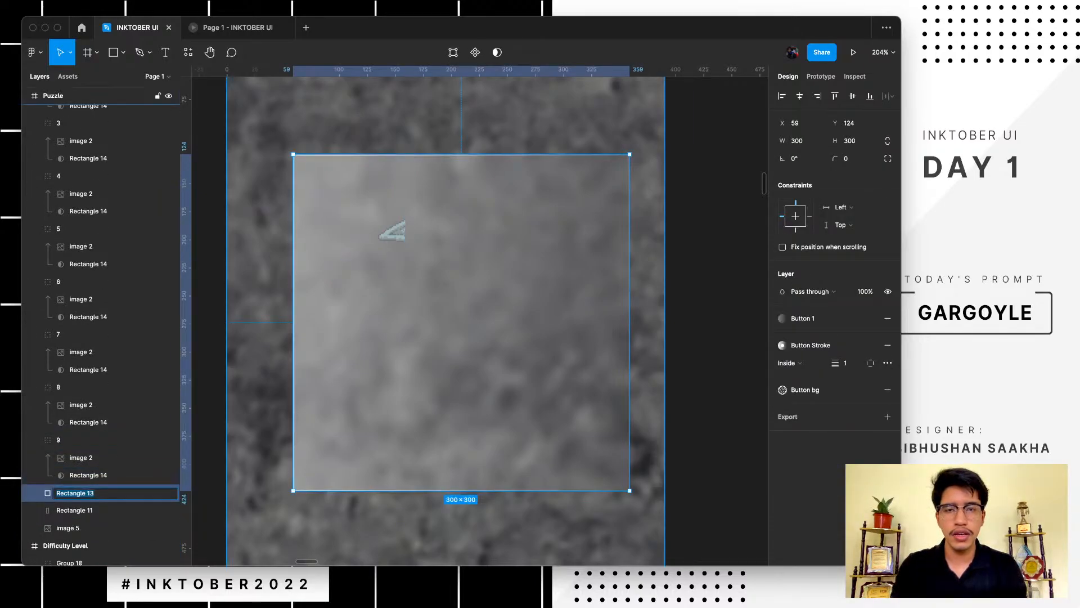
key("Escape")
key("Escape")
- Place the mask rectangles of groups 2 and 3 in the square's upper row at X 159 and X 259, both at Y 124
left_click(349, 210)
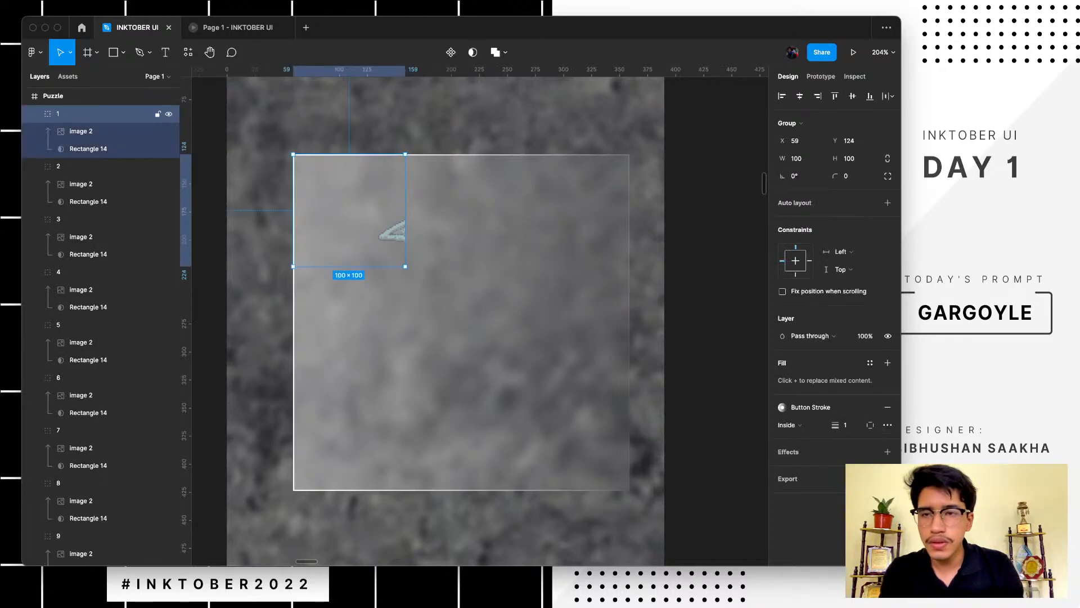
left_click(88, 201)
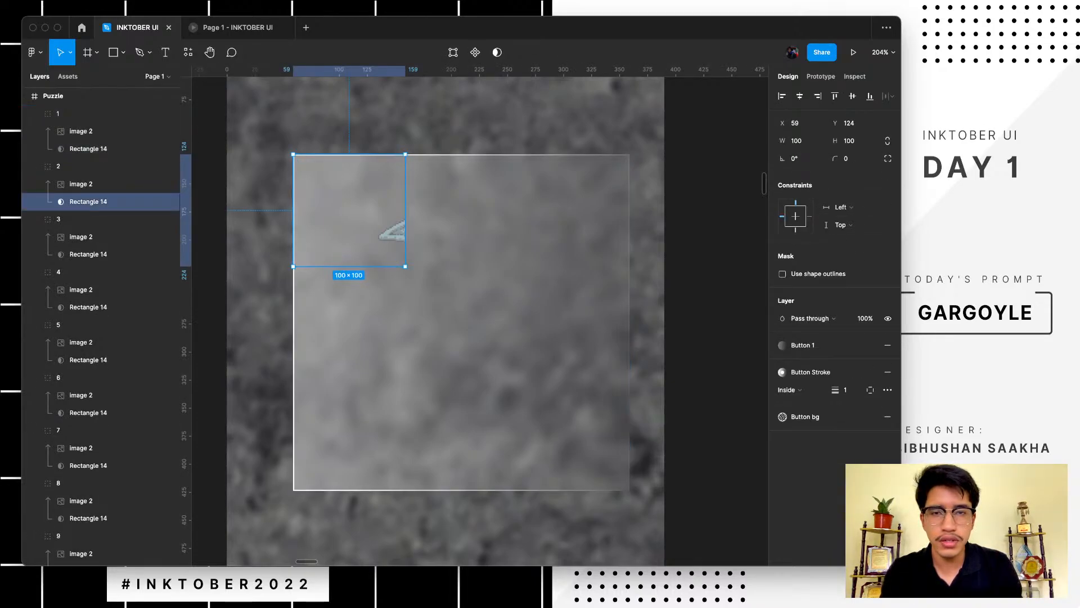
left_click_drag(348, 210, 461, 205)
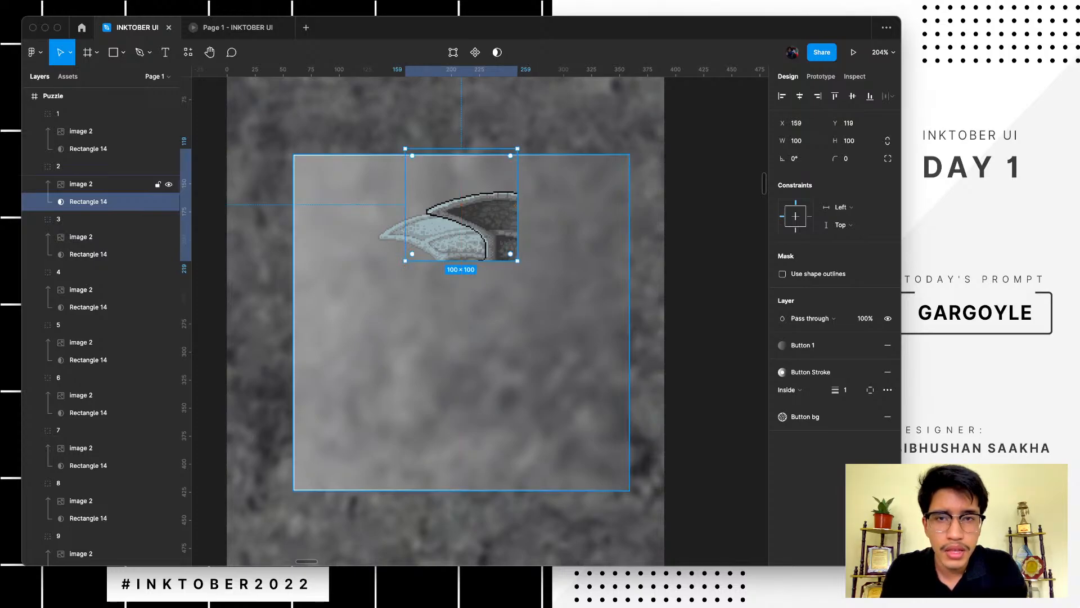
left_click_drag(438, 254, 438, 260)
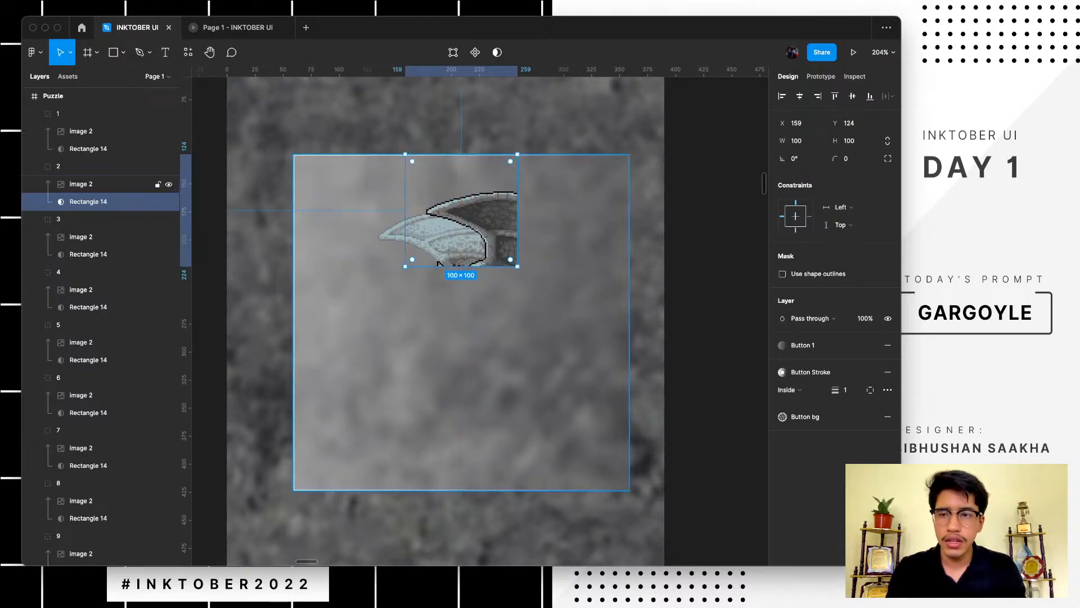
left_click(89, 254)
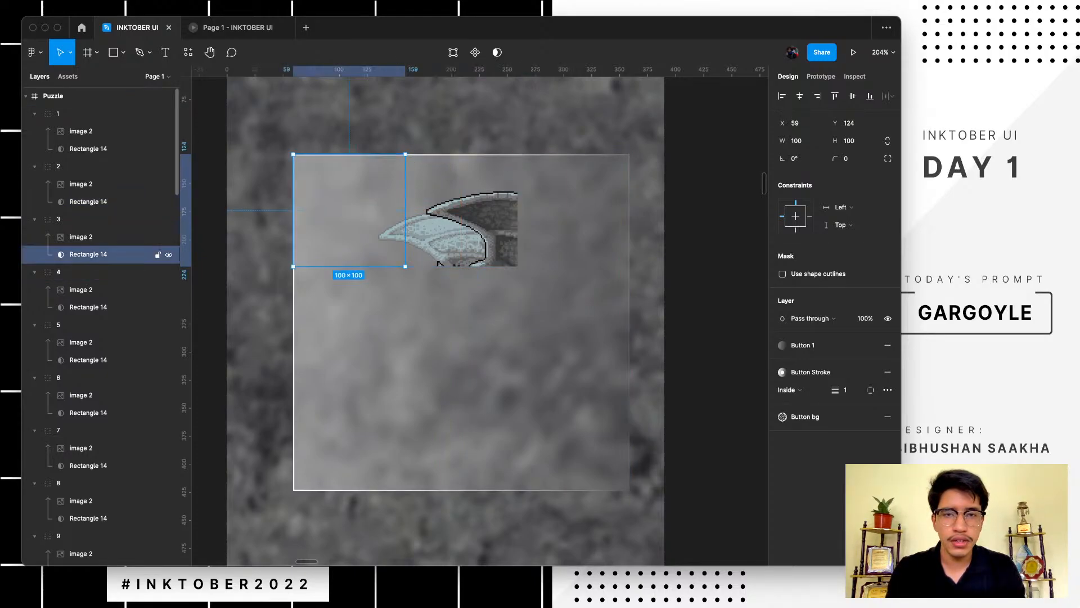
left_click_drag(349, 210, 573, 210)
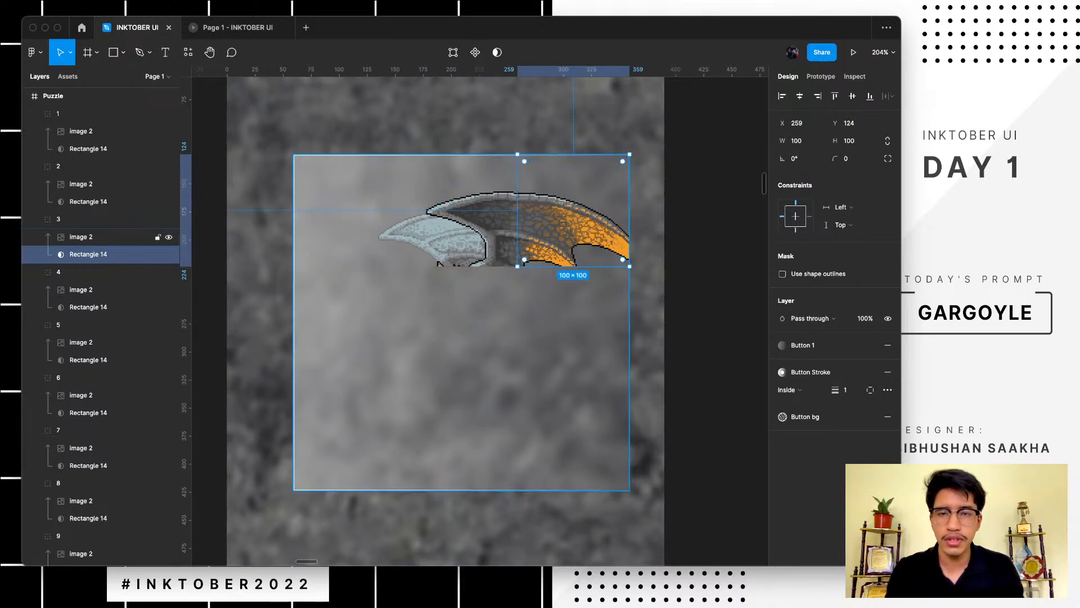
- Place group 4's mask rectangle in the first cell of the middle row at X 59, Y 224
left_click(88, 307)
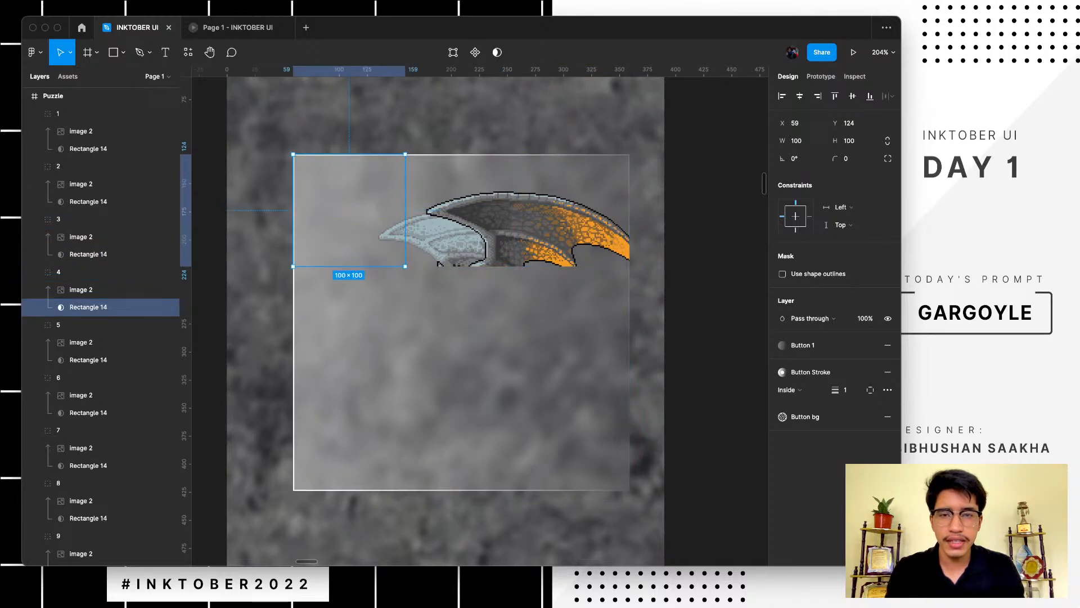
left_click_drag(349, 211, 354, 324)
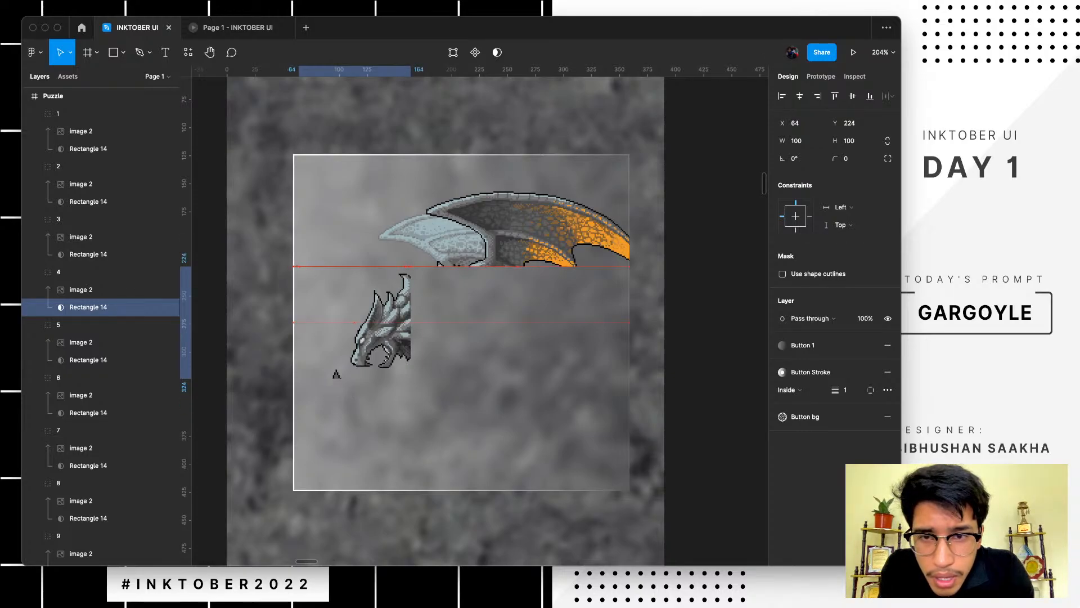
key("Left")
key("Left")
key("Left")
key("Left")
key("Left")
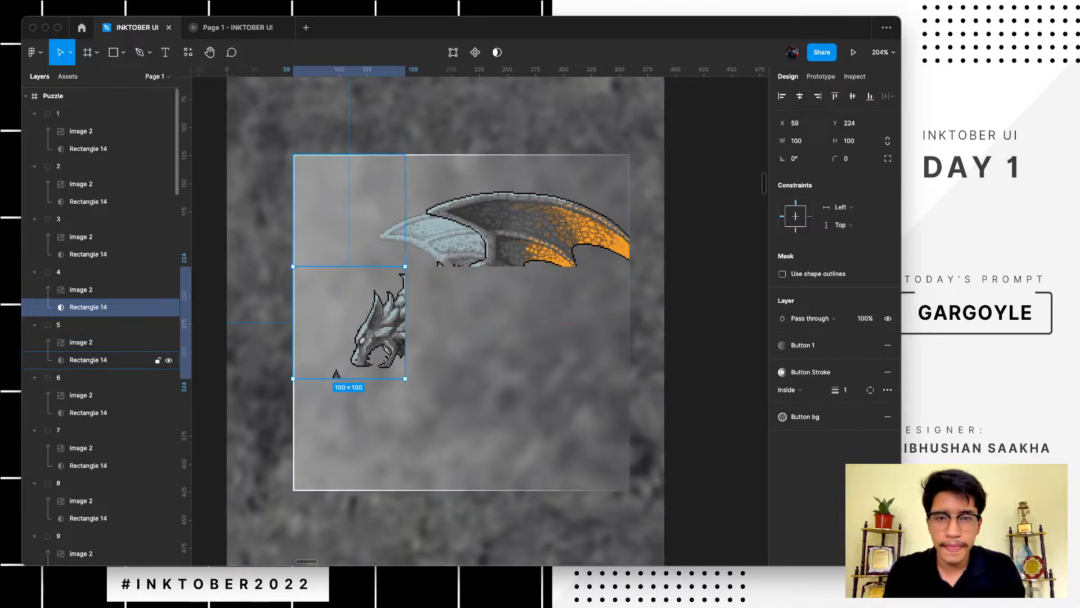
- Place the mask rectangles of groups 5 and 6 in the middle row at X 159 and X 259, both at Y 224
left_click(89, 360)
left_click_drag(349, 211, 461, 323)
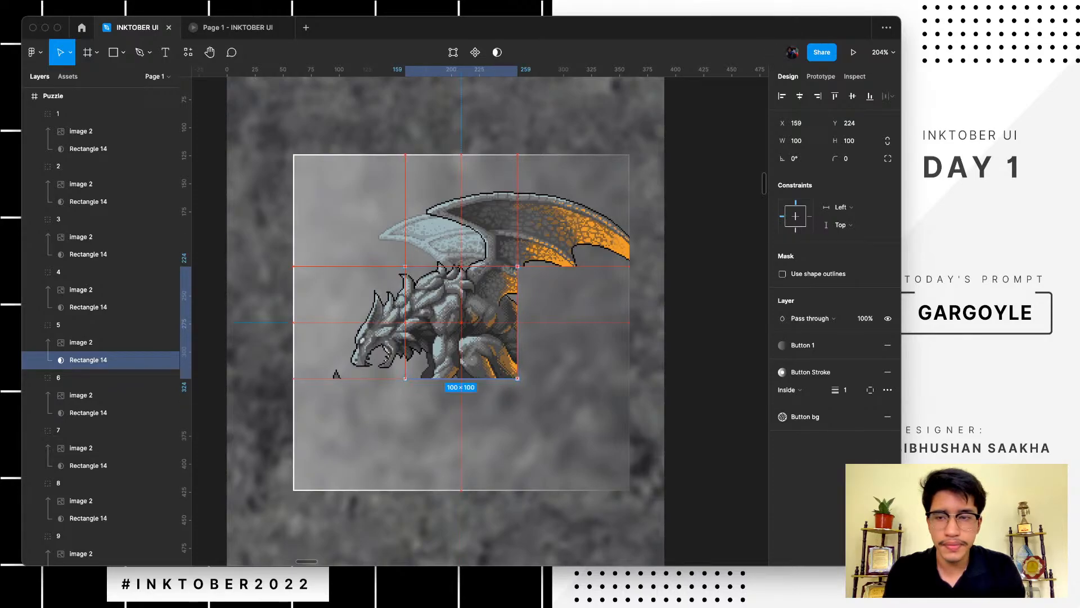
left_click(88, 412)
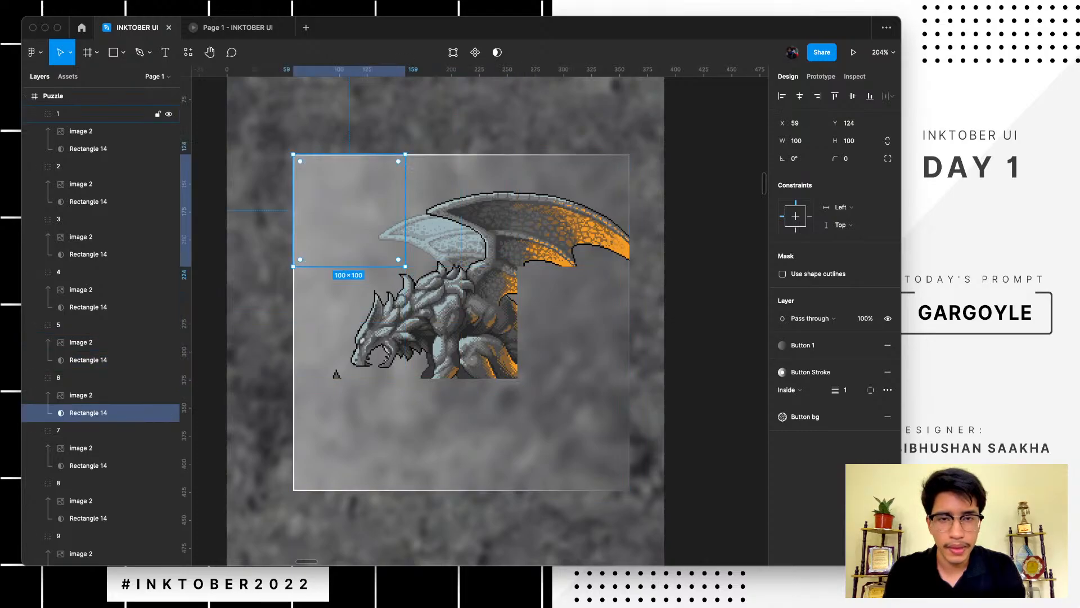
left_click_drag(349, 211, 586, 333)
left_click_drag(585, 331, 573, 322)
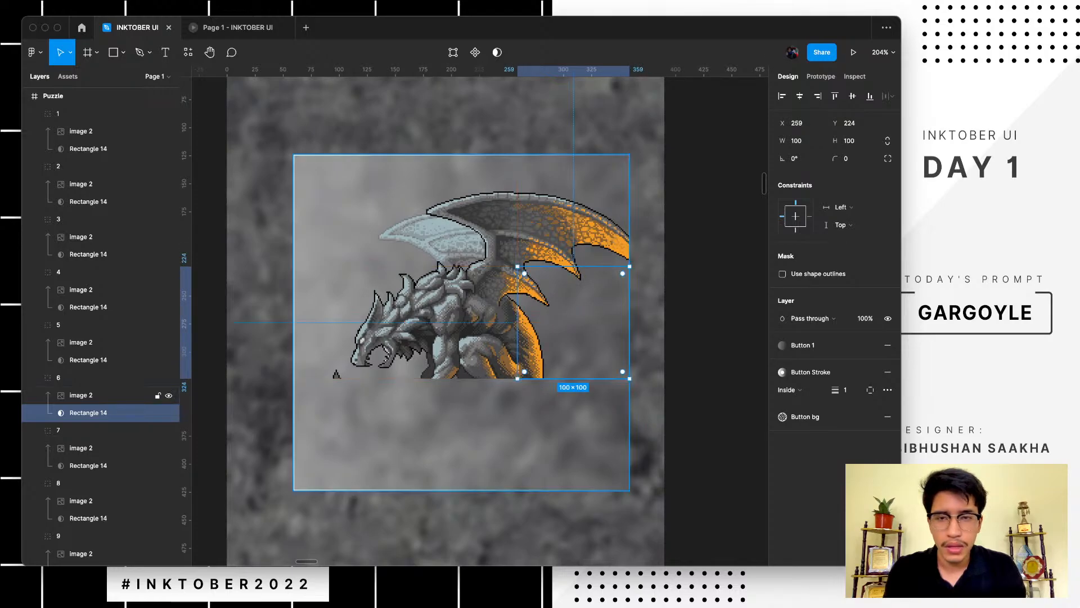
- Place group 7's mask rectangle in the lower row's first cell and group 8's beside it at X 159, Y 324
left_click(89, 465)
left_click_drag(349, 210, 348, 432)
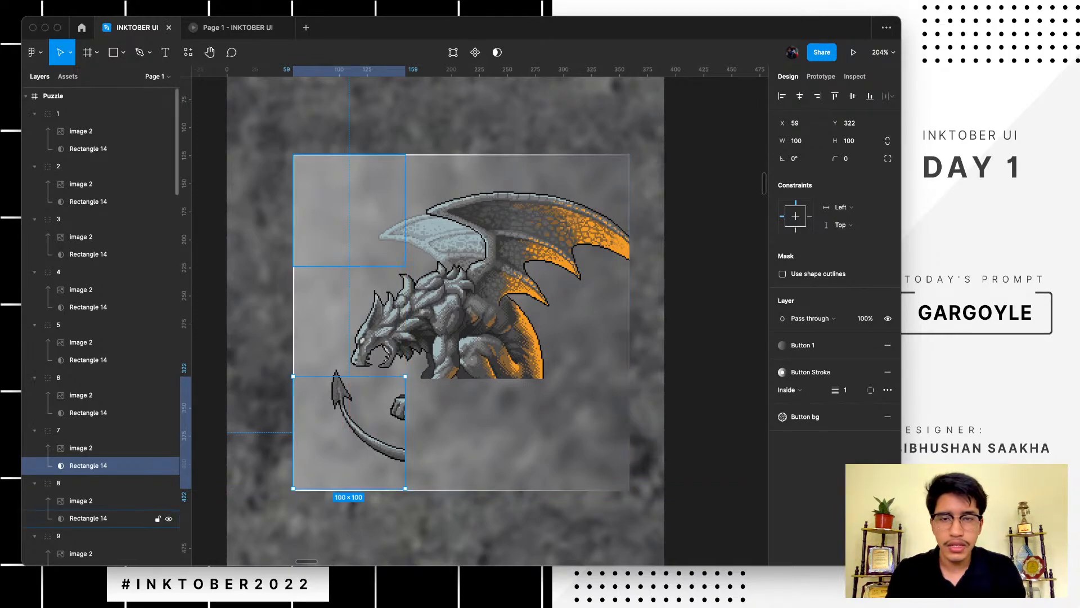
left_click(88, 518)
left_click_drag(348, 210, 472, 435)
key("Left")
key("Left")
key("Left")
key("Left")
key("Left")
key("Left")
key("Left")
key("Left")
key("Left")
key("Left")
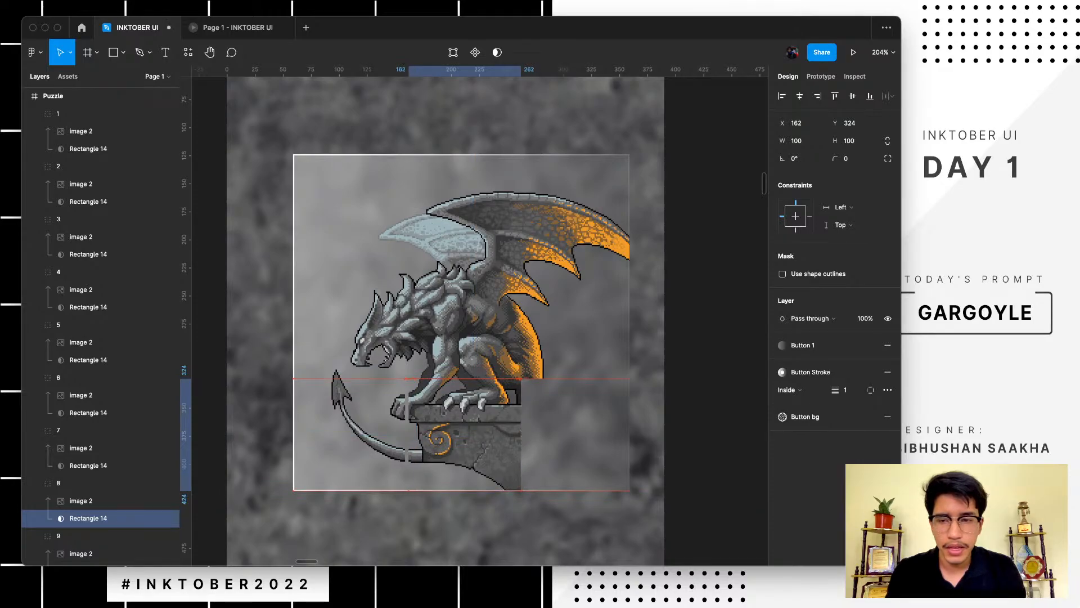
- Place group 9's mask rectangle in the last cell of the lower row to complete the gargoyle, and clear the selection
scroll(101, 394, "down", 2)
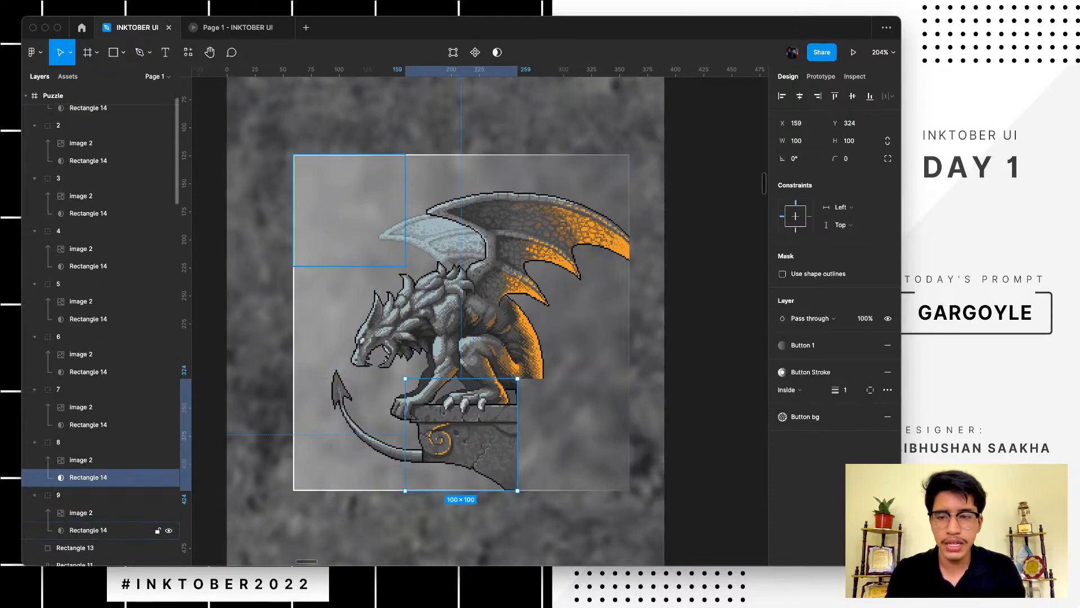
left_click(89, 529)
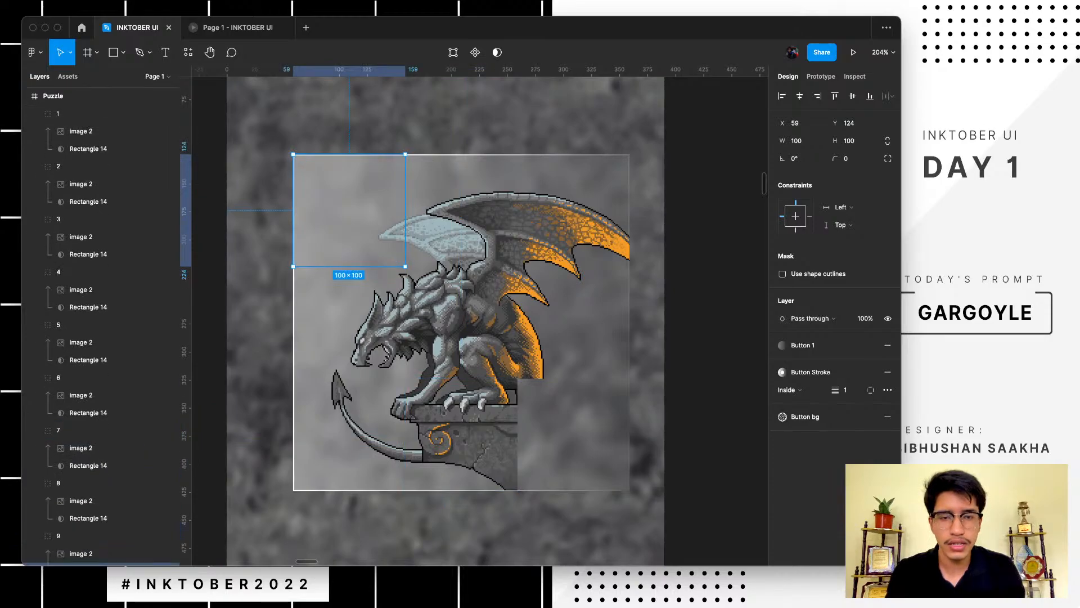
left_click_drag(348, 211, 574, 435)
key("Escape")
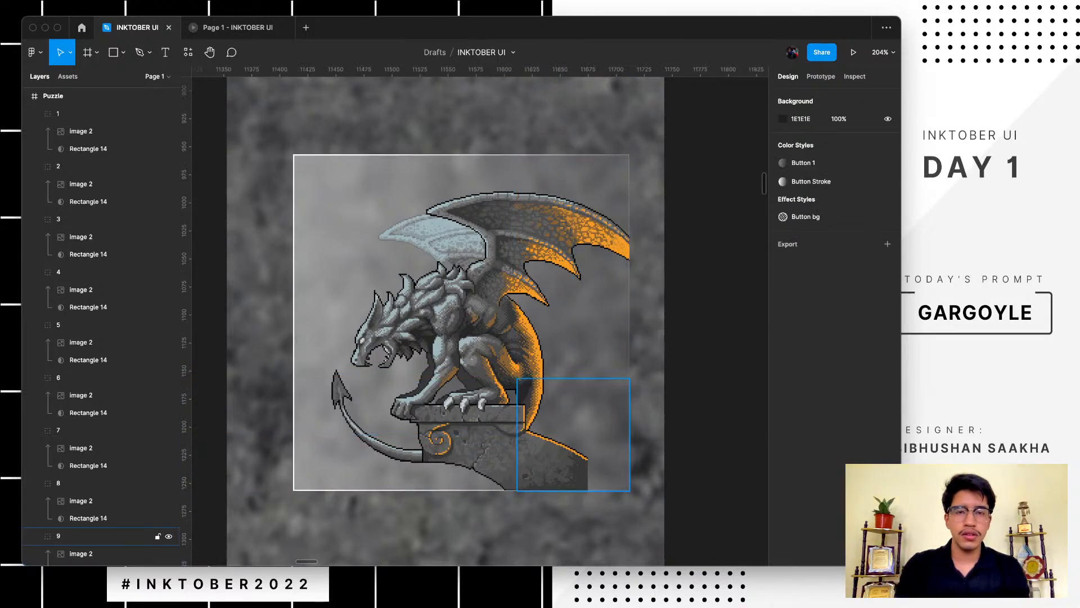
scroll(574, 432, "down", 5)
scroll(574, 432, "right", 2)
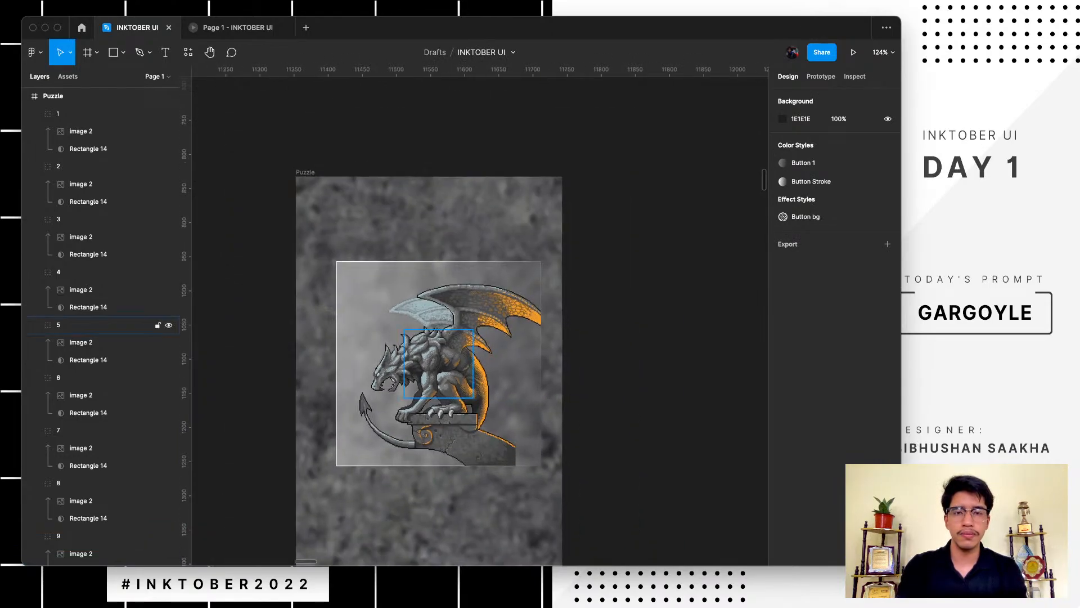
scroll(321, 176, "down", 1)
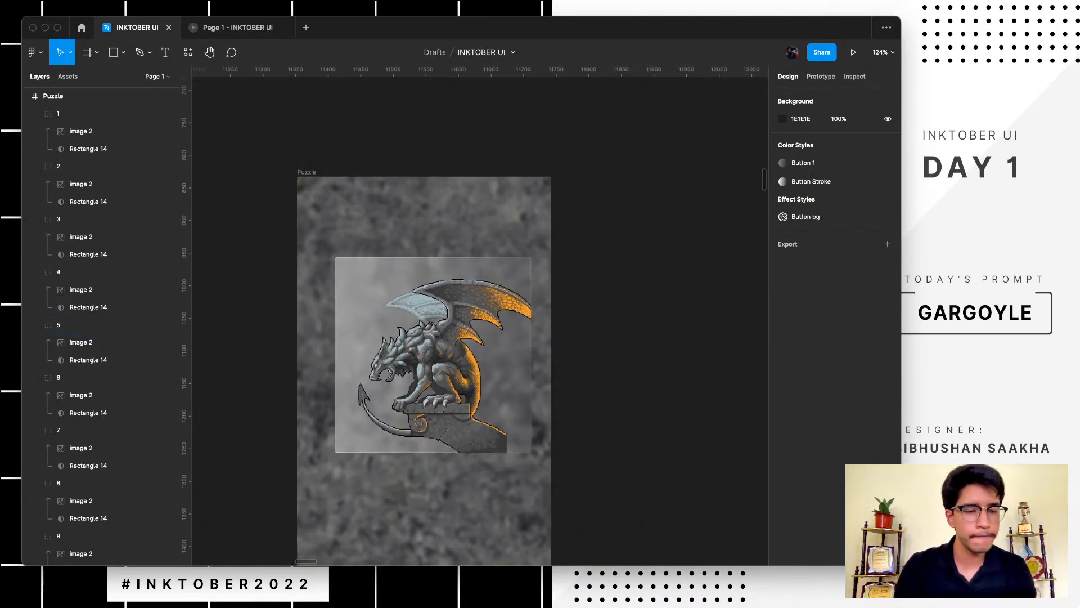
scroll(323, 176, "up", 1)
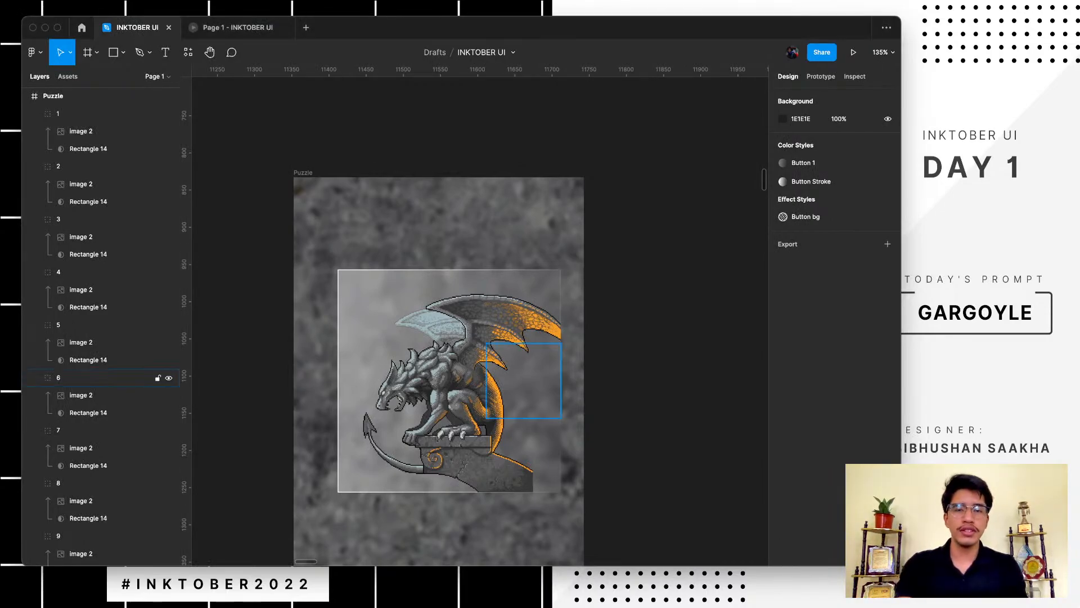
key("shift+0")
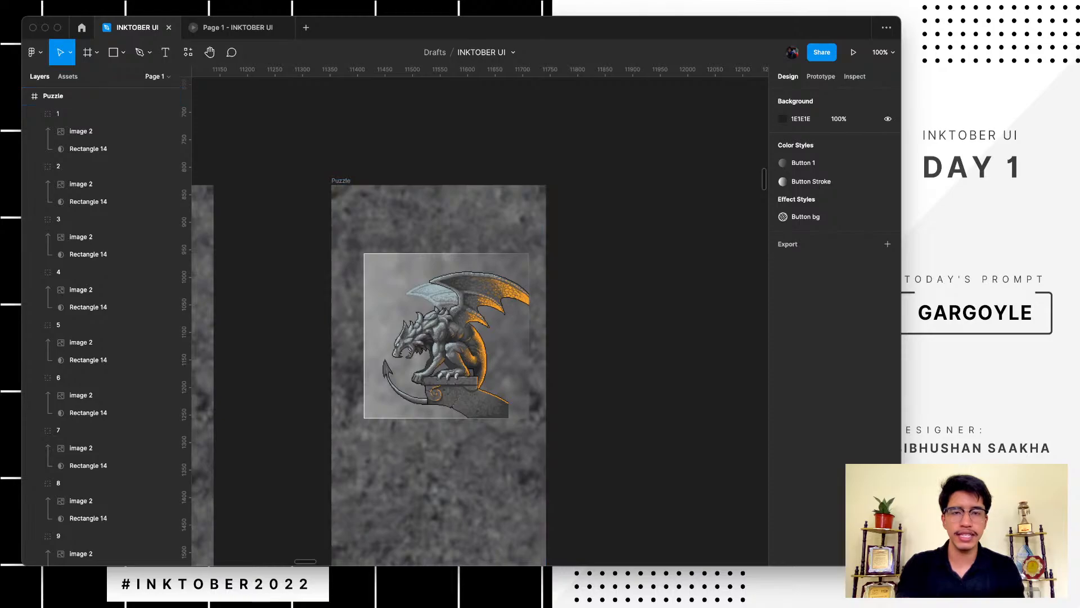
left_click_drag(297, 239, 693, 409)
scroll(129, 167, "down", 5)
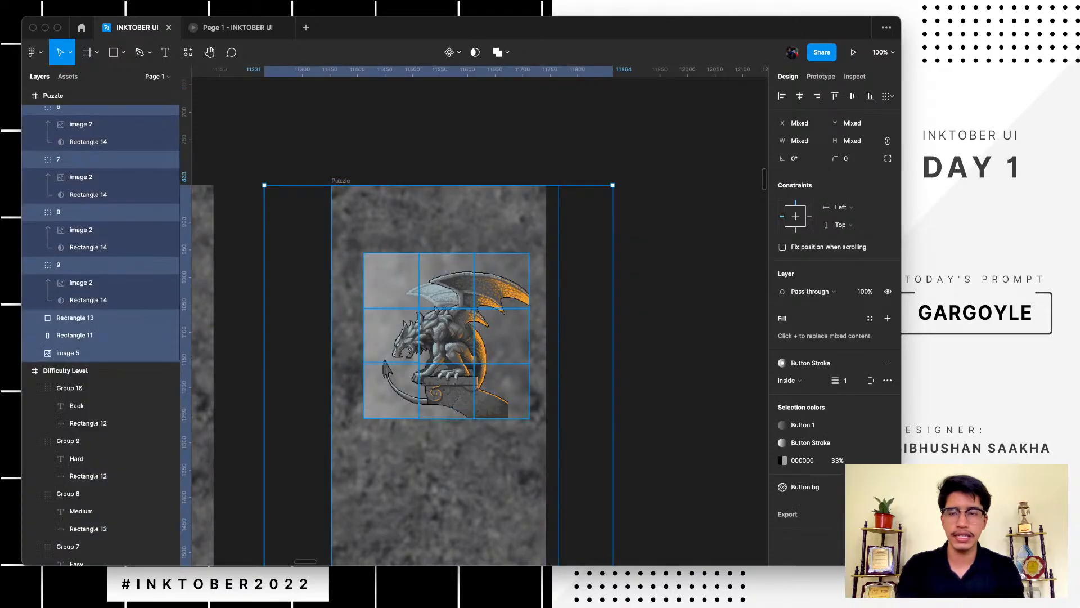
left_click(75, 335, "super")
scroll(158, 321, "down", 10)
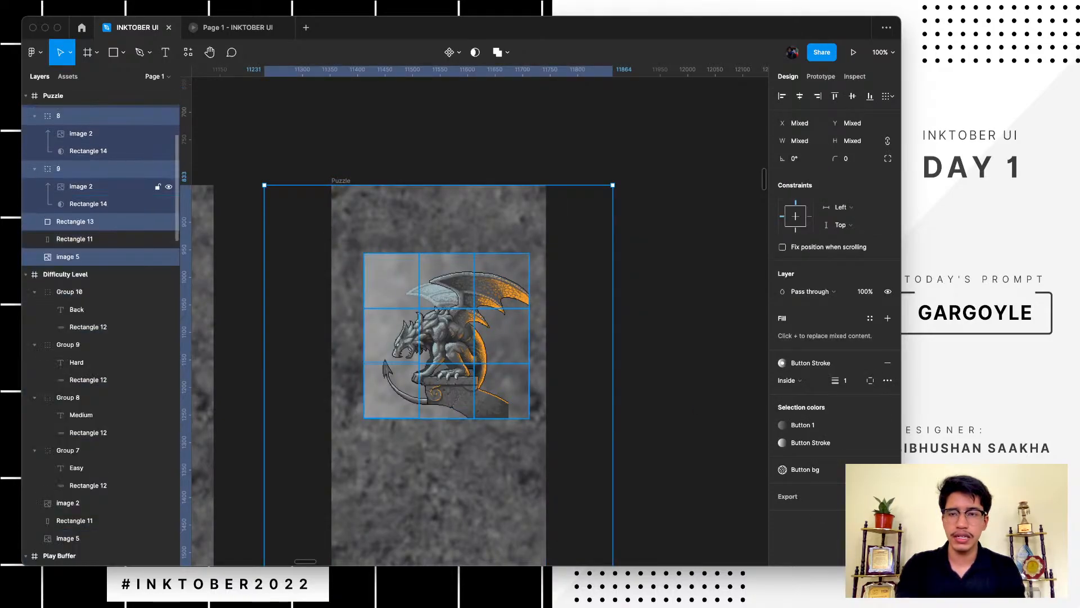
left_click(132, 250)
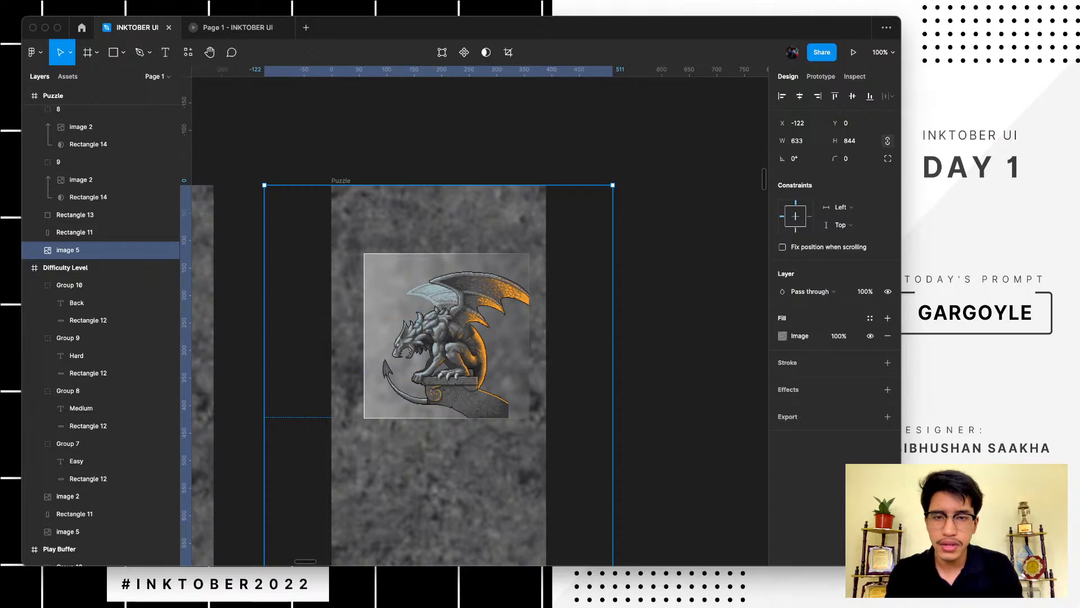
left_click(276, 372)
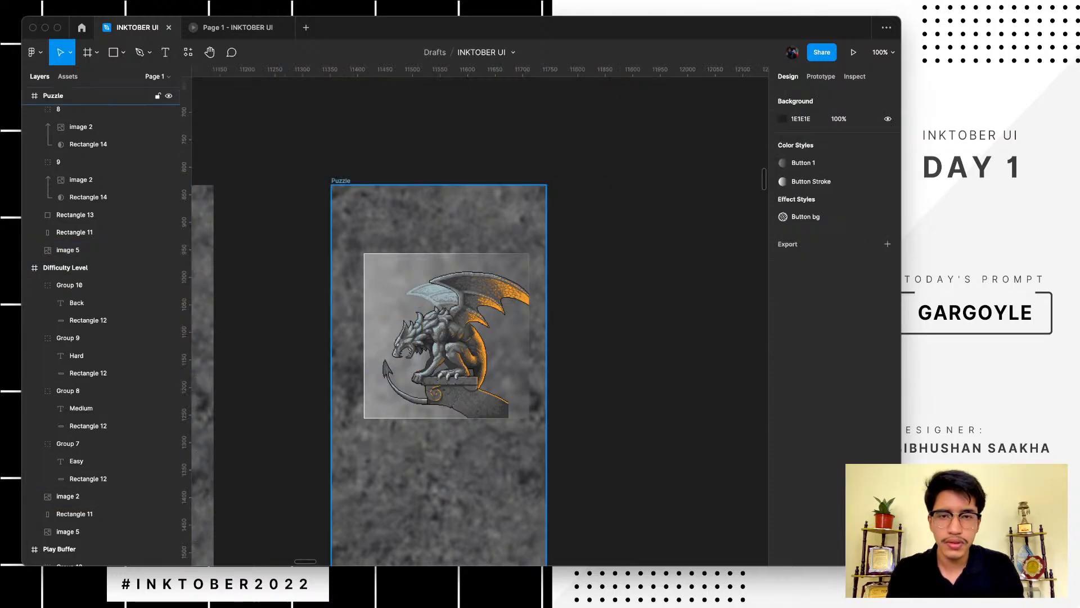
left_click(394, 281)
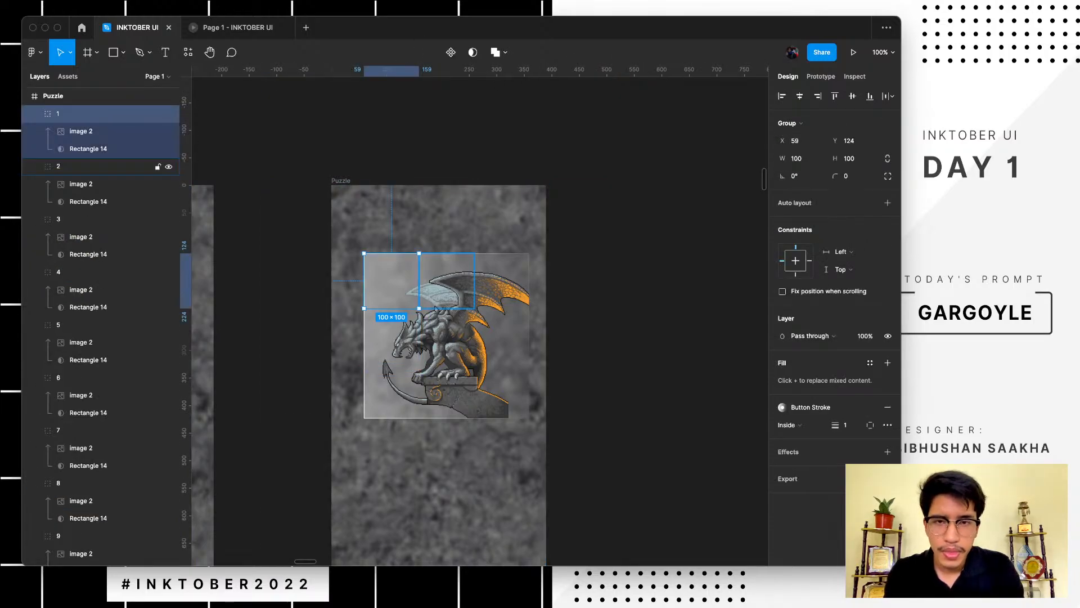
- Lock the Puzzle frame's background layers, image 5 and Rectangle 11, against editing
left_click(341, 181)
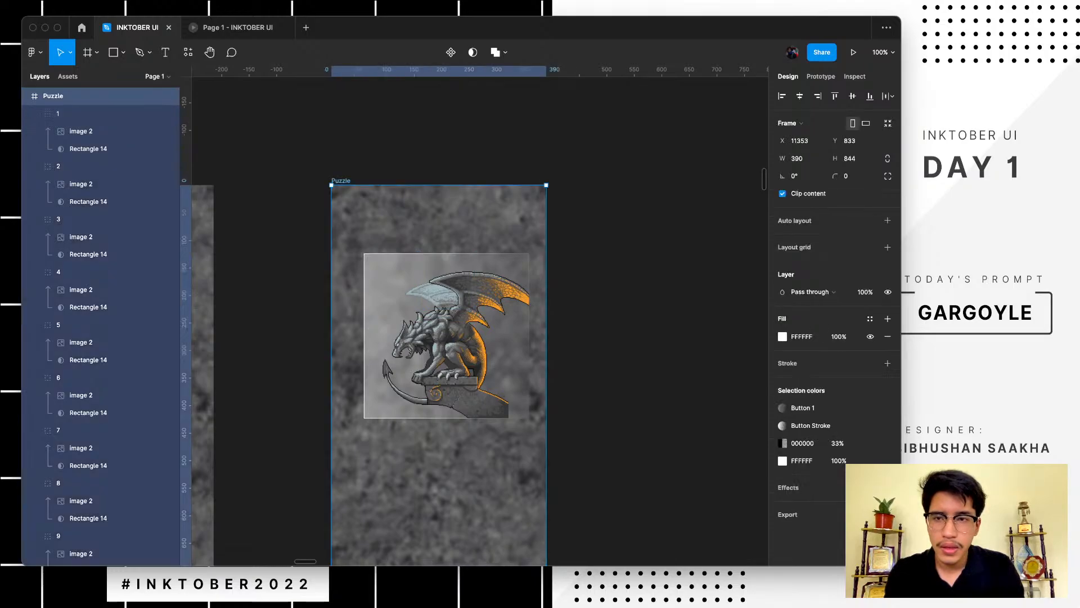
scroll(101, 315, "down", 10)
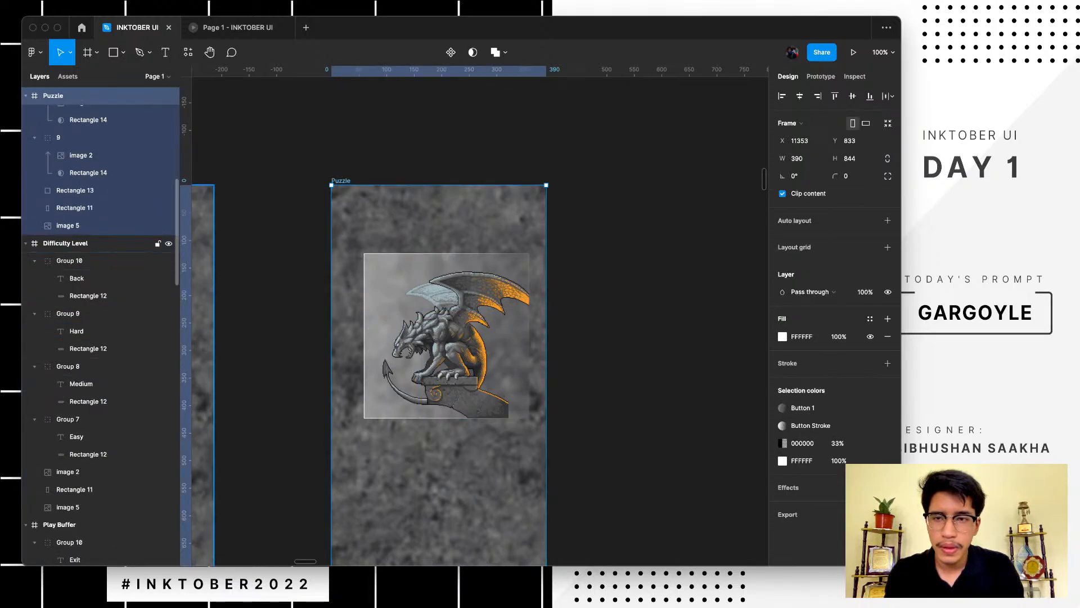
left_click(68, 226)
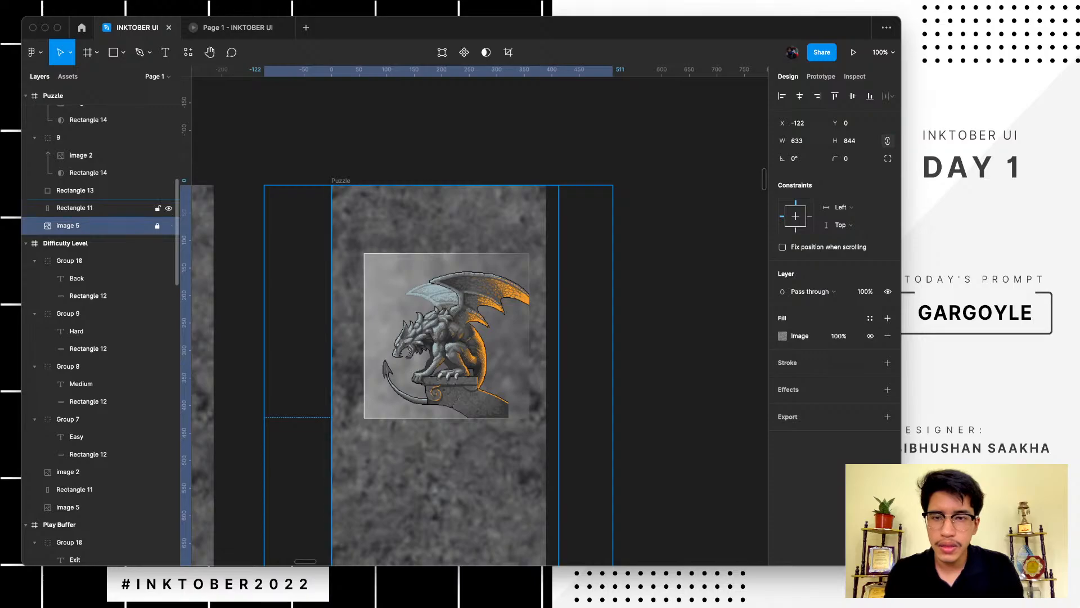
left_click(157, 207)
left_click(157, 190)
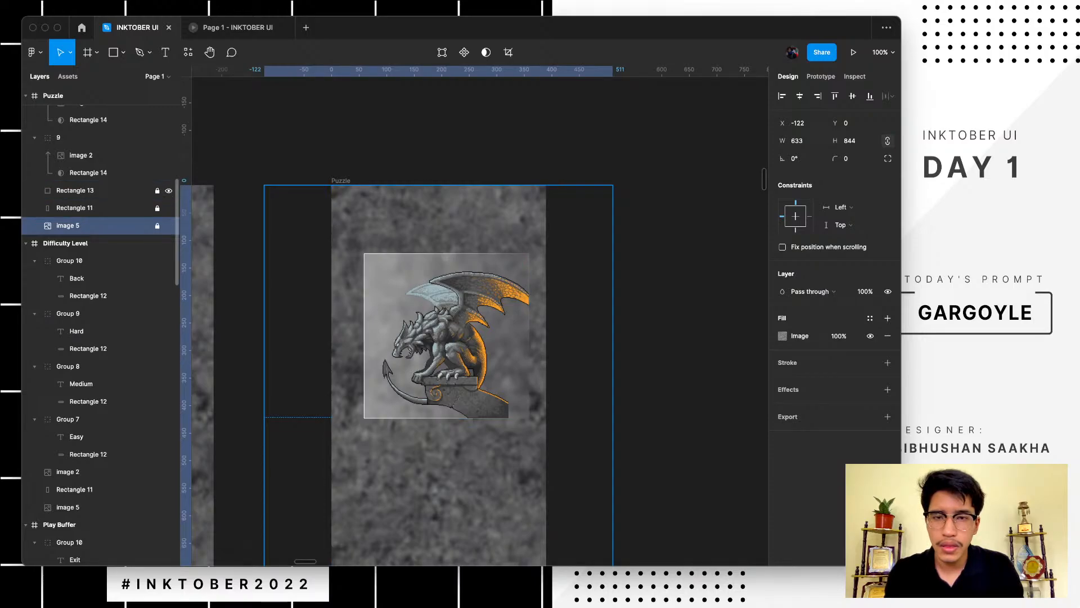
- Keep Rectangle 13 unlocked and move it together with puzzle pieces 1 to 9 so they are centred horizontally in the Puzzle frame
left_click(76, 190)
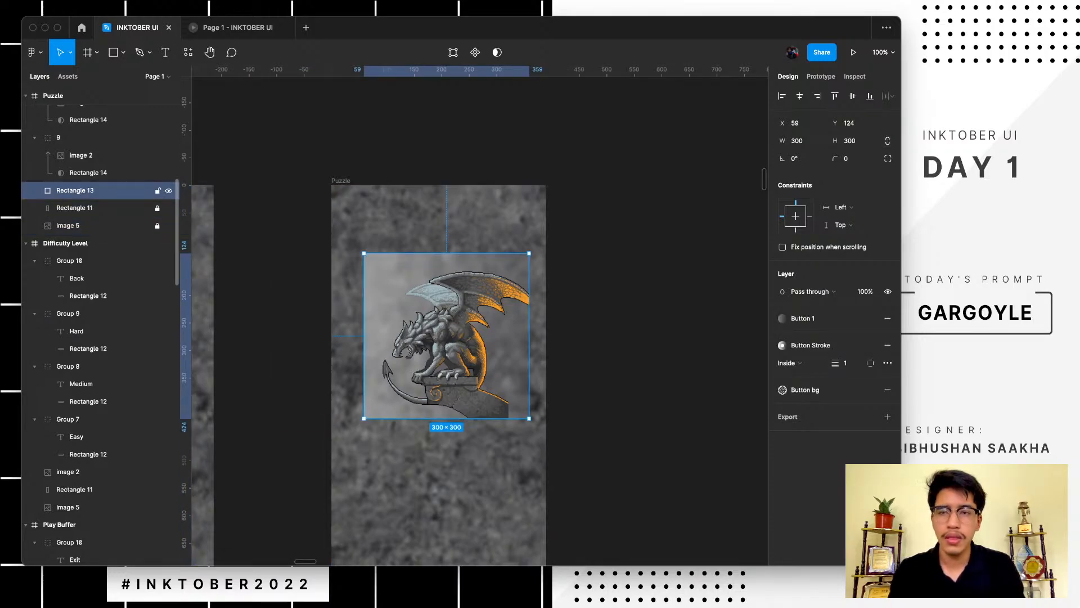
scroll(102, 291, "up", 6)
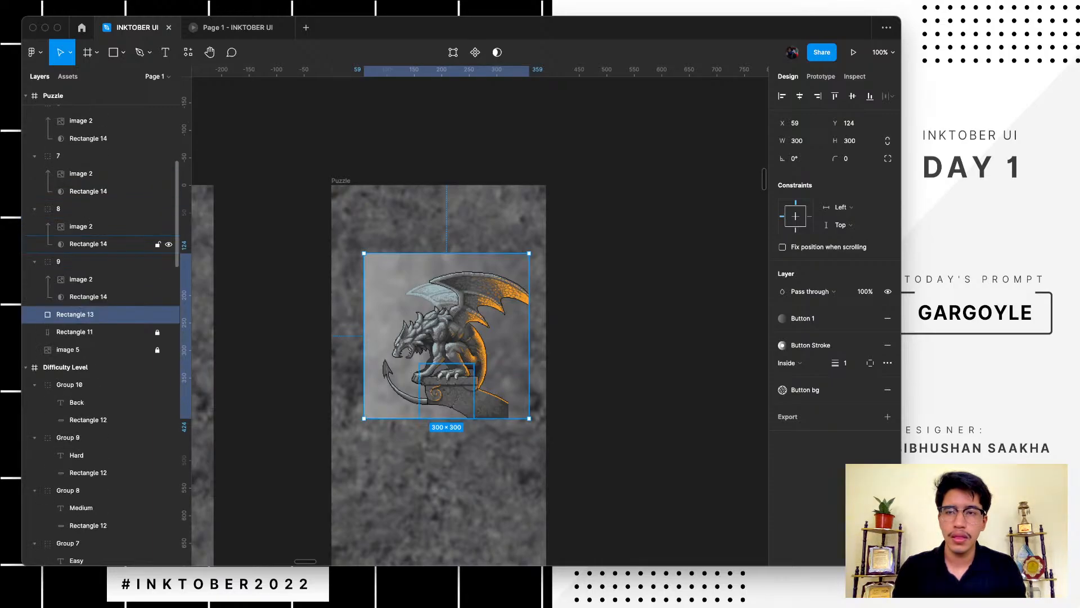
scroll(101, 290, "up", 2)
left_click(90, 114, "shift")
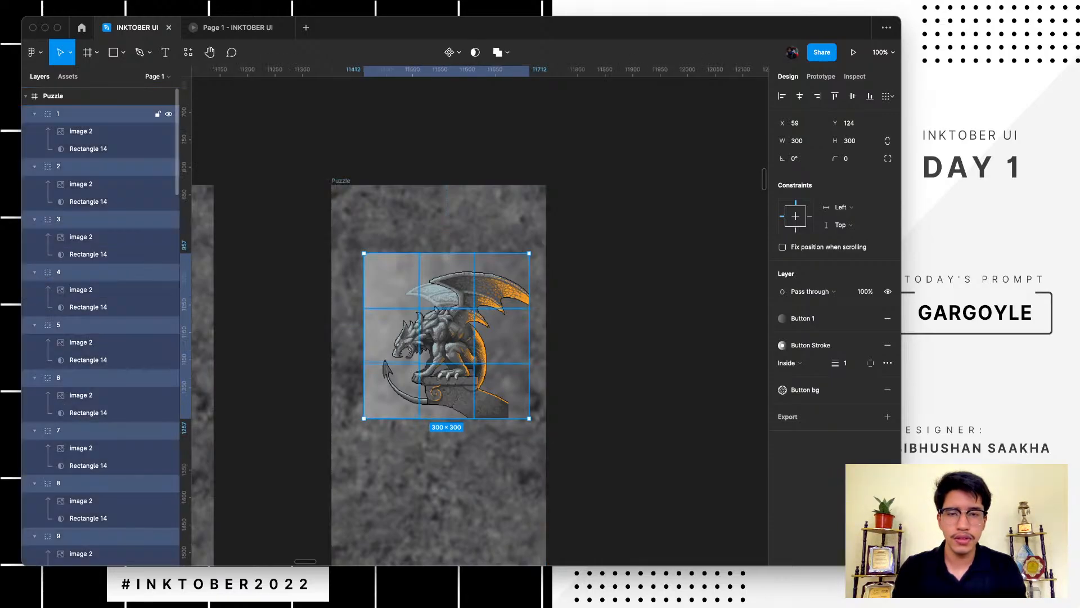
left_click_drag(447, 336, 439, 343)
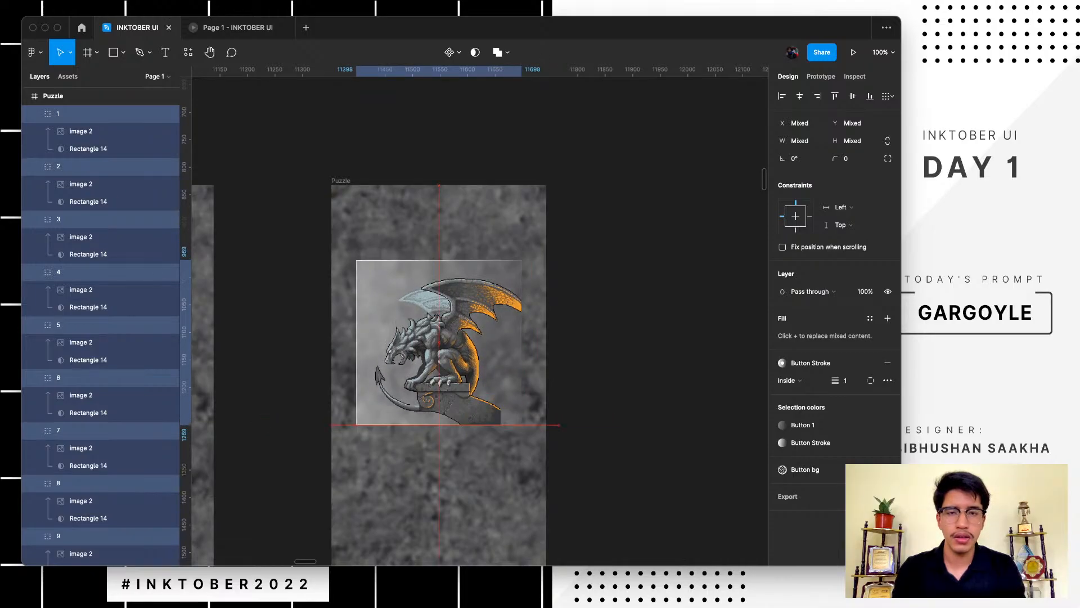
key("Escape")
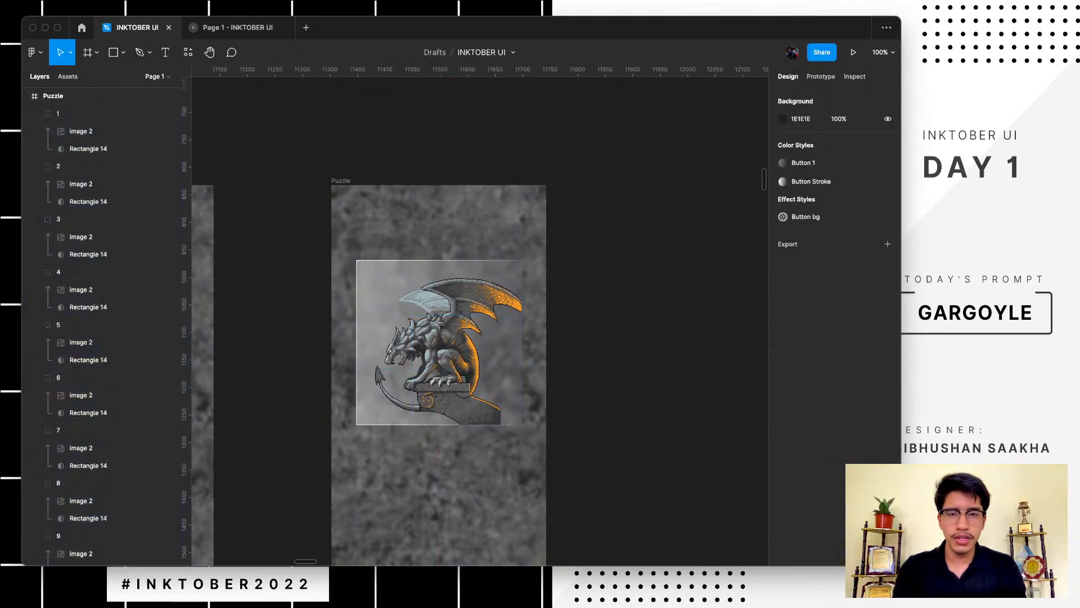
- Duplicate the Puzzle frame and move pieces 5 and 4 of the copy out onto the empty canvas beside it
left_click(341, 180)
key("super+d")
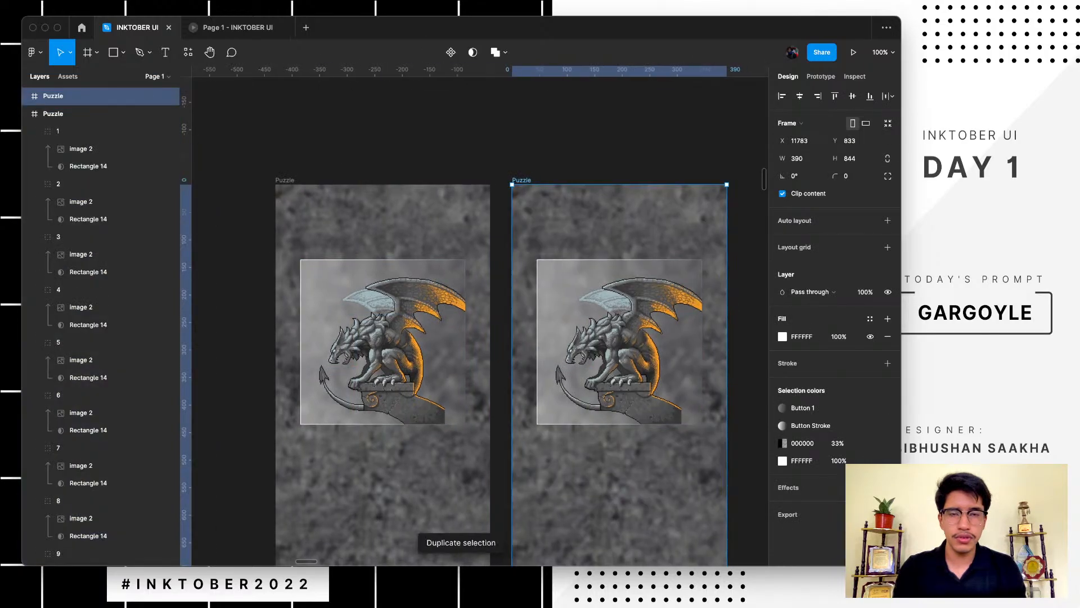
scroll(478, 338, "right", 5)
left_click(491, 333)
left_click_drag(490, 333, 662, 306)
left_click_drag(436, 333, 663, 411)
- Move piece 1 of the copied frame into the centre cell at X 145, Y 236
left_click(436, 279)
left_click_drag(436, 278, 451, 317)
key("super+z")
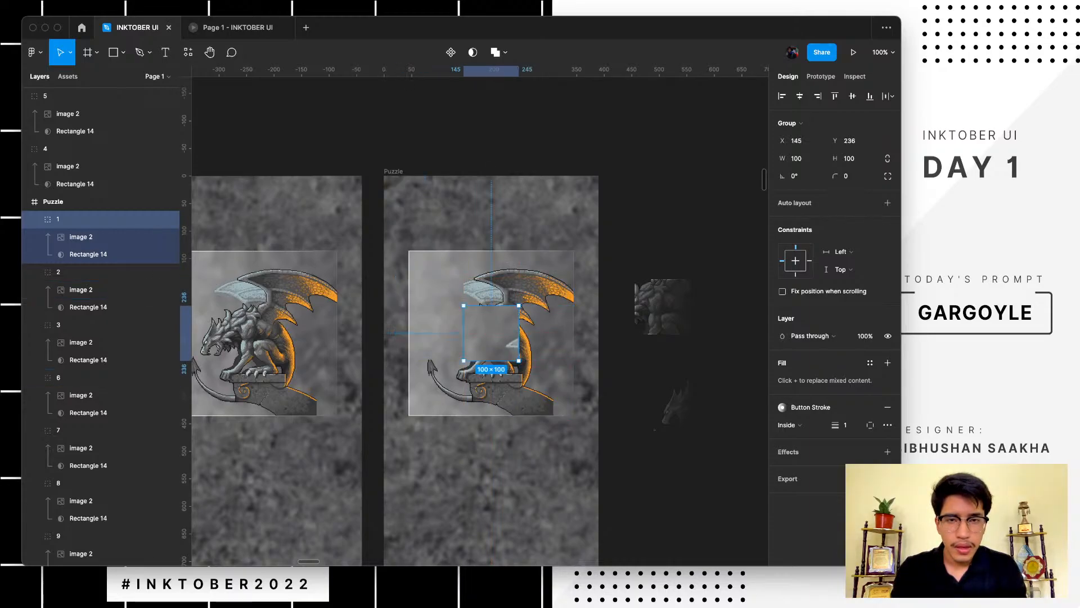
- Move piece 6 into the upper row's first cell and nudge it to X 46, Y 137
left_click(546, 333)
left_click_drag(546, 333, 437, 279)
scroll(451, 293, "up", 5)
key("Right")
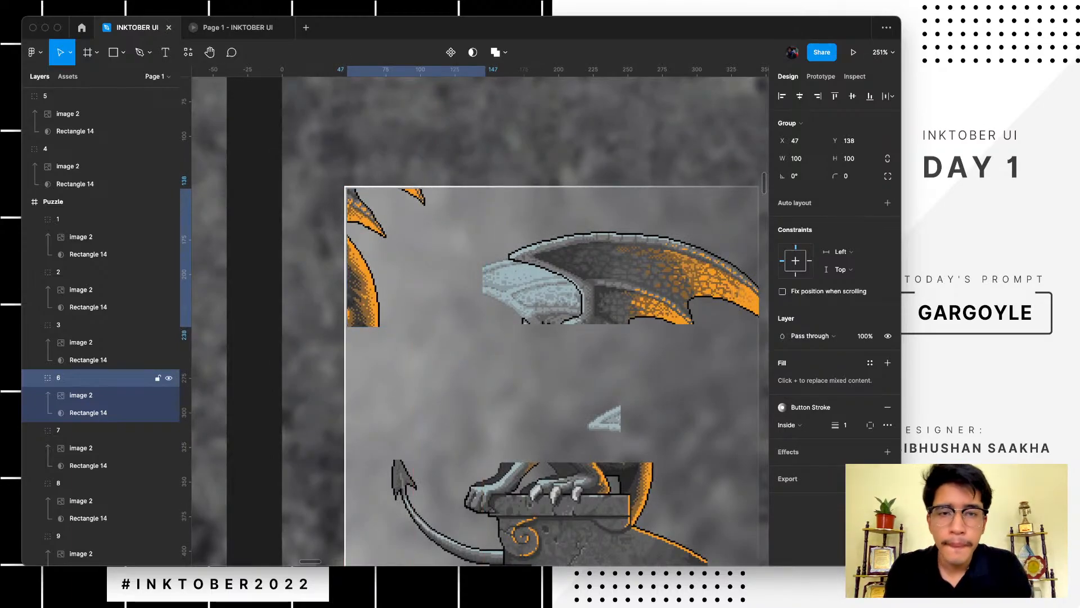
key("Left")
key("Up")
scroll(439, 250, "right", 2)
scroll(439, 250, "down", 1)
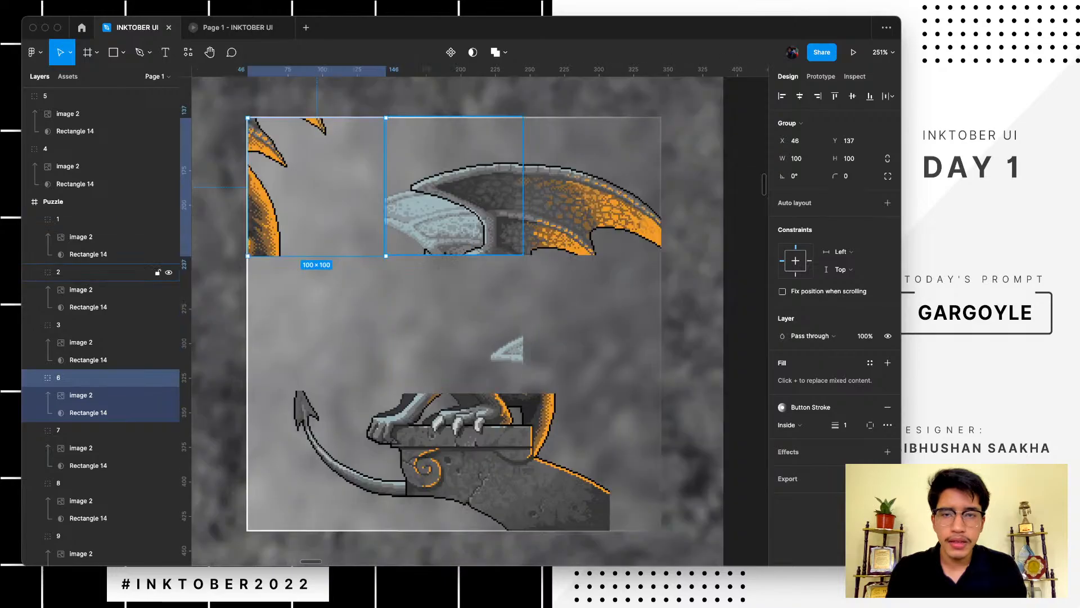
- Move piece 2 into the middle row's first cell and nudge it to X 47, Y 237
left_click_drag(439, 248, 304, 385)
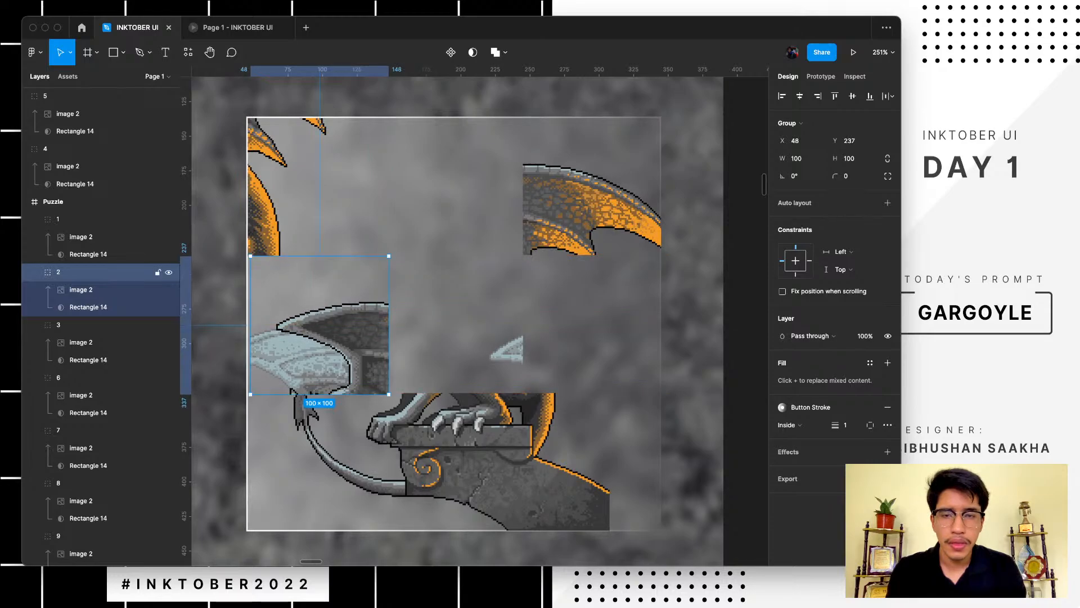
left_click(312, 441)
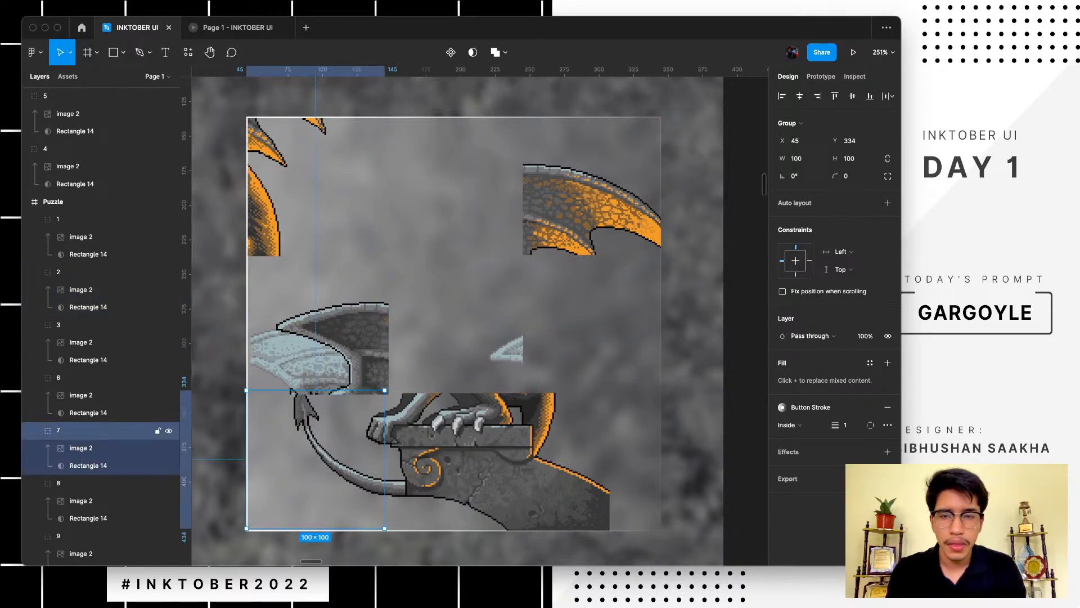
left_click(306, 369)
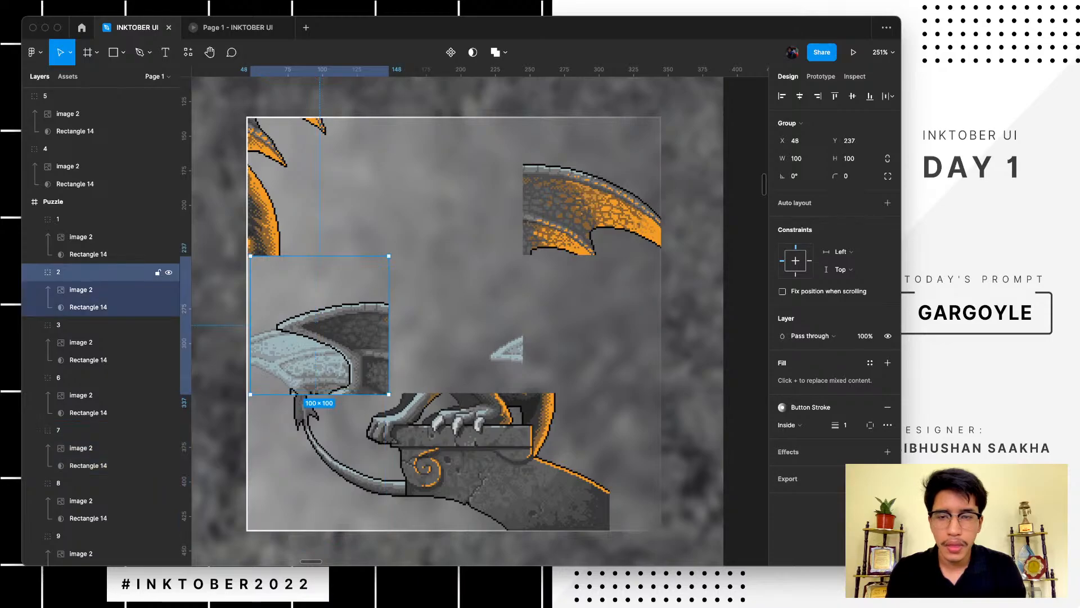
key("Left")
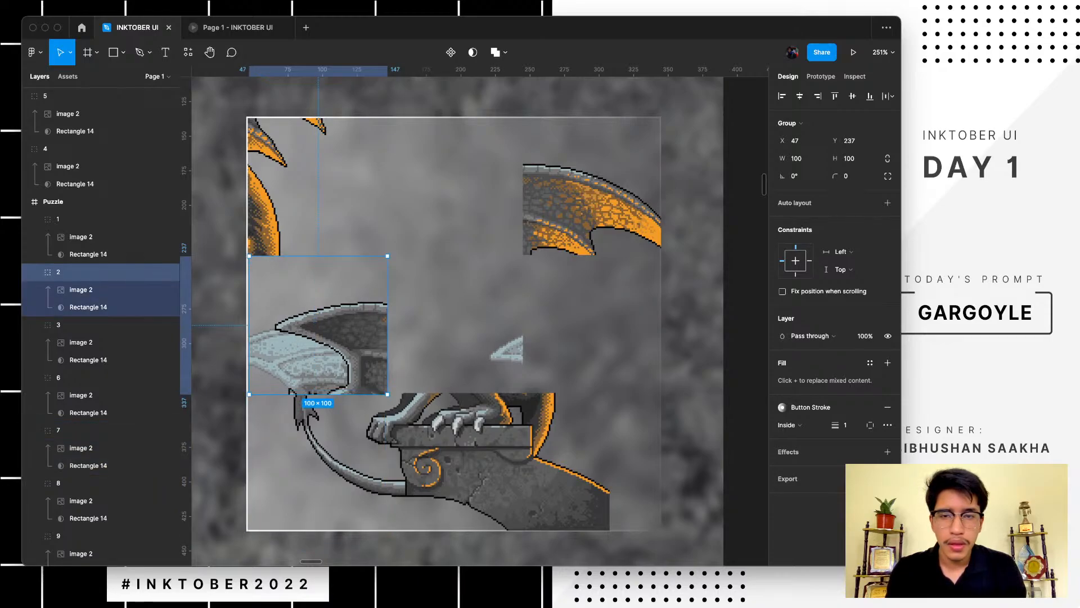
- Move piece 7 into the last cell of the middle row at X 245, Y 237
left_click_drag(317, 325, 487, 67)
key("super+z")
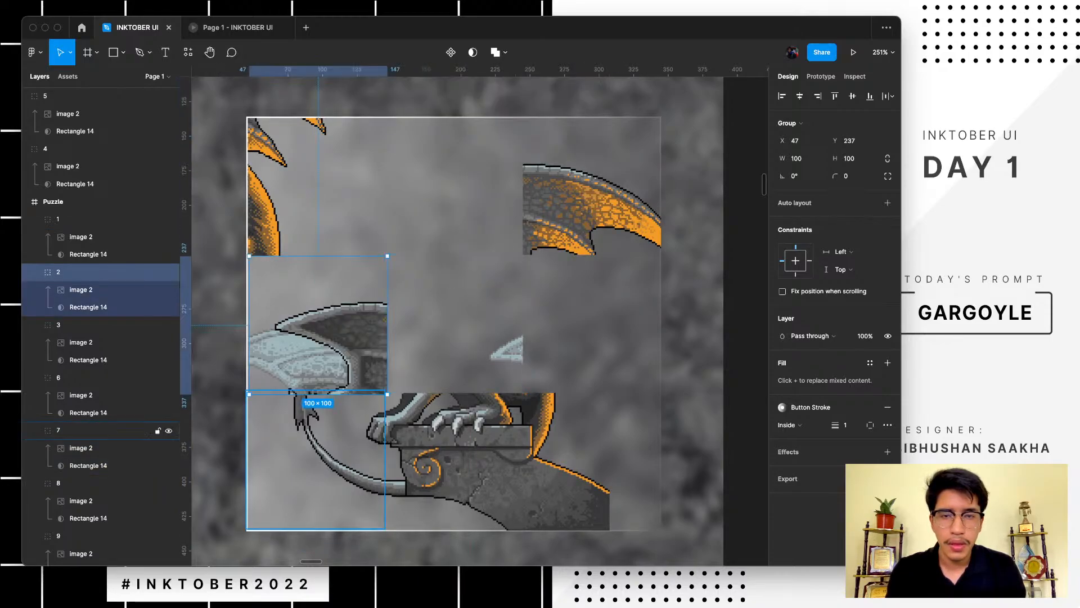
left_click(107, 430)
left_click_drag(316, 459, 593, 326)
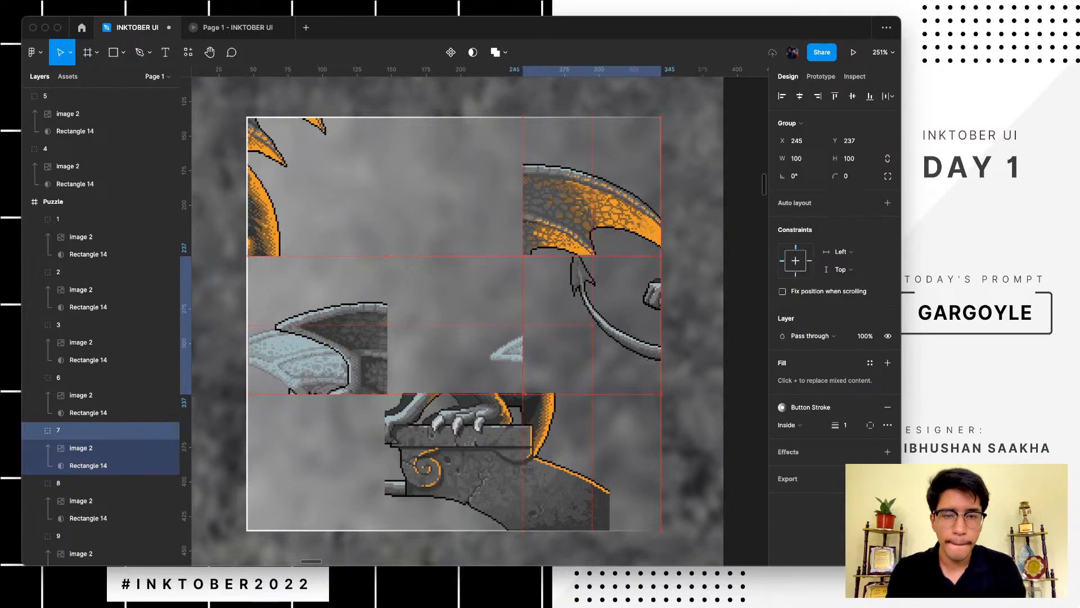
- Move piece 9 into the middle cell of the upper row at X 146, Y 137
left_click(591, 461)
left_click_drag(591, 461, 456, 185)
scroll(456, 186, "right", 3)
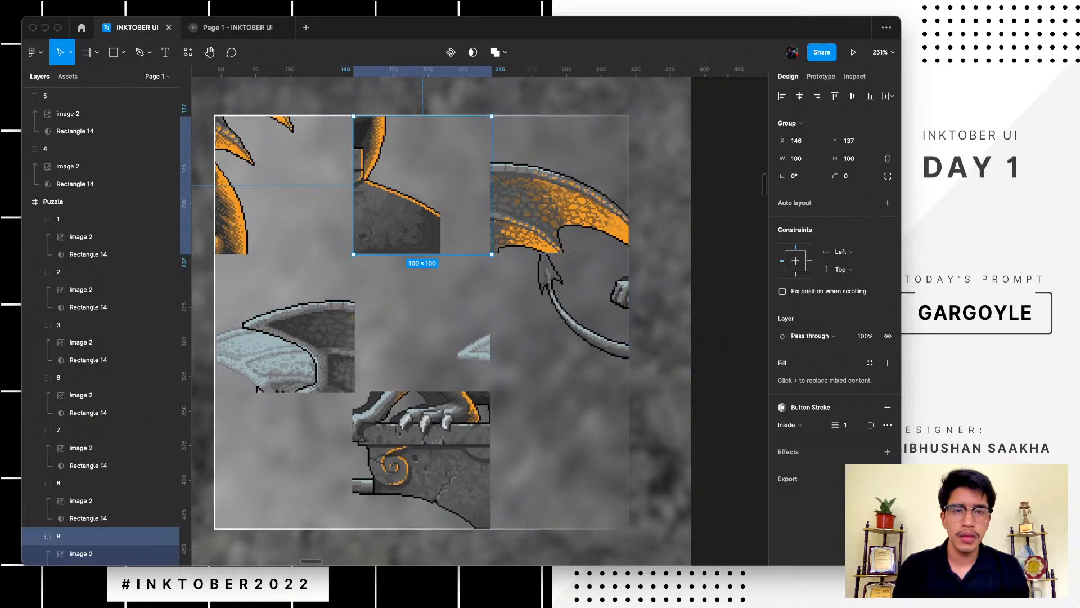
- Bring piece 5 back into the lower row's last cell and piece 4 into its first cell, and clear the selection
scroll(501, 401, "right", 2)
scroll(501, 401, "down", 5)
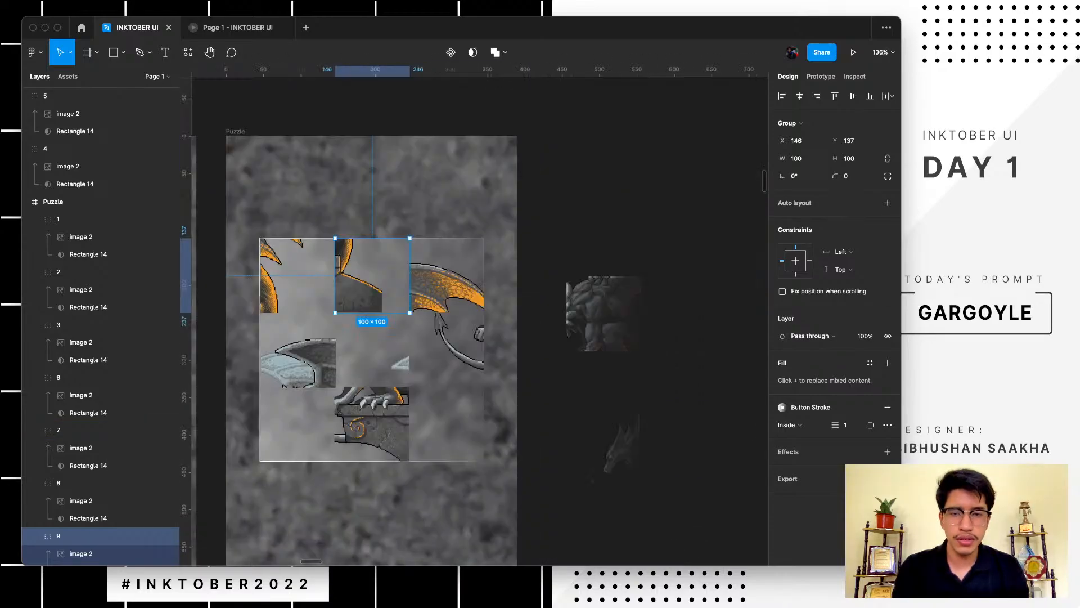
left_click_drag(603, 313, 446, 424)
left_click_drag(602, 444, 277, 454)
left_click_drag(284, 454, 288, 458)
left_click(624, 325)
scroll(624, 325, "down", 1)
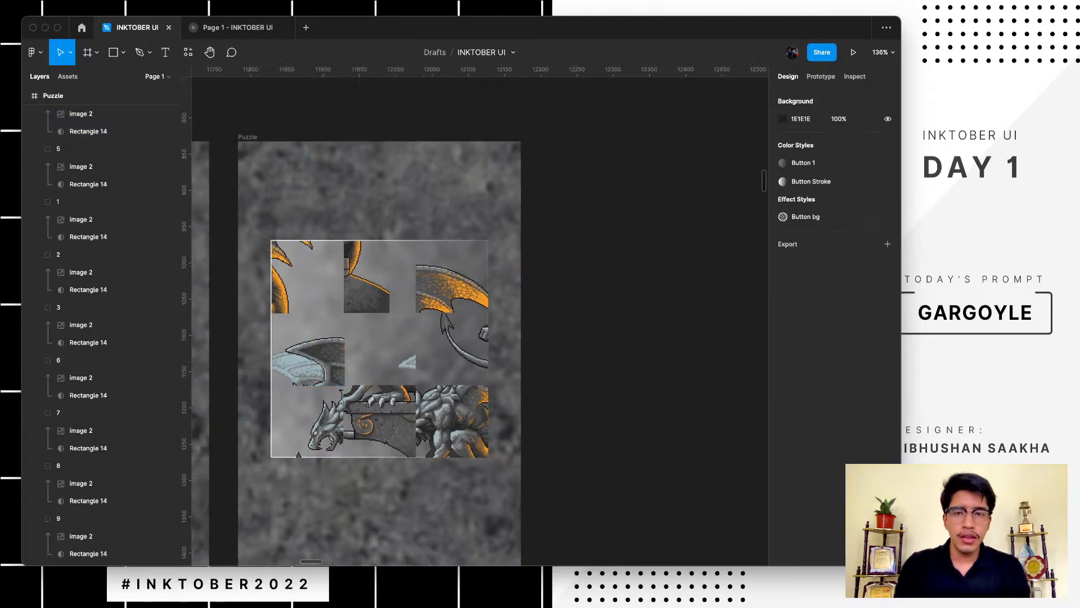
scroll(640, 338, "down", 5)
scroll(641, 338, "left", 2)
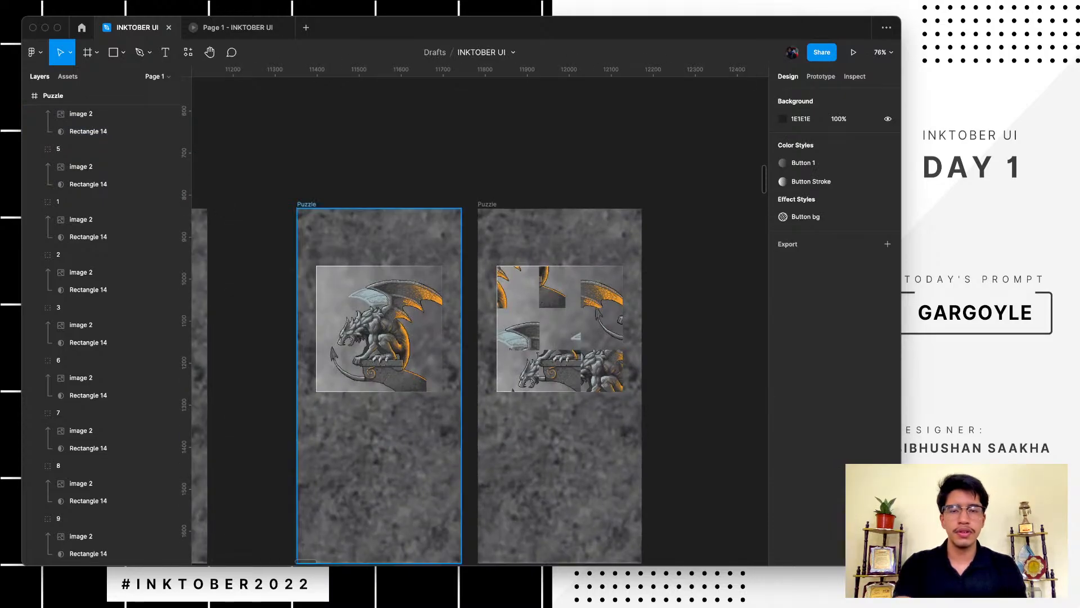
left_click(306, 204)
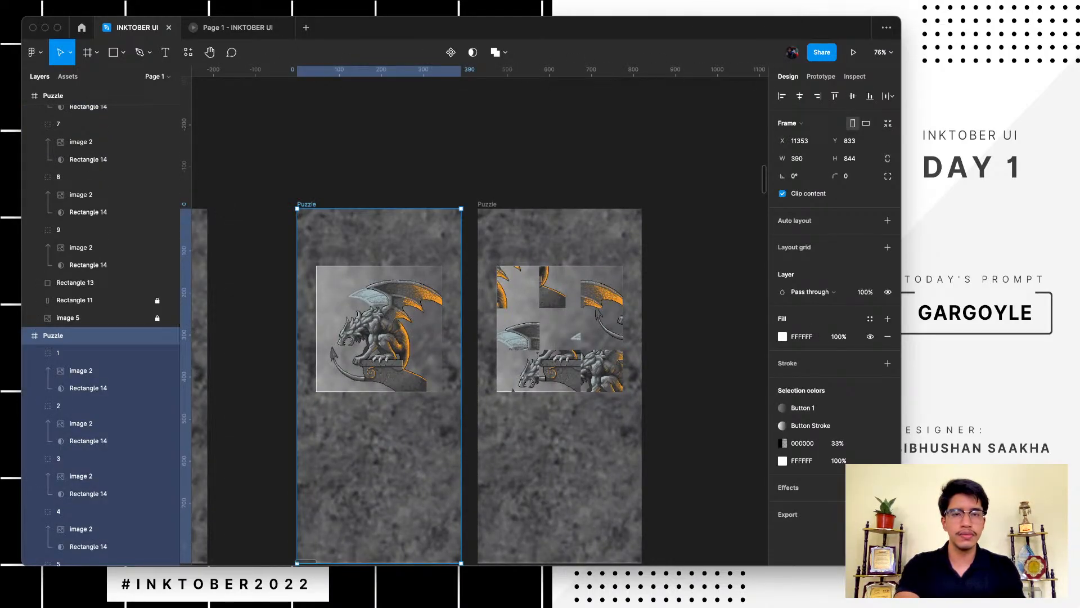
left_click(821, 76)
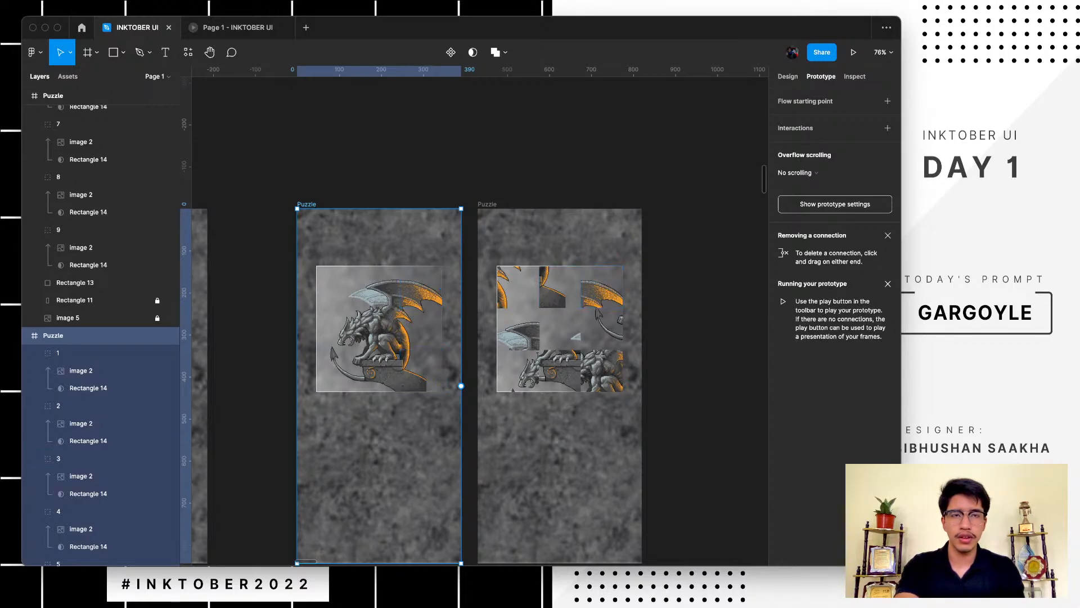
key("Escape")
scroll(341, 388, "up", 3)
scroll(341, 388, "down", 2)
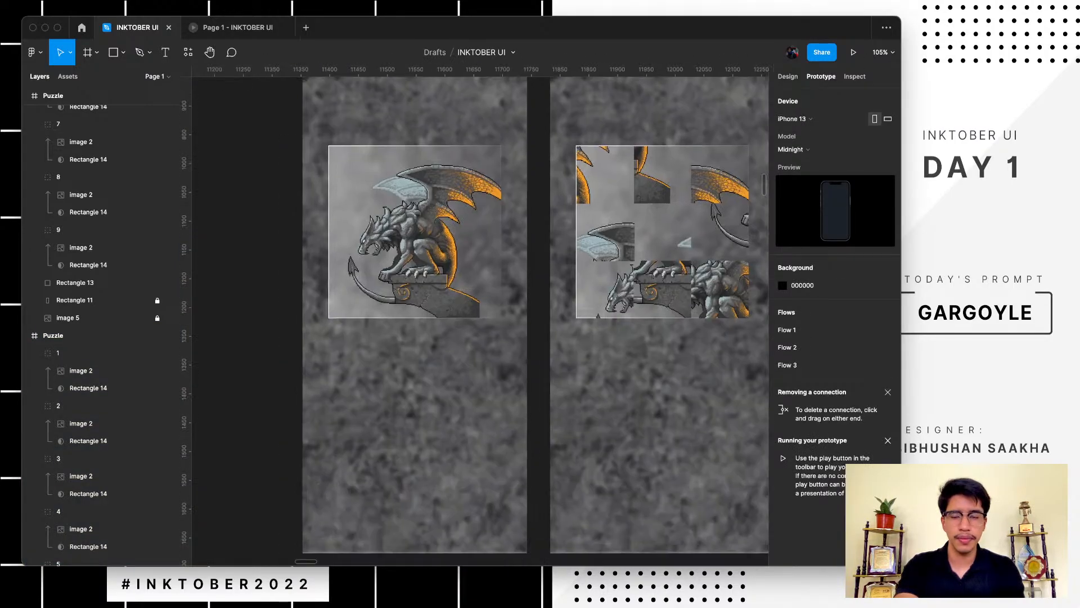
left_click(787, 77)
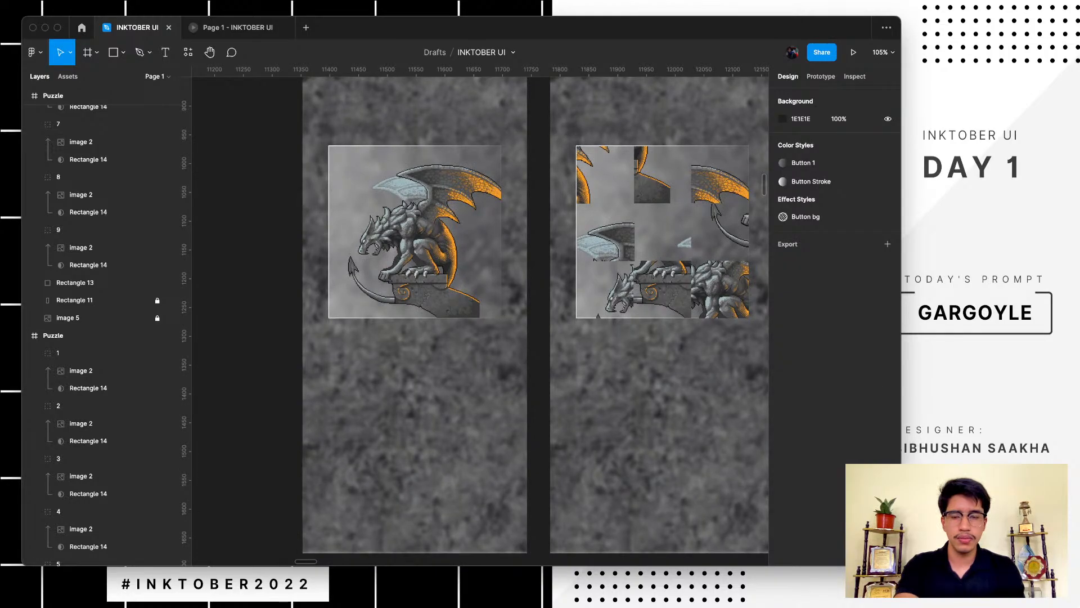
- Draw a rectangle about 251 × 64 beneath the solved puzzle image and fill it with the Button 1 style
key("r")
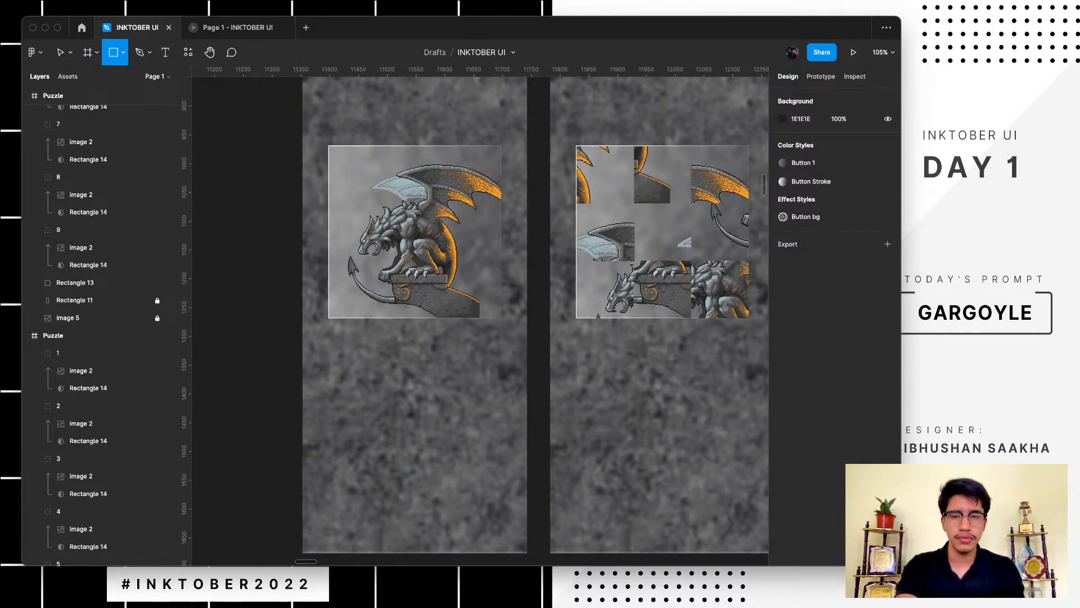
left_click_drag(337, 354, 482, 390)
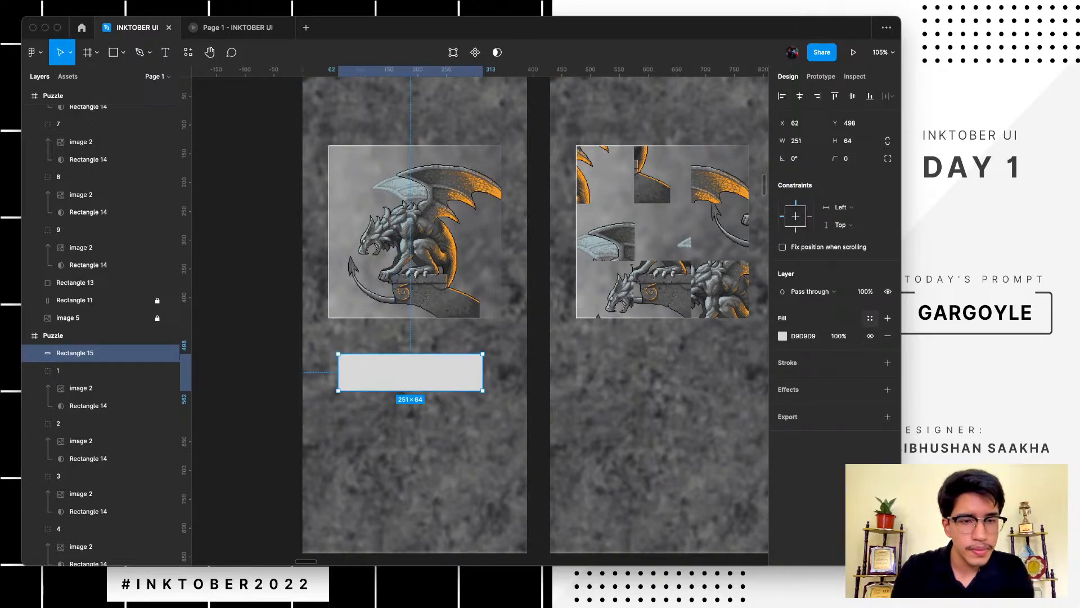
left_click(870, 319)
left_click(813, 385)
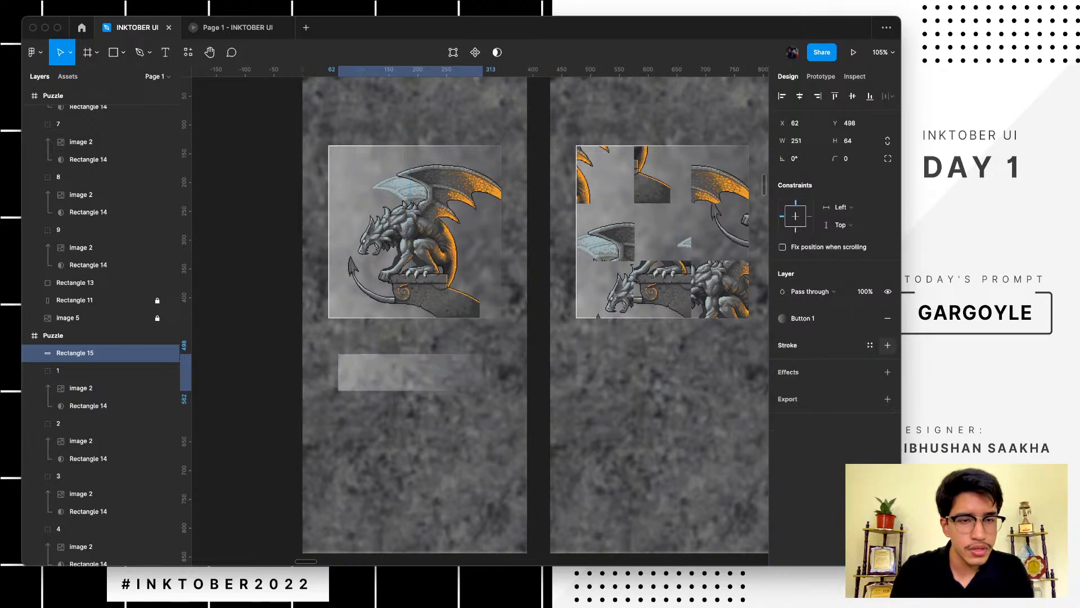
- Apply the Button Stroke style to the new rectangle's stroke and the Button bg style to its effects
left_click(887, 345)
left_click(870, 346)
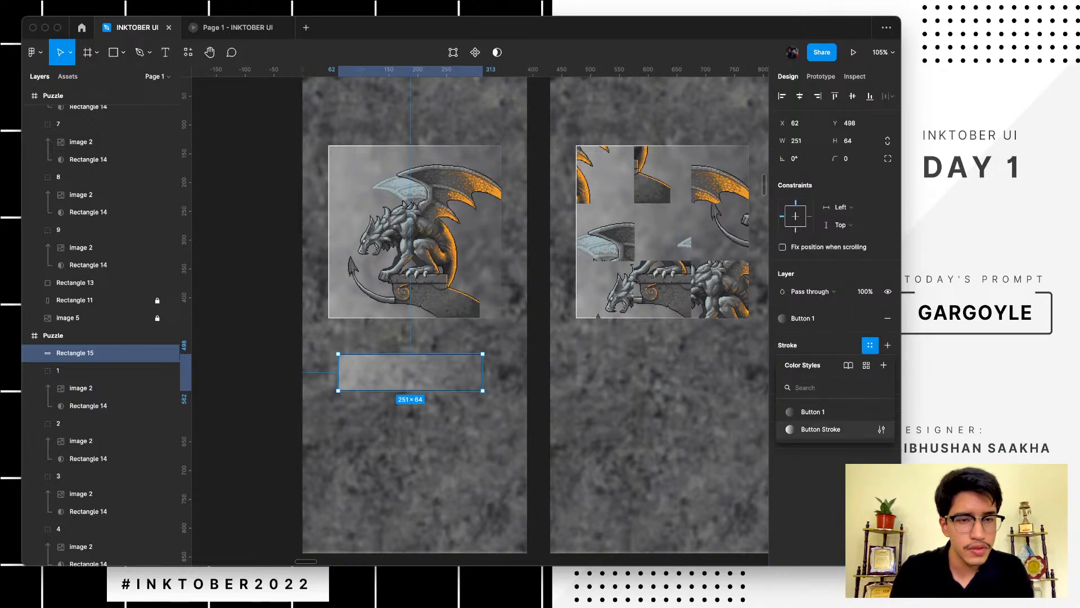
left_click(818, 428)
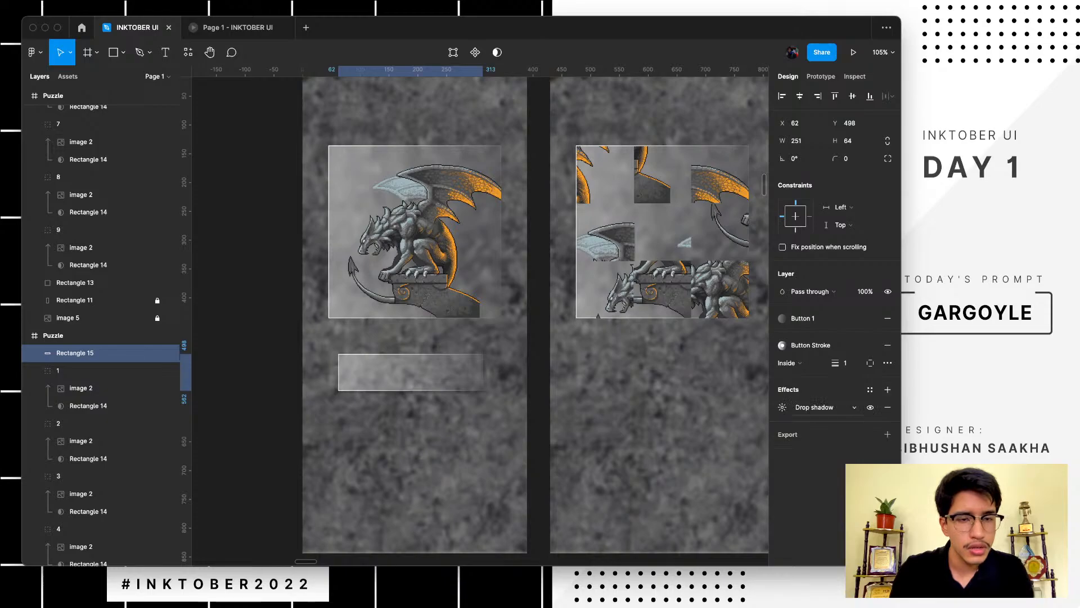
left_click(869, 389)
left_click(815, 457)
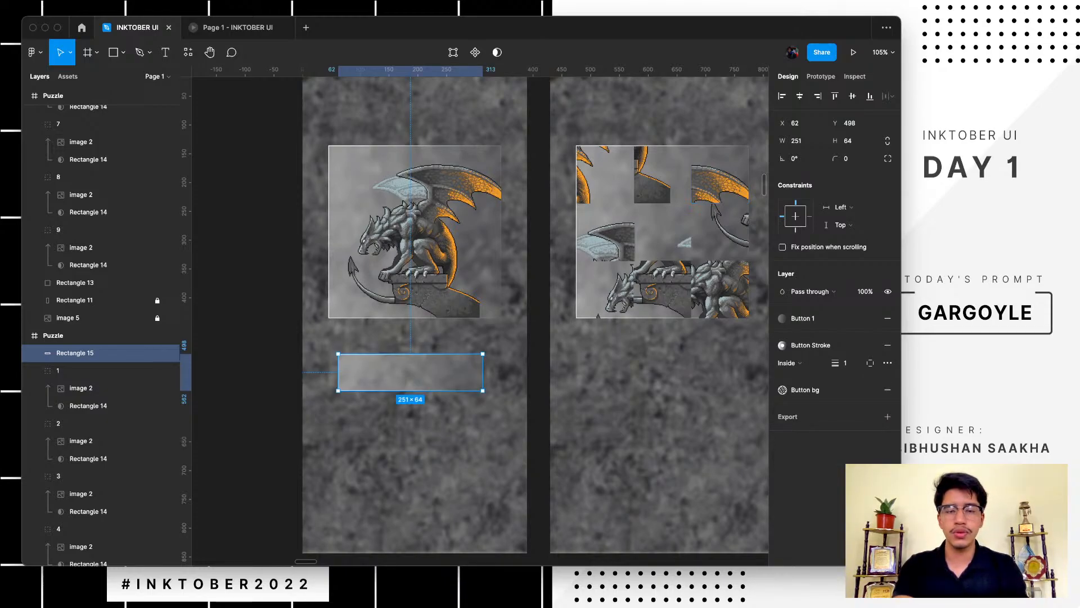
- Round the button rectangle's corners to a radius of 25 and clear the selection
left_click(849, 159)
type("24")
key("Return")
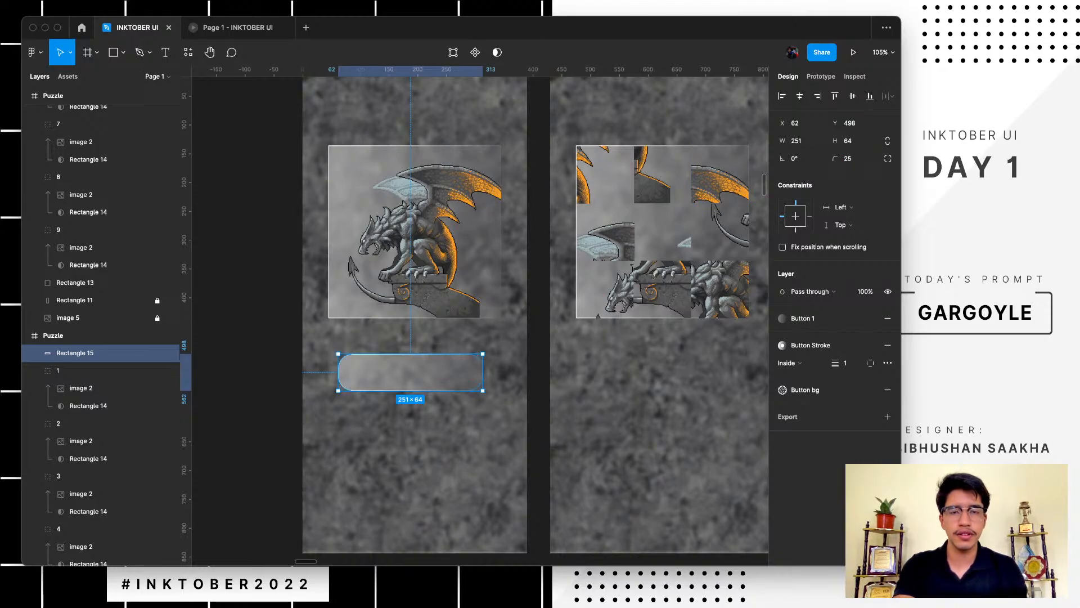
key("Escape")
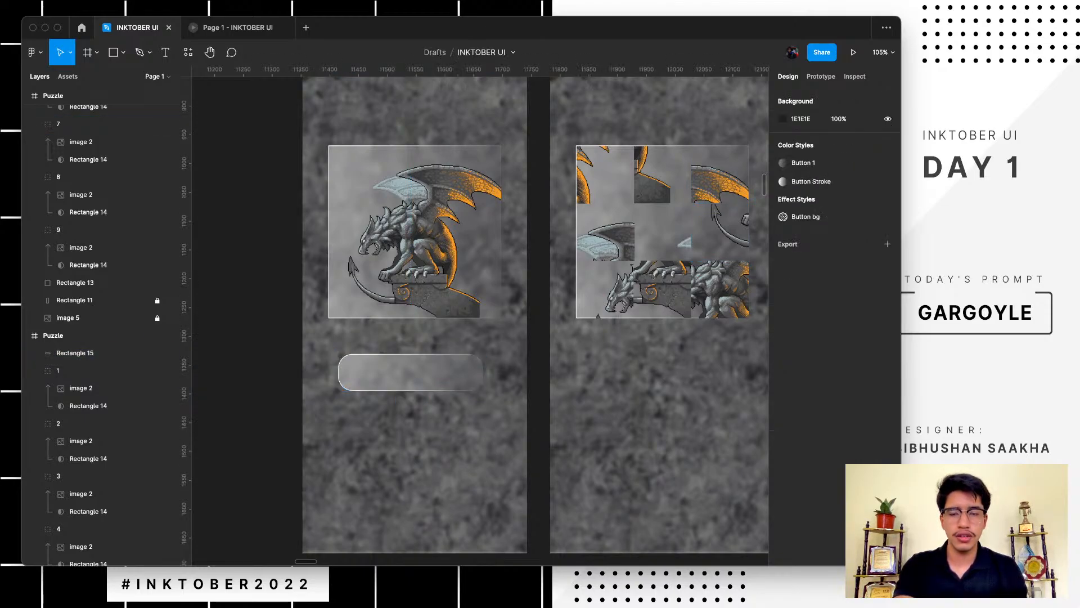
- Add a text box about 154 × 39 inside the button with the label "Solve"
scroll(367, 372, "up", 5)
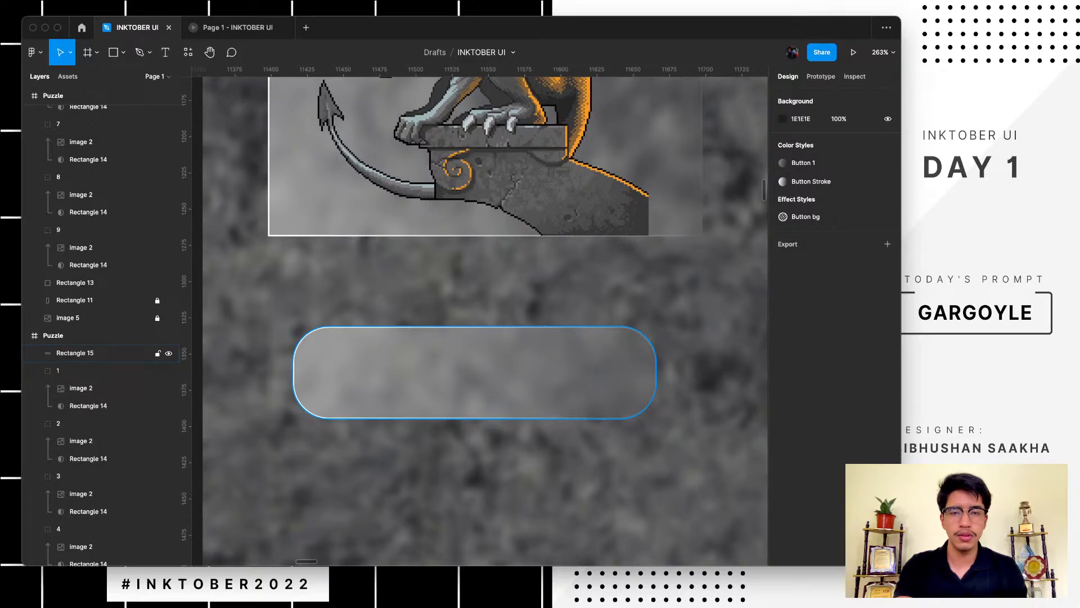
left_click(368, 368)
key("t")
left_click_drag(377, 345, 600, 402)
type("Sc")
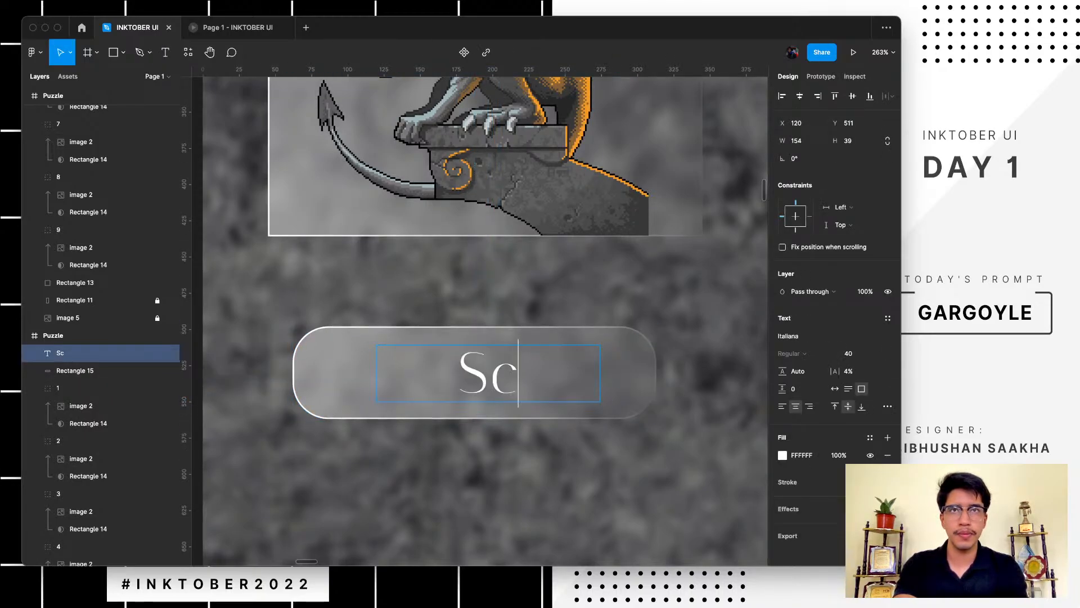
key("BackSpace")
key("BackSpace")
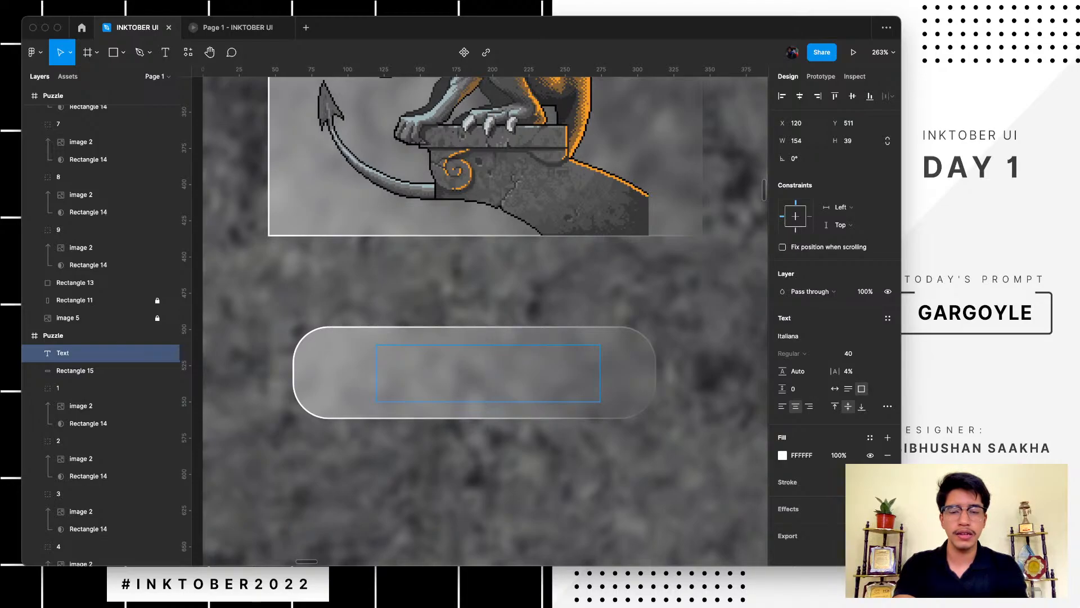
type("Solve")
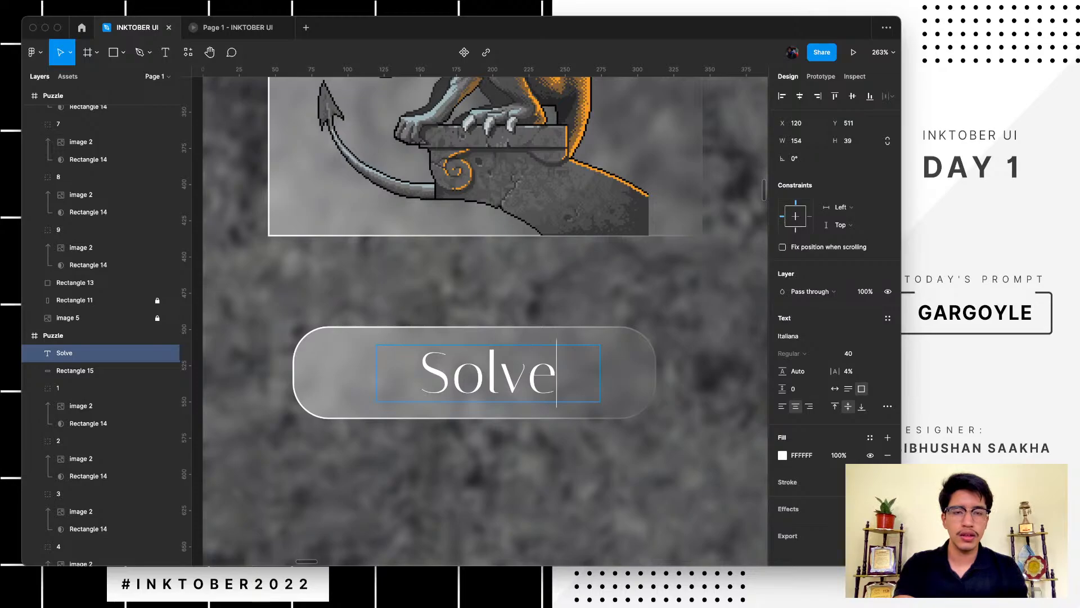
scroll(521, 418, "down", 5)
key("Escape")
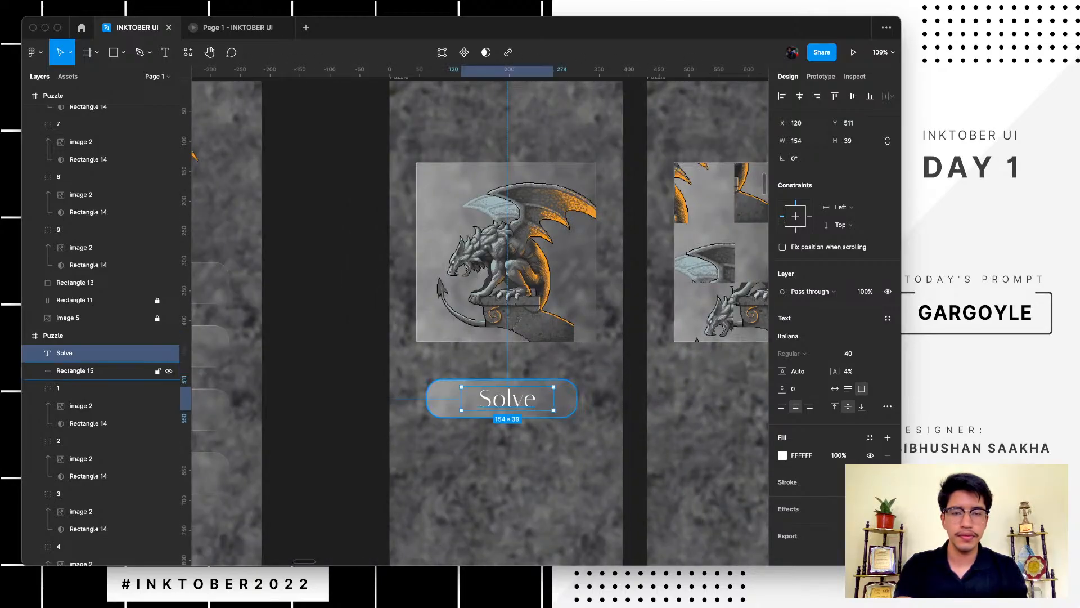
- Adjust the Solve label's position inside the button and group the label with its rounded rectangle
scroll(528, 400, "up", 3)
mouse_move(528, 401)
left_mouse_down()
mouse_move(509, 399)
mouse_move(520, 399)
left_mouse_up()
left_click(519, 399, "shift")
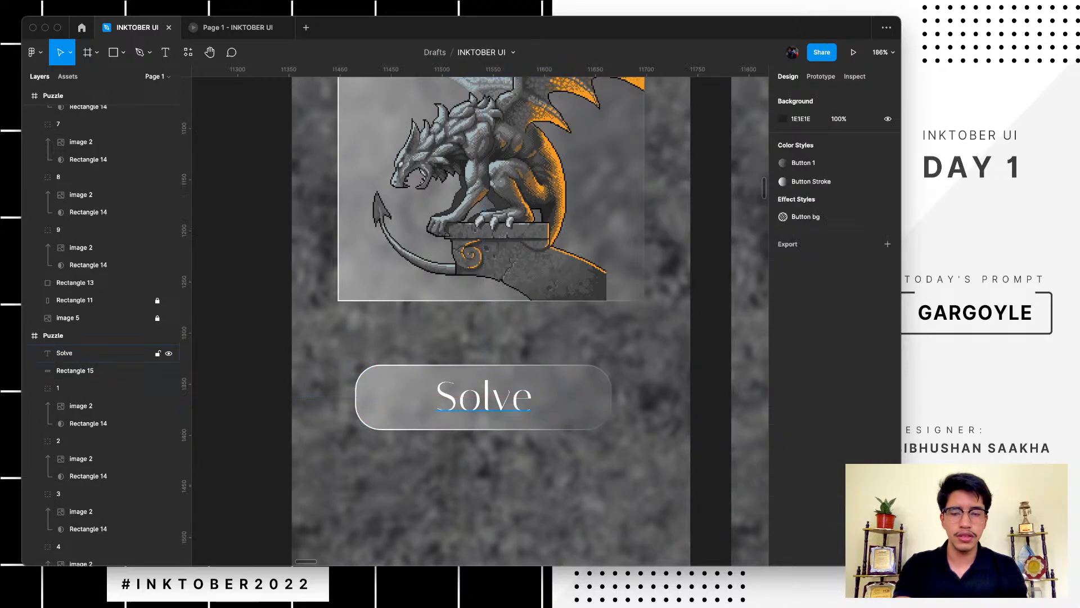
left_click(519, 399, "shift")
left_click(582, 399, "shift")
key("super+g")
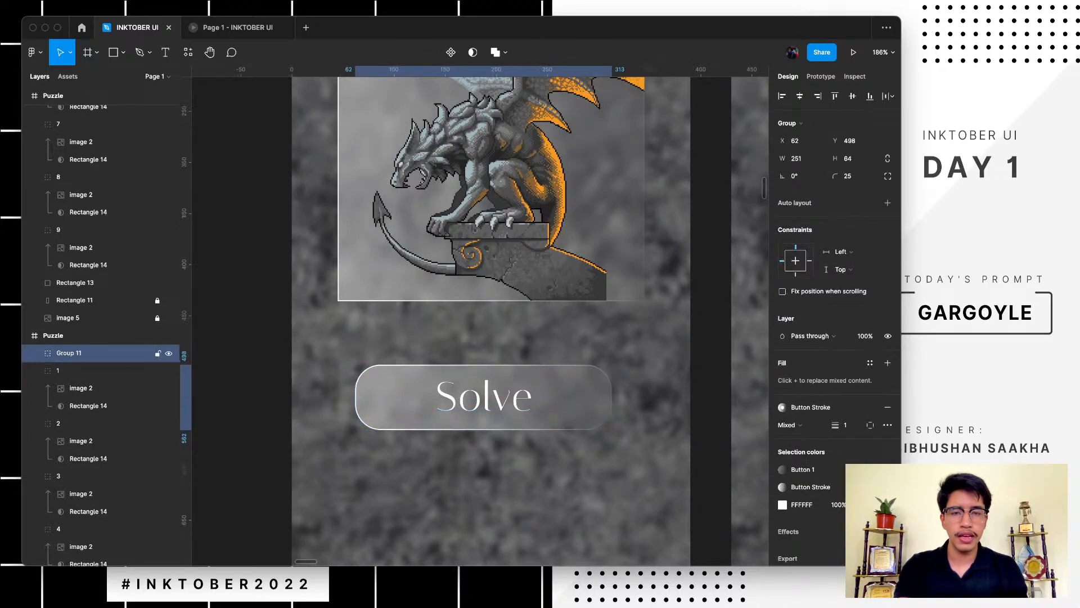
- Link the Solve button to the shuffled Puzzle frame on tap, using Smart animate with a 1000ms duration
scroll(486, 399, "down", 5)
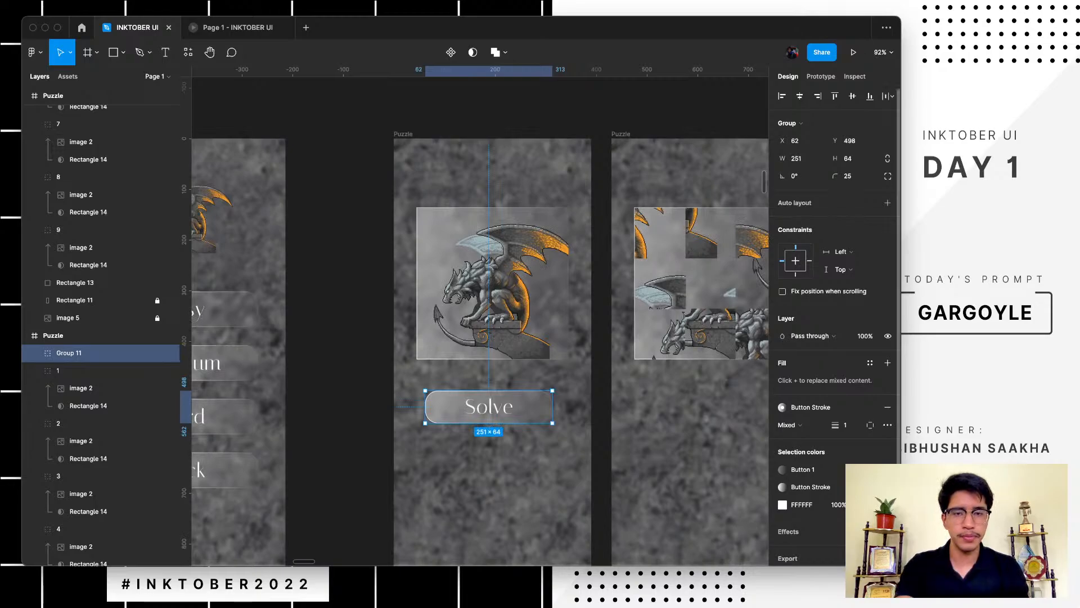
left_click(821, 77)
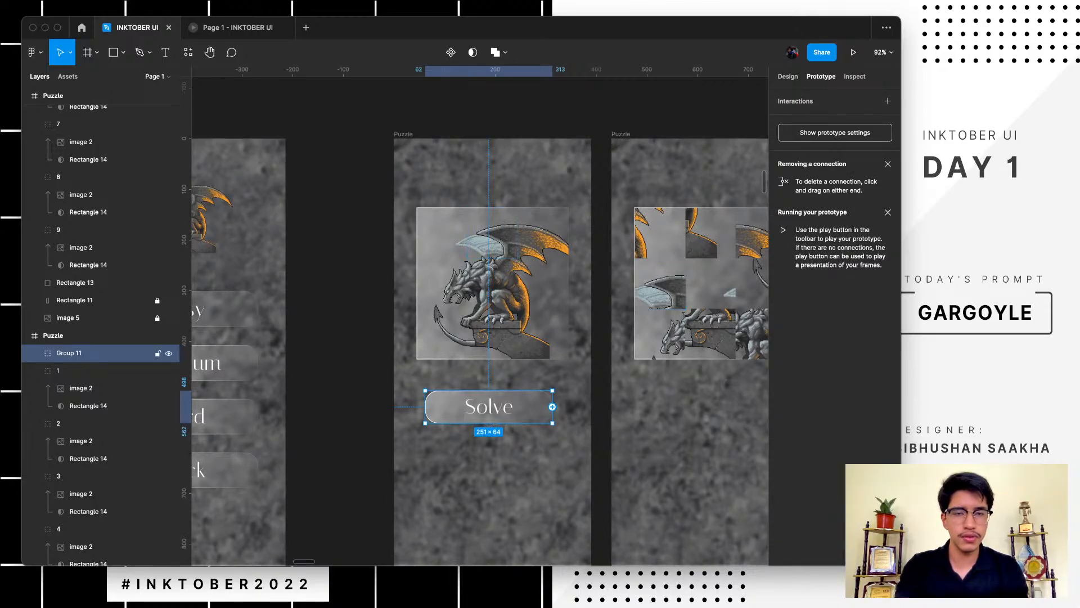
left_click_drag(552, 406, 604, 163)
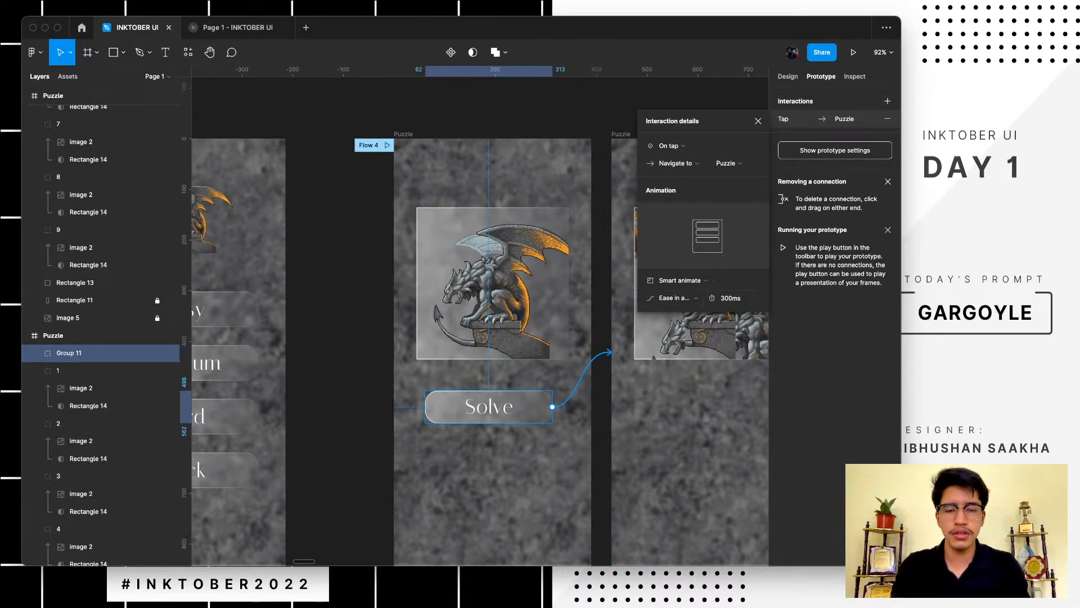
left_click(731, 298)
type("1000")
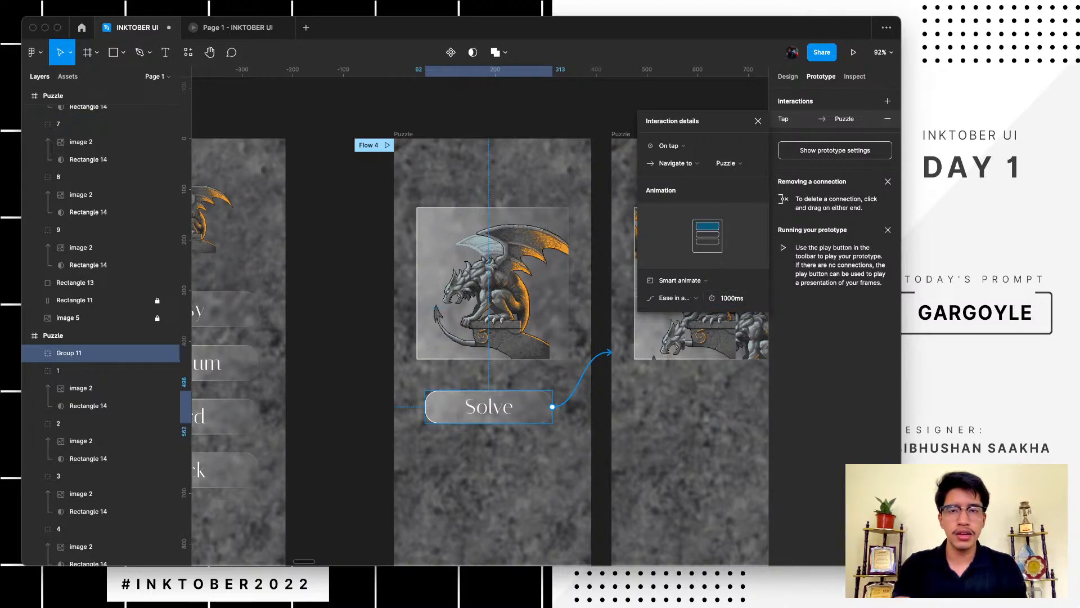
key("Escape")
- Link the Easy button on the Difficulty Level screen to the solved Puzzle frame on tap
scroll(533, 149, "down", 5)
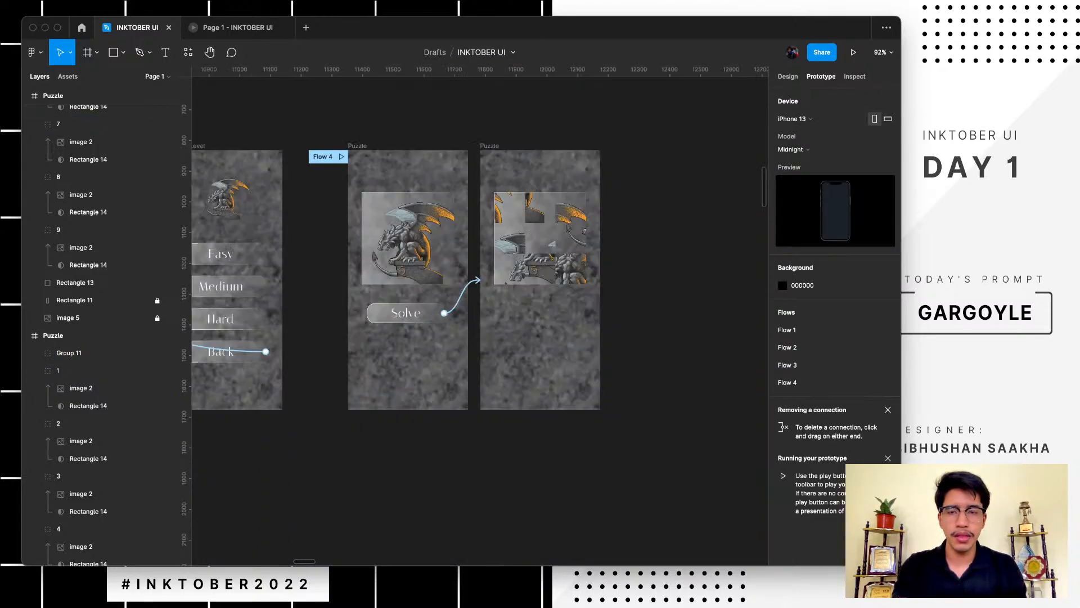
scroll(408, 333, "left", 1)
scroll(407, 334, "up", 5)
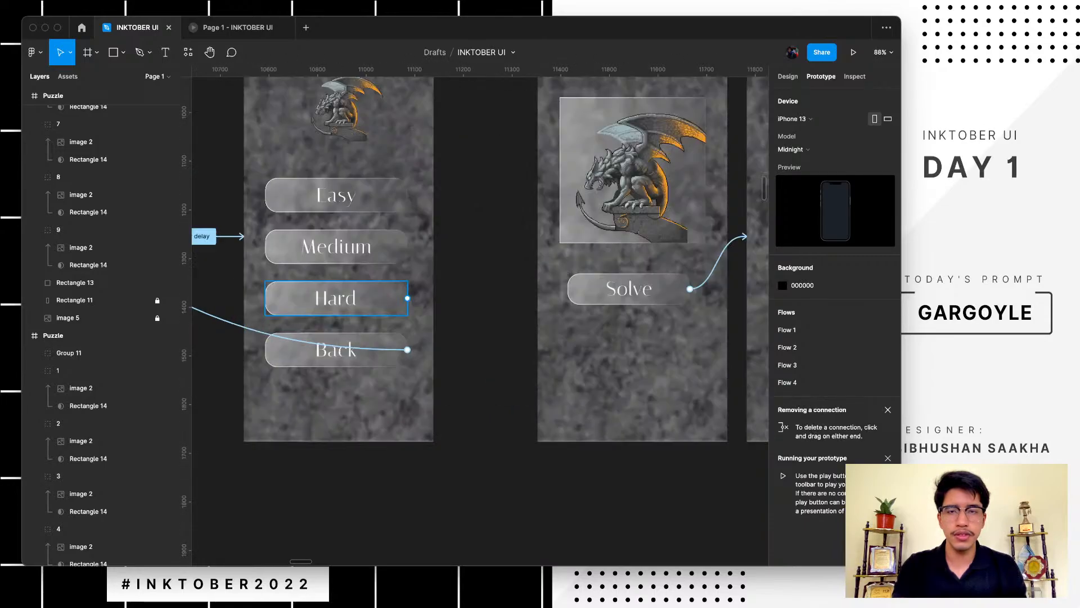
left_click(336, 195)
left_click_drag(408, 195, 538, 236)
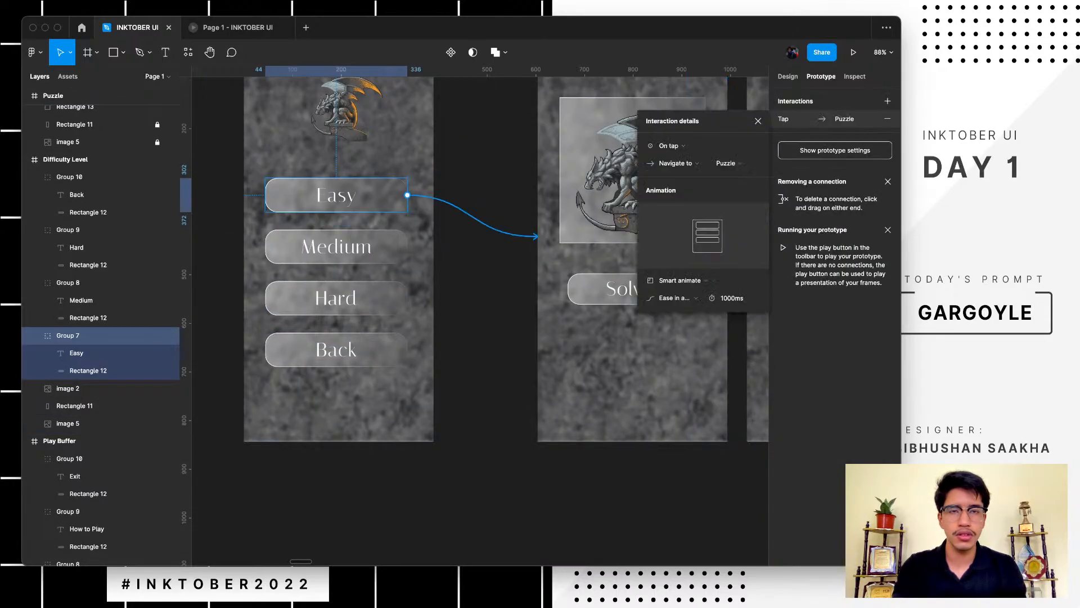
scroll(413, 203, "up", 2)
scroll(413, 204, "right", 1)
left_click(413, 204)
scroll(413, 203, "down", 5)
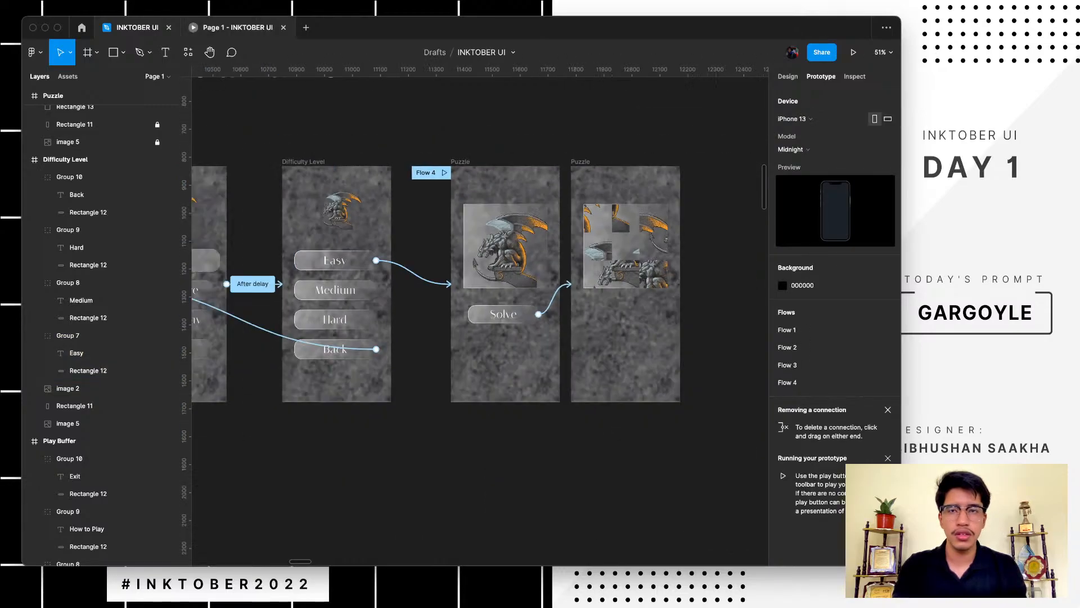
- Look at the open prototype preview and return to the design file
left_click(238, 27)
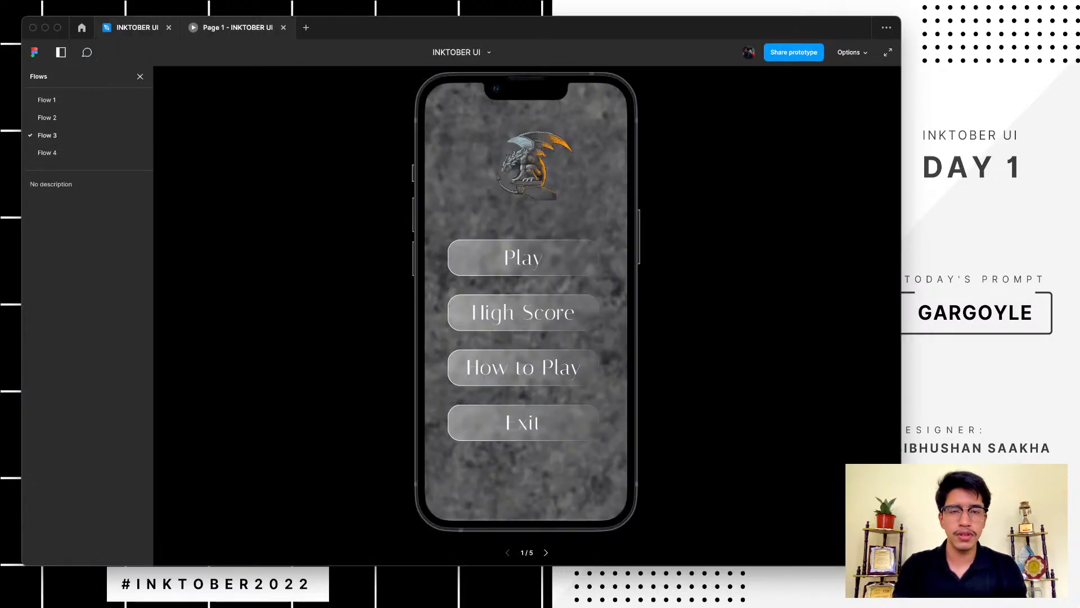
left_click(137, 27)
scroll(422, 207, "right", 1)
scroll(422, 206, "down", 2)
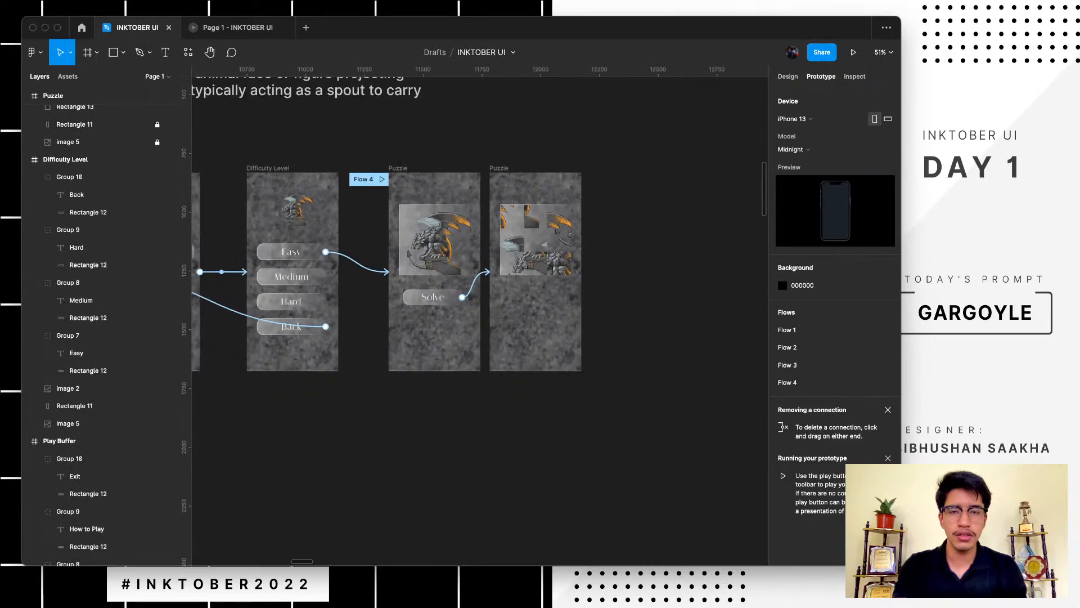
- Try to place a copy of the Solve button beneath the shuffled puzzle in the second Puzzle frame
scroll(454, 300, "up", 3)
left_click(454, 299)
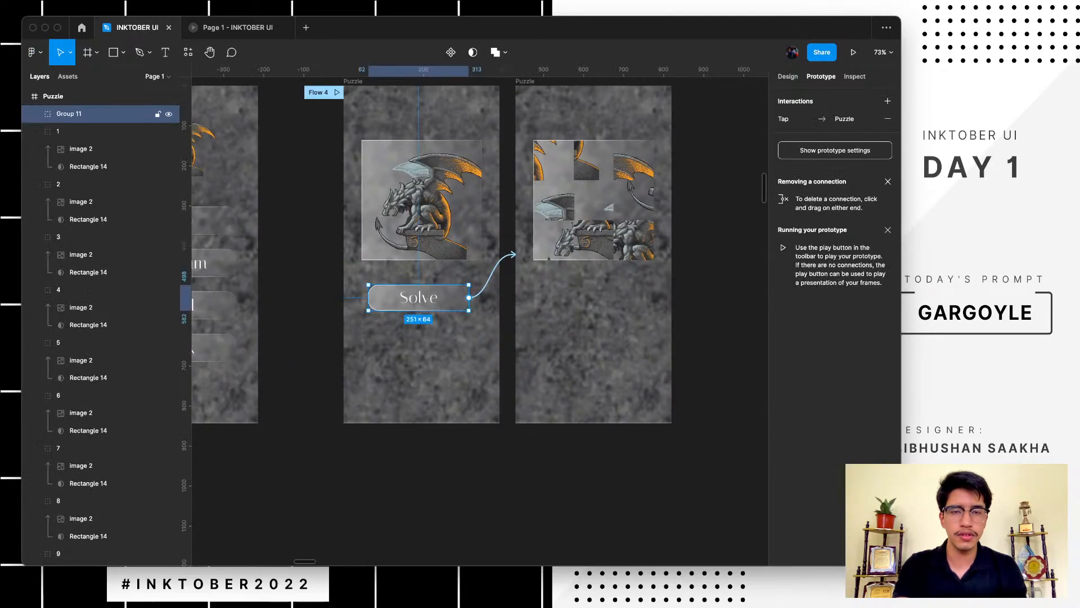
left_click_drag(454, 298, 633, 300)
double_click(609, 300)
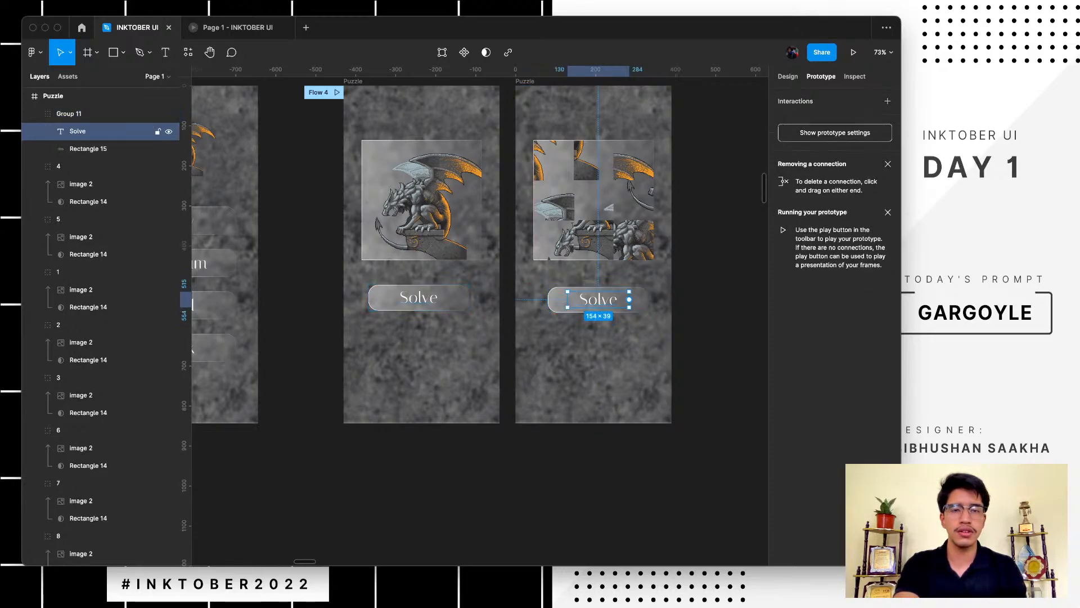
left_click(703, 315)
left_click(613, 300)
left_click(630, 344)
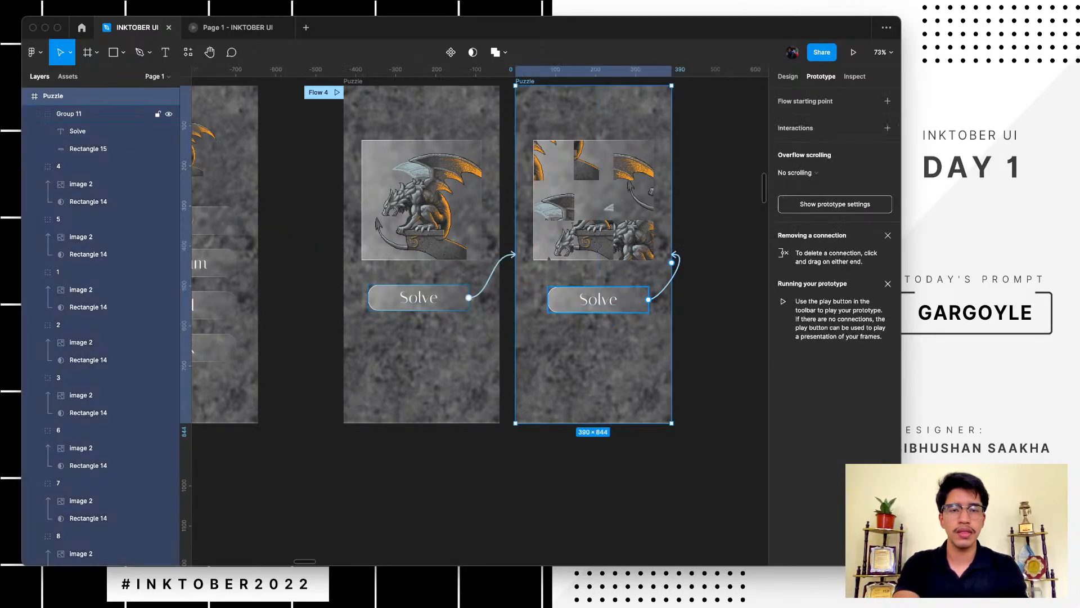
- Undo the copying of the Solve button into the shuffled Puzzle frame
key("Delete")
key("super+z")
key("super+z")
key("super+z")
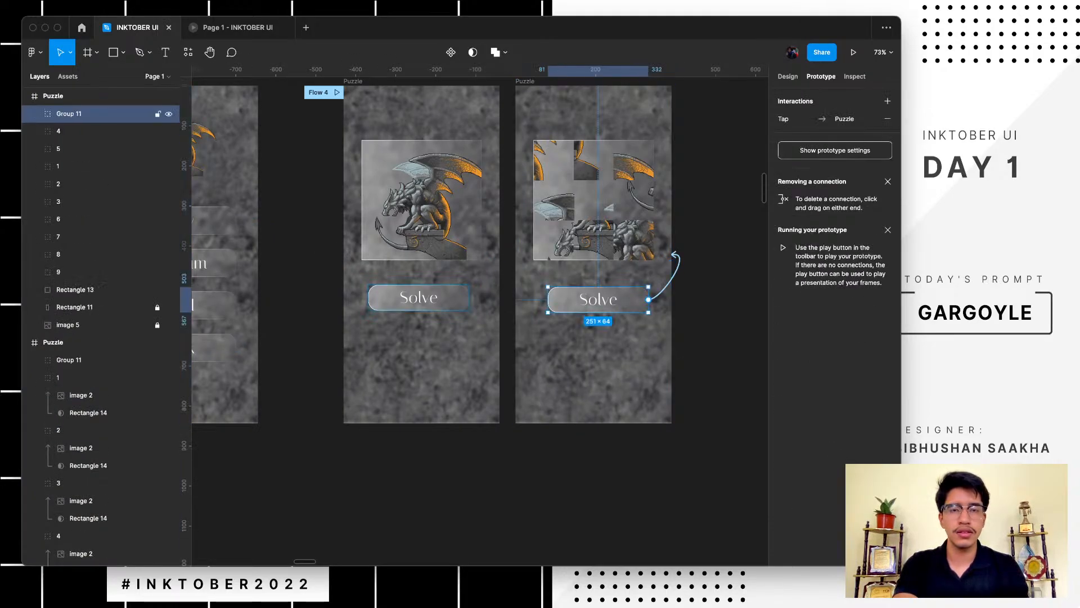
- Link the 300 × 300 backing rectangle behind the shuffled pieces to the solved Puzzle frame on tap with Smart animate at 1000ms
left_click(593, 199)
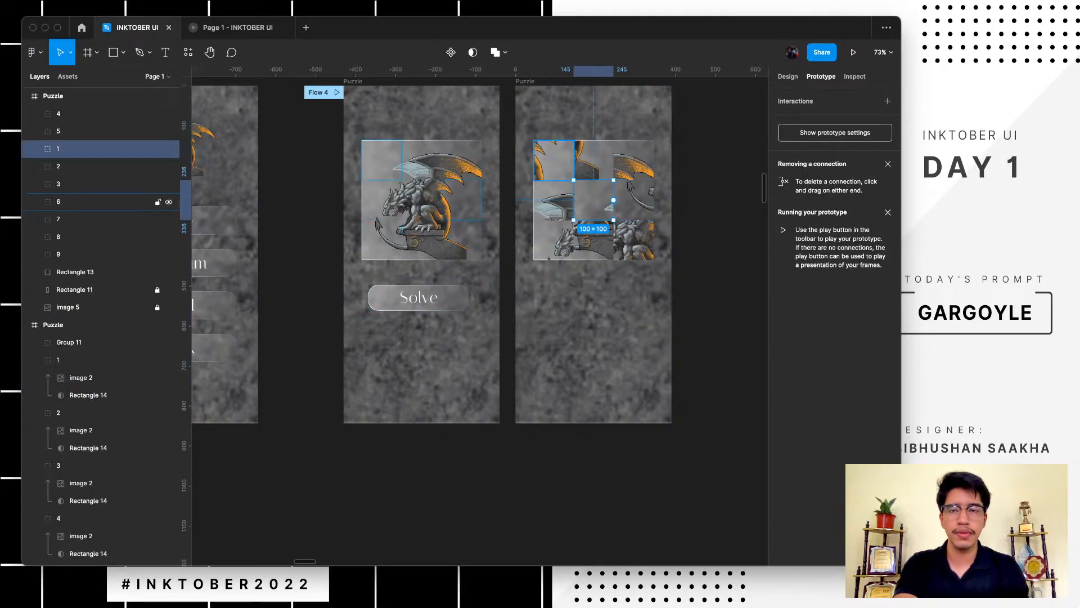
left_click(553, 160)
scroll(533, 140, "up", 5)
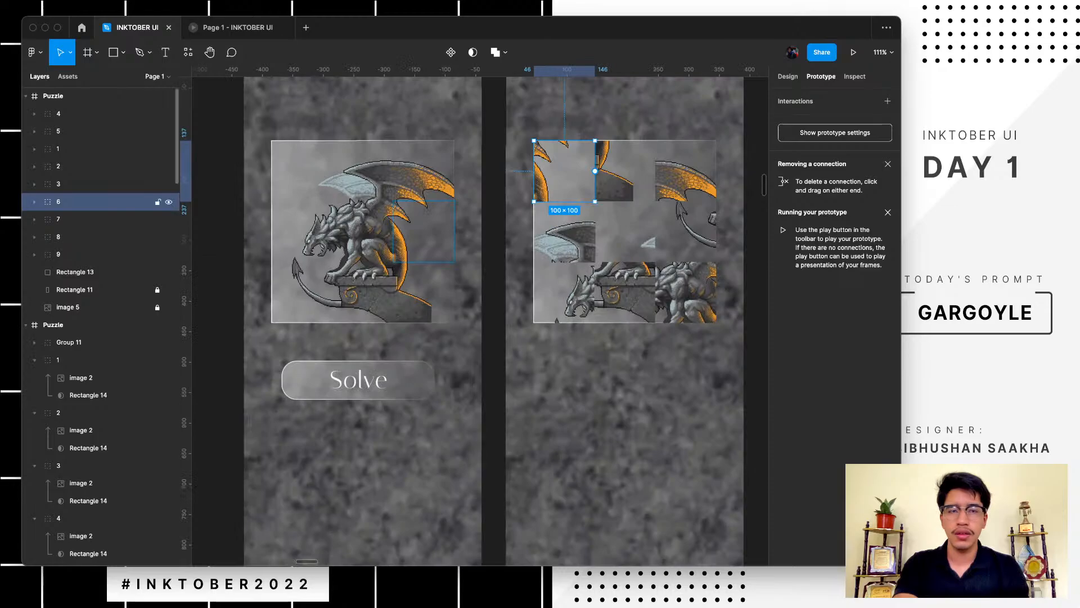
left_click(75, 272)
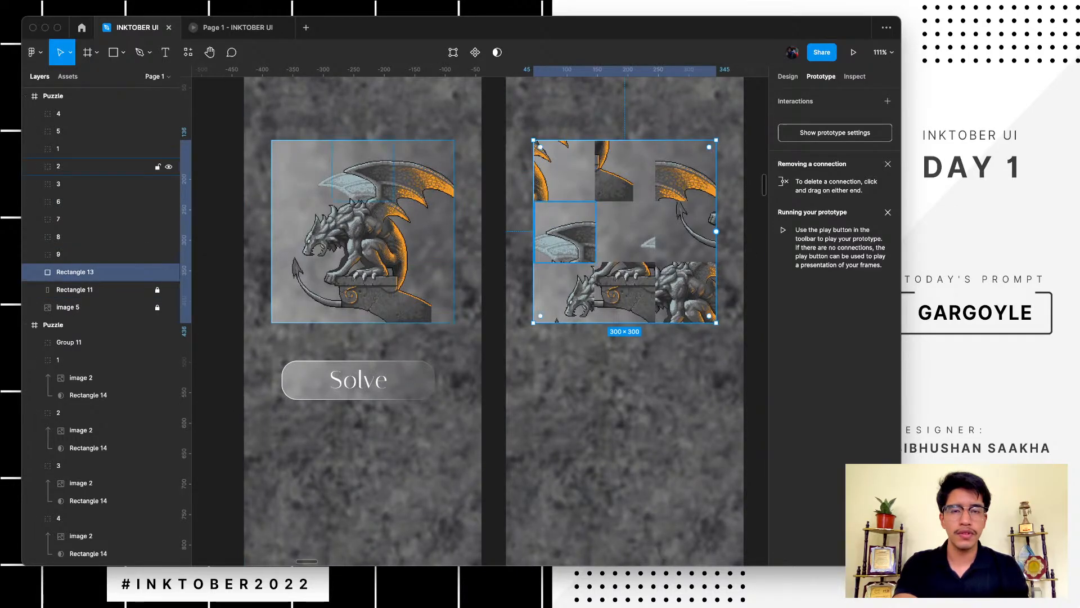
left_click_drag(716, 231, 483, 313)
scroll(472, 326, "down", 1)
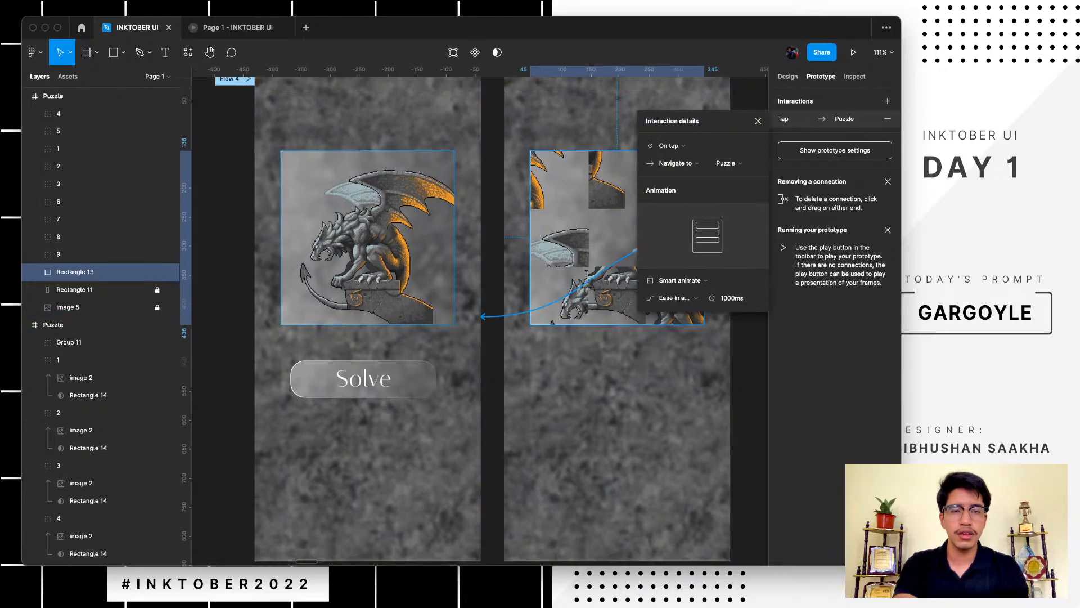
scroll(478, 321, "right", 1)
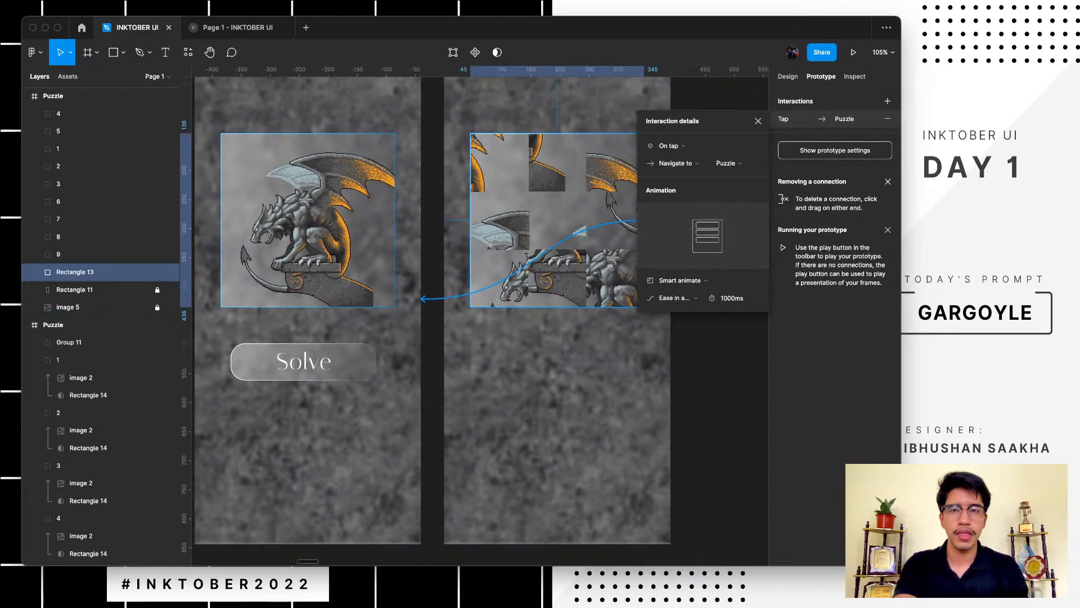
left_click(669, 433)
scroll(669, 433, "down", 2)
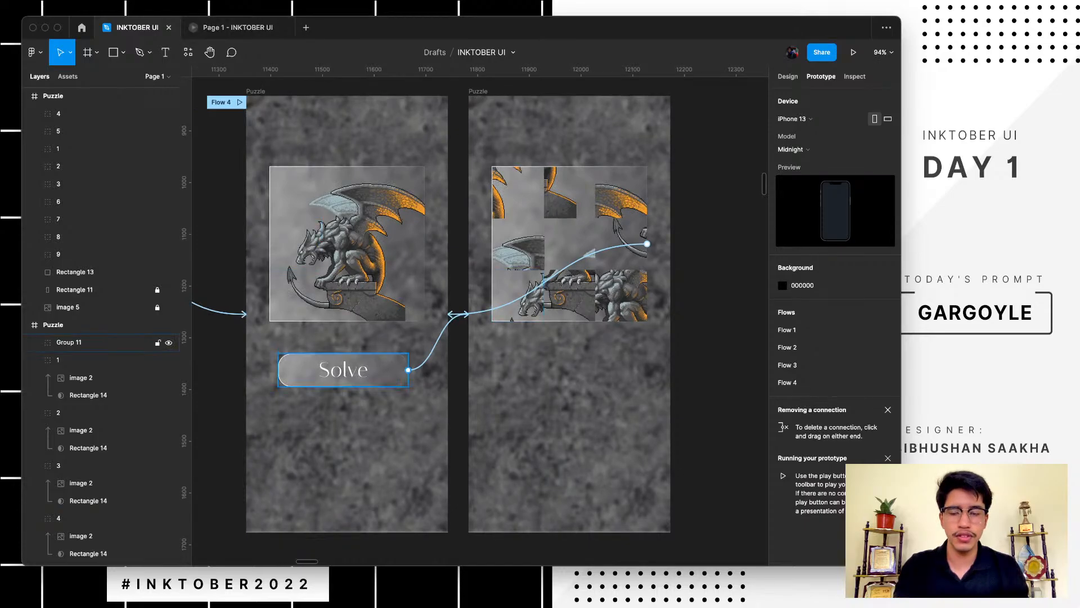
- Duplicate the Solve button about 30 px beneath the original in the solved Puzzle frame and change the copy's label to "Exit"
left_click(343, 369)
scroll(343, 369, "left", 2)
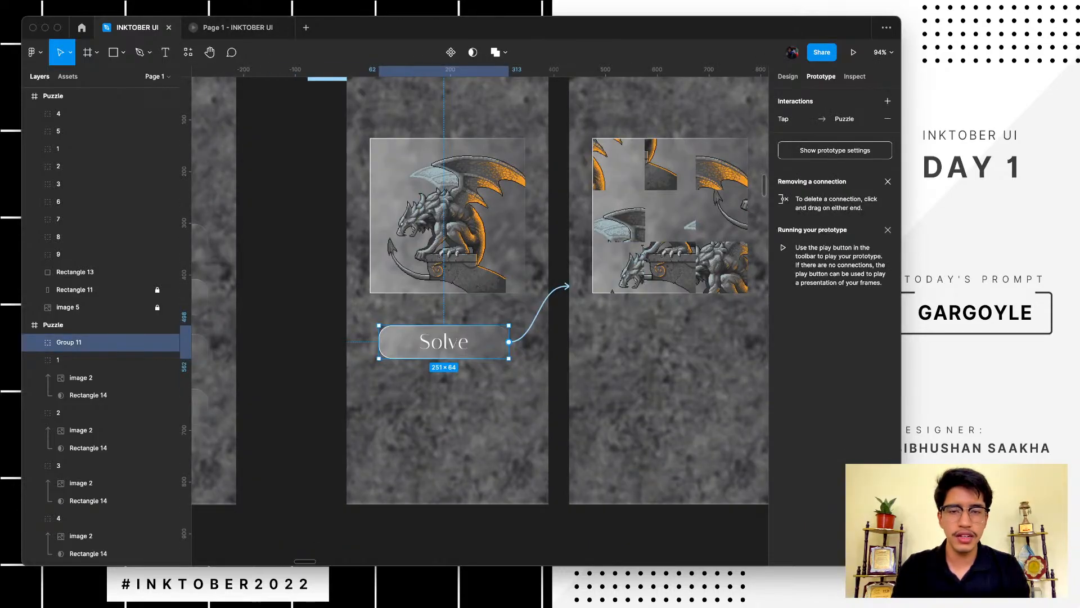
left_click_drag(444, 342, 444, 391)
double_click(444, 391)
double_click(444, 391)
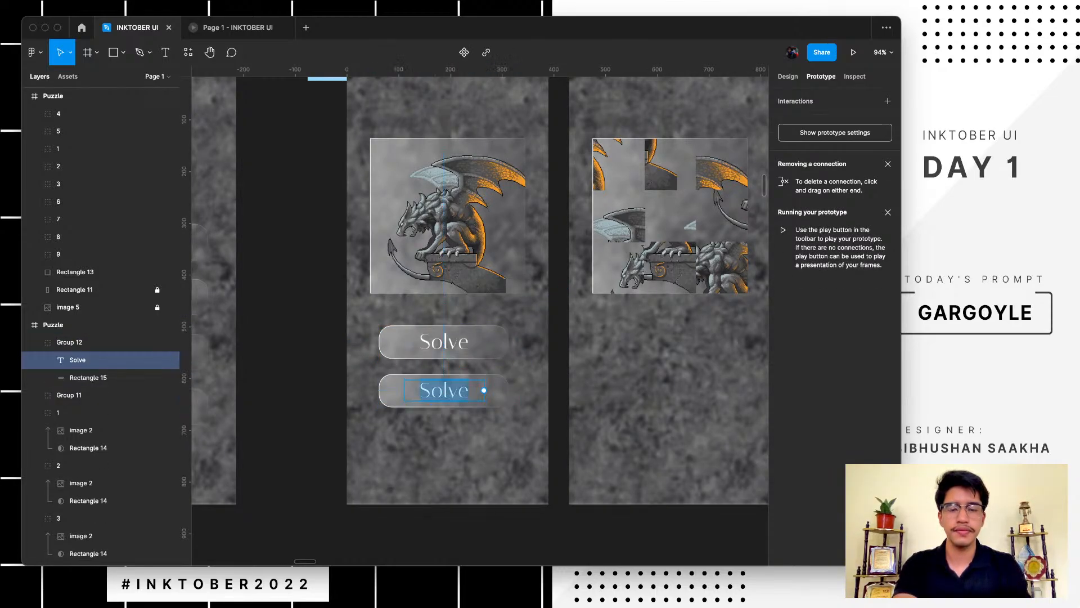
type("Exit")
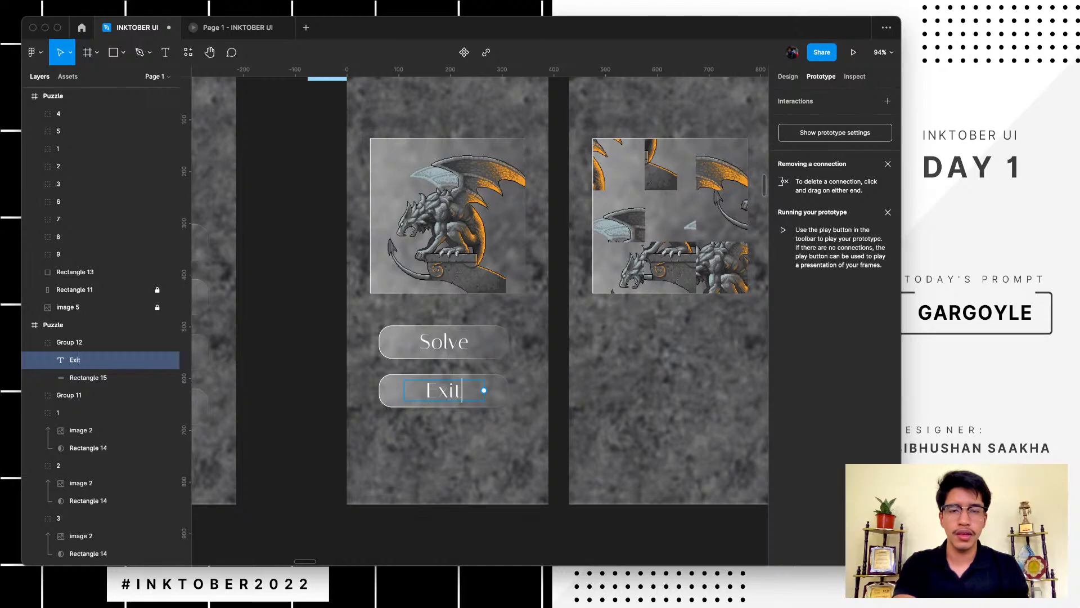
key("Escape")
- Link the Exit button to the Difficulty Level frame on tap with Smart animate at 1000ms
scroll(520, 401, "down", 3)
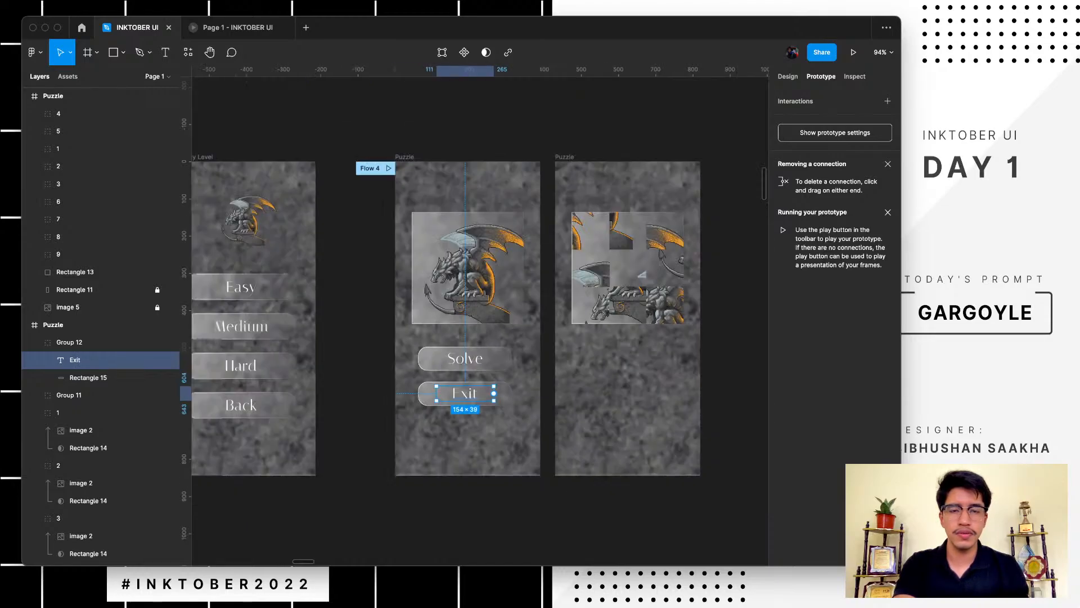
left_click(523, 403)
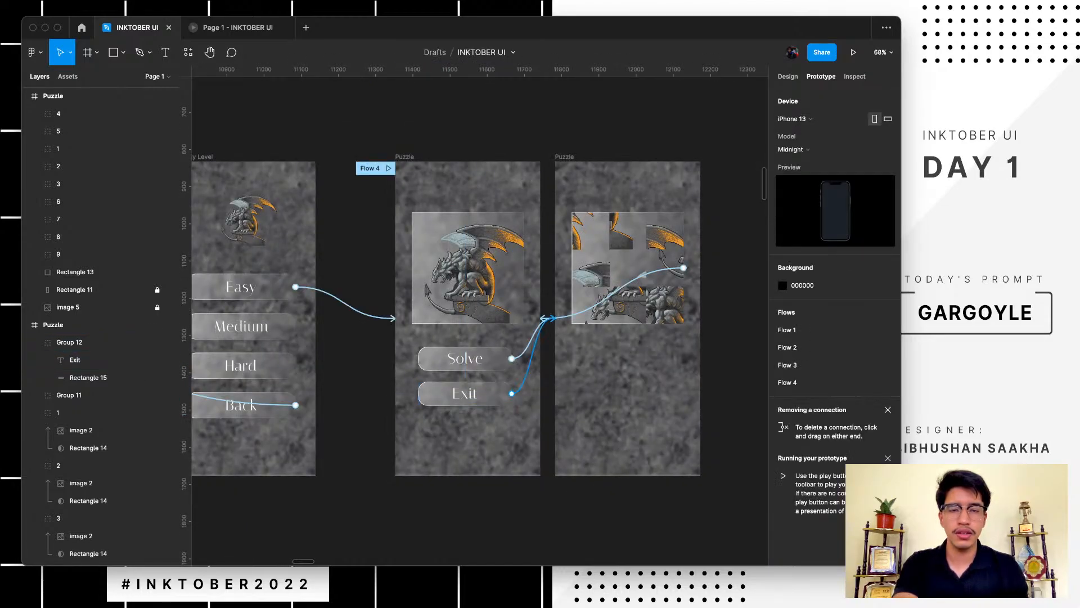
left_click(506, 394)
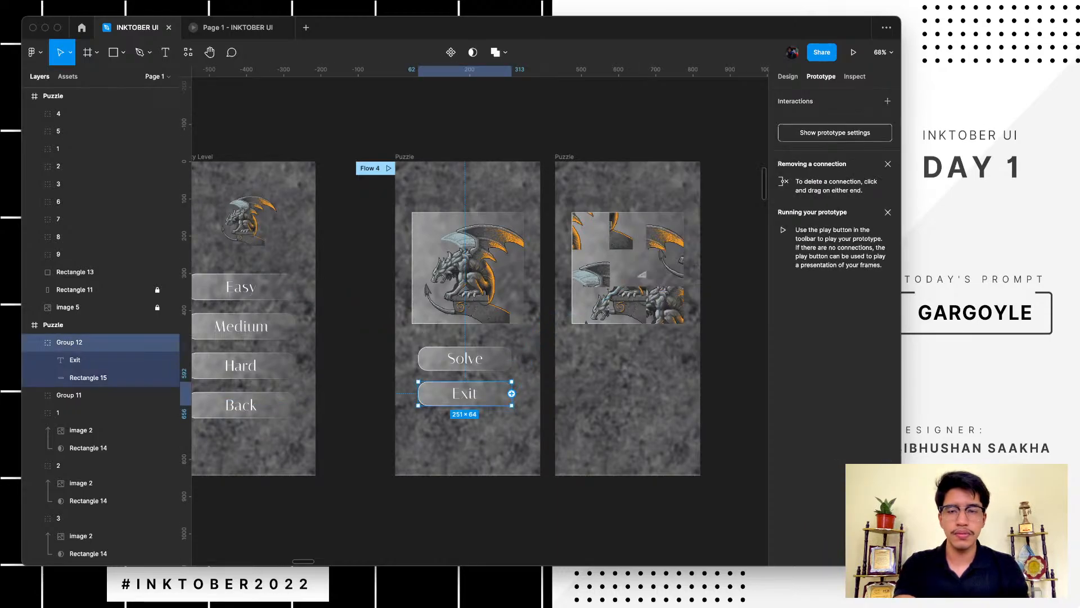
left_click_drag(512, 393, 317, 318)
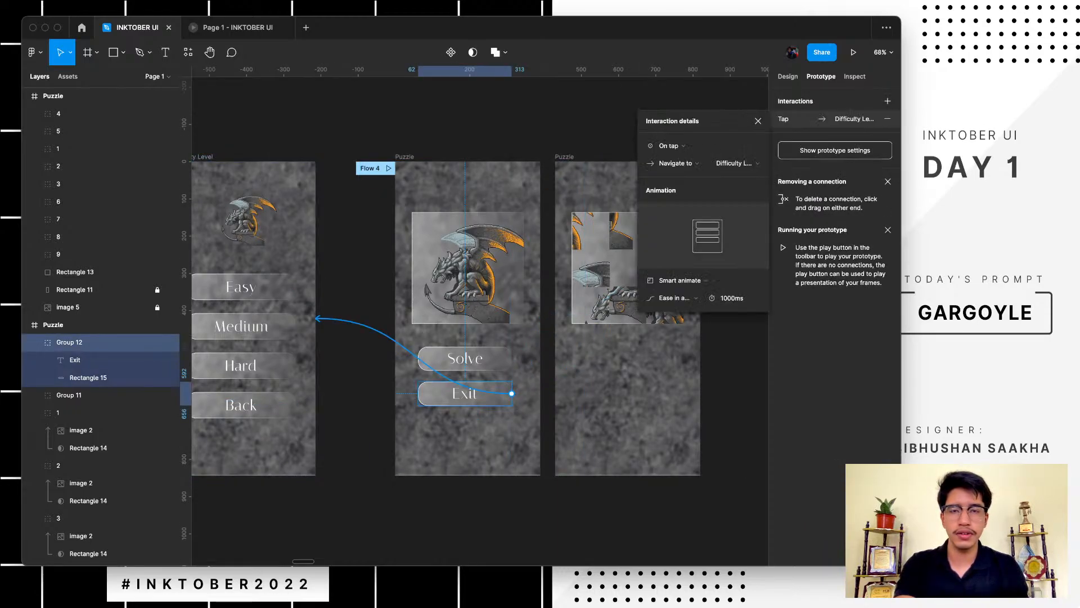
left_click(354, 253)
- Test the Play and Easy buttons in the prototype preview and return to the design file
left_click(238, 28)
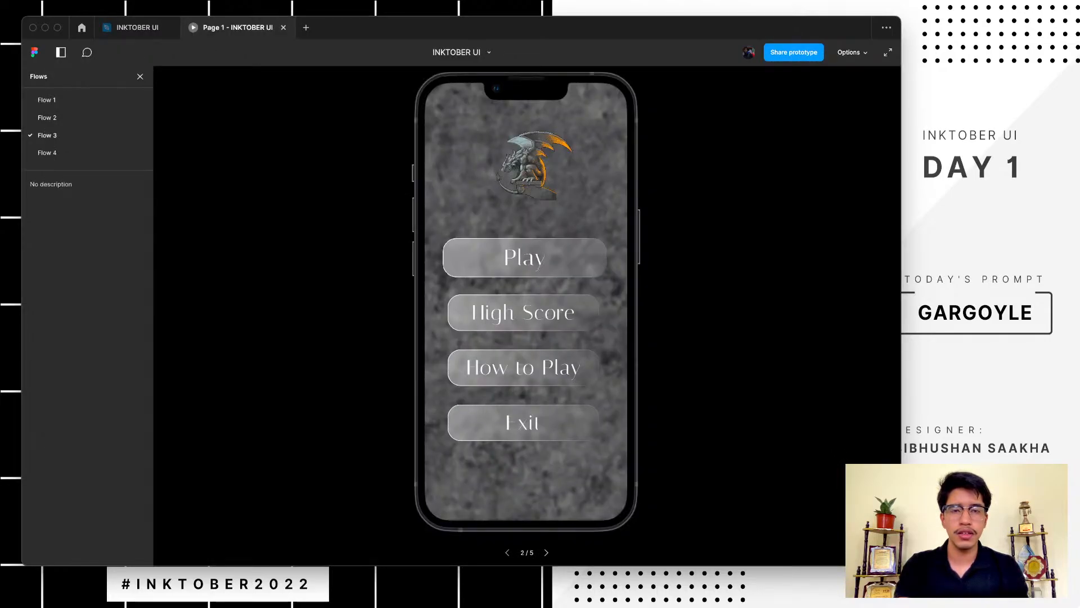
left_click(525, 258)
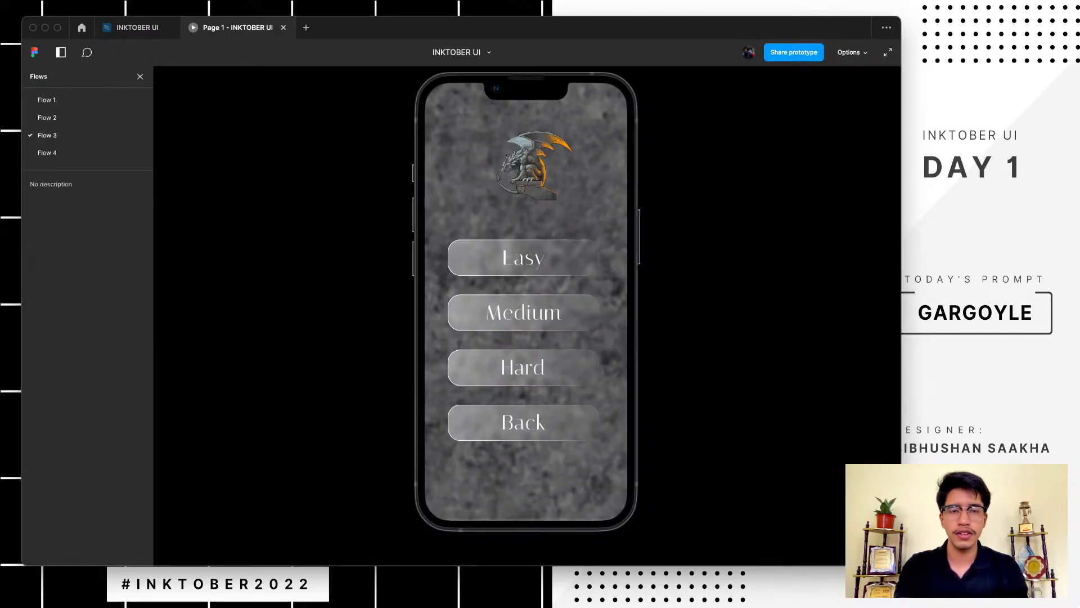
left_click(523, 257)
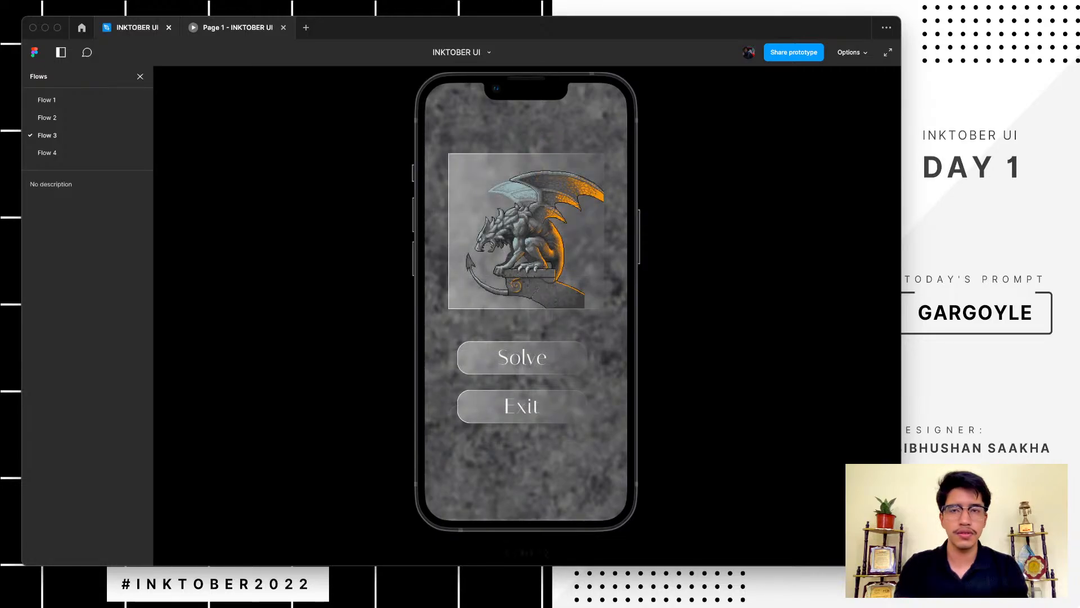
left_click(140, 28)
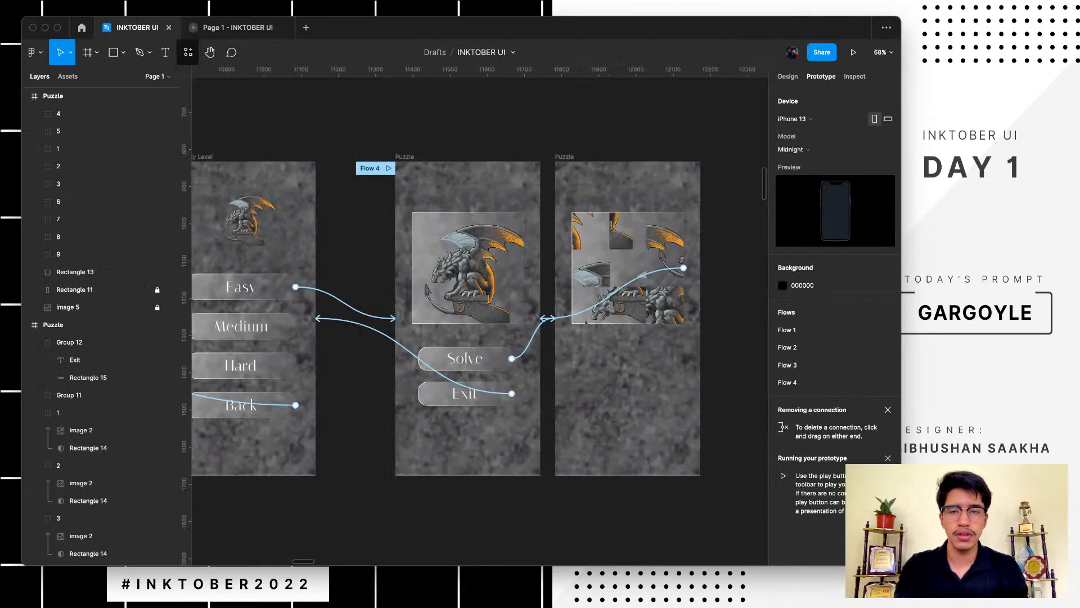
- Set the Smart animate duration of the Easy button's link to the Puzzle frame to 300ms and glance at the preview
scroll(439, 387, "up", 5)
scroll(439, 387, "left", 4)
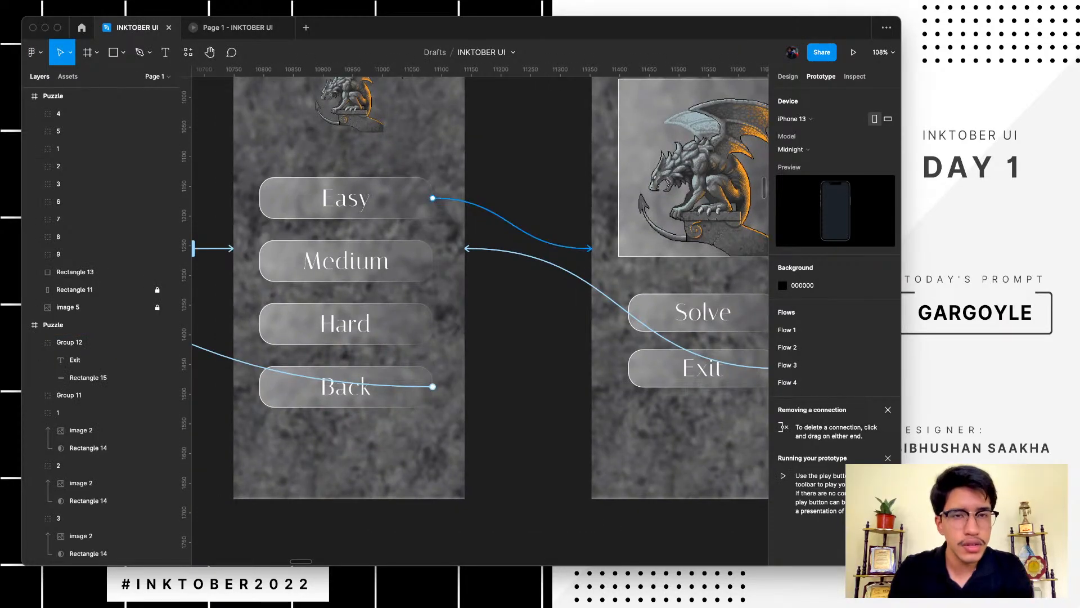
left_click(513, 223)
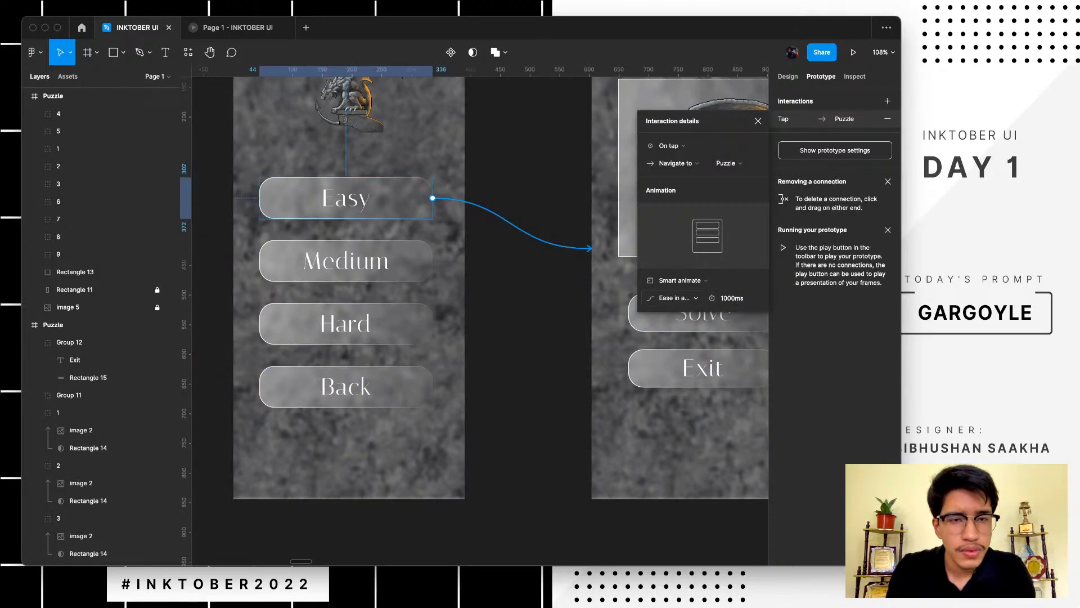
left_click(732, 298)
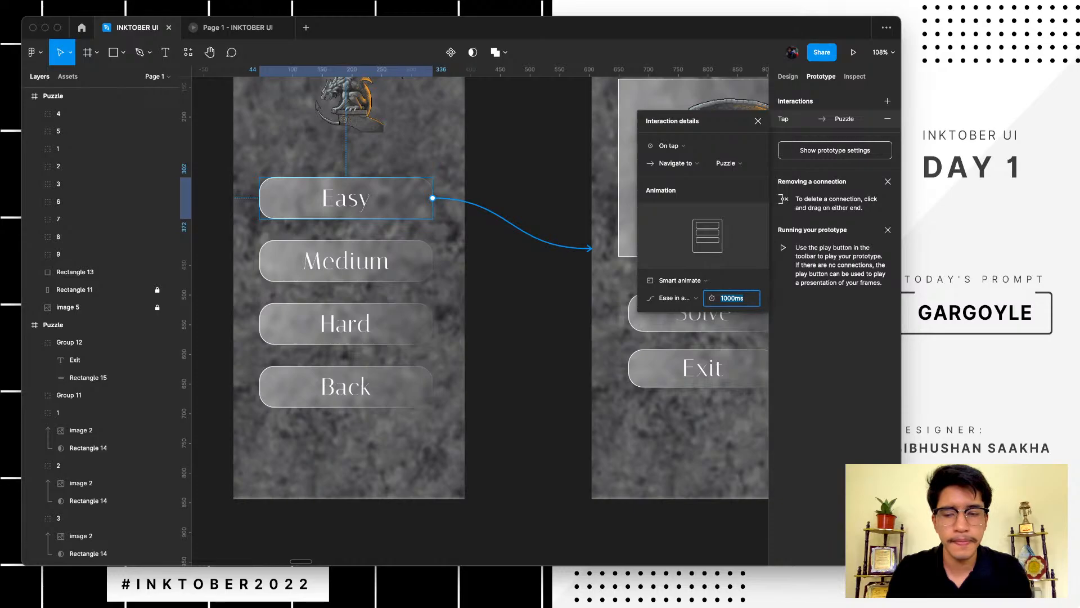
type("300")
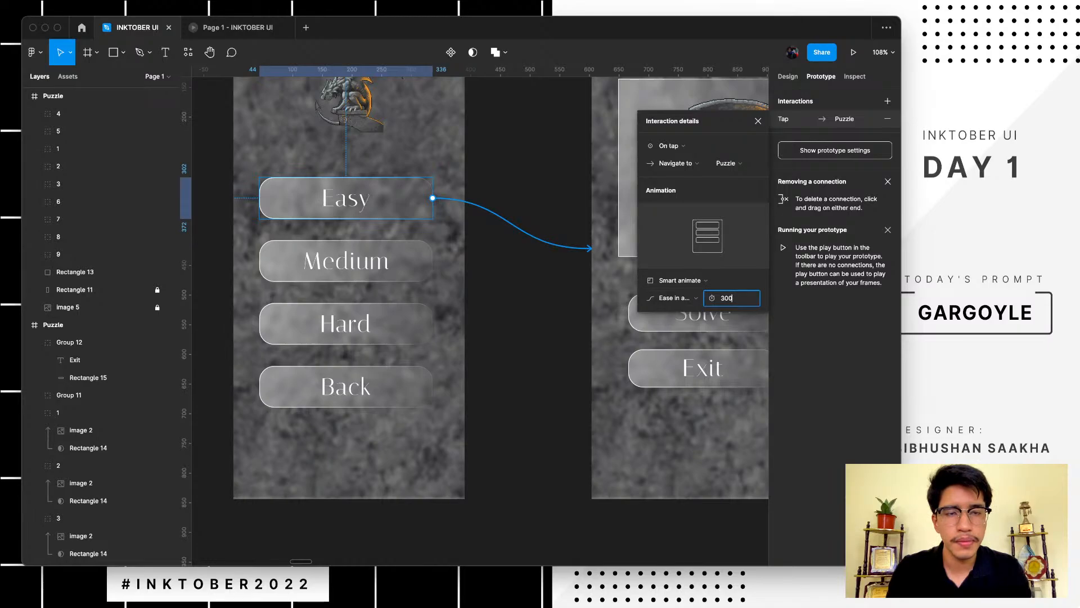
key("Return")
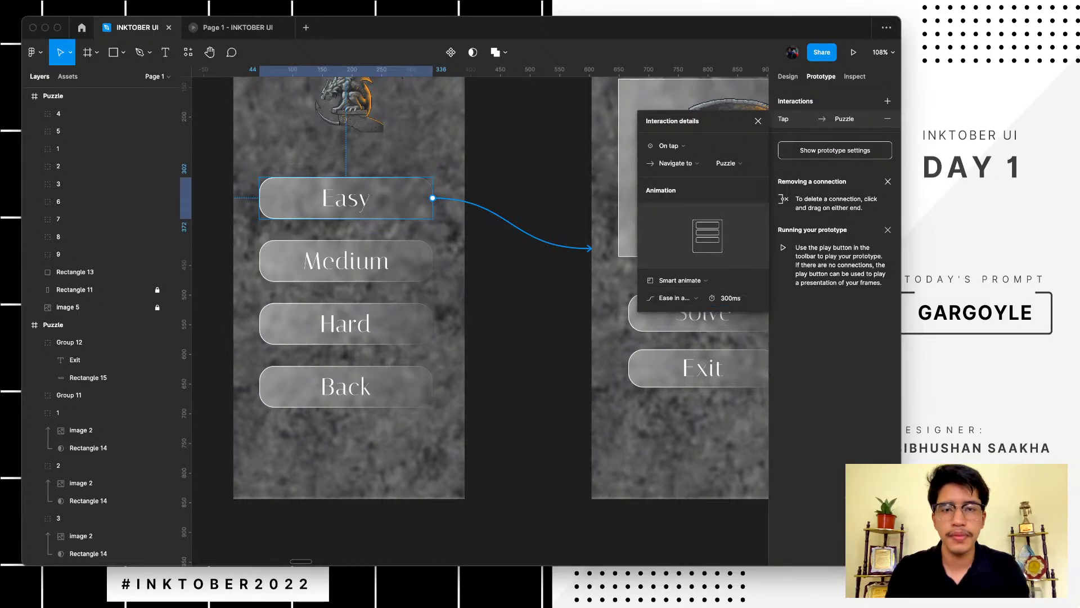
left_click(238, 28)
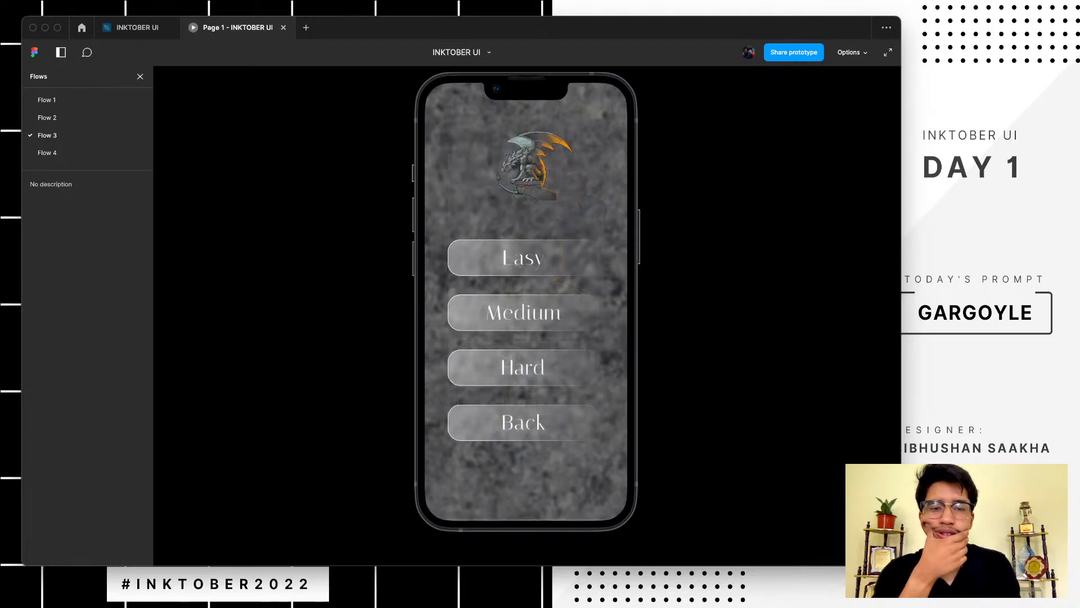
left_click(134, 27)
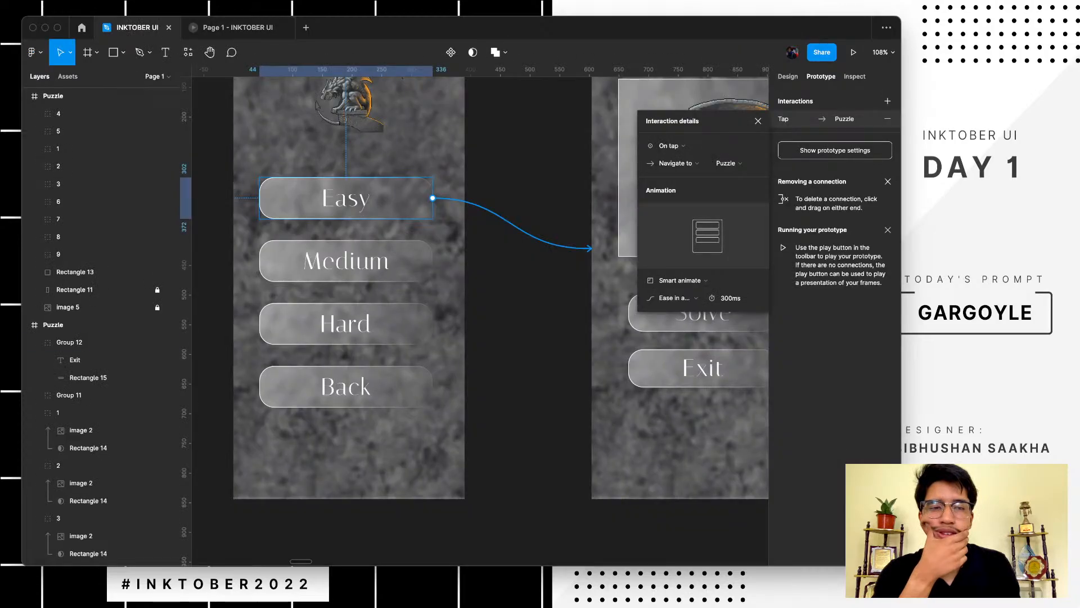
- Set the Smart animate duration of the Exit button's link to the Difficulty Level frame to 300ms
left_click(704, 369)
left_click(848, 118)
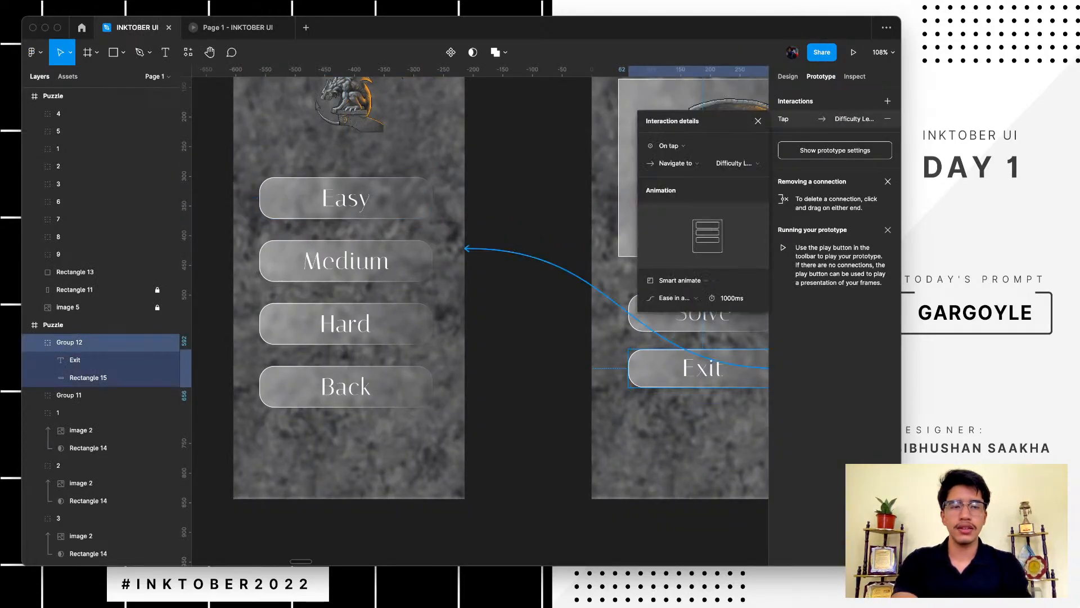
left_click(732, 298)
type("30")
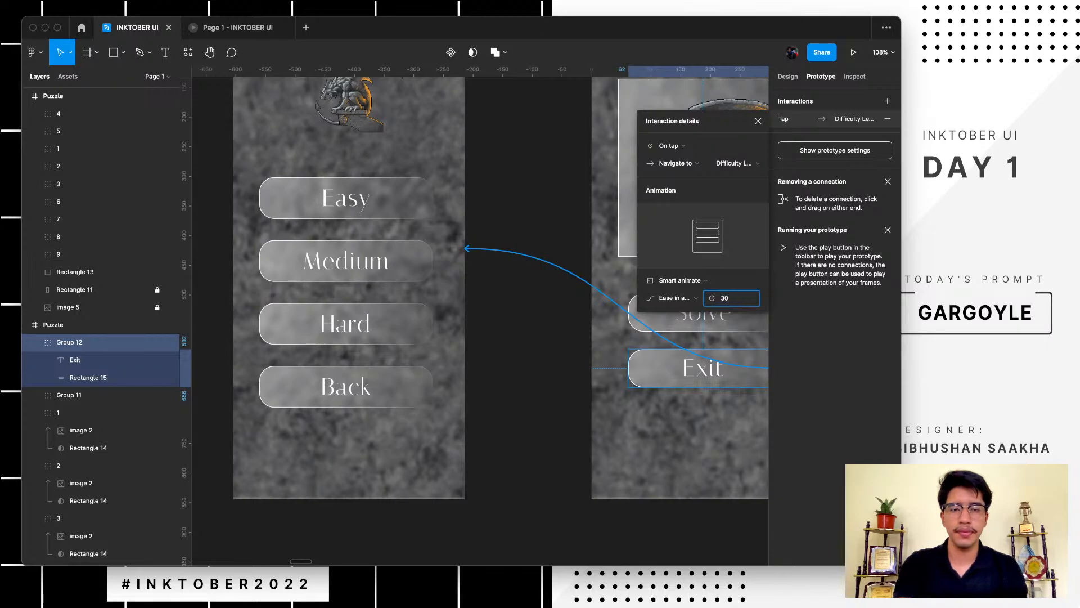
type("0")
key("Return")
- Test the Easy and Exit transitions in the prototype preview and return to the design file
left_click(237, 27)
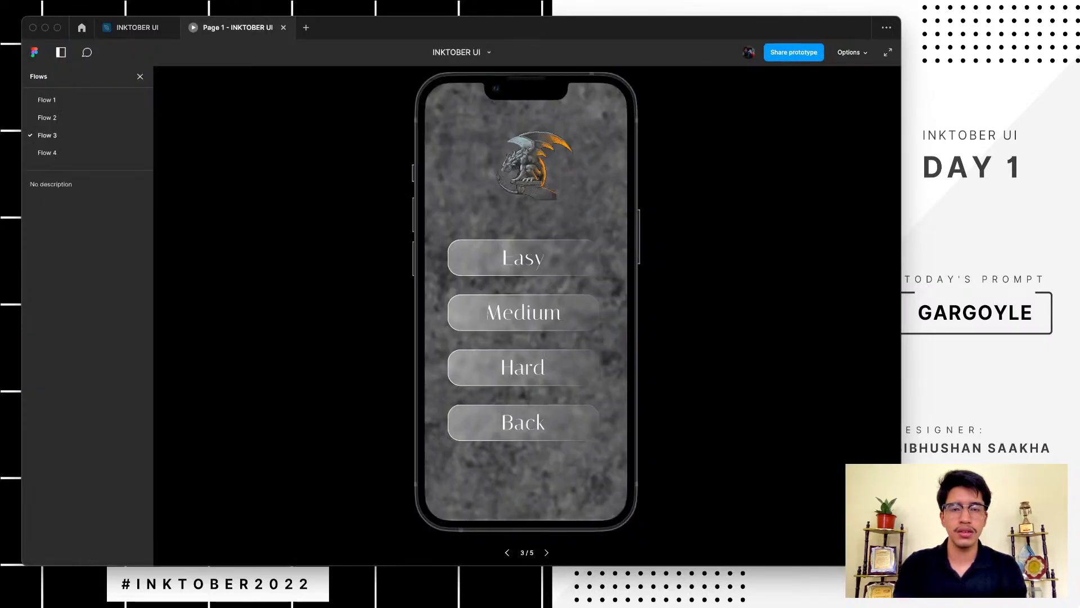
left_click(523, 257)
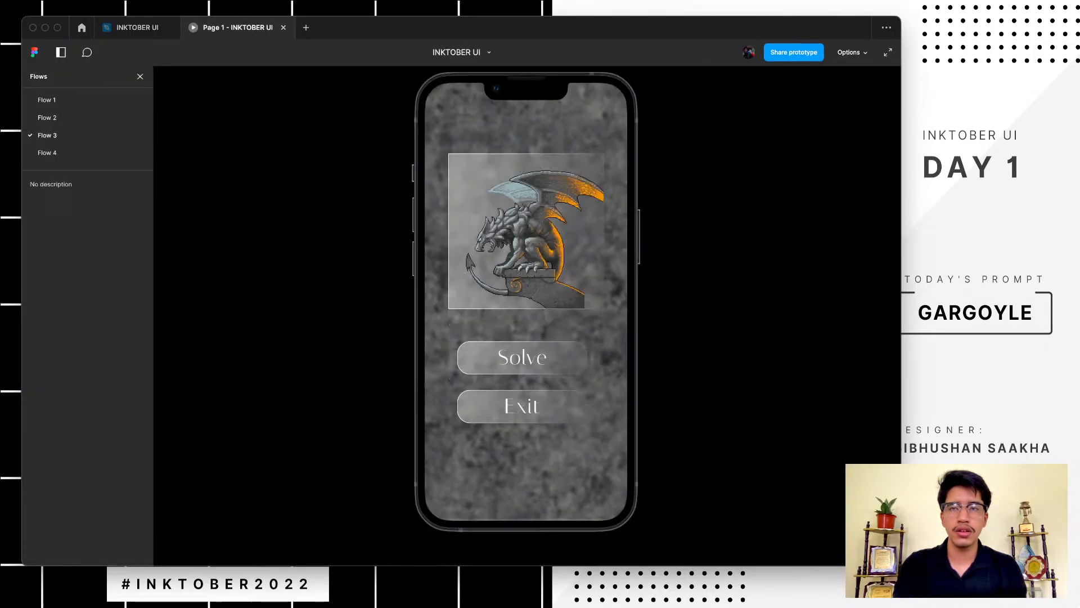
left_click(522, 406)
left_click(137, 27)
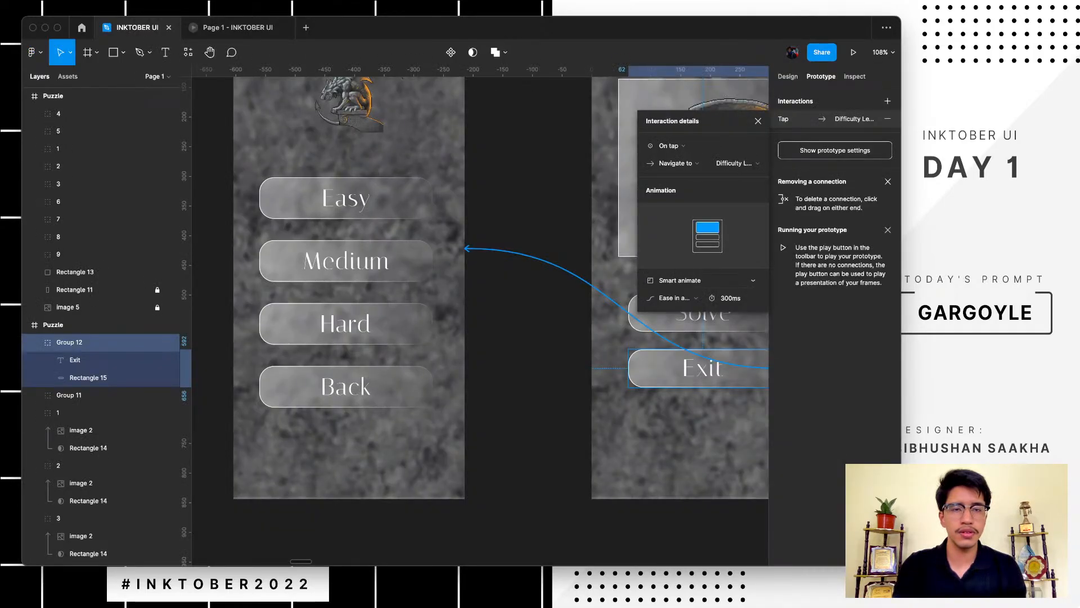
- Change the animation of both the Exit button's link and the Easy button's link to Instant
left_click(680, 280)
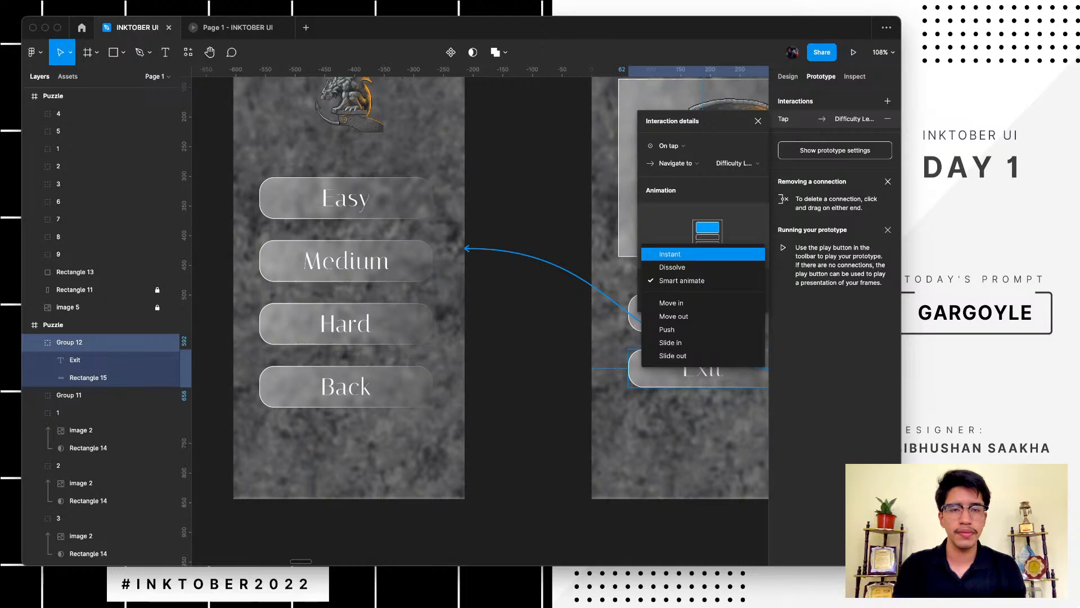
left_click(670, 255)
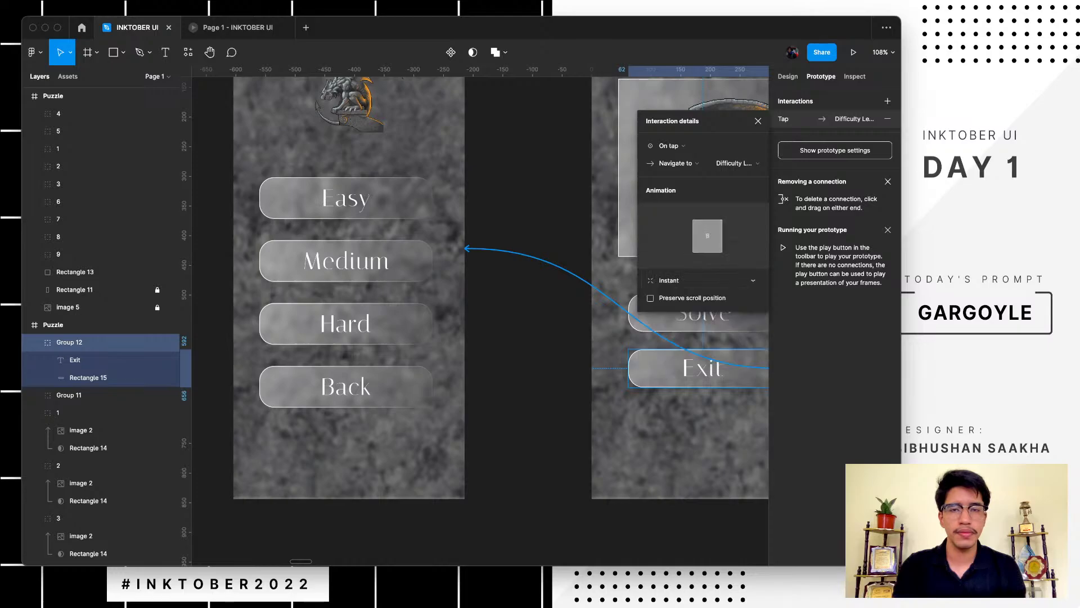
scroll(394, 337, "right", 4)
scroll(394, 337, "up", 1)
scroll(635, 366, "up", 3)
scroll(636, 366, "down", 4)
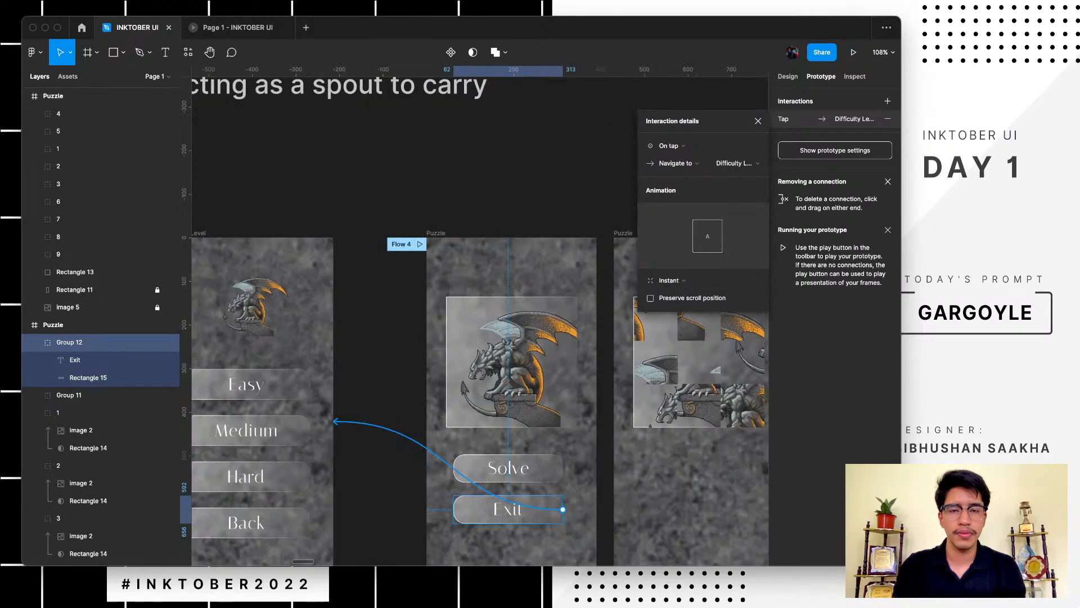
left_click(233, 247)
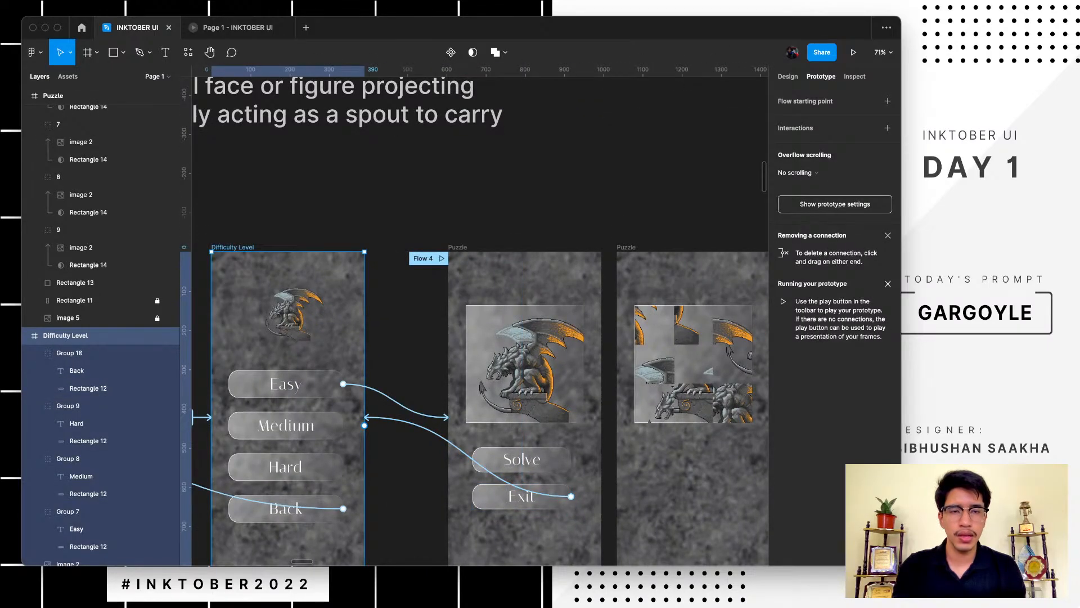
left_click(399, 403)
left_click(681, 280)
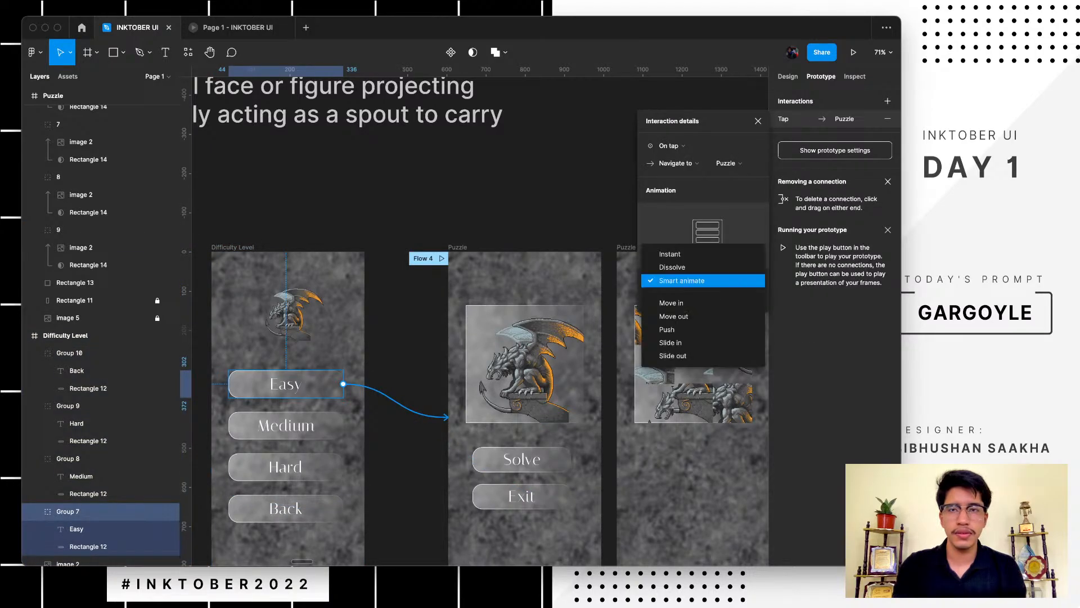
left_click(670, 254)
- Play through the Easy and Exit links and the puzzle animation in the preview, and return to the design file
left_click(238, 27)
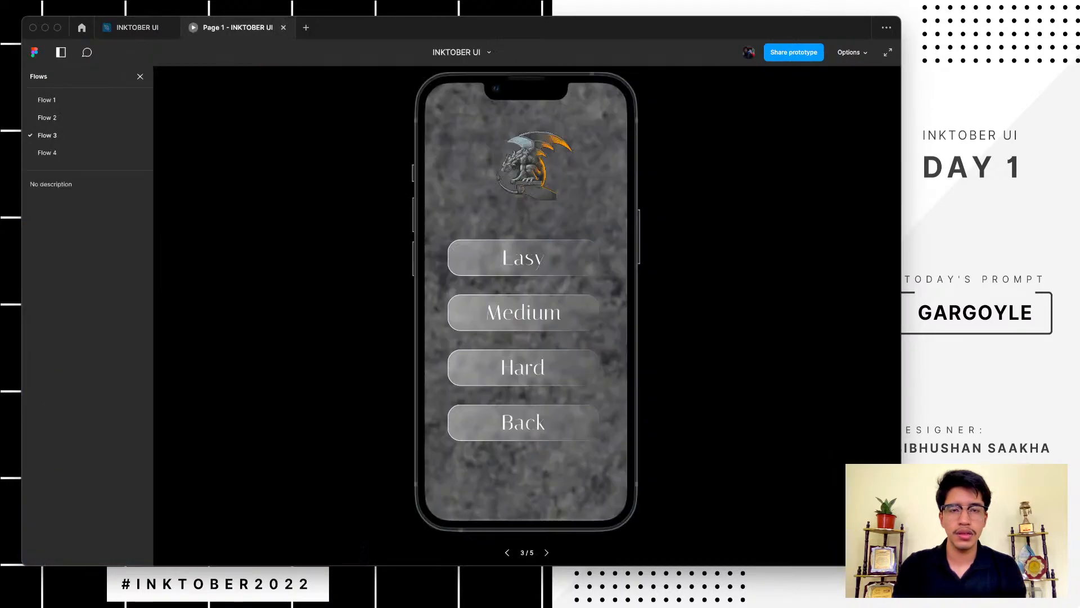
left_click(524, 257)
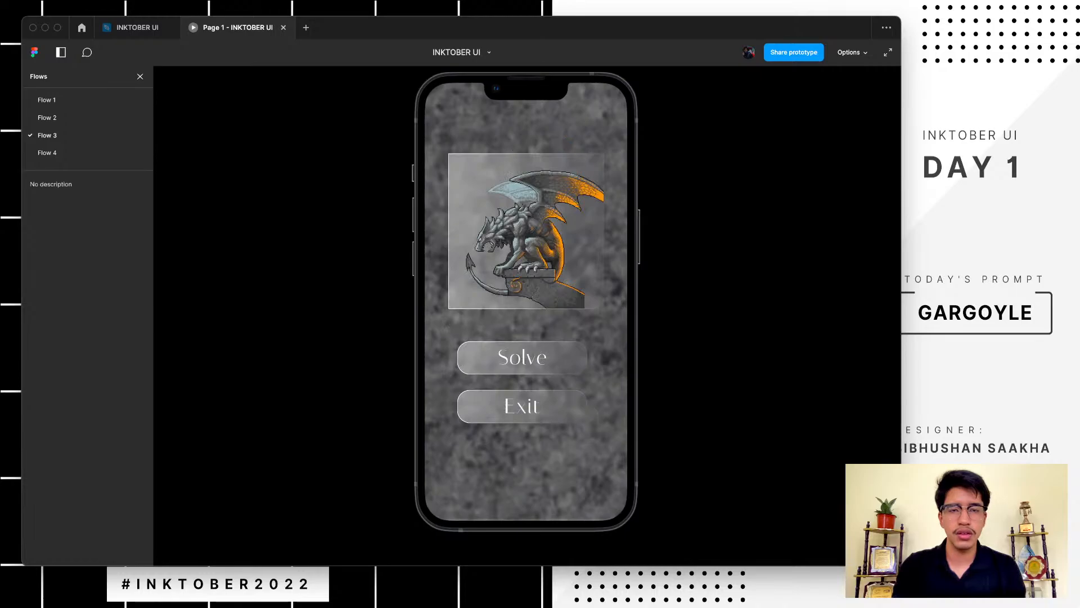
left_click(522, 406)
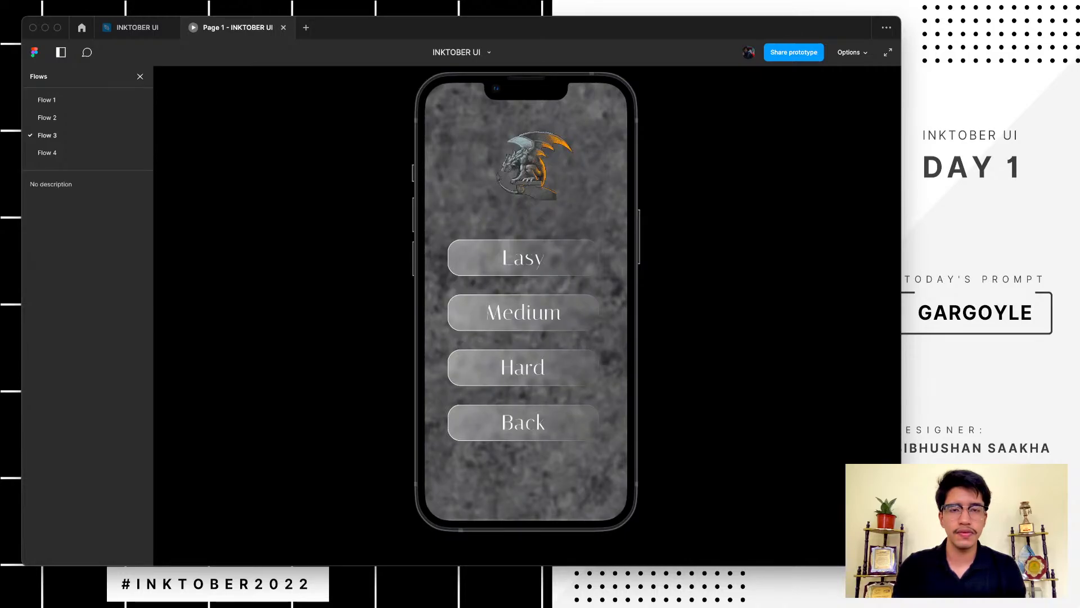
left_click(523, 258)
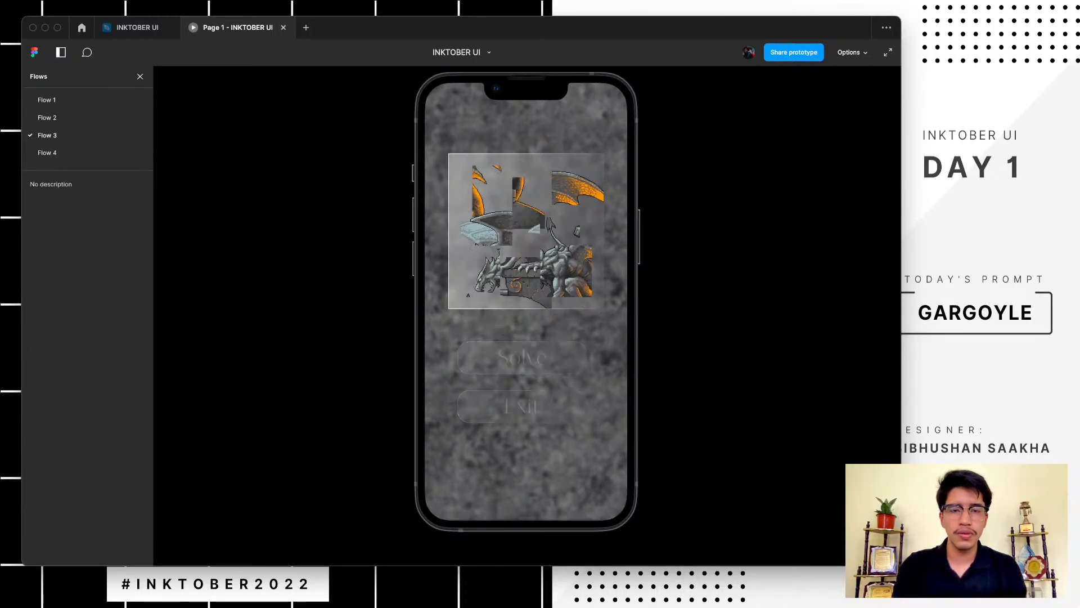
left_click(137, 28)
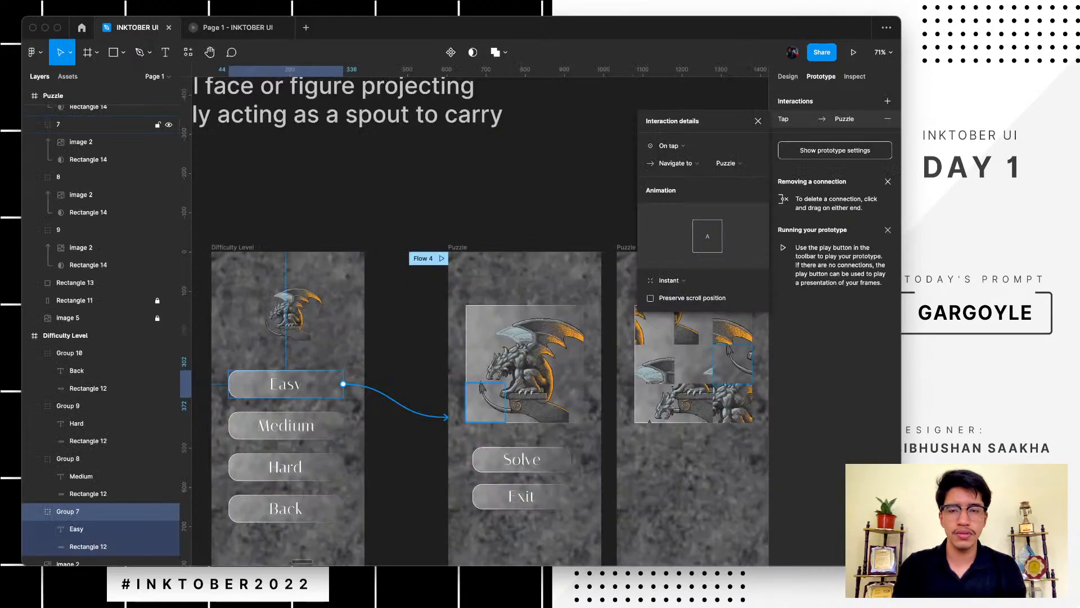
scroll(485, 402, "right", 3)
scroll(364, 374, "left", 1)
scroll(364, 374, "up", 5)
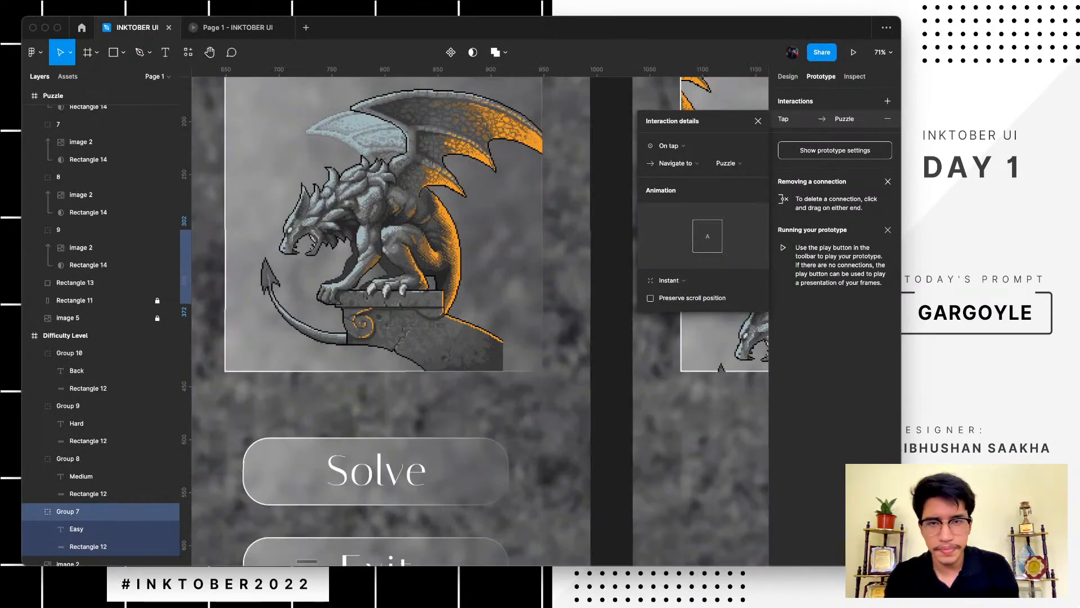
scroll(394, 321, "up", 4)
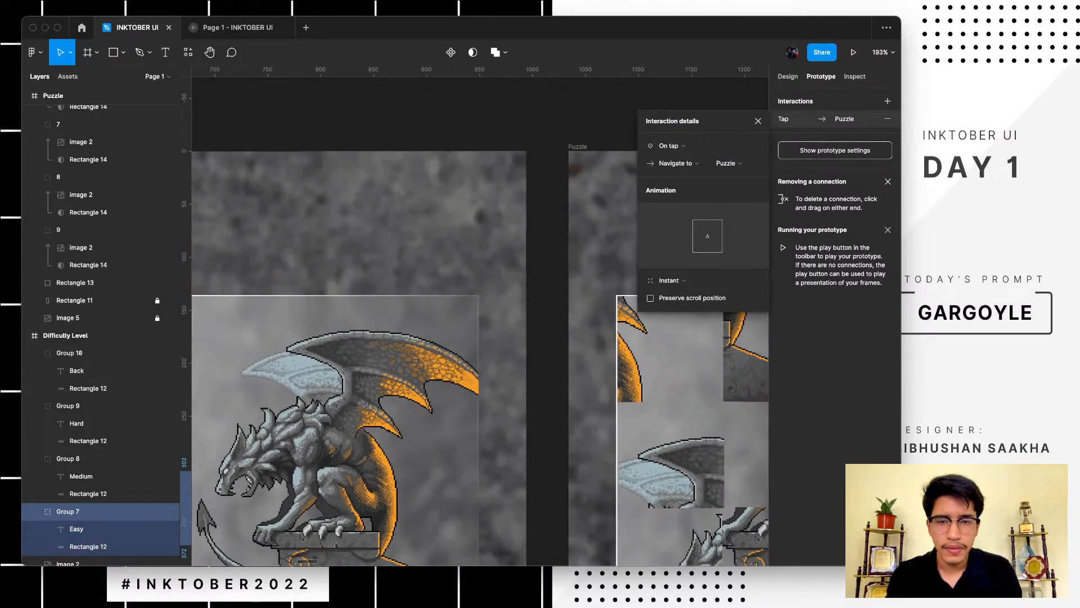
- Set the Smart animate duration of the Solve button's link to the shuffled Puzzle frame to 800ms
scroll(473, 326, "down", 6)
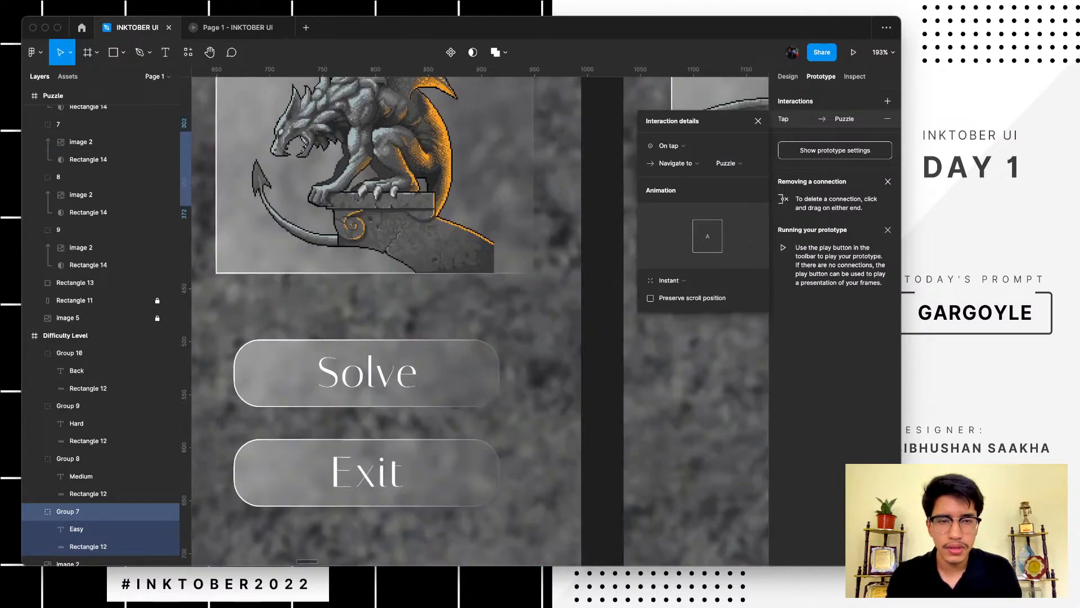
left_click(388, 345)
left_click(562, 287)
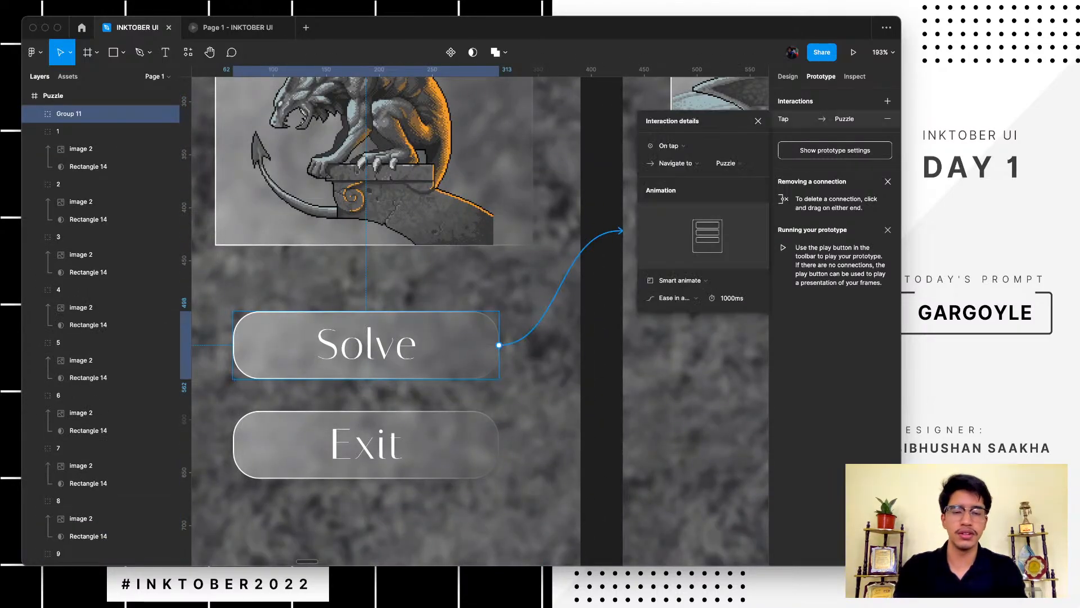
left_click(732, 298)
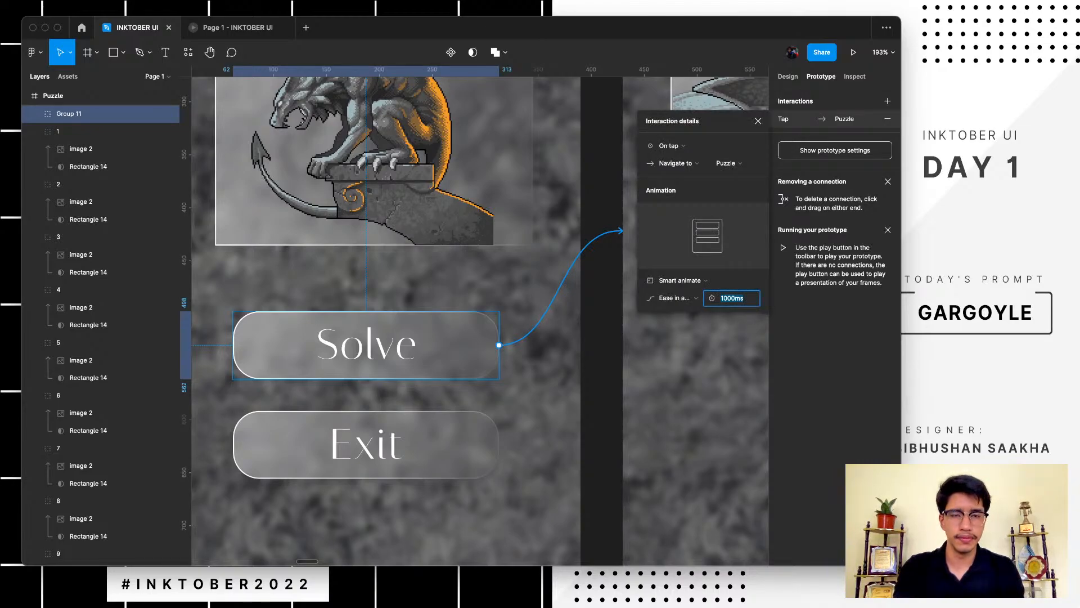
type("800")
key("Return")
left_click(602, 315)
- Set the Smart animate duration of the shuffled puzzle pieces' link back to the solved Puzzle frame to 800ms
scroll(602, 315, "right", 2)
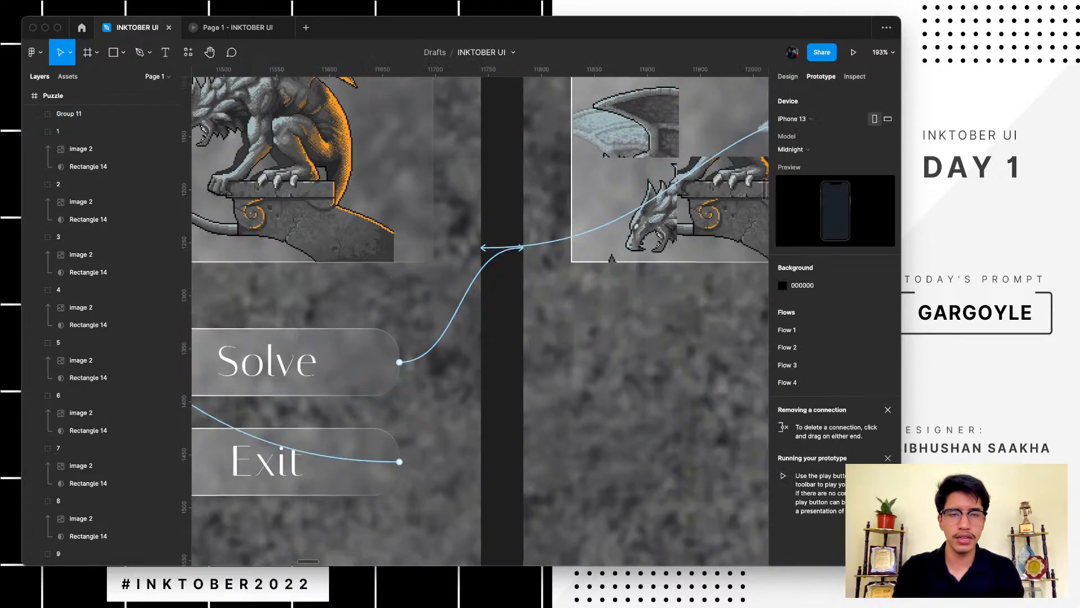
scroll(478, 320, "right", 3)
scroll(478, 320, "up", 2)
scroll(532, 299, "up", 1)
left_click(532, 299)
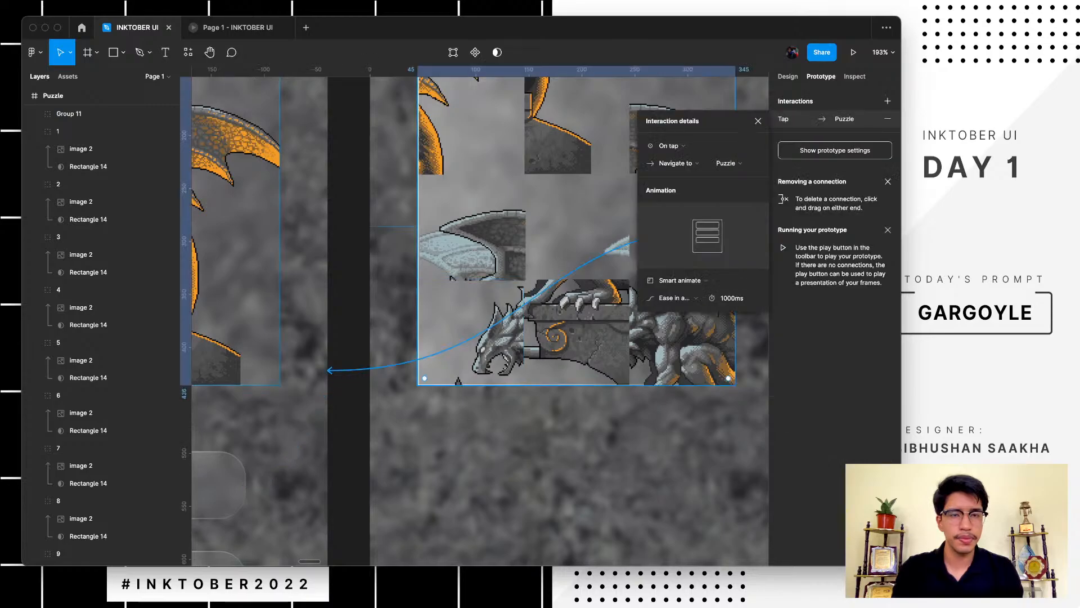
left_click(731, 298)
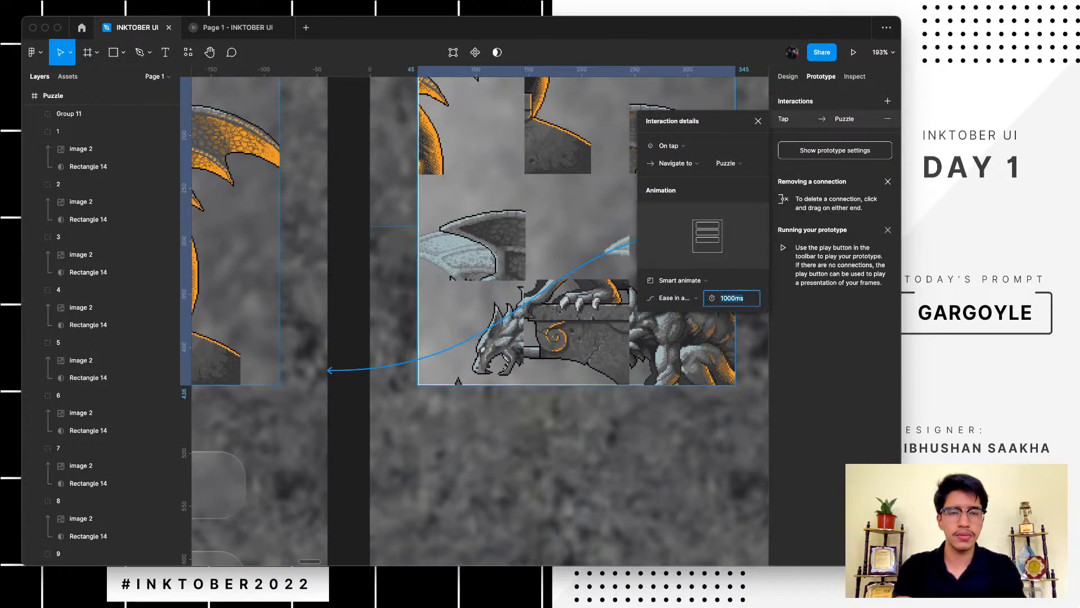
type("800")
key("Return")
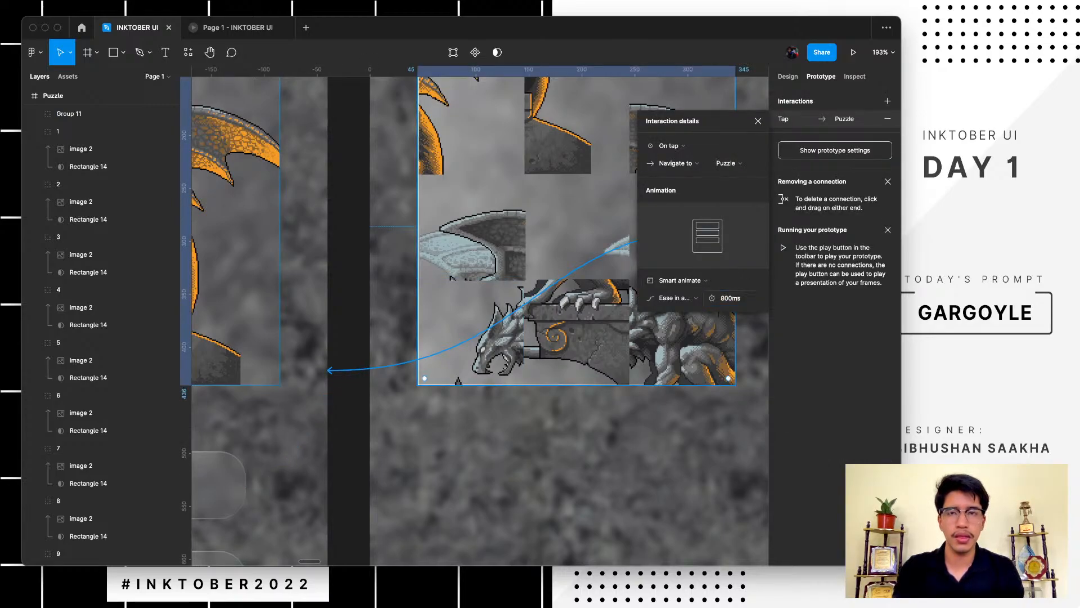
- Play through the Exit, Back, Play, Easy and Solve links in the prototype preview, and return to the design file
scroll(578, 420, "down", 5)
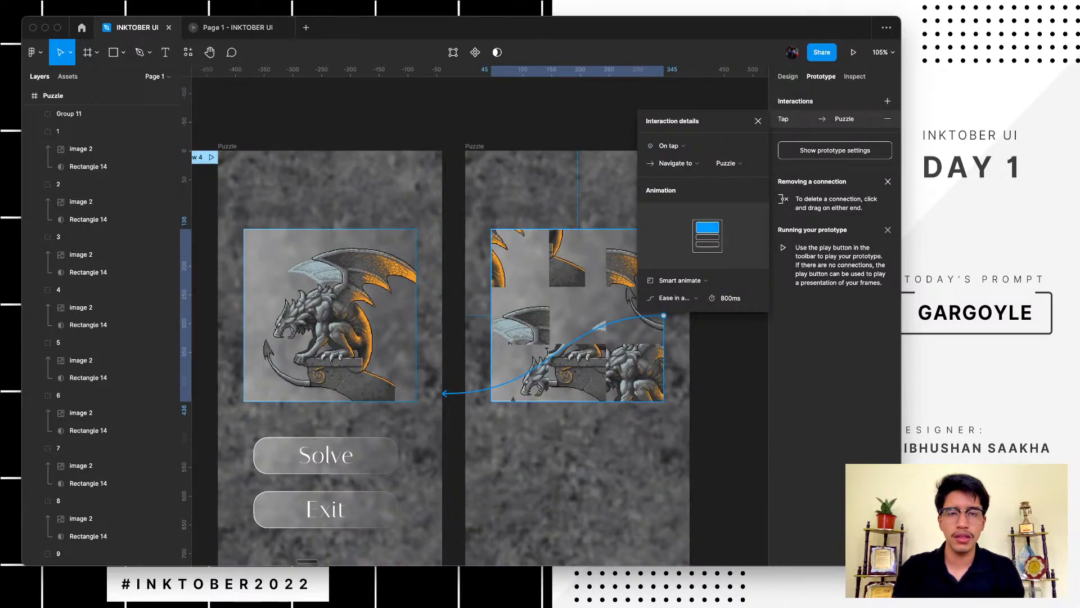
left_click(238, 27)
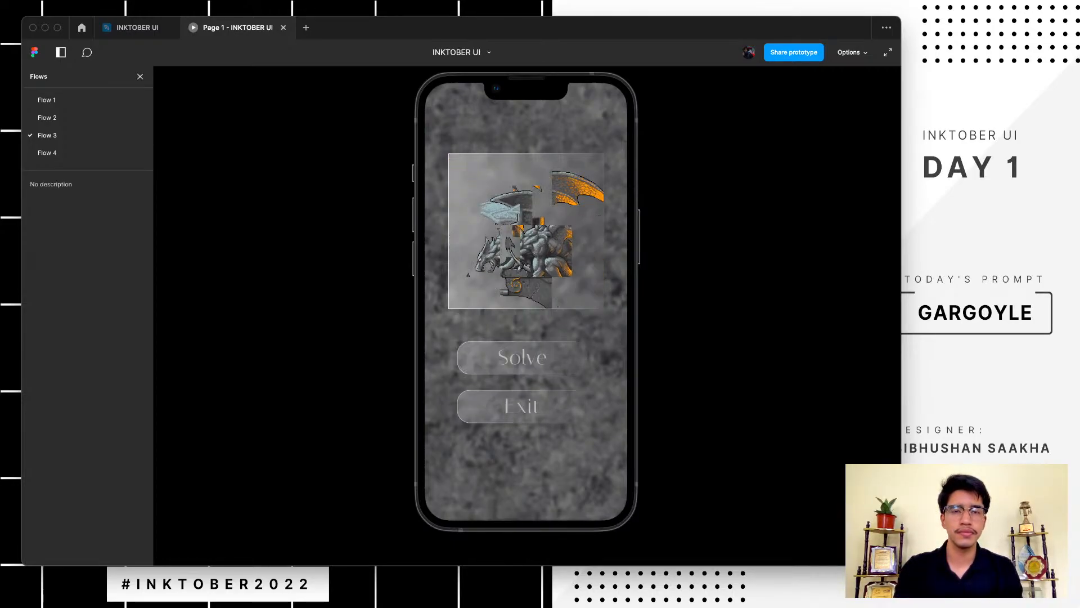
left_click(522, 358)
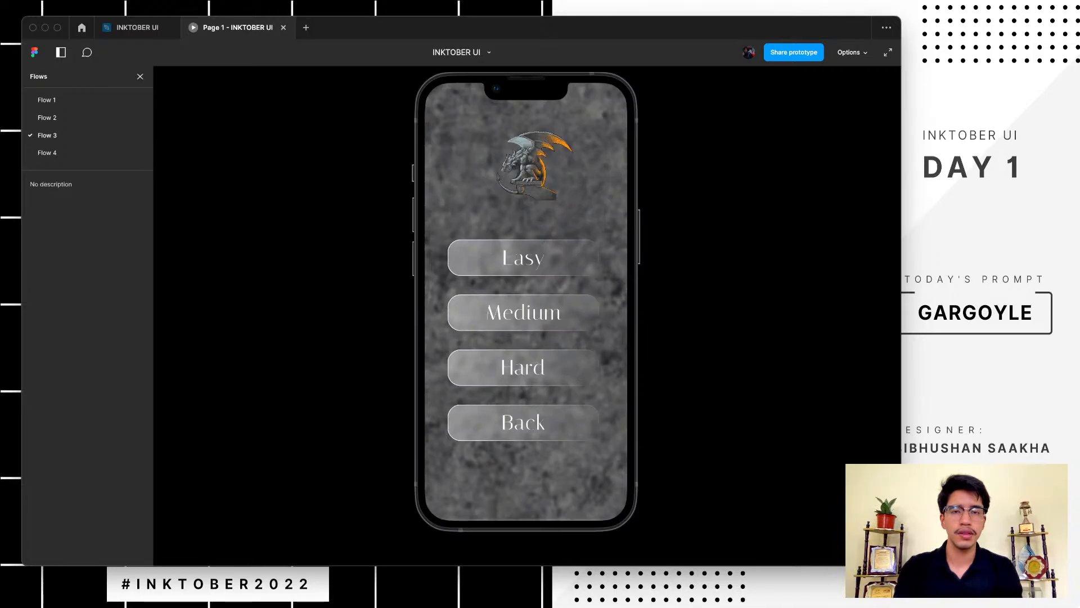
left_click(523, 422)
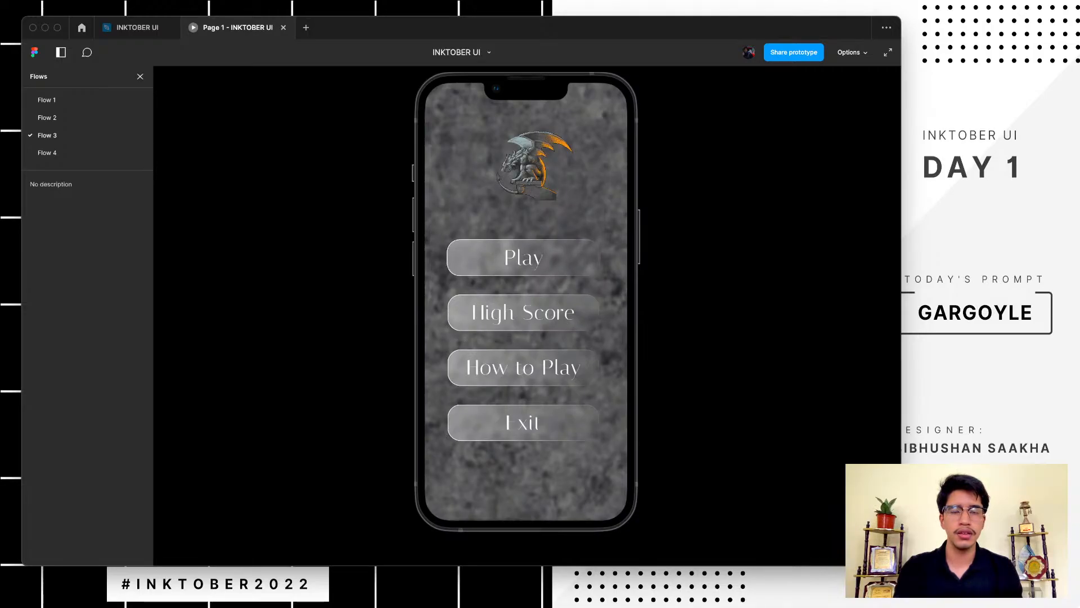
left_click(524, 258)
left_click(525, 258)
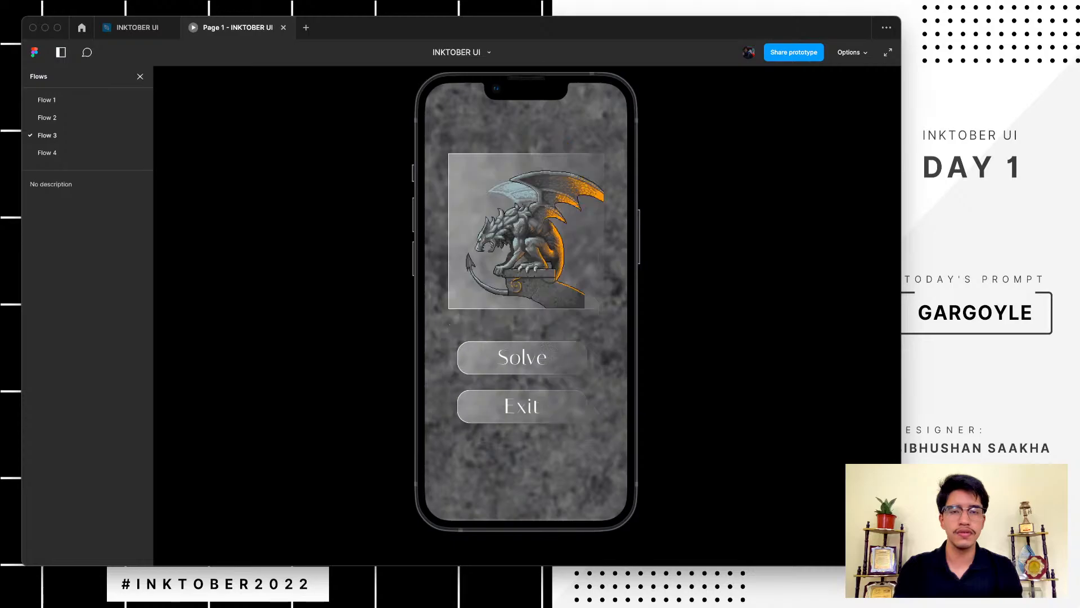
left_click(522, 357)
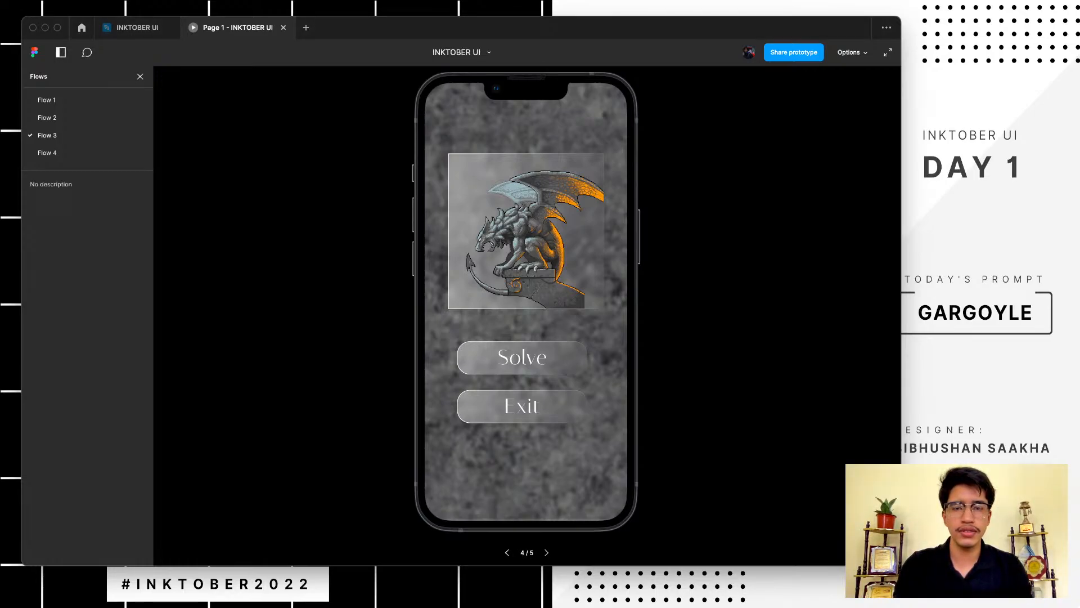
left_click(137, 27)
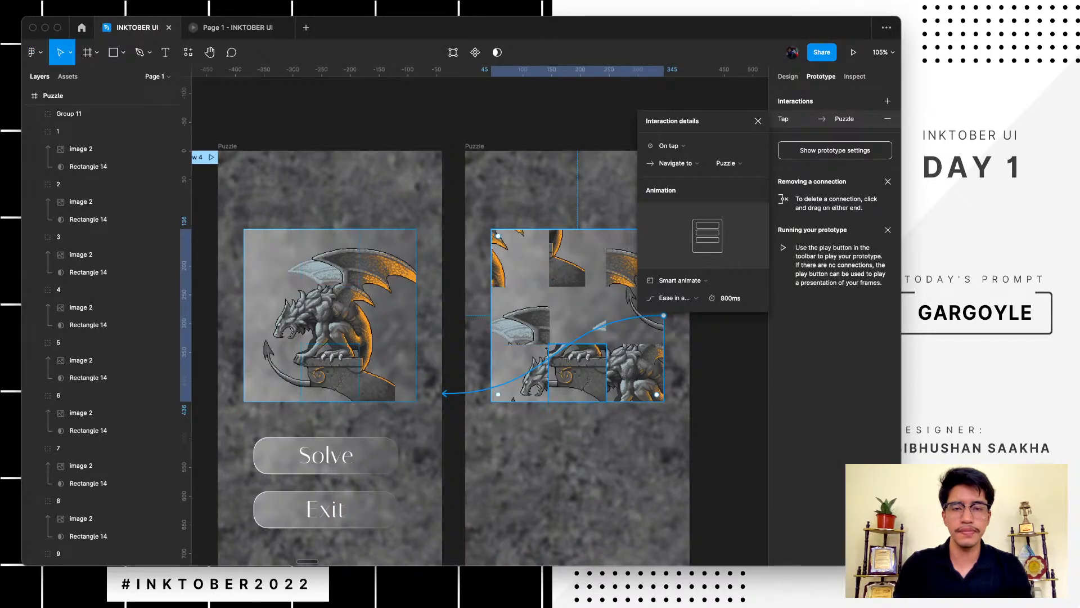
- Draw a rectangle about 203 × 46 above the puzzle area in the shuffled Puzzle frame, lined up near the puzzle's left edge
scroll(558, 395, "down", 5)
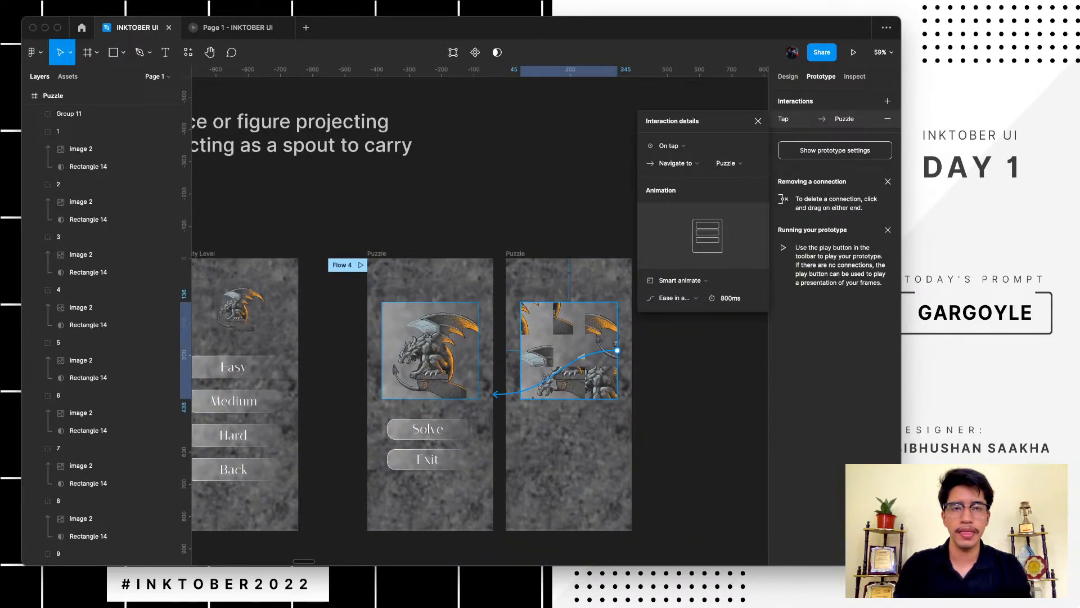
left_click(350, 453)
scroll(350, 453, "right", 1)
scroll(350, 454, "up", 4)
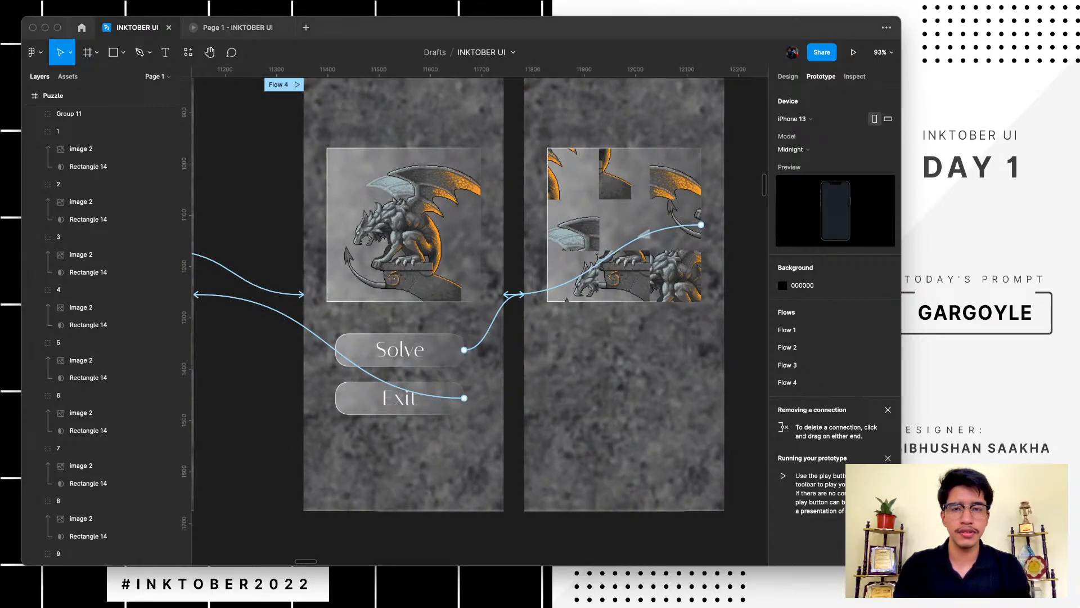
scroll(427, 216, "right", 2)
scroll(427, 216, "up", 3)
scroll(427, 216, "up", 5)
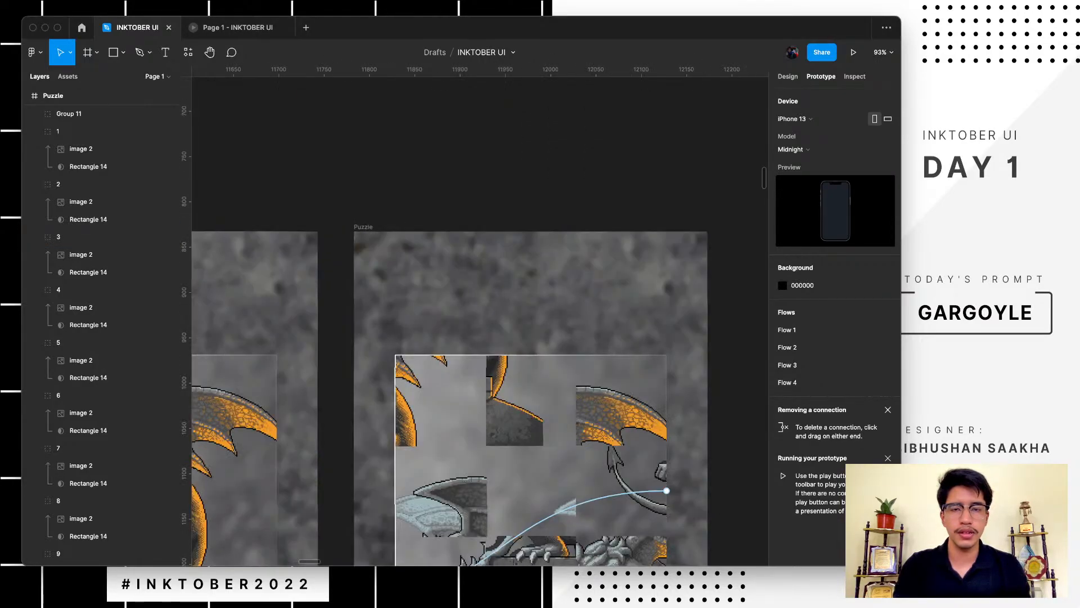
scroll(476, 354, "up", 2)
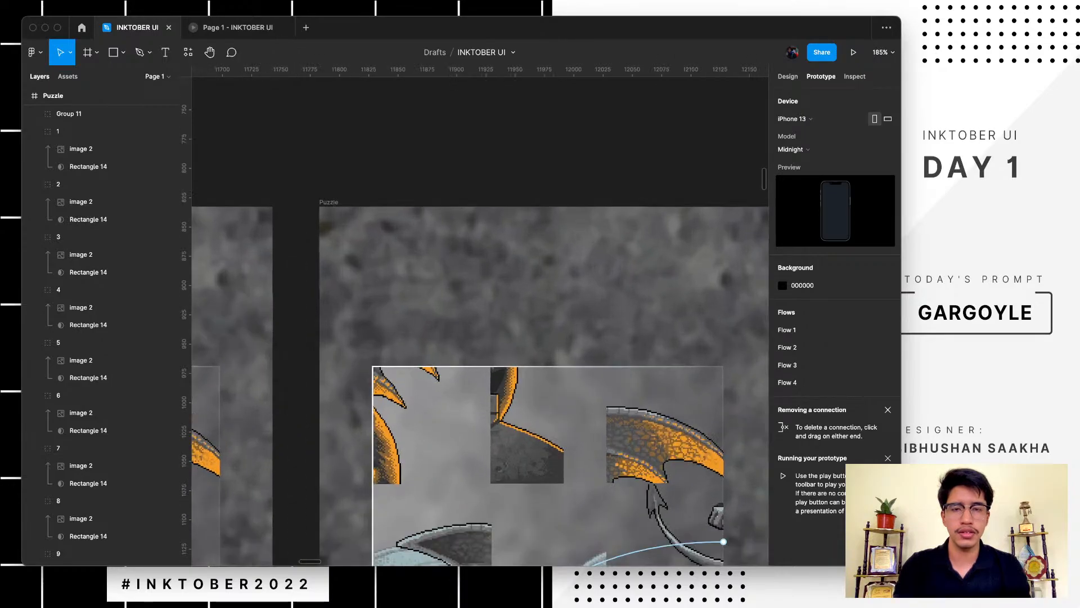
key("r")
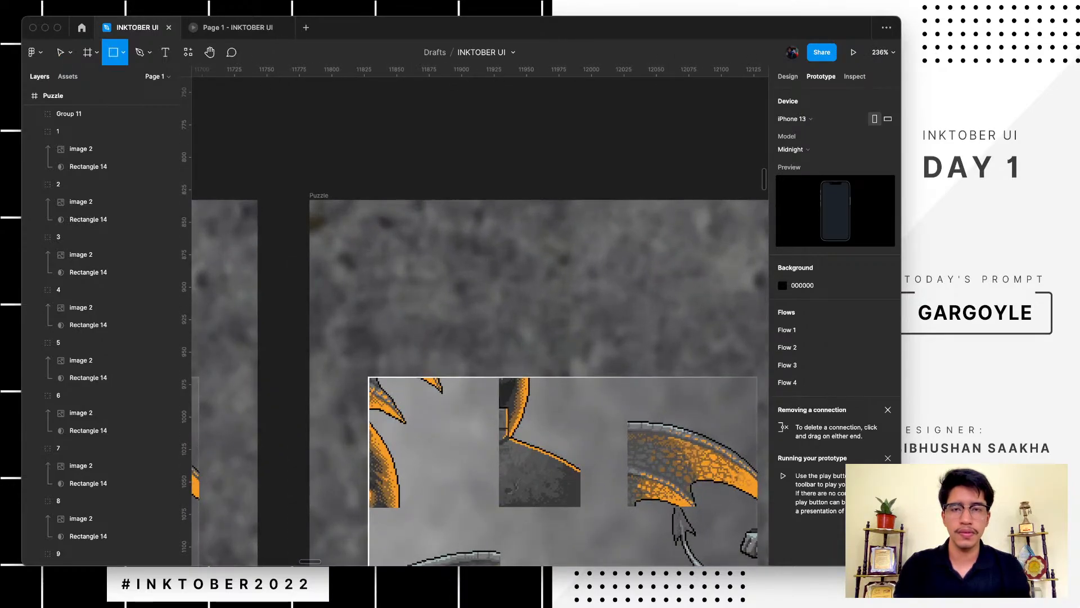
key("v")
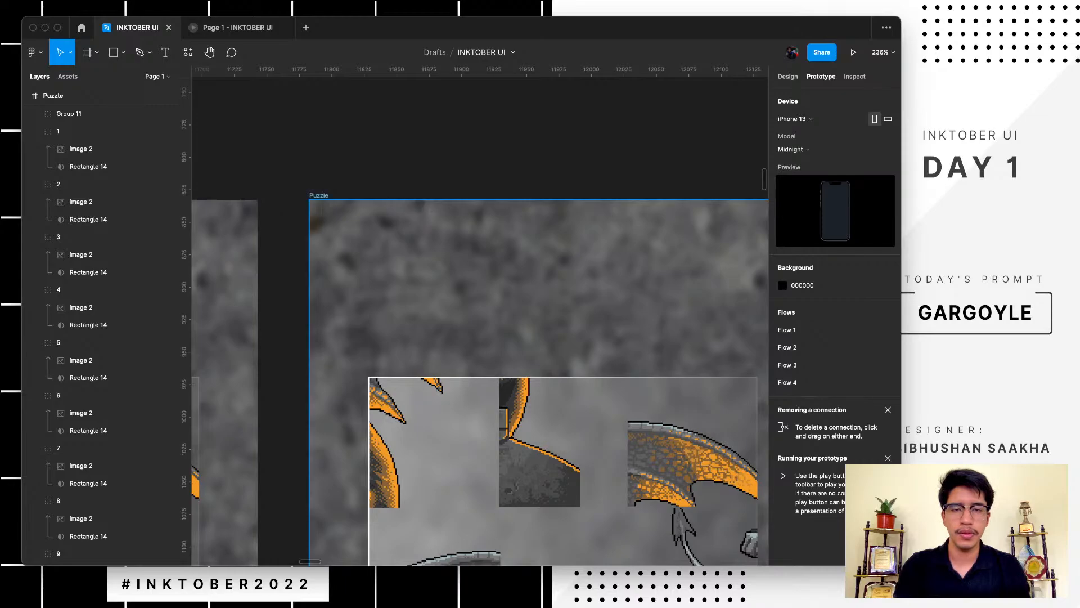
left_click(319, 195)
scroll(344, 286, "down", 6)
scroll(349, 290, "left", 5)
scroll(348, 290, "right", 4)
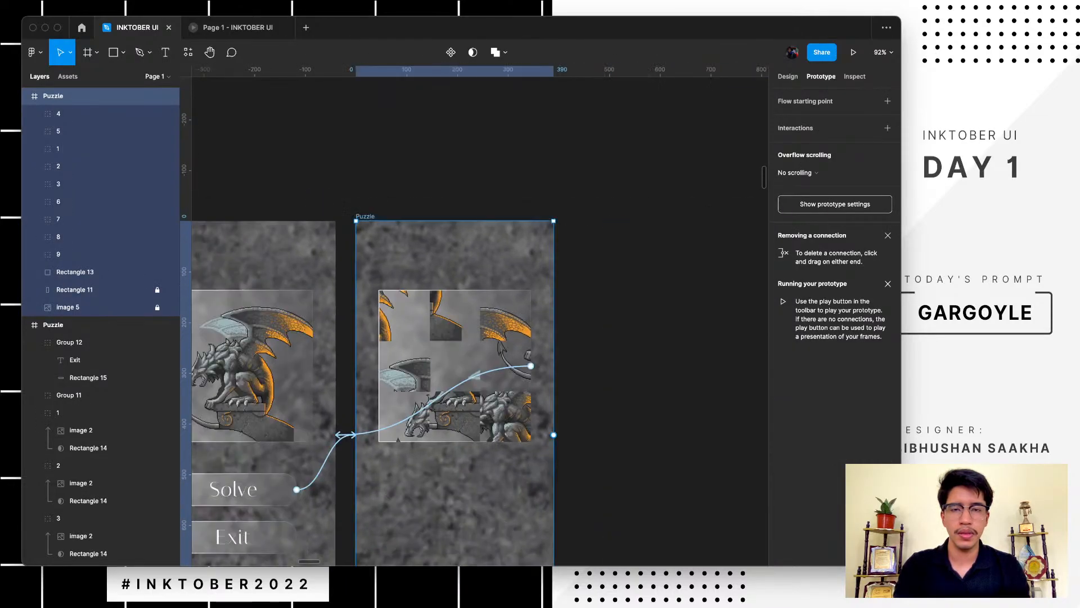
scroll(349, 290, "up", 5)
scroll(535, 150, "up", 5)
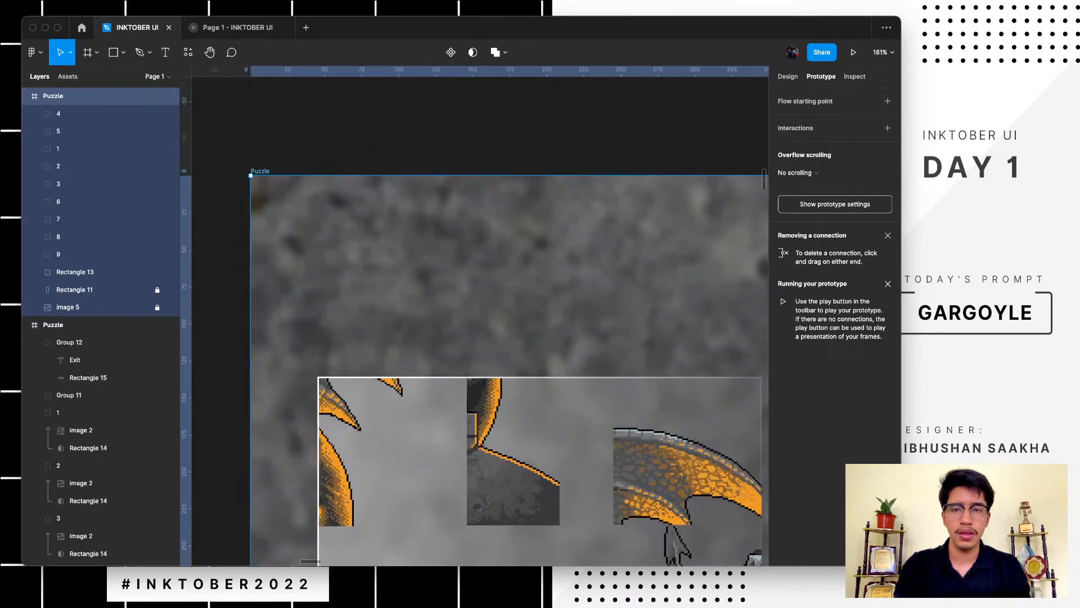
key("r")
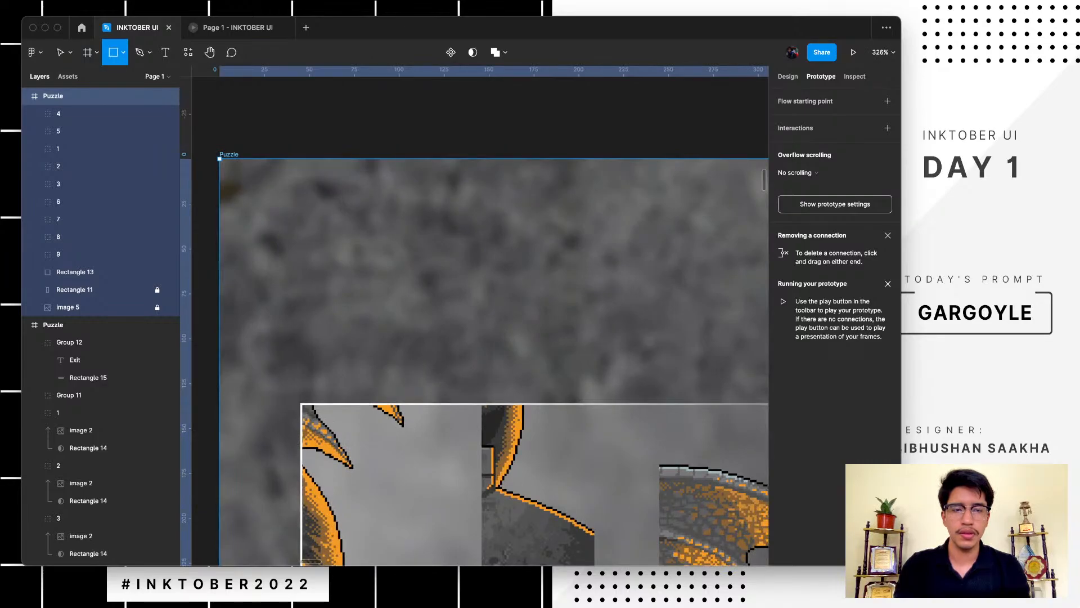
left_click_drag(303, 259, 667, 342)
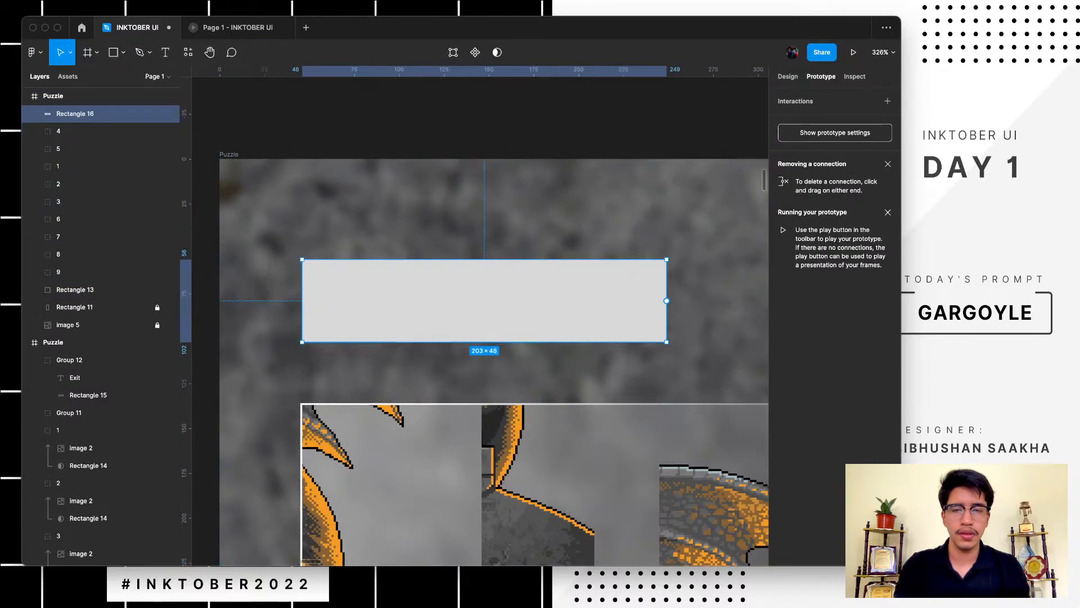
- Round the new rectangle's corners with a radius of 15
left_click_drag(309, 266, 335, 292)
left_click(788, 77)
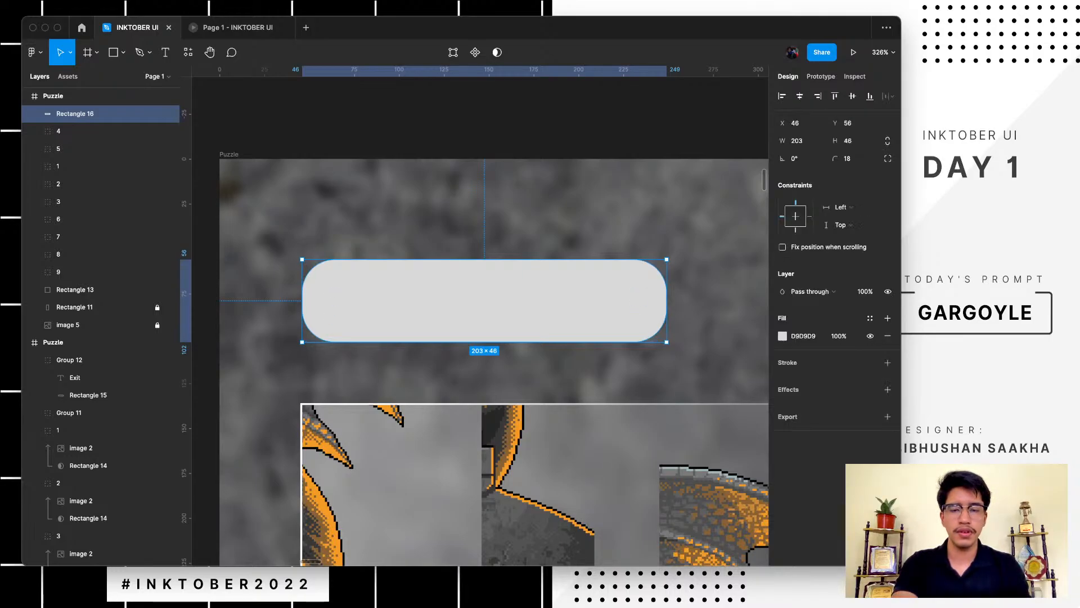
left_click(850, 158)
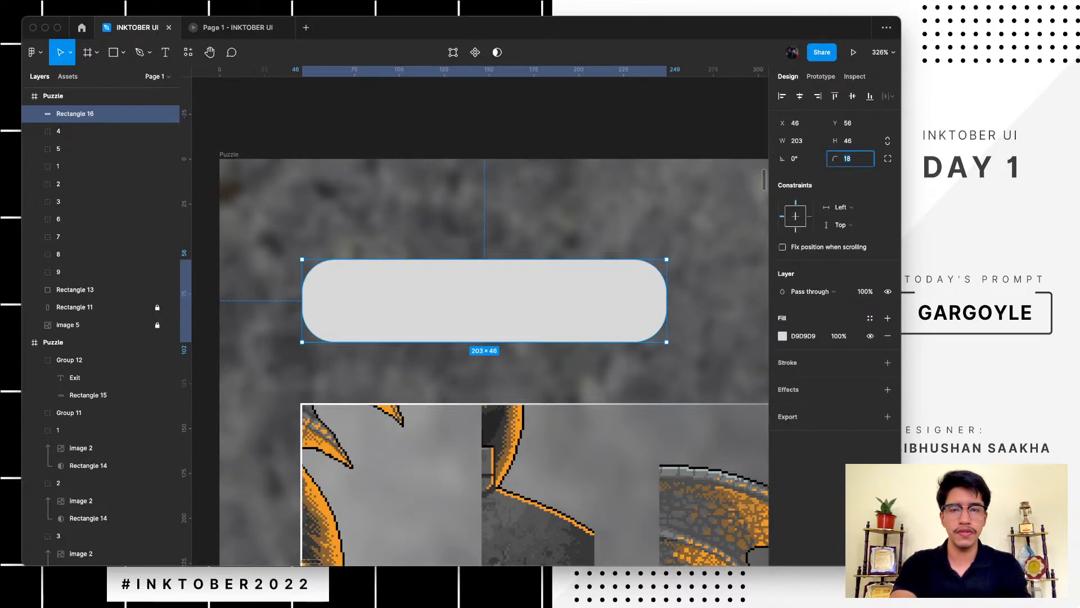
type("15")
key("Return")
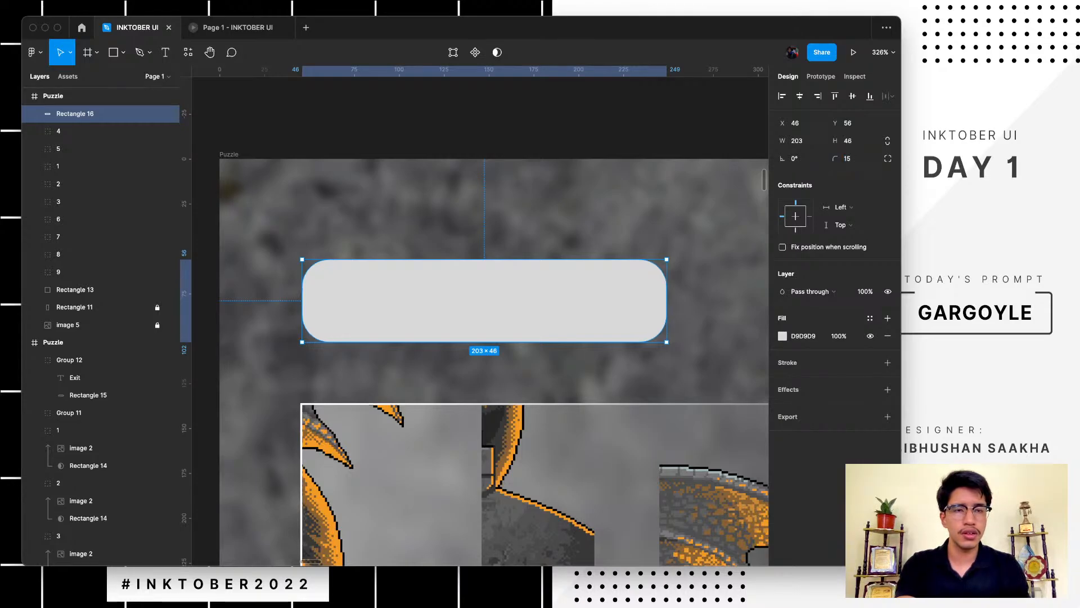
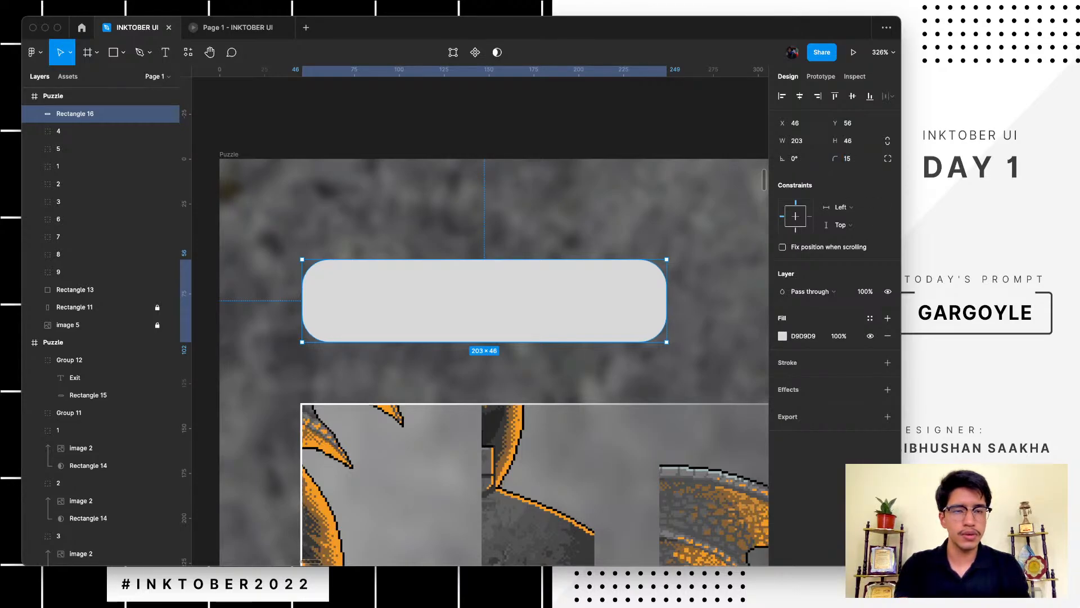
- Apply the Button 1 color style to the rounded rectangle's fill
left_click(869, 318)
left_click(810, 449)
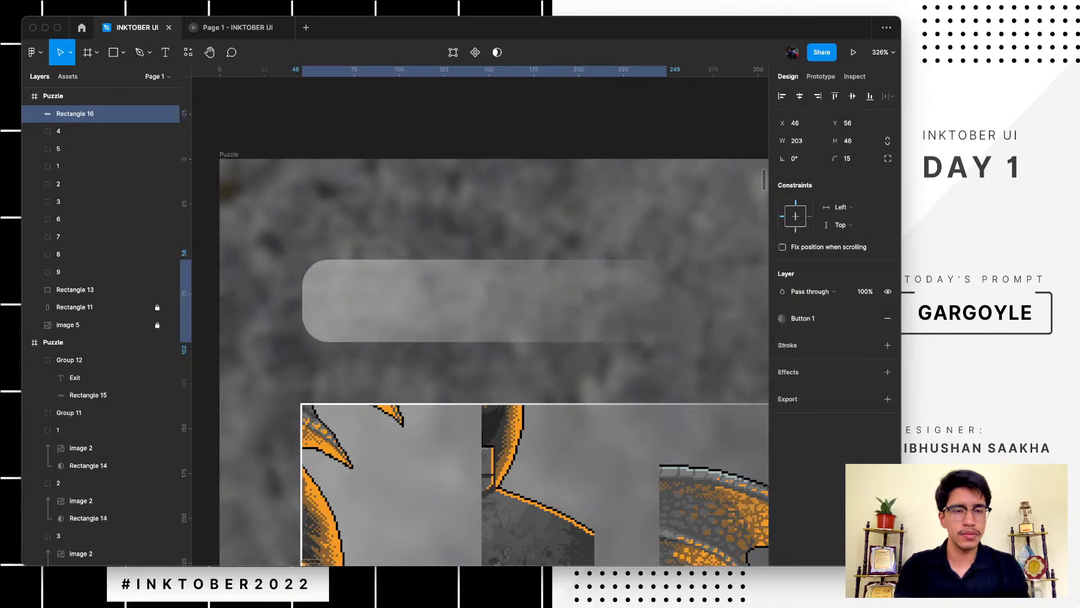
left_click(870, 345)
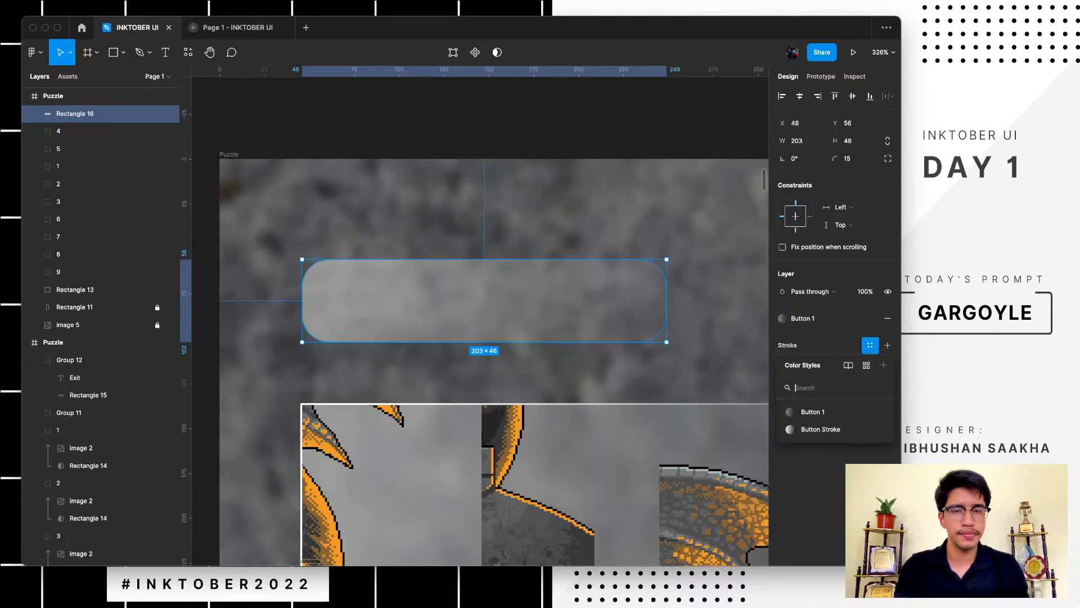
left_click(810, 476)
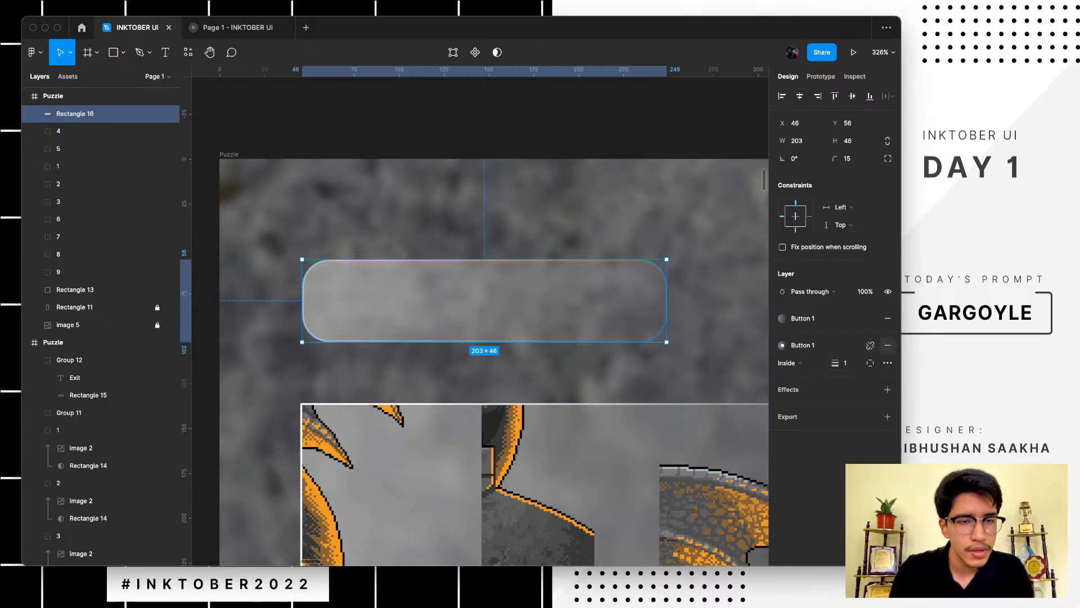
left_click(870, 345)
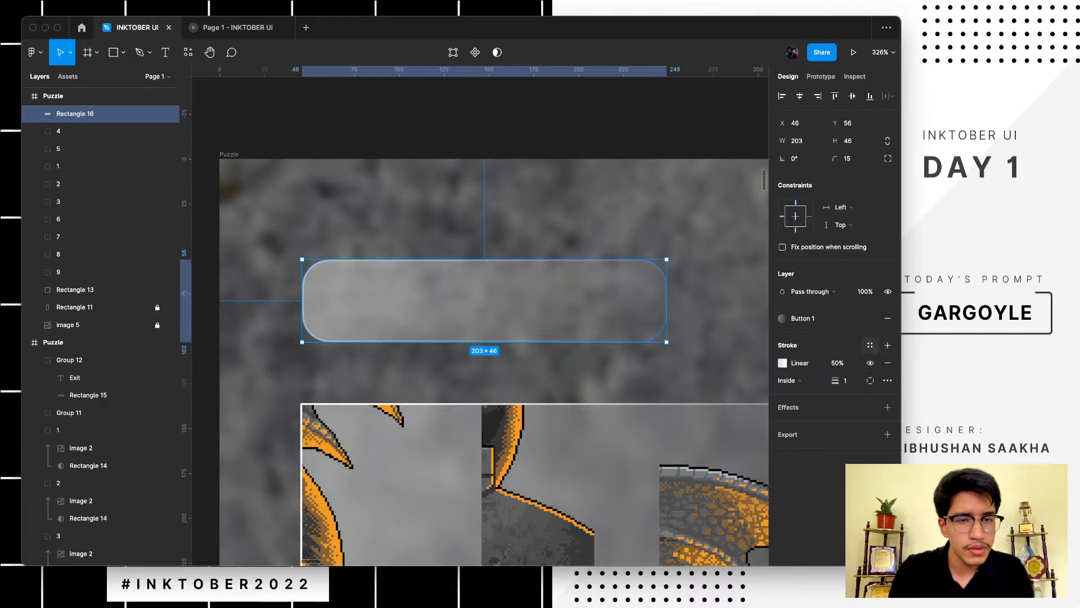
- Apply the Button Stroke color style to the rounded rectangle's stroke and the Button bg style to its effects, and deselect it
left_click(870, 345)
left_click(820, 429)
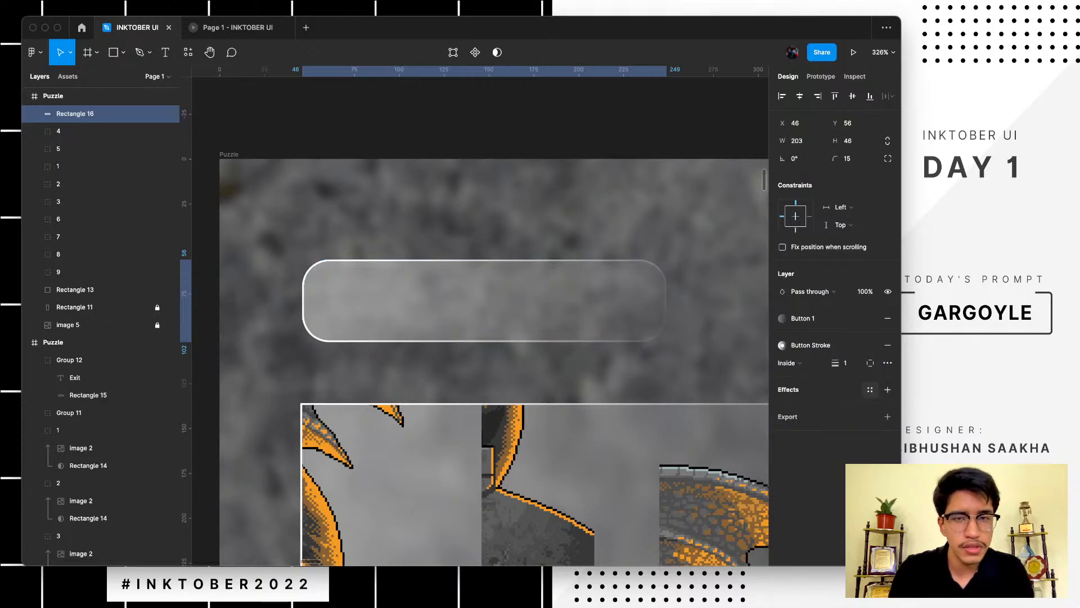
left_click(870, 389)
left_click(815, 456)
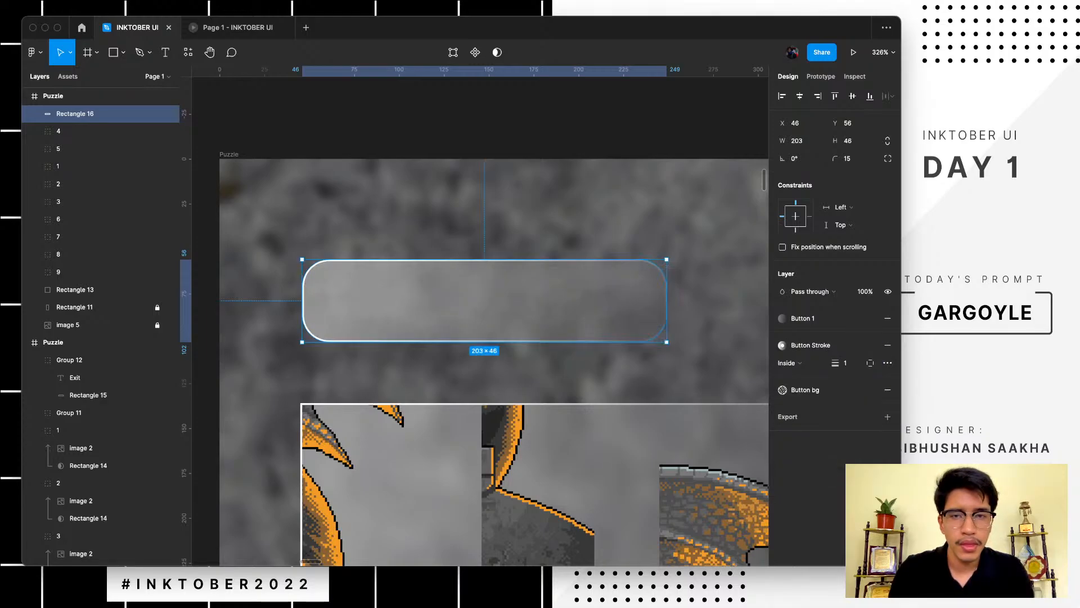
key("Escape")
scroll(613, 122, "down", 5)
scroll(613, 122, "up", 5)
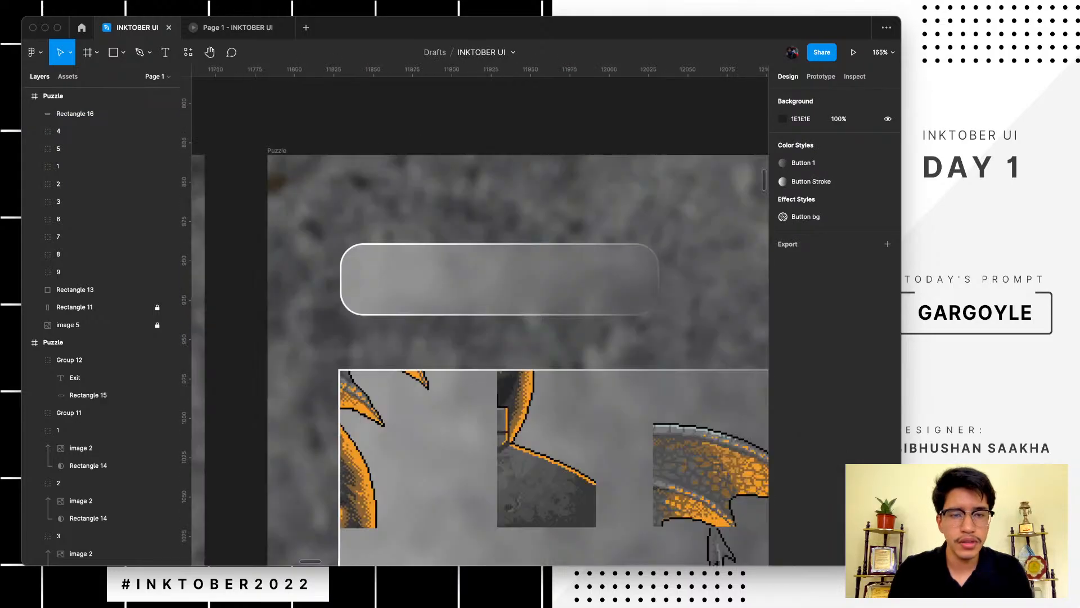
- Narrow the rounded panel above the shuffled puzzle to about 149 wide, keeping its left edge in place
left_click(477, 309)
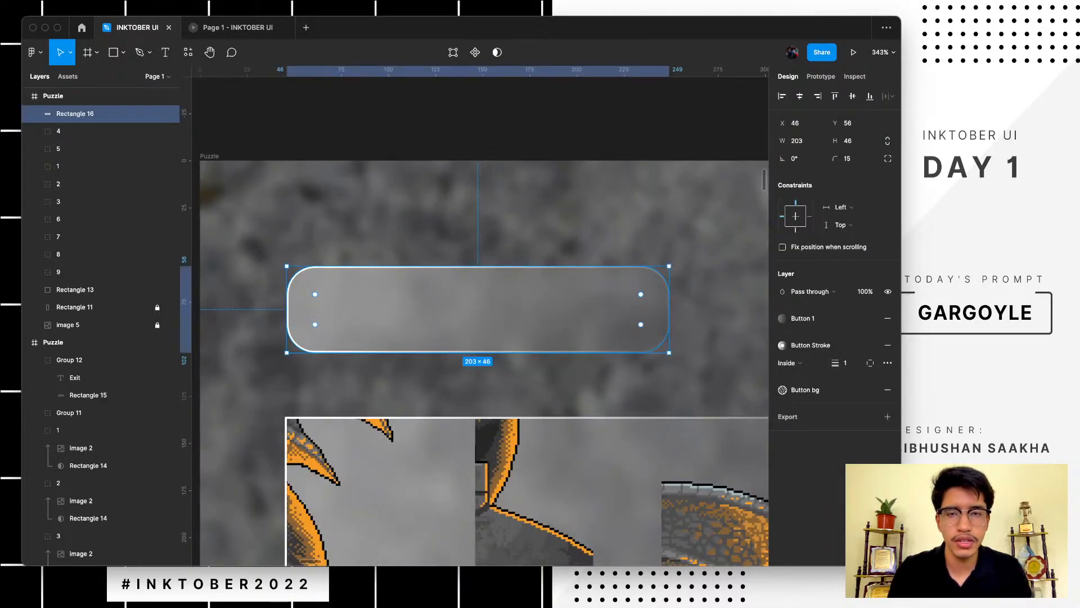
left_click_drag(669, 309, 567, 309)
key("Escape")
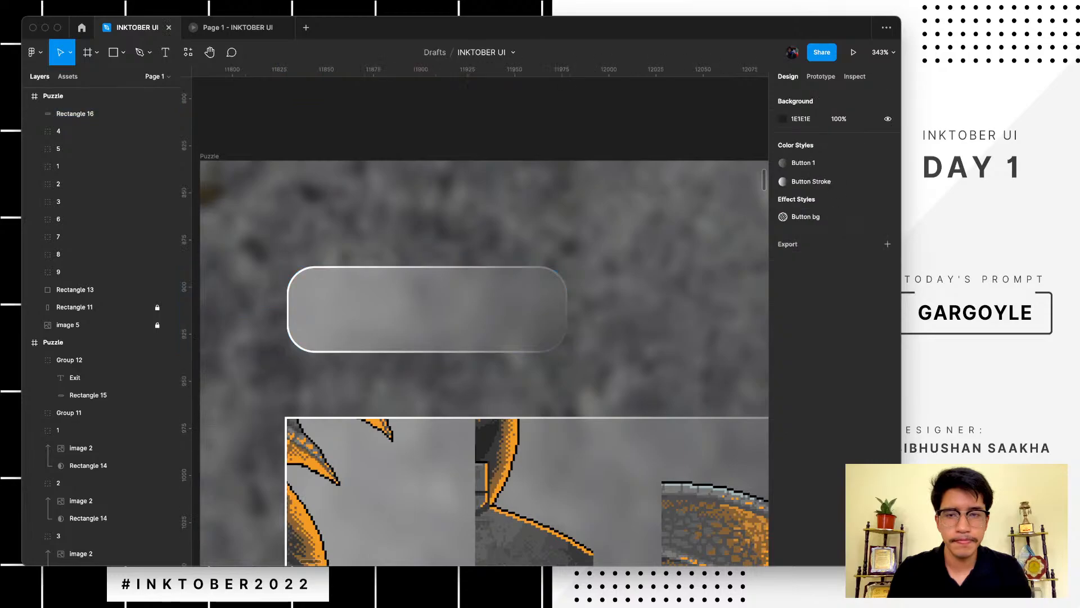
- Add a text box about 117 × 28 inside the rounded panel reading "00:05"
key("t")
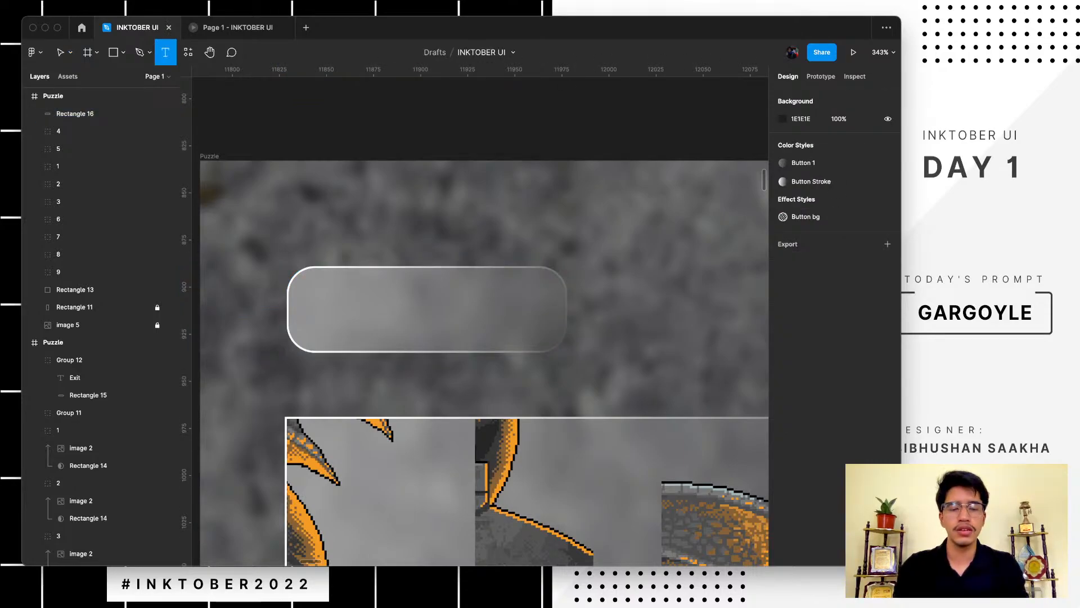
left_click_drag(311, 279, 532, 332)
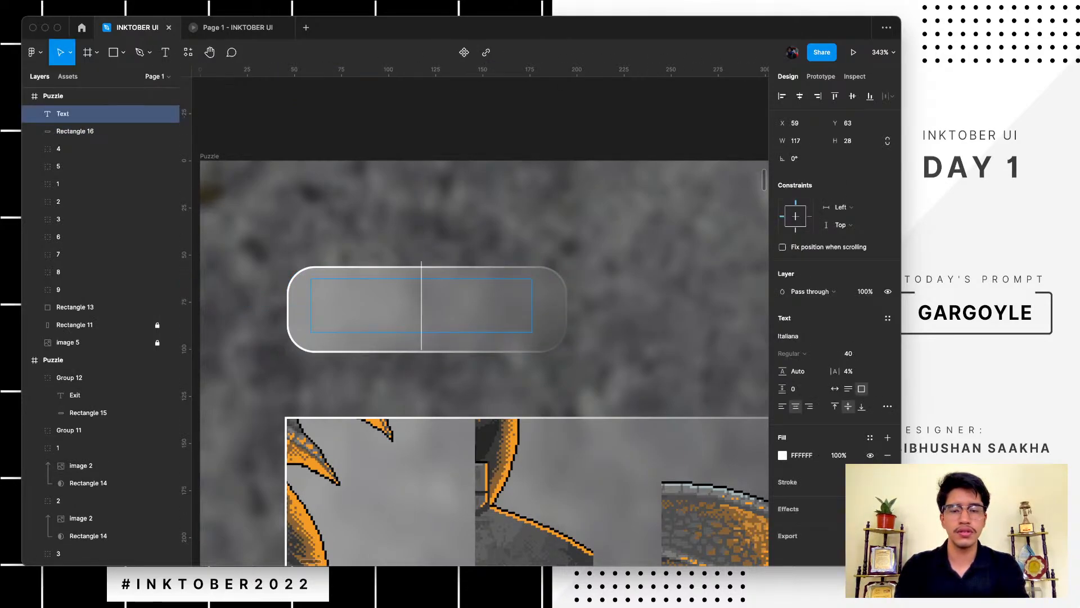
type("00:05")
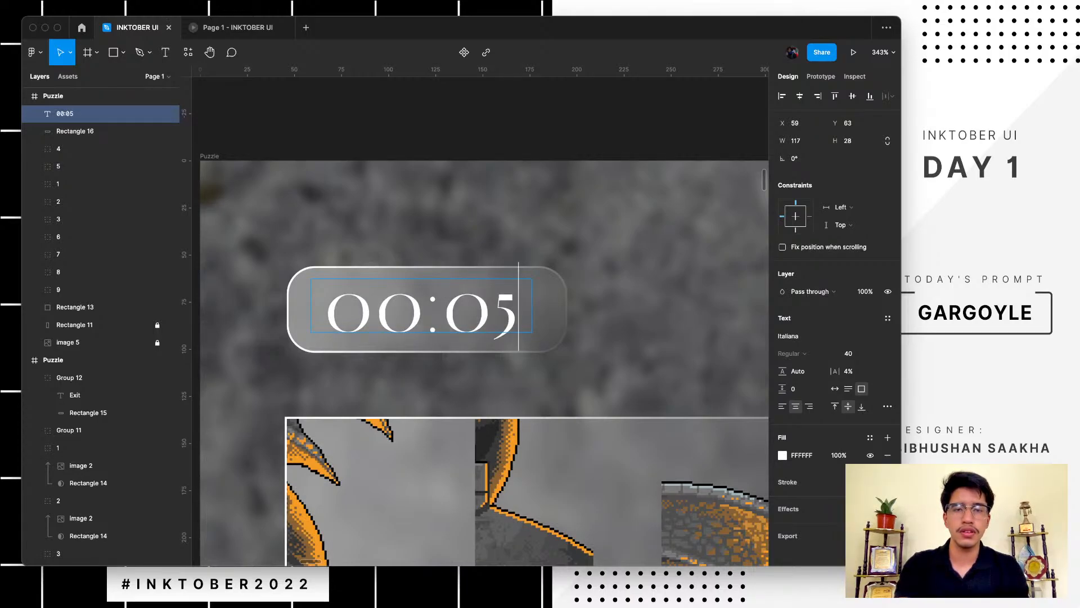
key("Escape")
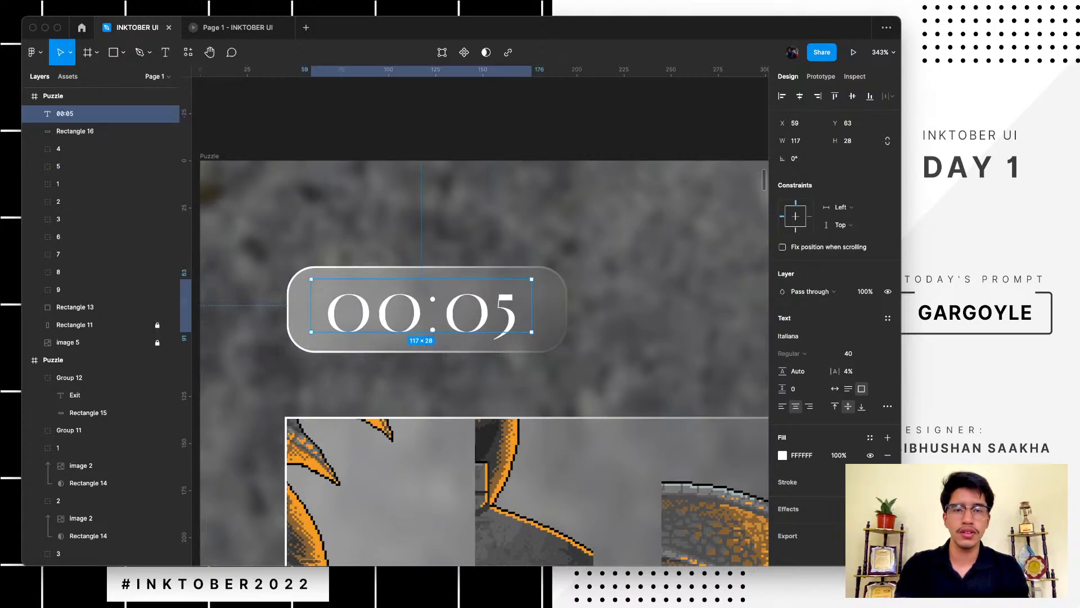
- Set the timer text's font size to 30 and deselect it
scroll(506, 129, "down", 3)
key("Escape")
left_click(450, 271)
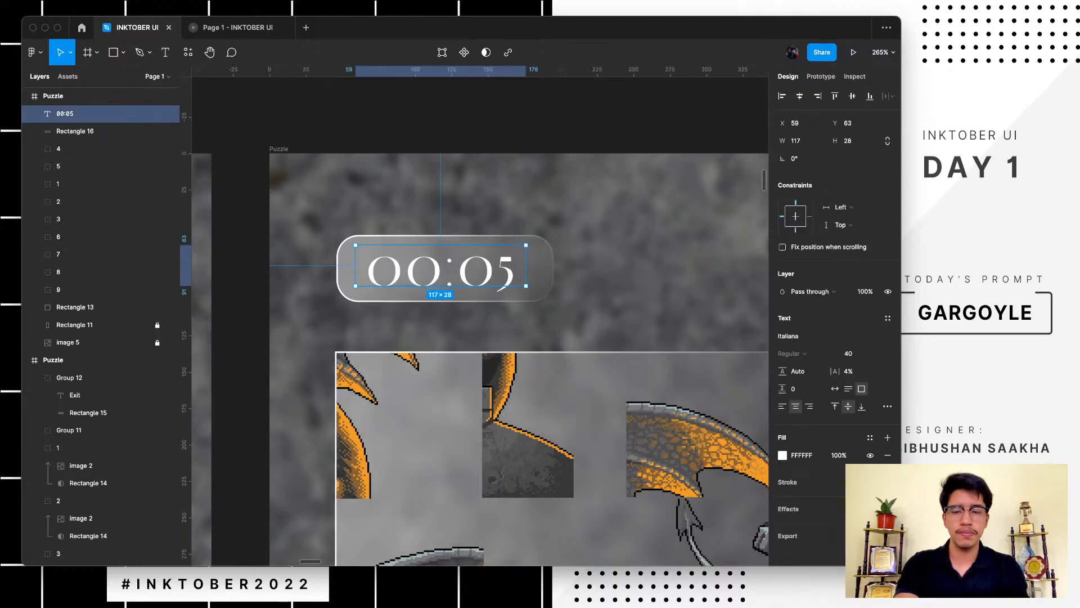
left_click(852, 353)
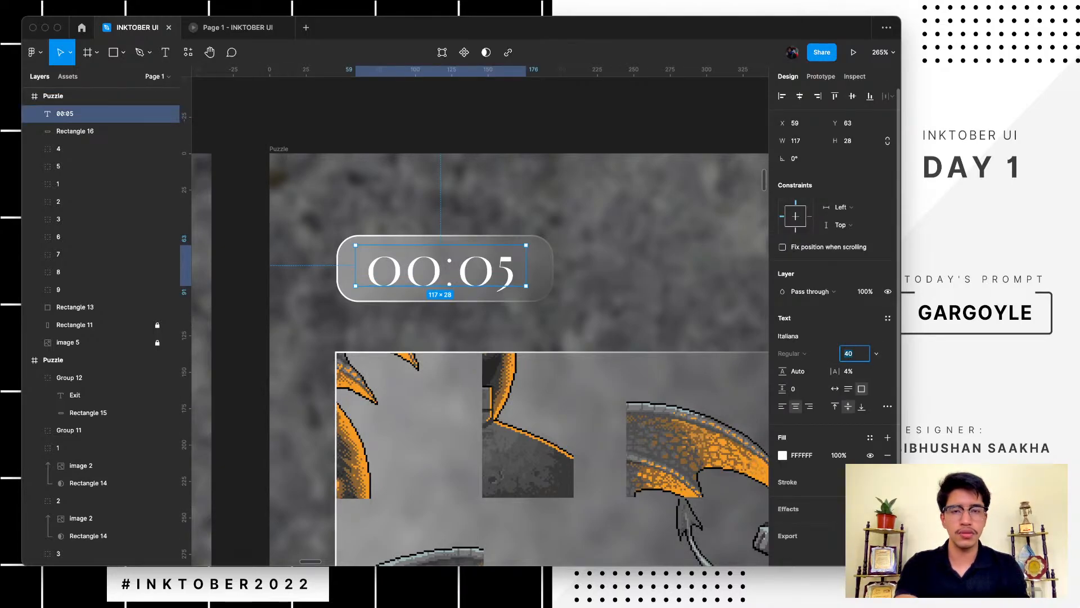
type("300")
key("Return")
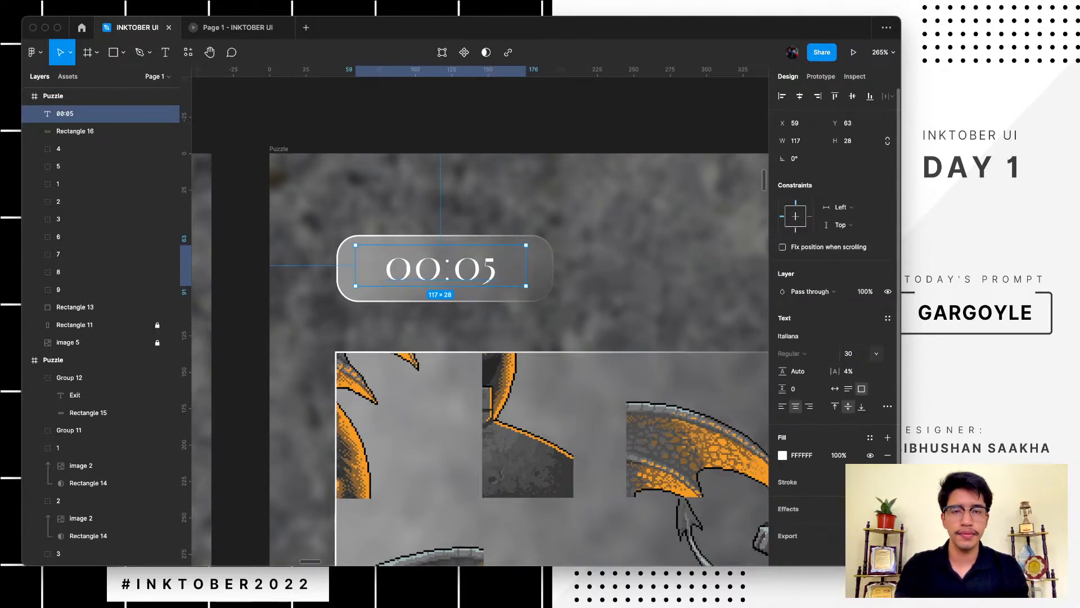
key("Escape")
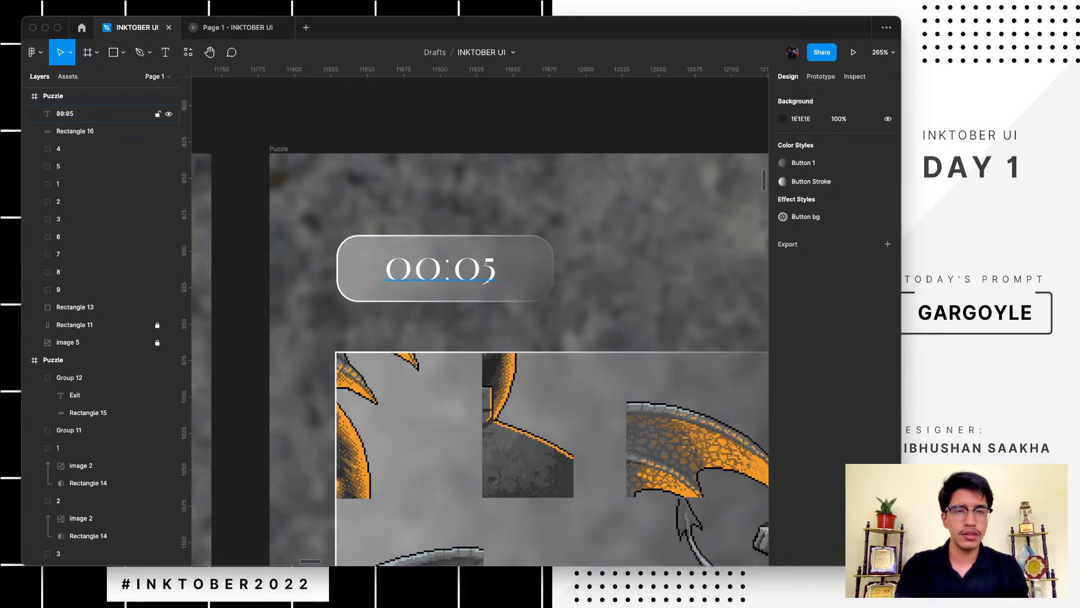
- Center the timer text horizontally and vertically within the rounded panel
left_click_drag(441, 270, 426, 270)
left_click(526, 275, "shift")
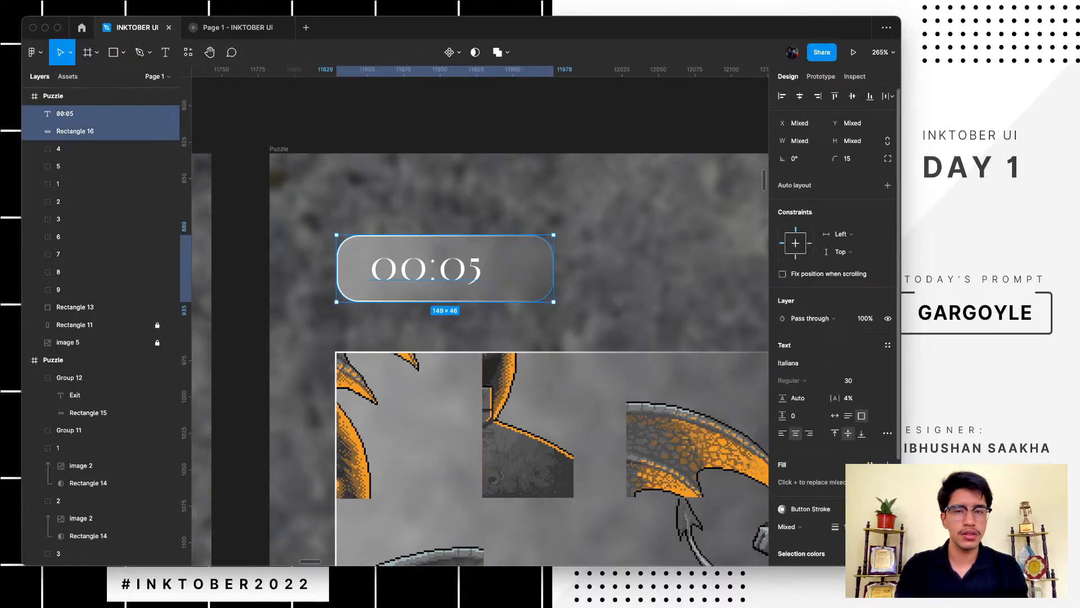
left_click(799, 95)
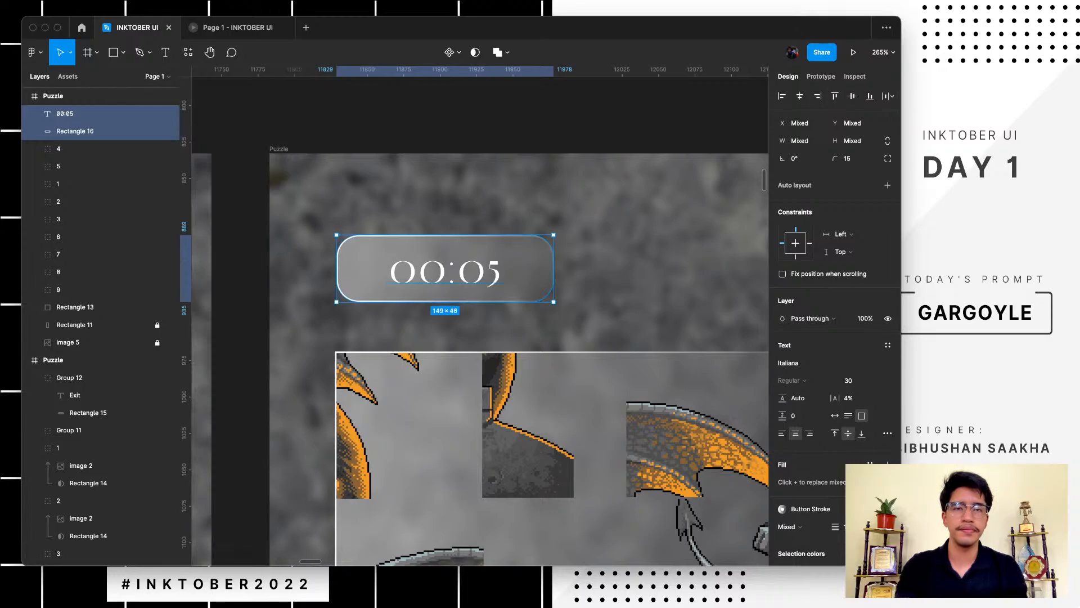
key("Escape")
- Narrow the timer text box to about 79 wide and shift it toward the panel's right end, at X 100
scroll(480, 321, "down", 5)
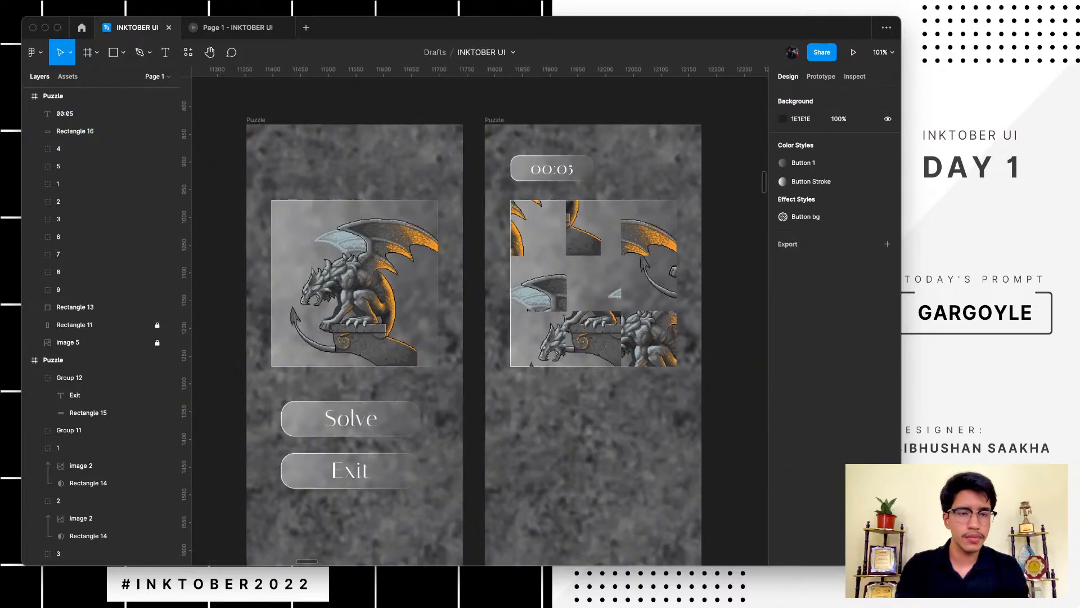
left_click(552, 169)
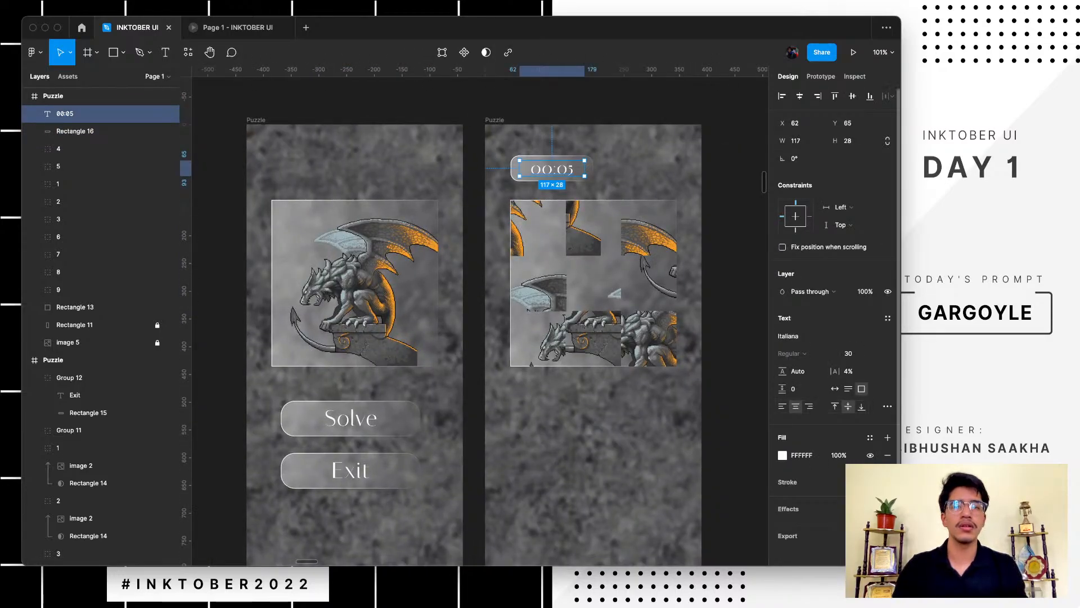
key("Escape")
scroll(479, 321, "right", 1)
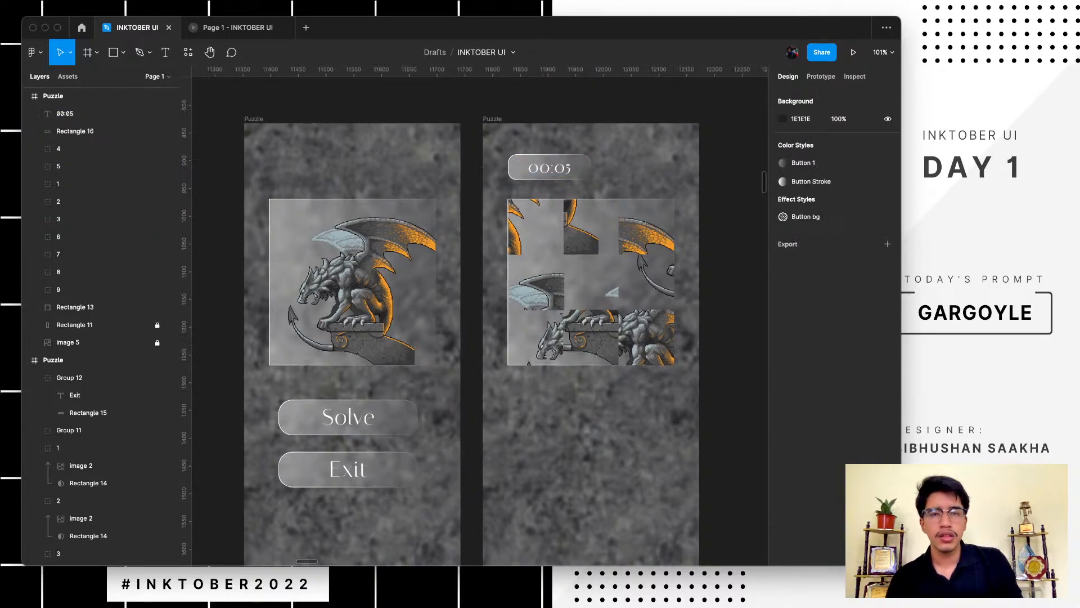
scroll(556, 158, "up", 10)
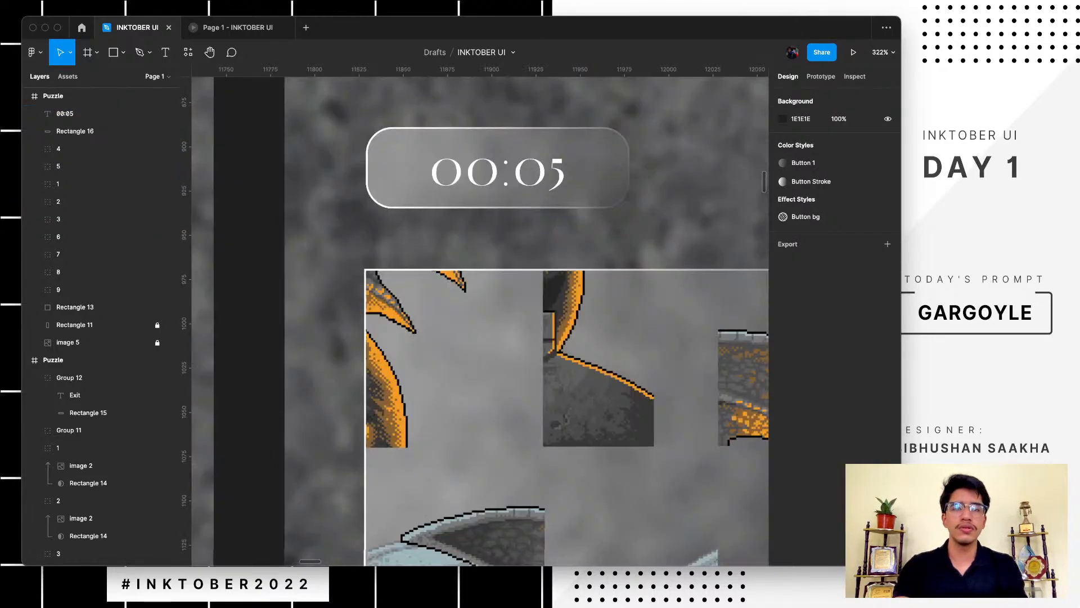
left_click(555, 168)
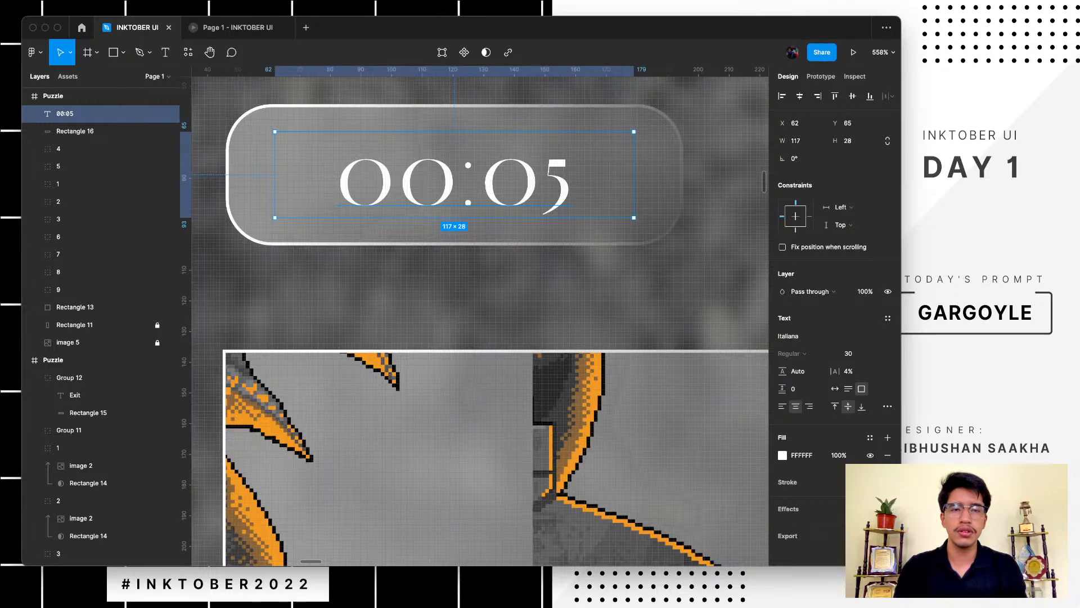
left_click_drag(556, 169, 595, 168)
left_click_drag(315, 174, 431, 174)
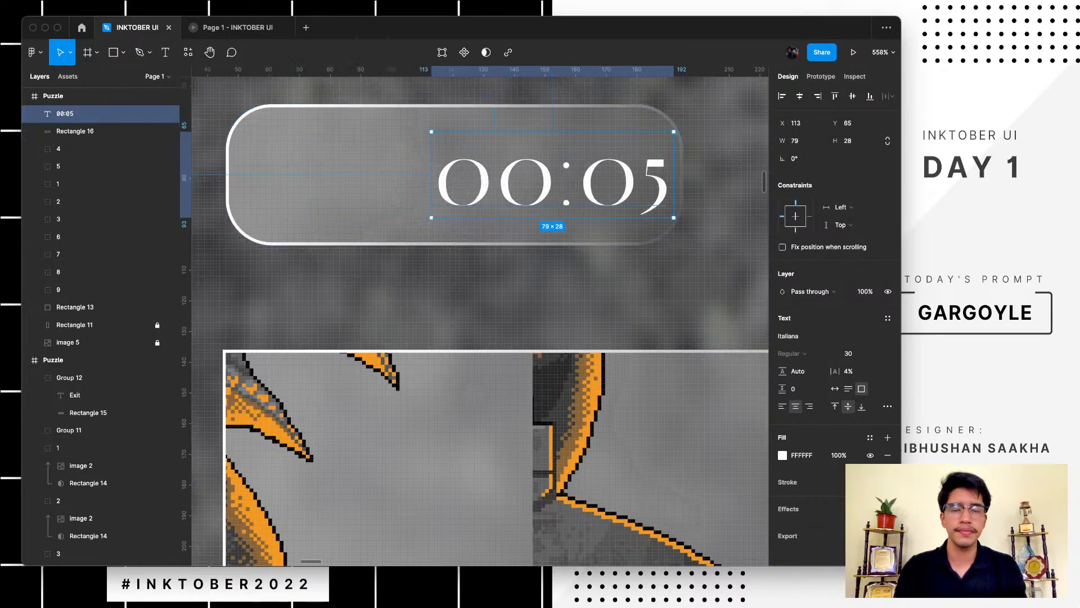
left_click_drag(553, 179, 512, 179)
- Draw a circle about 29 × 29 in the empty space beside the timer text, inside the rounded panel
scroll(237, 199, "up", 1)
scroll(220, 76, "up", 3)
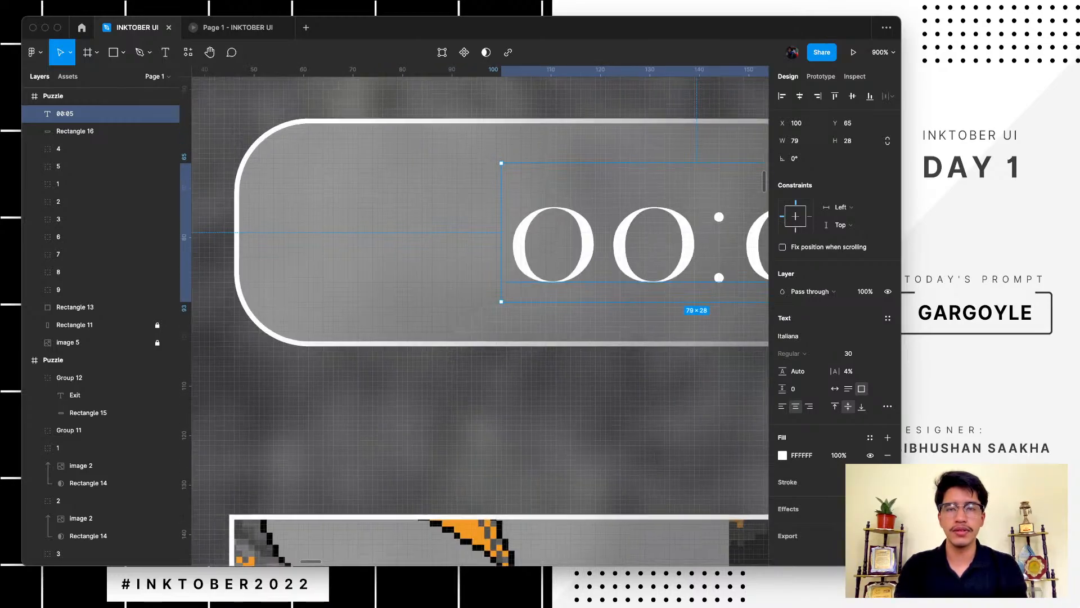
key("o")
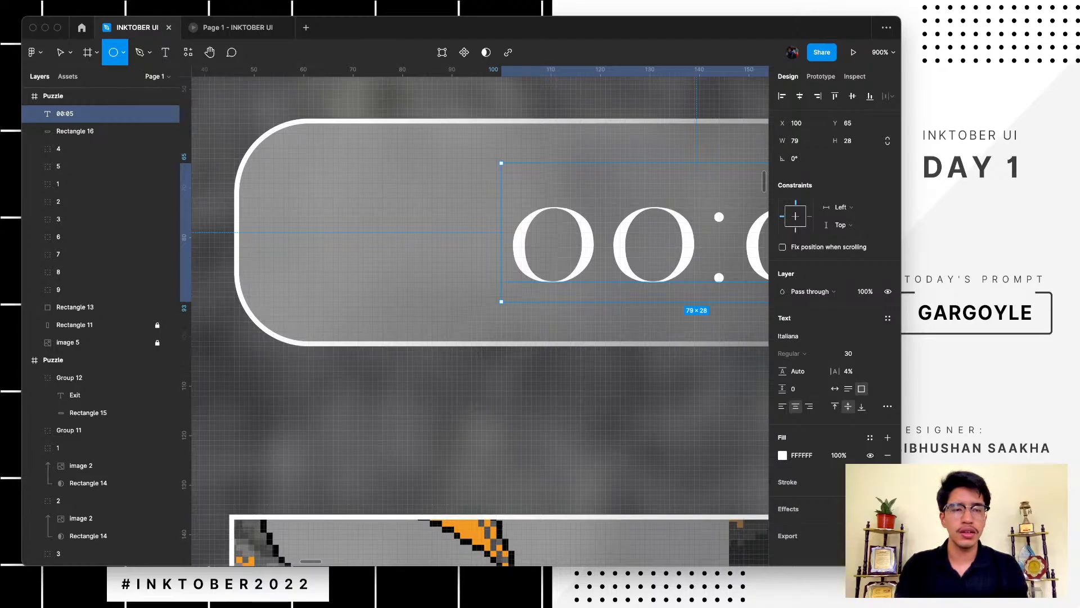
left_click_drag(278, 162, 422, 307)
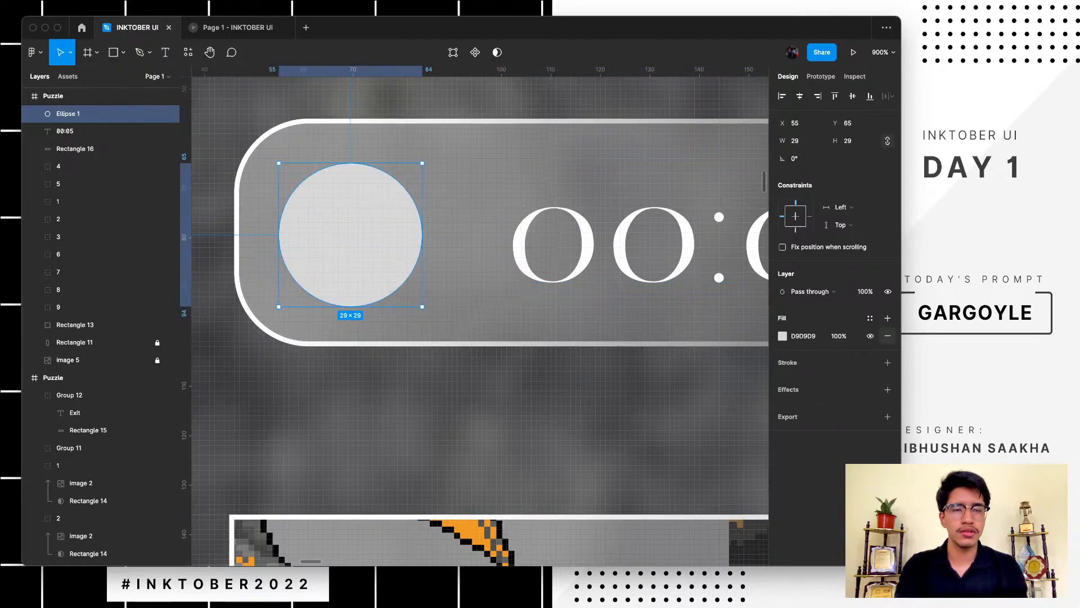
- Remove the circle's fill and give it a white FFFFFF stroke of width 1
left_click(888, 336)
left_click(888, 344)
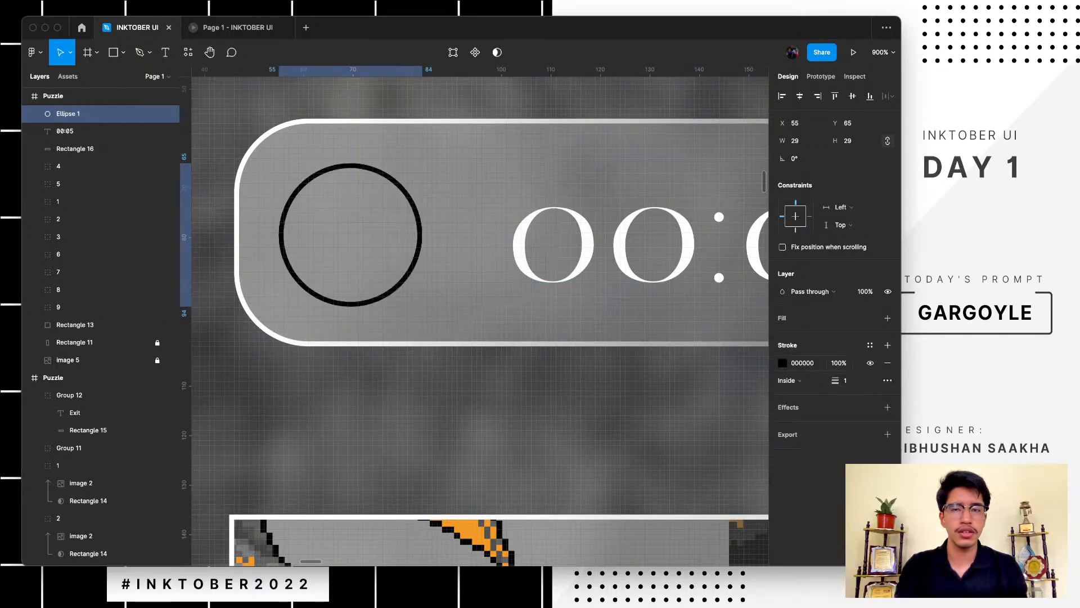
left_click(782, 363)
left_click_drag(663, 308, 636, 289)
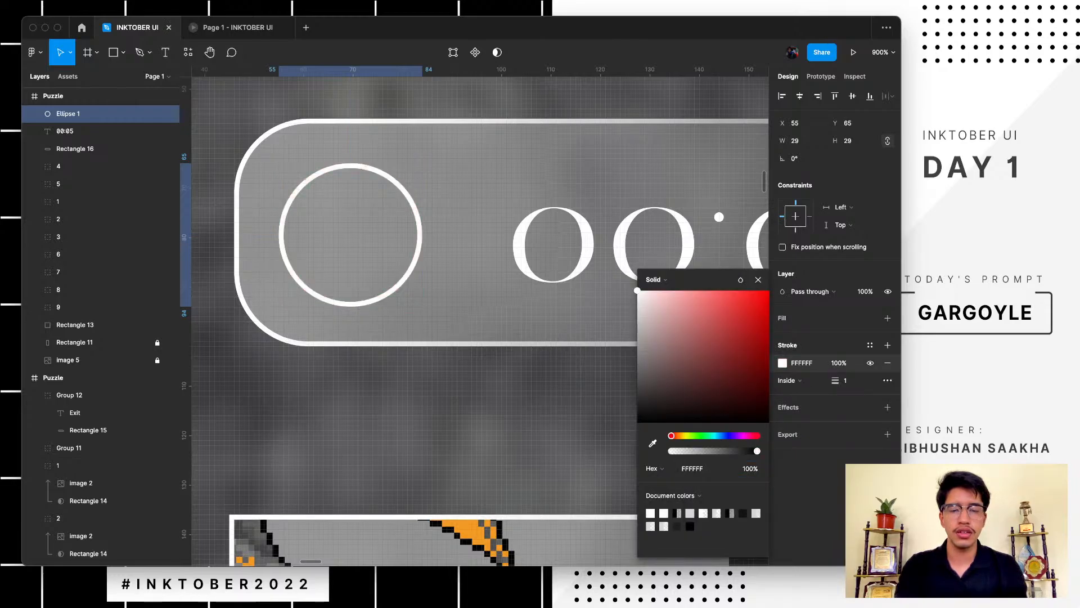
- Draw a vertical line about 13 long from the circle's center upward as a clock hand, nudged to X 70, Y 80
scroll(540, 270, "up", 1)
scroll(540, 270, "left", 1)
scroll(340, 241, "up", 5)
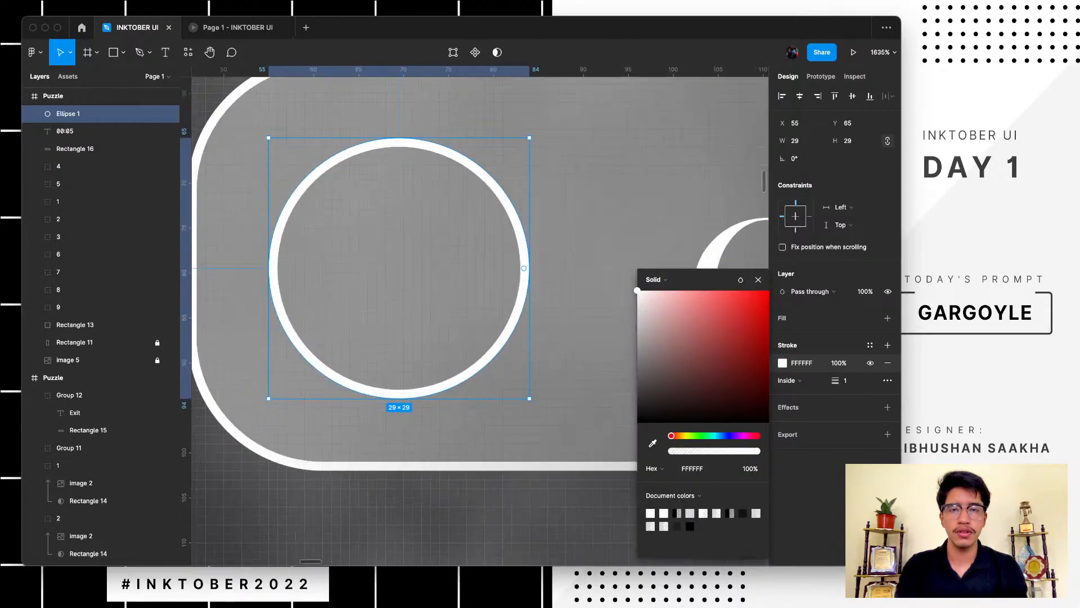
key("l")
left_click_drag(393, 281, 394, 165)
key("Right")
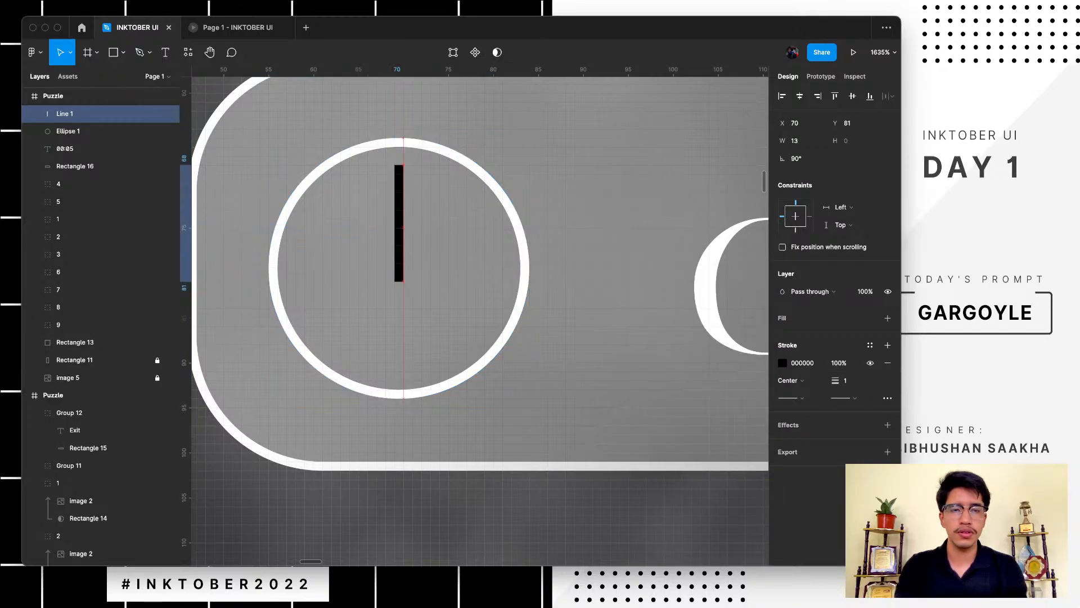
key("Up")
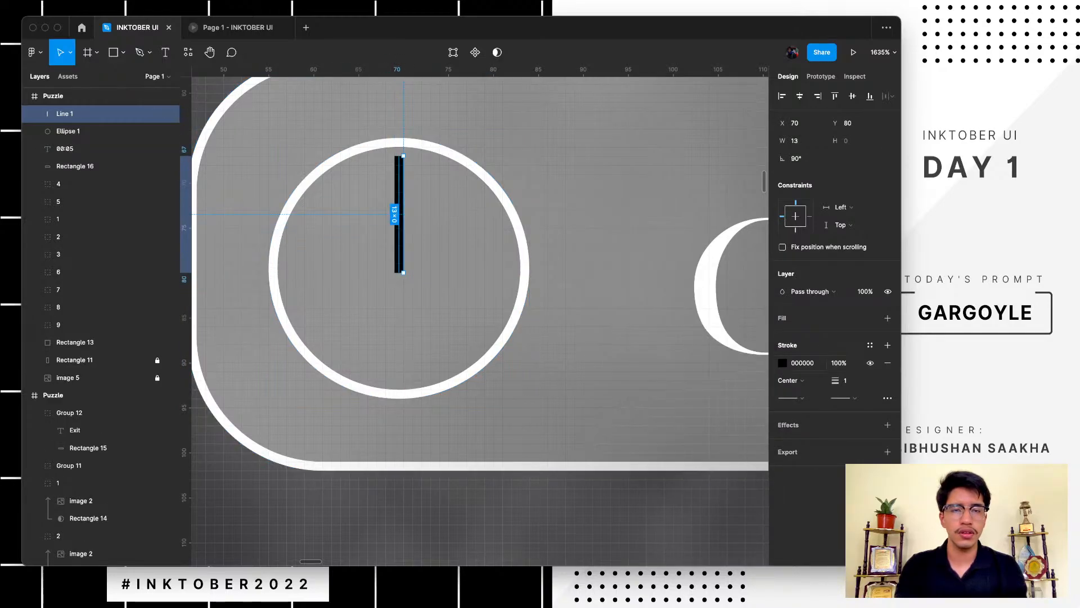
- Change the clock hand's stroke color to white FFFFFF and deselect it
left_click(782, 363)
left_click_drag(664, 327, 638, 290)
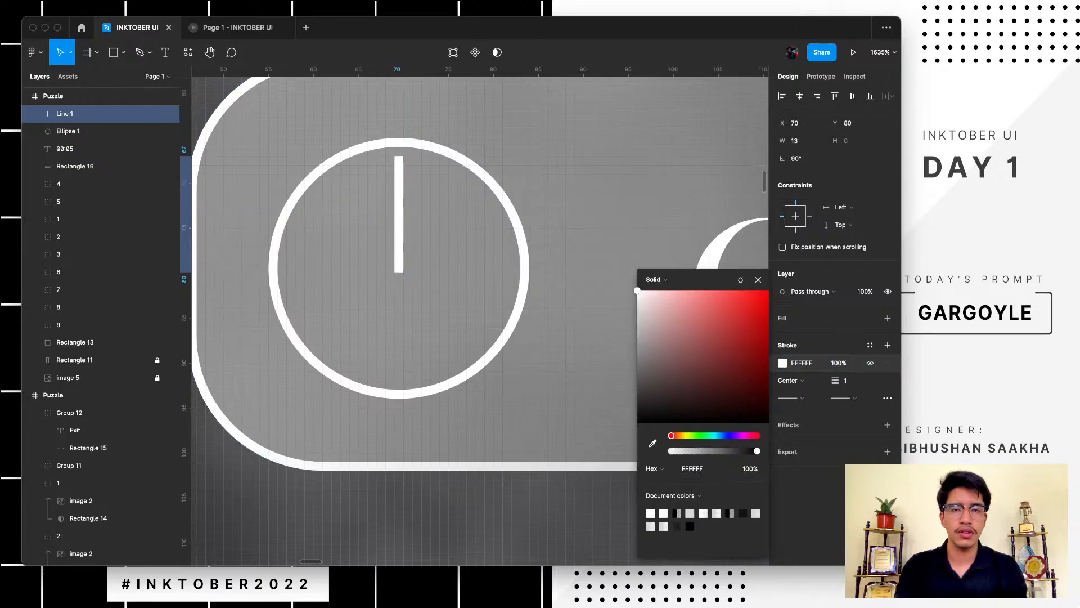
scroll(437, 328, "down", 5)
key("Escape")
key("Escape")
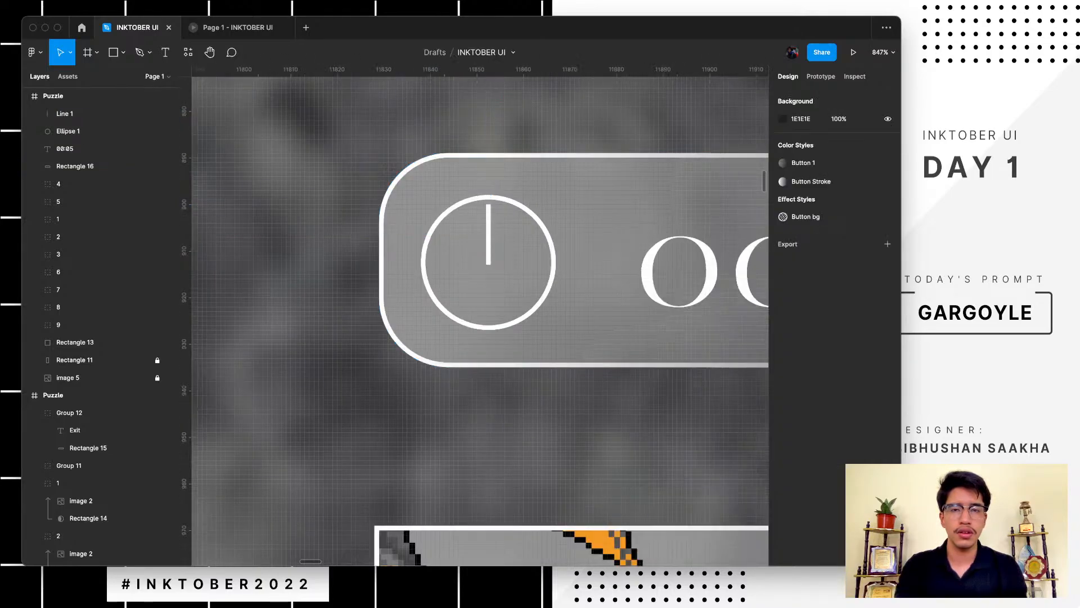
- Give the clock hand line Round end caps and deselect it
scroll(276, 365, "up", 5)
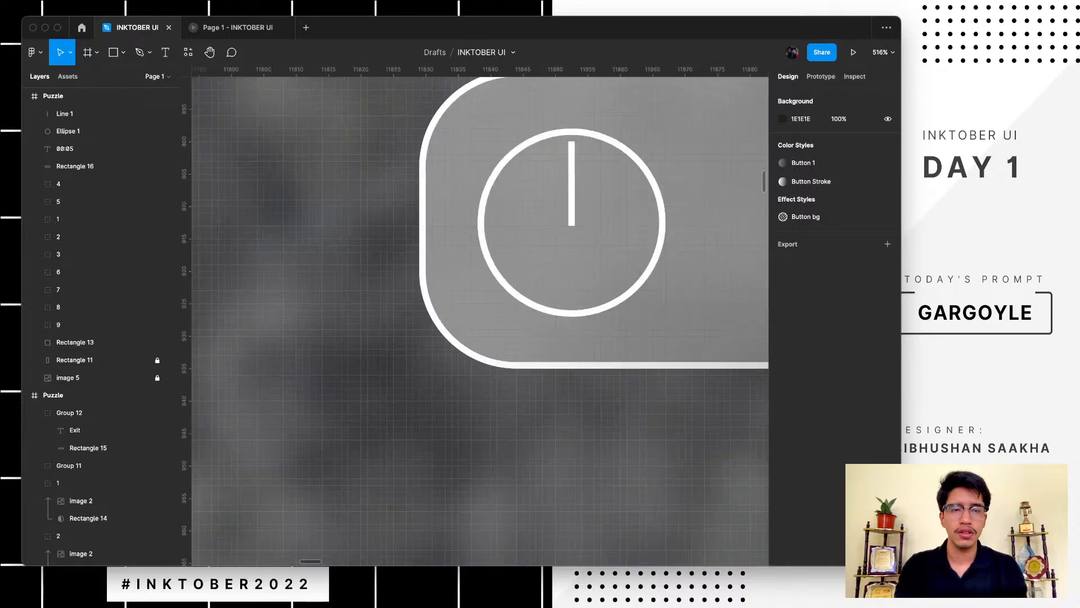
left_click(570, 212)
scroll(569, 211, "up", 5)
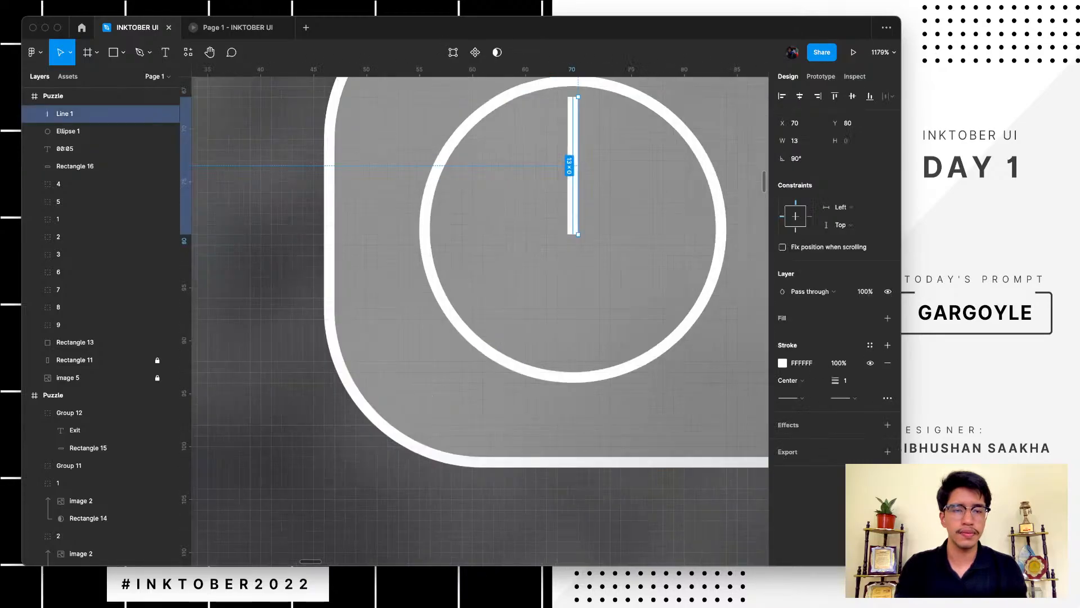
left_click(791, 398)
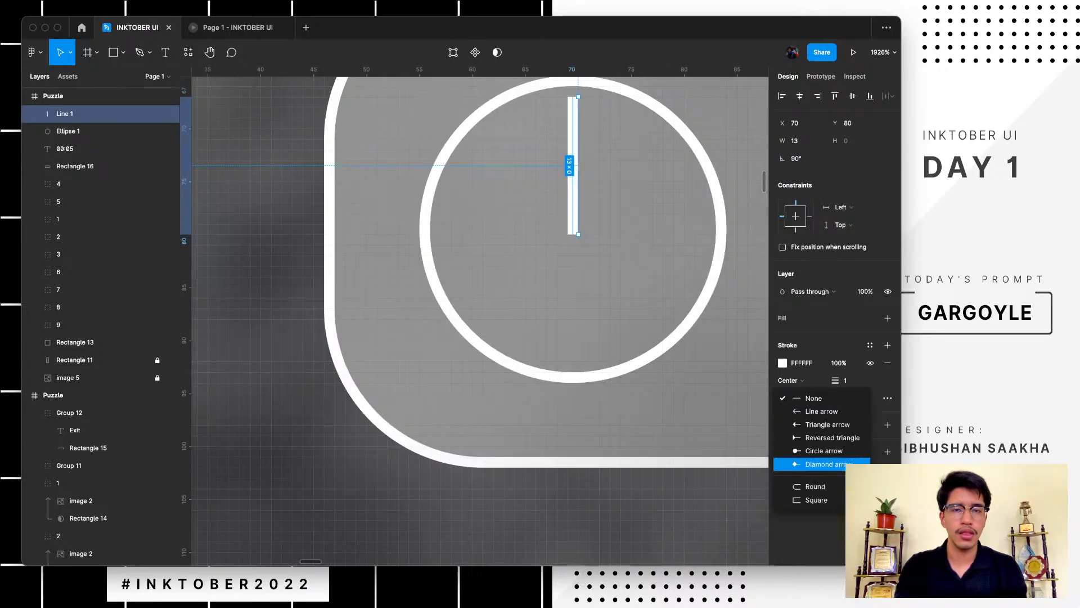
left_click(805, 486)
left_click(478, 506)
scroll(478, 505, "down", 10)
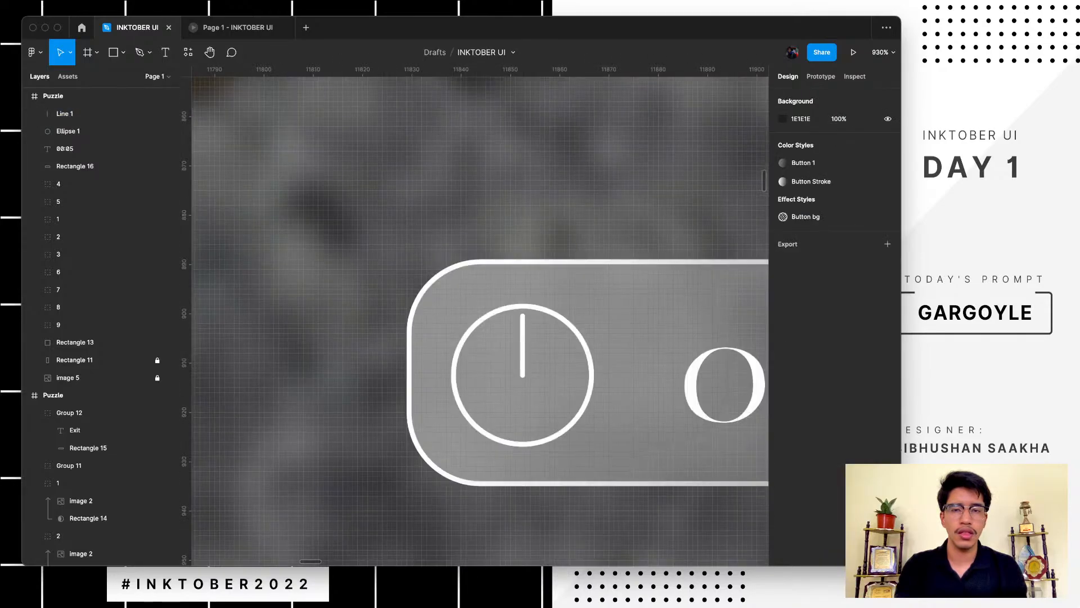
scroll(478, 505, "right", 2)
scroll(479, 505, "down", 1)
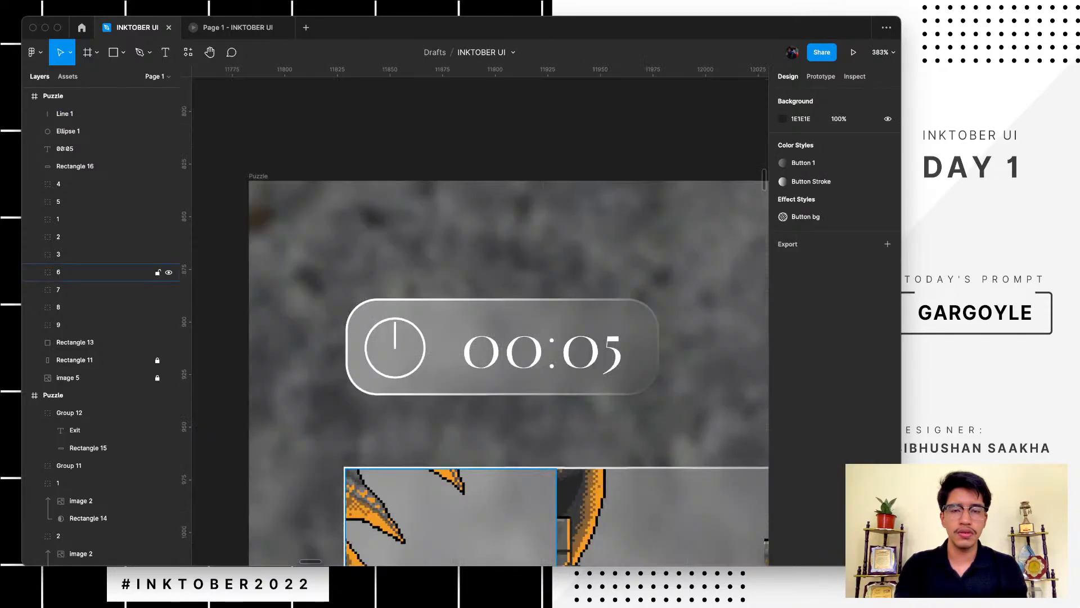
- Group the clock hand with its circle and scale the group down proportionally to about 25 by 25
scroll(407, 266, "up", 8)
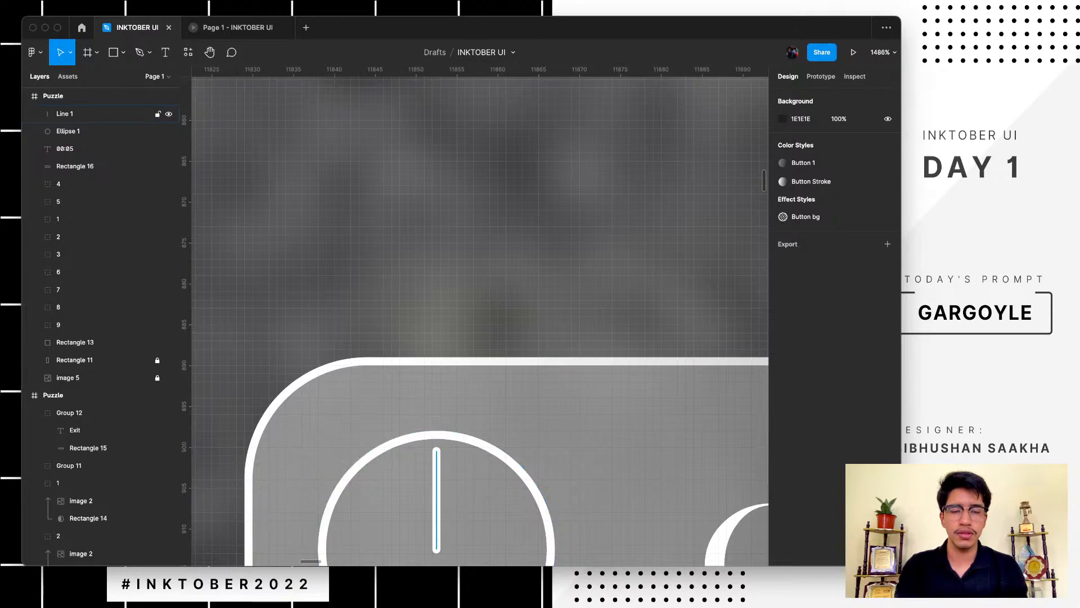
left_click(436, 500)
left_click(436, 435, "shift")
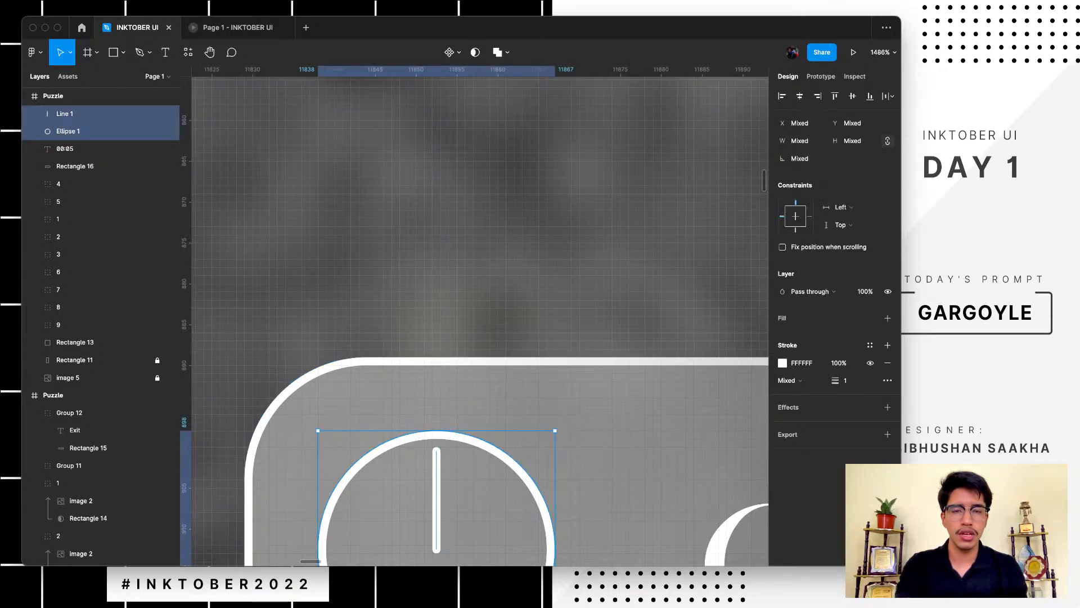
key("super+g")
key("k")
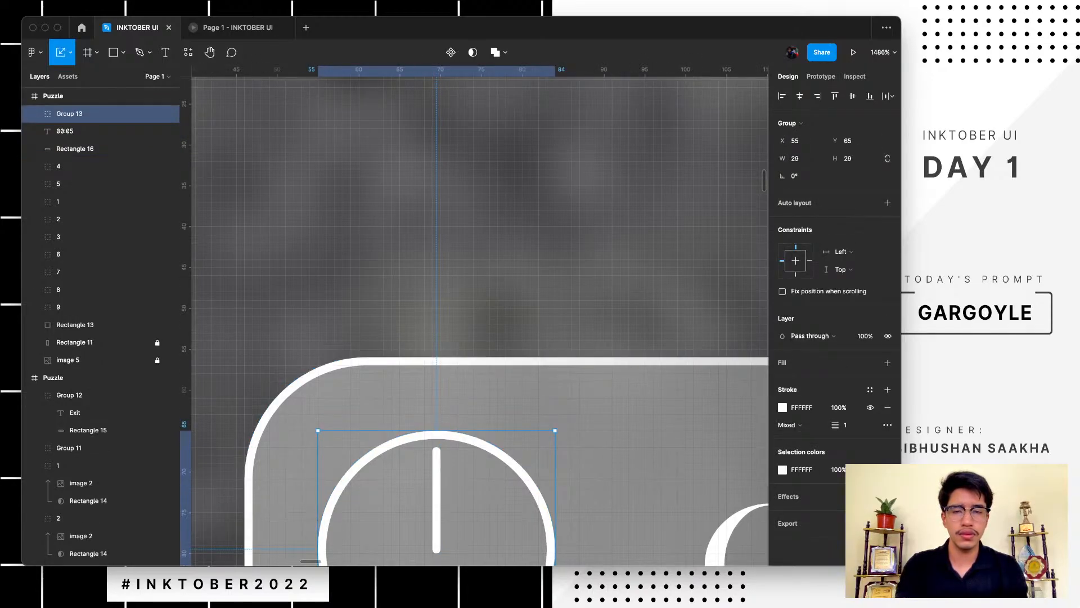
left_click_drag(556, 430, 522, 463)
- Nudge the clock group right to X 62 inside the timer panel and deselect it
scroll(522, 463, "down", 3)
scroll(522, 463, "right", 1)
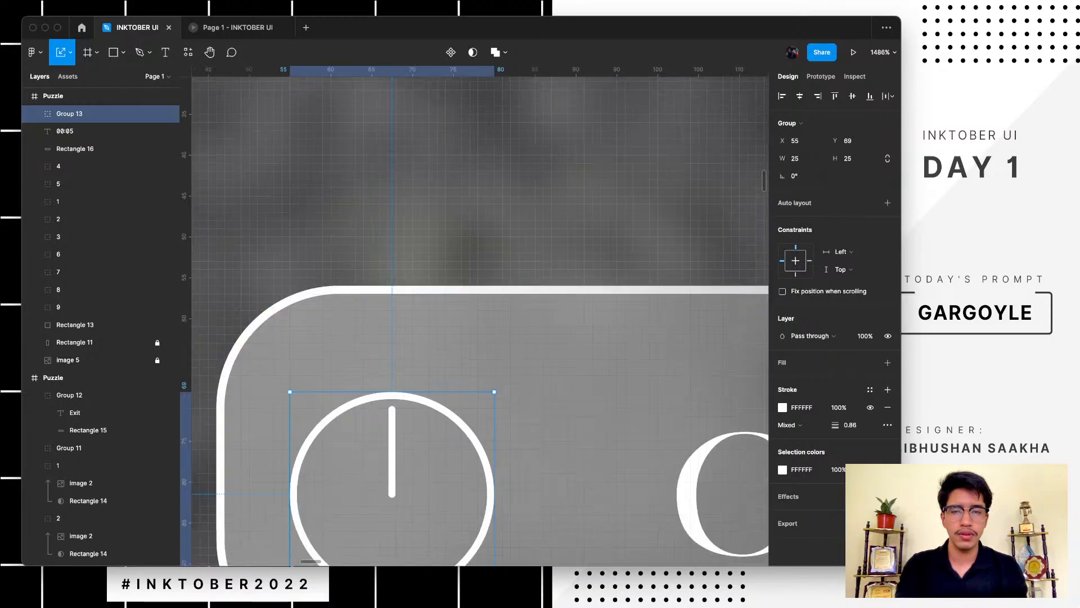
key("Right")
key("Right")
key("Right")
key("Right")
key("Right")
key("Right")
key("Right")
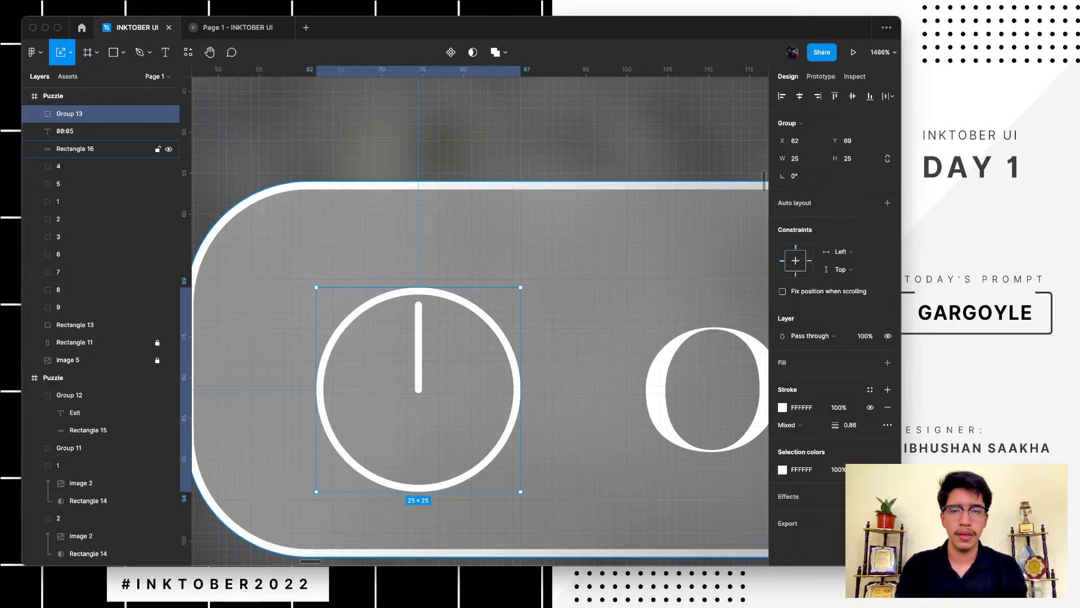
key("Escape")
- Draw a rectangle about 6 by 2 on top of the clock circle as its cap and fill it white FFFFFF
scroll(414, 315, "up", 5)
scroll(414, 315, "up", 1)
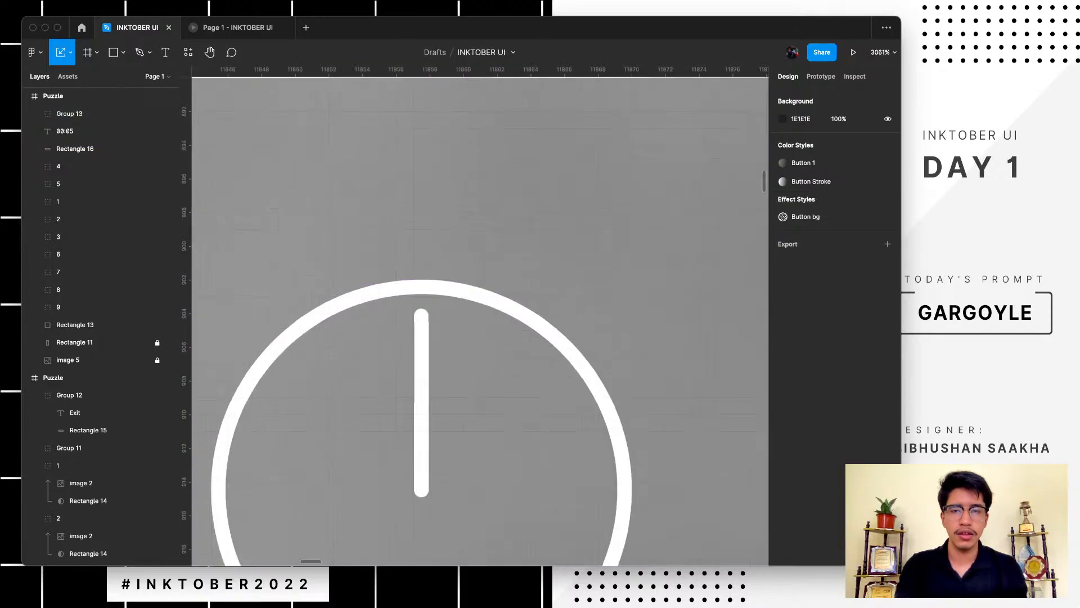
key("r")
mouse_move(365, 246)
left_mouse_down()
mouse_move(466, 279)
mouse_move(416, 279)
left_mouse_up()
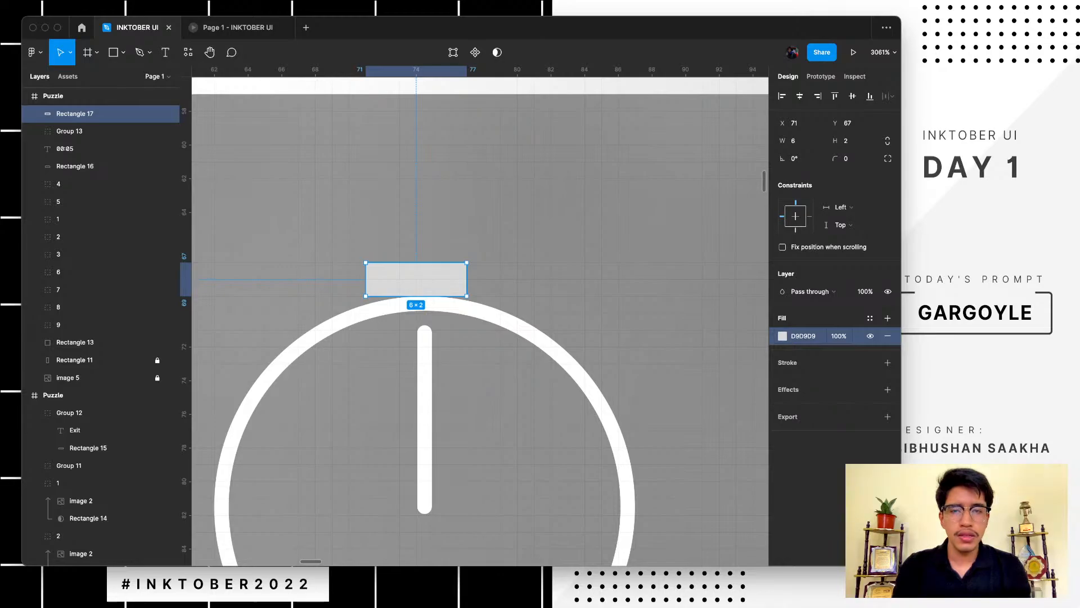
left_click(781, 335)
left_click(655, 317)
left_click_drag(655, 318, 637, 291)
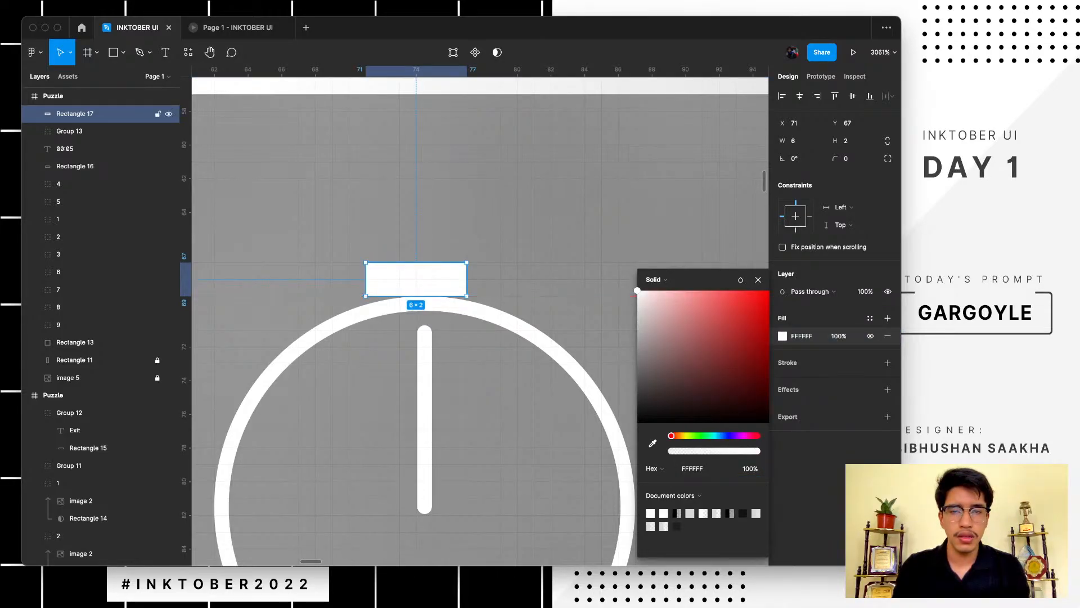
- Widen the clock's cap rectangle to about 7 so it centers over the clock hand
left_click_drag(467, 279, 483, 279)
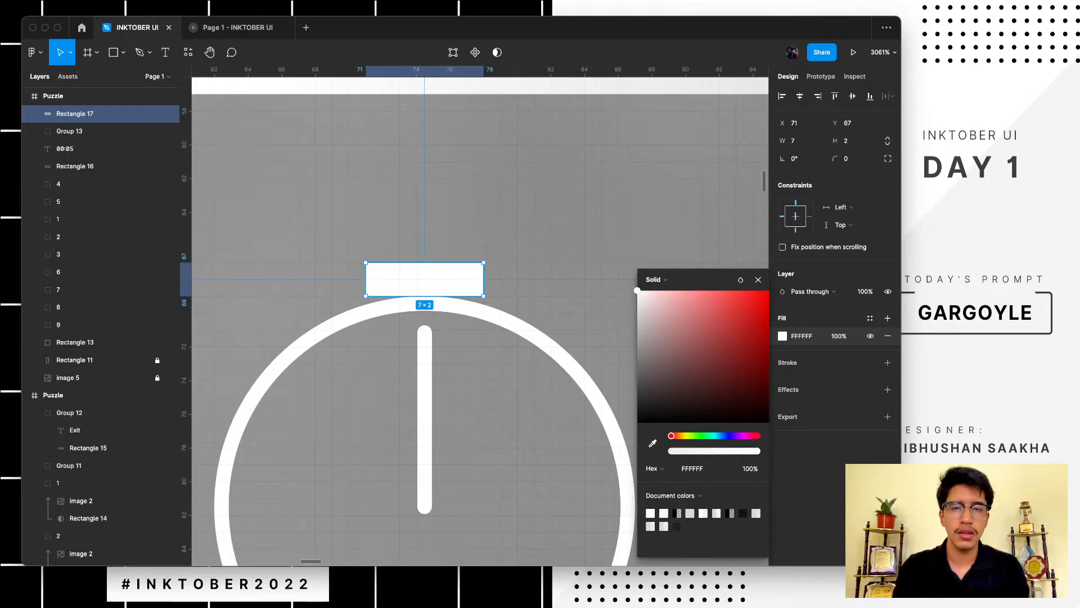
left_click(85, 166)
scroll(455, 155, "down", 10)
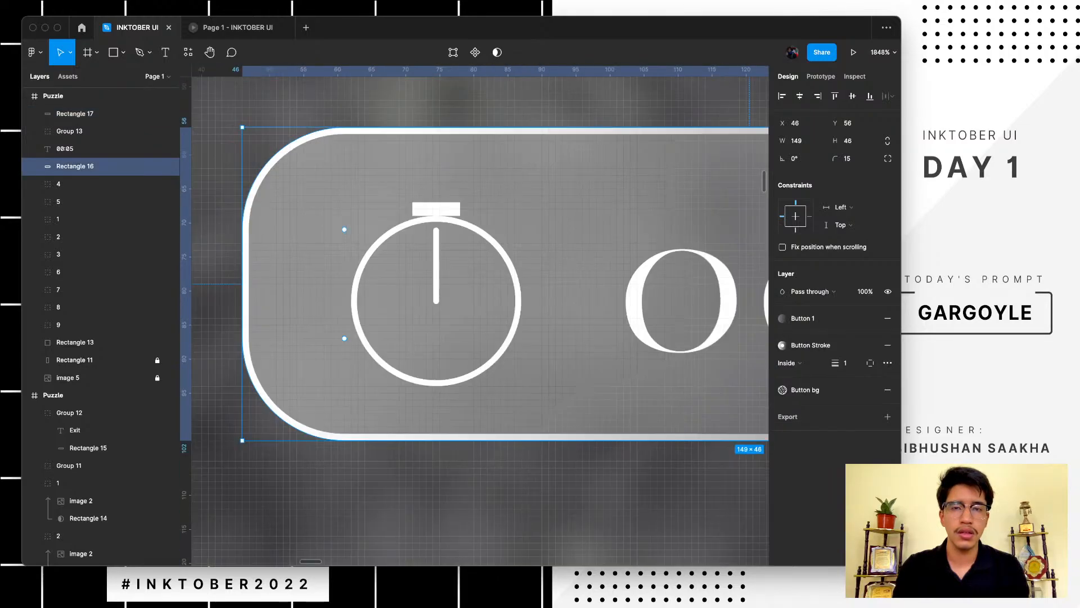
scroll(441, 168, "down", 3)
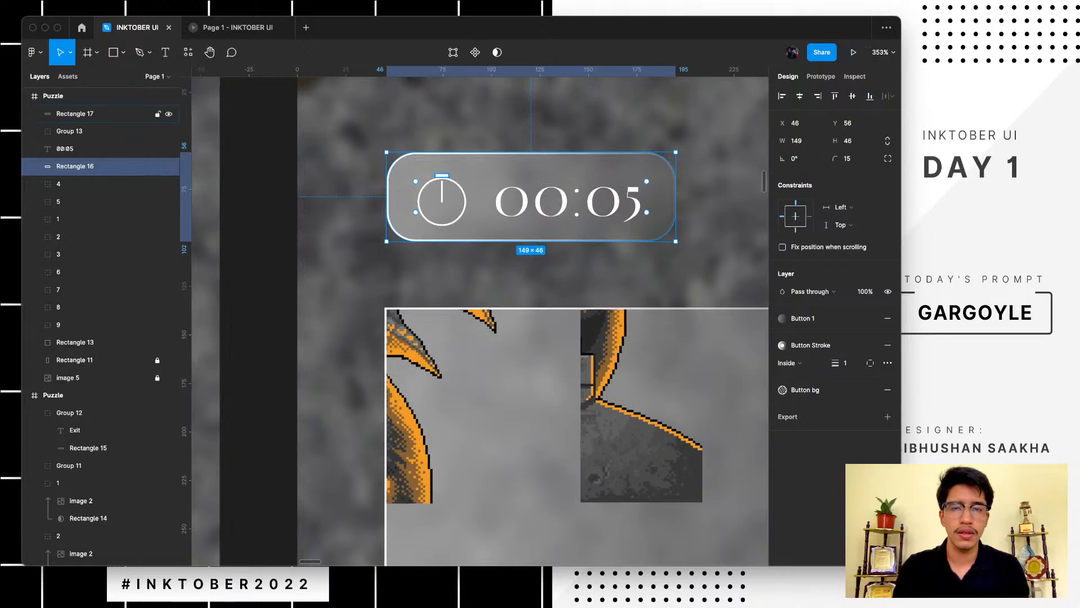
- Resize the clock's cap to a thinner, wider bar of about 9 by 1 at X 70, Y 68
scroll(441, 168, "up", 10)
left_click(449, 193)
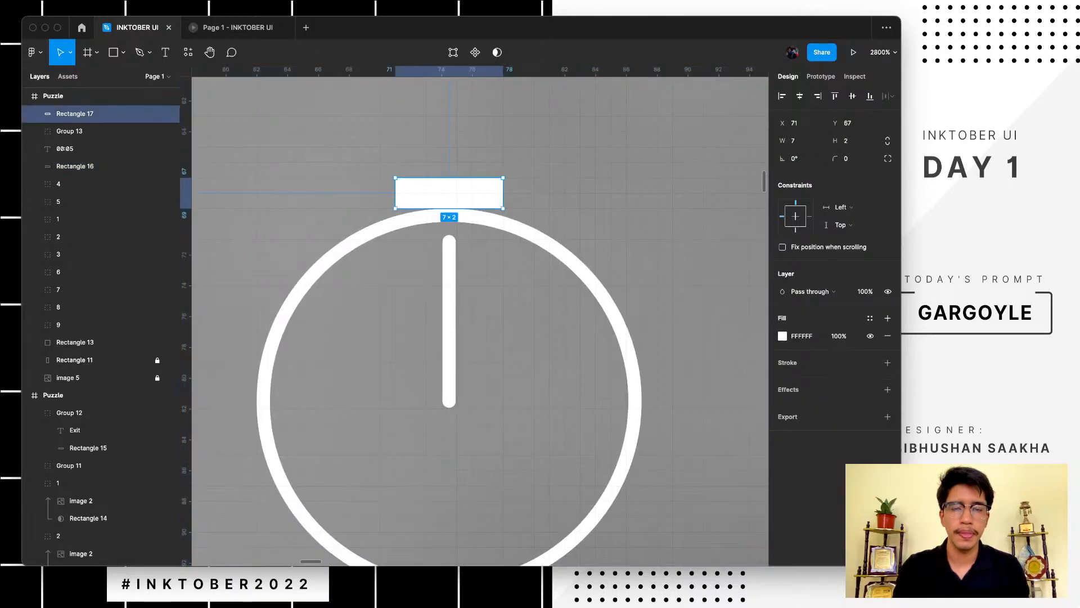
left_click_drag(449, 177, 380, 201)
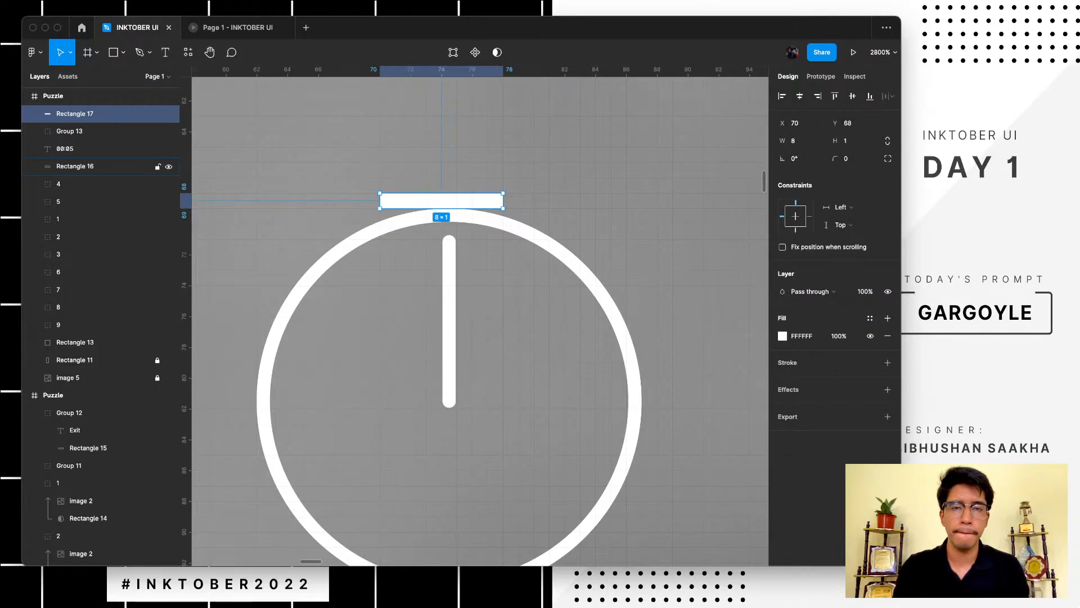
left_click_drag(503, 201, 518, 201)
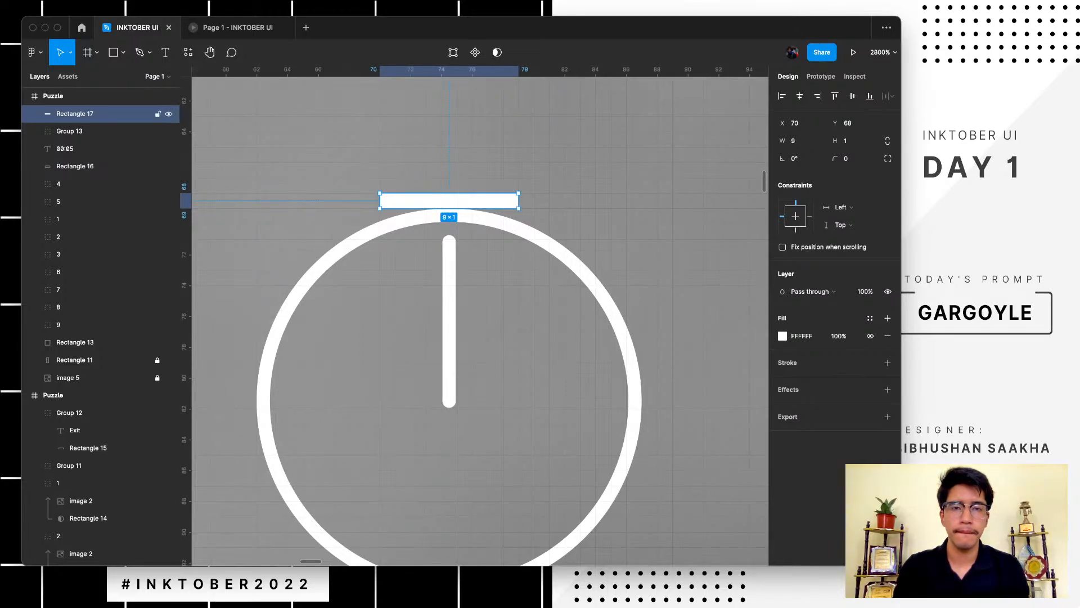
left_click(540, 163)
scroll(242, 213, "down", 10)
scroll(242, 213, "up", 3)
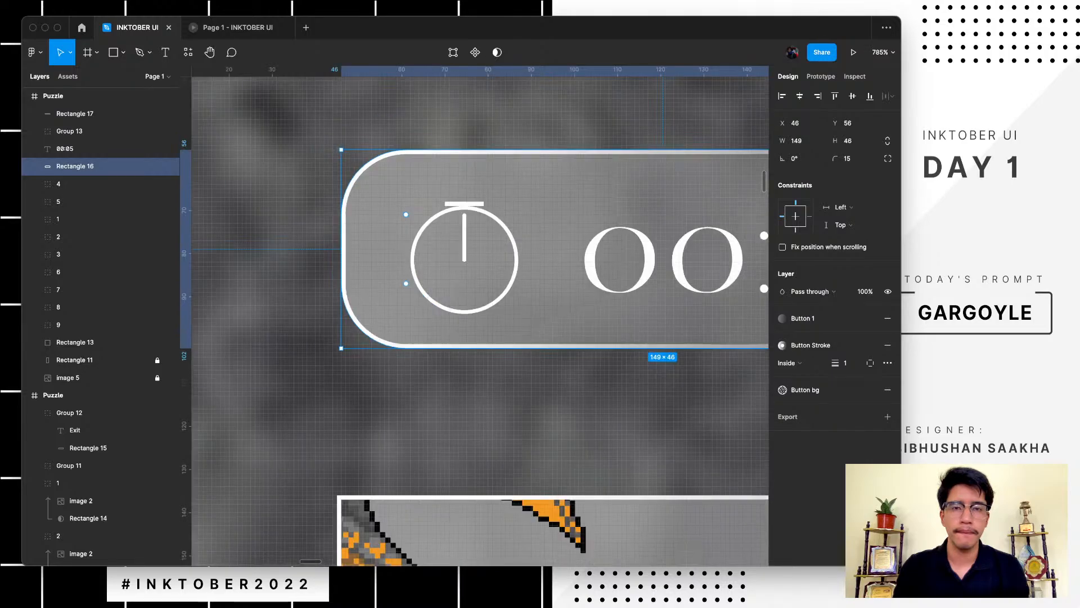
scroll(544, 216, "down", 10)
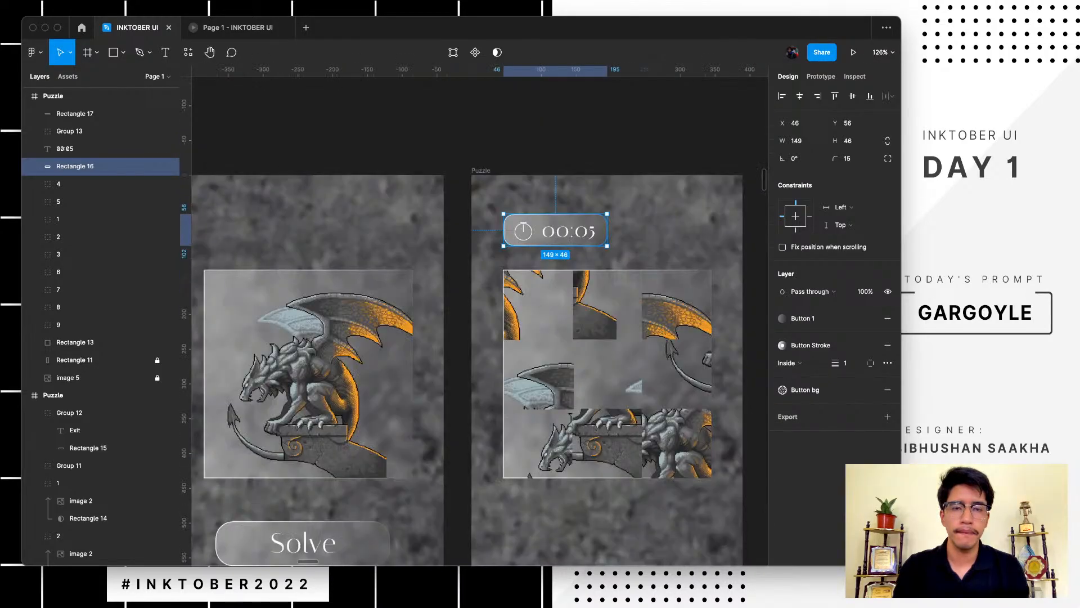
scroll(516, 221, "up", 10)
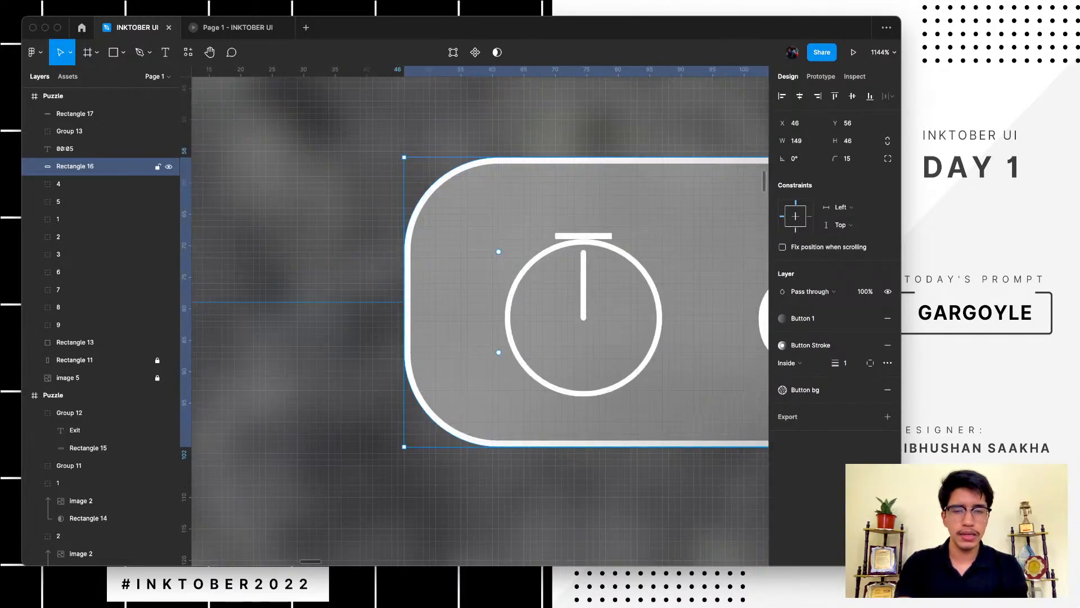
- Scale the clock group down proportionally to about 17 by 17 at X 68, Y 70
left_click(113, 131)
key("k")
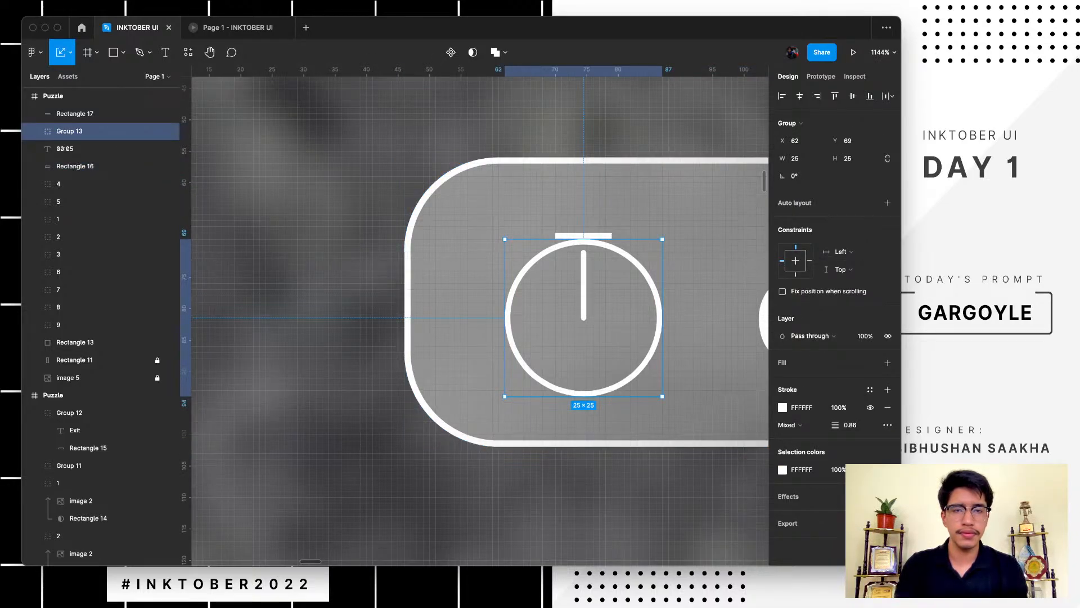
left_click_drag(504, 396, 576, 321)
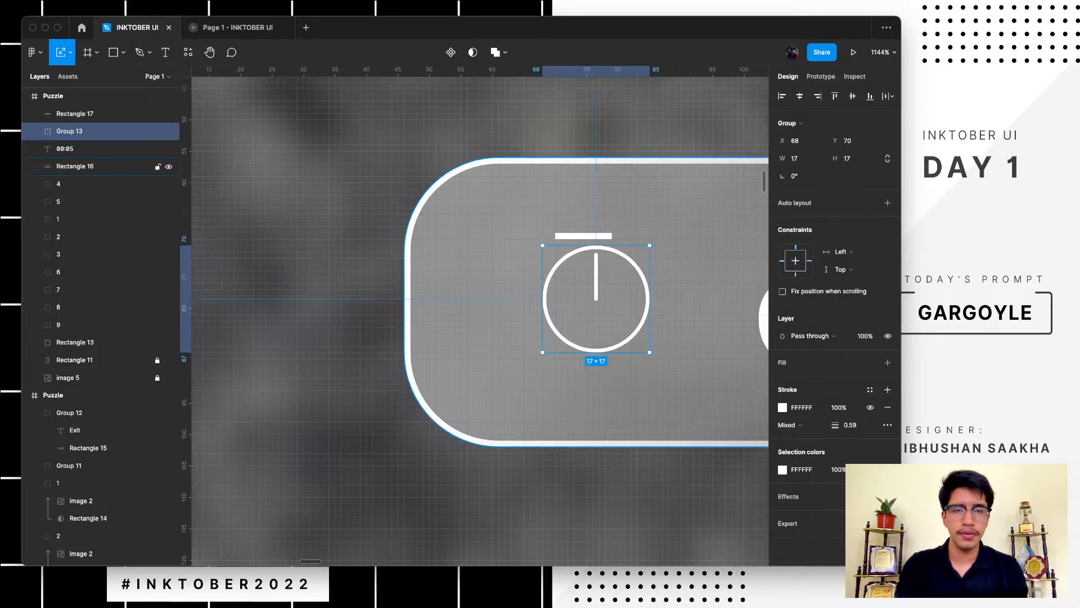
- Move the cap to X 72 directly above the smaller clock circle and extend it upward to a height of 2
left_click(584, 235)
left_click_drag(583, 235, 596, 242)
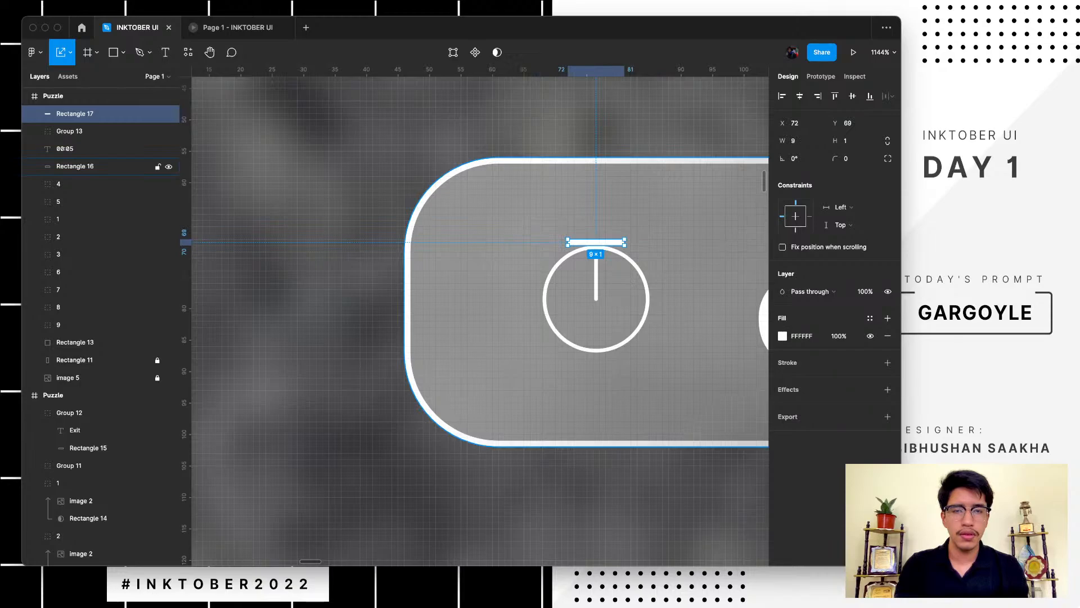
key("v")
left_click_drag(596, 239, 596, 233)
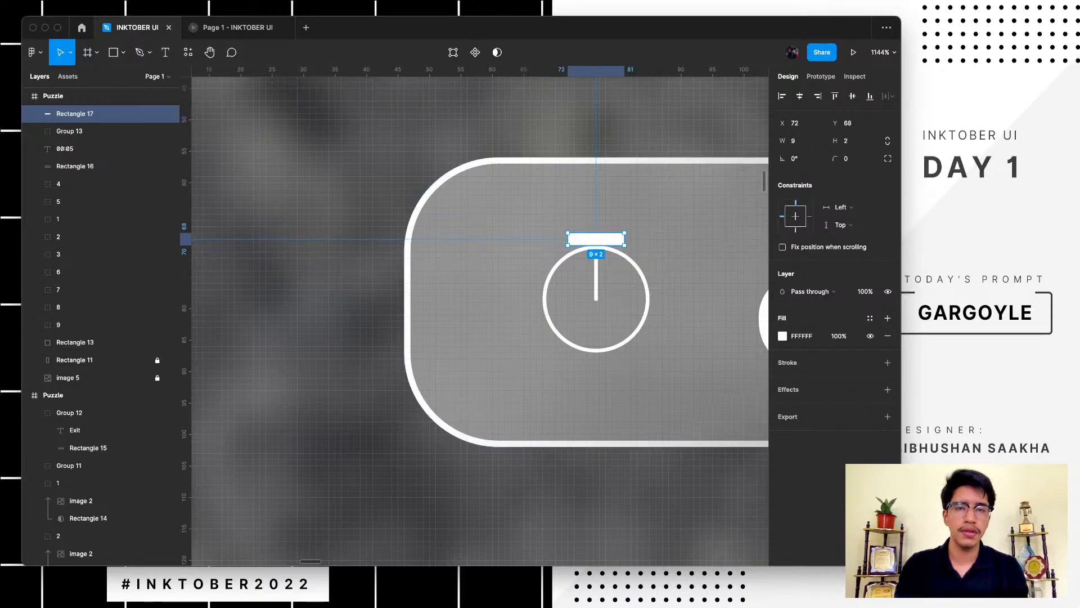
left_click(469, 129)
scroll(469, 130, "down", 10)
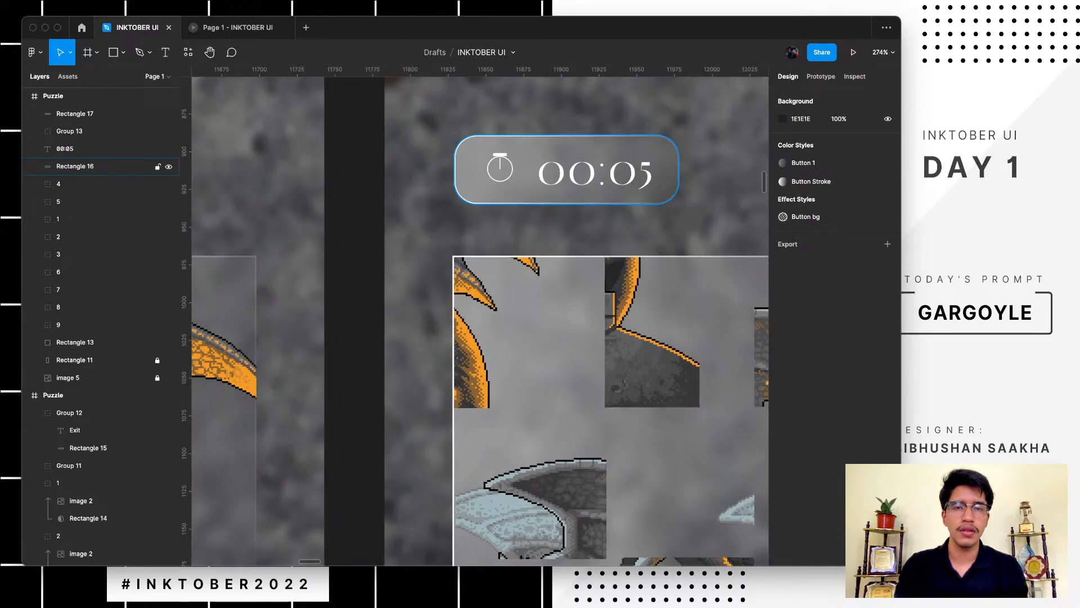
- Ungroup the clock hand and circle, set the stroke width of both to 1, and deselect them
scroll(492, 200, "up", 5)
left_click(493, 201)
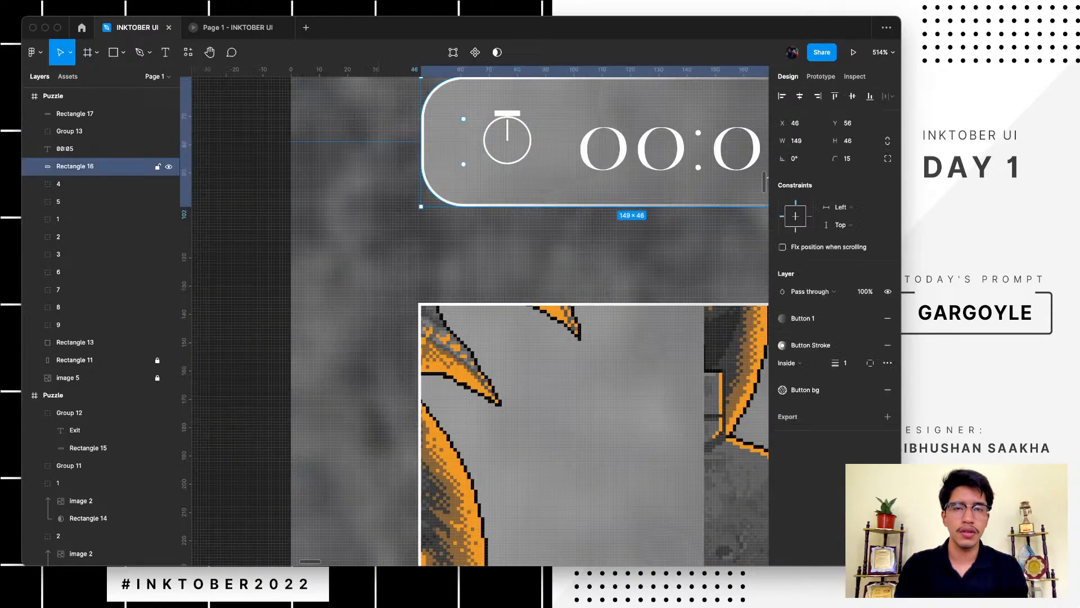
left_click(506, 141)
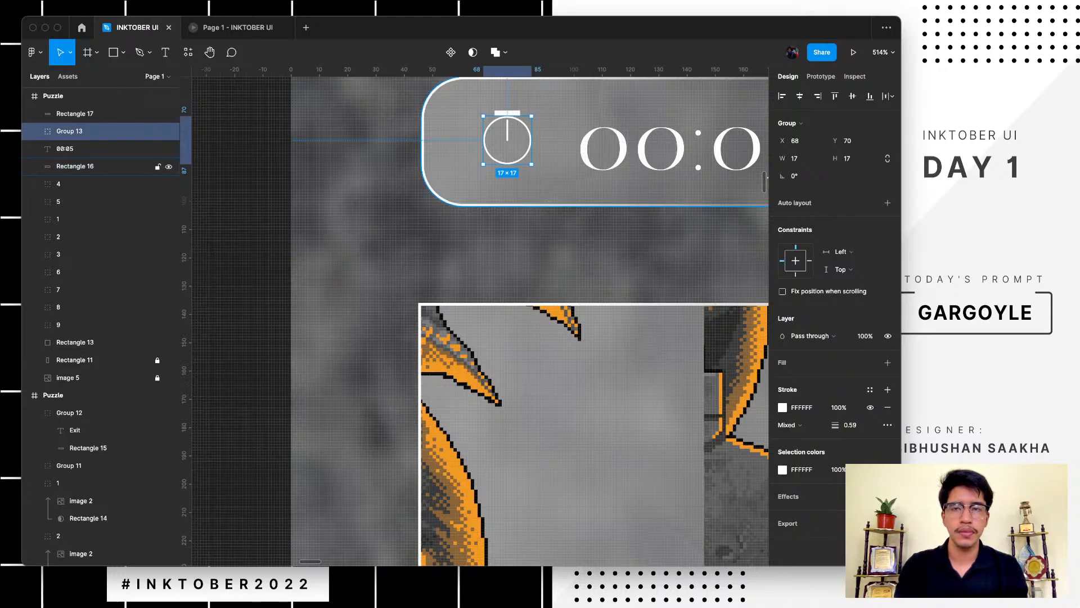
key("super+shift+g")
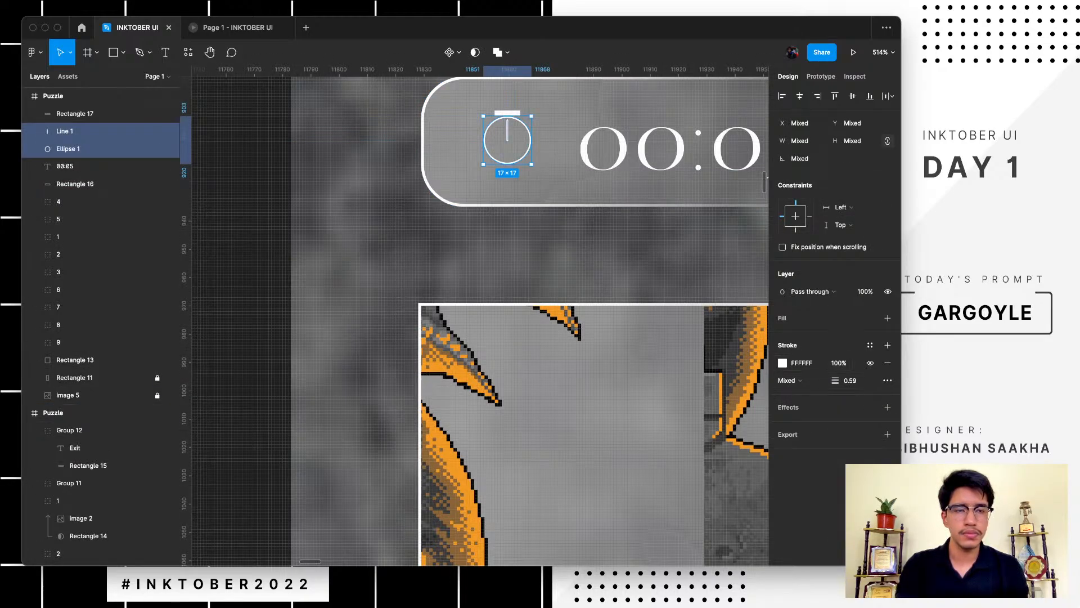
left_click(850, 380)
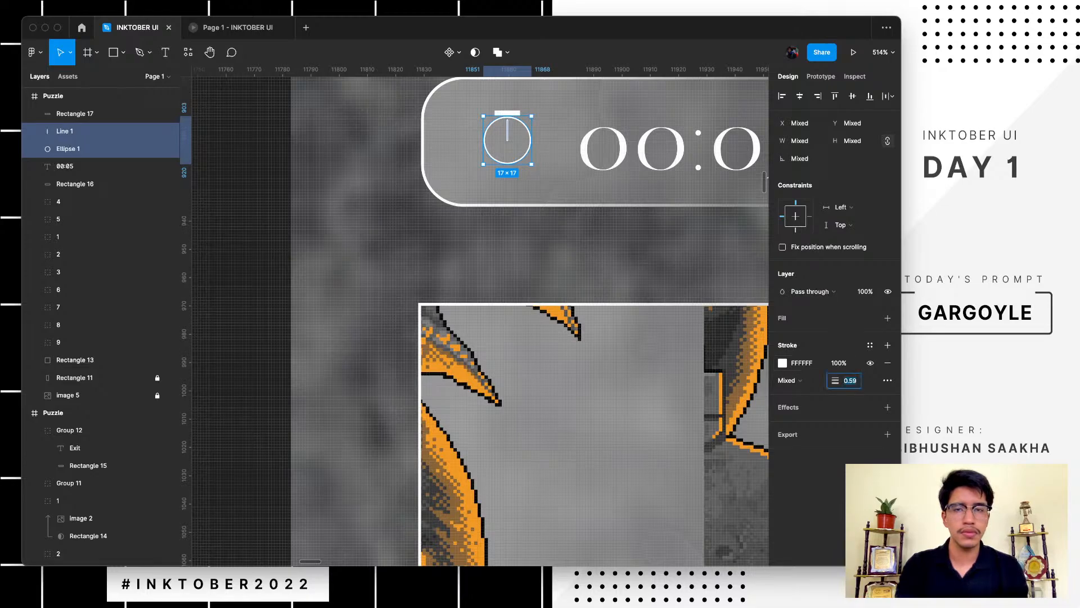
type("1")
key("Return")
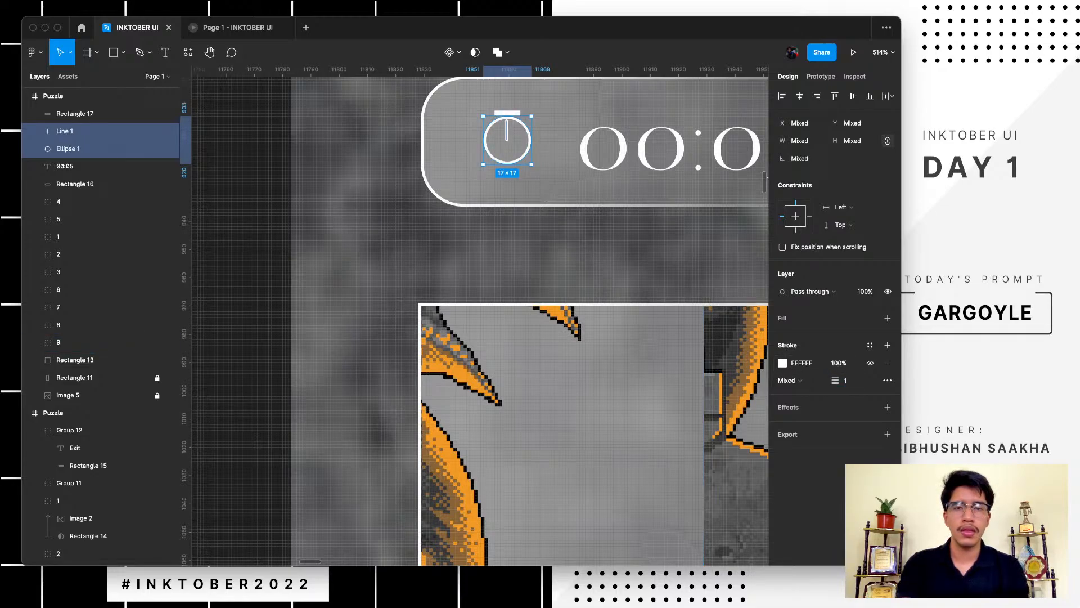
key("Escape")
scroll(244, 286, "down", 5)
scroll(244, 286, "down", 3)
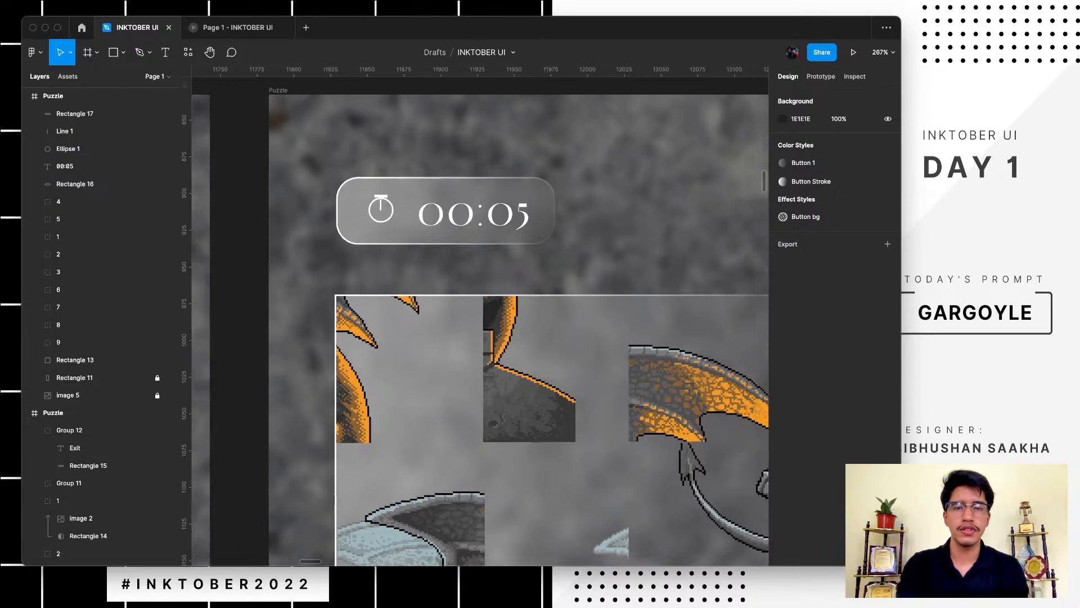
- Nudge the 00:05 text up to Y 63 and left by 1 to align it with the clock icon, and deselect it
left_click(399, 236)
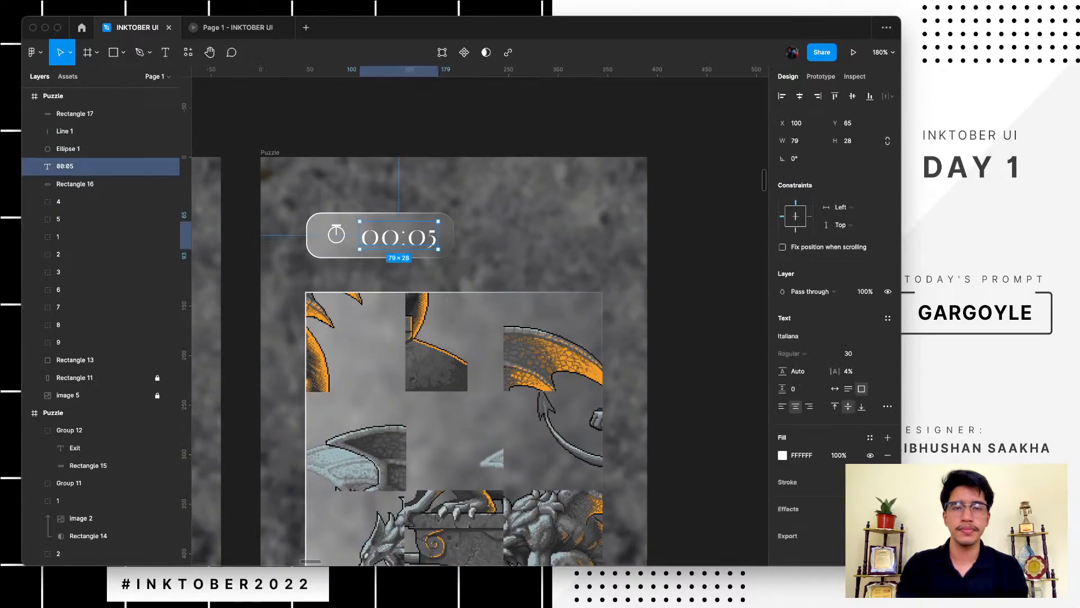
key("Up")
key("Up")
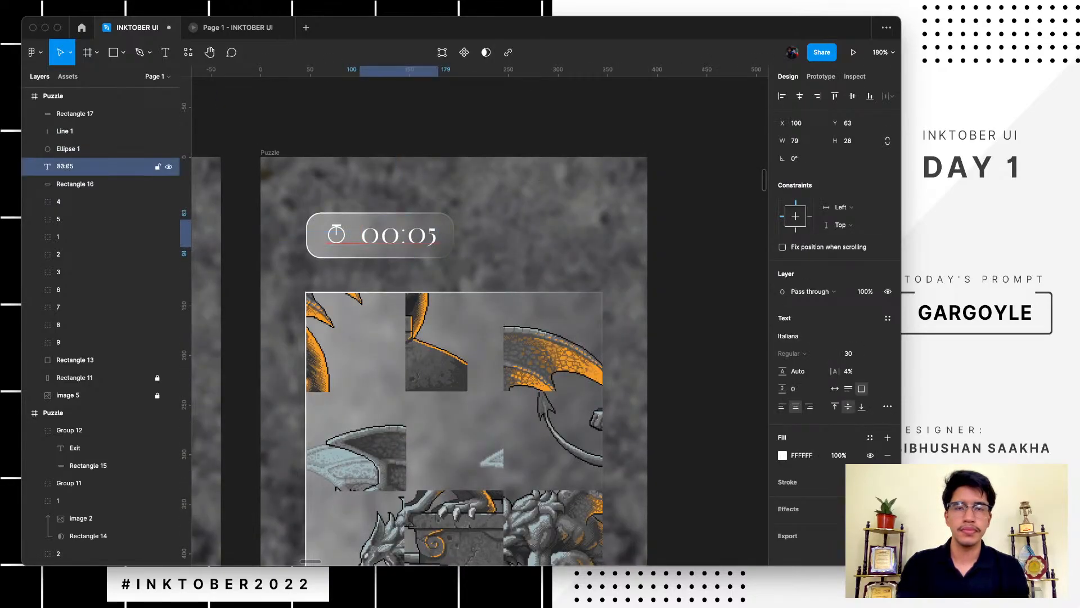
key("Left")
key("Escape")
- Examine the timer panel and overall layout of the shuffled Puzzle frame beside the original Puzzle frame
scroll(440, 341, "down", 2)
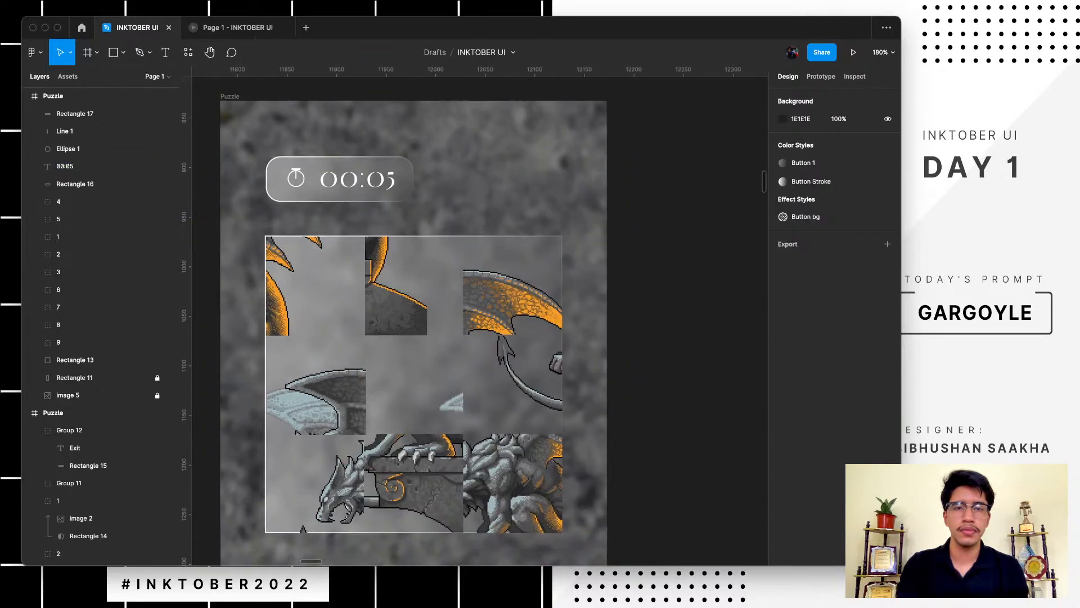
scroll(413, 332, "down", 4)
scroll(413, 332, "down", 2)
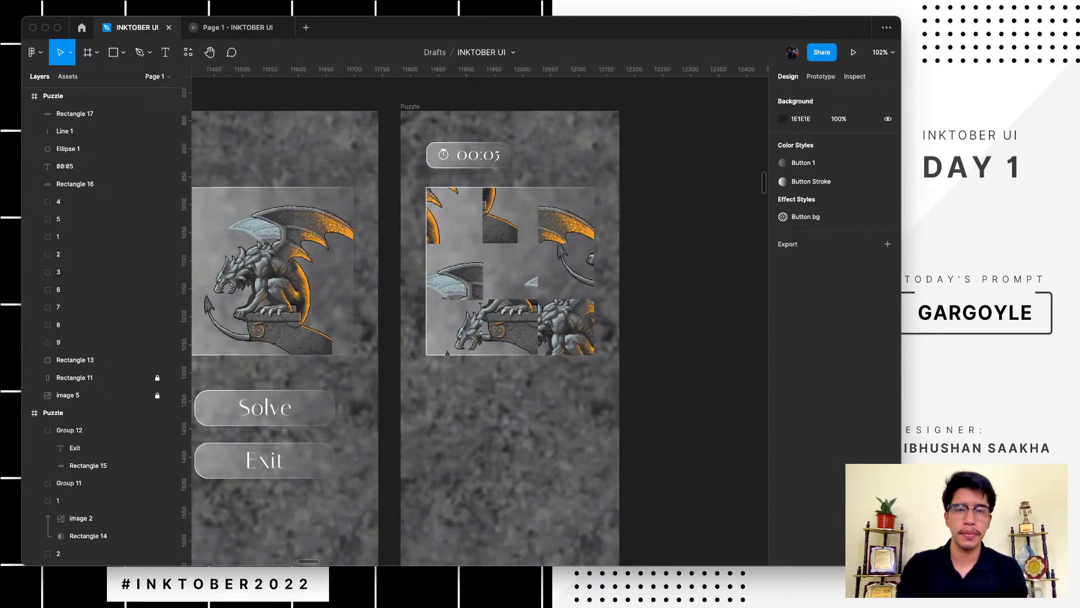
scroll(414, 332, "down", 1)
scroll(414, 332, "right", 1)
scroll(413, 332, "down", 2)
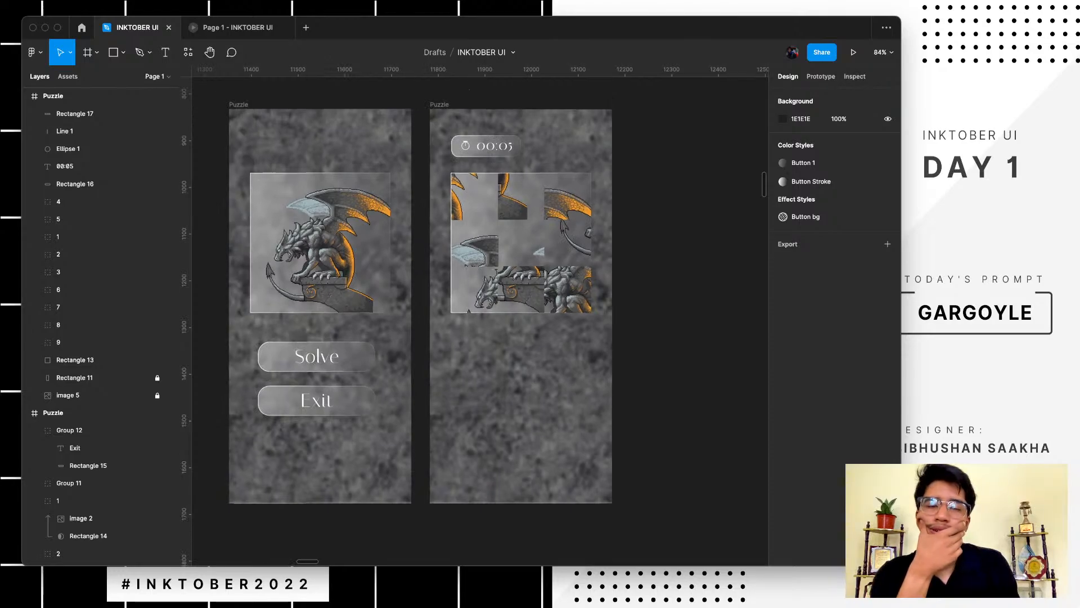
scroll(643, 230, "up", 1)
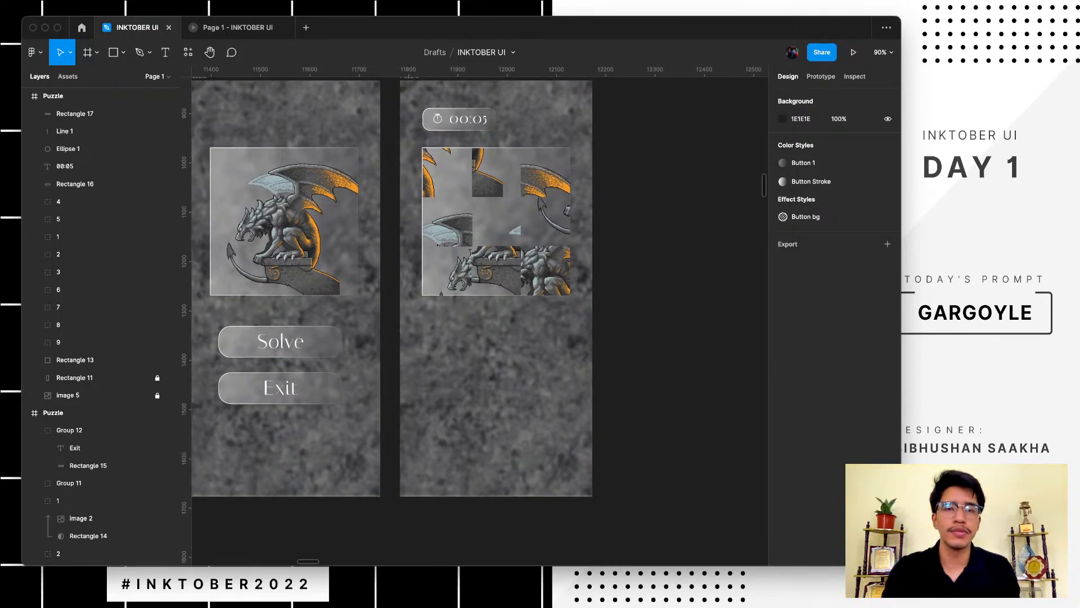
scroll(546, 174, "up", 2)
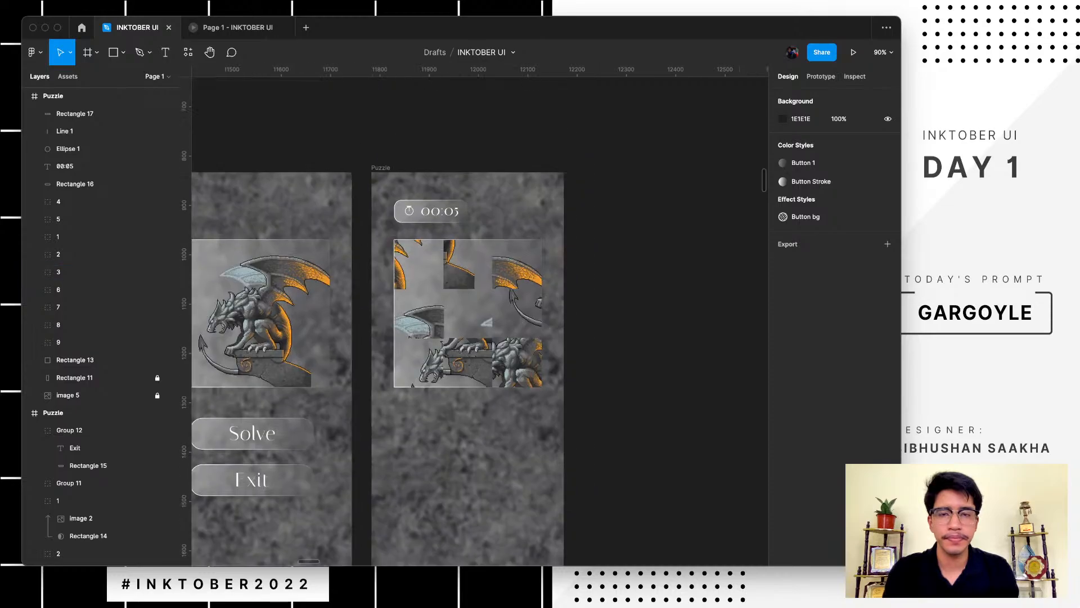
- Duplicate the timer panel's background beside it and narrow the copy to 75 by 46, keeping its outer edge aligned with the puzzle
scroll(495, 186, "up", 5)
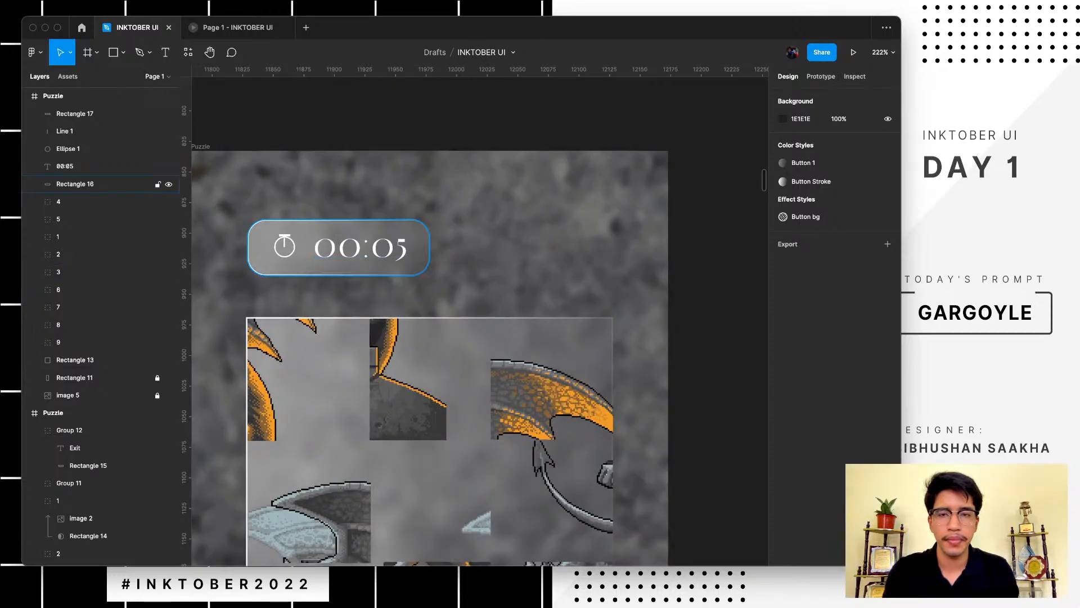
left_click(360, 268)
key("alt")
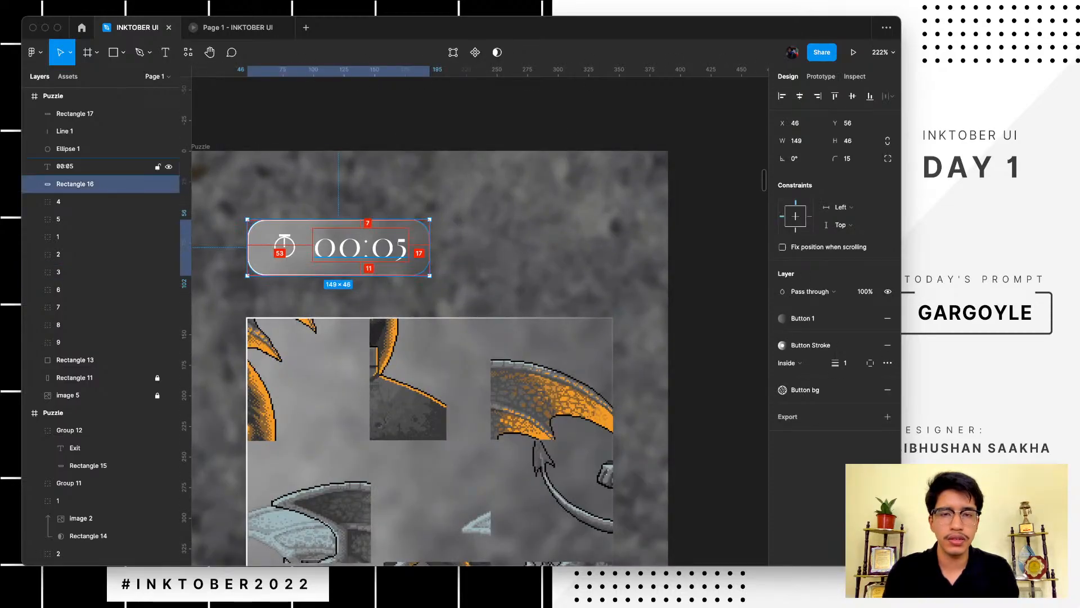
left_click_drag(360, 268, 543, 272)
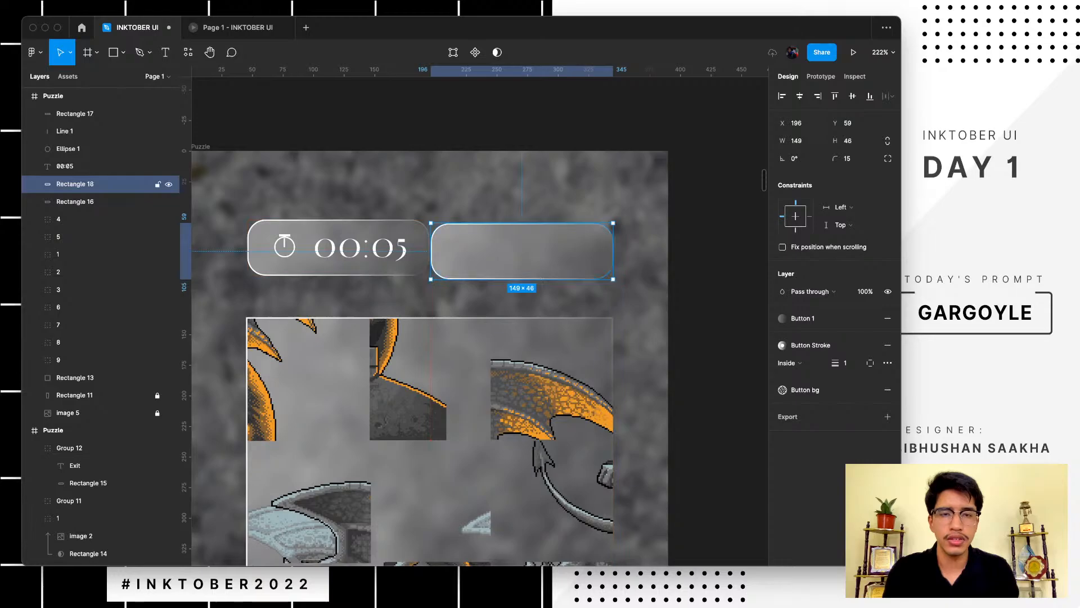
left_click_drag(431, 250, 522, 250)
- Duplicate the 00:05 text onto the narrow panel and change the copy to 25
left_click(360, 247)
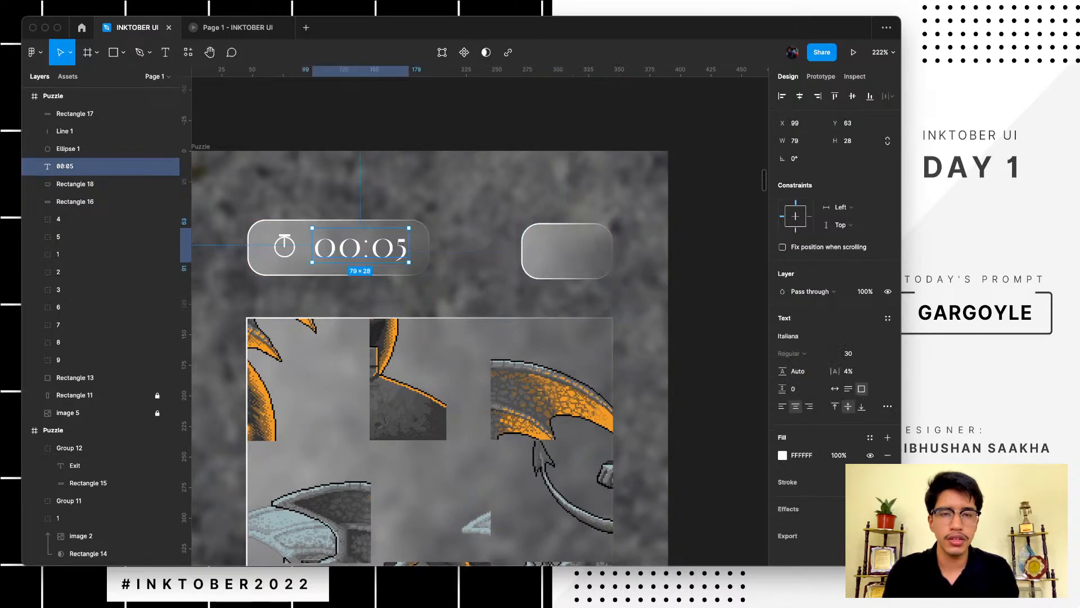
left_click_drag(360, 247, 544, 248)
key("Return")
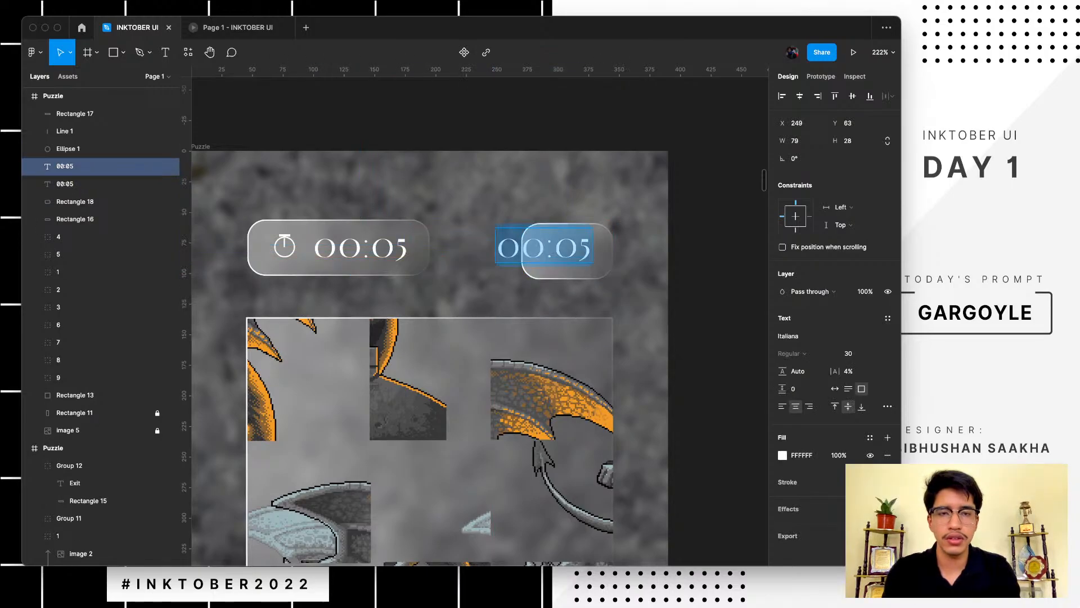
type("3")
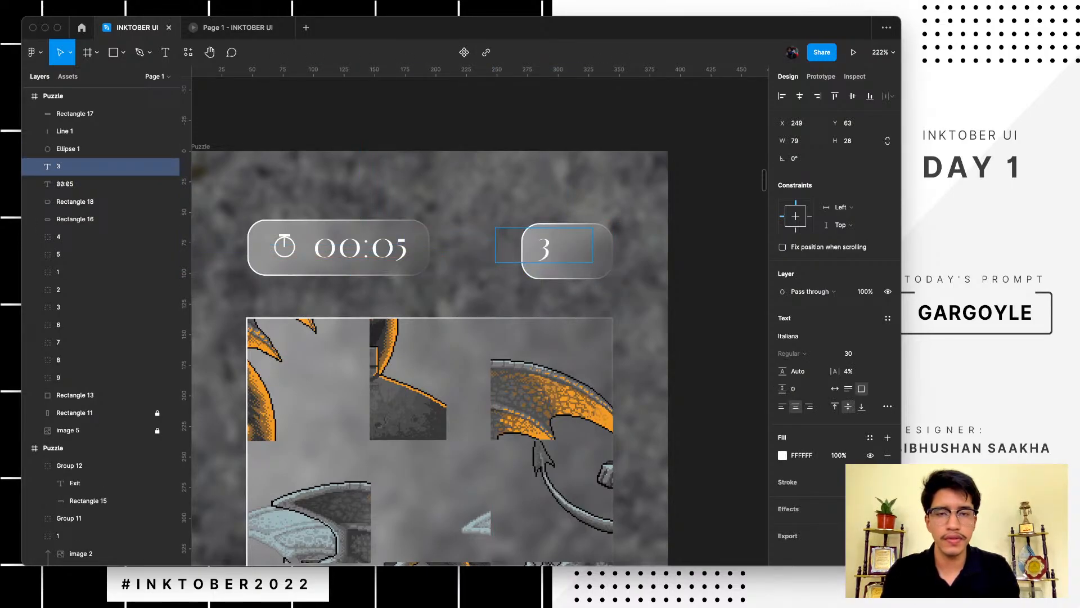
key("BackSpace")
type("25")
key("Escape")
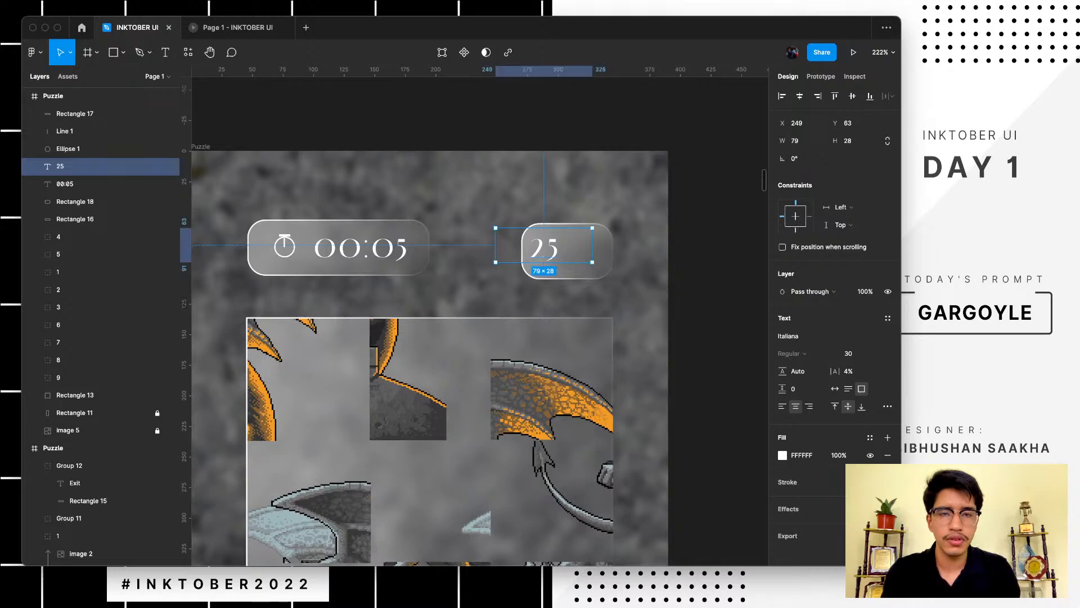
- Shrink the 25 text box to 34 wide, centre it horizontally and vertically within its panel, and deselect both
left_click_drag(544, 247, 576, 244)
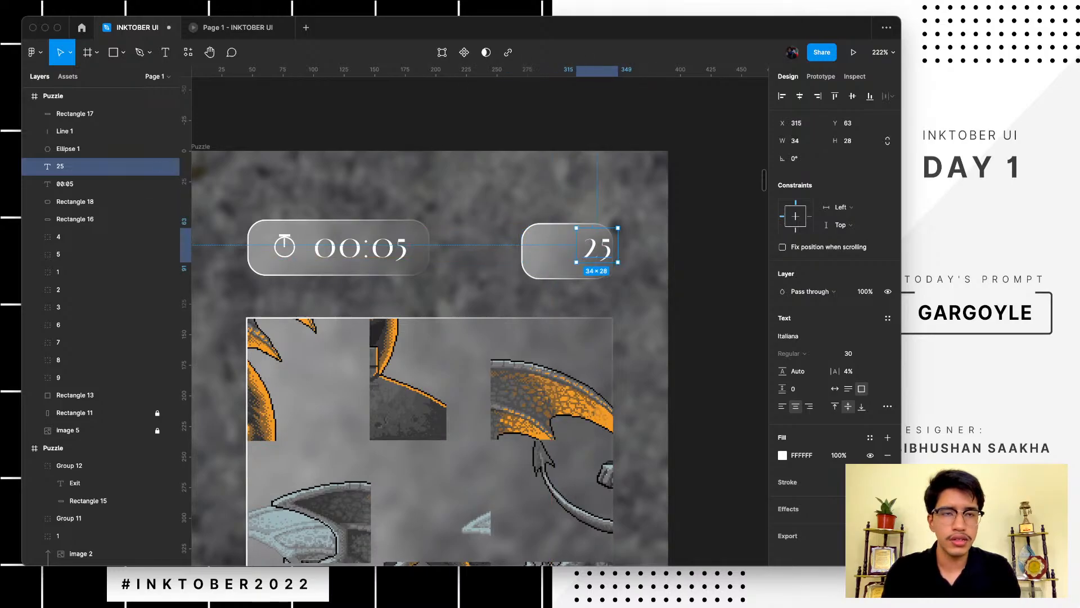
left_click(537, 264, "shift")
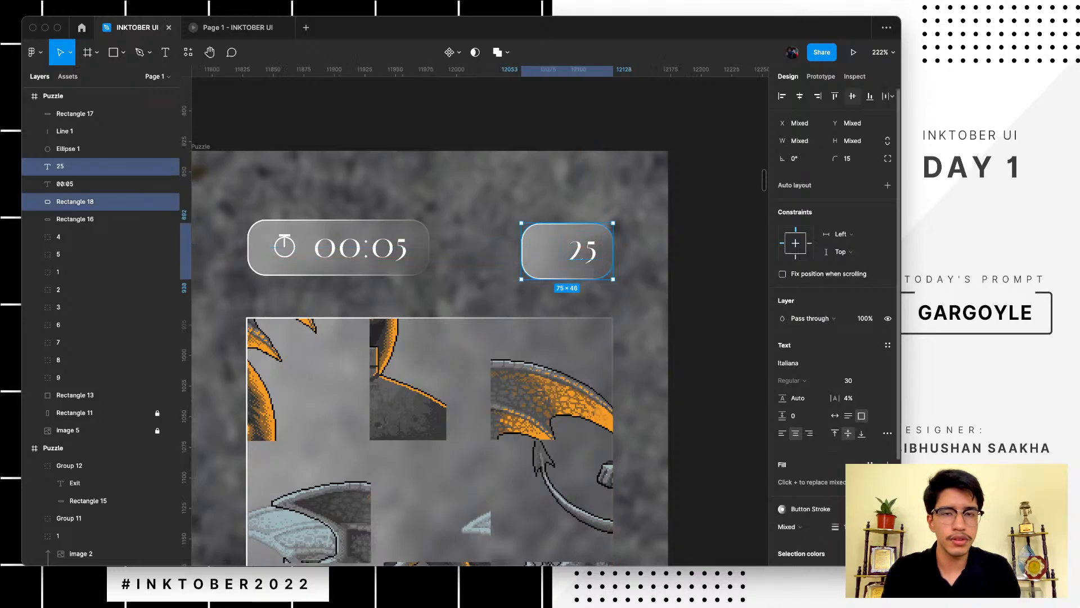
left_click(800, 95)
left_click(853, 96)
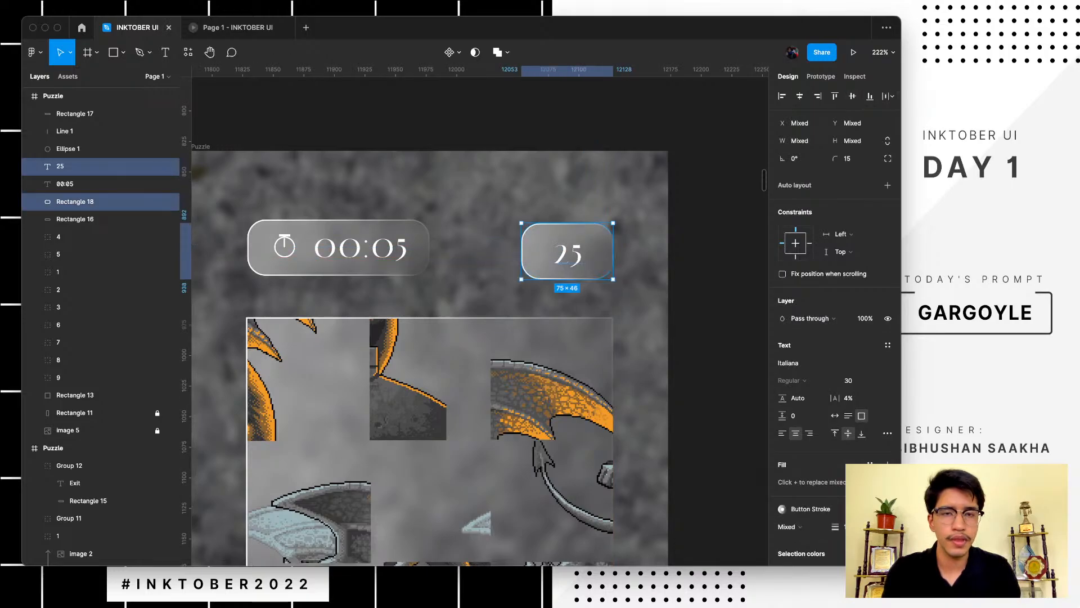
left_click(718, 250)
scroll(718, 249, "down", 2)
scroll(718, 250, "down", 3)
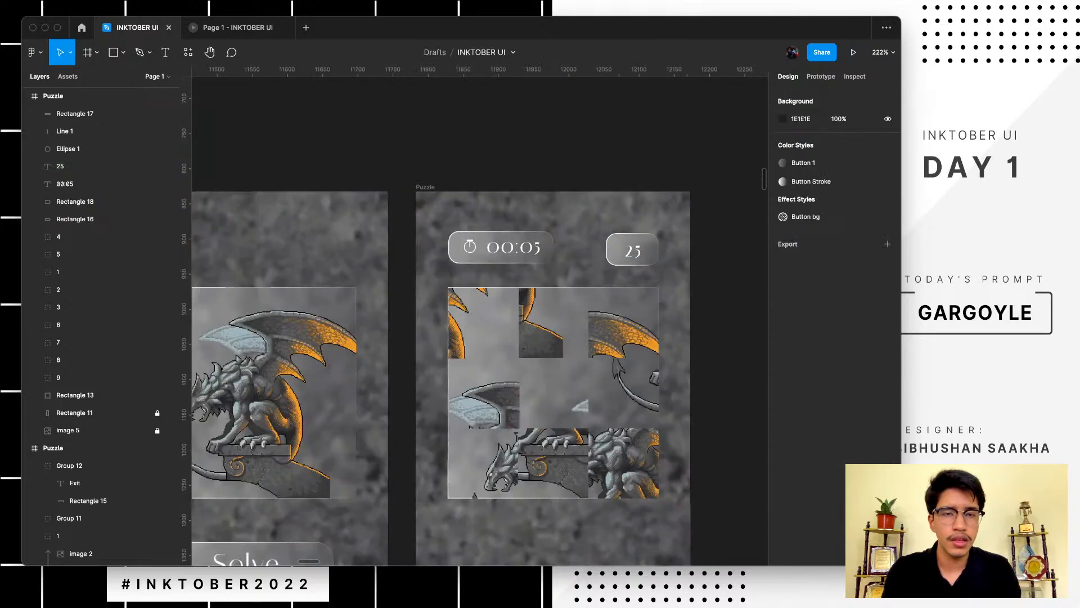
- Nudge the 25 counter up slightly to line it up with the timer panel, and deselect it
left_click(633, 249)
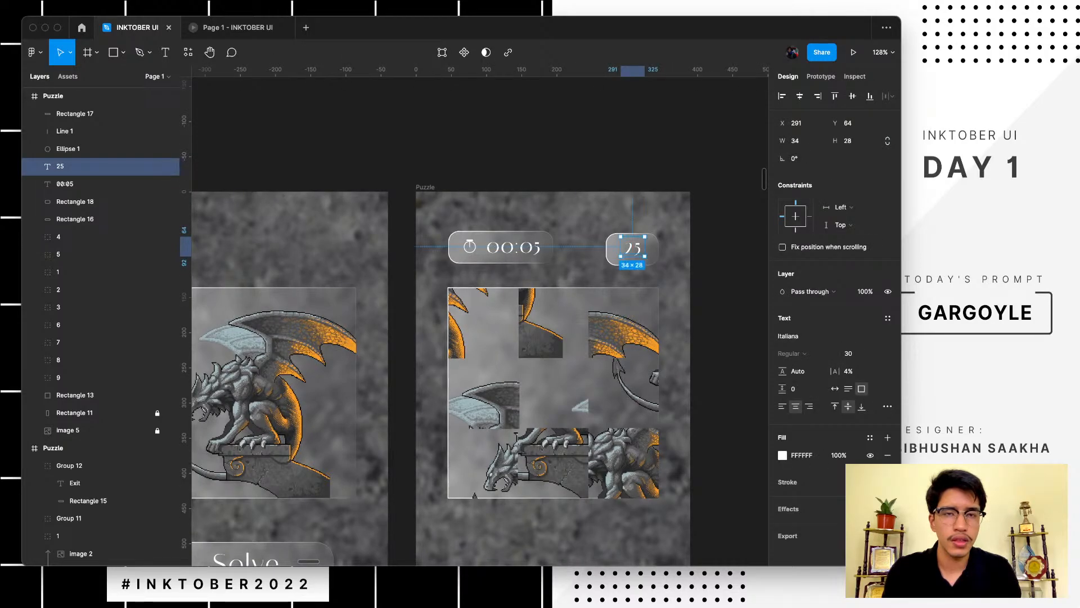
key("Escape")
scroll(480, 321, "down", 3)
scroll(700, 283, "down", 3)
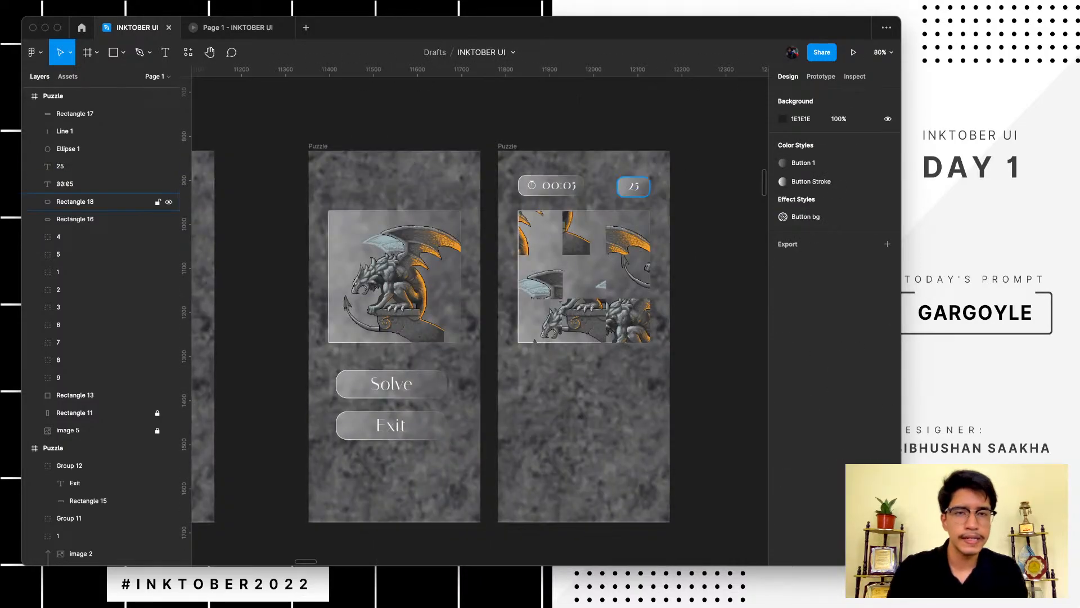
left_click(634, 186)
key("Up")
key("Escape")
- Examine the layout of the timer and counter panels on the shuffled Puzzle frame beside the original Puzzle frame
scroll(472, 326, "down", 2)
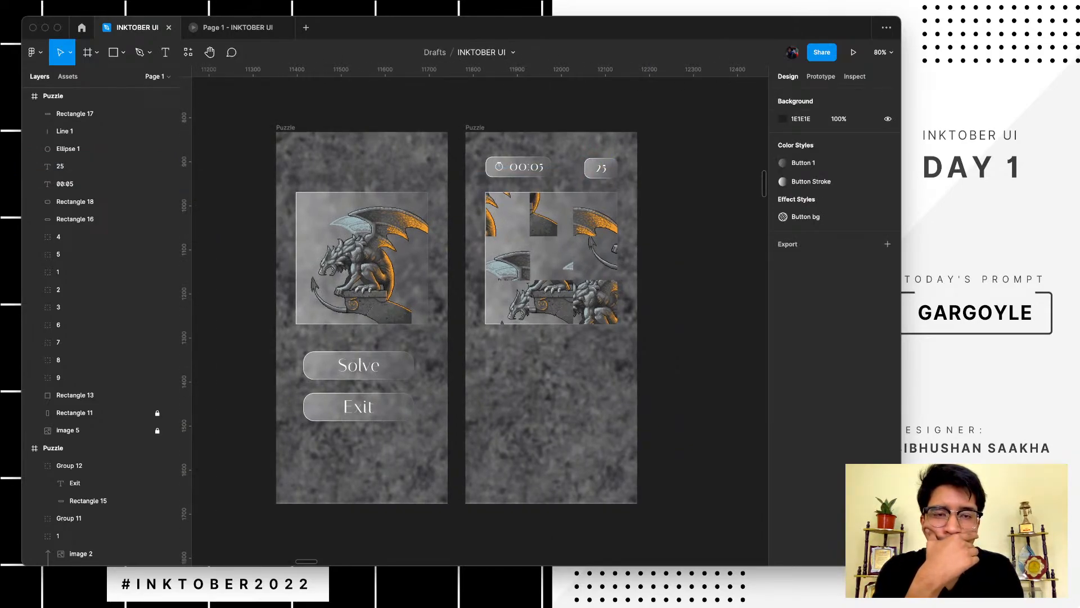
scroll(473, 320, "down", 2)
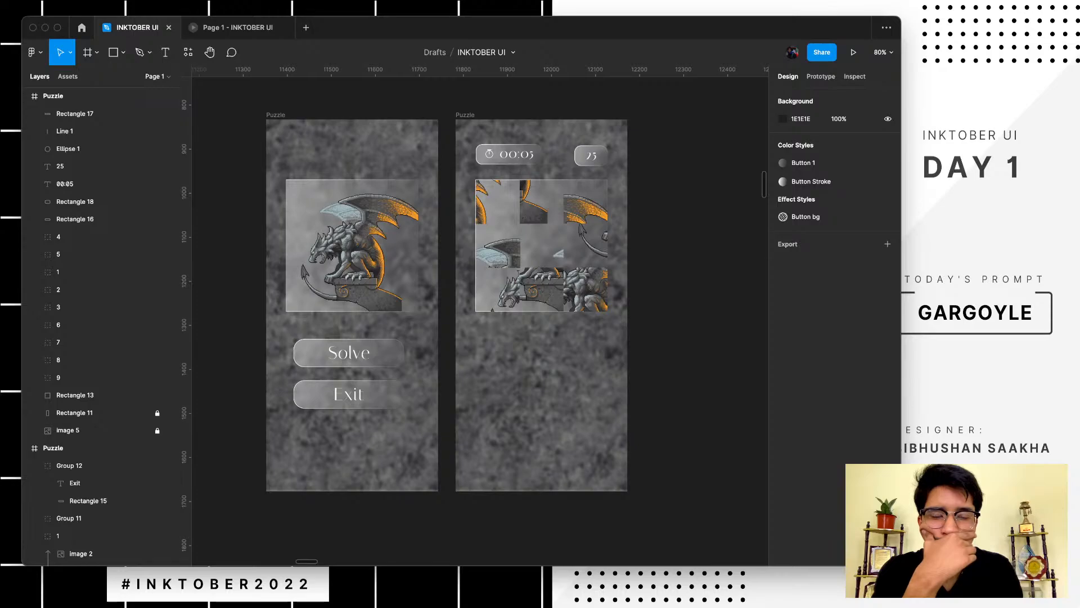
scroll(472, 321, "down", 1)
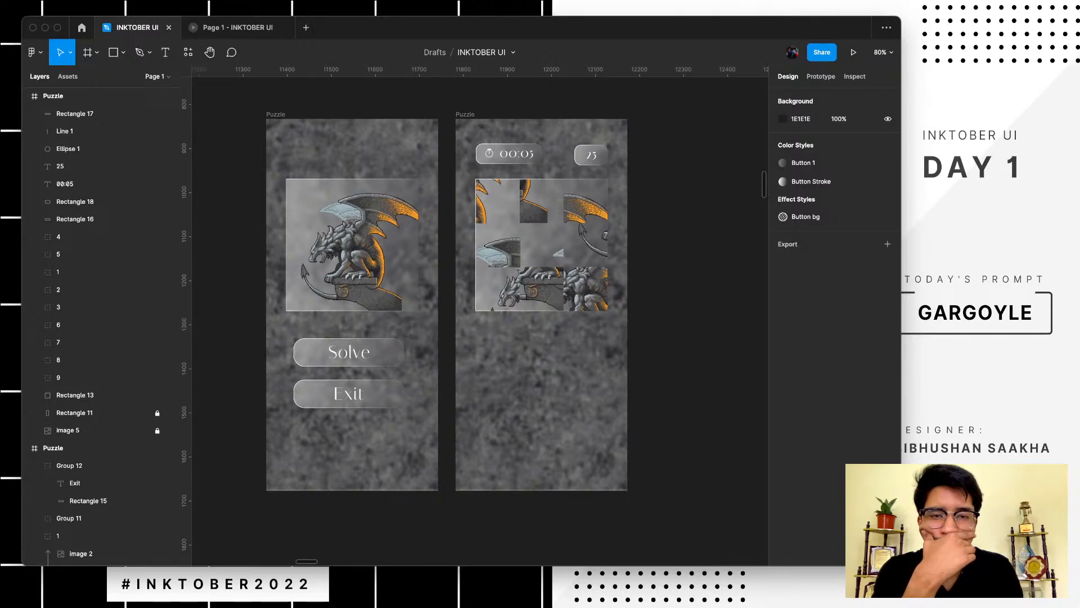
scroll(473, 321, "down", 3)
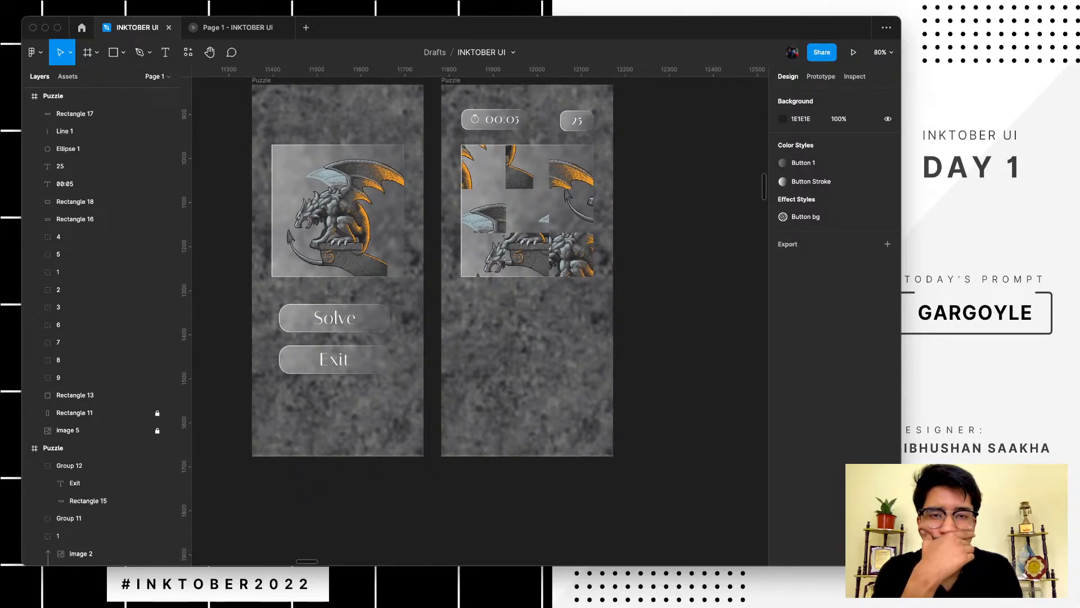
scroll(687, 227, "down", 2)
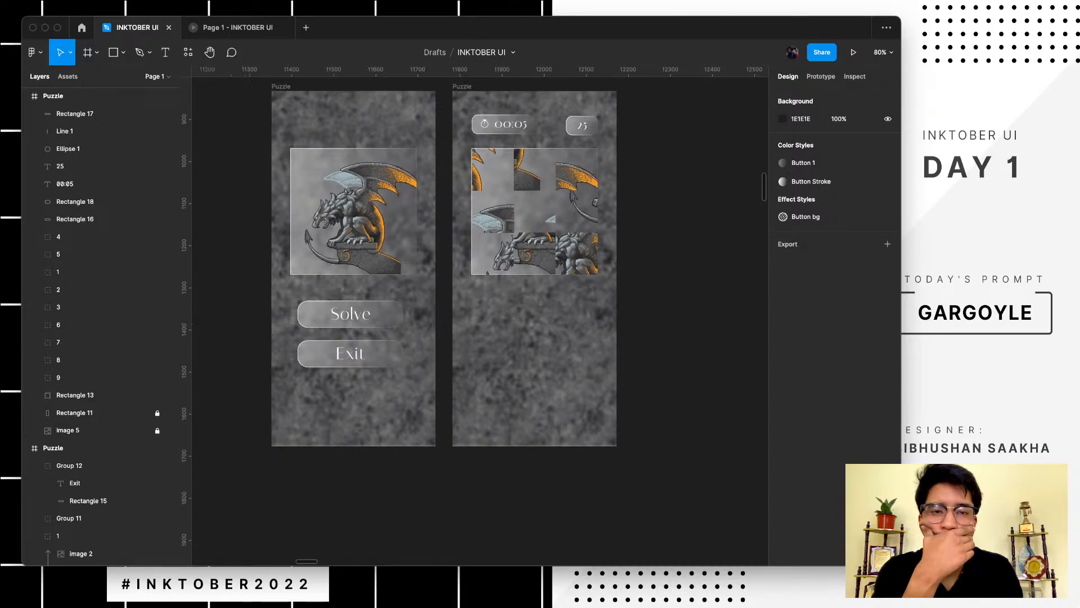
scroll(687, 228, "up", 2)
scroll(692, 228, "down", 2)
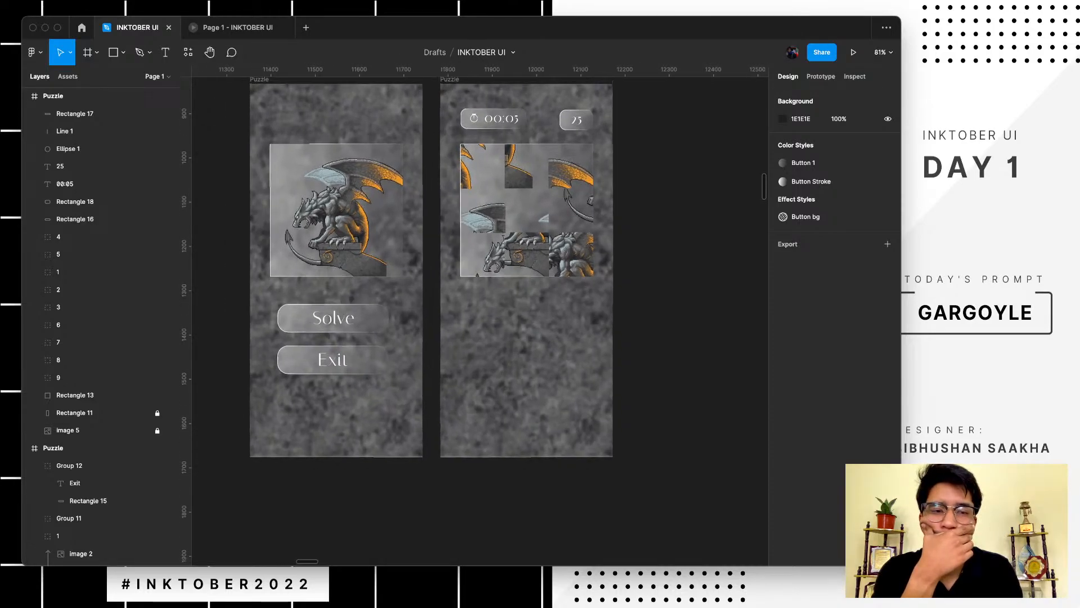
scroll(692, 227, "up", 1)
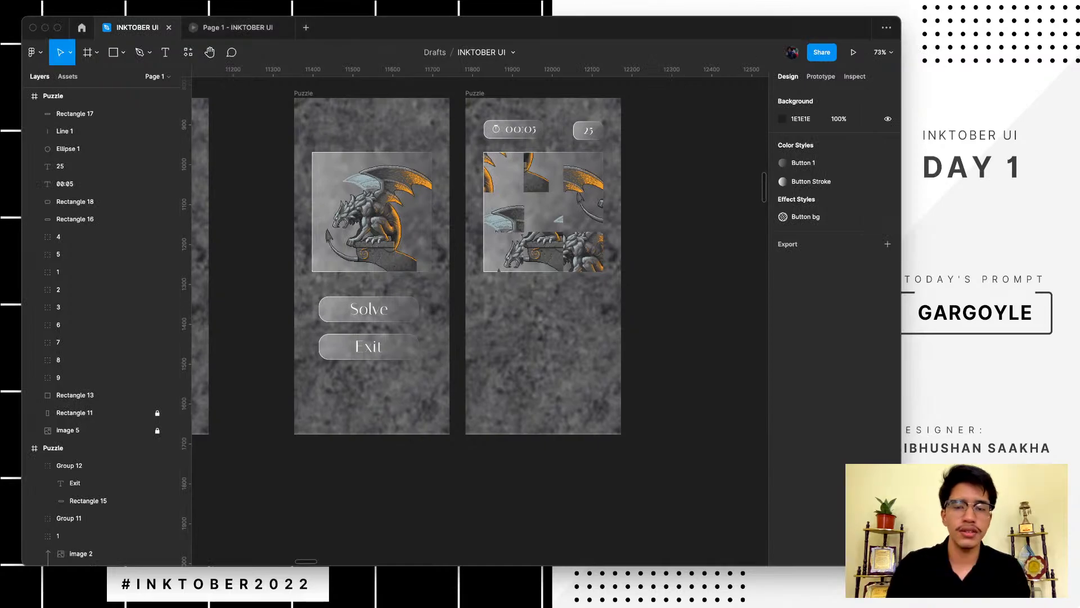
- Draw a text box about 63 by 218 in the empty area below the shuffled puzzle
scroll(365, 344, "up", 10)
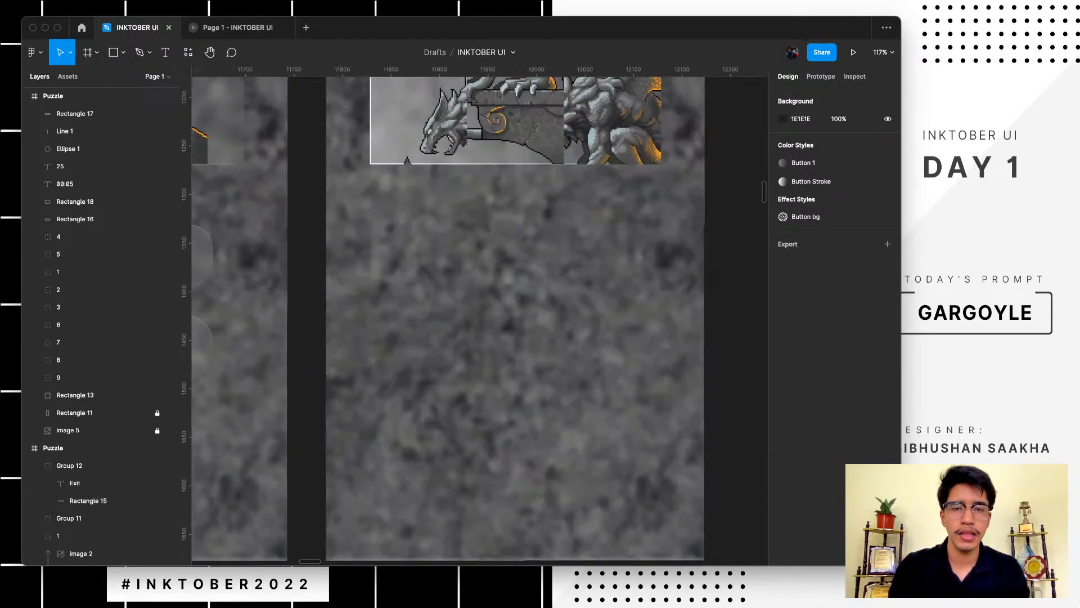
scroll(508, 290, "up", 1)
scroll(509, 290, "right", 1)
scroll(509, 291, "down", 3)
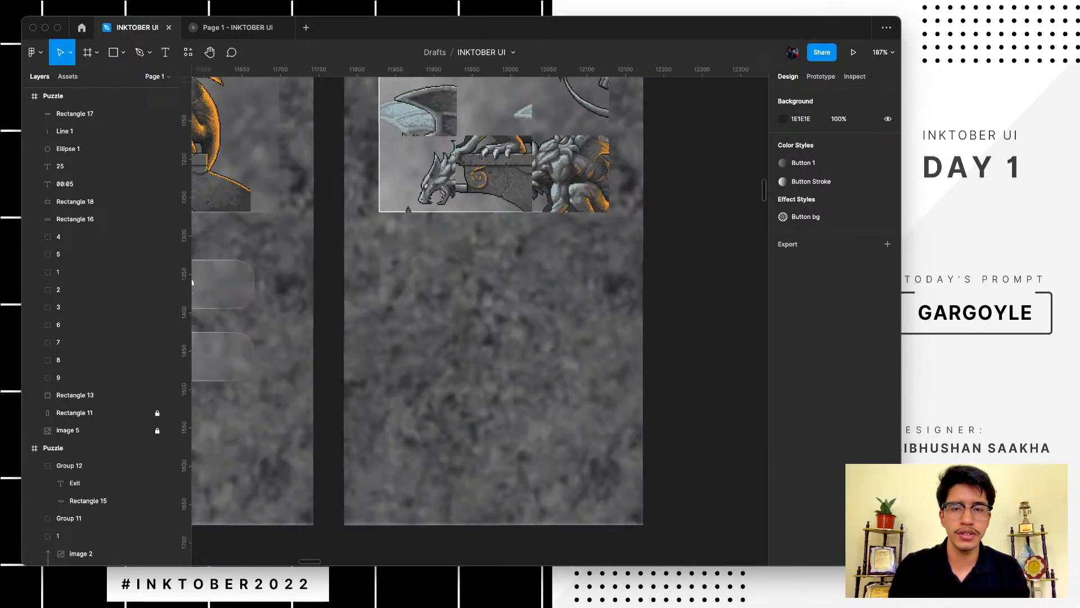
scroll(487, 289, "up", 1)
scroll(487, 290, "right", 1)
scroll(487, 289, "down", 4)
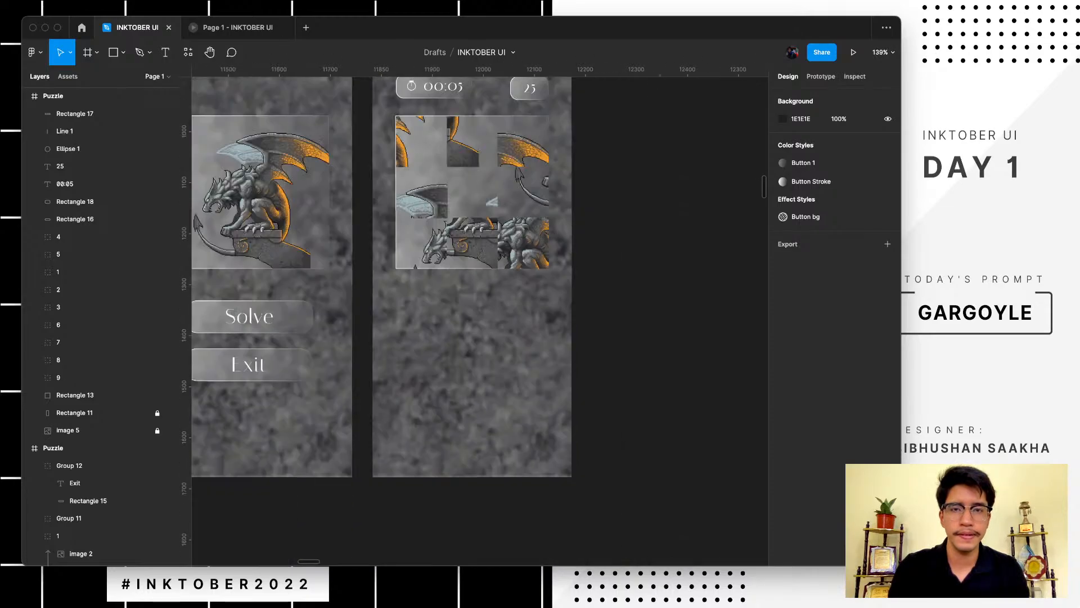
scroll(487, 289, "up", 5)
key("t")
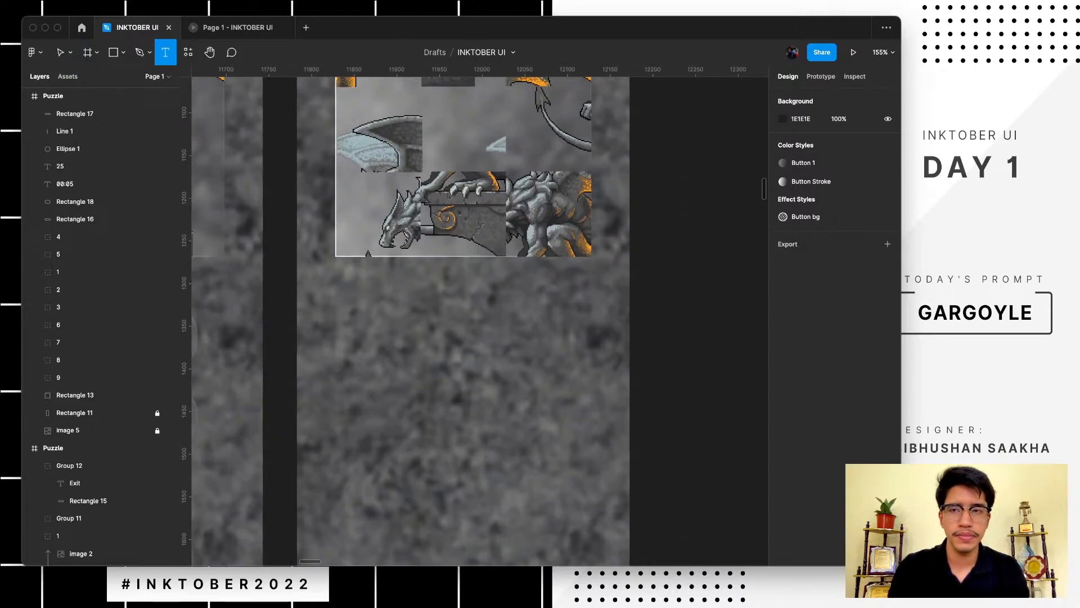
left_click_drag(419, 314, 474, 500)
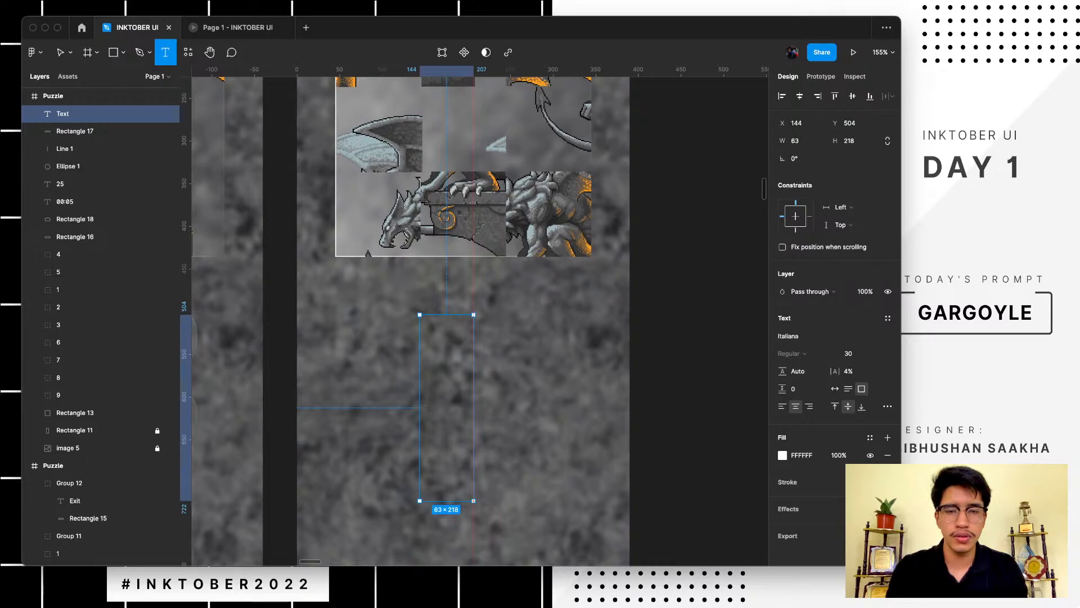
- Abandon the empty text box and draw a vertical rectangle about 84 × 225 below the scrambled puzzle image
key("Escape")
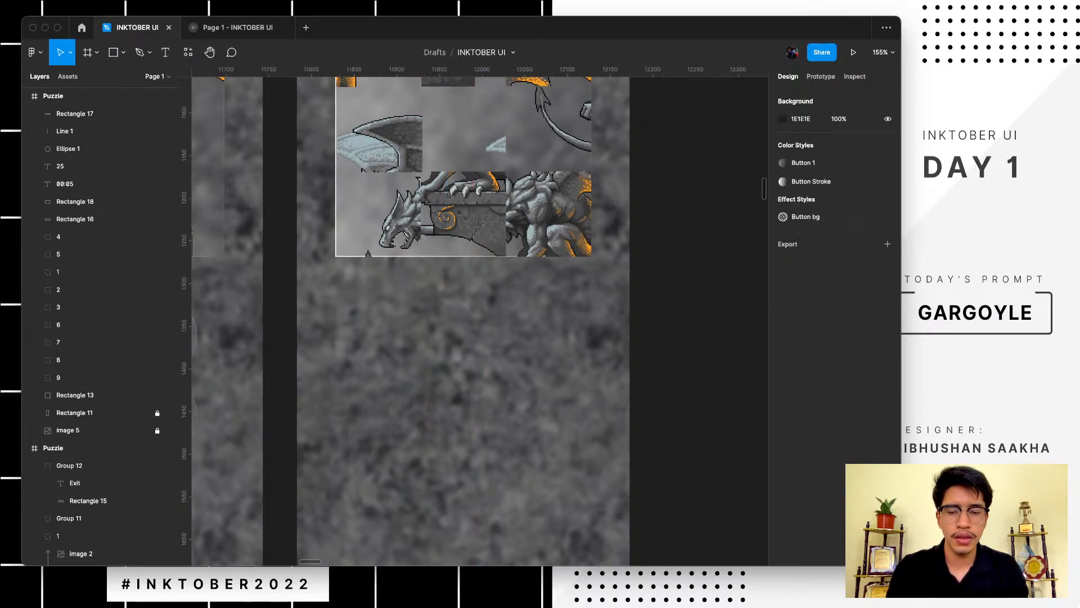
key("r")
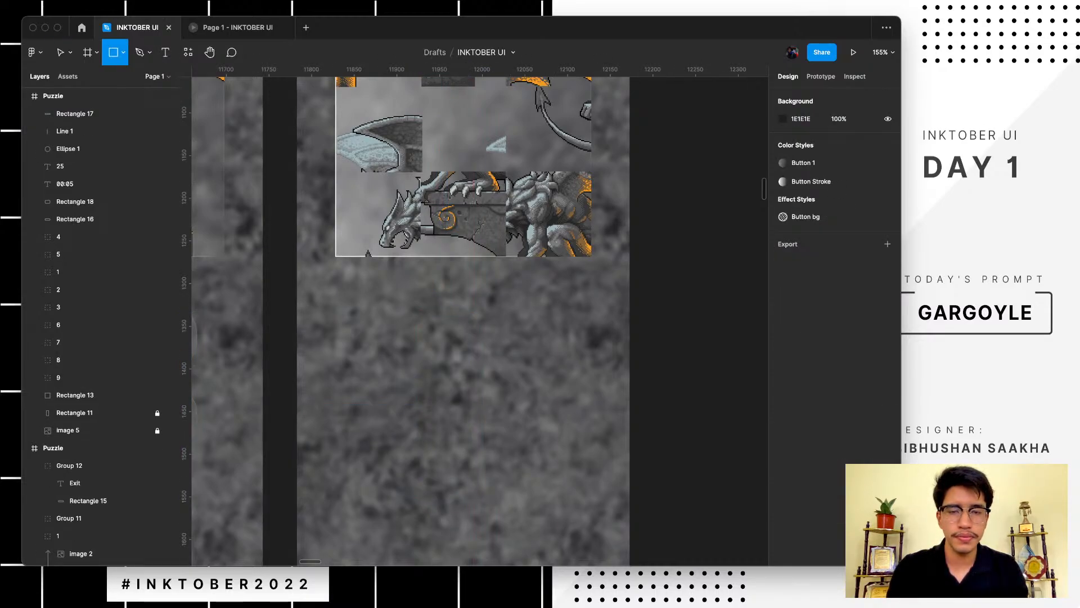
left_click_drag(417, 330, 488, 522)
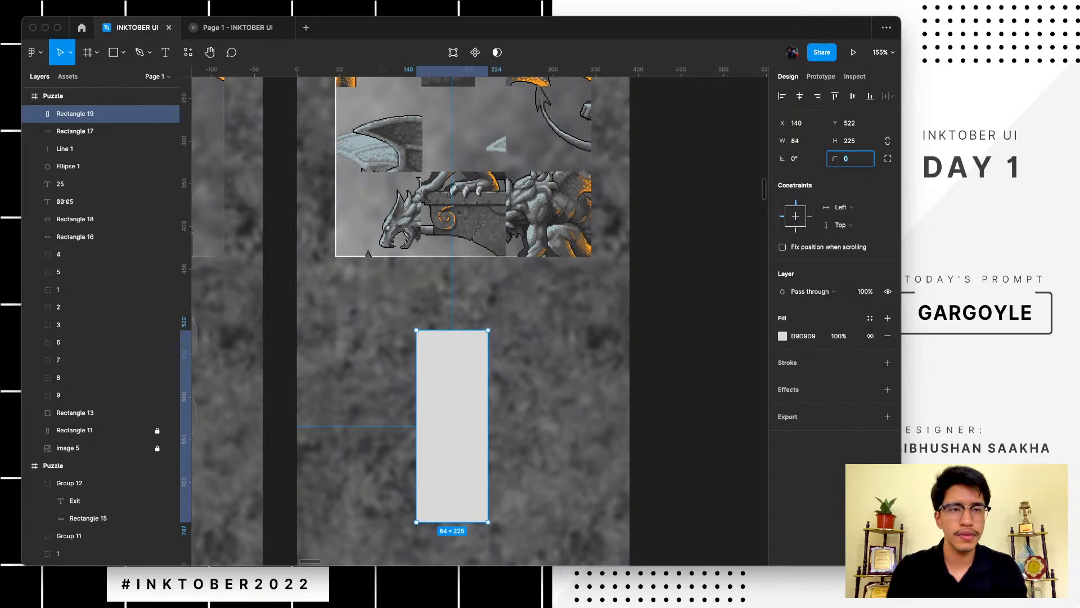
- Try corner radii of 25 and 50 on the vertical rectangle
type("25")
key("Return")
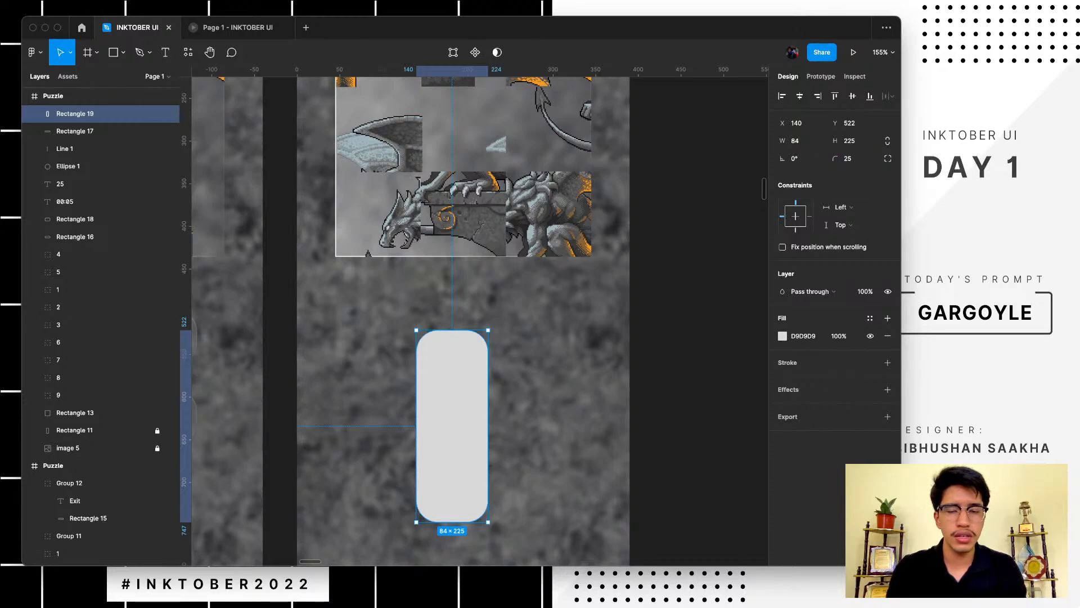
left_click(849, 159)
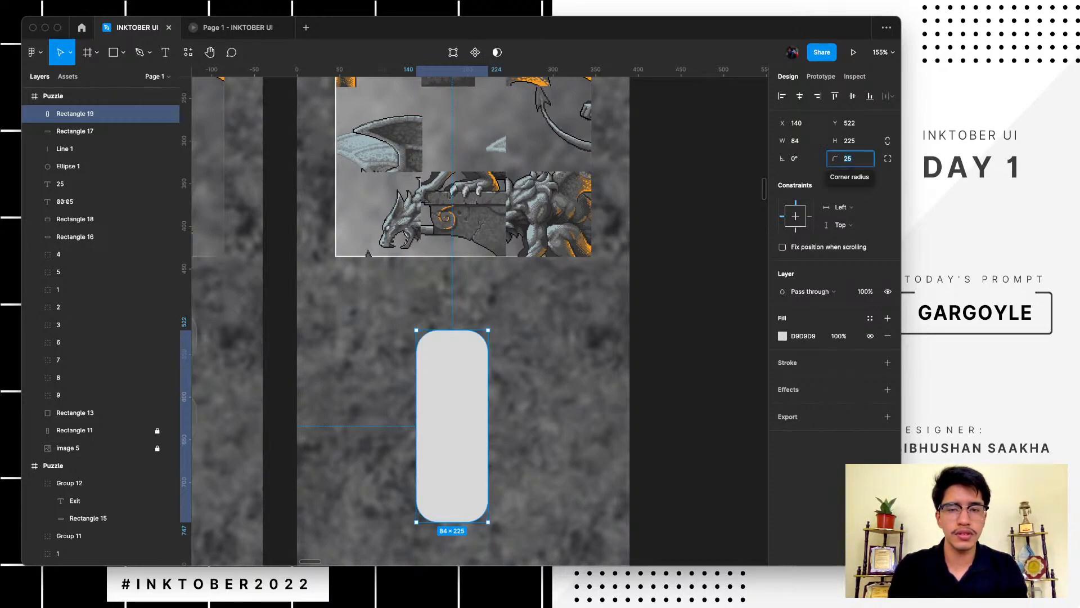
type("50")
key("Return")
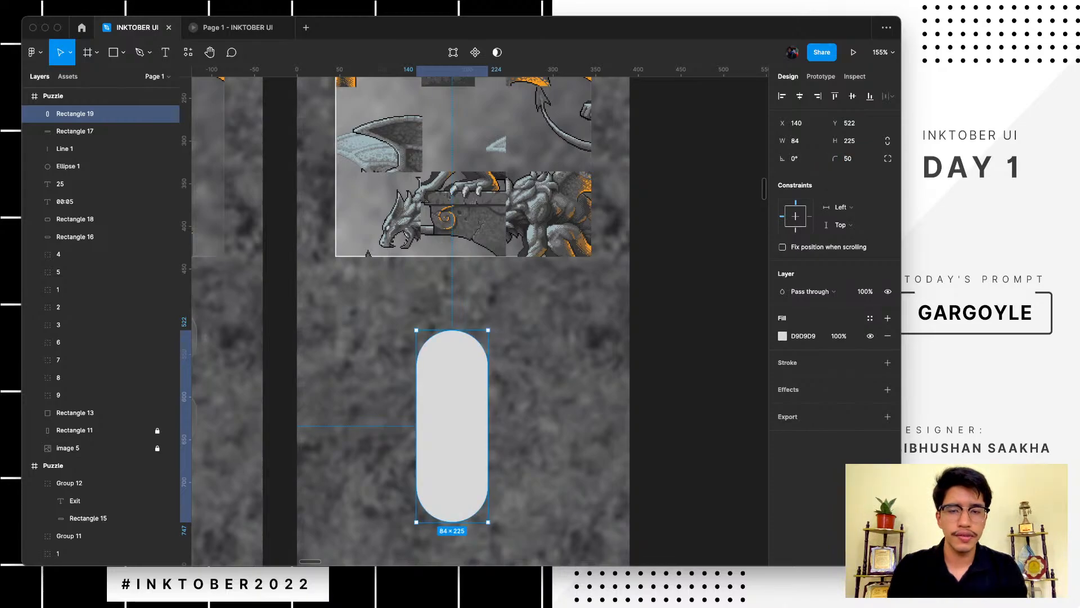
- Lengthen the rounded rectangle downward to a height of about 253
left_click(522, 490)
scroll(522, 491, "down", 4)
left_click(475, 450)
scroll(475, 450, "down", 1)
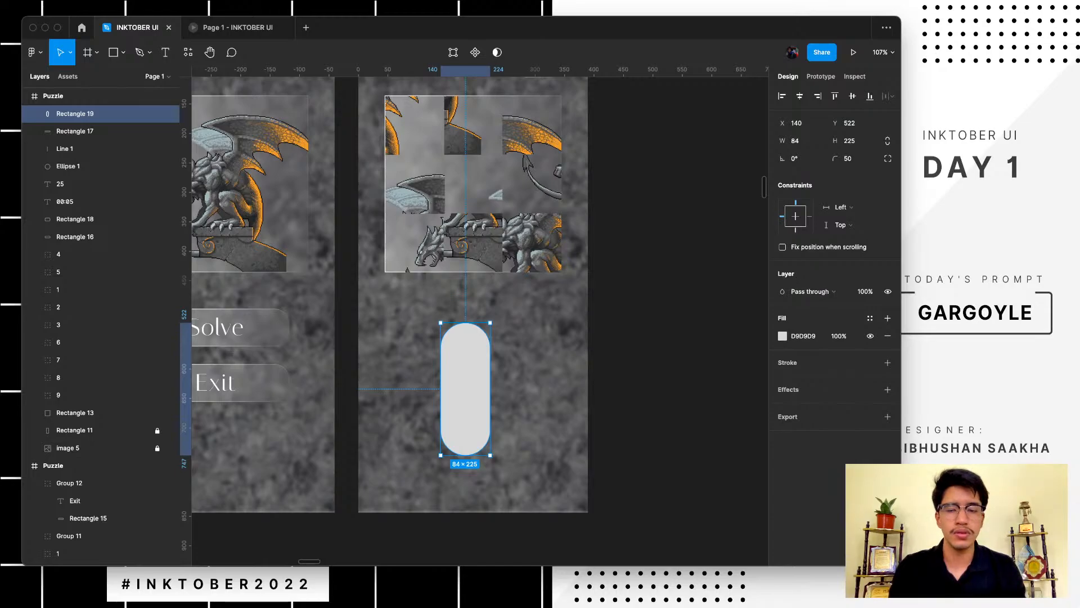
left_click_drag(465, 455, 465, 472)
- Set the rectangle's corner radius to 40 after trying 33
left_click(848, 159)
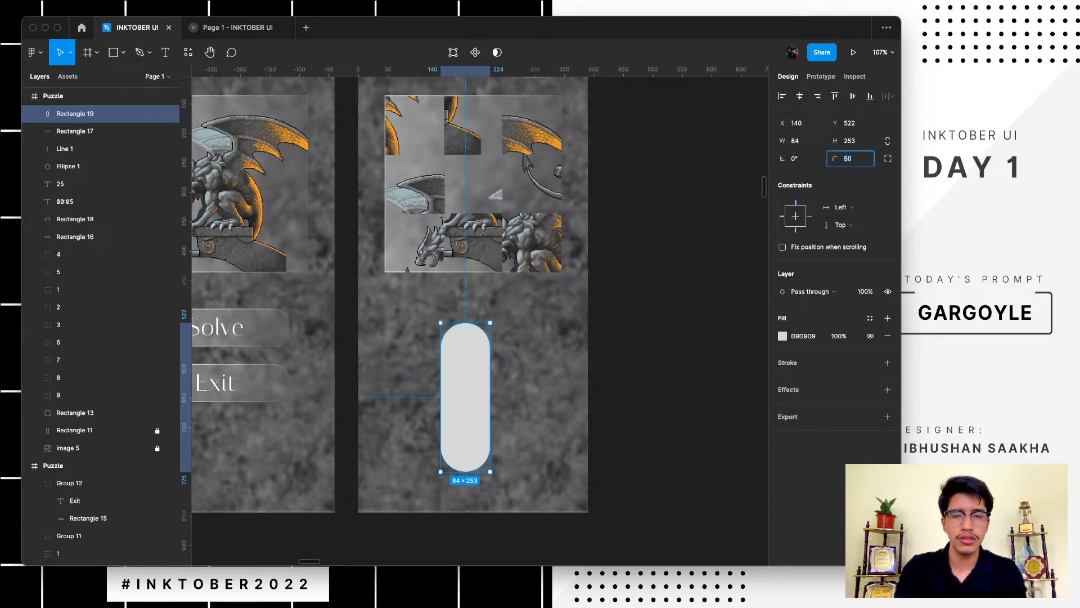
type("33")
key("Return")
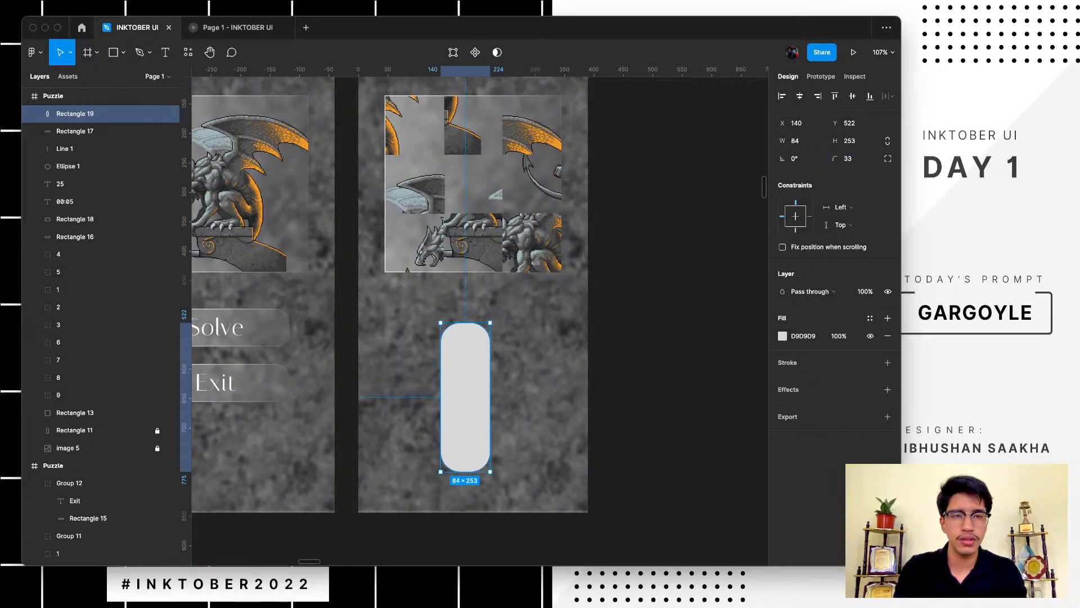
left_click(848, 159)
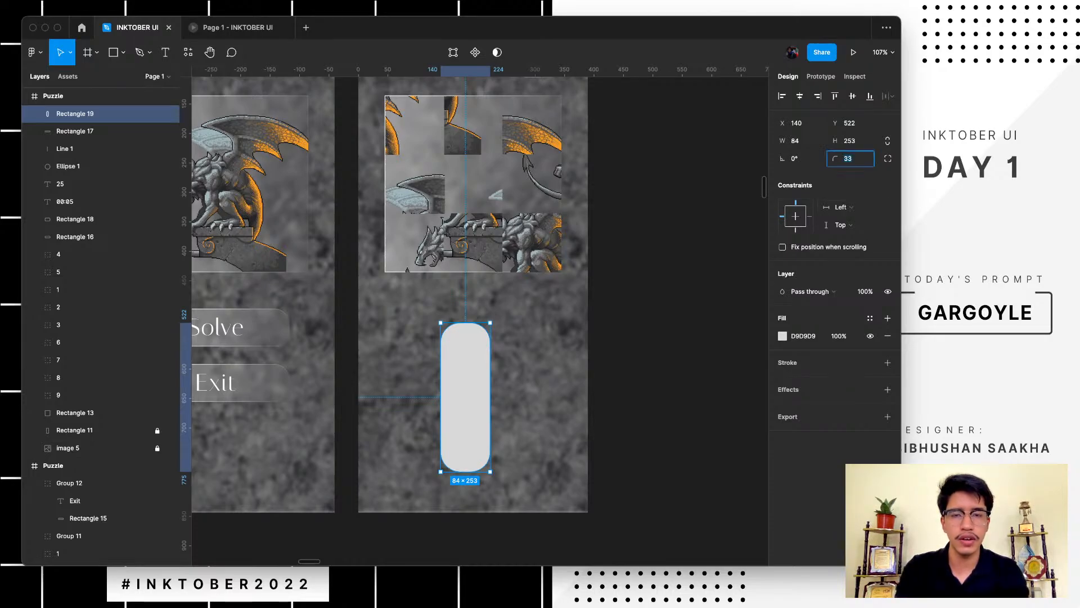
key("Escape")
key("Escape")
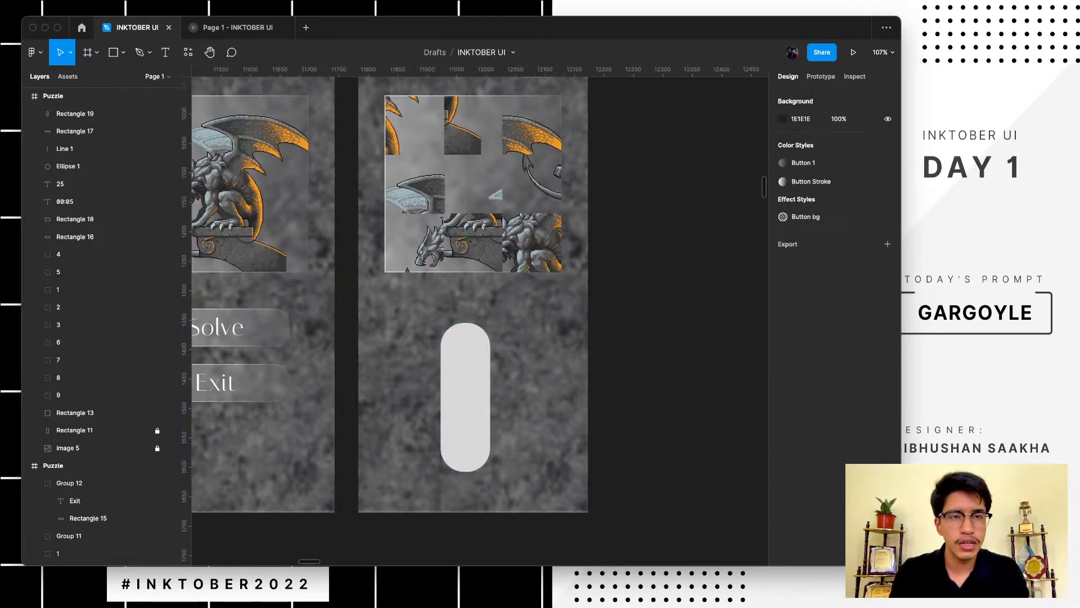
- Move the rounded rectangle up slightly to Y 517 and center it horizontally in the frame
left_click_drag(465, 398, 477, 394)
key("alt+h")
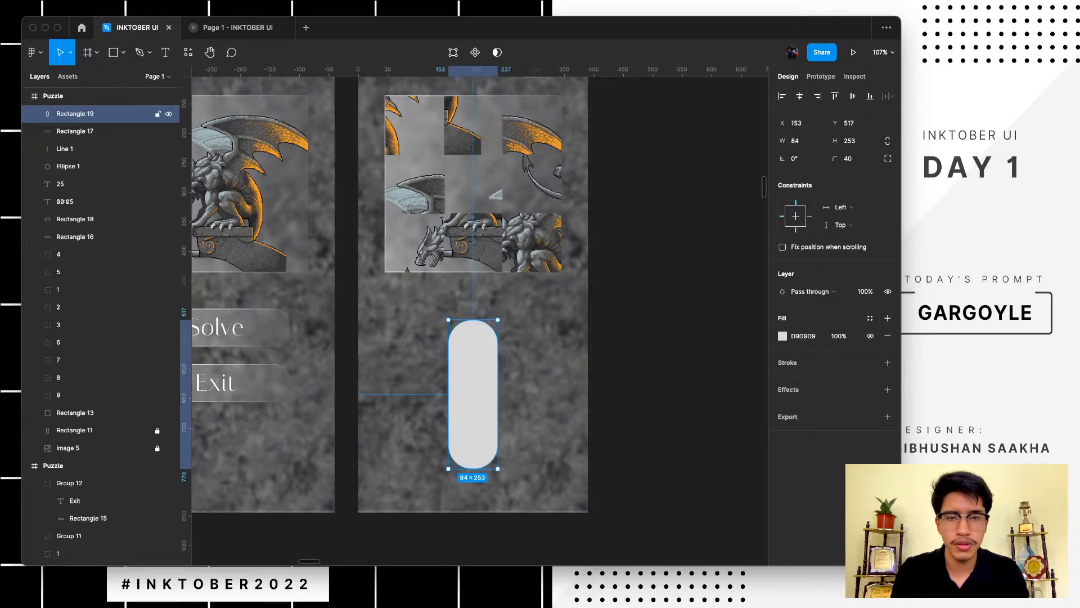
key("alt")
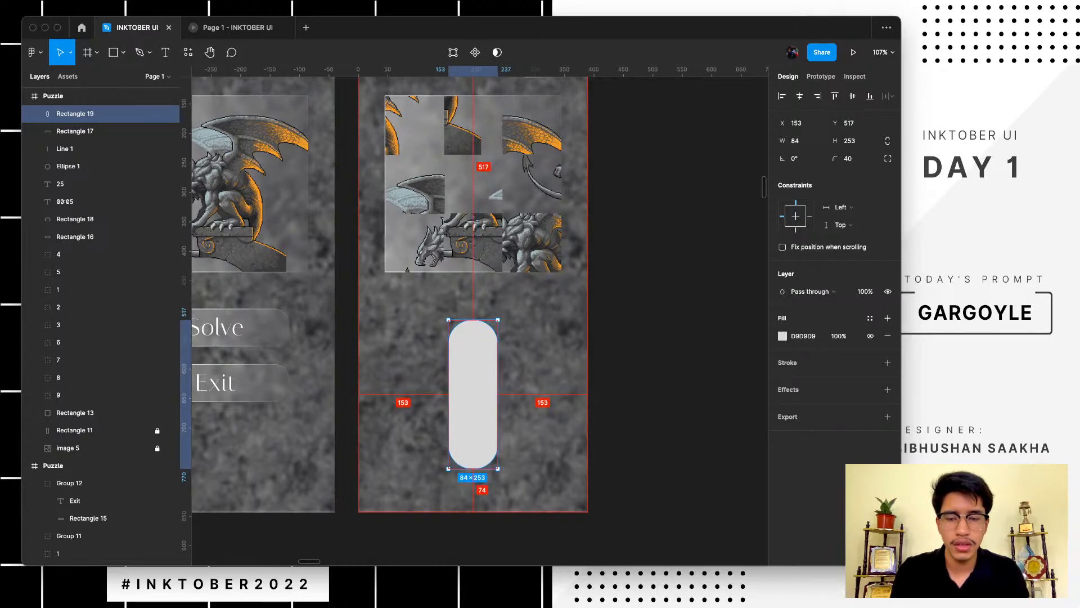
- Duplicate the rounded rectangle in place and rotate the copy to -90° so the two form a cross
left_click_drag(501, 316, 551, 367)
key("super+z")
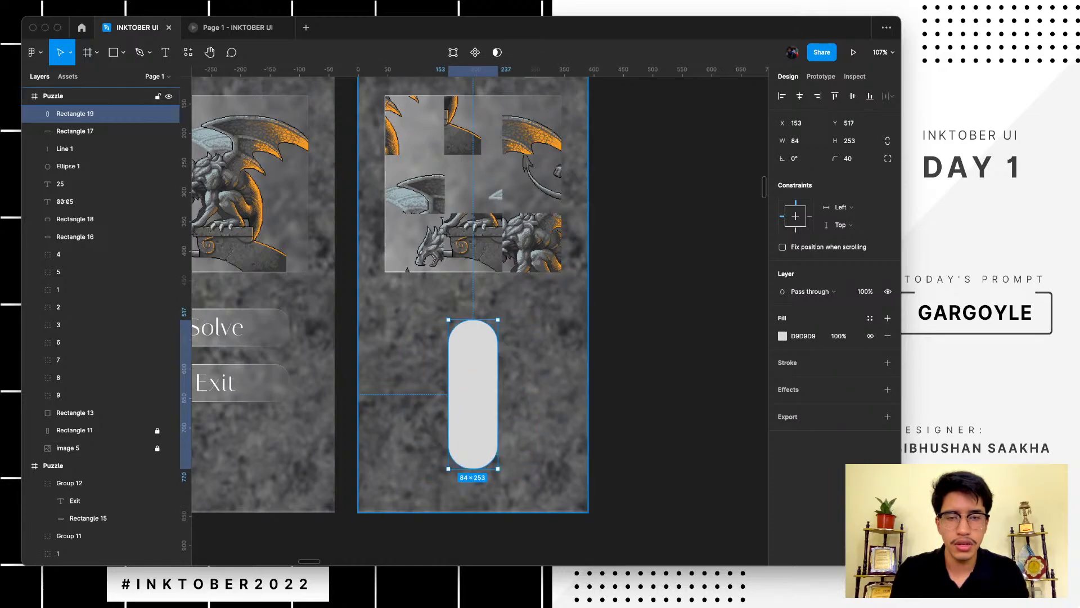
key("super+d")
left_click_drag(501, 316, 550, 423)
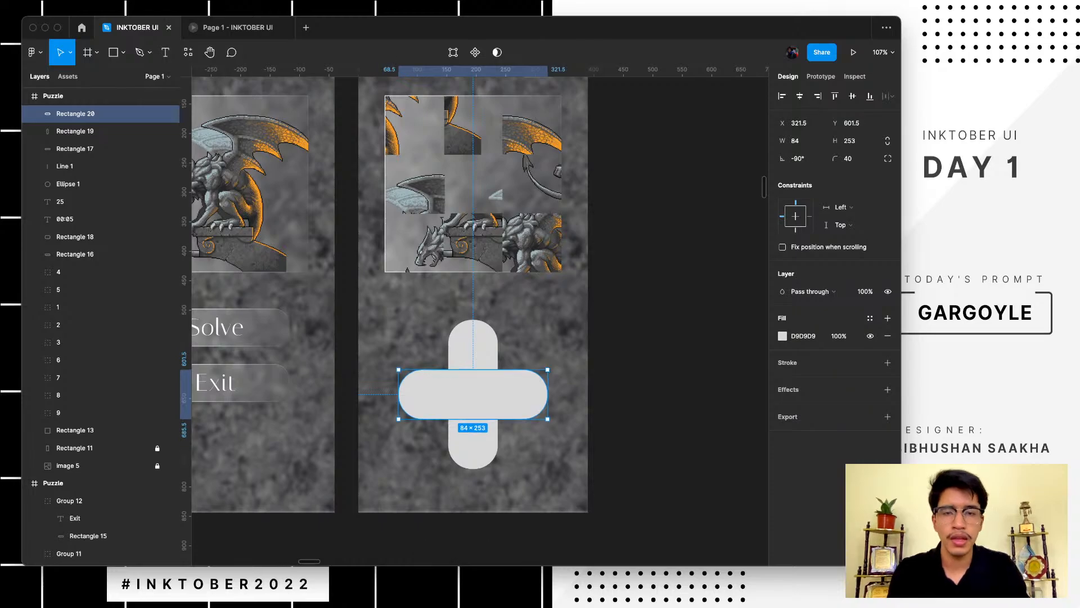
key("Escape")
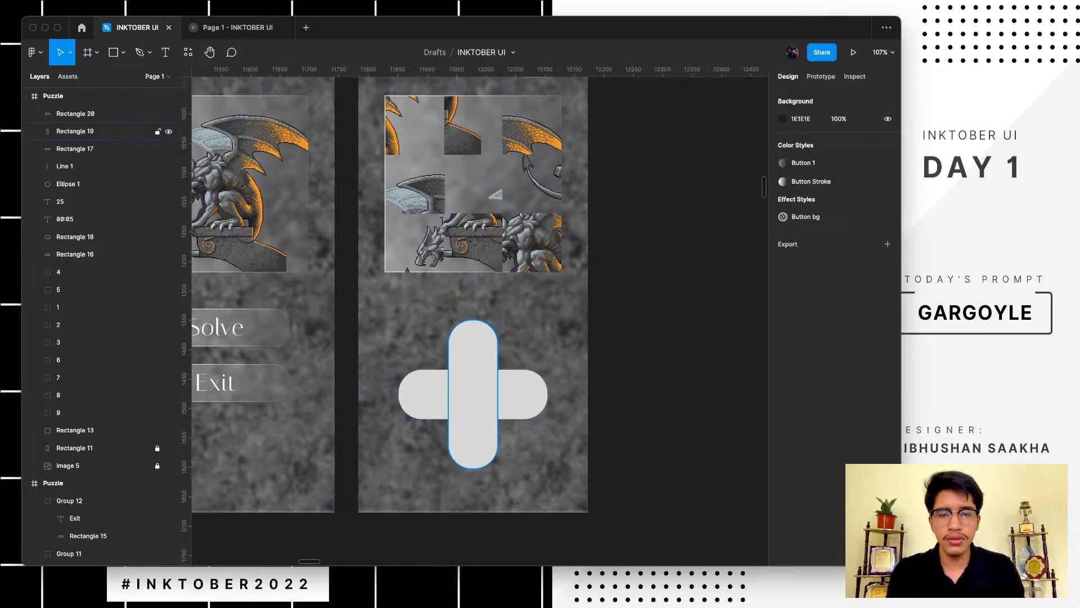
- Combine the two crossed rounded rectangles into one shape with a Union boolean operation
scroll(494, 366, "up", 5)
scroll(476, 348, "down", 2)
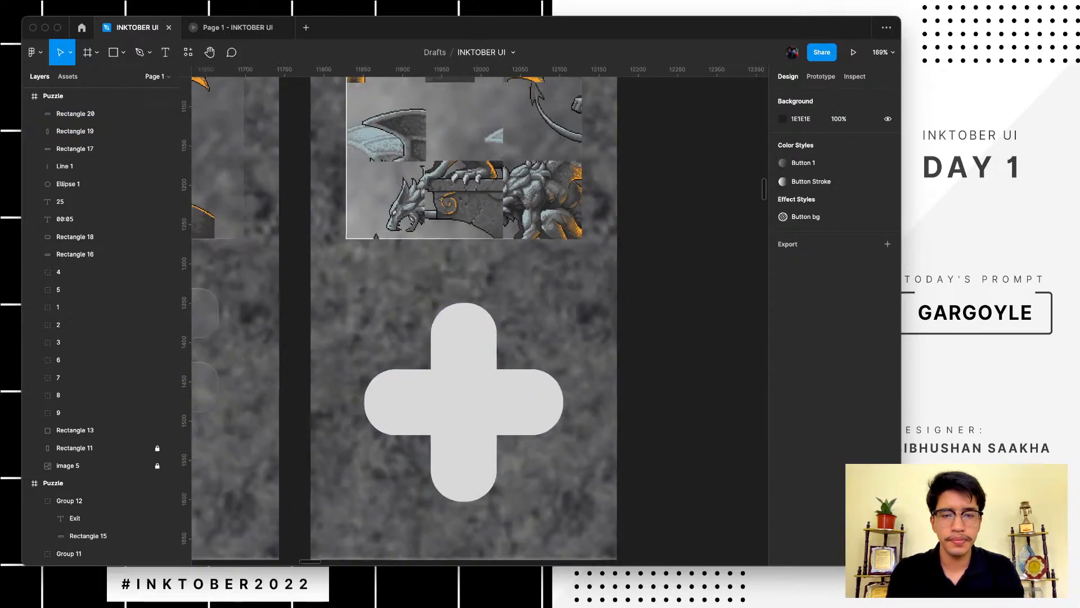
scroll(476, 348, "up", 2)
left_click(476, 347)
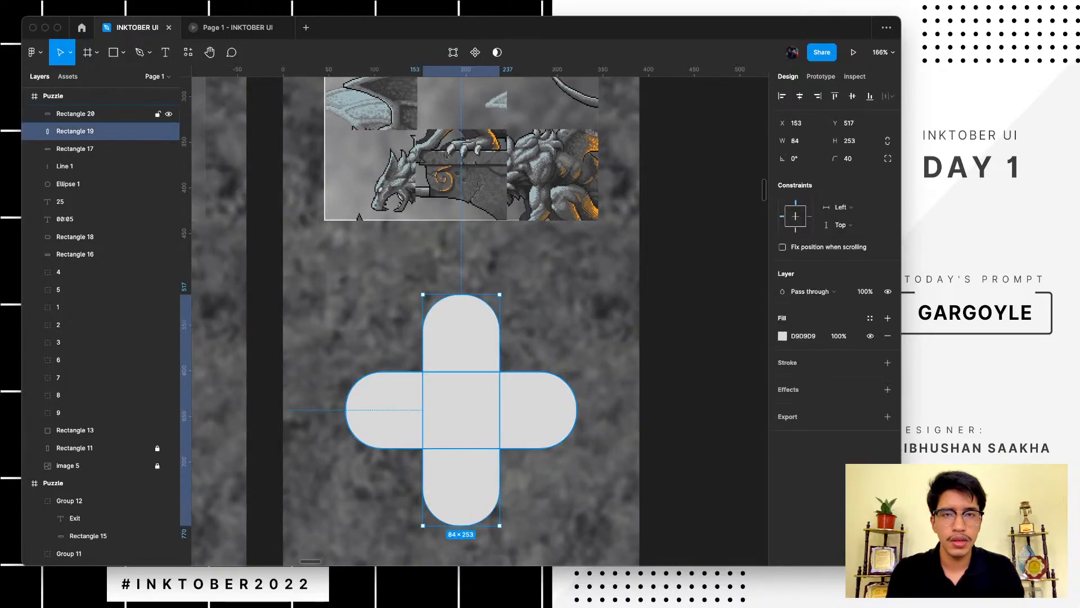
left_click(467, 408, "shift")
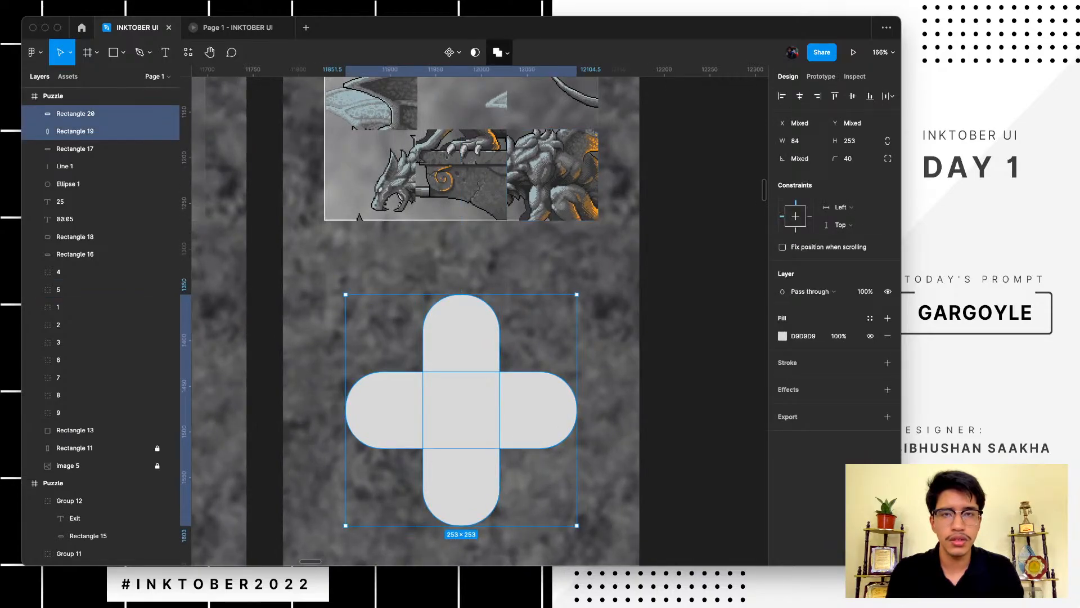
left_click(500, 52)
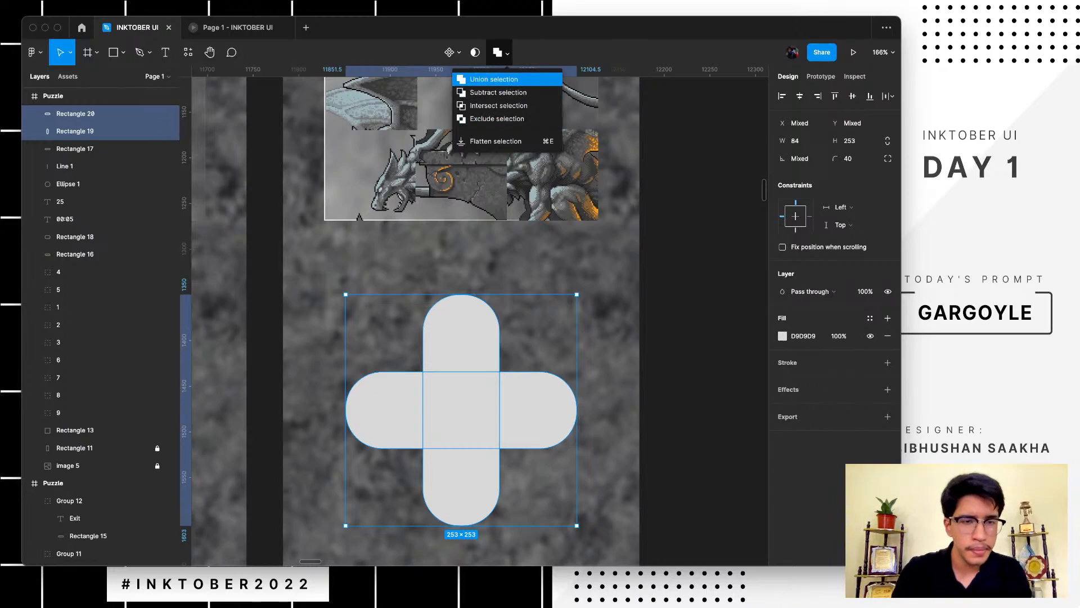
left_click(494, 79)
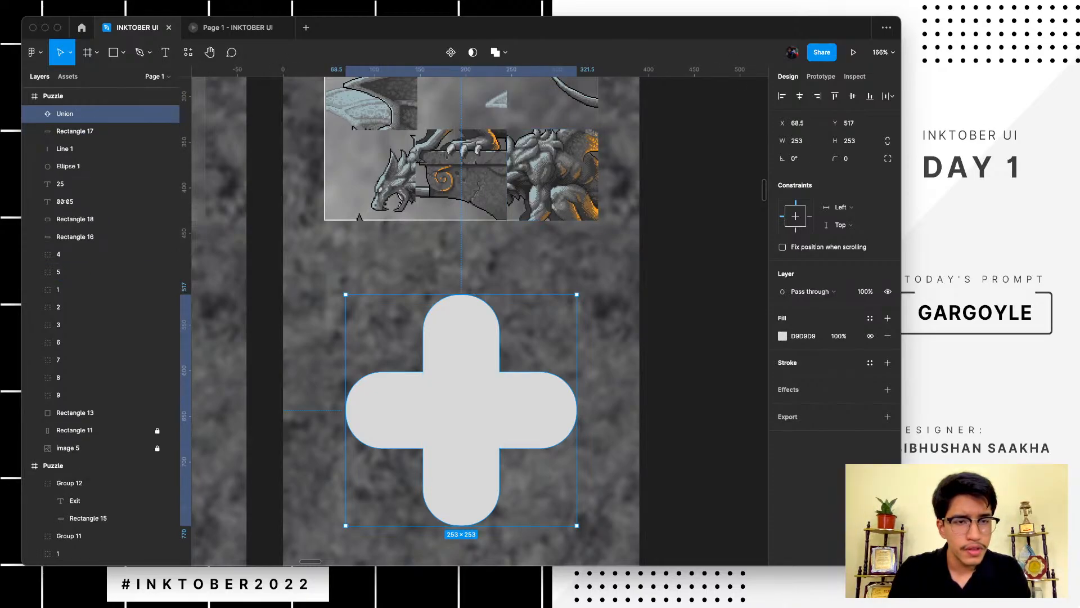
- Style the cross with the Button 1 fill, the Button Stroke stroke and the Button bg effect
left_click(870, 318)
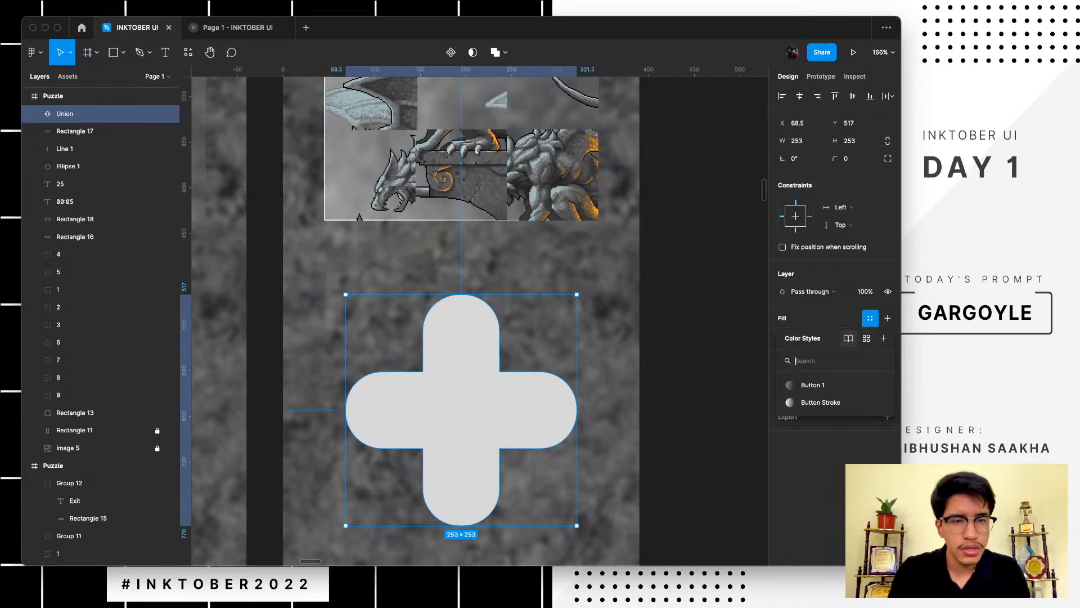
left_click(804, 386)
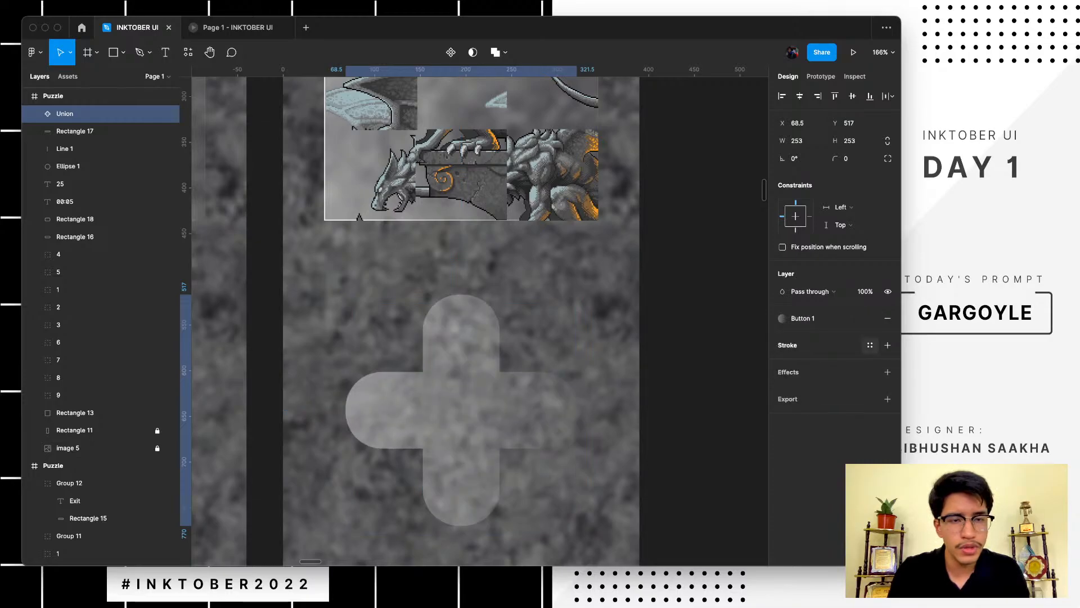
left_click(870, 344)
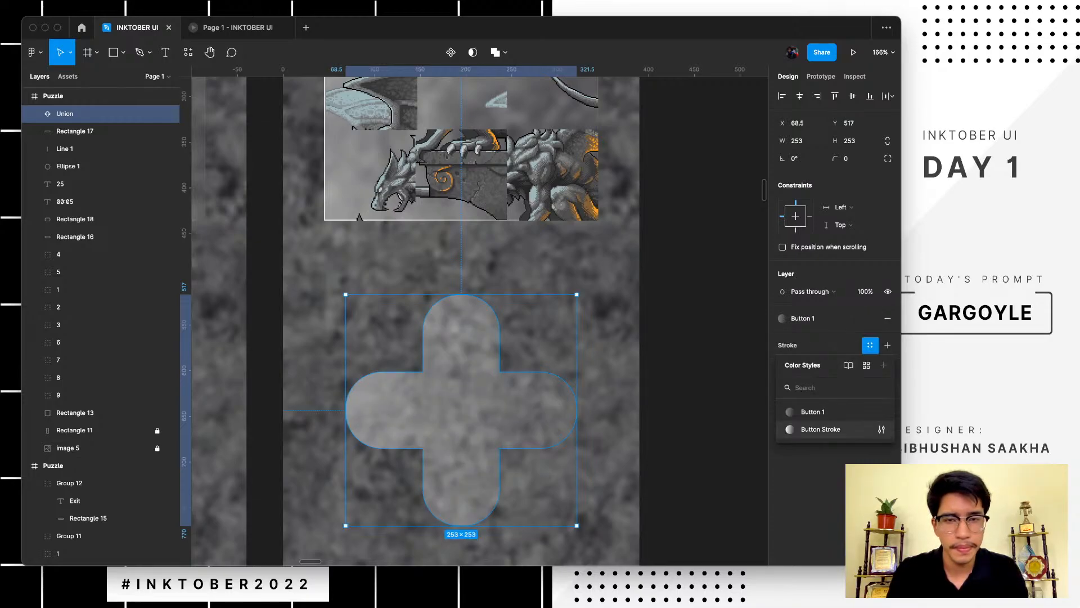
left_click(805, 429)
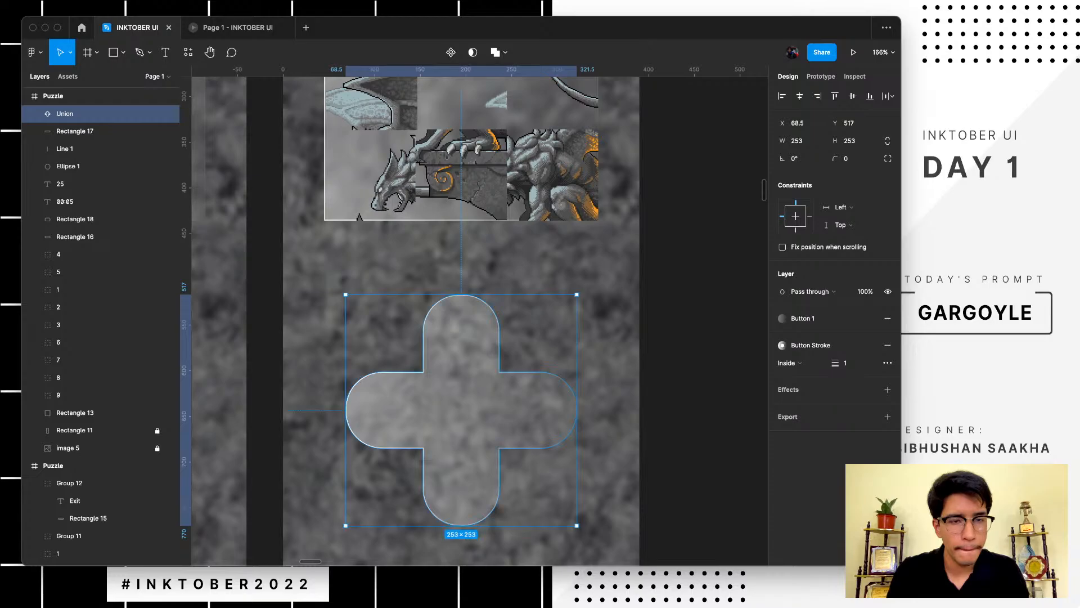
left_click(870, 389)
left_click(815, 456)
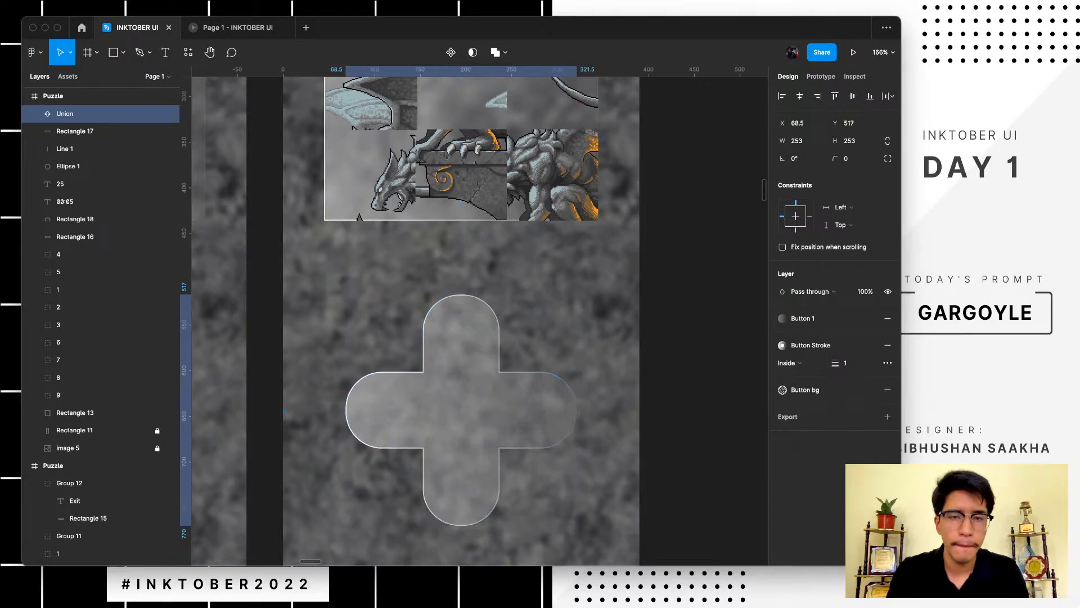
left_click(686, 401)
- Duplicate the styled cross in place to strengthen its translucent fill
scroll(686, 401, "down", 5)
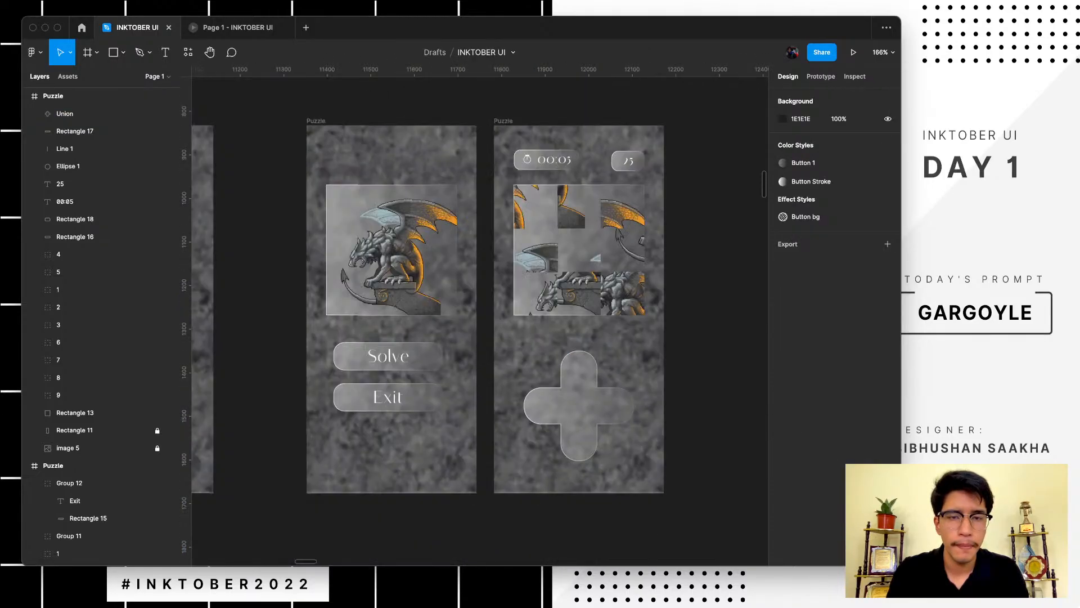
scroll(687, 402, "up", 3)
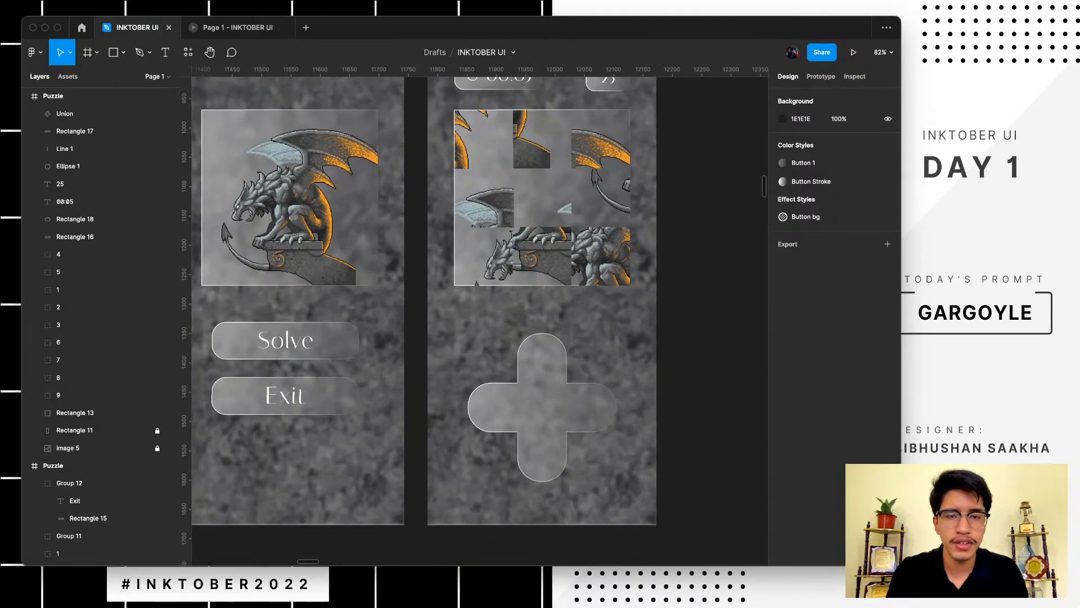
scroll(687, 402, "down", 4)
scroll(687, 401, "up", 5)
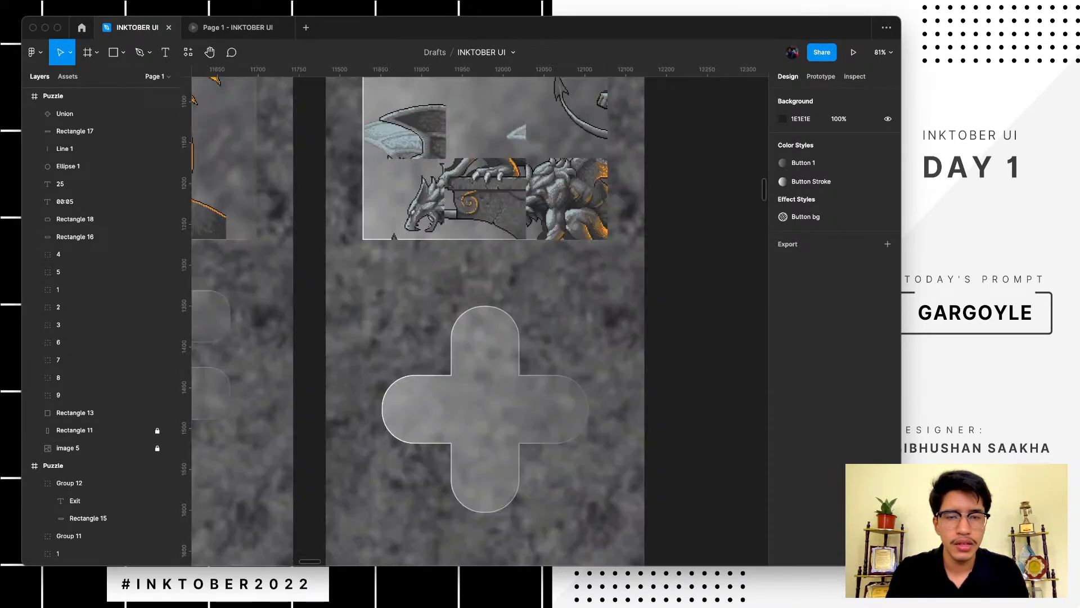
scroll(464, 417, "up", 1)
left_click(464, 417)
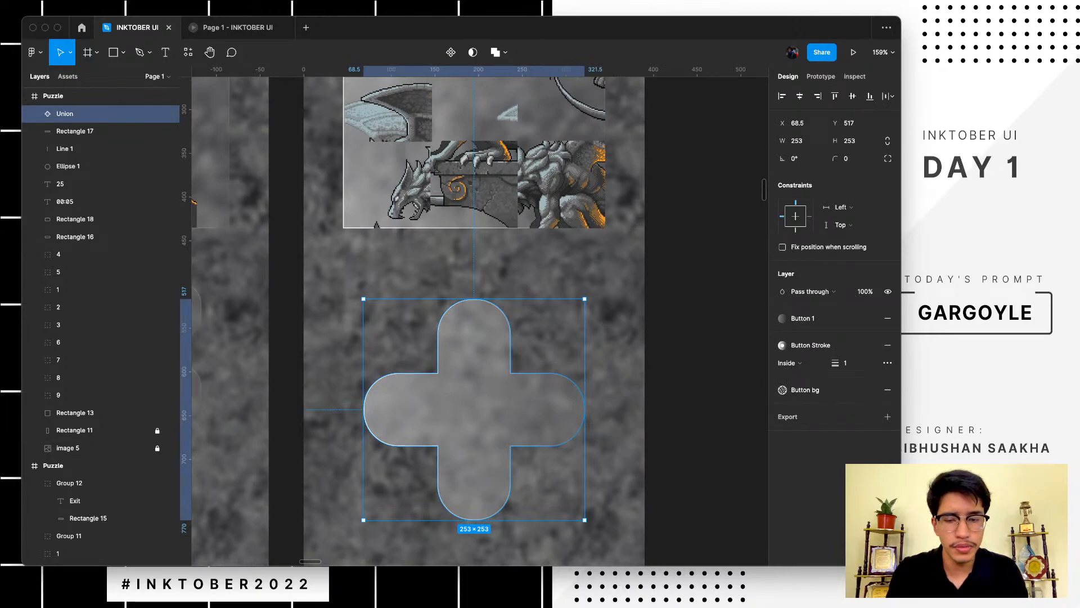
key("super+d")
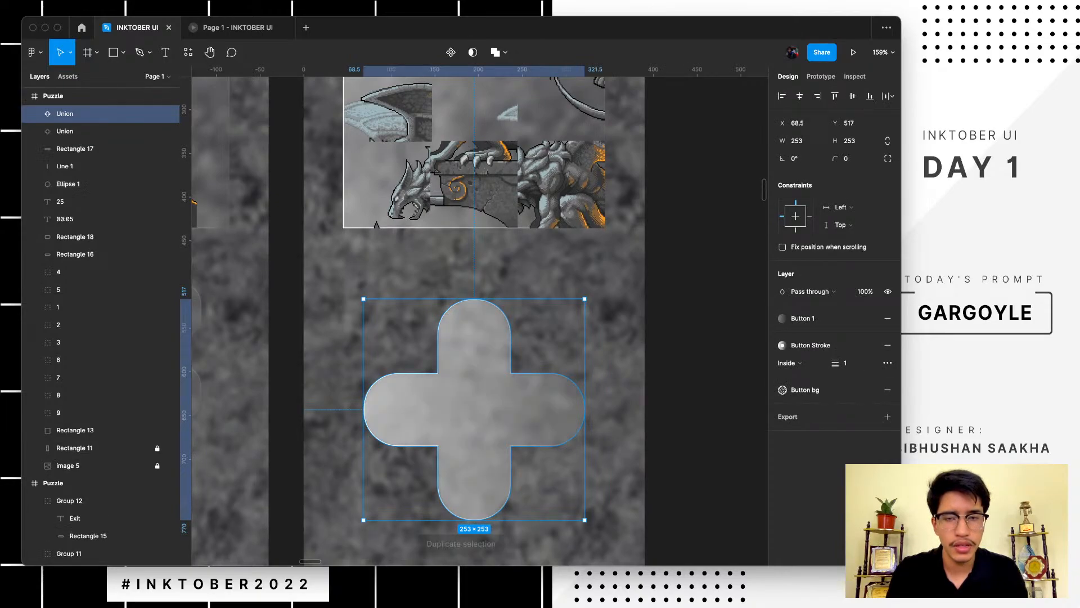
- Try stacking another duplicate of the cross on top and undo that duplication
key("super+d")
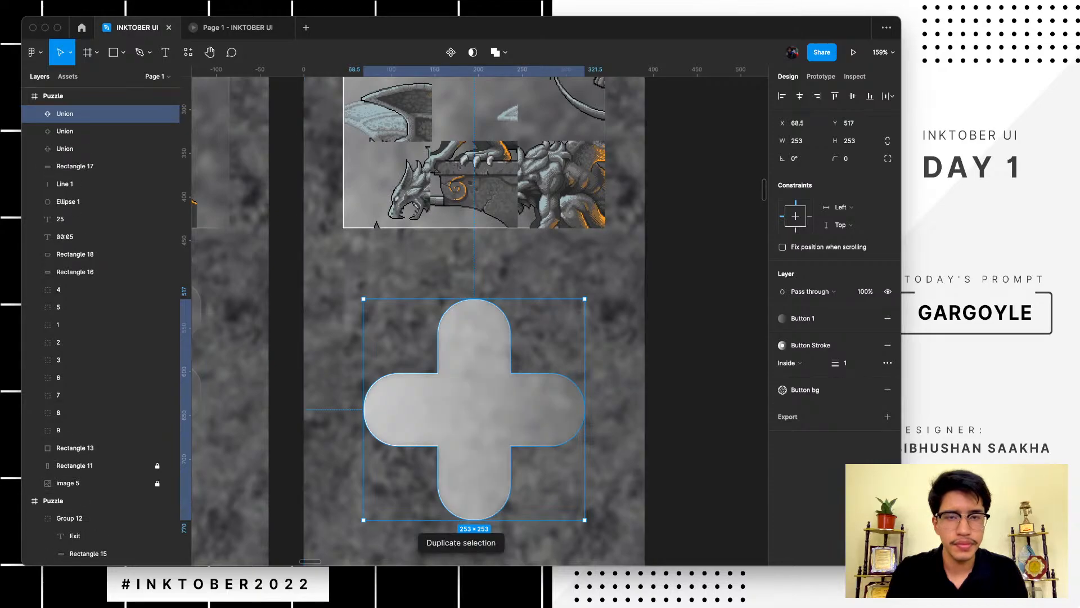
left_click(680, 388)
scroll(680, 387, "down", 5)
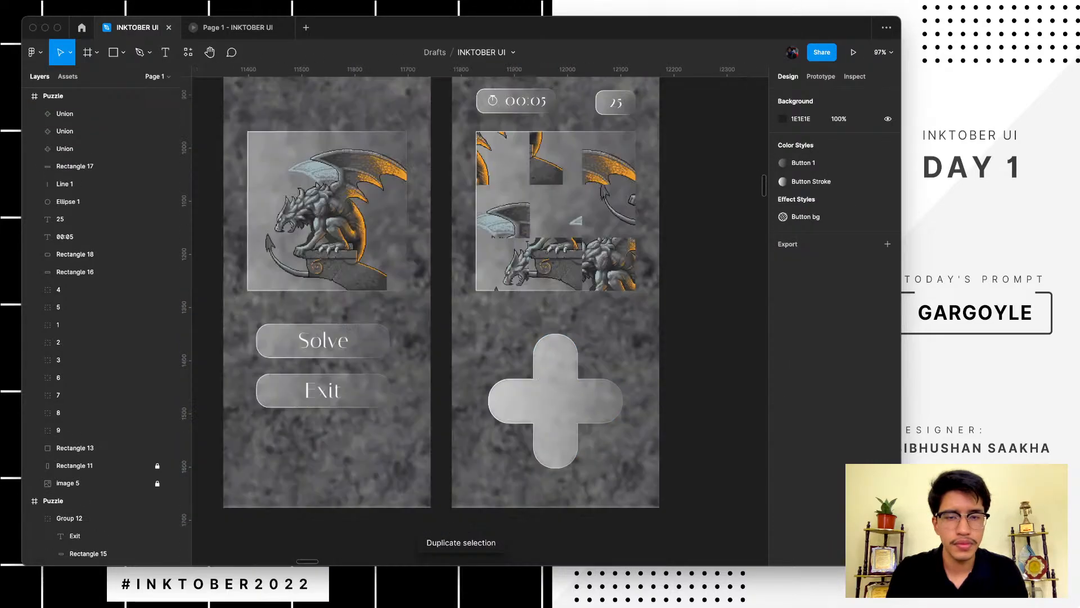
key("super+z")
key("super+z")
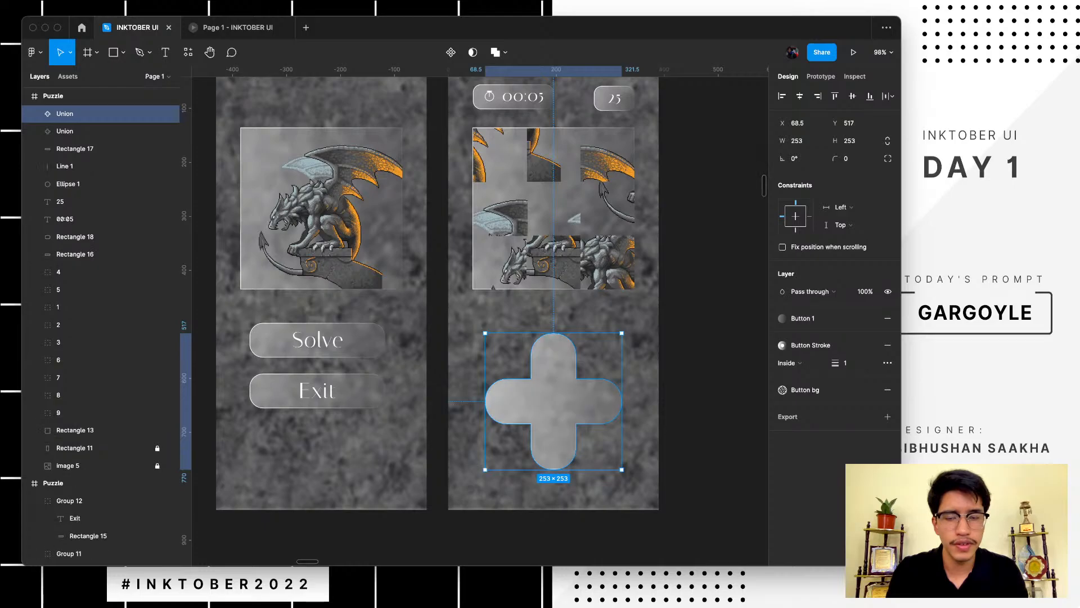
key("Escape")
scroll(554, 384, "up", 5)
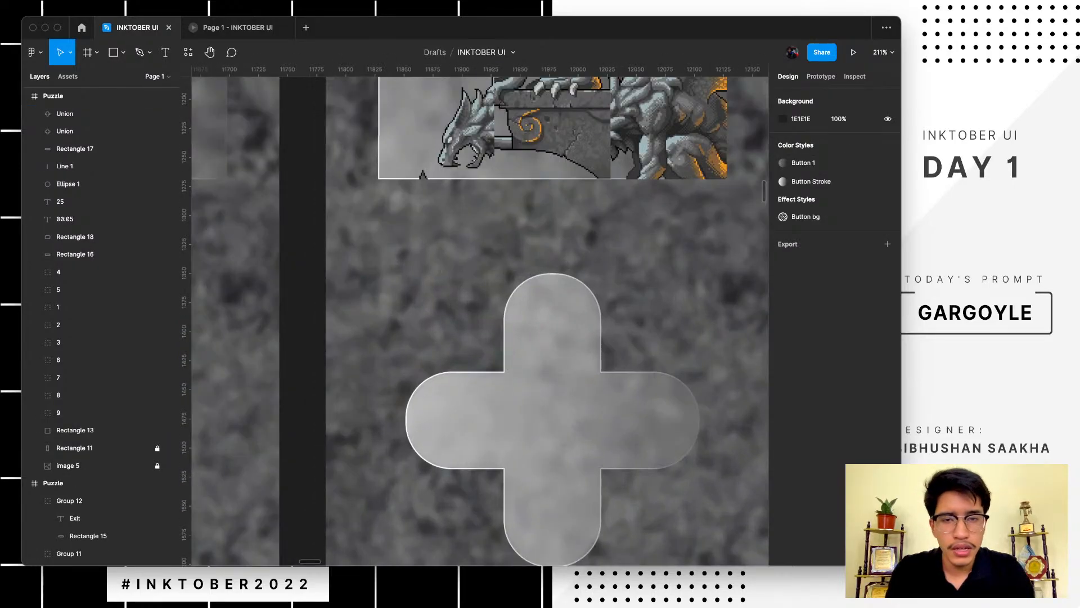
key("l")
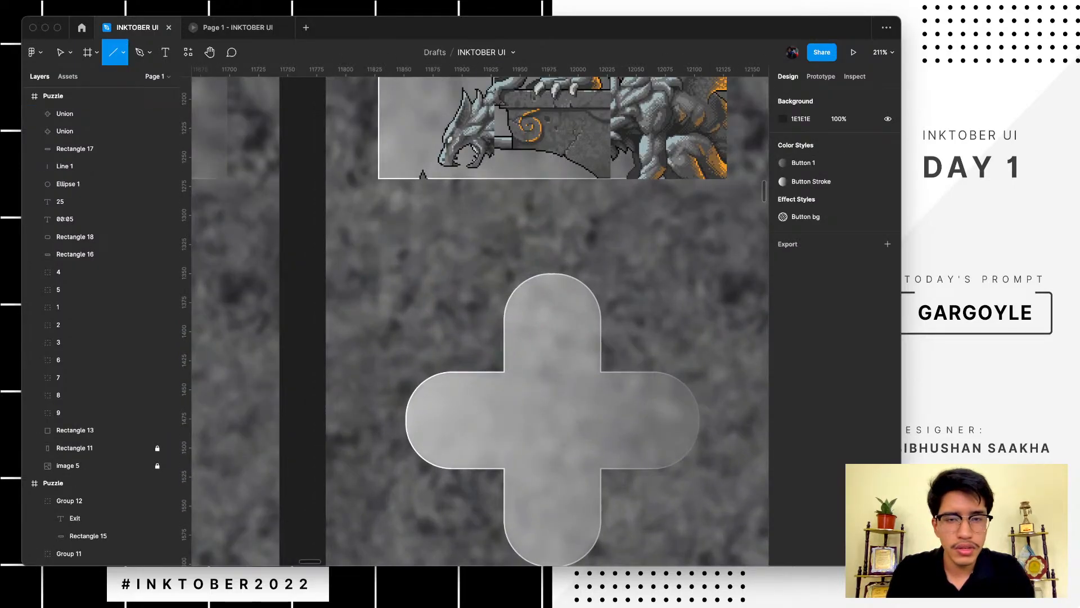
left_click_drag(532, 354, 563, 315)
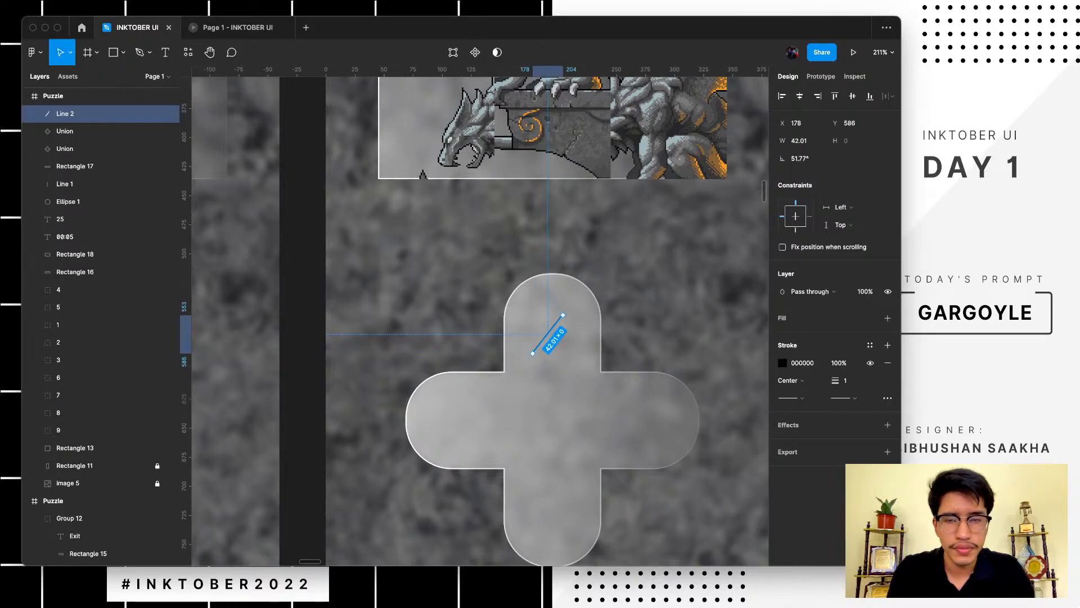
scroll(563, 315, "up", 4)
key("Delete")
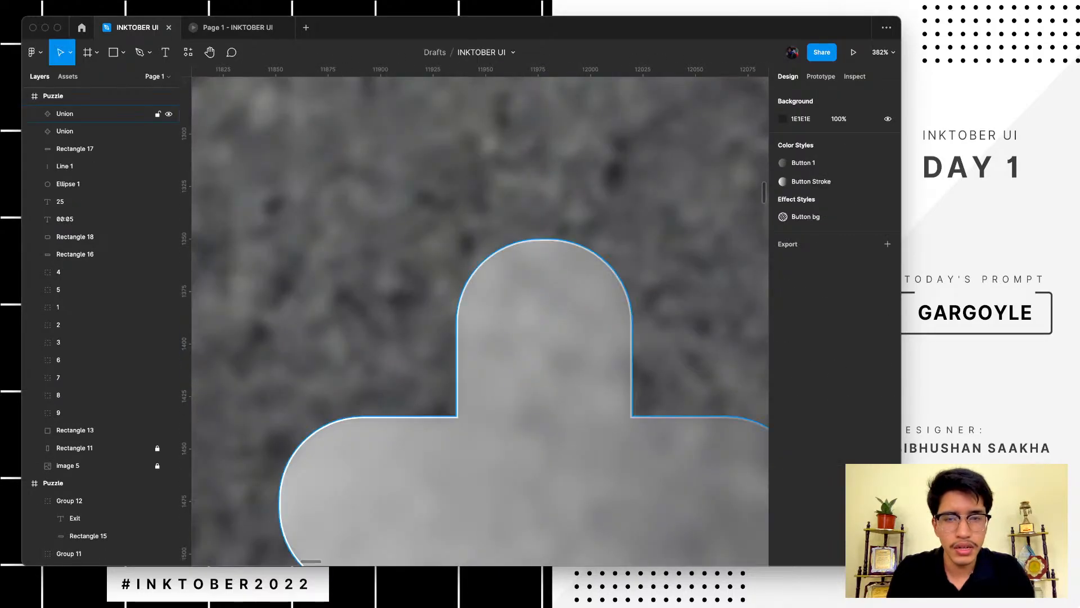
- Draw a vertical line about 75 px long in the cross's upper arm and colour its stroke white (FFFFFF)
key("l")
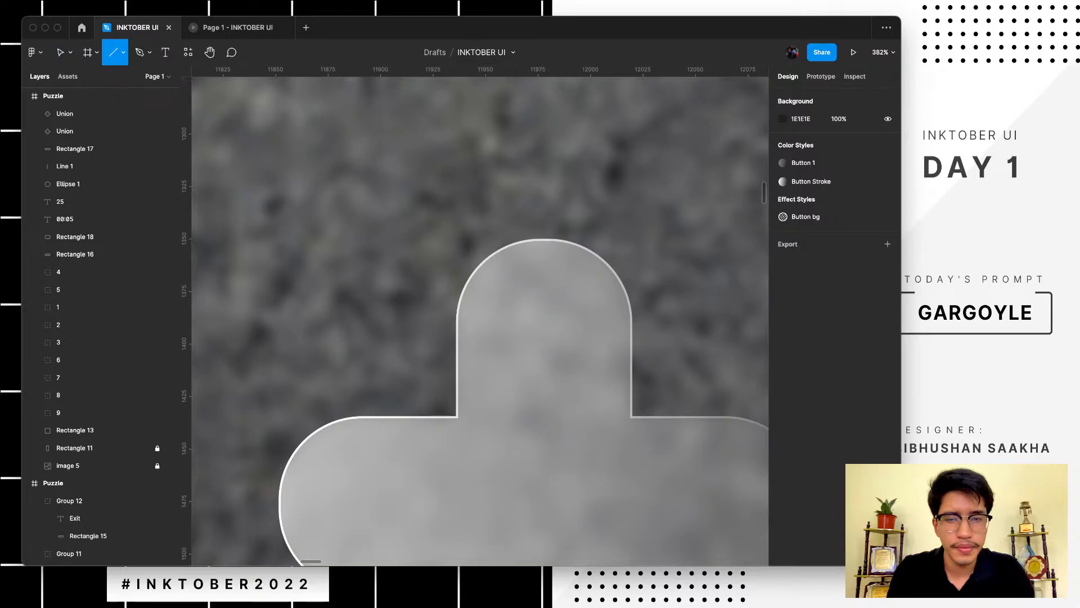
left_click_drag(532, 306, 531, 463)
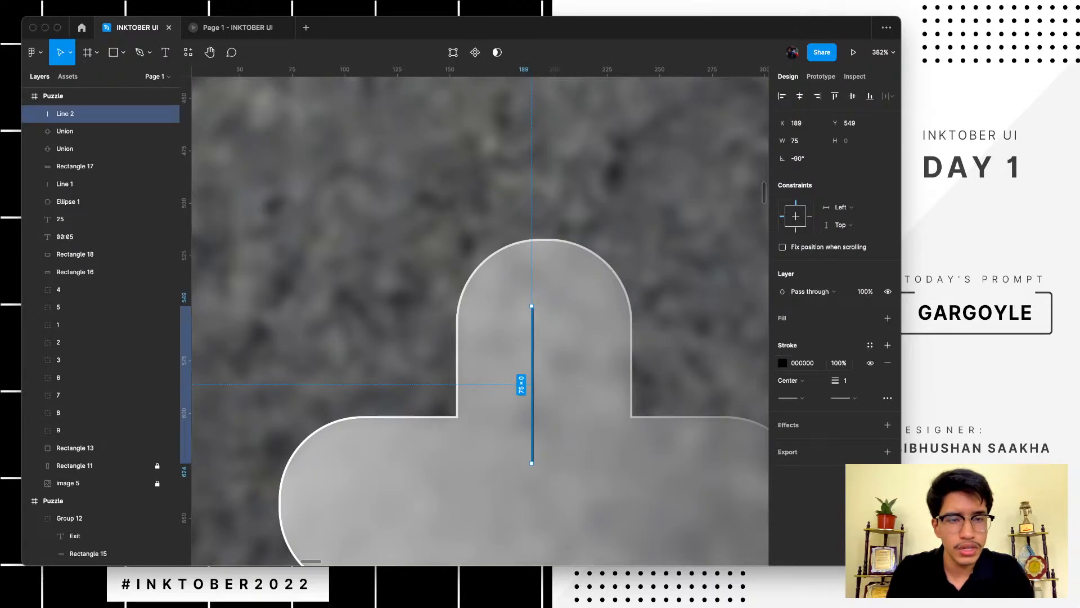
left_click(783, 363)
left_click_drag(653, 315, 637, 291)
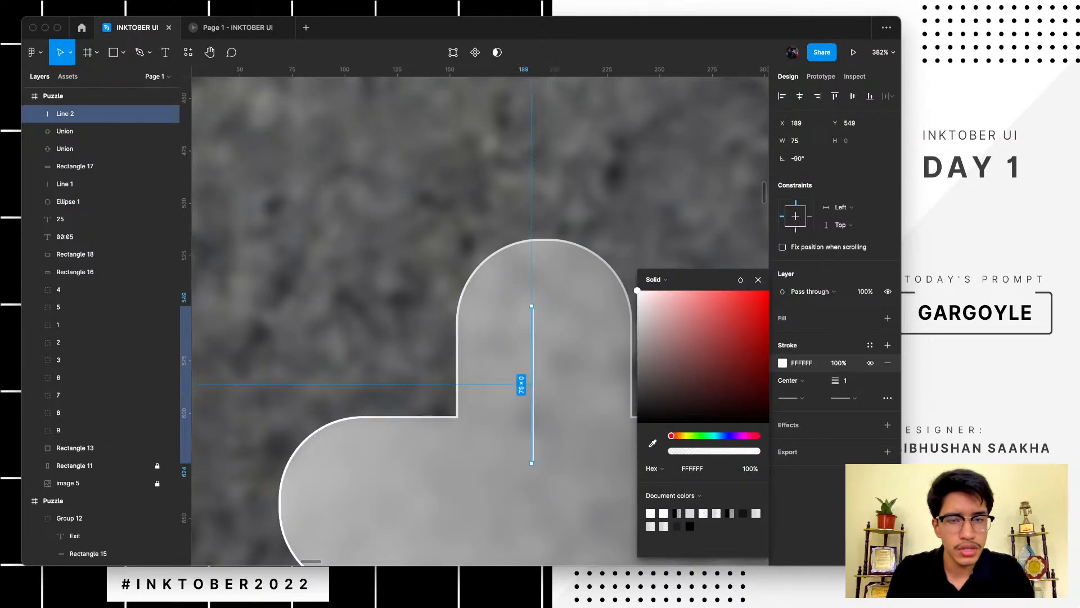
- Give the white line rounded end caps and set its stroke weight to 3
left_click(790, 398)
left_click(793, 486)
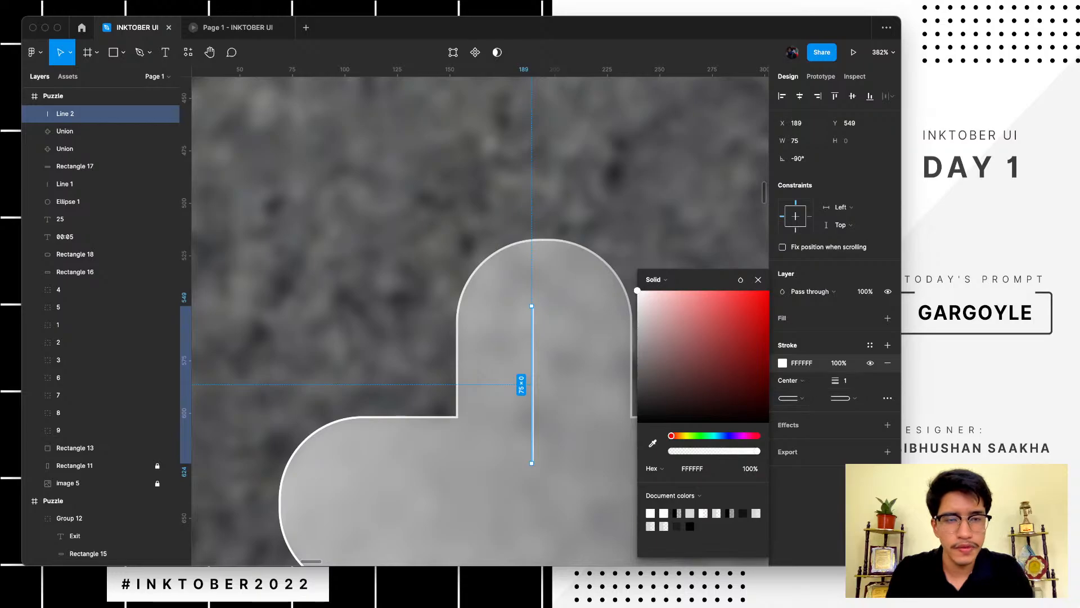
left_click(845, 381)
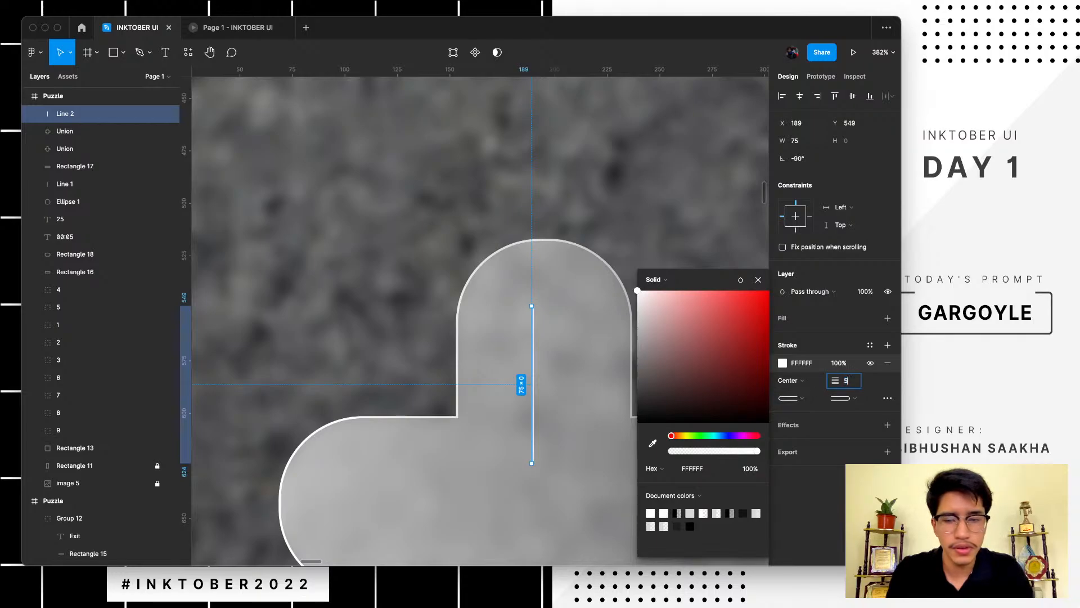
type("5")
key("Return")
left_click(845, 380)
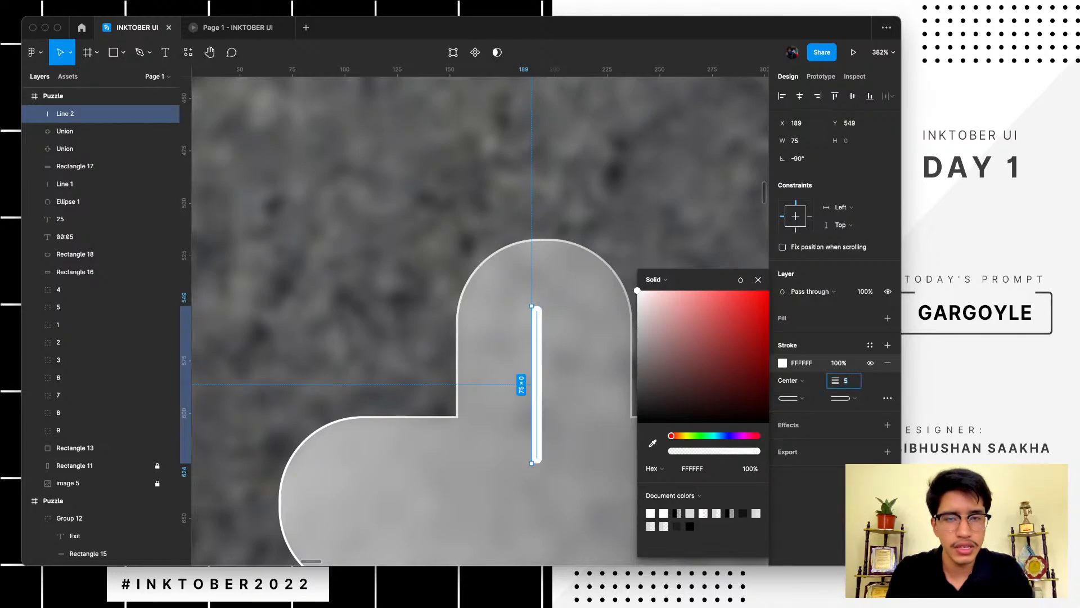
type("3")
key("Return")
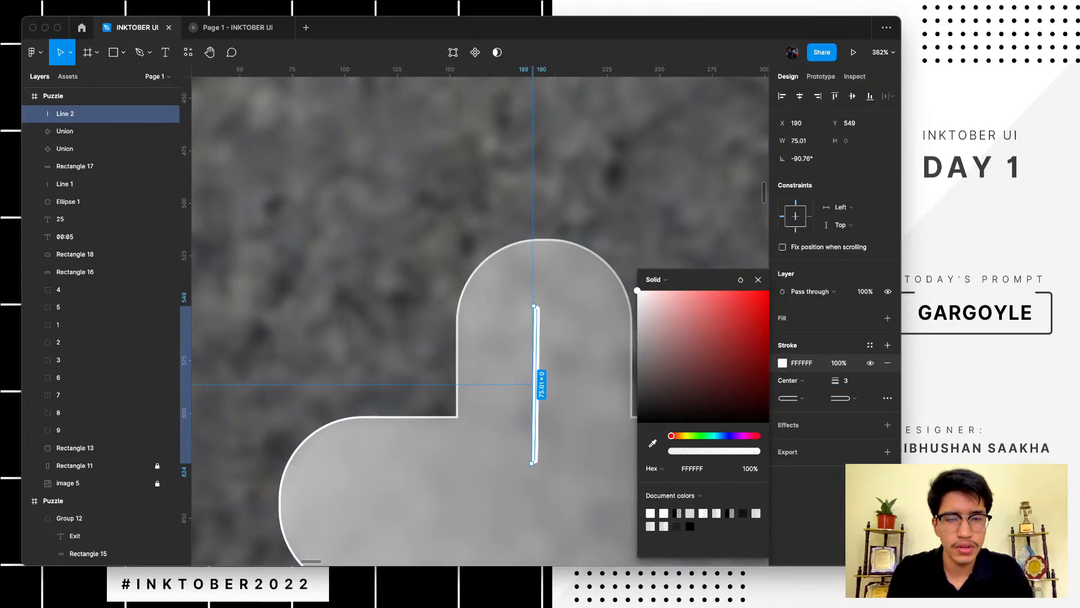
- Shorten and angle the line to a diagonal about 29.7 px long at -135° in the upper arm
left_click_drag(531, 306, 647, 350)
left_click_drag(586, 409, 469, 382)
left_click_drag(414, 435, 524, 306)
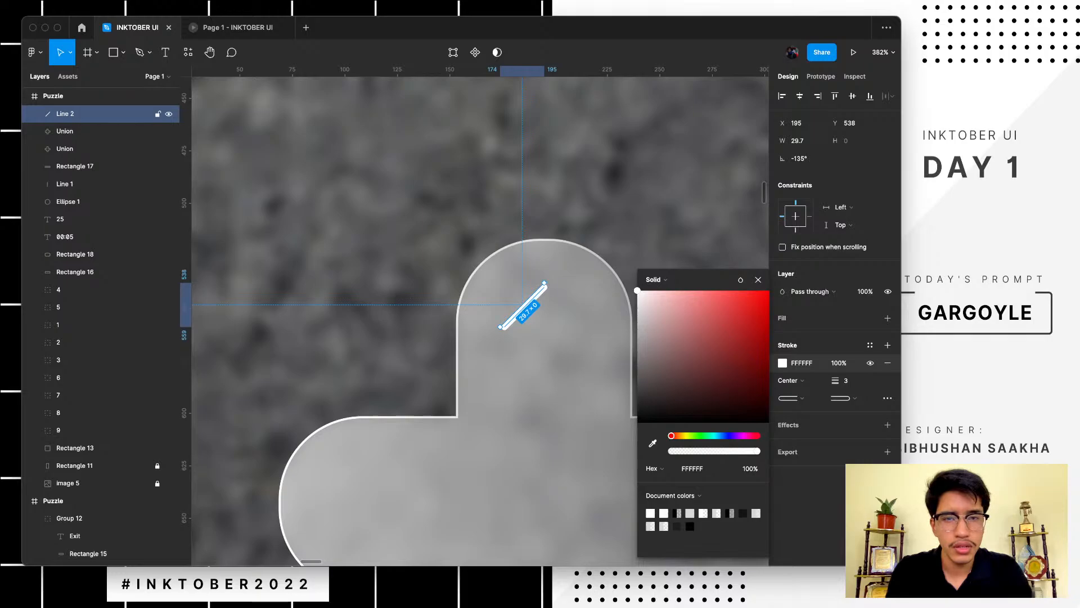
- Duplicate the diagonal line's white stroke entry, and undo a trial move of the line's lower end
key("super+c")
key("super+v")
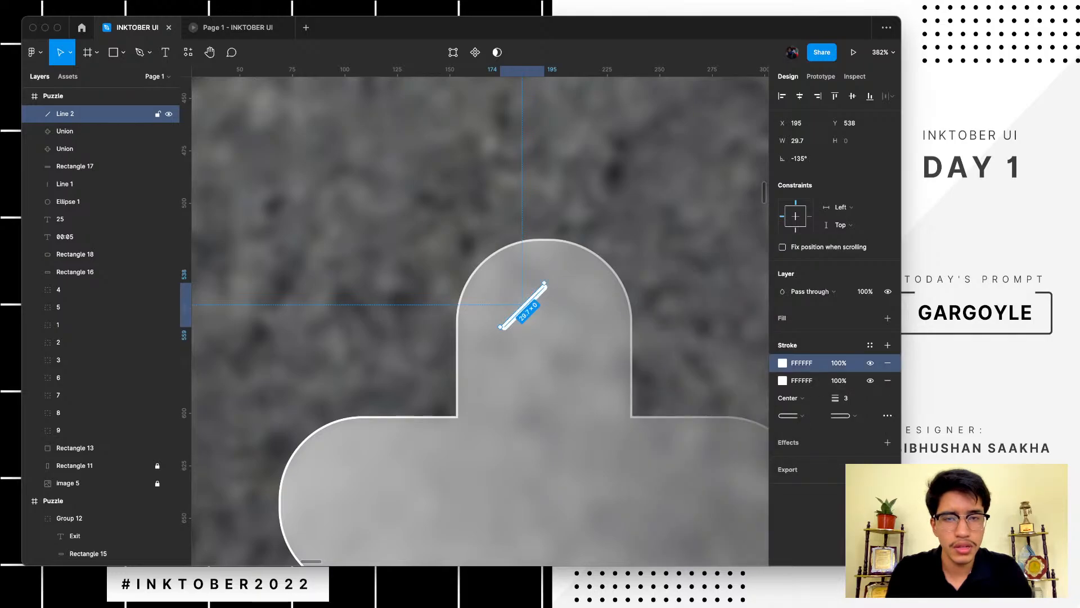
left_click_drag(500, 327, 601, 327)
key("super+z")
- Duplicate the diagonal line in place, and undo a trial swing of the copy's lower end across the arm
left_click(90, 131)
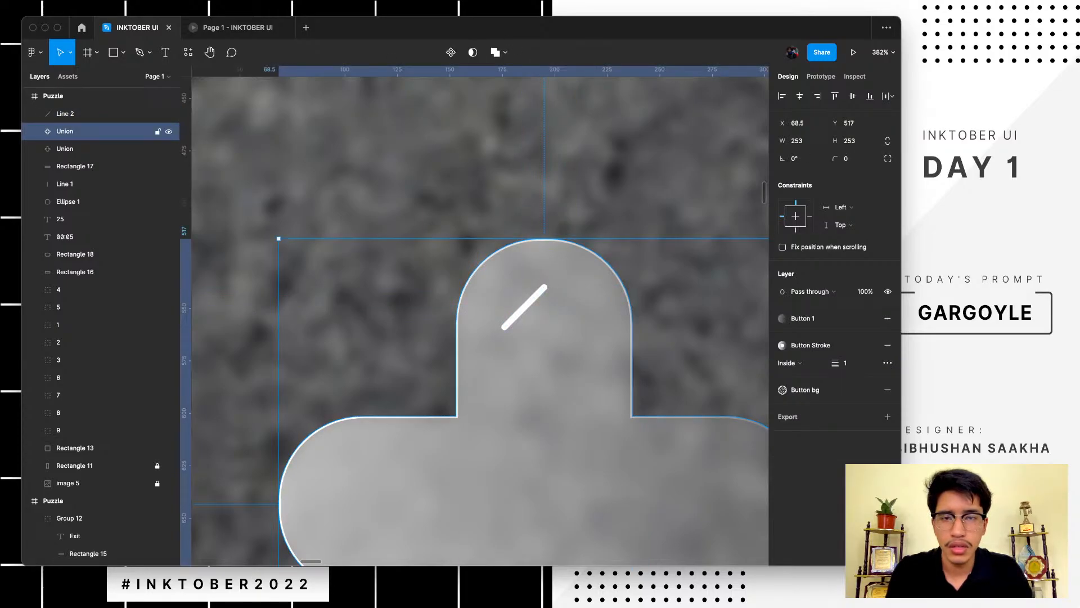
left_click(90, 114)
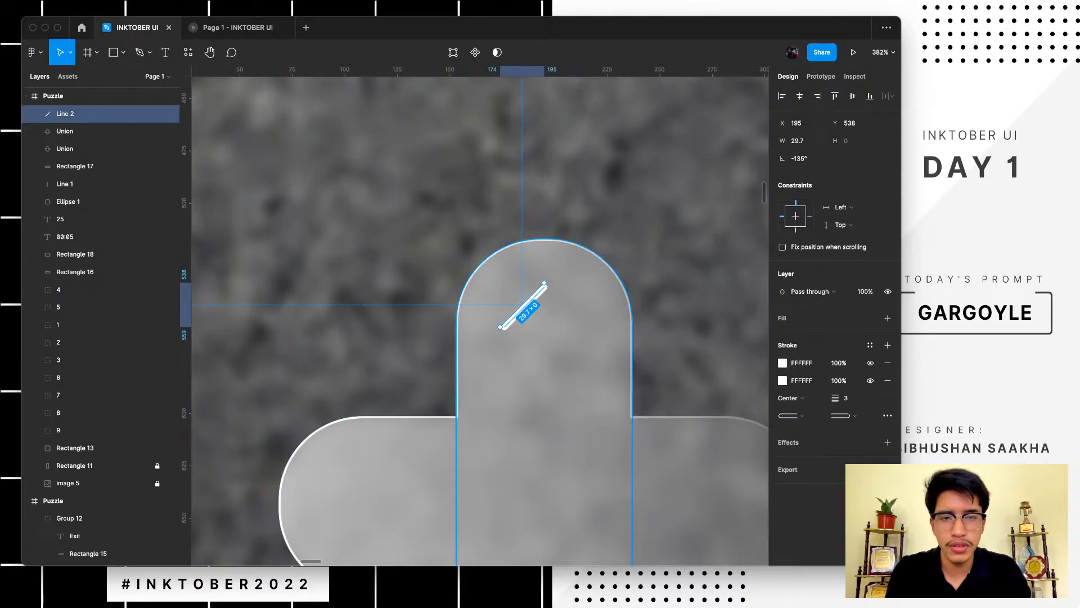
key("super+d")
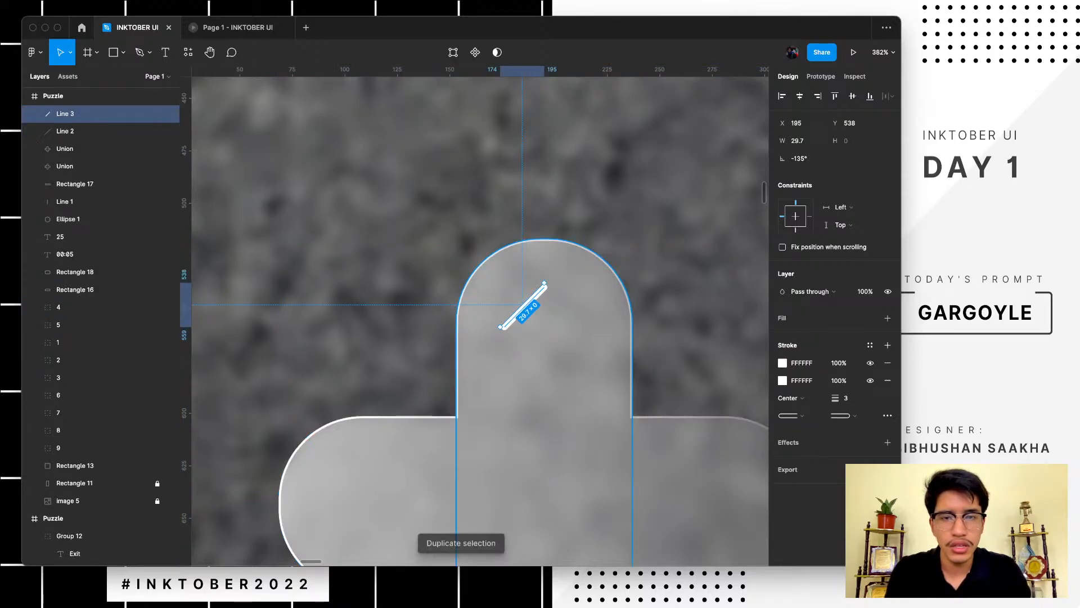
left_click_drag(500, 327, 593, 330)
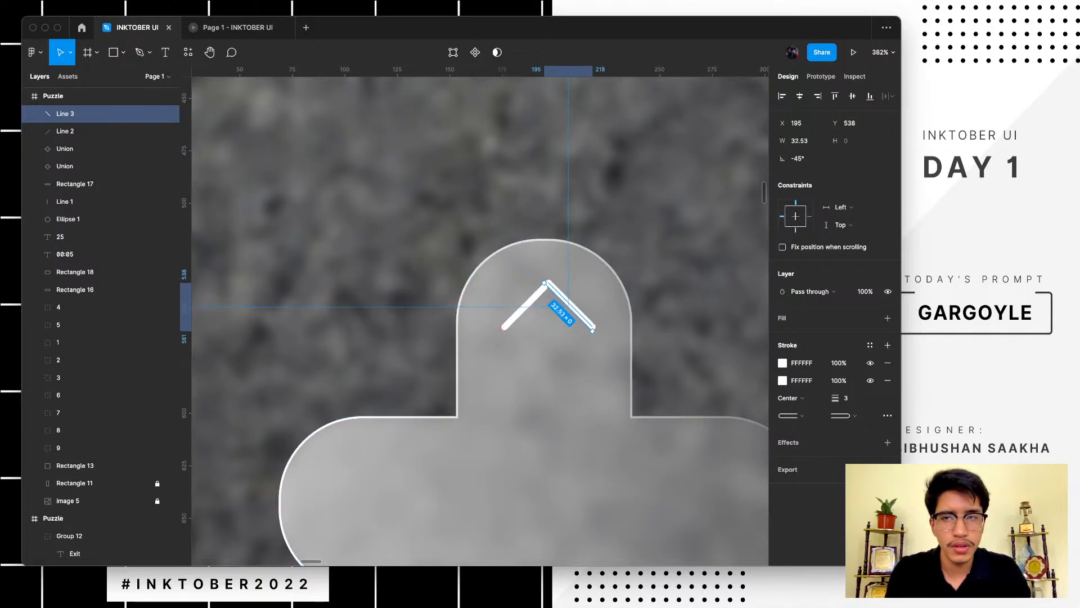
key("super+z")
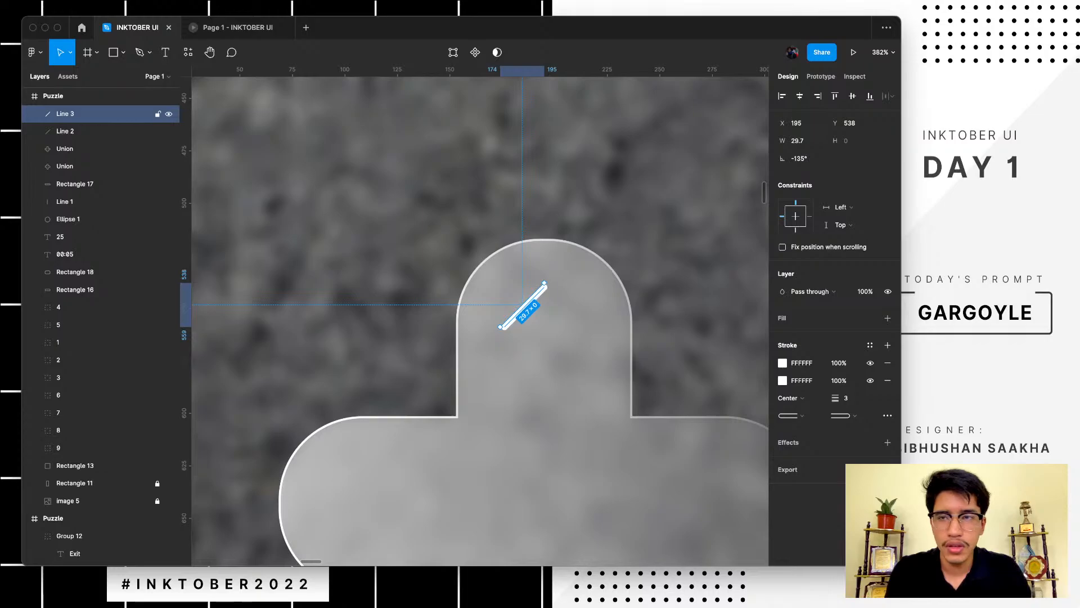
- Flip the duplicated line vertically and move it beside the original so both form an upward chevron
right_click(78, 116)
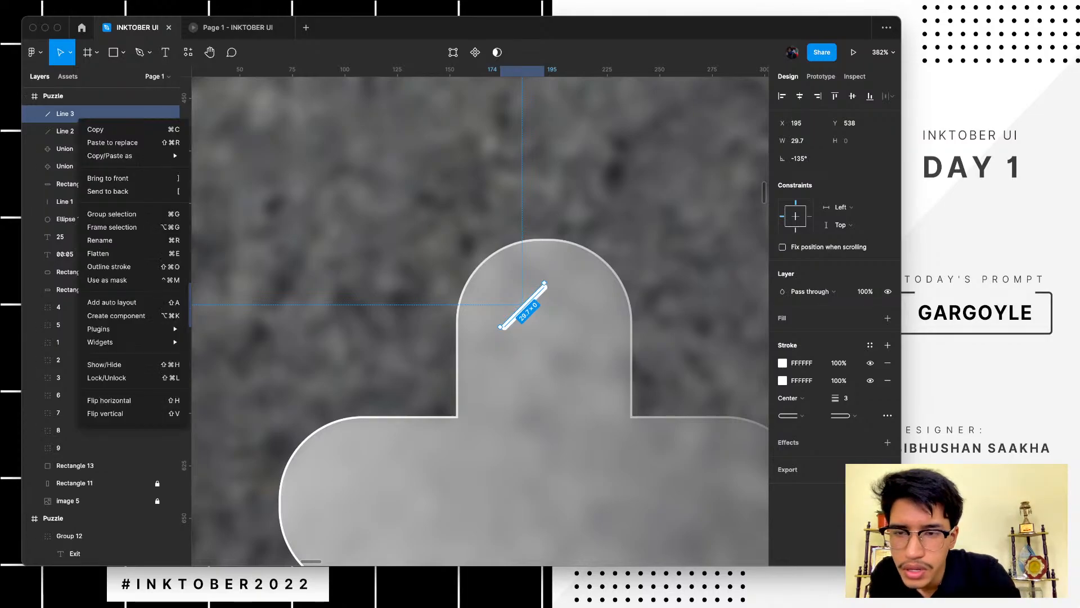
mouse_move(112, 329)
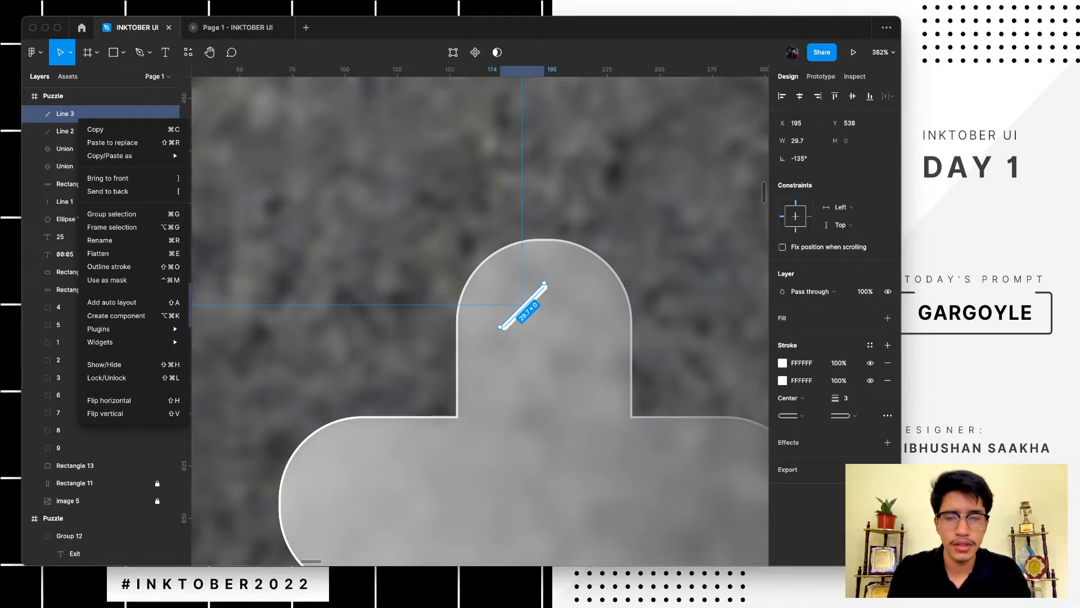
left_click(534, 277)
scroll(534, 277, "up", 5)
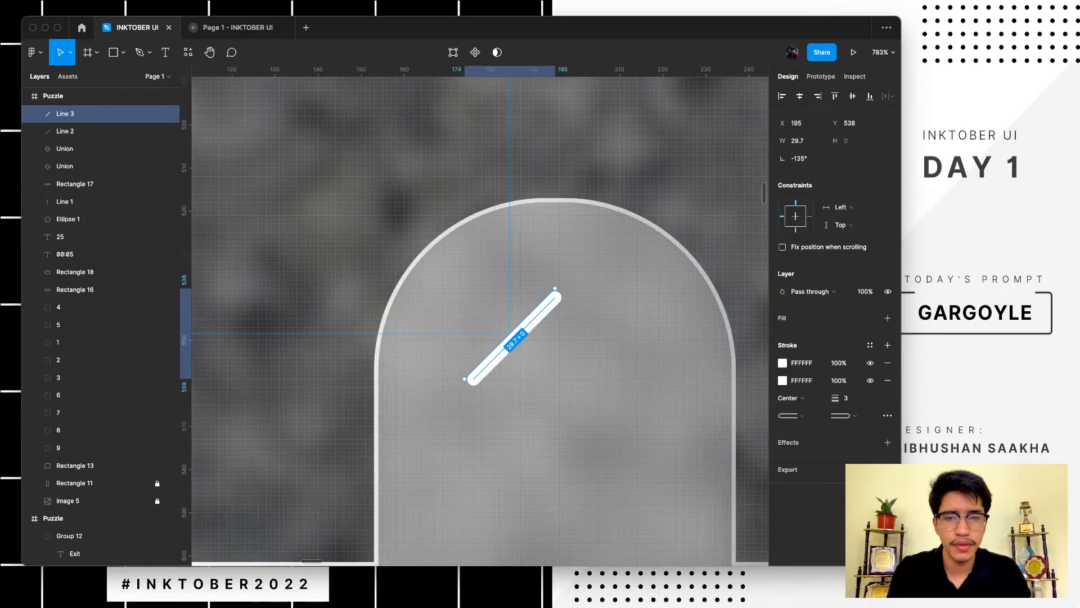
key("shift+v")
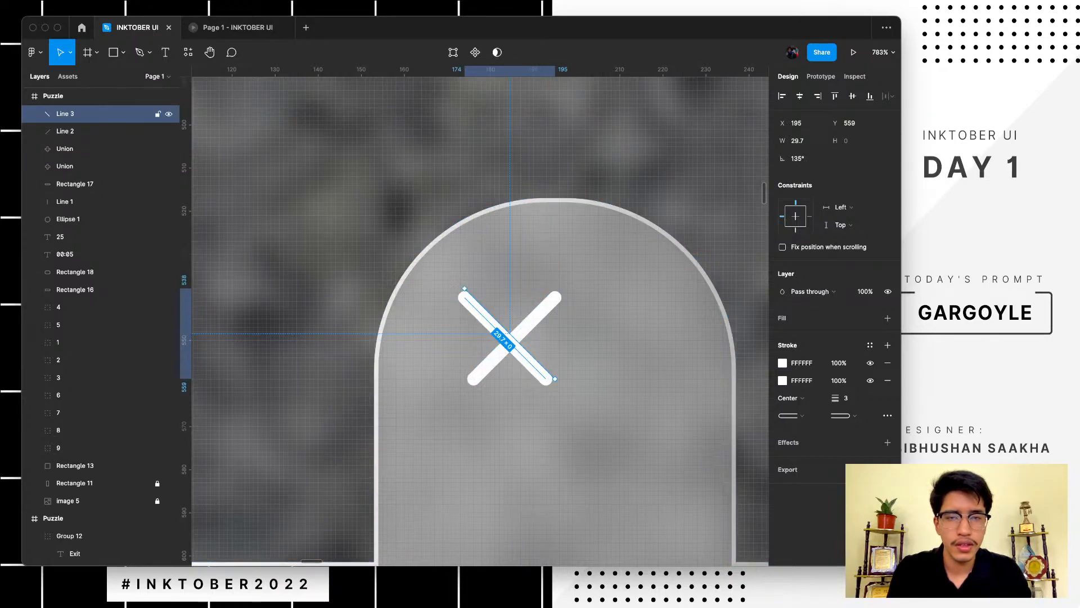
left_click_drag(509, 342, 601, 342)
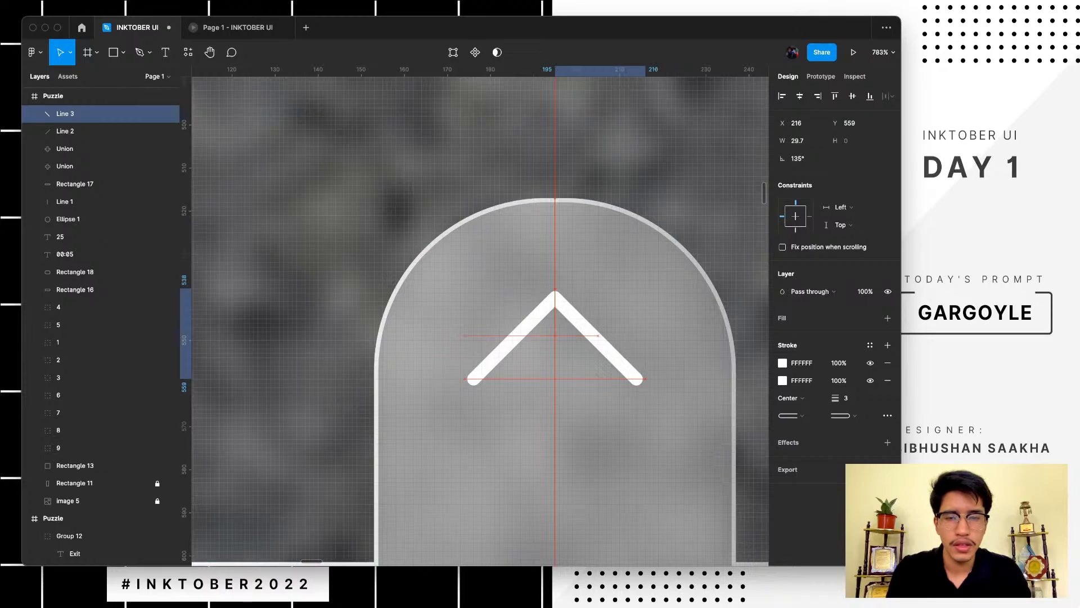
- Combine the two chevron lines into one shape with a Union boolean operation
left_click(65, 131, "shift")
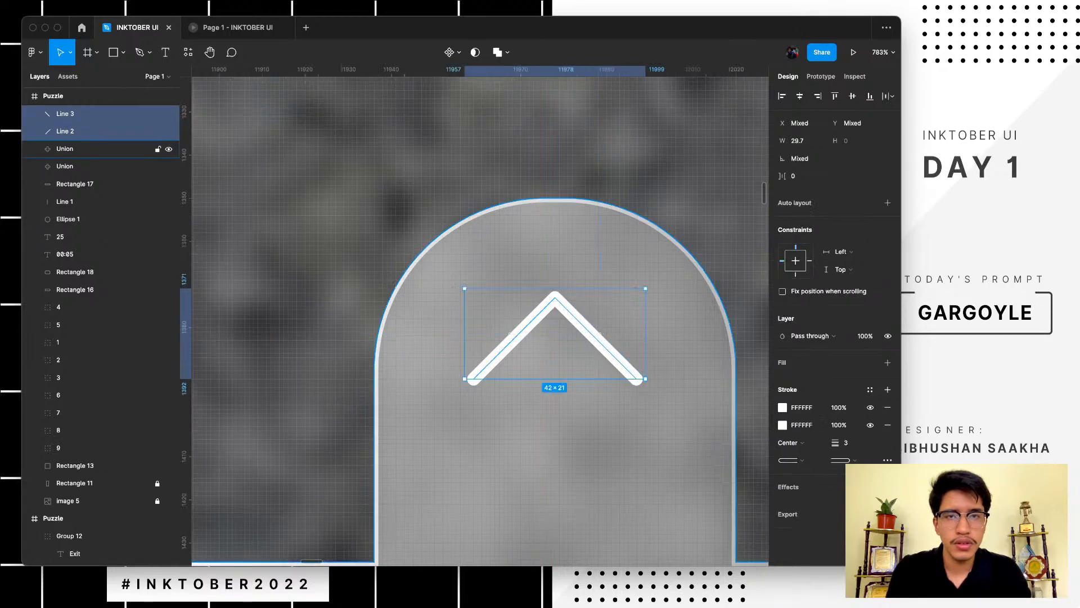
left_click(502, 52)
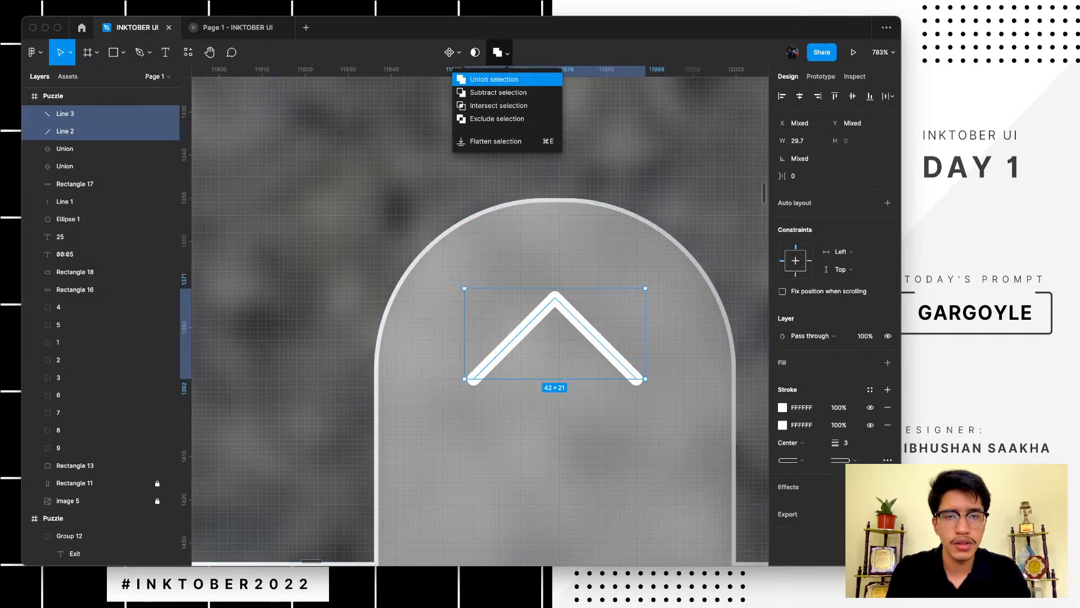
left_click(494, 80)
- Centre the chevron horizontally in the cross's upper arm, placing it at X 175, Y 539
left_click(64, 131, "shift")
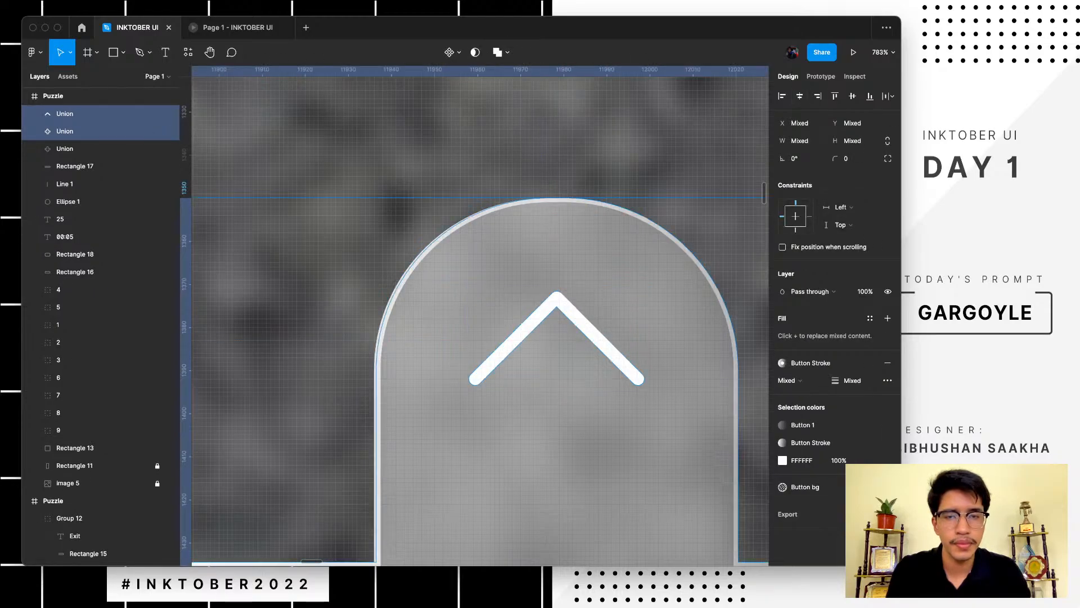
key("Left")
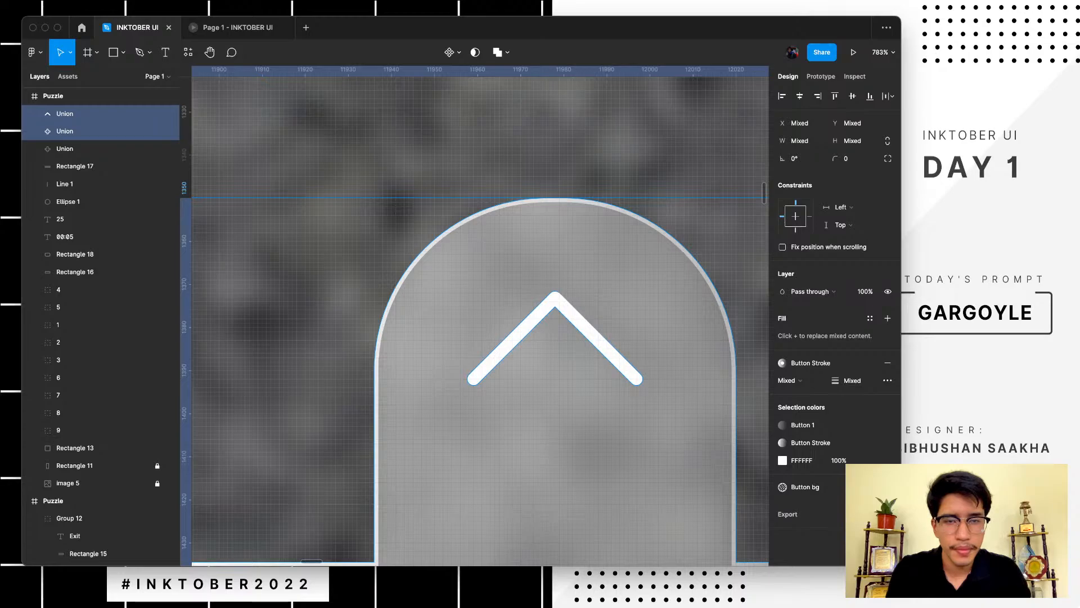
key("Escape")
left_click_drag(555, 299, 556, 300)
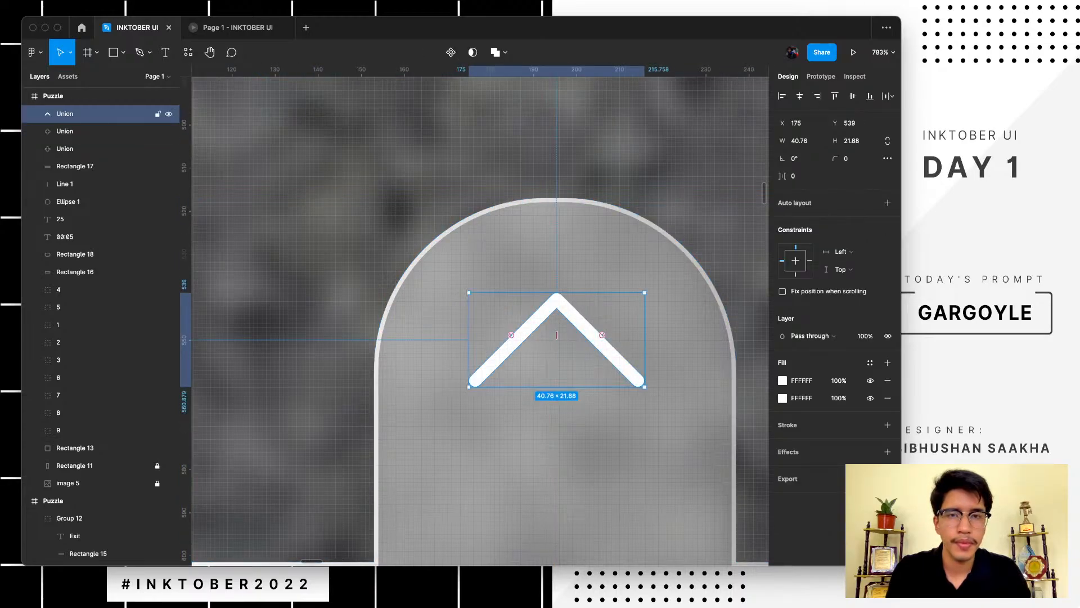
left_click(482, 152)
- Try nudging the left line inside the chevron union 1 px down and left, return it, and select the right line
scroll(482, 152, "down", 10)
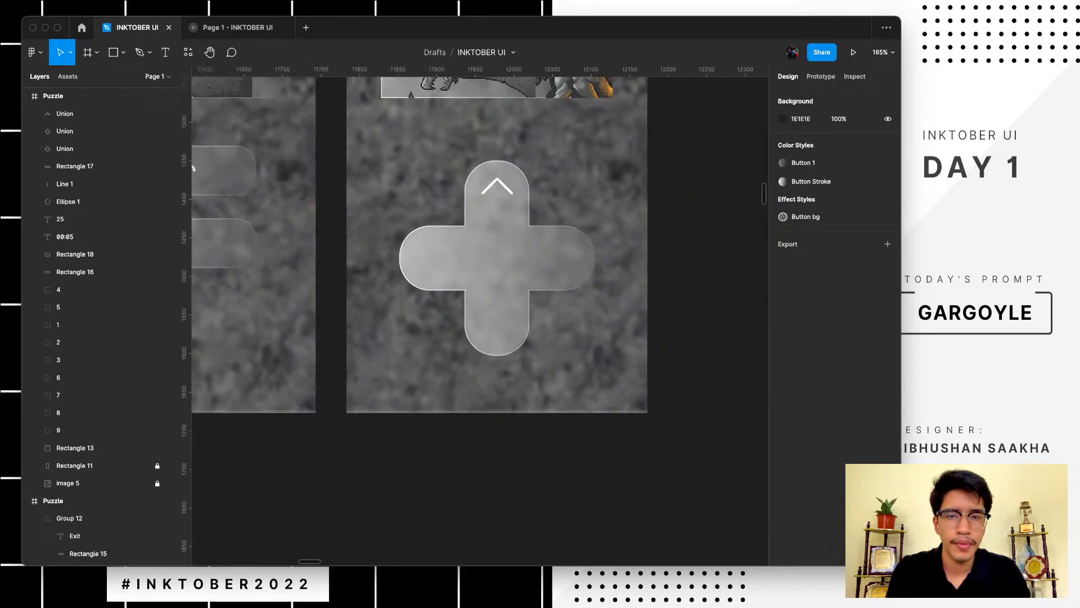
scroll(482, 153, "down", 2)
scroll(482, 153, "up", 2)
scroll(475, 256, "up", 5)
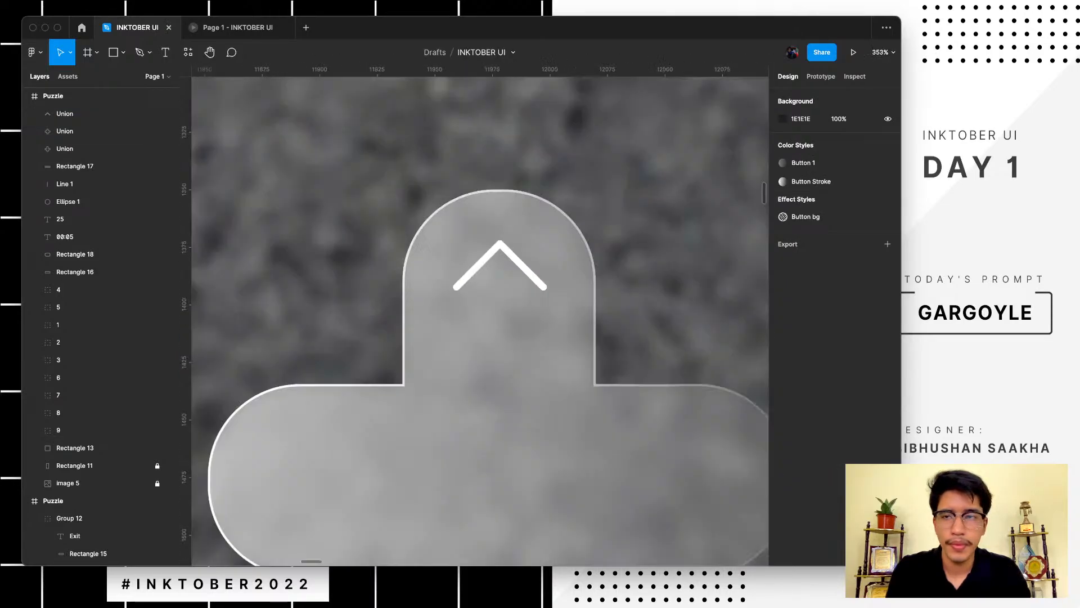
scroll(479, 254, "up", 5)
left_click(84, 114)
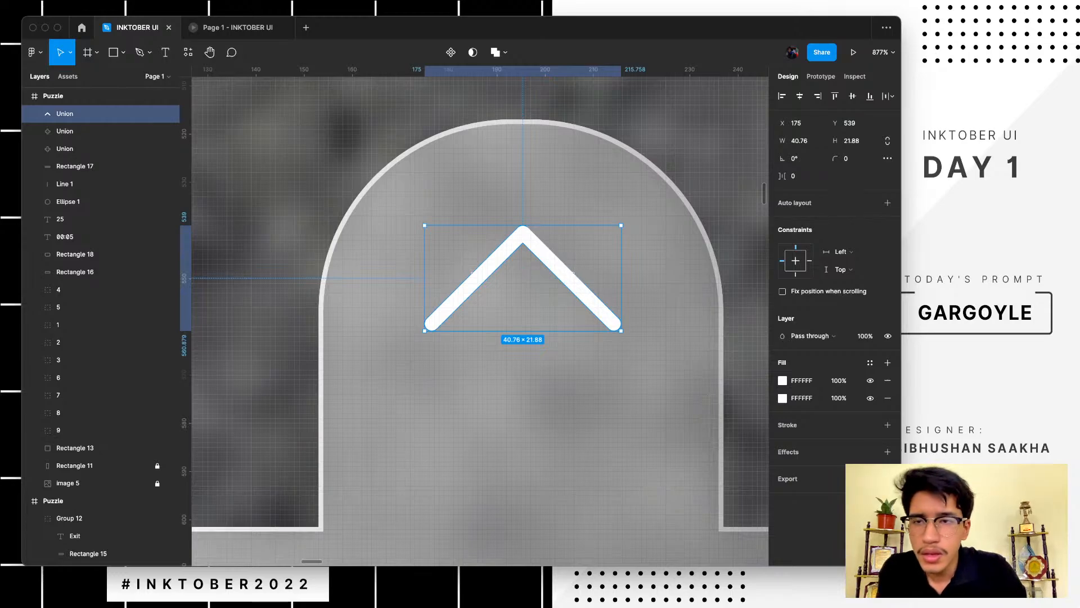
left_click(35, 114)
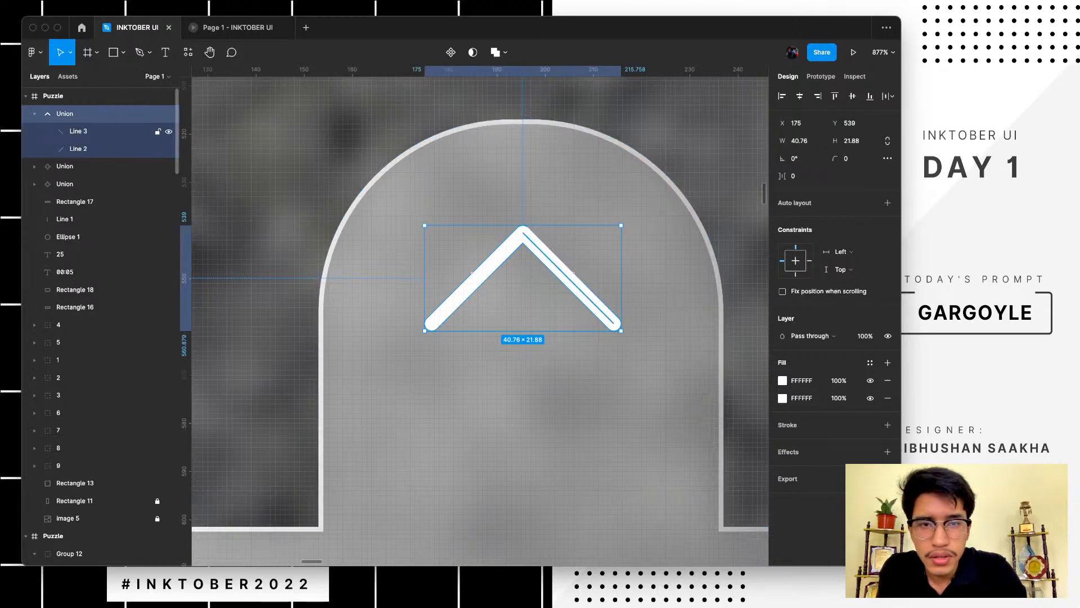
left_click(78, 131)
left_click(79, 149)
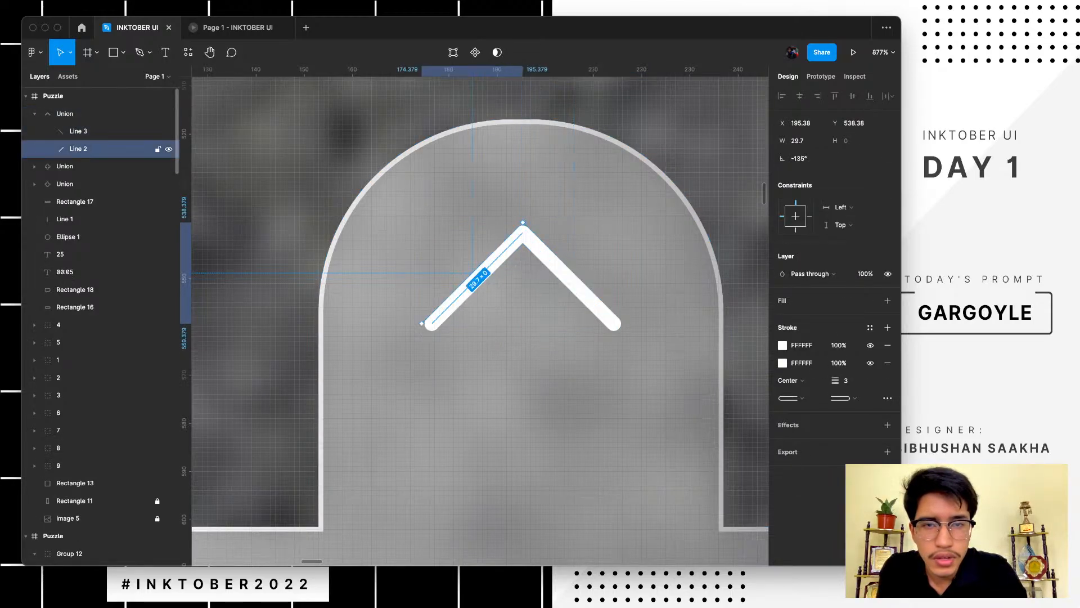
key("Down")
key("Left")
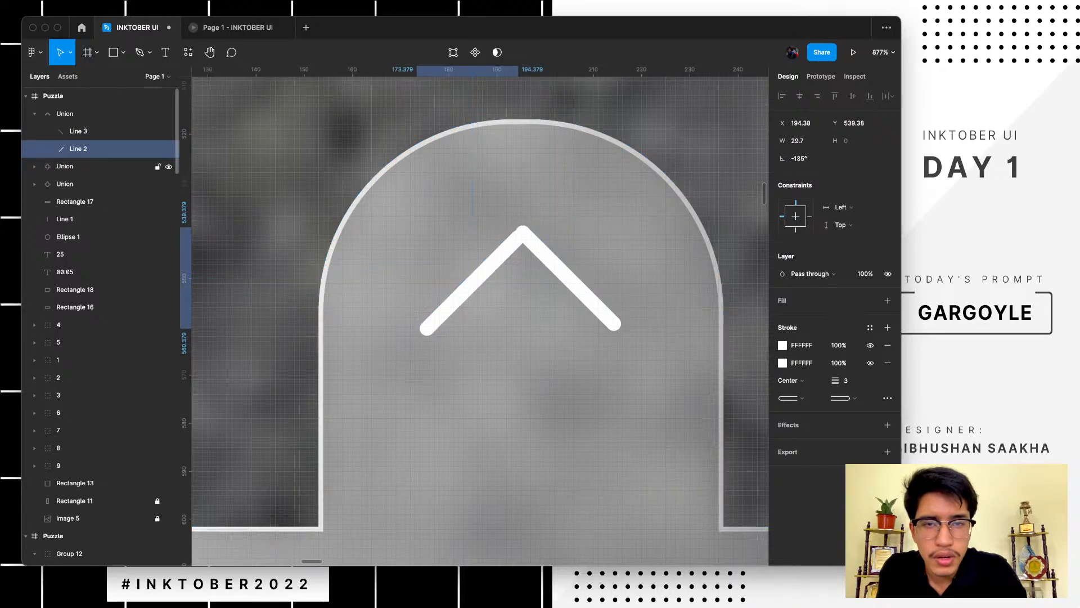
key("Up")
key("Right")
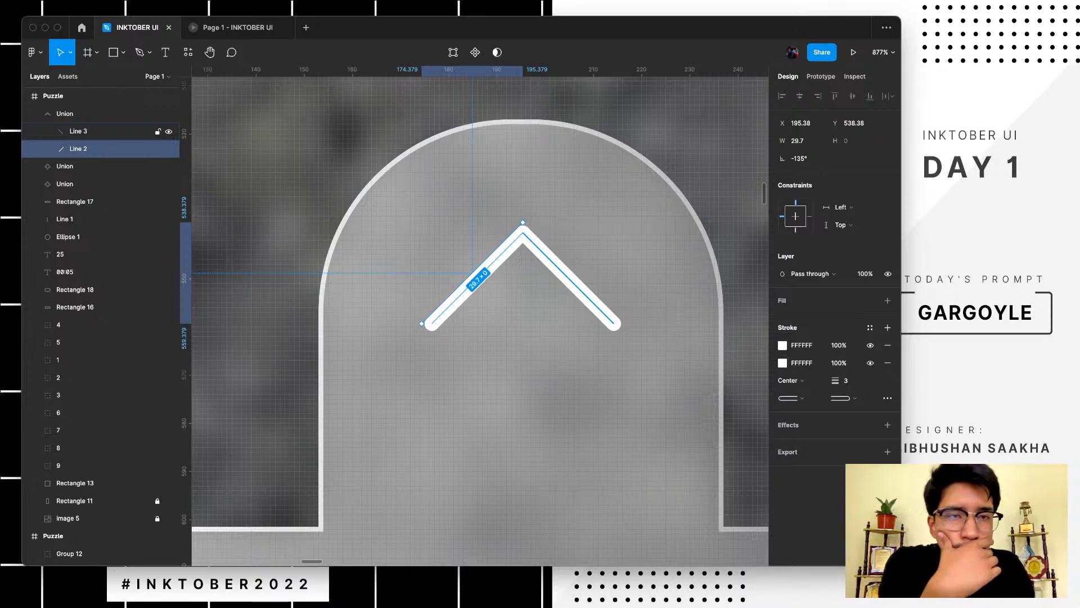
left_click(79, 132)
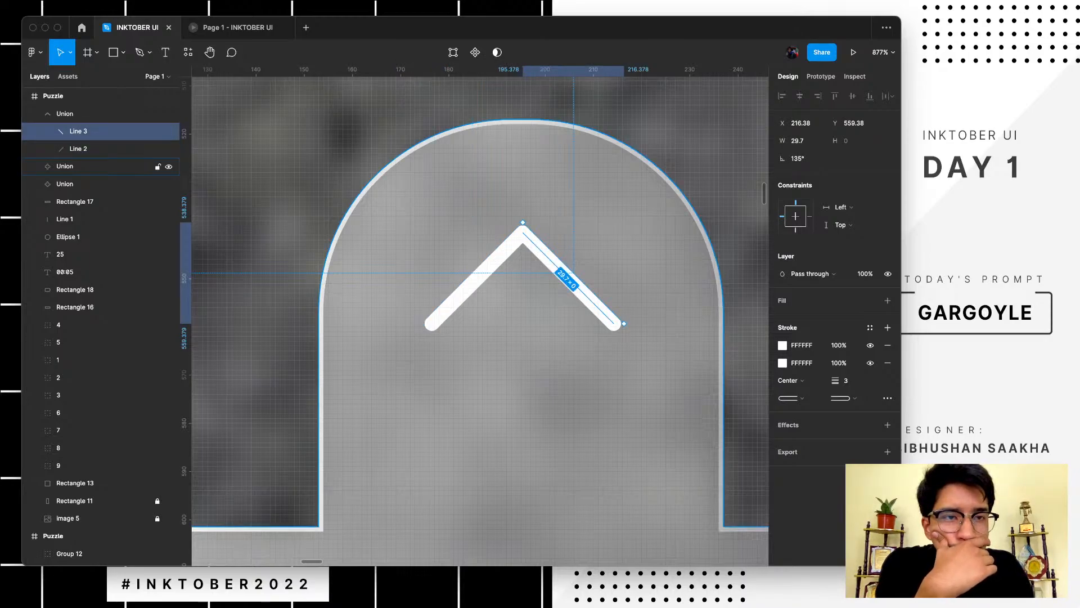
- Examine the two lines inside the chevron union individually and check how the arrow sits in the cross-shaped pad
left_click(78, 149)
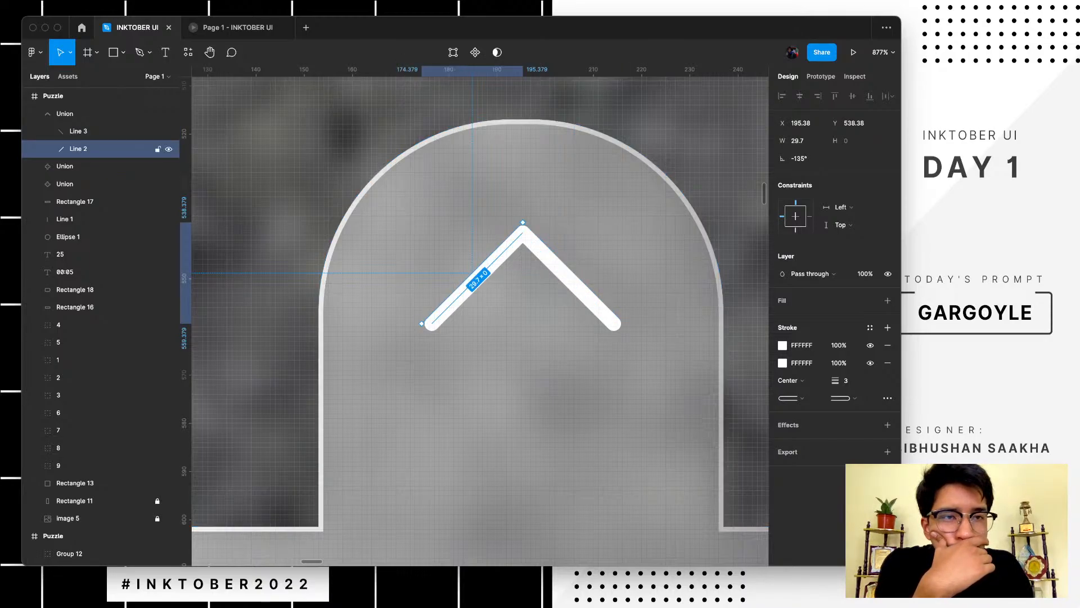
left_click(79, 131)
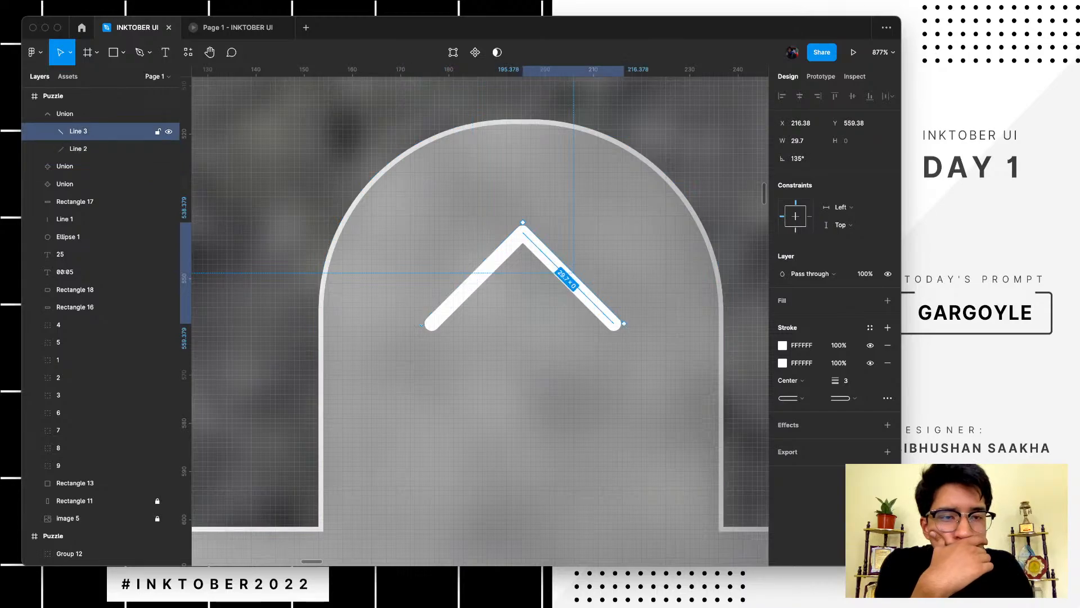
left_click(79, 149)
scroll(515, 225, "down", 3)
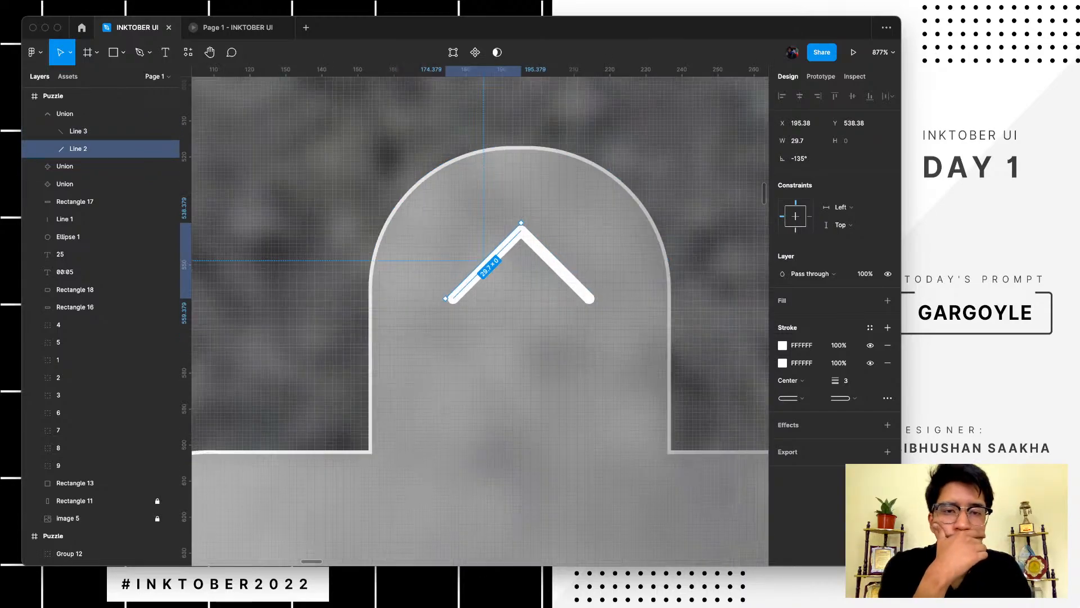
scroll(515, 224, "down", 5)
left_click(645, 248)
scroll(646, 247, "down", 5)
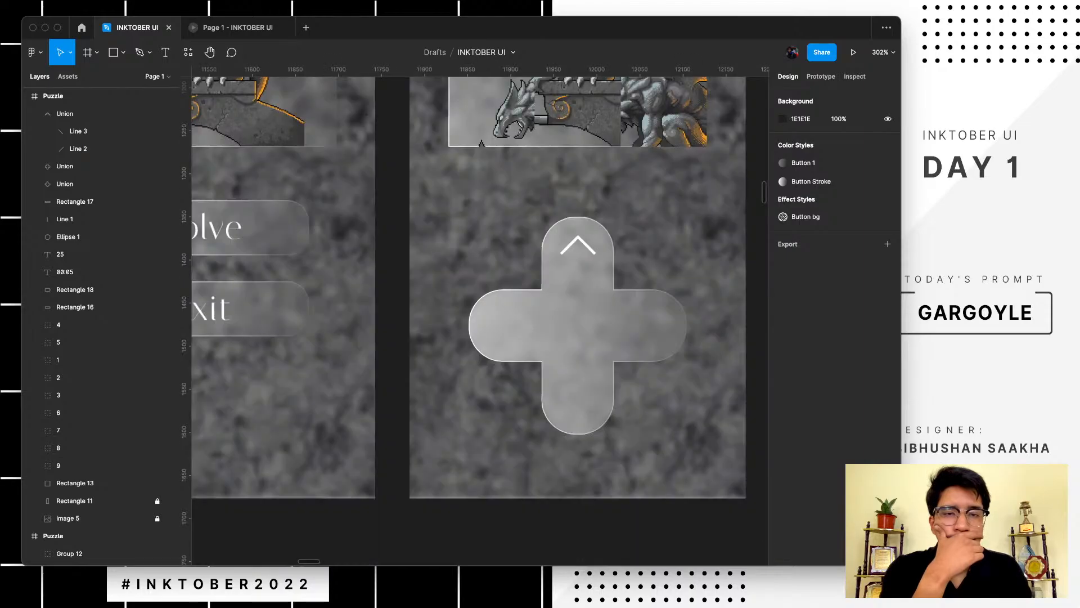
scroll(646, 246, "down", 2)
scroll(646, 246, "up", 5)
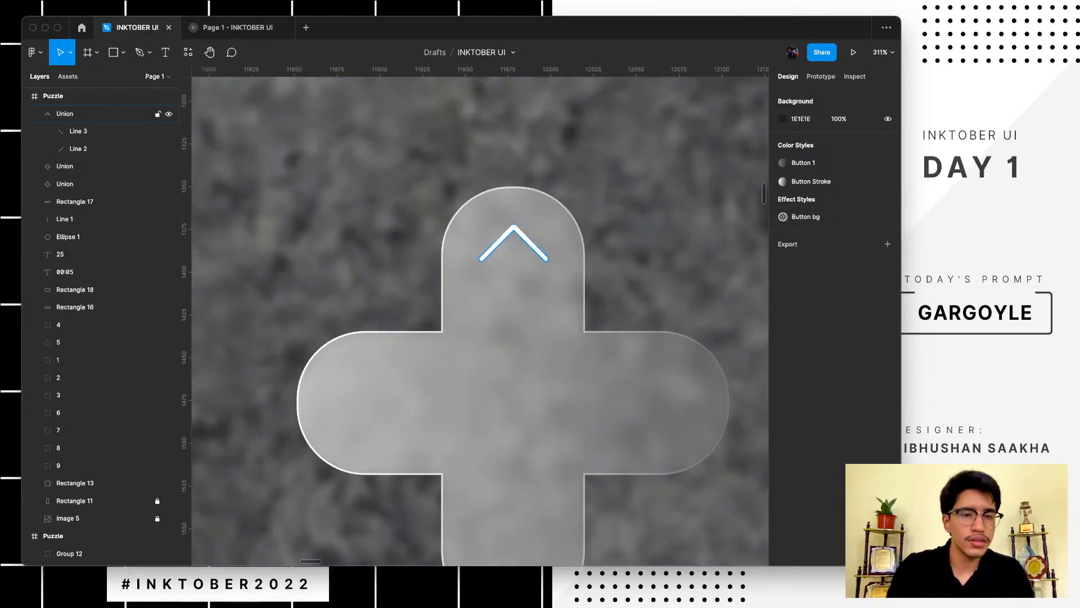
left_click(495, 242)
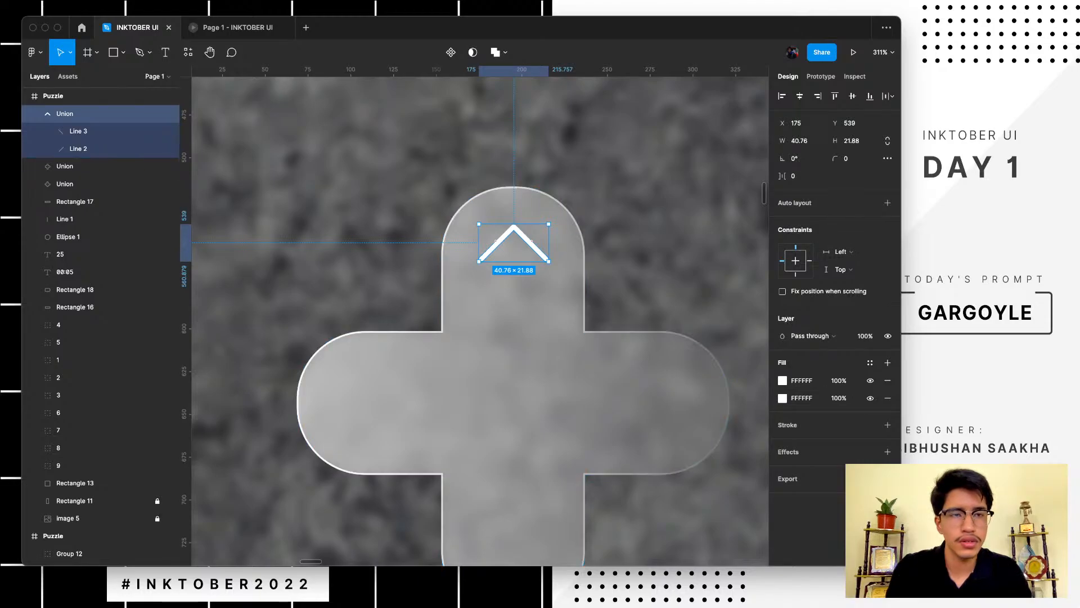
left_click(78, 131)
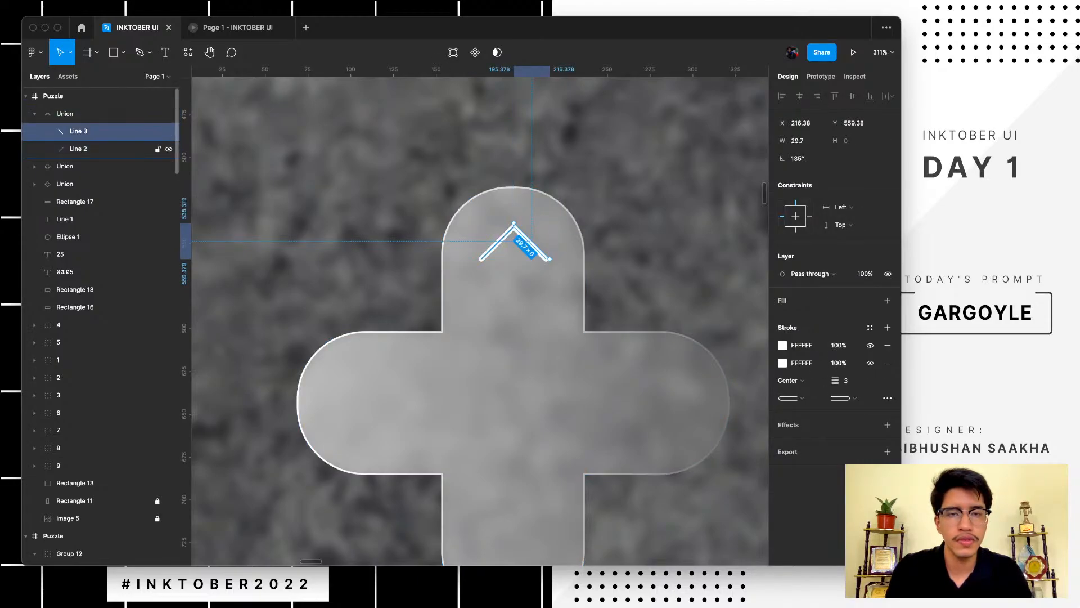
left_click(78, 148)
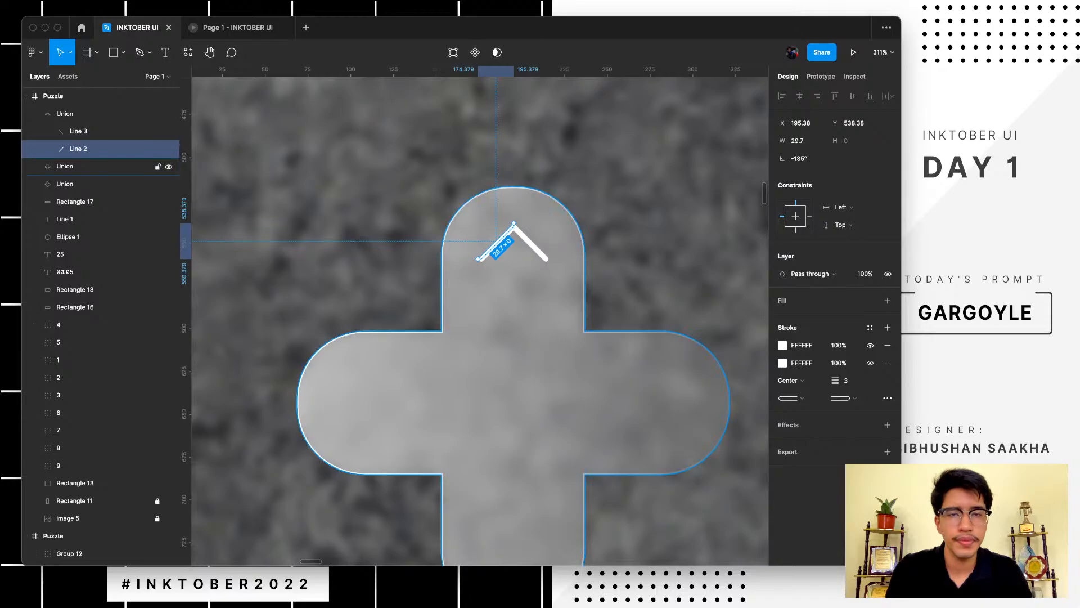
left_click(533, 246)
key("Escape")
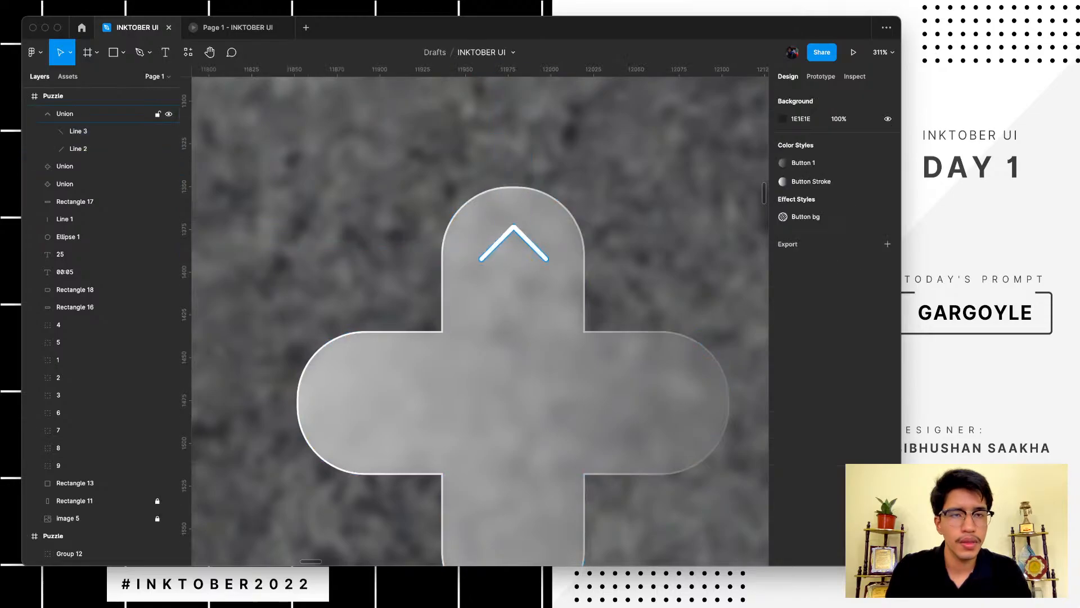
left_click(532, 244)
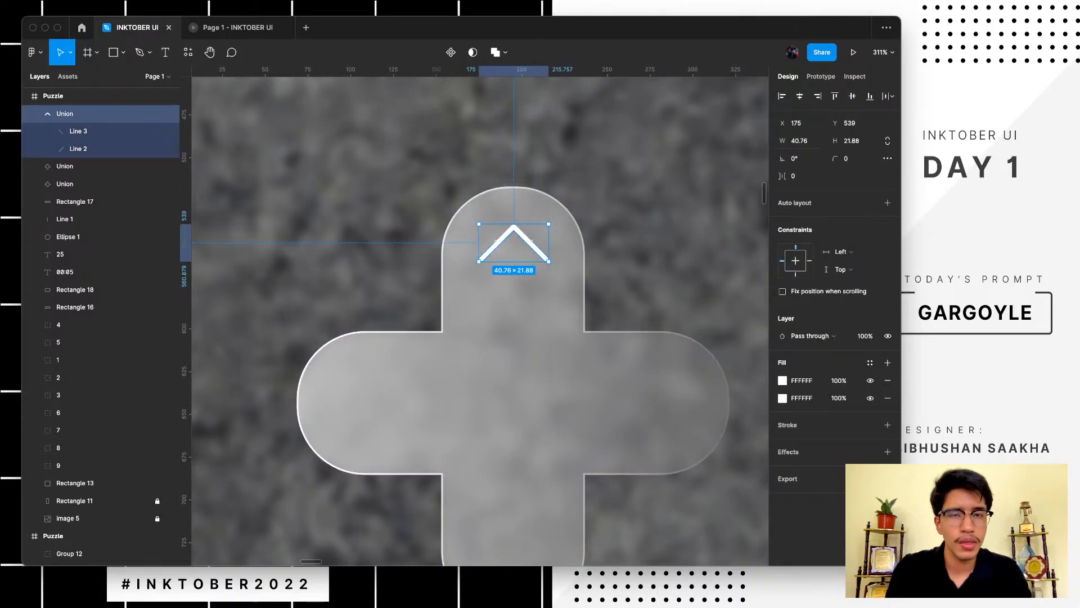
left_click_drag(783, 141, 798, 141)
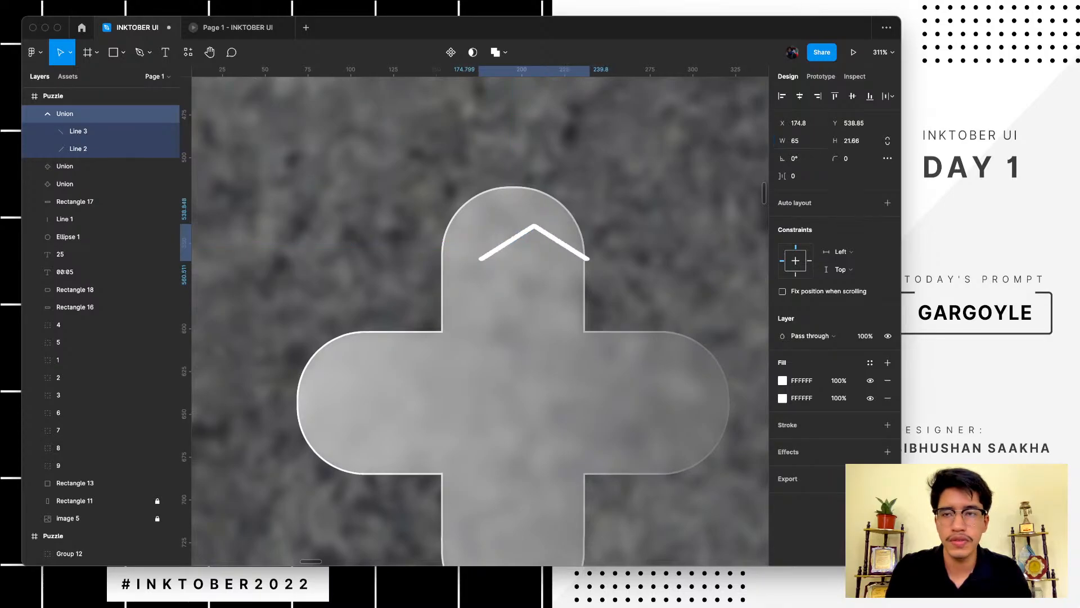
key("super+z")
- Select both lines inside the chevron union together
left_click(101, 131)
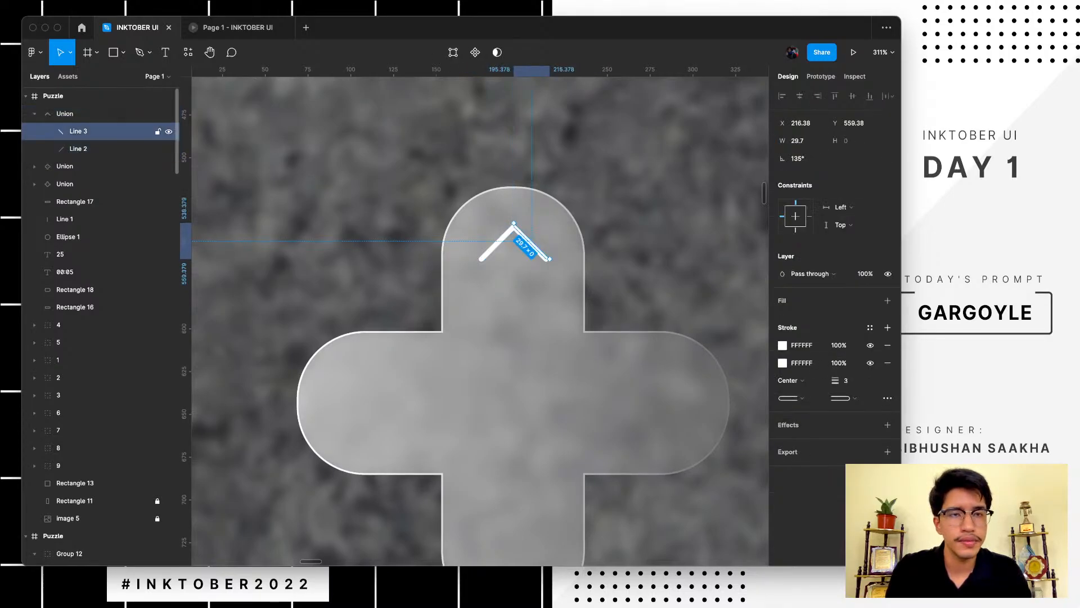
left_click(78, 148, "shift")
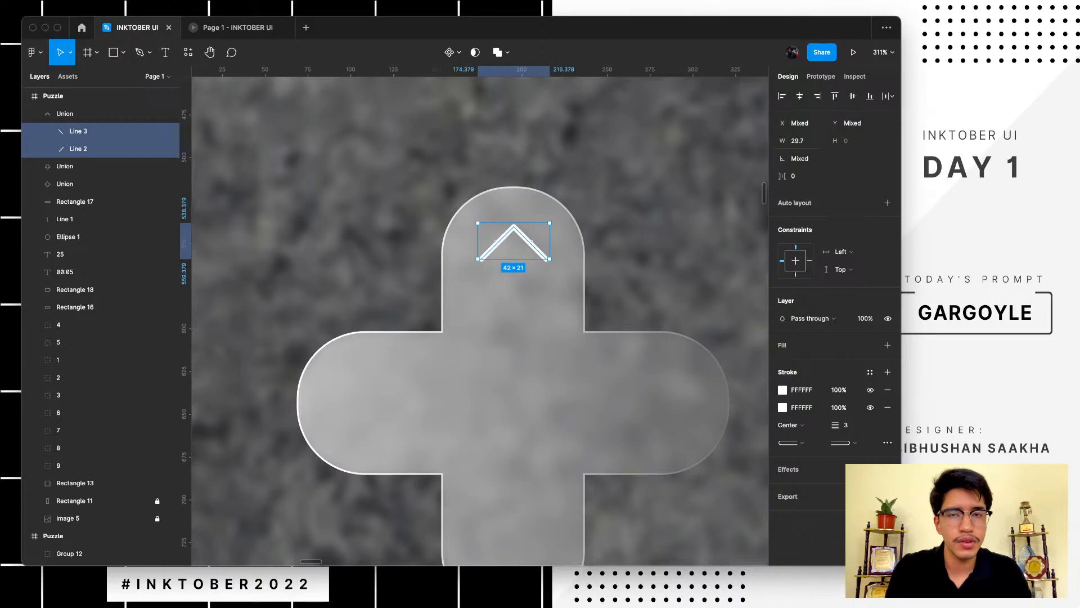
left_click_drag(783, 141, 798, 144)
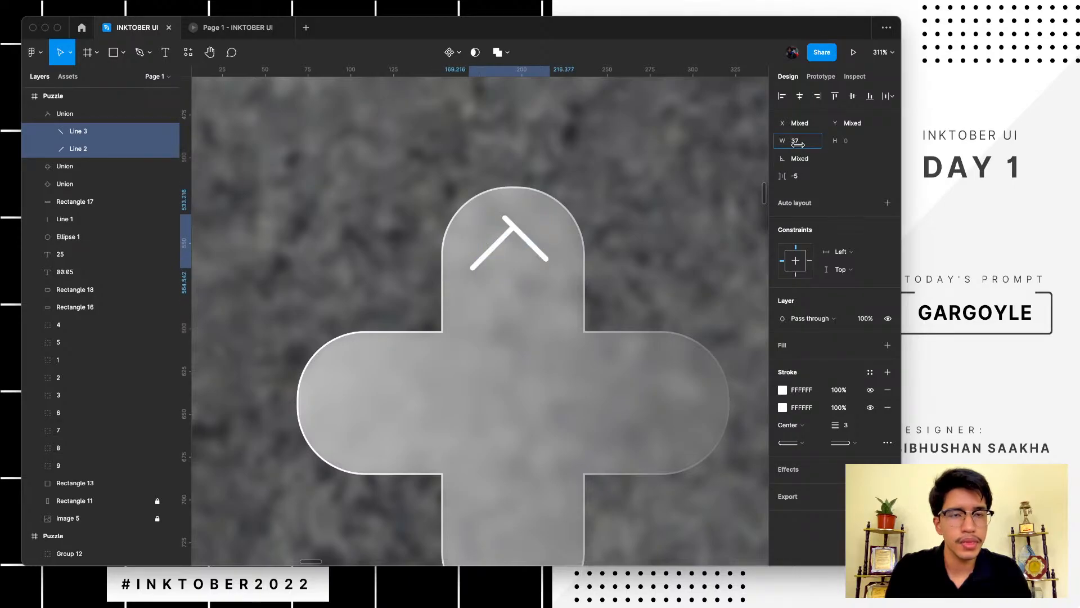
key("super+z")
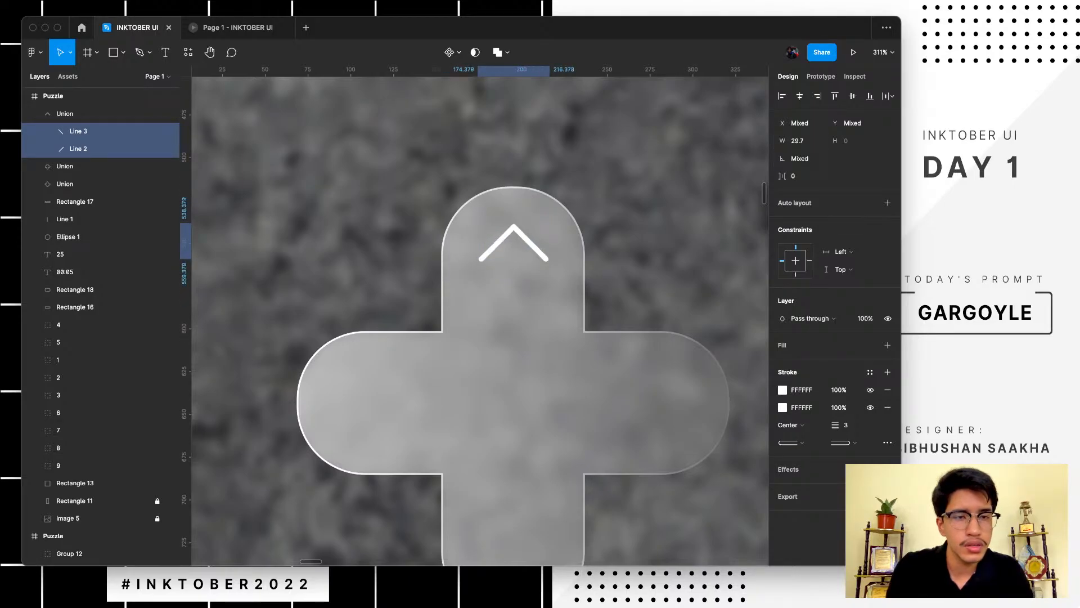
left_click_drag(835, 123, 846, 123)
key("super+z")
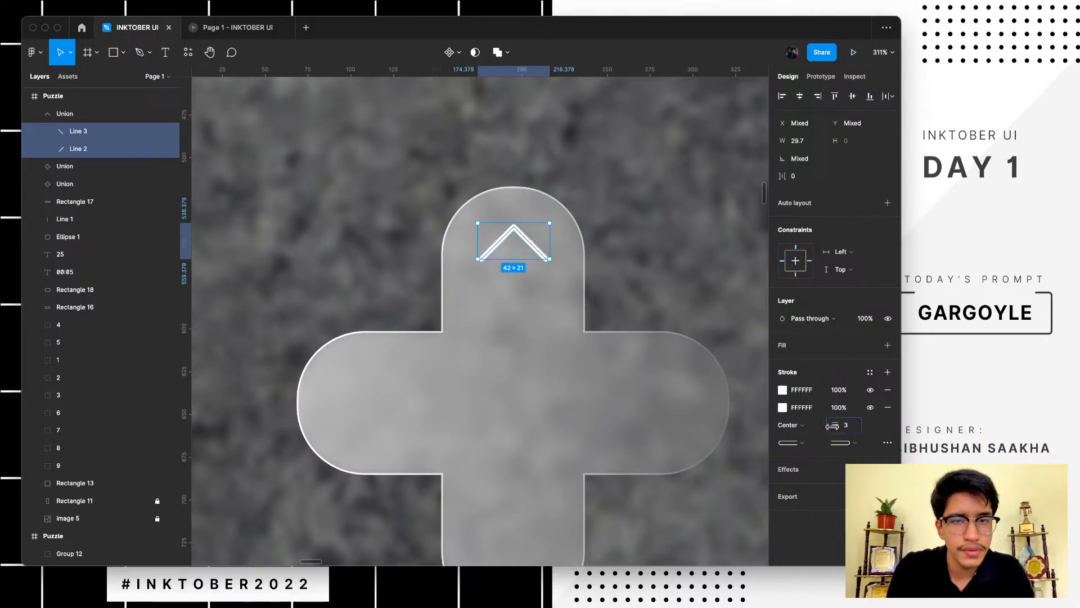
- Set the stroke weight of both chevron lines to 7 and shift them slightly to recentre the arrow in the cross's upper arm
left_click_drag(834, 425, 837, 424)
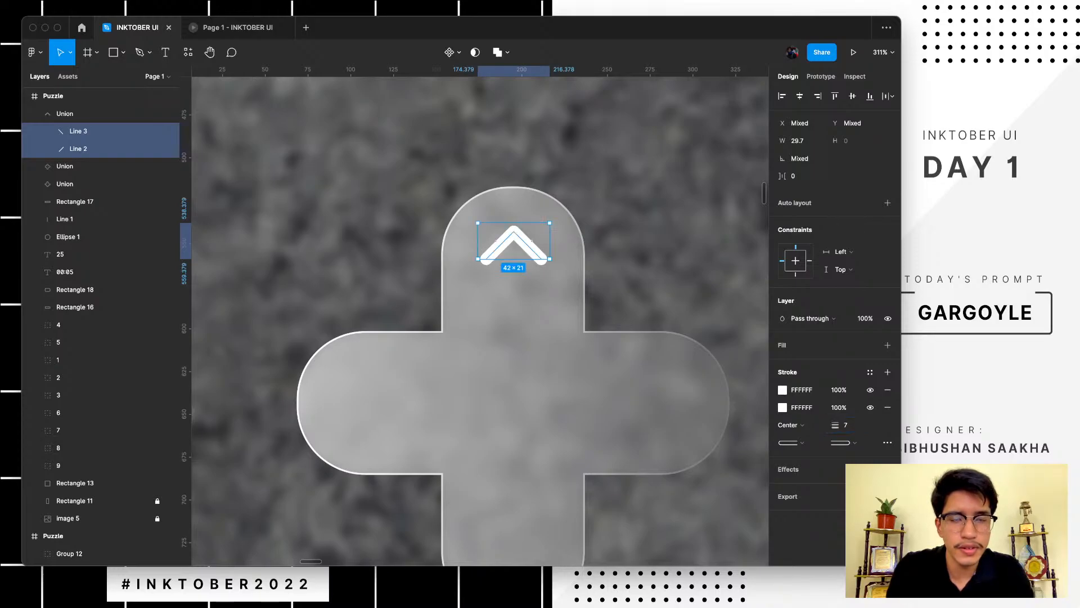
mouse_move(531, 250)
left_mouse_down()
mouse_move(527, 260)
mouse_move(530, 250)
left_mouse_up()
scroll(474, 316, "down", 3)
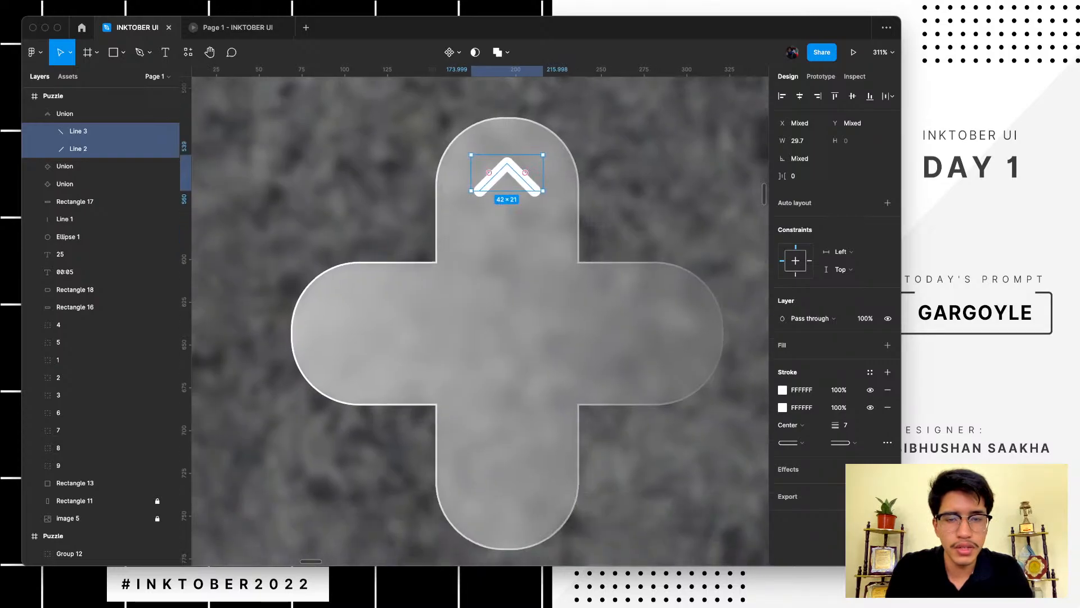
- Duplicate the chevron lines into the cross's lower arm and flip the copy vertically to point down
left_click_drag(507, 174, 509, 464)
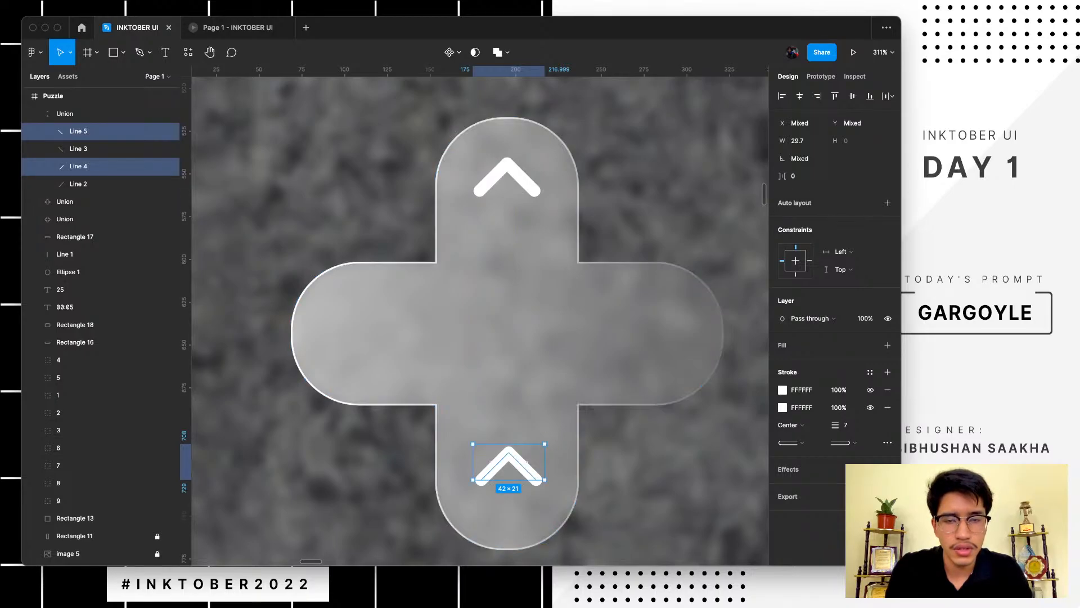
left_click_drag(545, 462, 441, 462)
key("super+z")
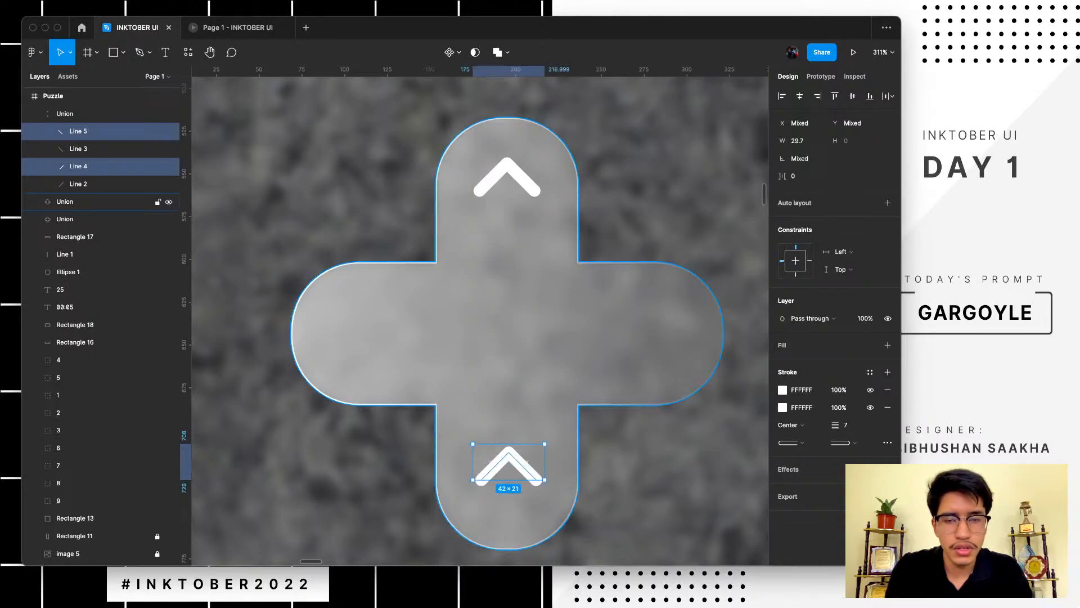
left_click_drag(548, 441, 469, 483)
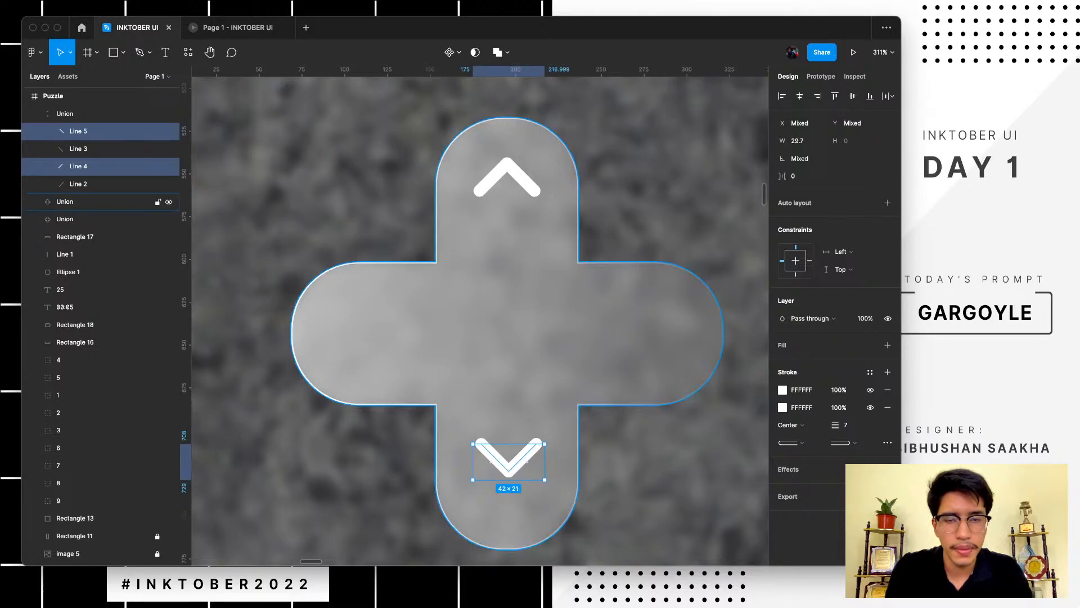
- Nudge the downward chevron 9 px lower in the bottom arm
key("Down")
key("Down")
key("Down")
key("Down")
key("Down")
key("Down")
key("Down")
key("Down")
key("Down")
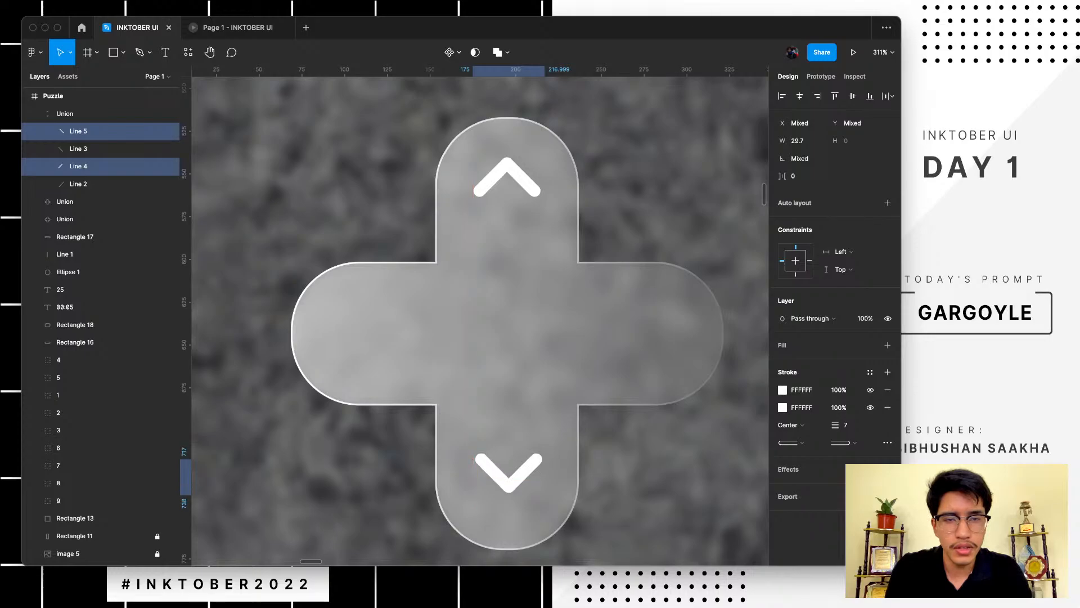
- Add a right-pointing chevron copy in the cross's right arm and a horizontally flipped, left-pointing copy in the left arm
left_click_drag(509, 475, 685, 289)
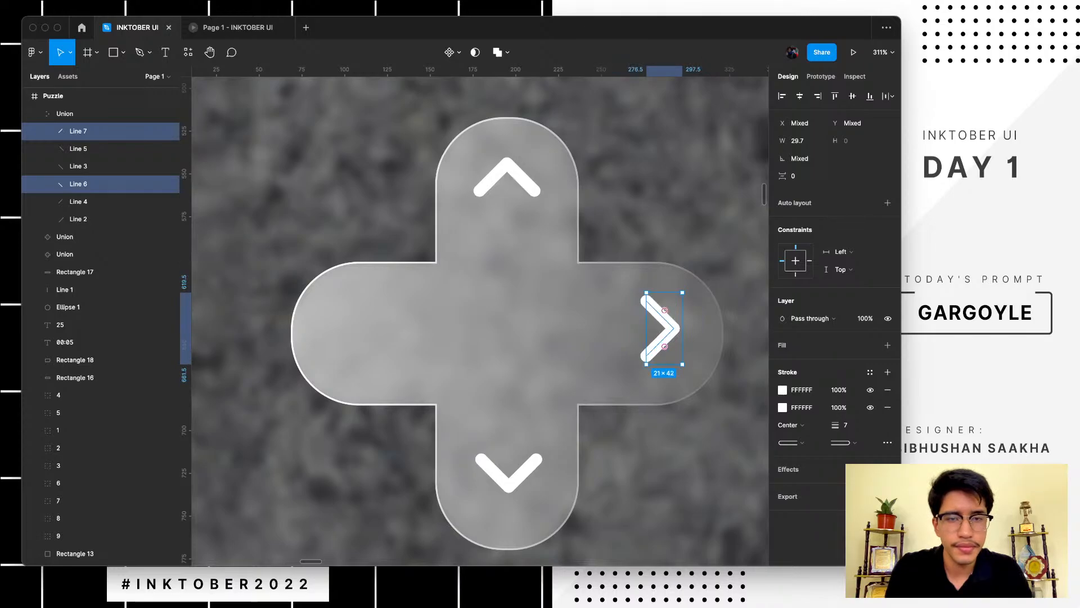
left_click_drag(664, 328, 362, 338)
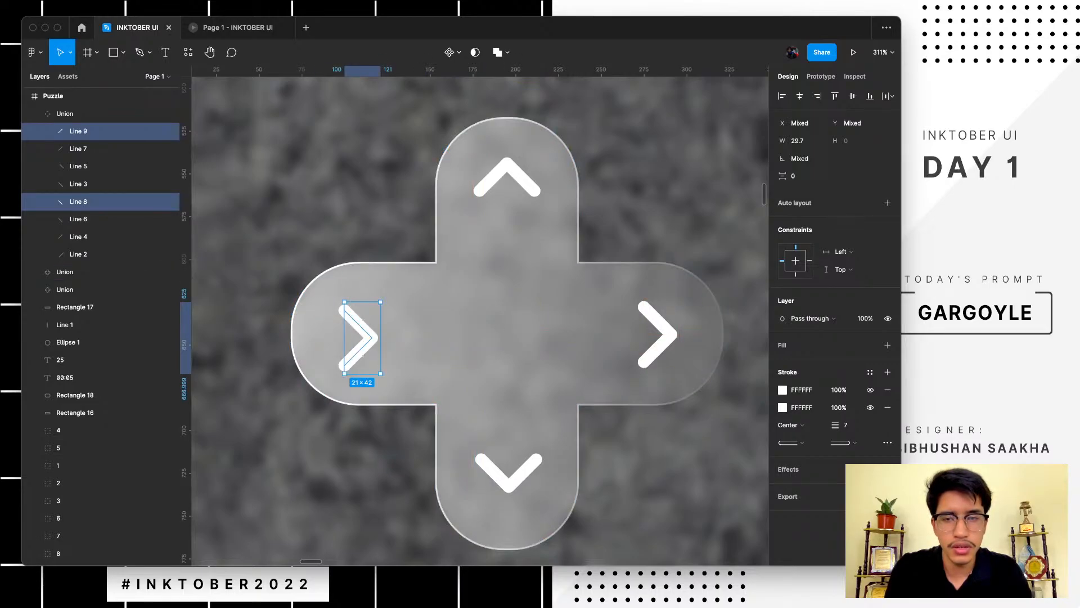
left_click_drag(384, 298, 342, 376)
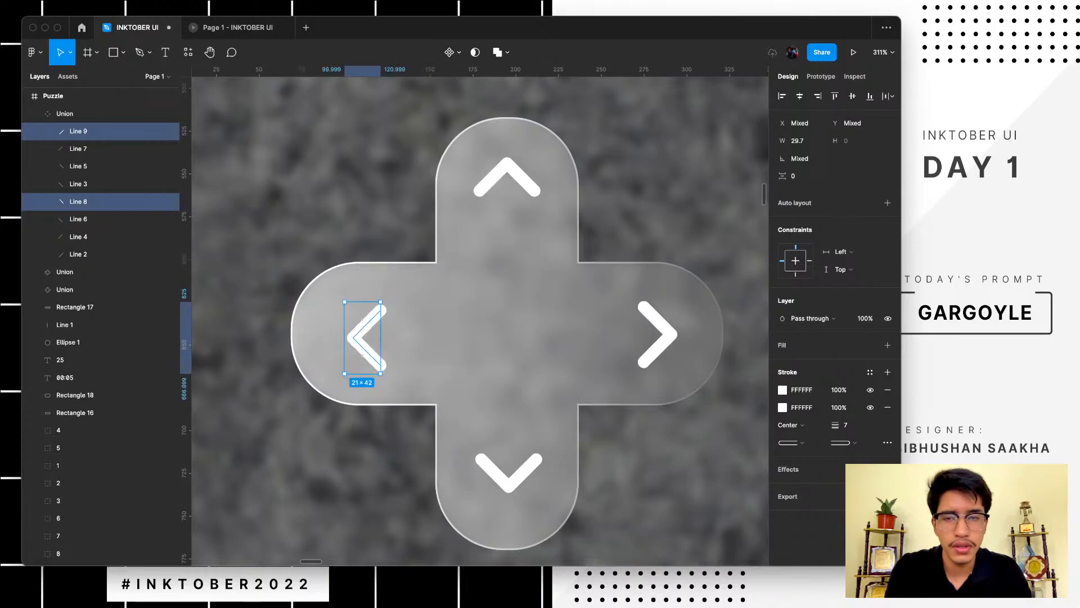
- Shift the left-pointing chevron a net 4 px left so its left edge sits at X 96
key("Left")
key("Left")
key("Left")
key("Left")
key("Left")
key("Left")
key("Left")
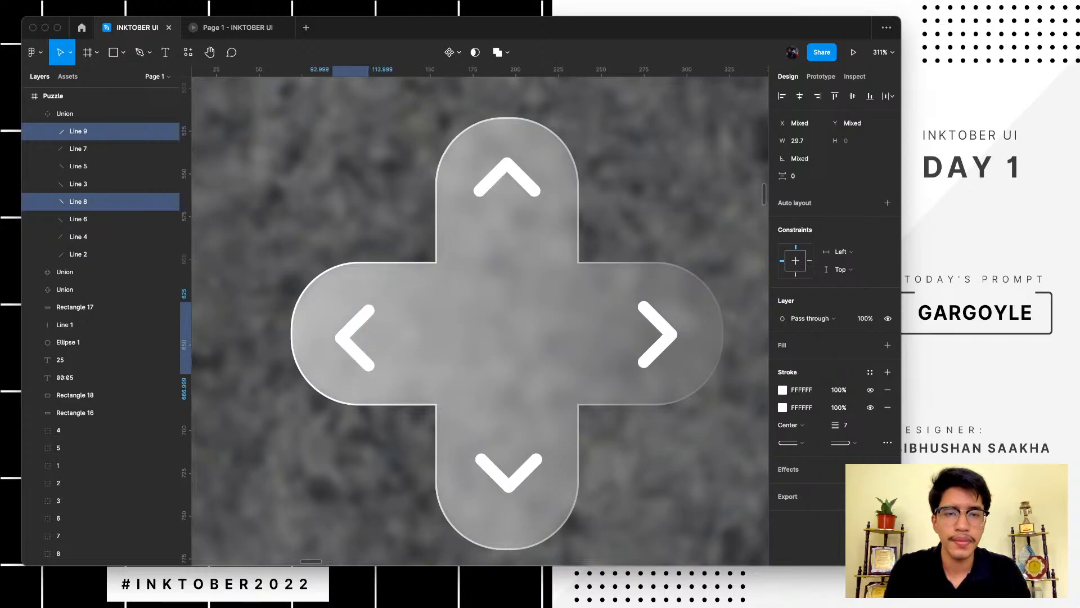
key("Right")
key("Right")
key("Right")
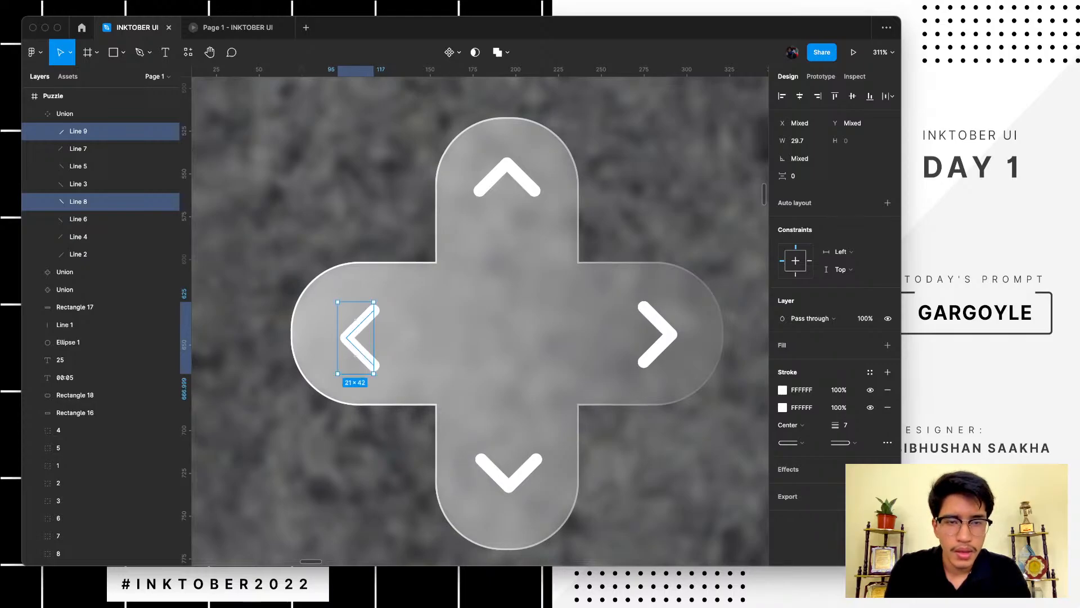
left_click(658, 321)
key("Up")
key("super+z")
key("super+z")
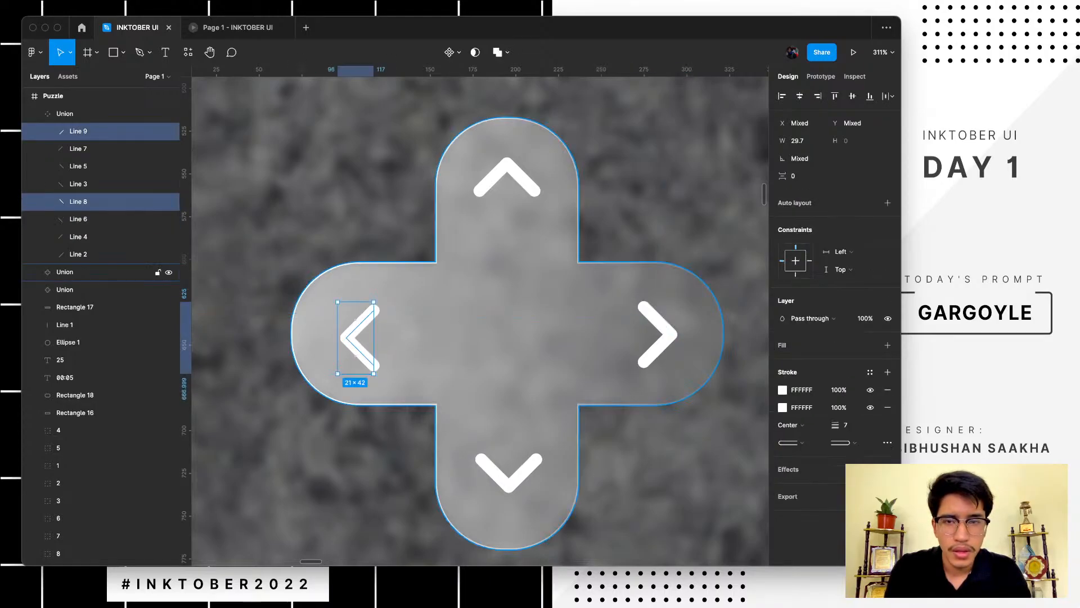
- Review the finished arrow pad within the whole puzzle screen and compare it with the neighbouring game screens
left_click(647, 220)
left_click(659, 319)
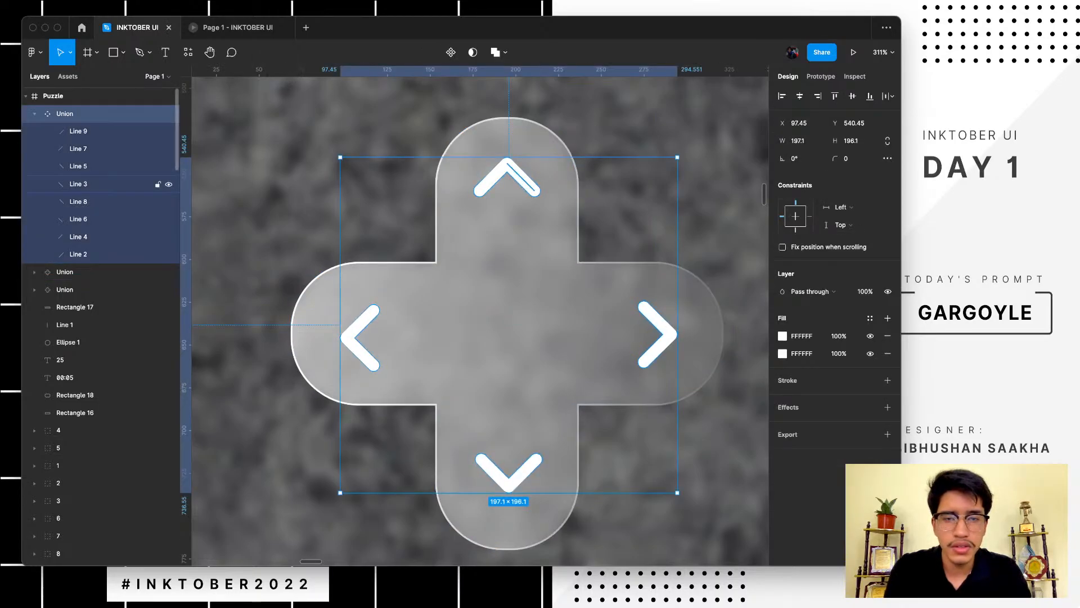
left_click(244, 217)
scroll(243, 216, "down", 5)
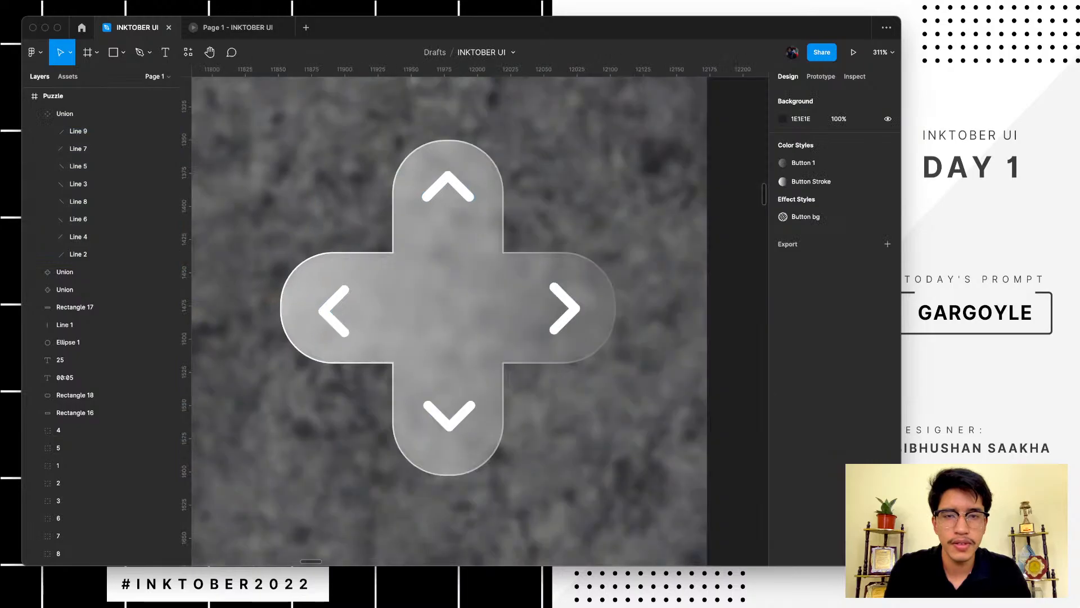
scroll(337, 382, "down", 8)
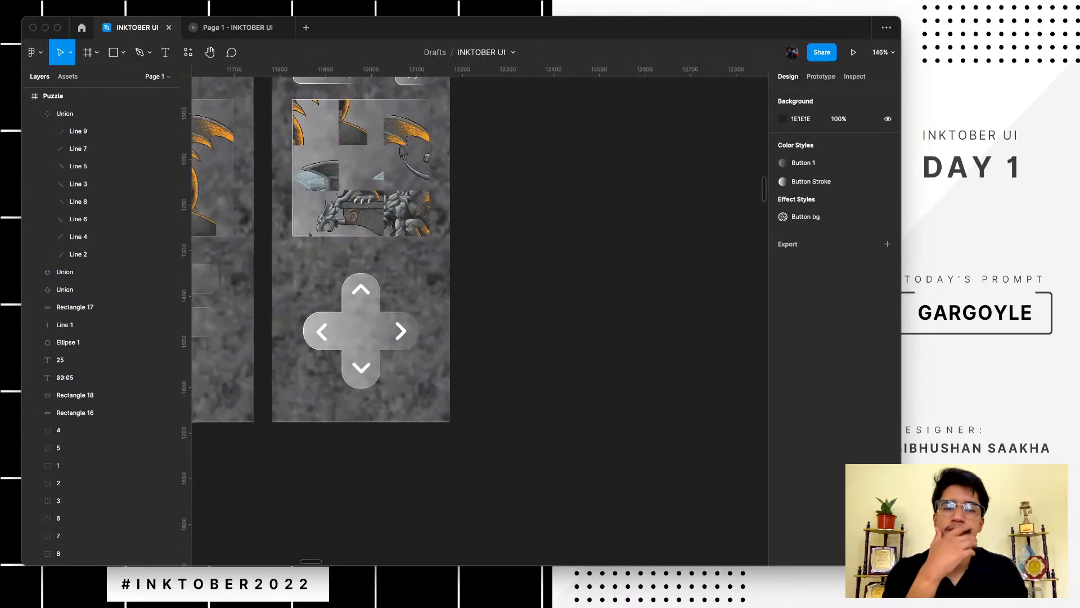
scroll(478, 321, "left", 5)
scroll(479, 321, "up", 2)
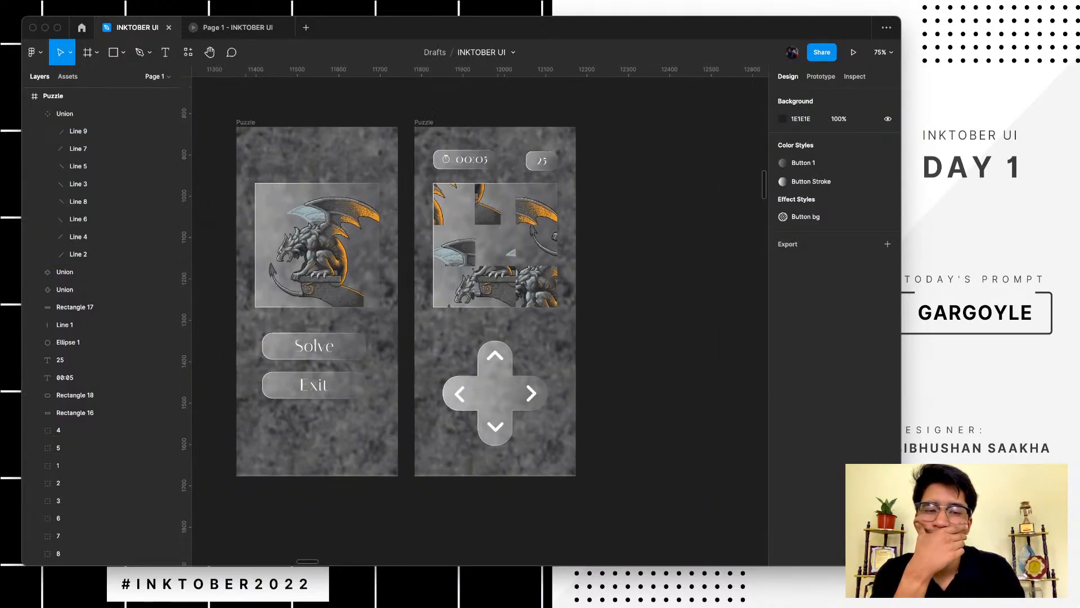
scroll(478, 321, "left", 1)
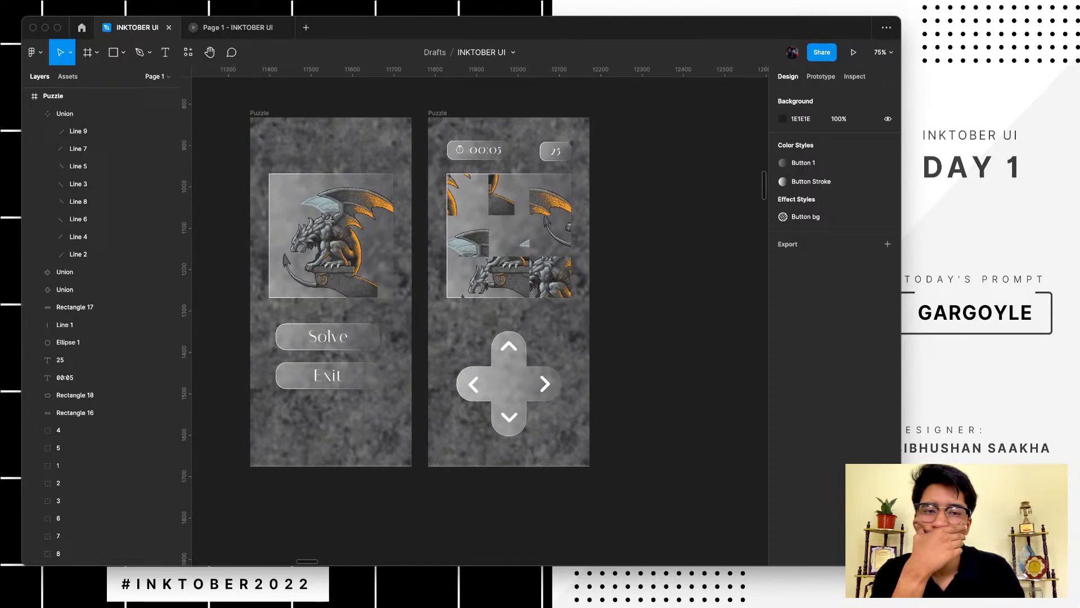
scroll(478, 320, "down", 1)
scroll(478, 321, "left", 1)
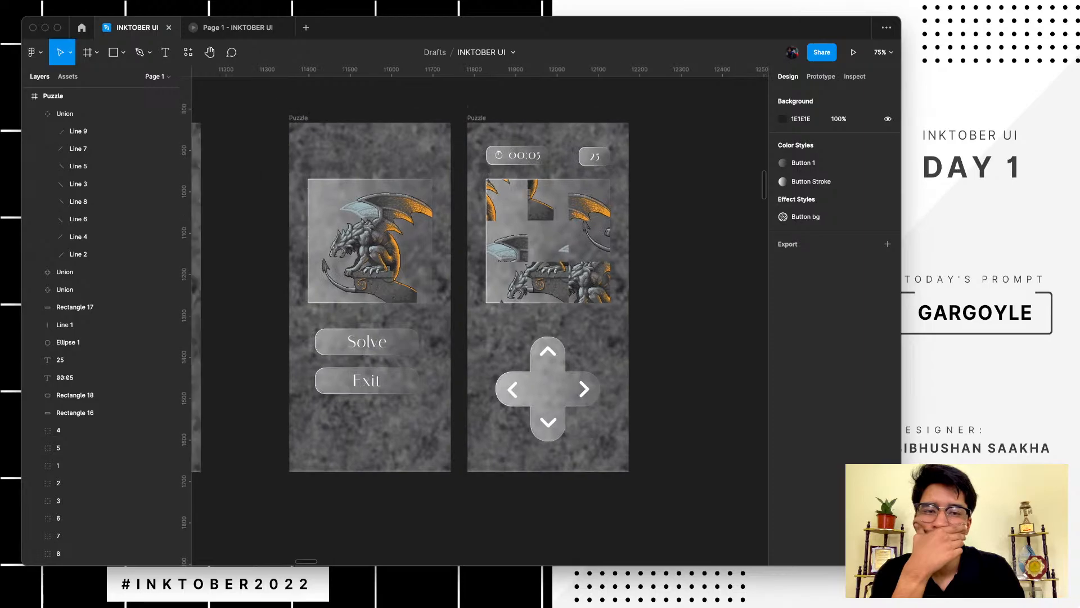
scroll(478, 321, "down", 1)
scroll(267, 201, "down", 4)
scroll(266, 200, "left", 1)
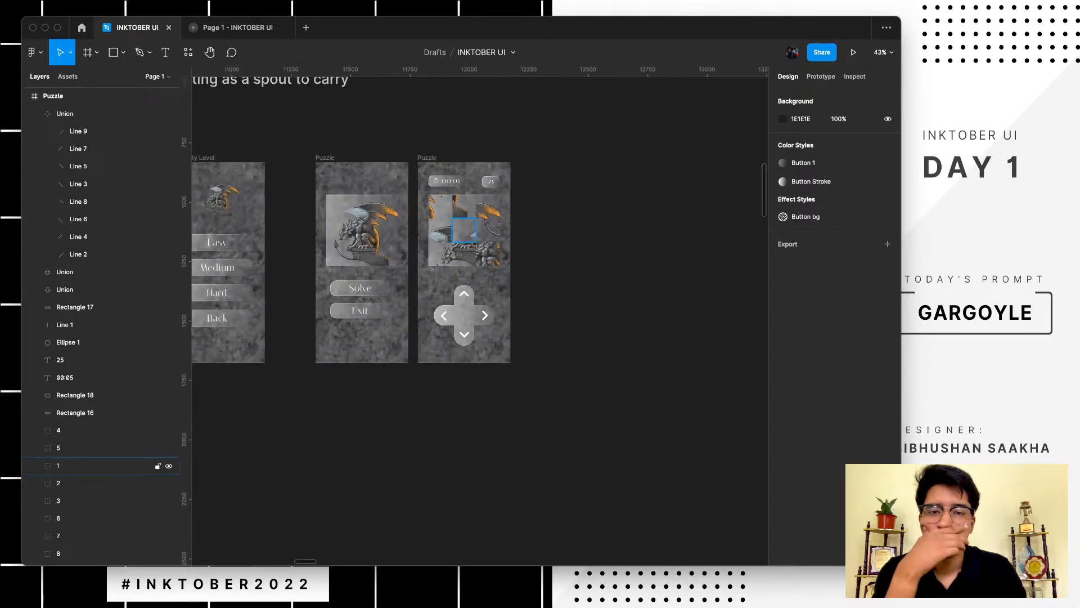
- Duplicate Rectangle 13, the 300 × 300 glass panel behind the complete gargoyle image on the Solve/Exit puzzle screen
scroll(466, 224, "up", 5)
scroll(416, 186, "left", 2)
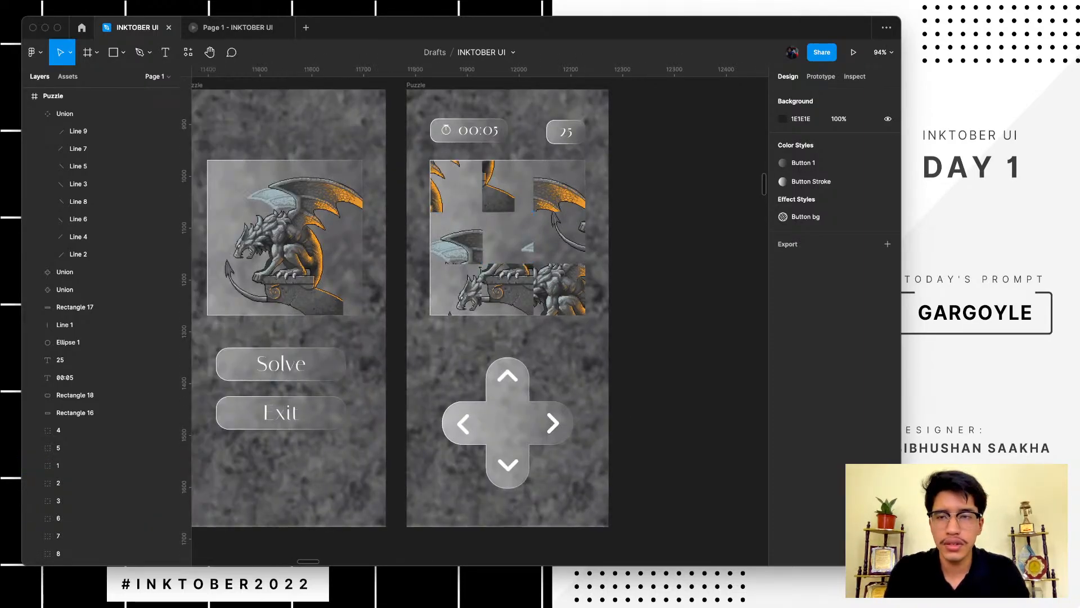
left_click(314, 186)
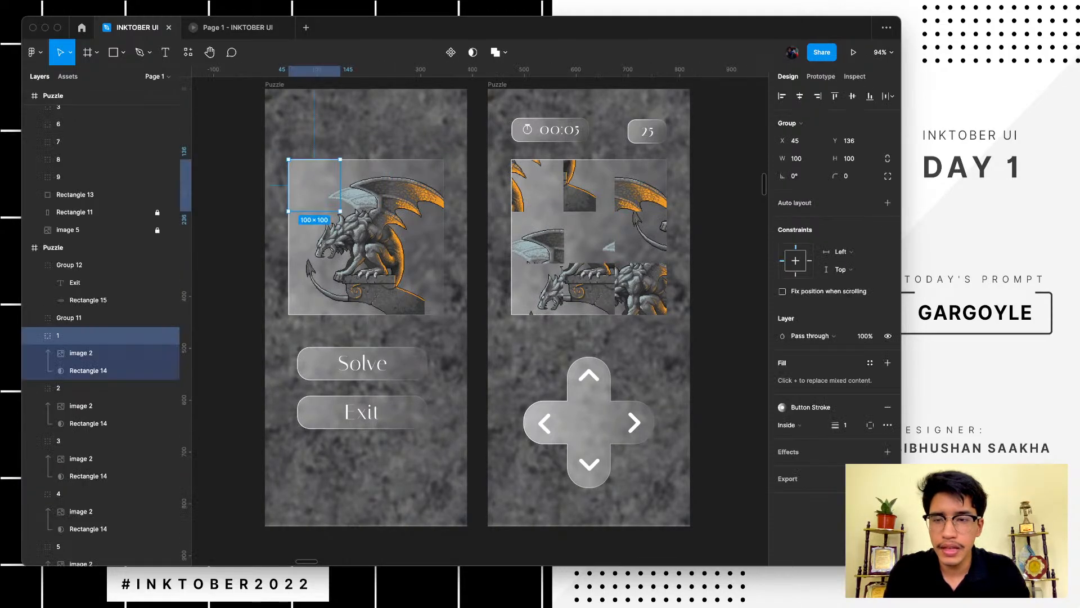
scroll(112, 309, "down", 1)
scroll(113, 308, "down", 10)
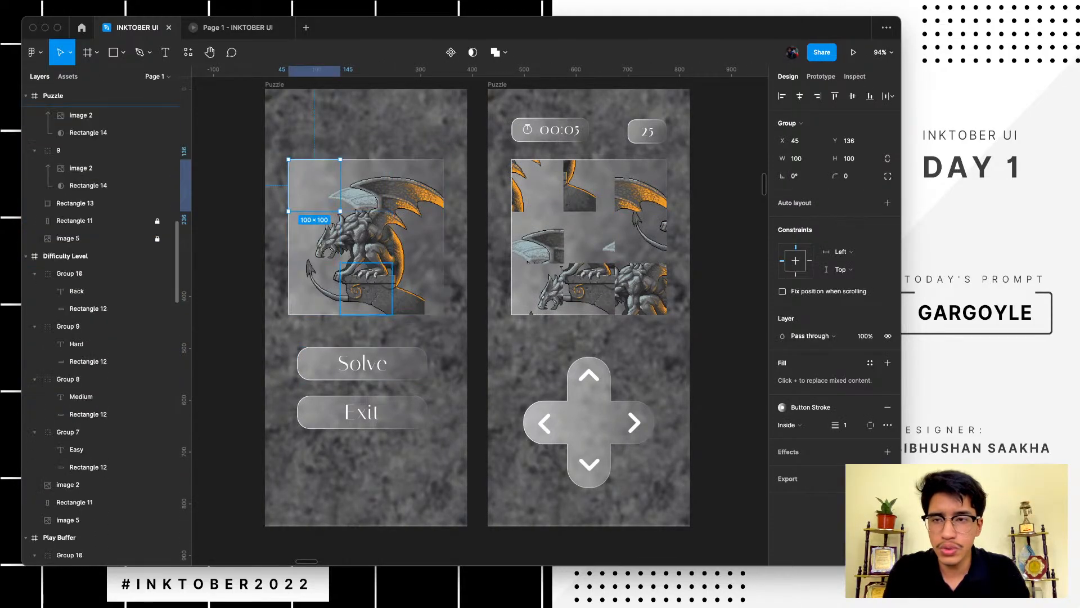
scroll(101, 337, "up", 6)
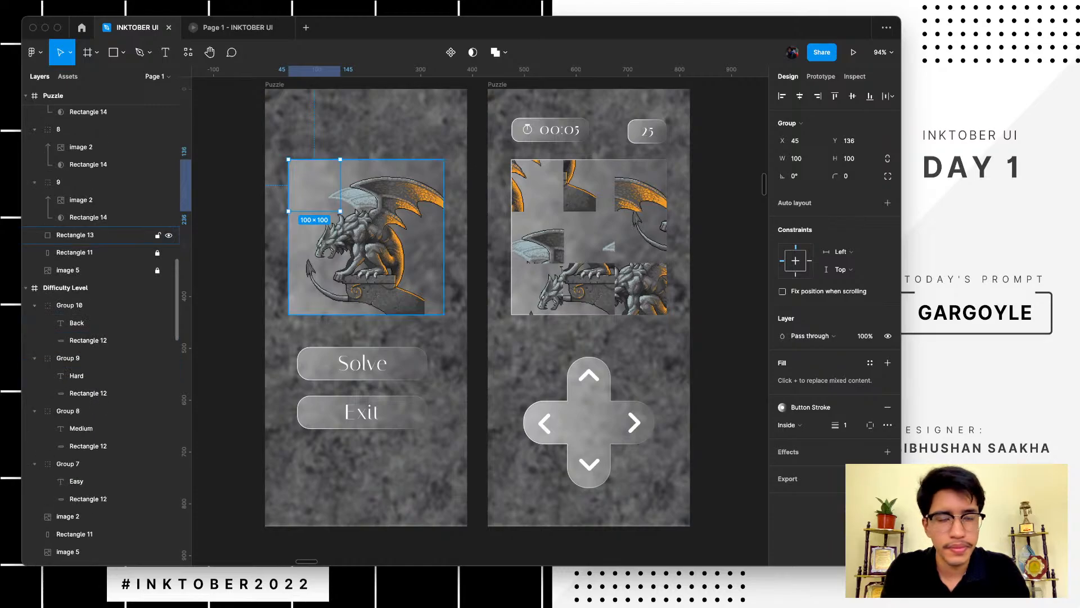
left_click(90, 235)
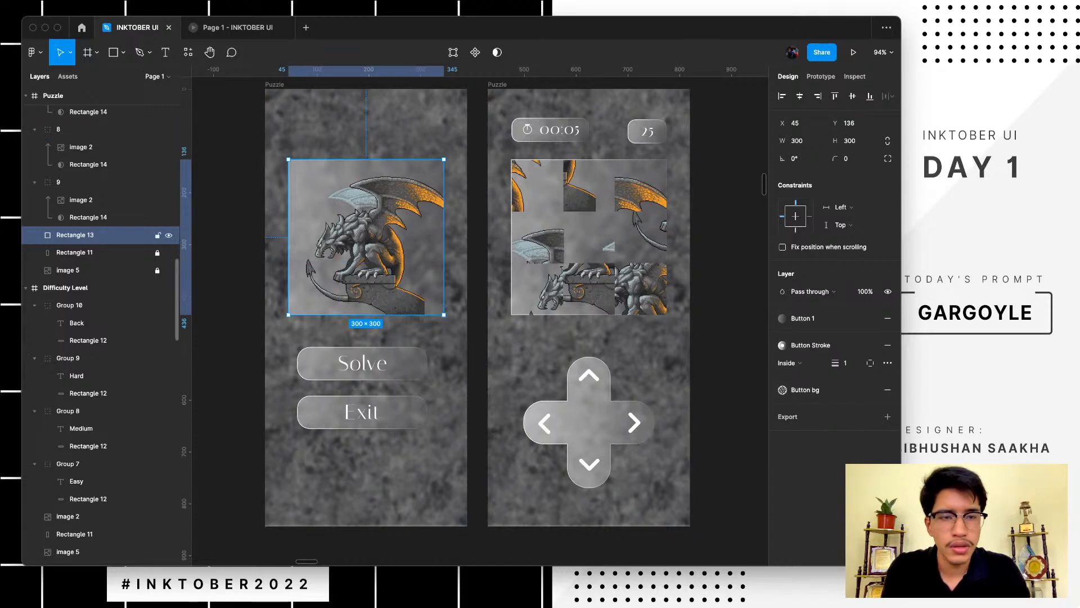
key("super+d")
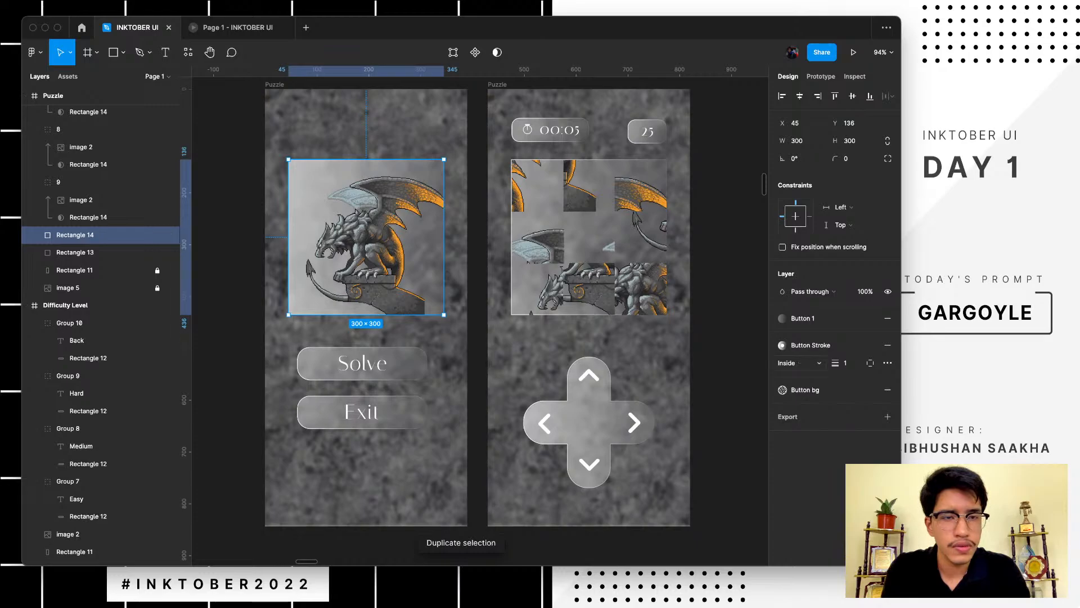
- Remove the Button bg effect, Button 1 fill and Button Stroke from the duplicated panel
left_click(888, 389)
left_click(888, 318)
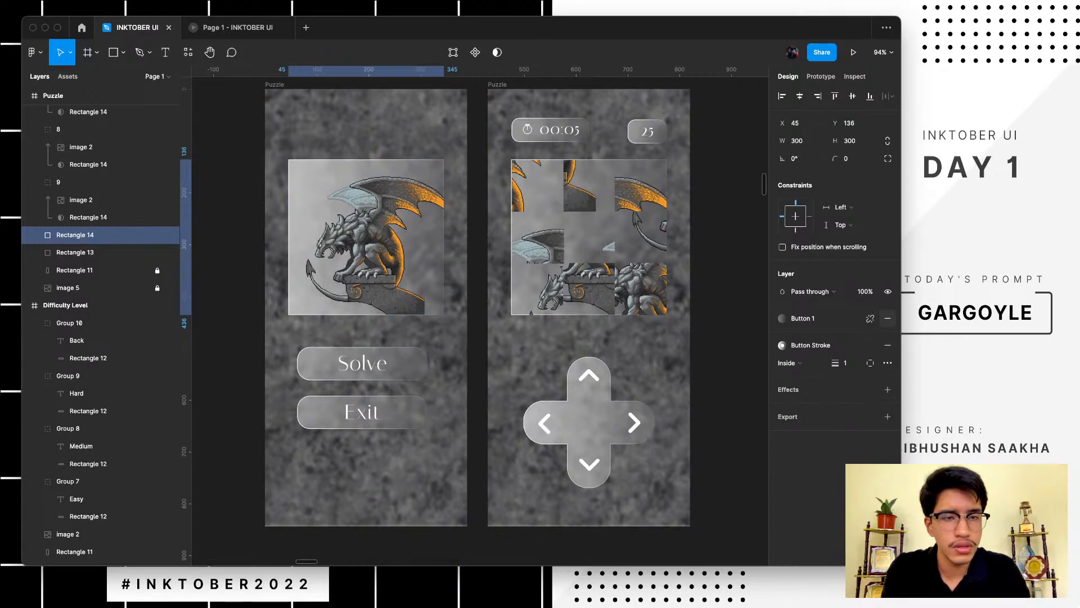
left_click(888, 345)
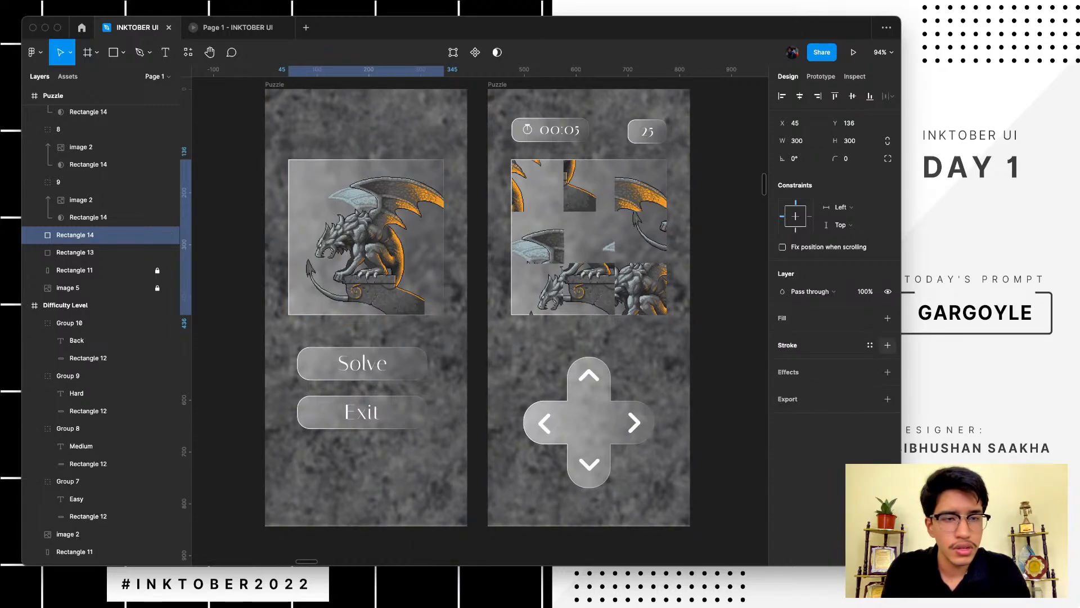
- Add a drop shadow to the duplicated panel and set its colour to FFFFFF
left_click(888, 371)
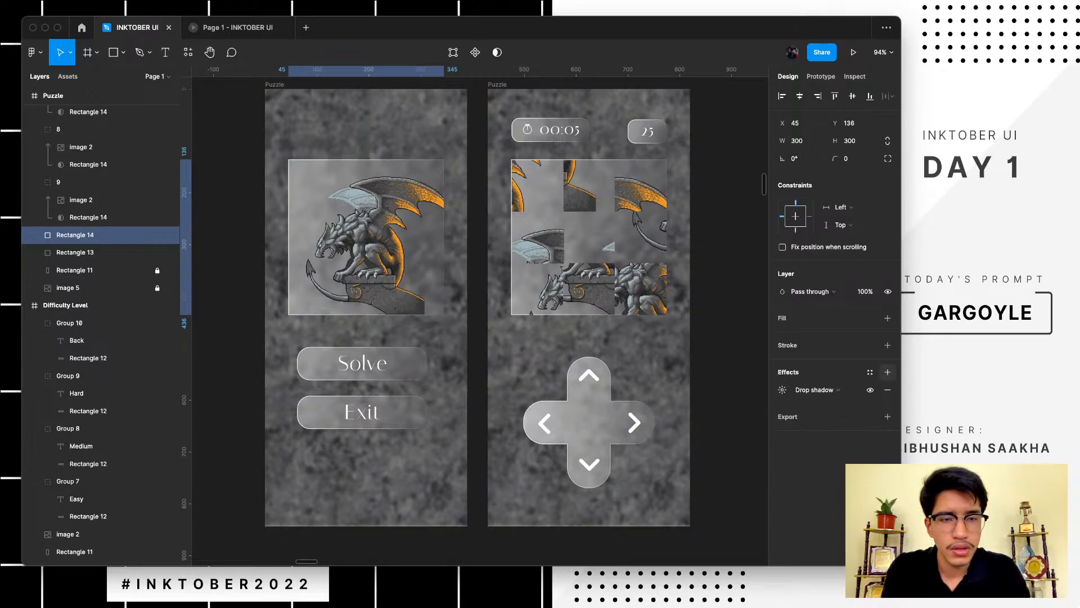
left_click(782, 389)
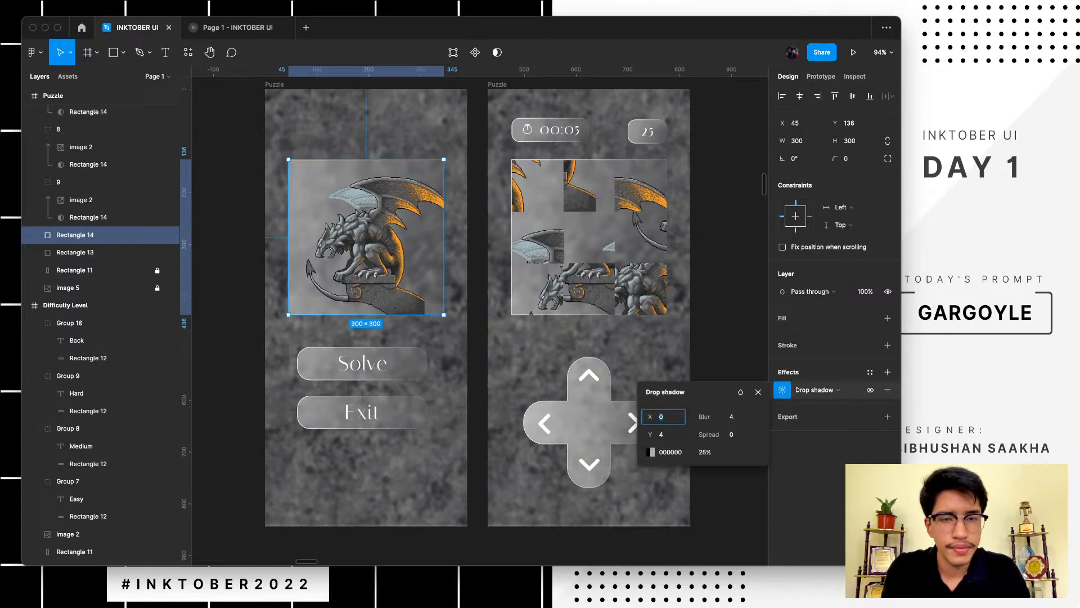
left_click(650, 452)
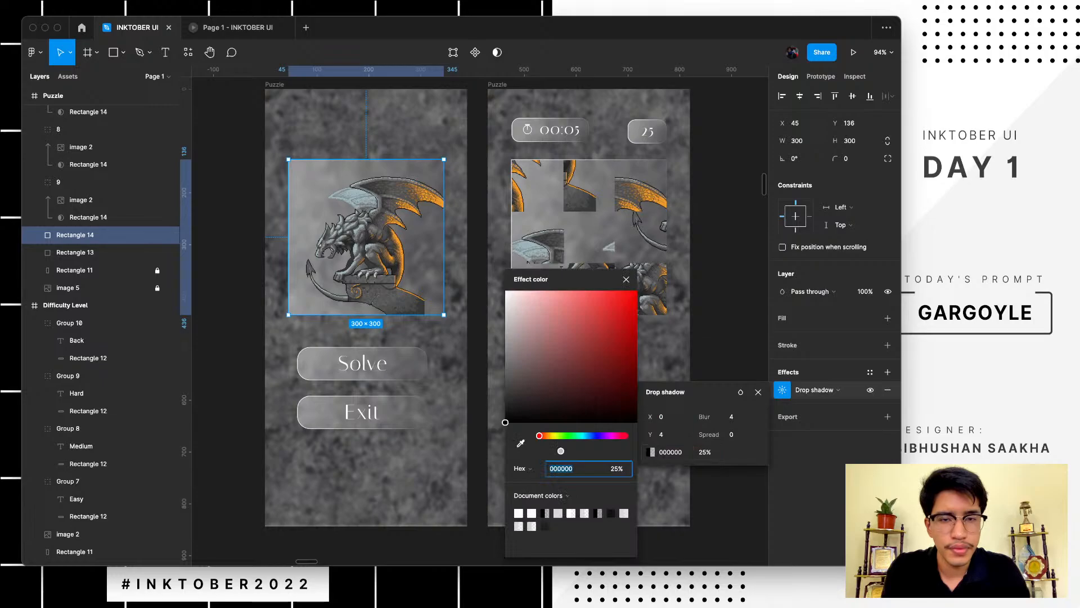
type("ffffff")
key("Return")
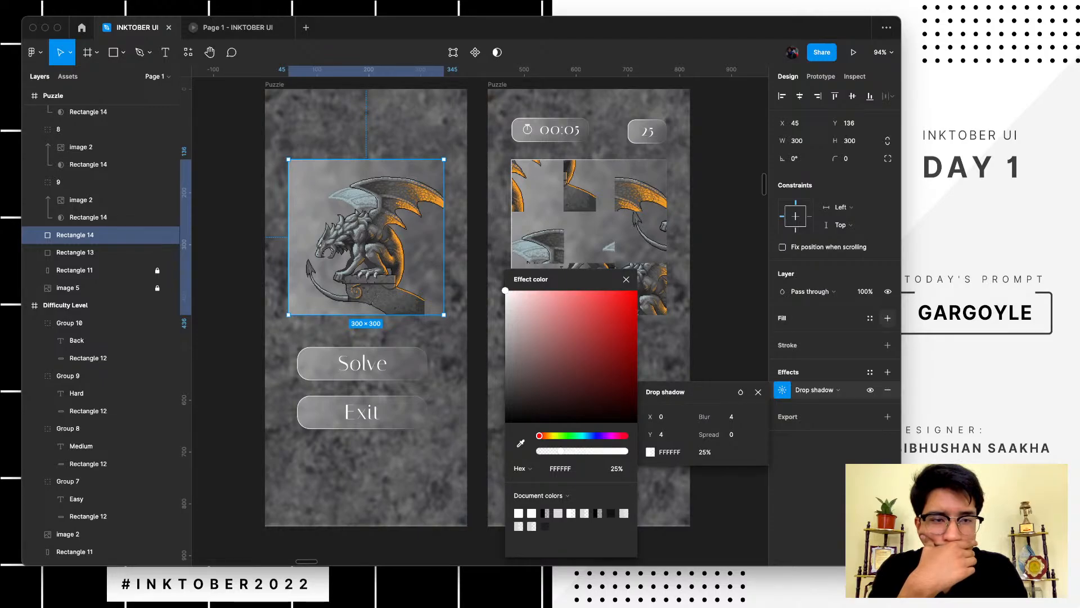
- Give the duplicated panel a black 000000 fill at 10% opacity
left_click(887, 317)
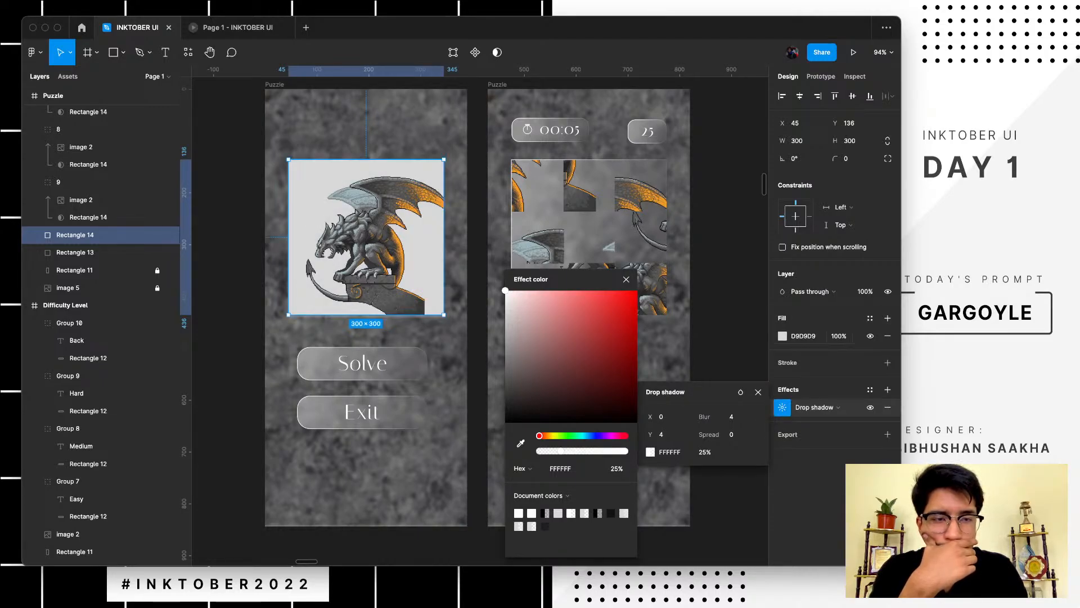
left_click(803, 336)
key("Tab")
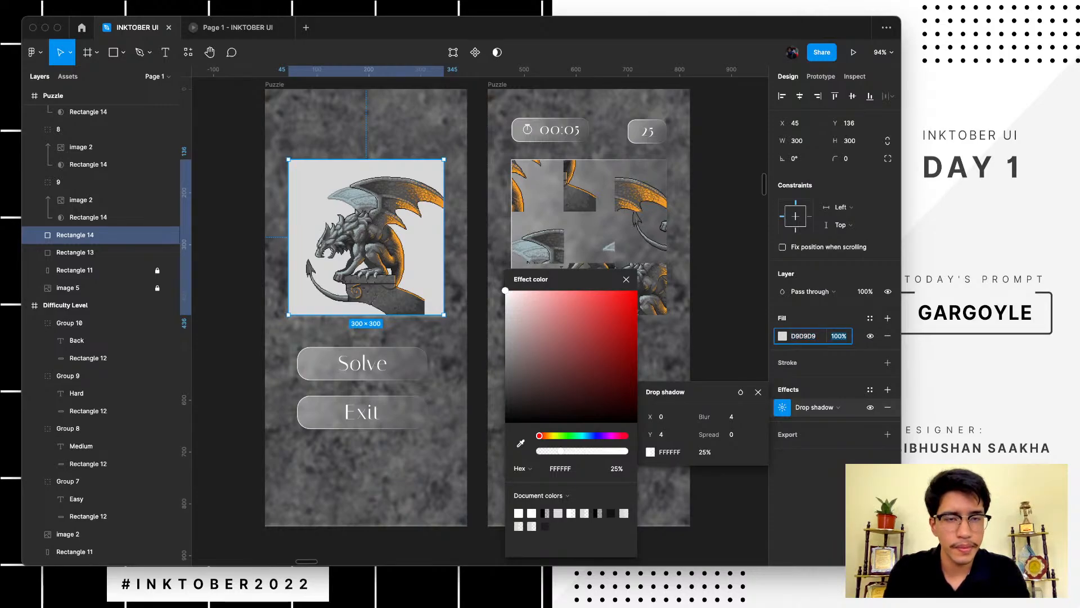
left_click(782, 336)
left_click_drag(748, 315, 636, 422)
left_click(837, 336)
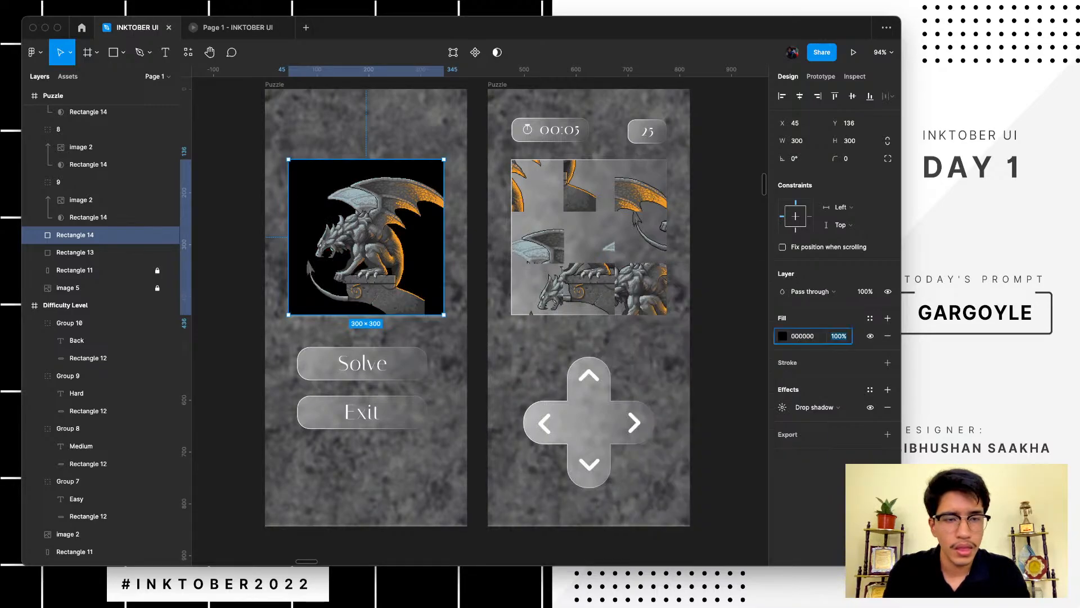
type("10")
key("Return")
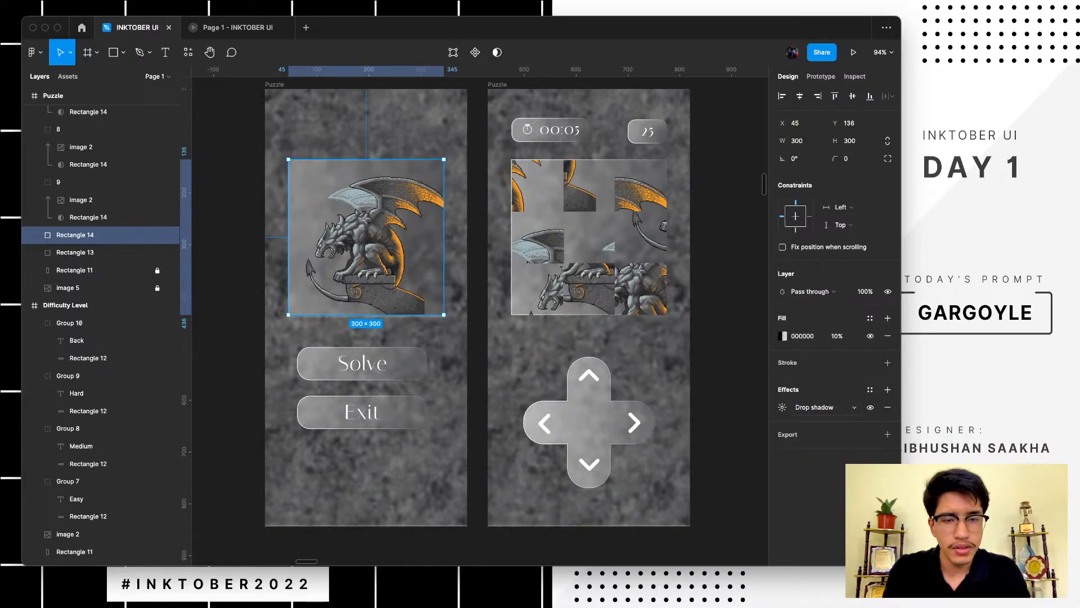
- Set the duplicated panel's drop shadow opacity to 10%
left_click(782, 407)
left_click(704, 469)
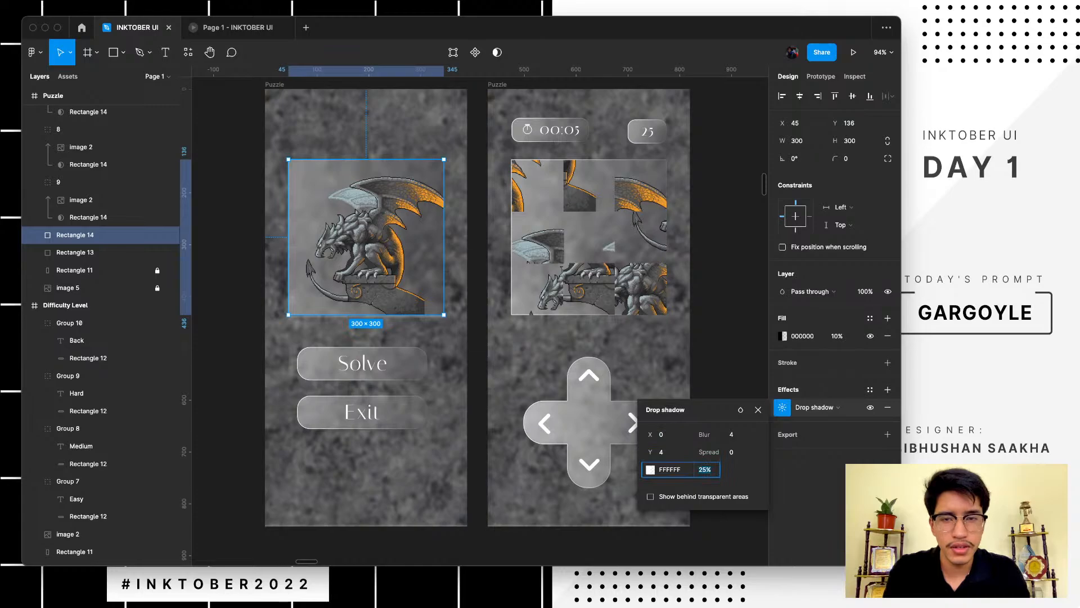
type("10")
key("Return")
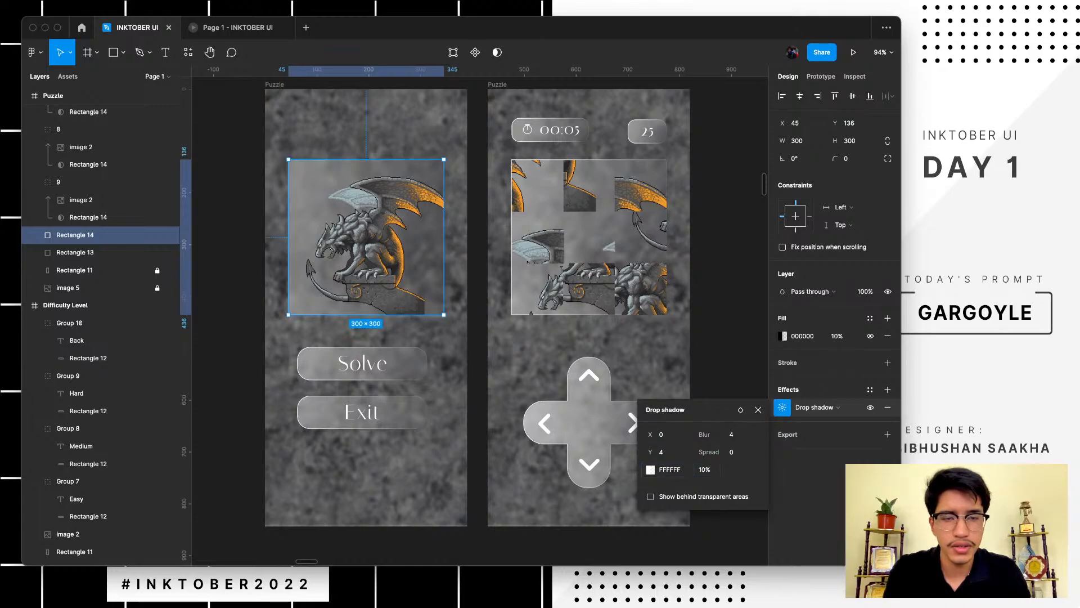
- Set the drop shadow's spread to 14 and its Y offset to 40
scroll(461, 341, "up", 5)
scroll(453, 341, "down", 4)
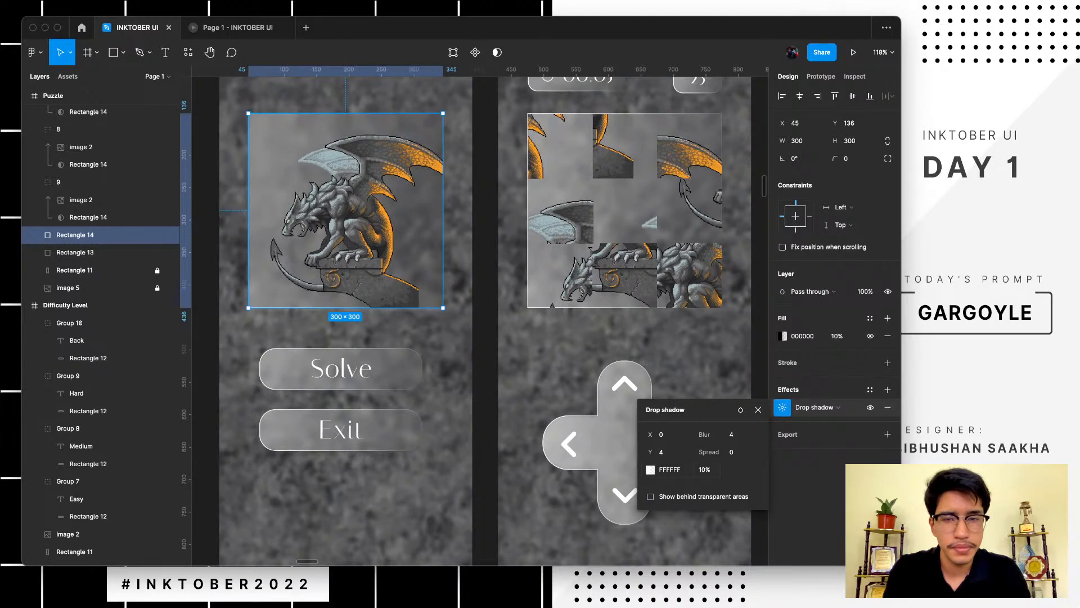
left_click_drag(708, 452, 738, 456)
left_click(661, 452)
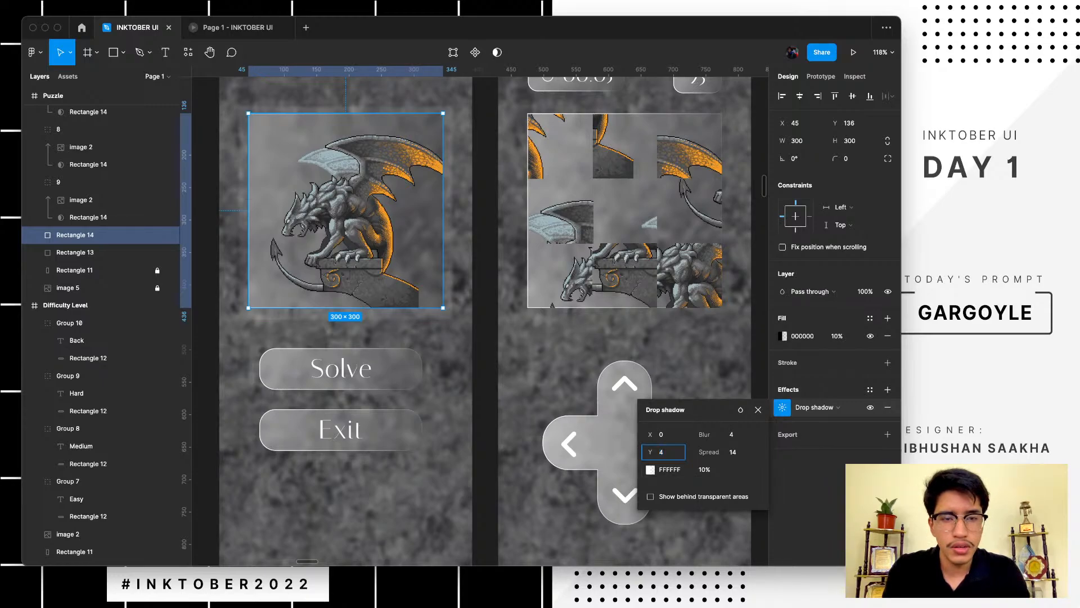
type("0")
key("Return")
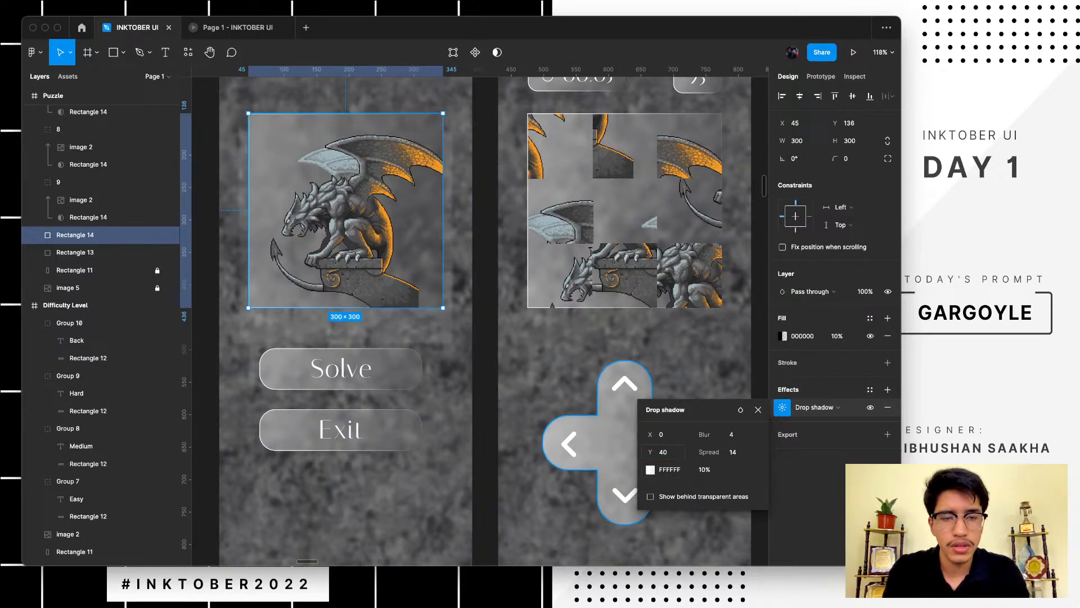
- Set both the Y and X offsets of the duplicated panel's drop shadow to 10
left_click(663, 451)
type("10")
key("Return")
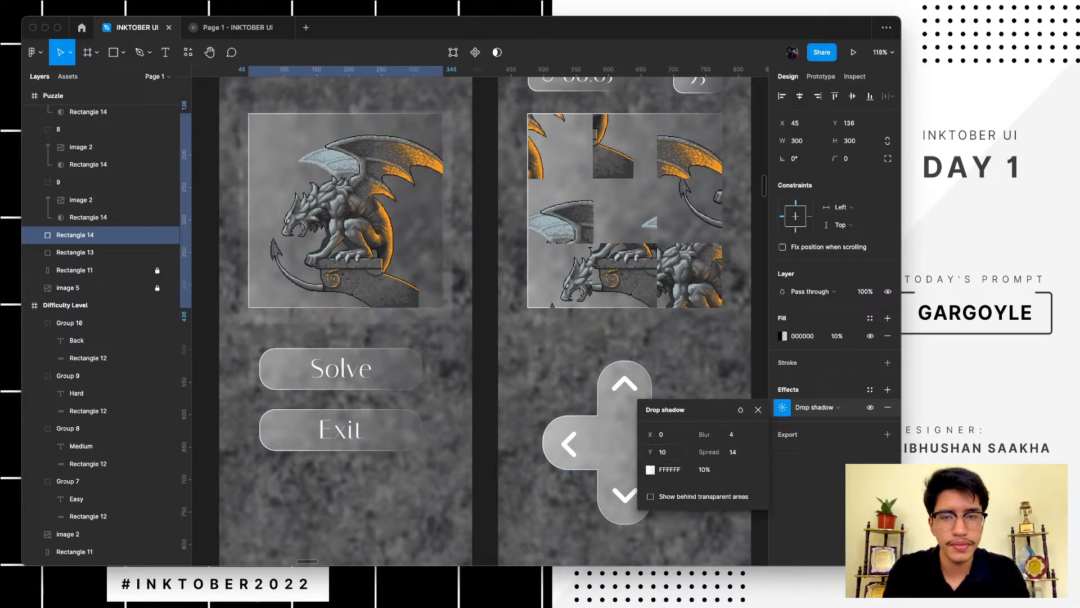
left_click(662, 434)
type("10")
key("Return")
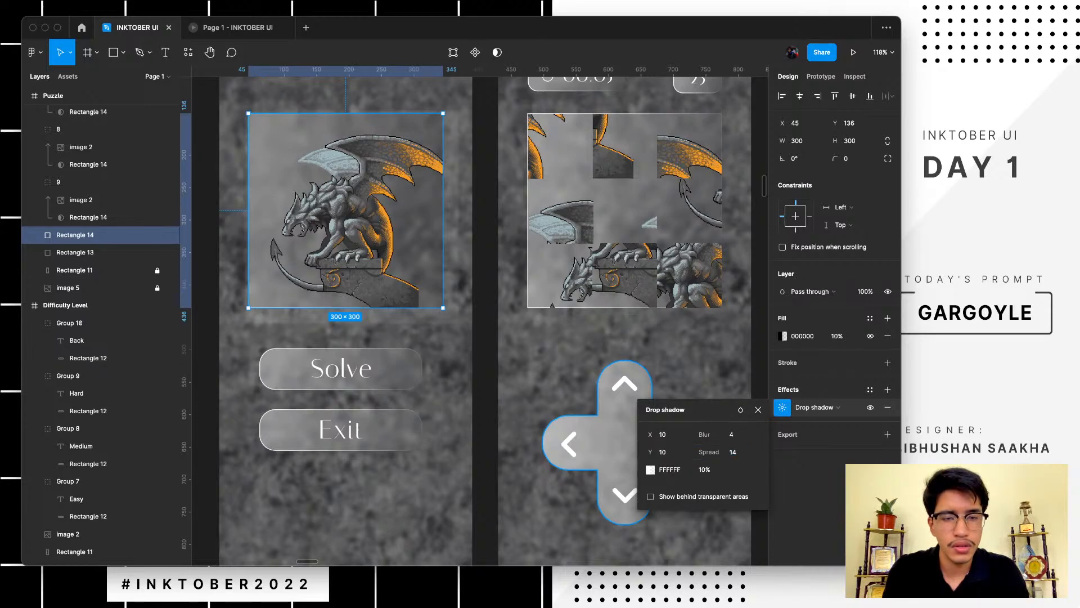
- Set the drop shadow's spread to 0 and its blur to 10
left_click(733, 451)
type("0")
key("Return")
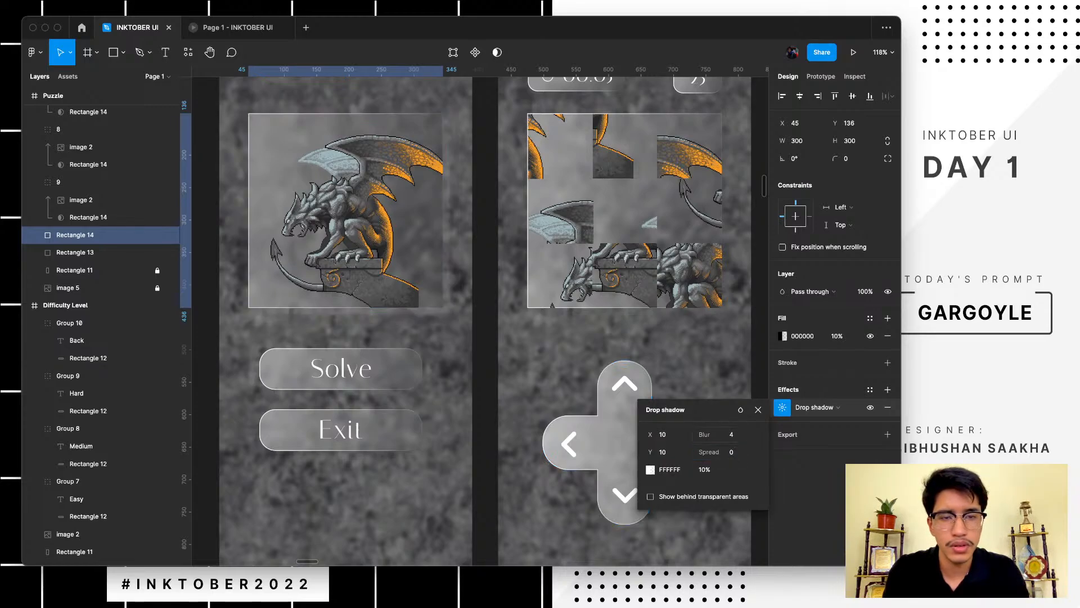
left_click(732, 435)
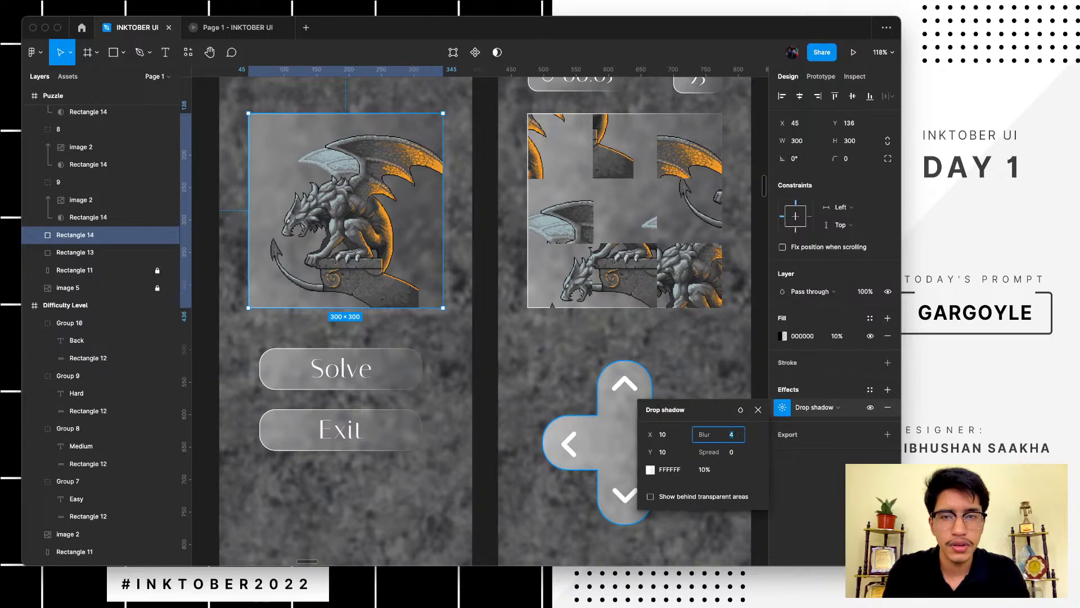
type("10")
key("Return")
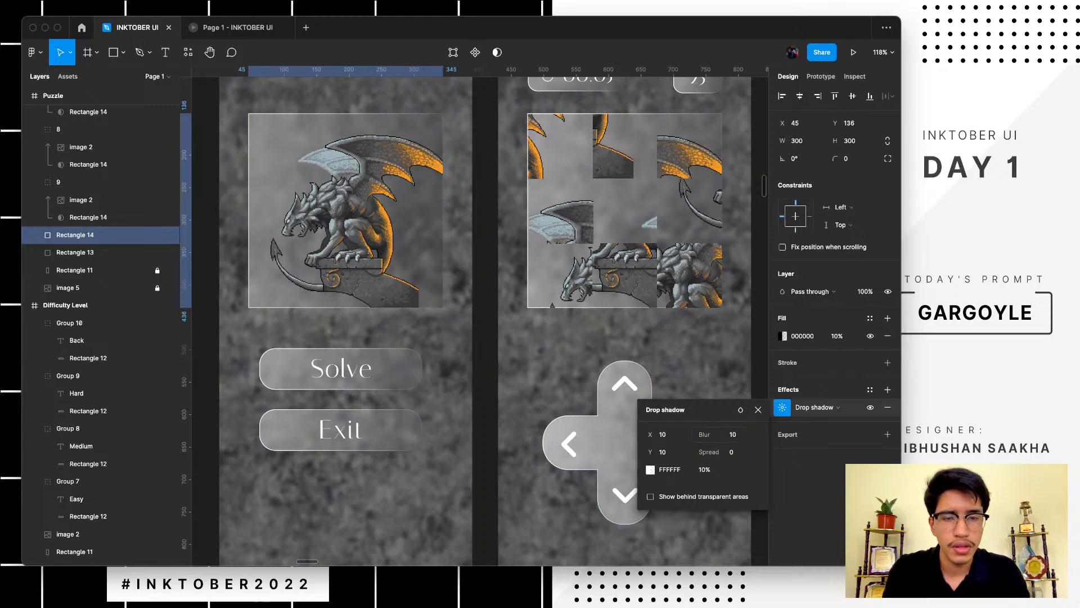
- Change the drop shadow colour to black 000000 at 25% opacity and deselect the panel
left_click(650, 469)
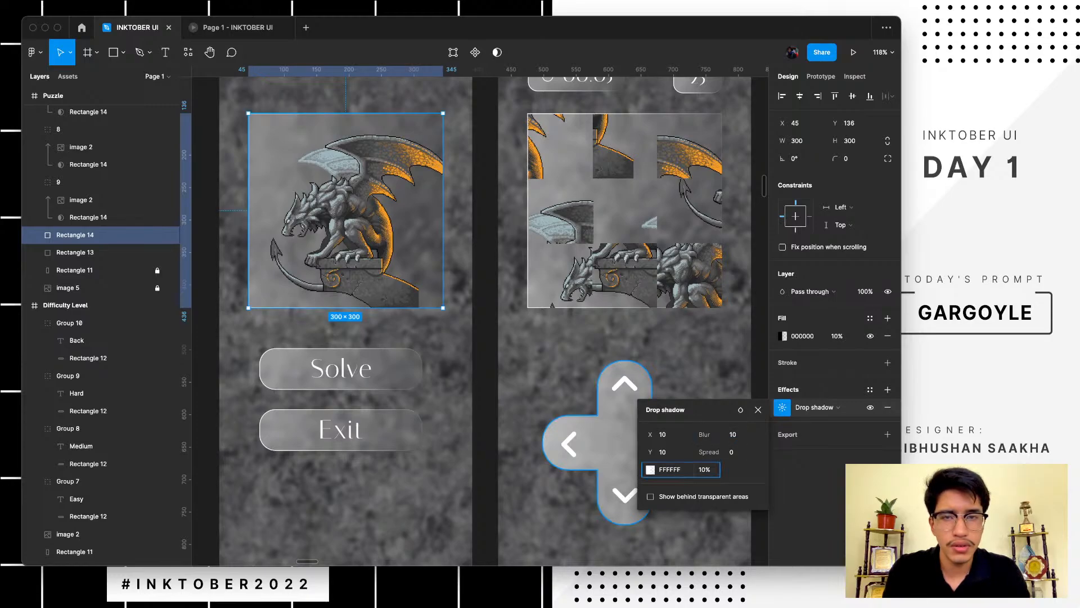
left_click_drag(555, 383, 504, 423)
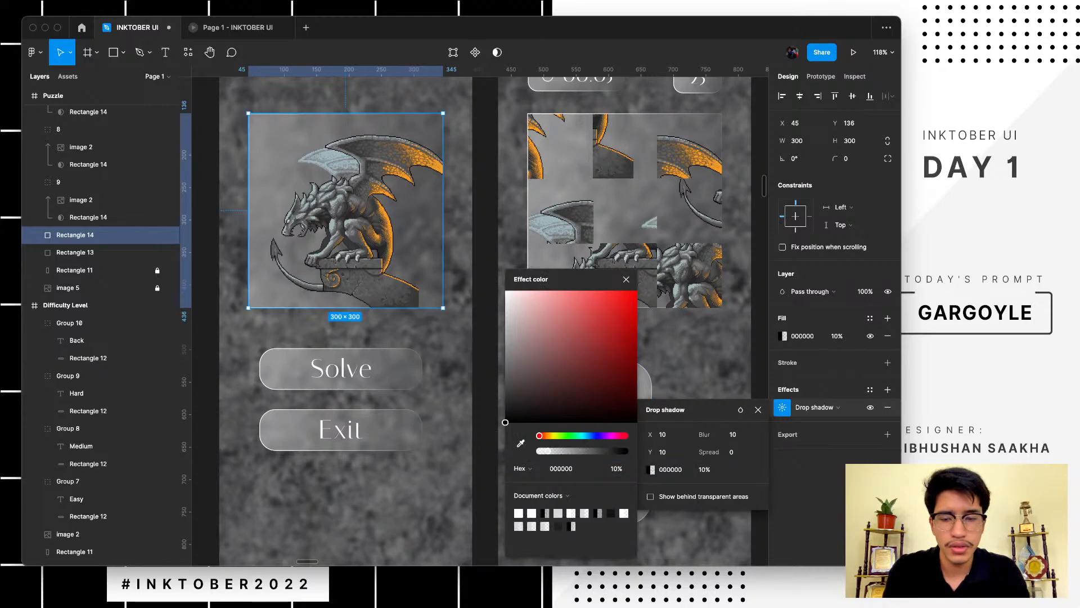
left_click(705, 469)
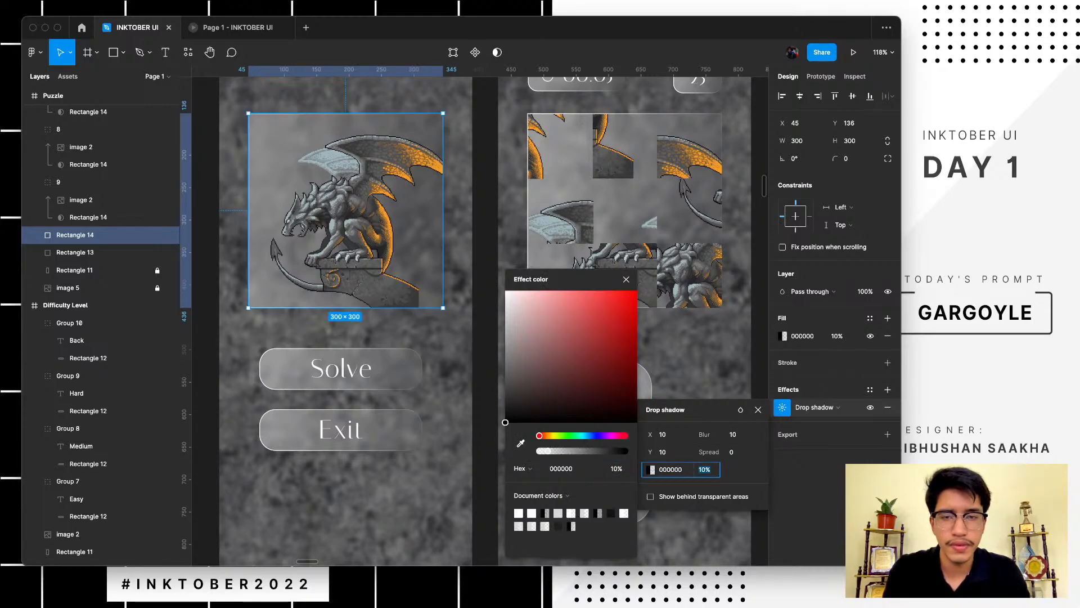
type("25")
key("Return")
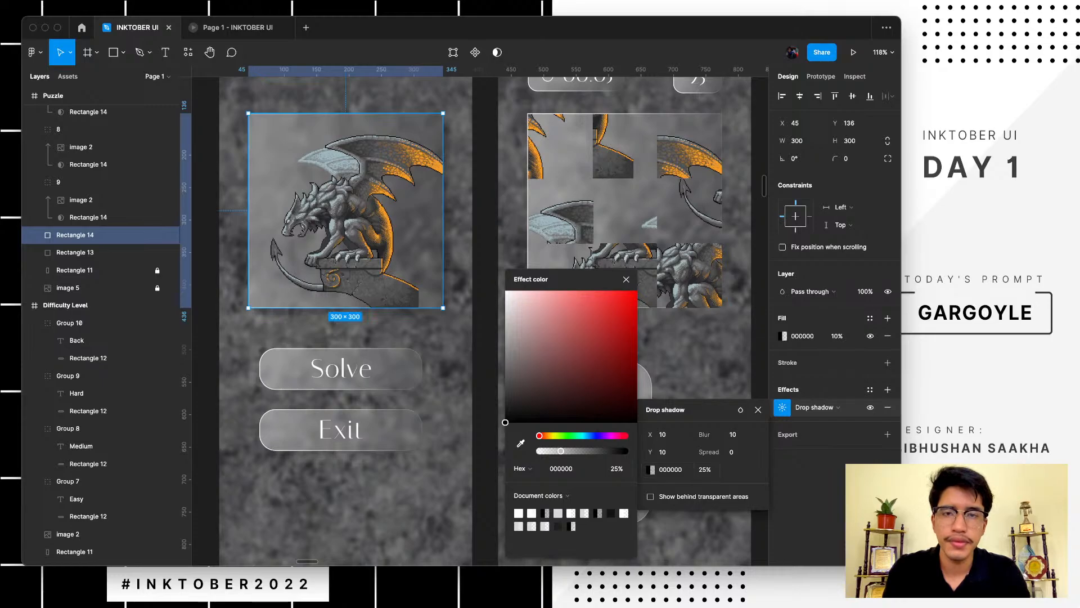
key("Escape")
- Save the drop shadow of the panel behind the full gargoyle image as an effect style named shadow
scroll(485, 398, "down", 4)
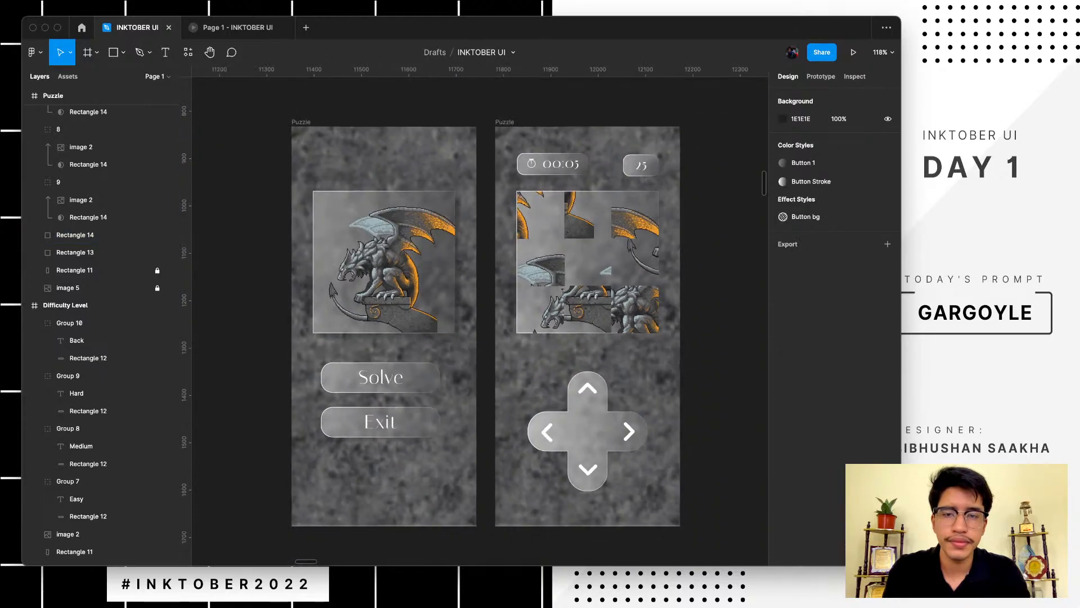
scroll(479, 391, "up", 5)
scroll(479, 392, "down", 5)
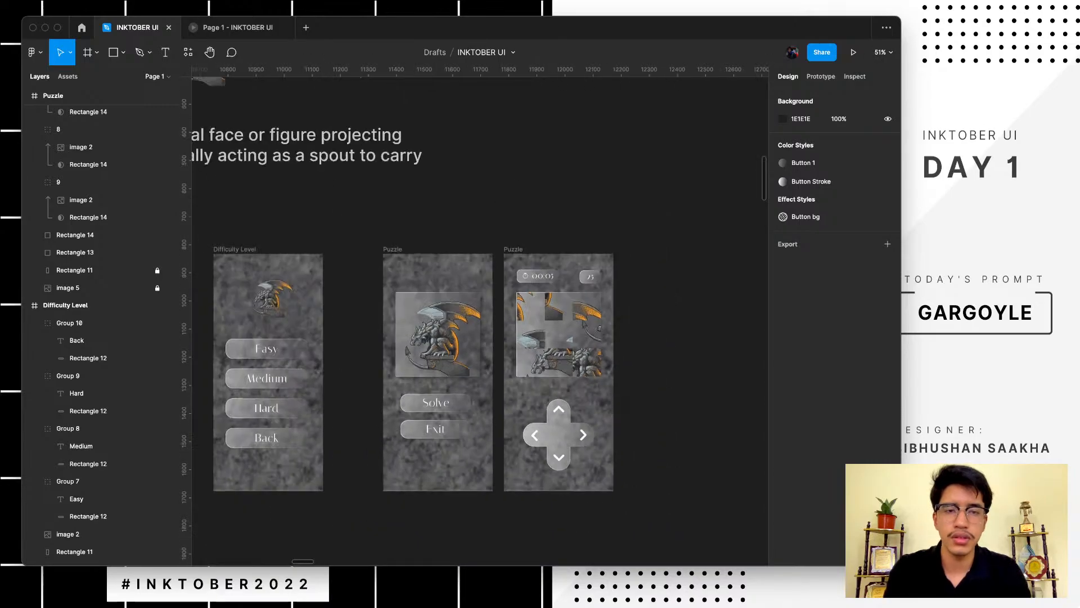
scroll(534, 400, "up", 5)
scroll(480, 320, "up", 1)
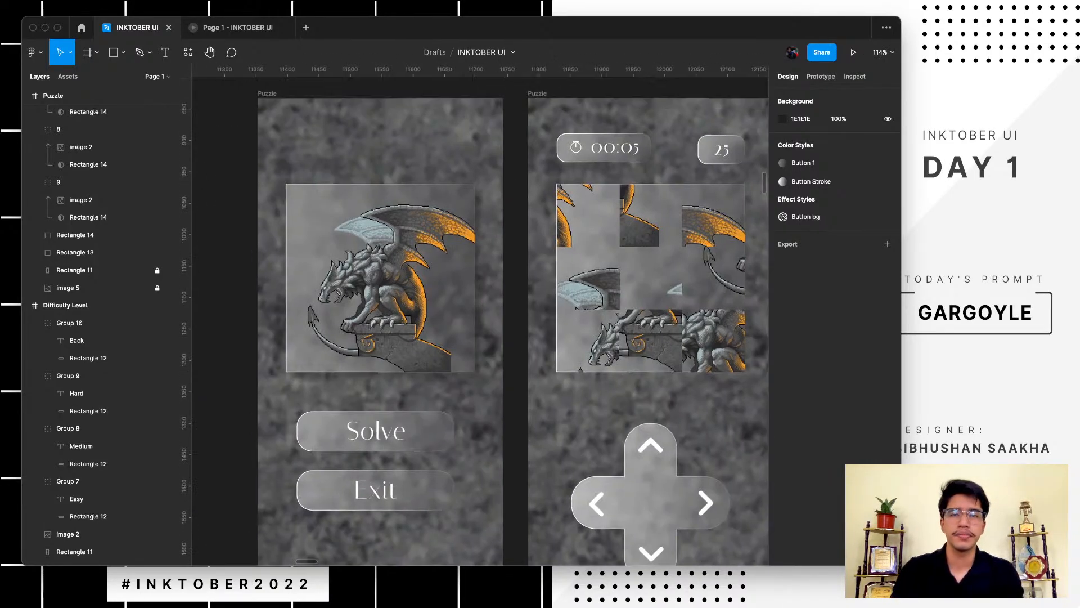
scroll(369, 219, "right", 1)
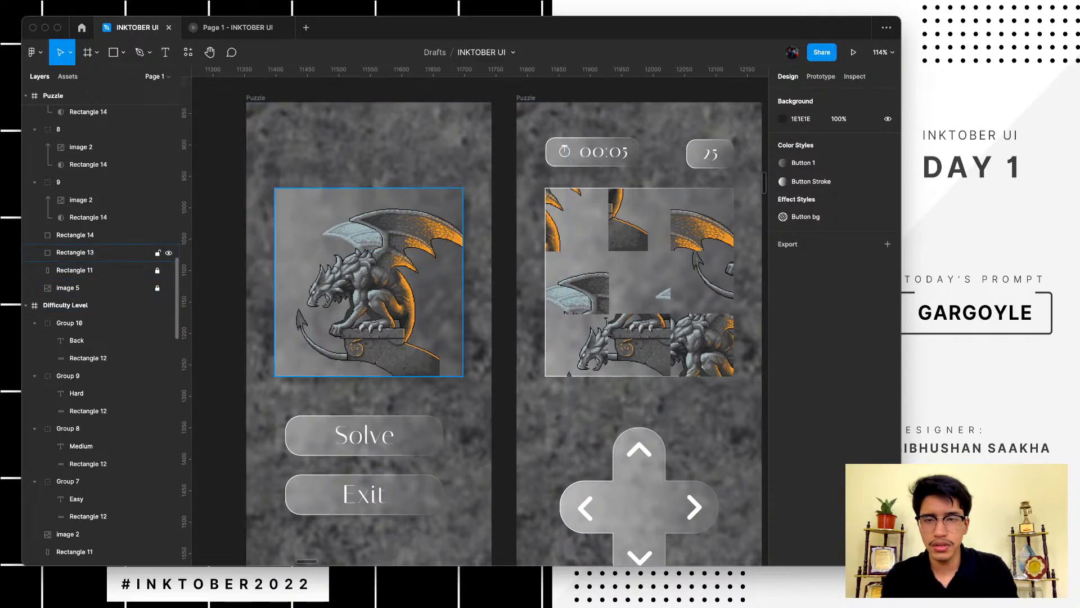
left_click(84, 253)
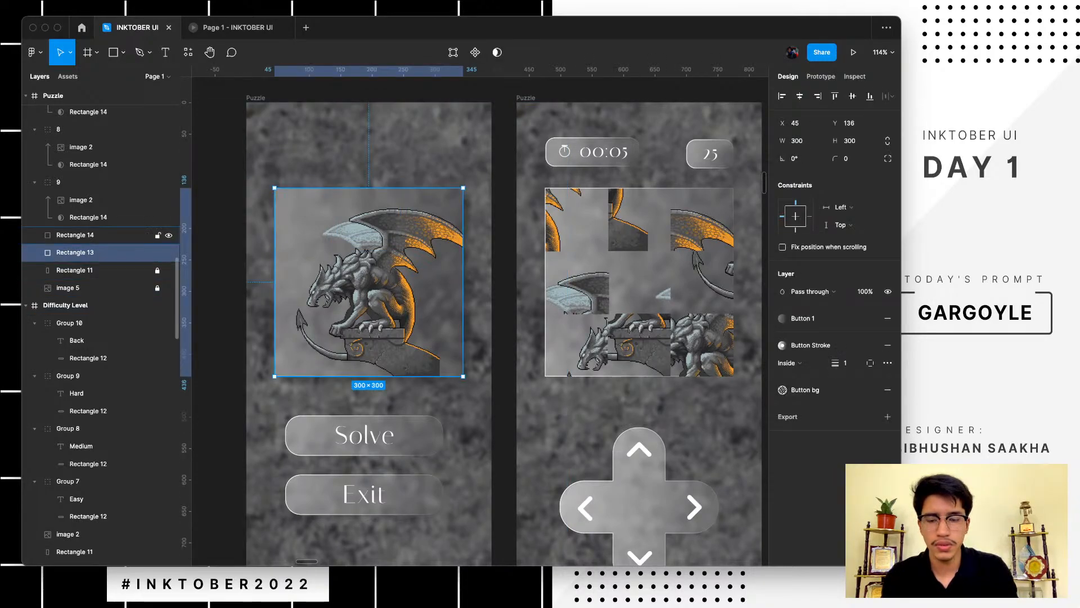
left_click(84, 235)
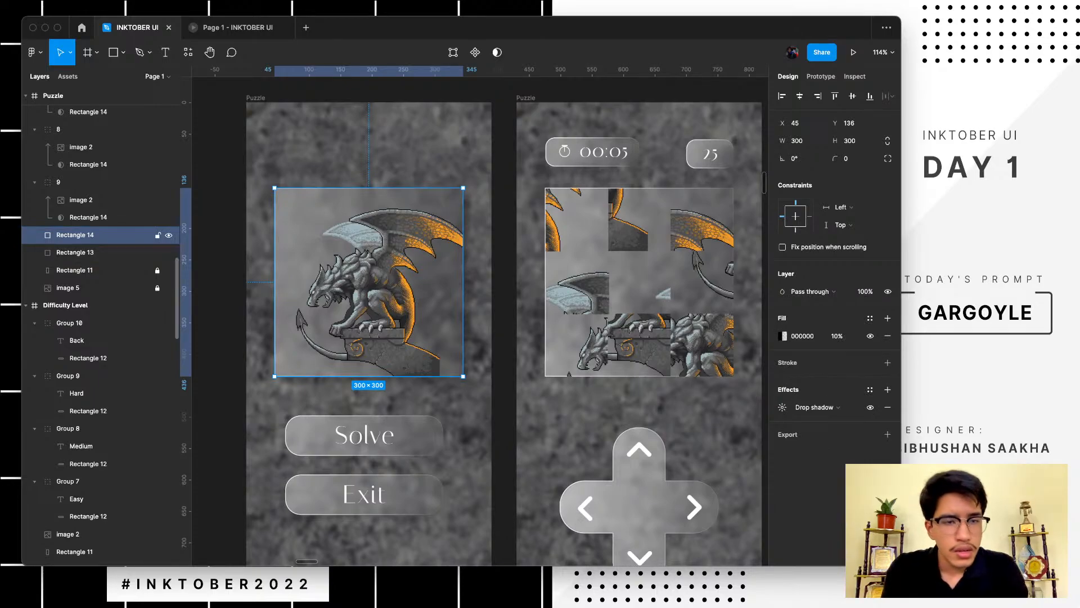
scroll(478, 315, "right", 3)
scroll(478, 315, "up", 2)
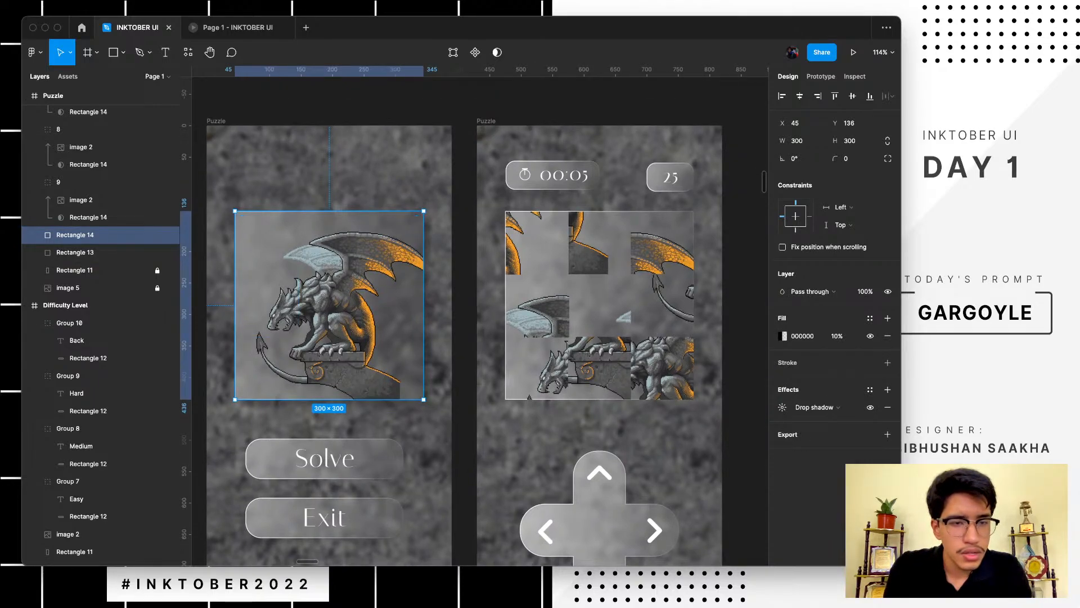
left_click(870, 390)
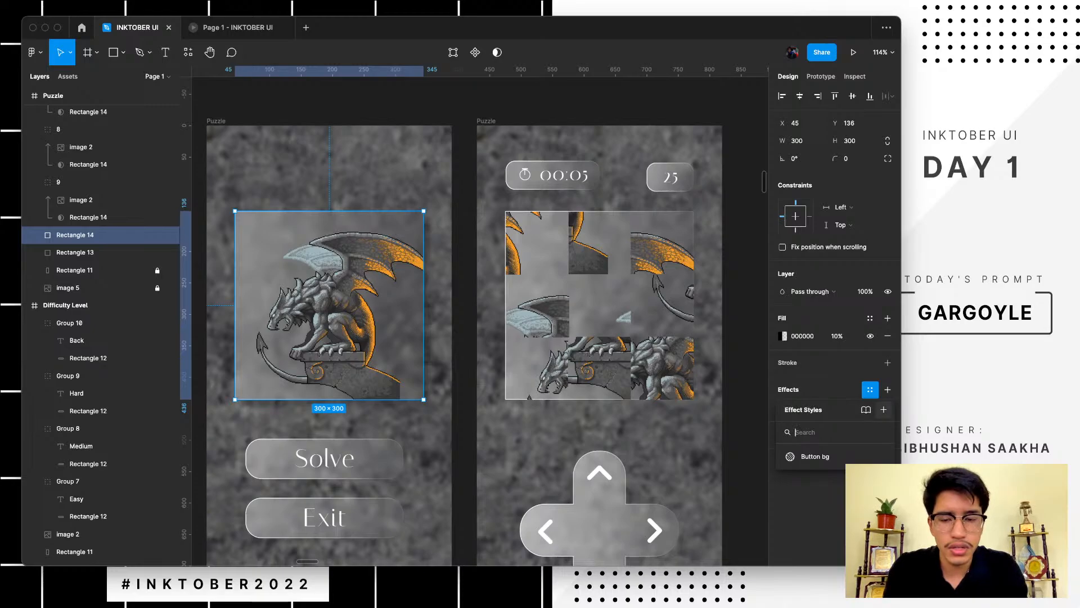
left_click(883, 409)
type("shadow")
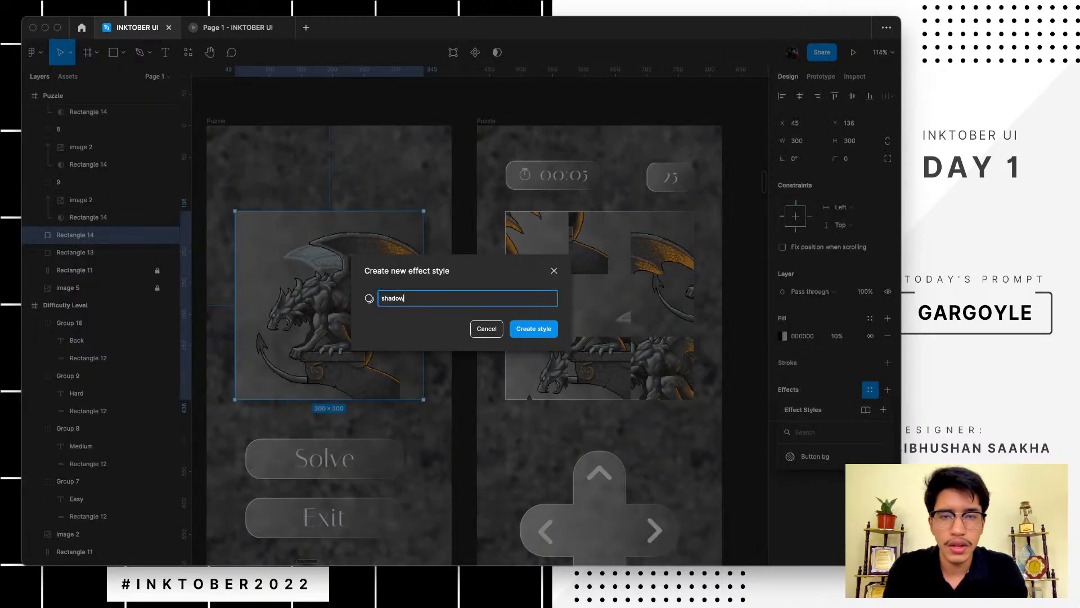
key("Return")
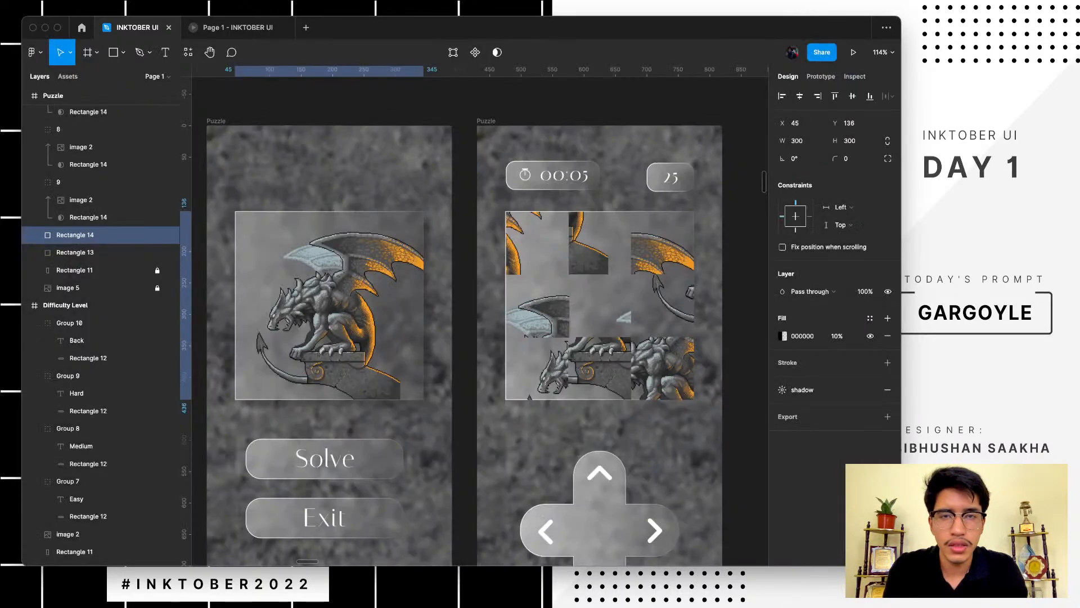
left_click(464, 107)
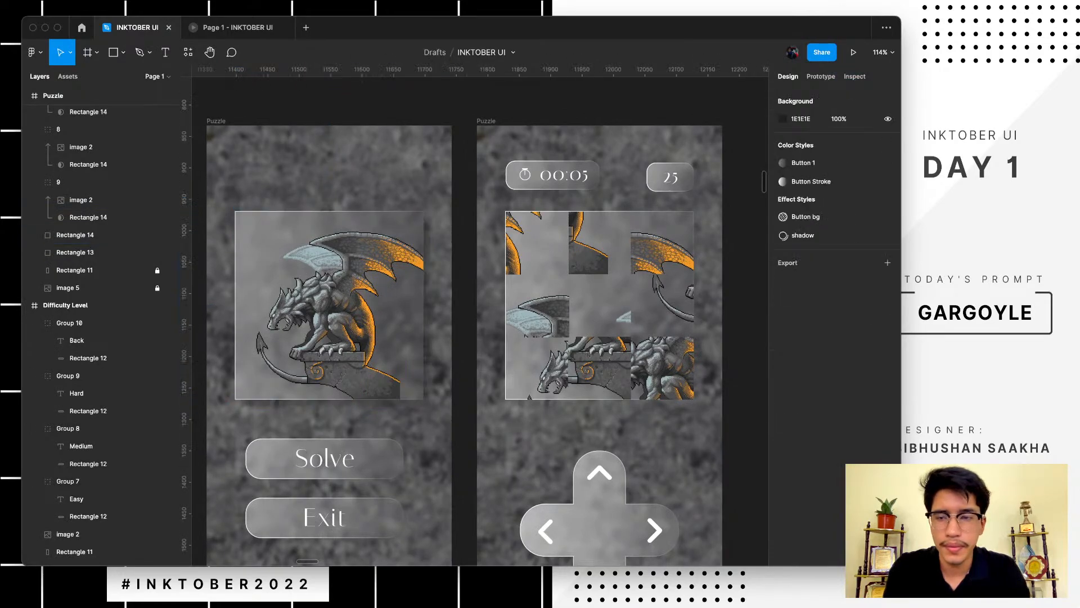
- Duplicate the glass panel behind the scrambled puzzle and apply the shadow effect style to the copy
left_click(486, 121)
scroll(101, 326, "down", 10)
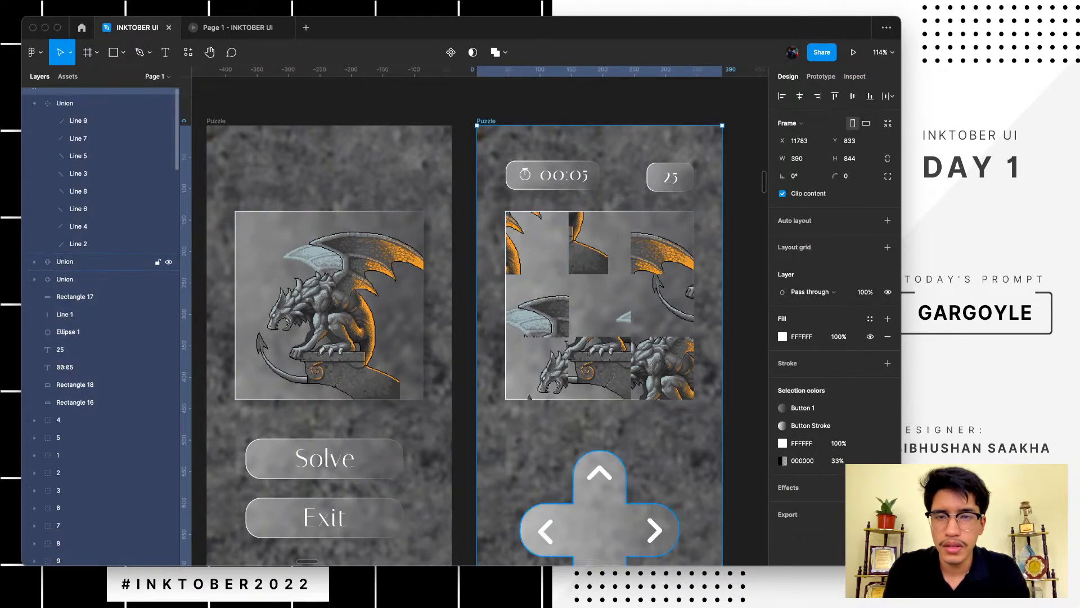
left_click(101, 166)
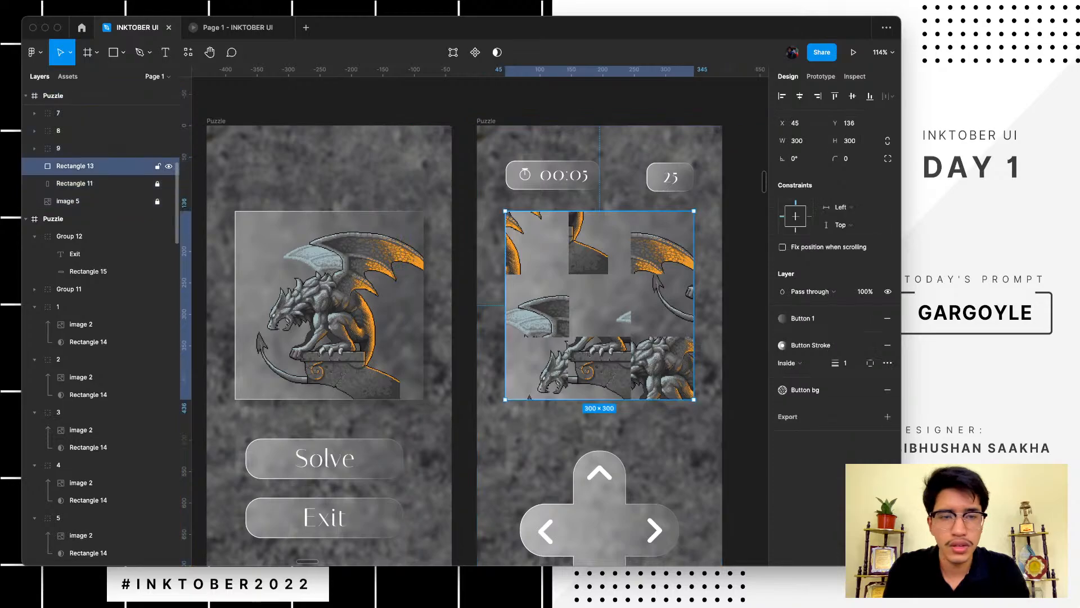
key("super+d")
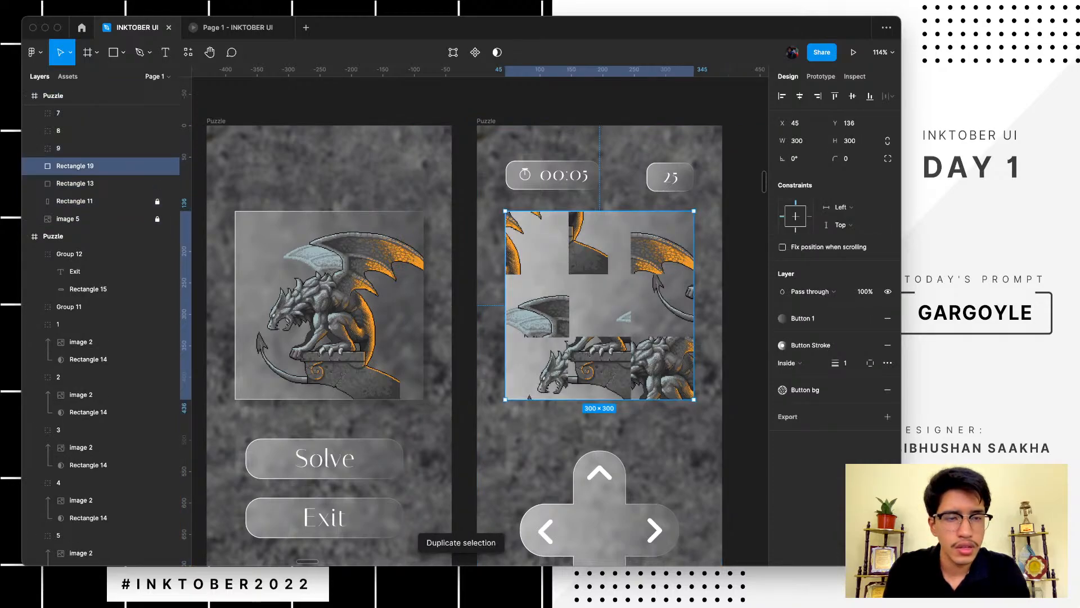
left_click(870, 389)
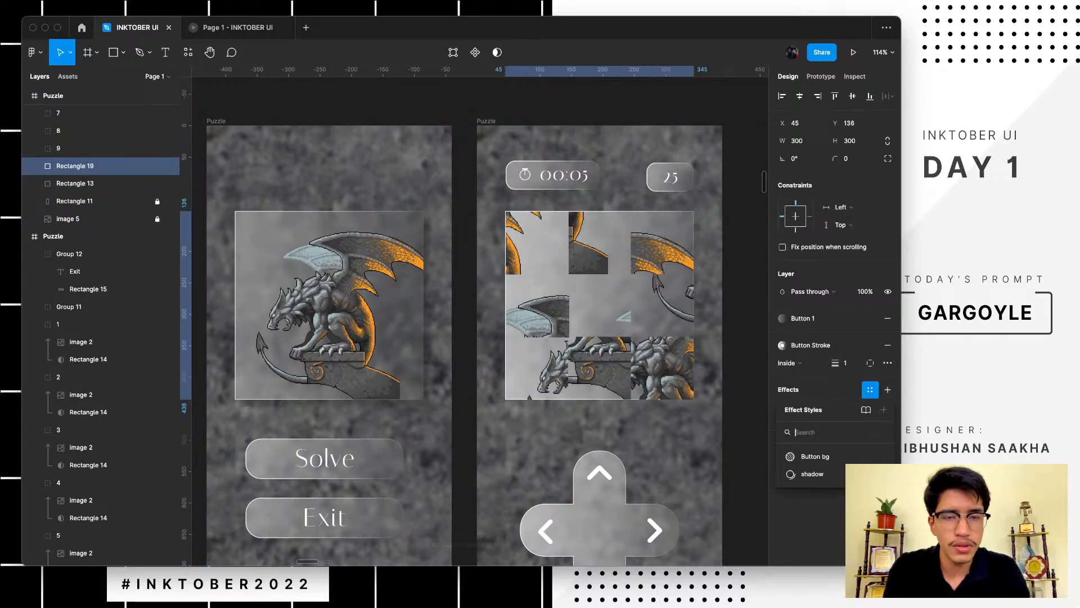
left_click(810, 474)
key("Escape")
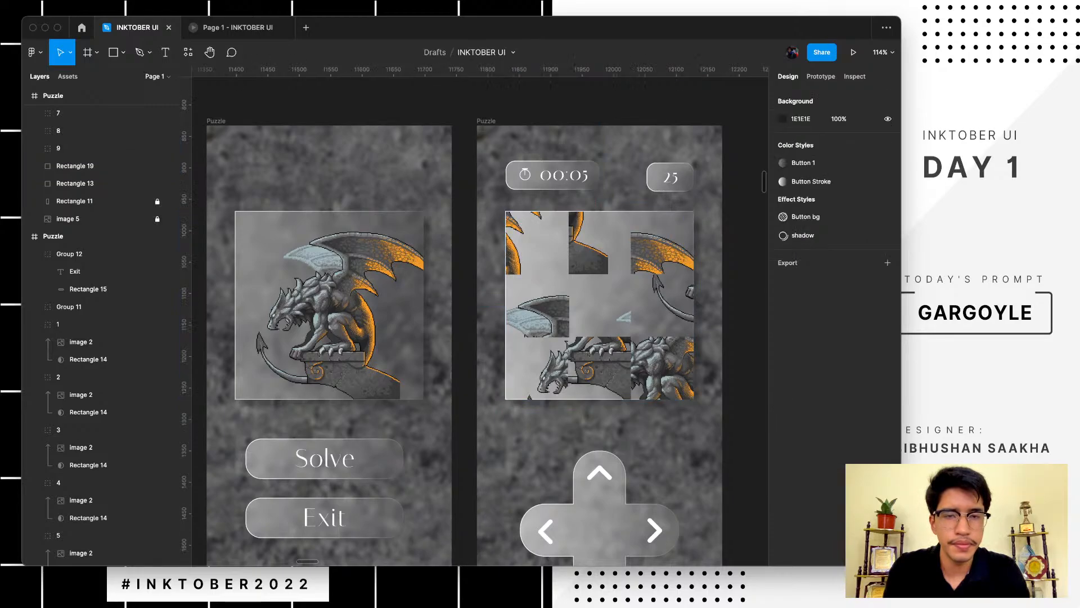
- Examine all five gargoyle screens side by side, from Landing Screen to the scrambled Puzzle frame
scroll(731, 456, "down", 3)
scroll(731, 456, "down", 2)
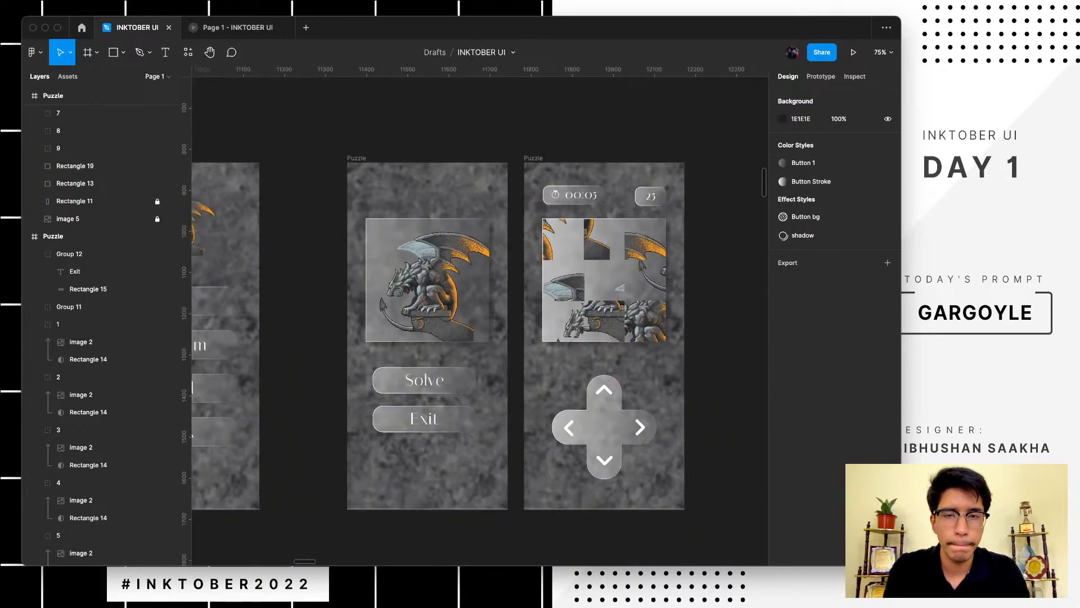
scroll(731, 456, "down", 3)
scroll(731, 462, "down", 1)
scroll(732, 461, "up", 1)
scroll(731, 461, "left", 1)
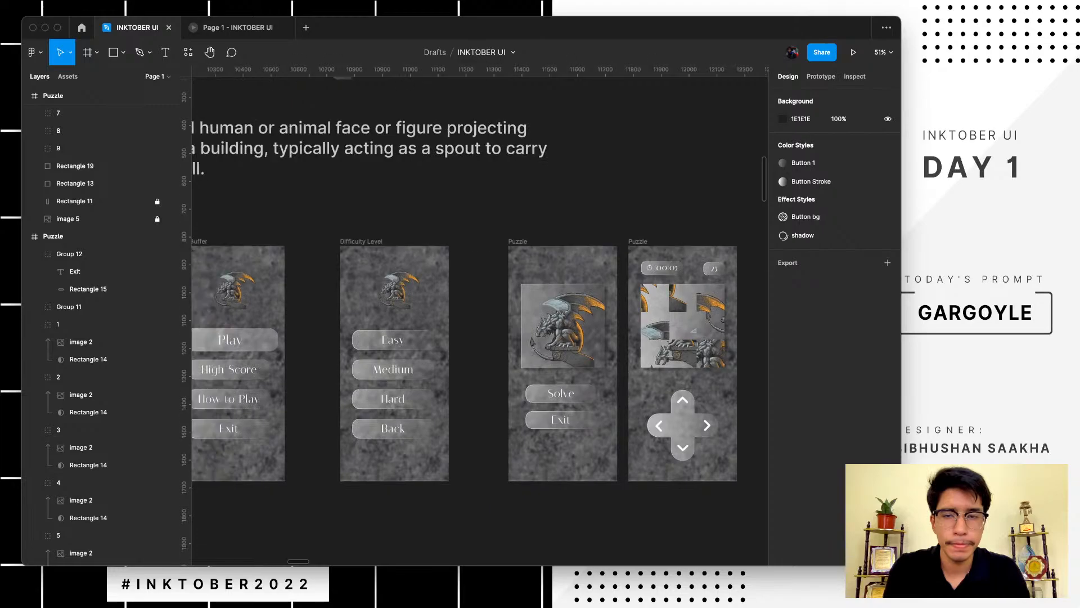
scroll(731, 461, "left", 3)
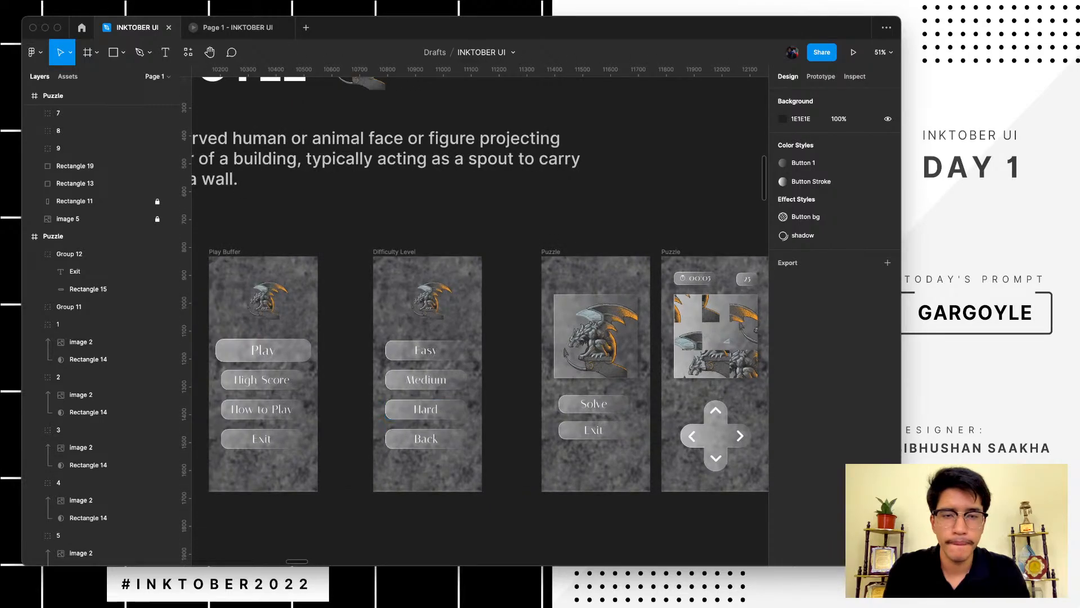
scroll(731, 462, "left", 1)
scroll(324, 364, "down", 5)
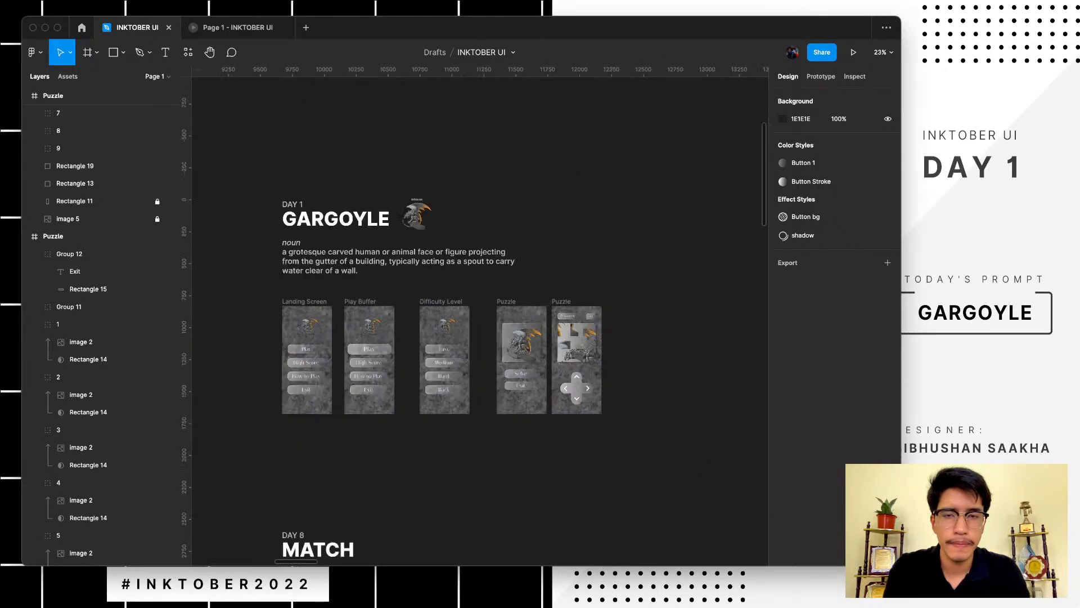
scroll(324, 364, "down", 1)
scroll(331, 372, "up", 5)
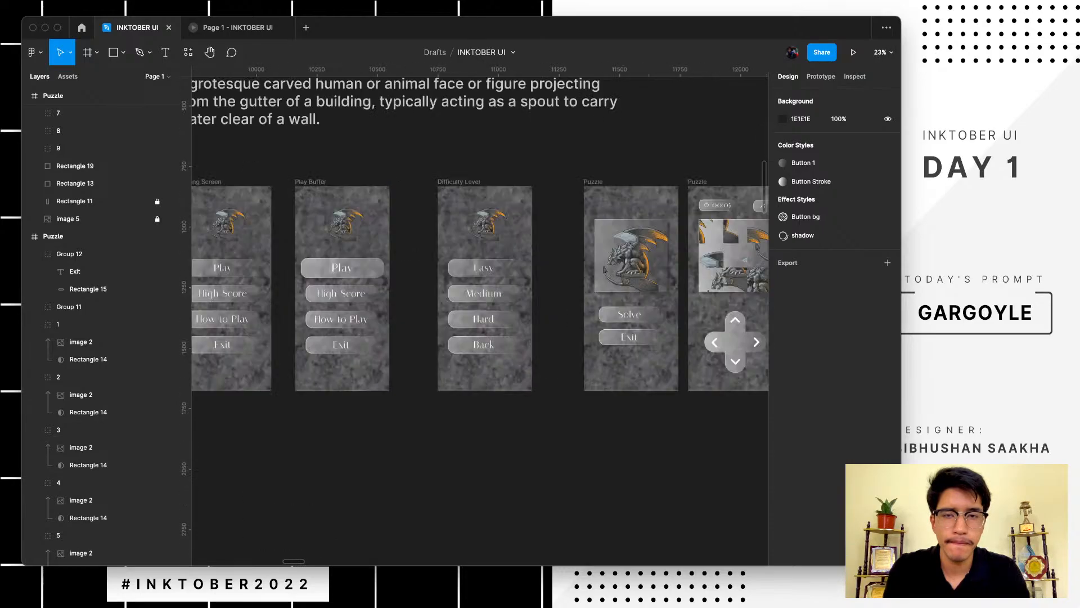
scroll(322, 361, "down", 3)
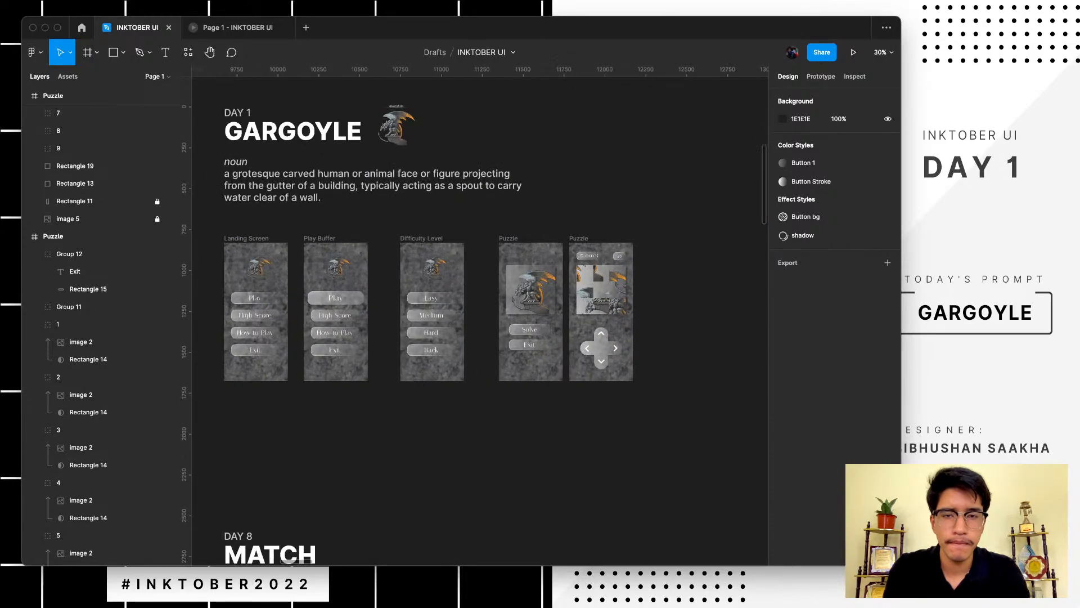
- Distribute the five gargoyle screen frames with equal horizontal spacing
left_click_drag(629, 229, 335, 447)
left_click(888, 96)
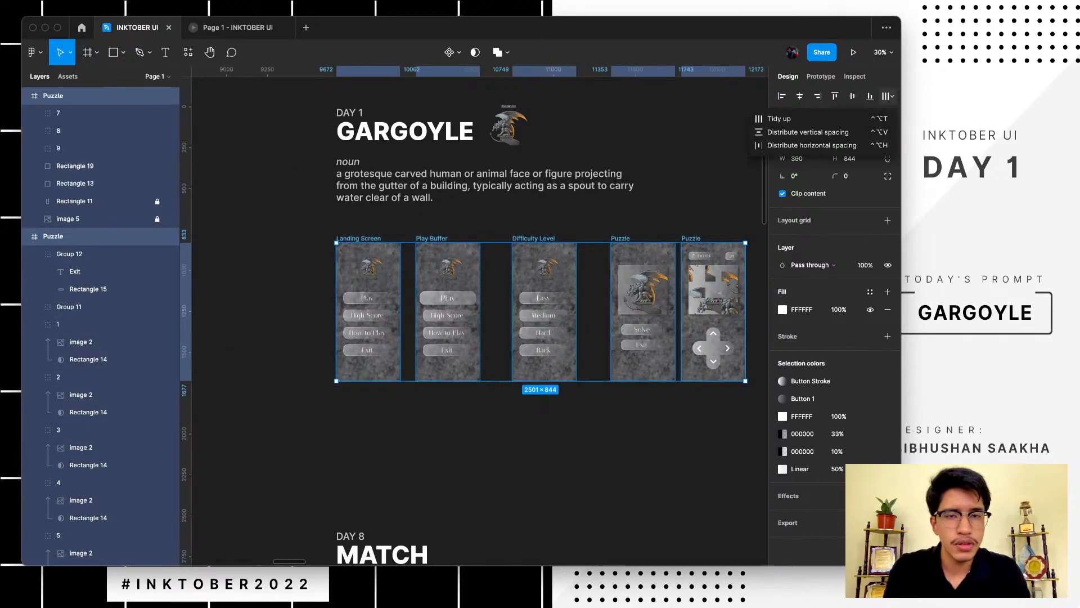
left_click(812, 145)
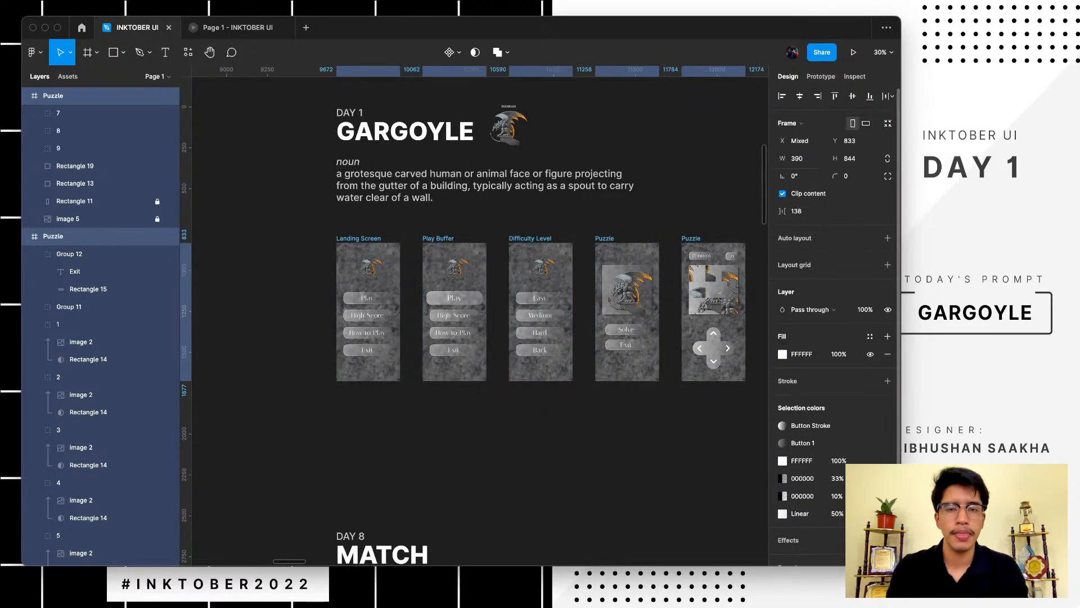
key("Escape")
scroll(480, 321, "right", 2)
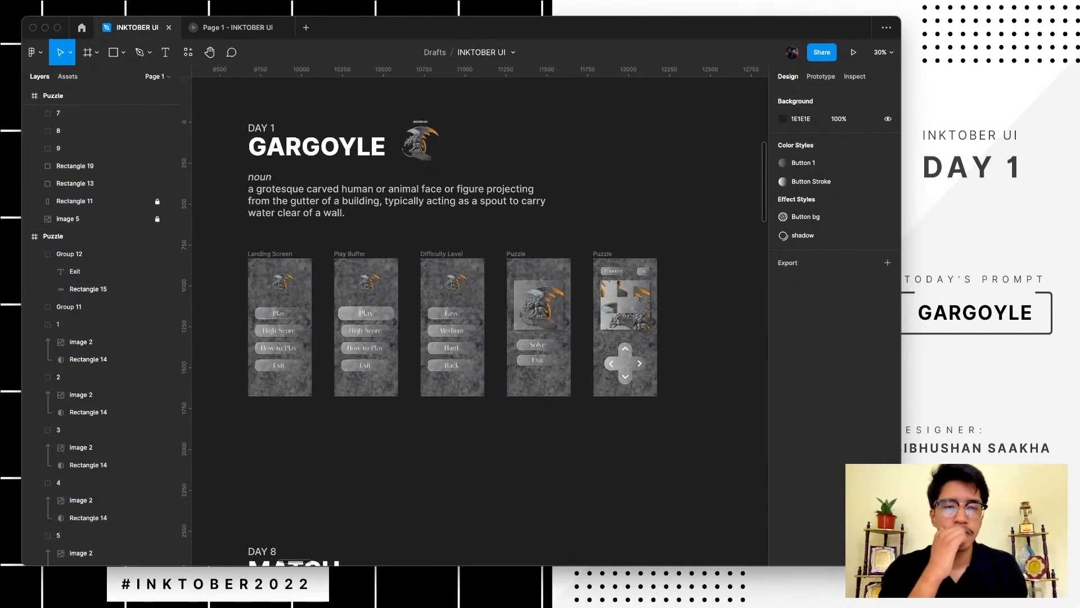
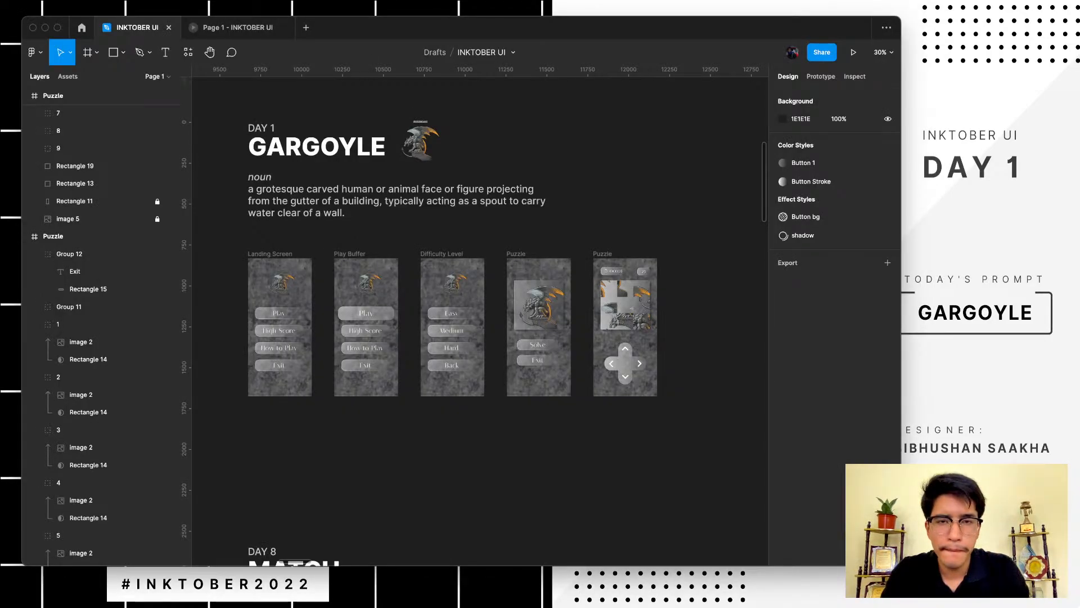
- Move the row of five gargoyle frames up to Y 673, just below the definition text
scroll(478, 315, "down", 2)
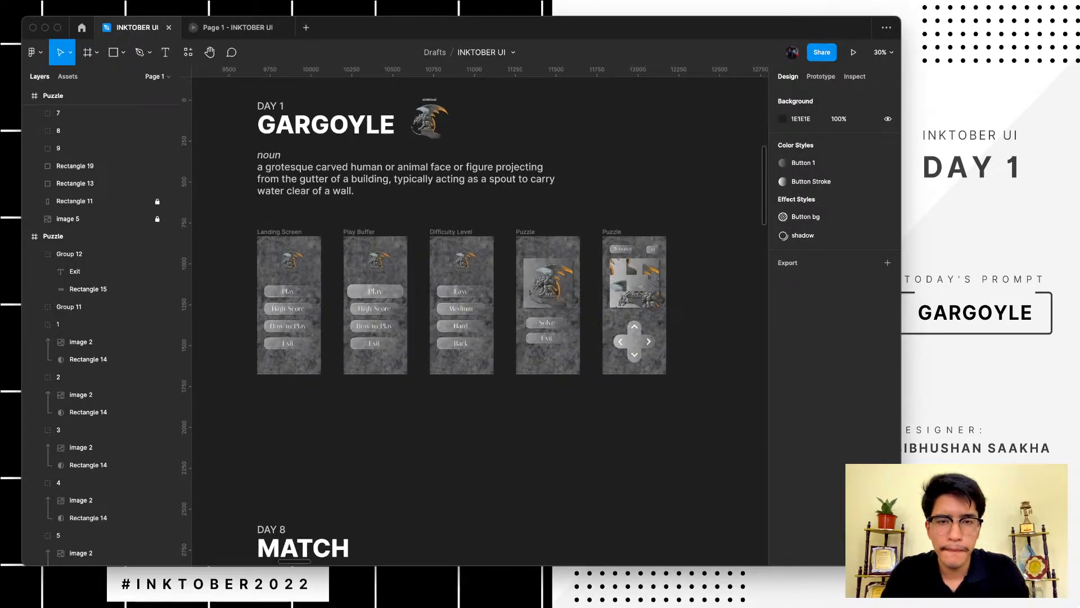
scroll(592, 274, "up", 3)
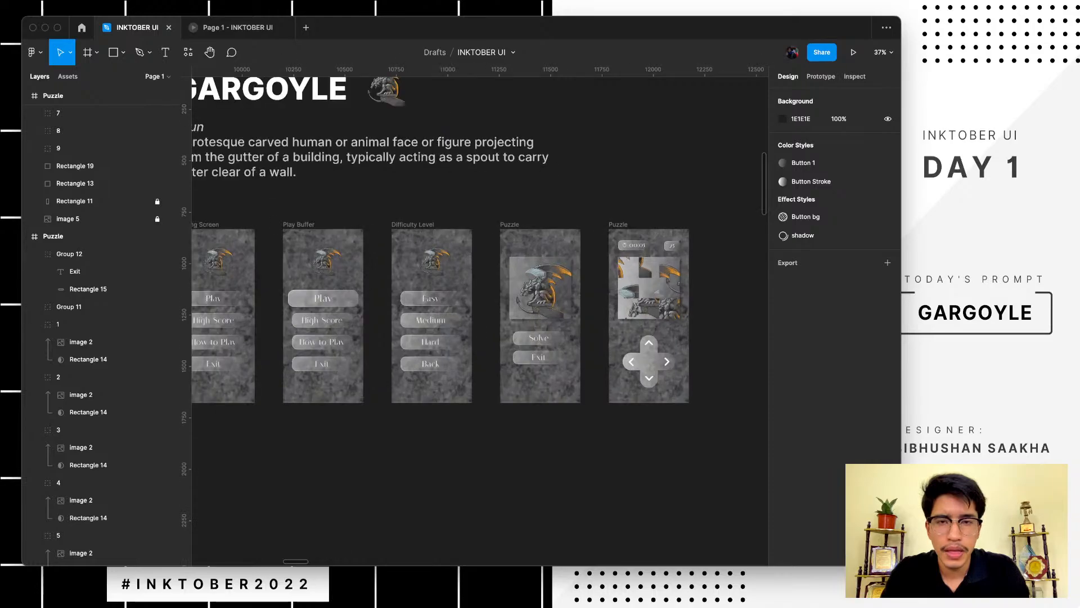
scroll(592, 274, "down", 3)
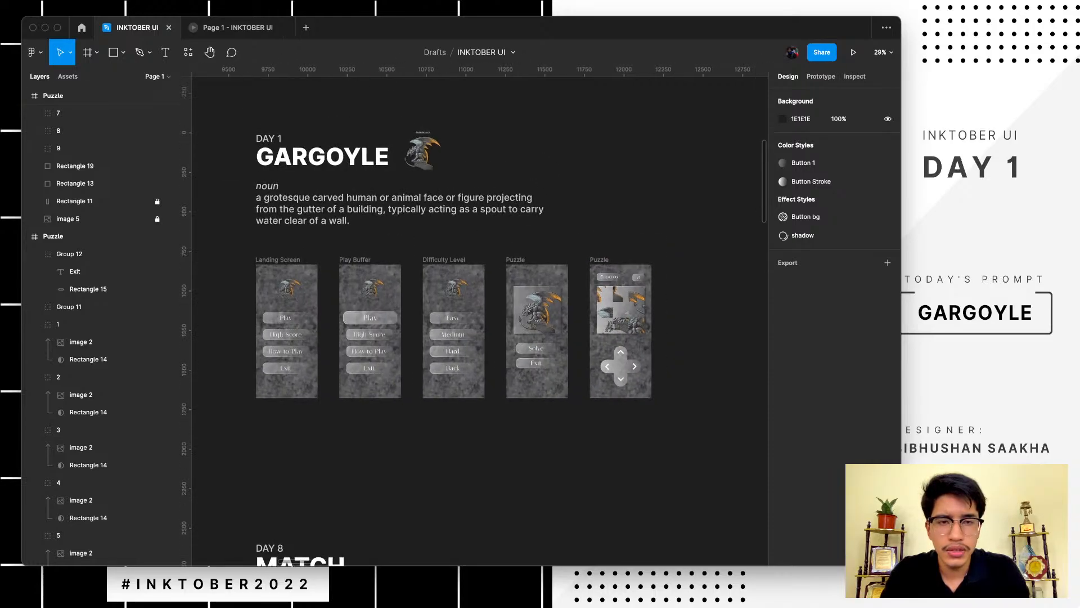
scroll(478, 315, "left", 2)
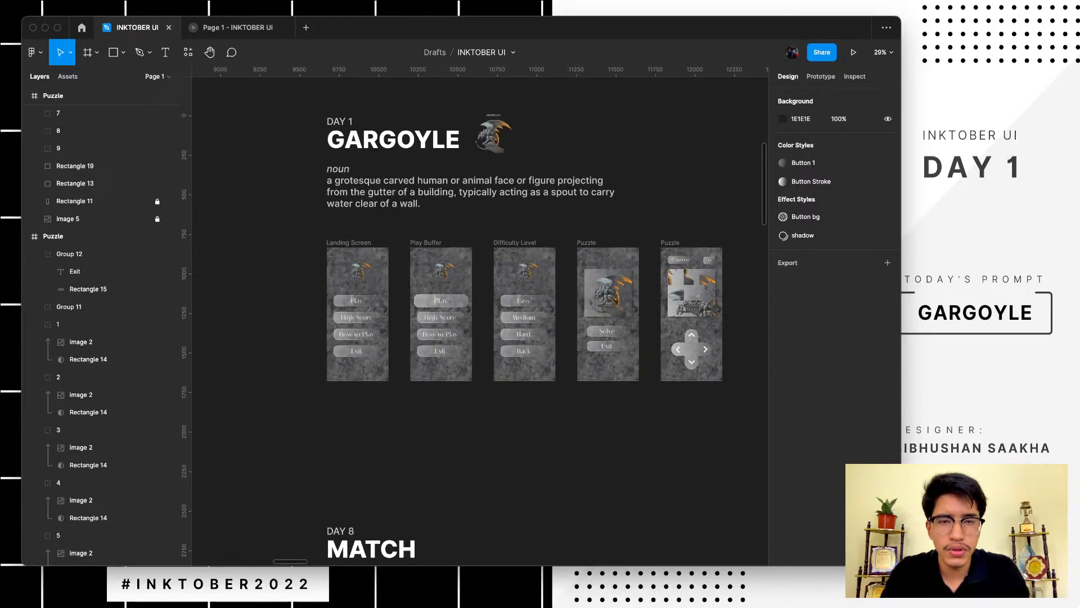
left_click_drag(725, 235, 307, 516)
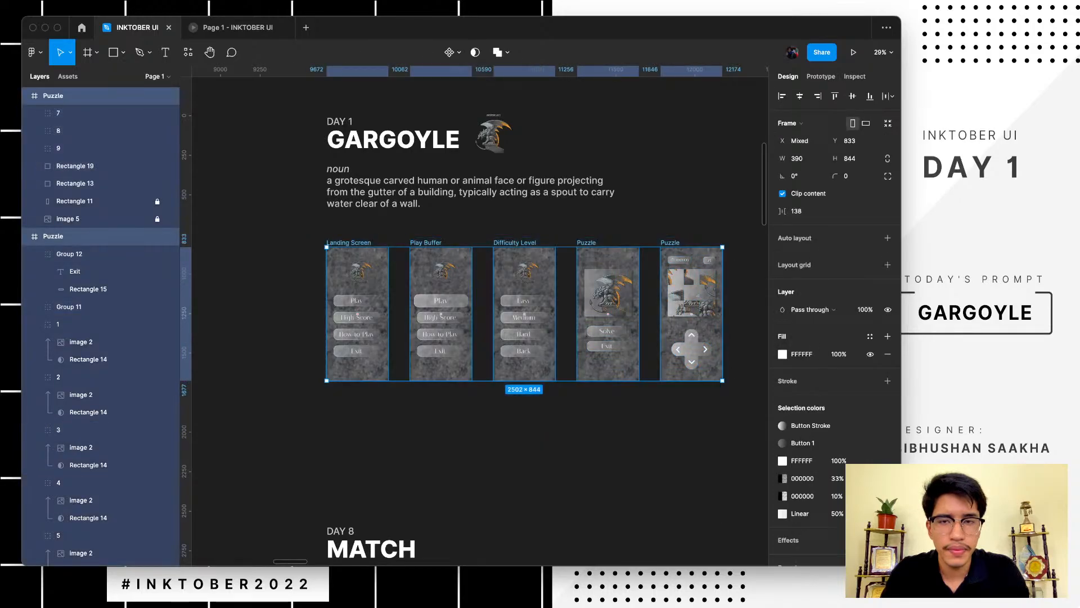
left_click_drag(524, 315, 524, 289)
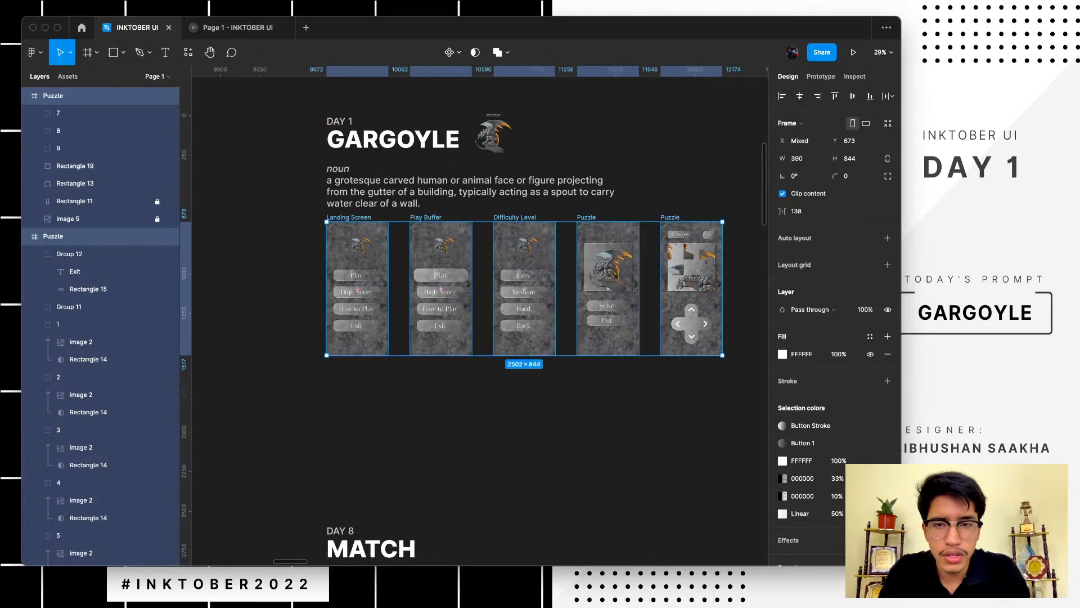
left_click(568, 152)
- Place a copy of the Landing Screen frame below Difficulty Level at X 10728, Y 1746, and select the Difficulty Level frame
left_click(349, 217)
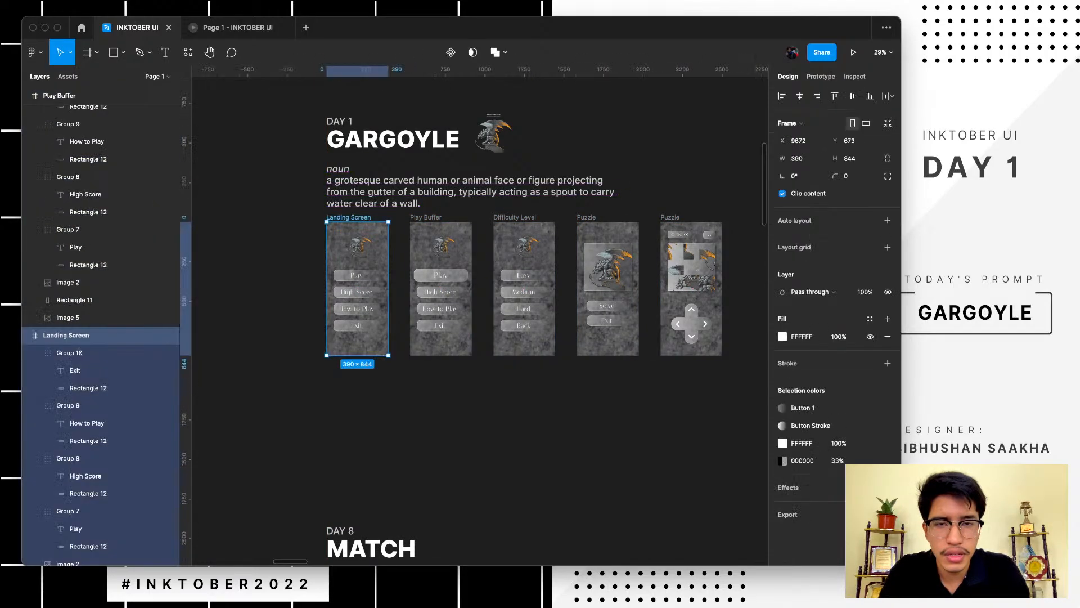
left_click_drag(358, 286, 524, 457)
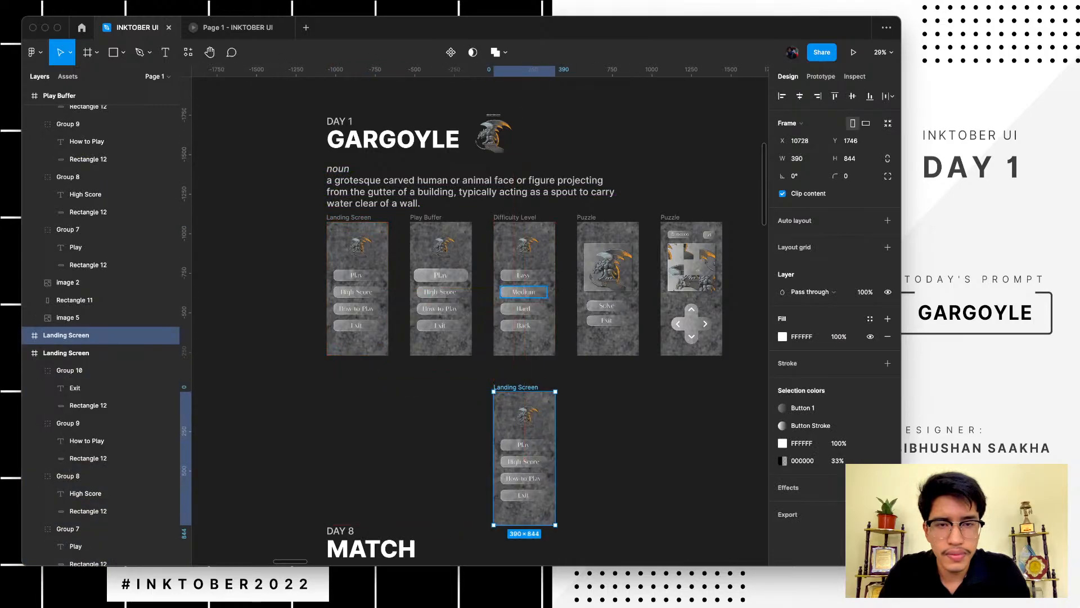
left_click(515, 217)
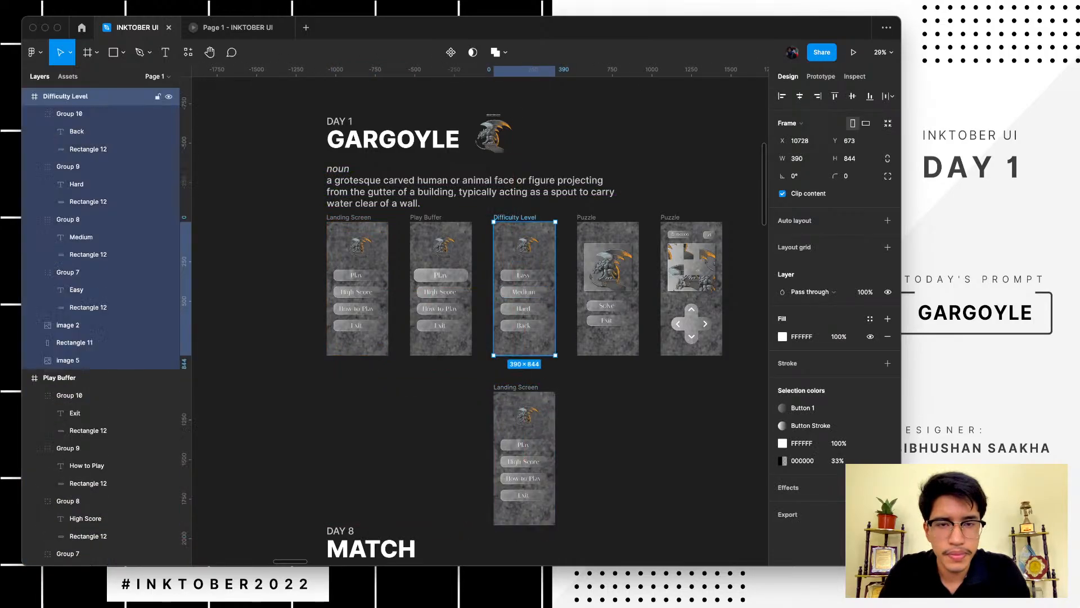
- Place a copy of the unscrambled Puzzle frame directly below its original at X 11256, Y 1746
scroll(515, 253, "right", 2)
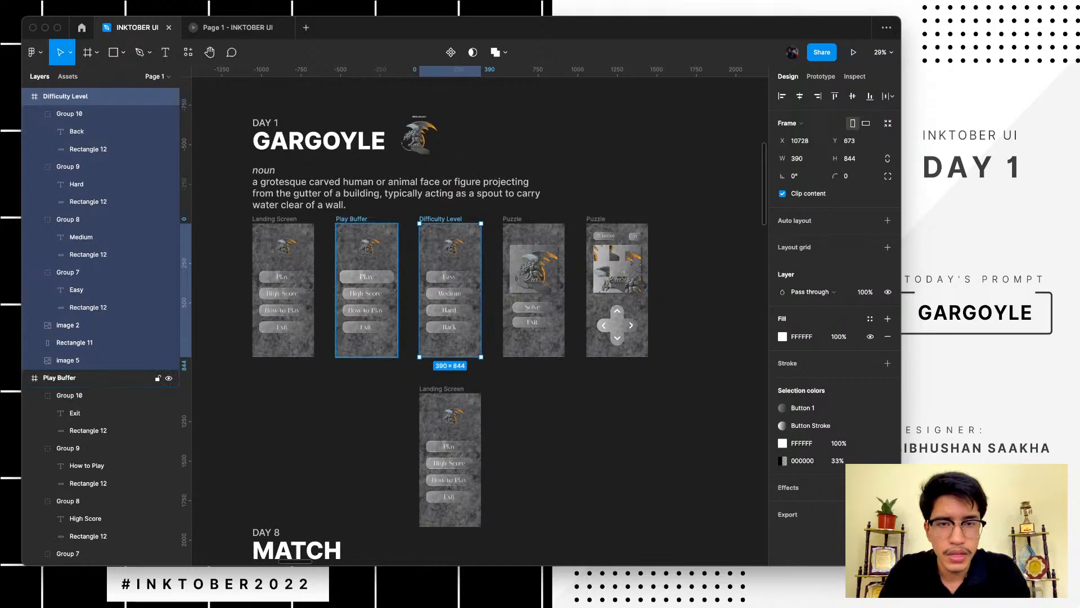
left_click(512, 219)
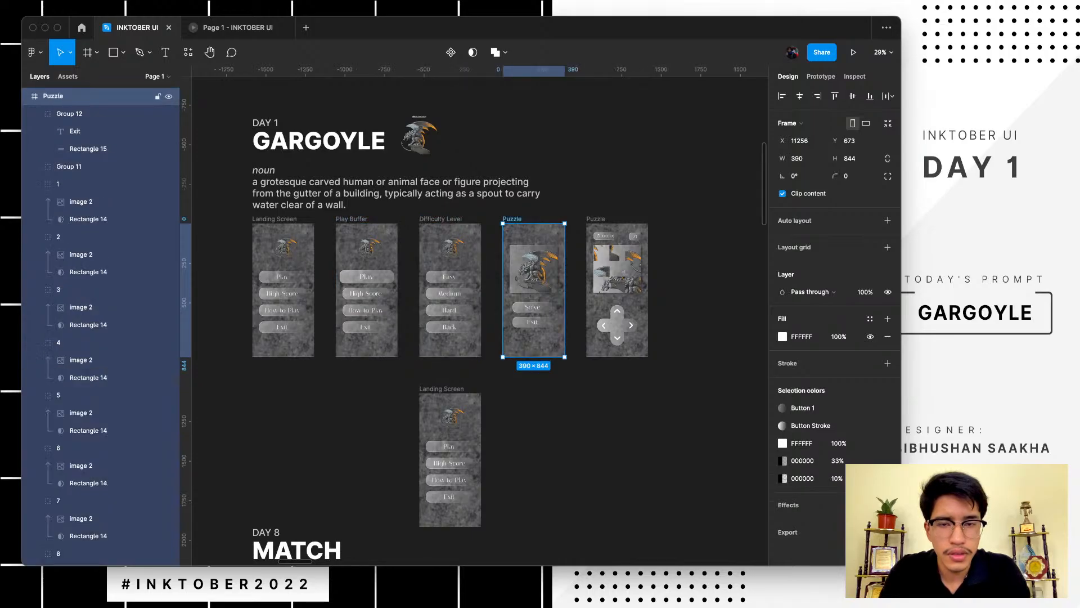
left_click_drag(512, 219, 512, 388)
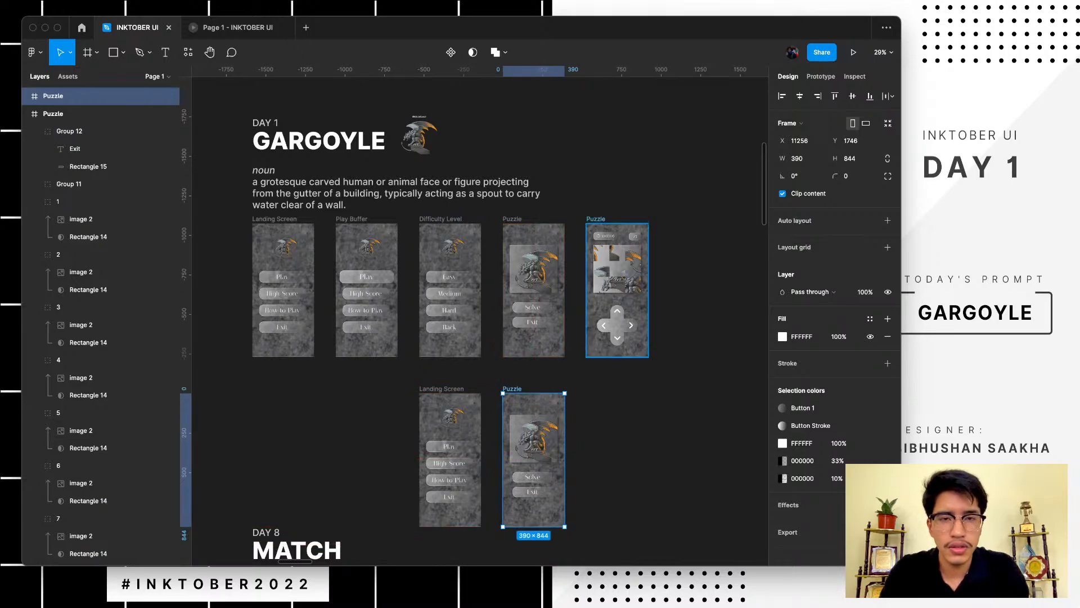
- Rename the scrambled Puzzle frame as Solve
left_click(589, 219)
type("sol")
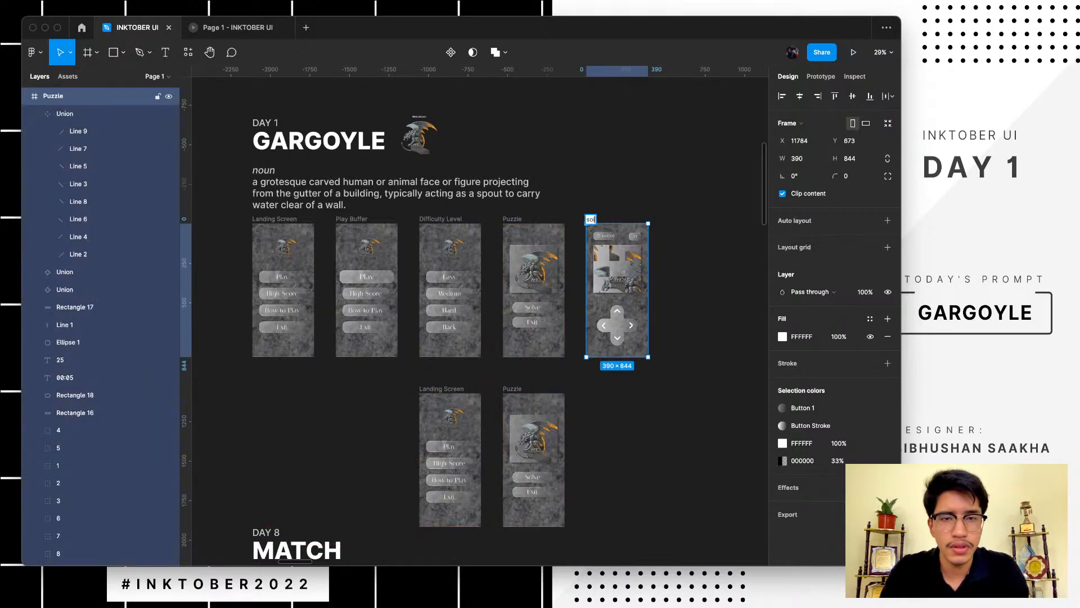
type("ve")
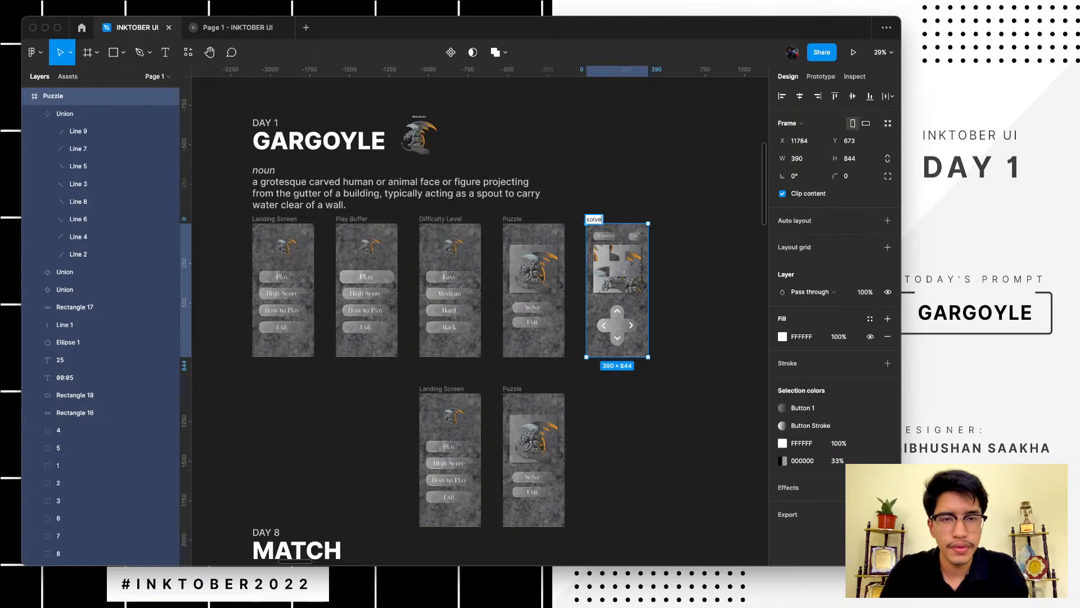
key("BackSpace")
type("S")
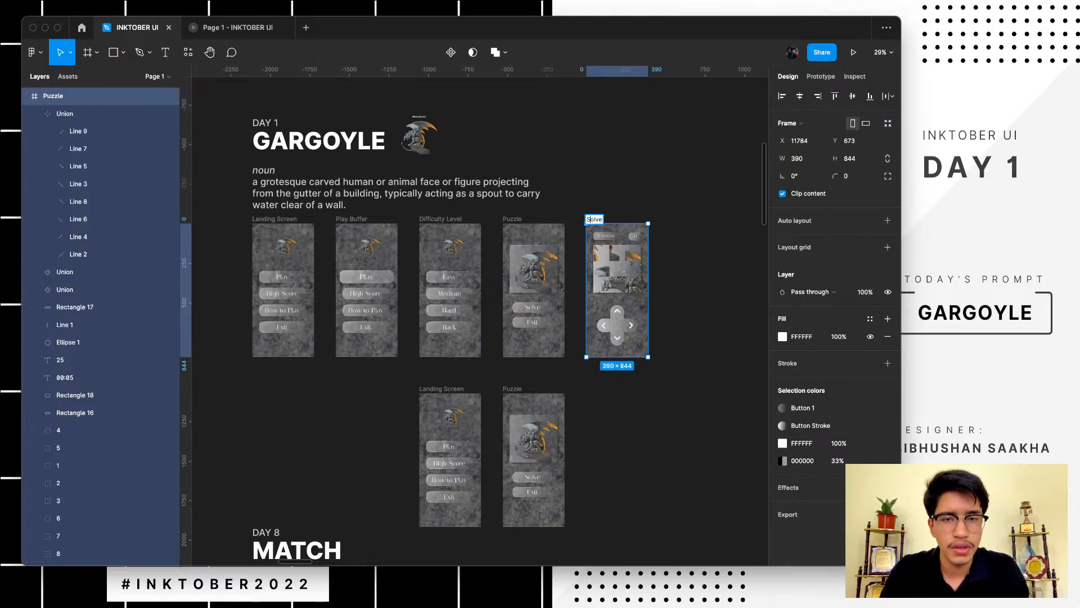
left_click(618, 207)
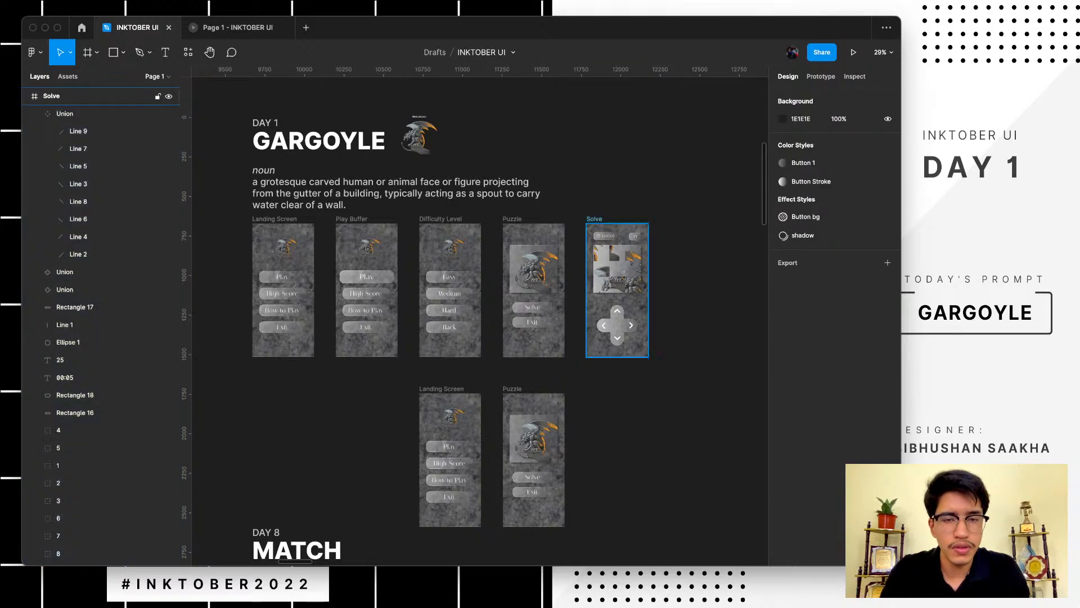
- Place a copy of the Solve frame below its original, then move the three copied screens together to Y 1700, starting at X 10395
left_click_drag(595, 219, 594, 388)
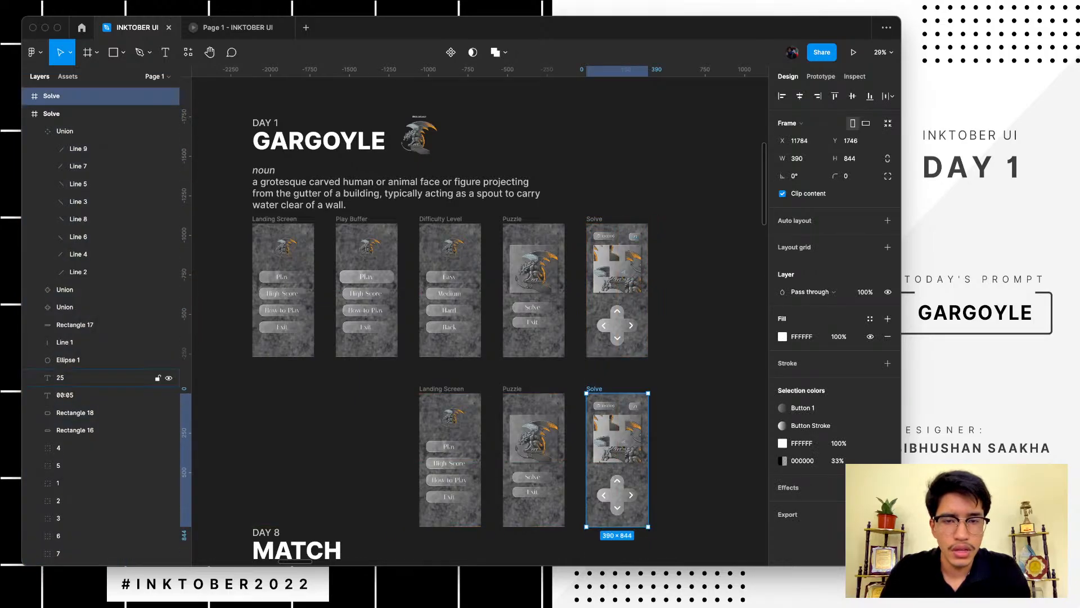
scroll(634, 237, "down", 1)
scroll(634, 236, "up", 1)
left_click_drag(408, 377, 679, 526)
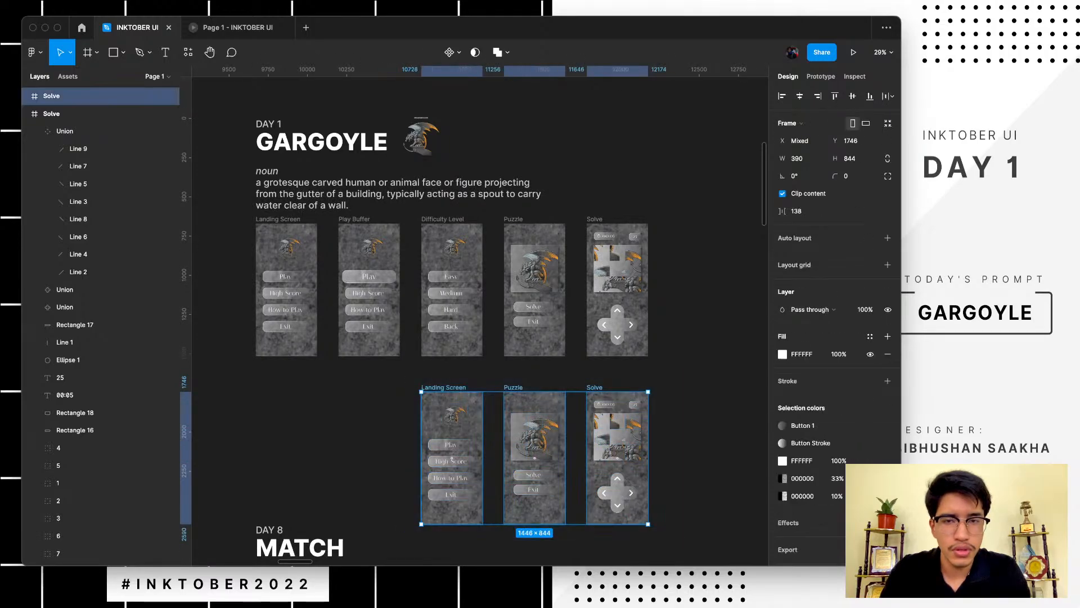
left_click_drag(452, 458, 400, 452)
scroll(378, 411, "down", 3)
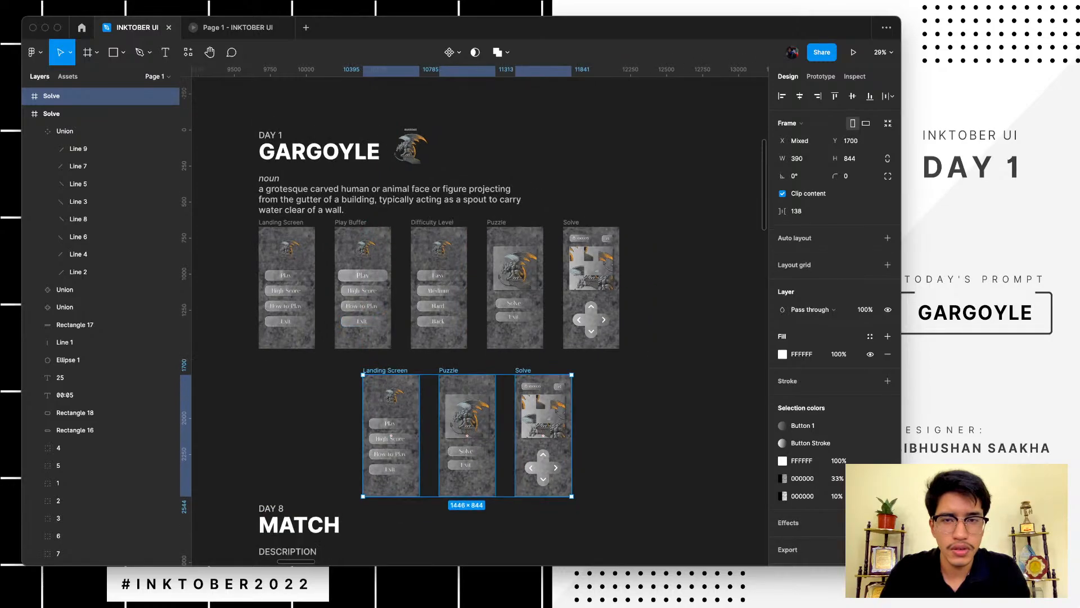
- Move the Day 1 Gargoyle heading, definition and row of five frames up, away from the three copied screens
left_click_drag(248, 124, 597, 335)
left_click_drag(540, 287, 540, 243)
key("Escape")
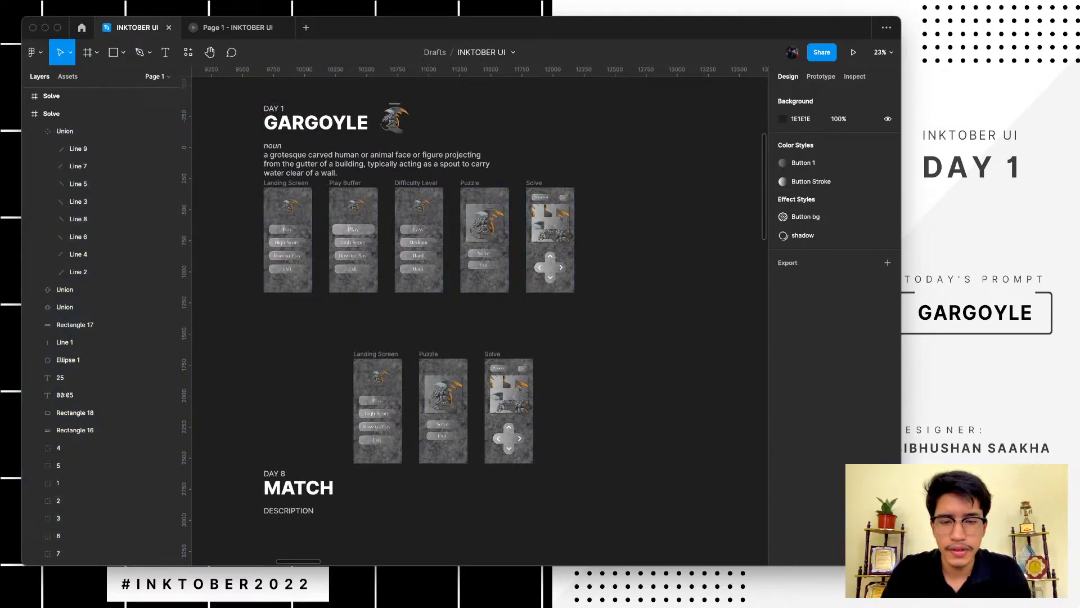
- Add a new frame at X 9839, Y 1425 below the row of five screens and size it 4000 × 6000
key("r")
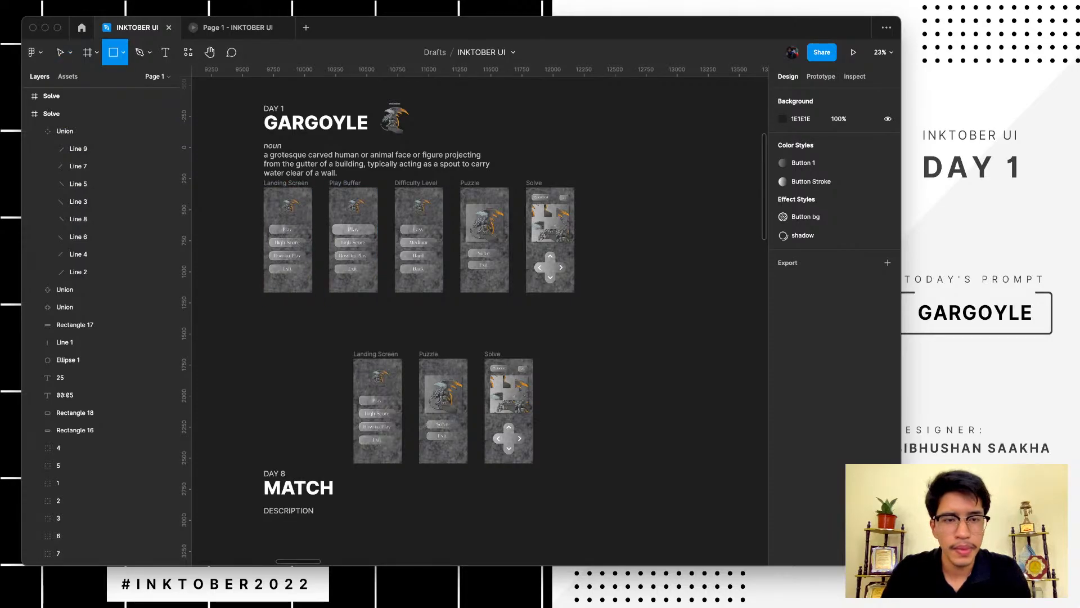
key("f")
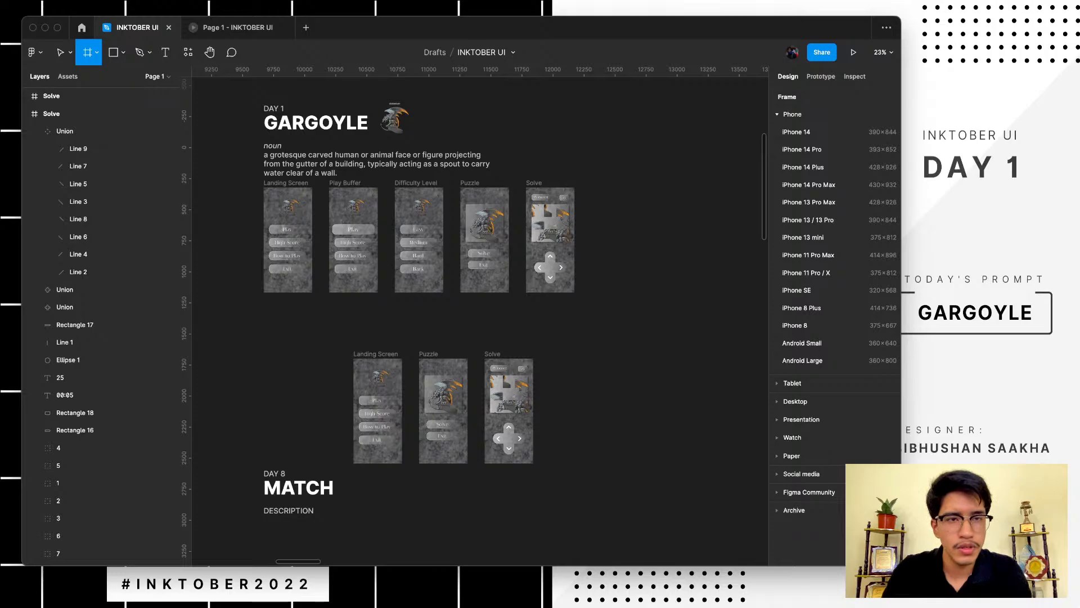
left_click(290, 330)
left_click(796, 158)
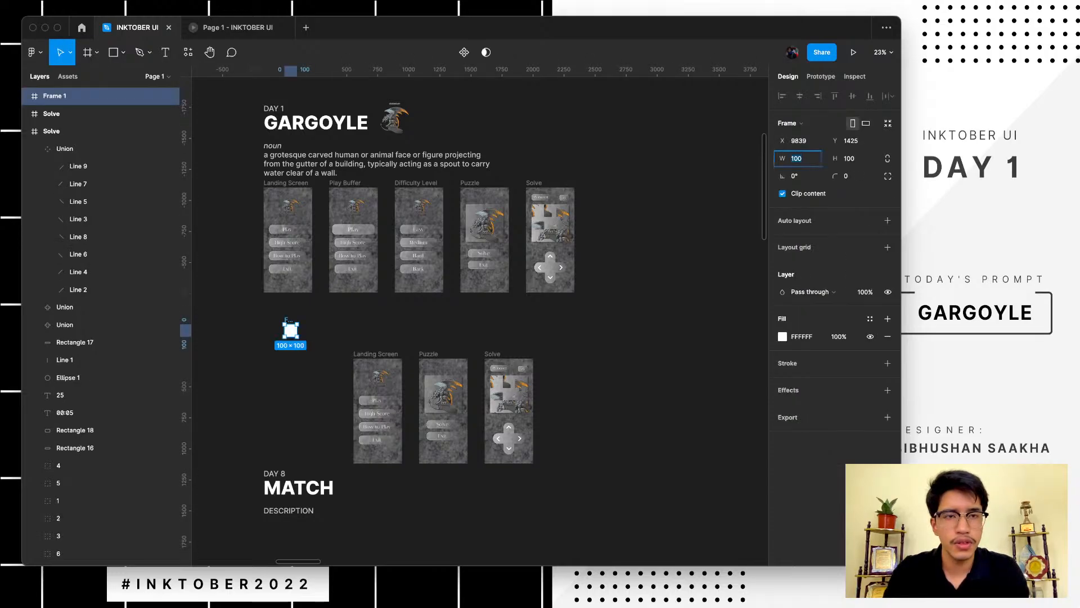
type("3")
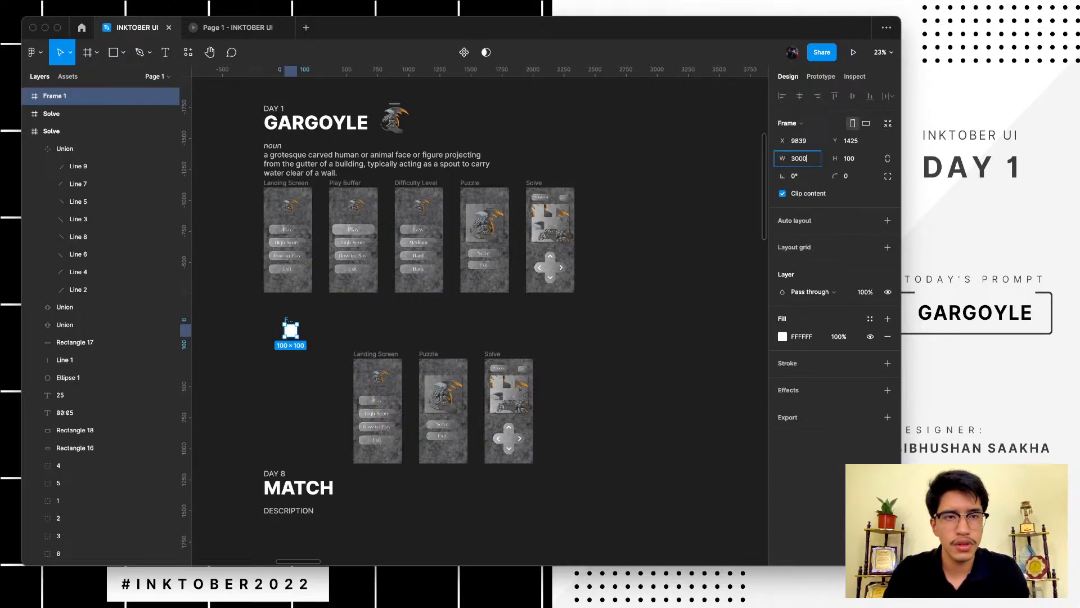
type("000")
key("BackSpace")
key("BackSpace")
key("BackSpace")
type("40")
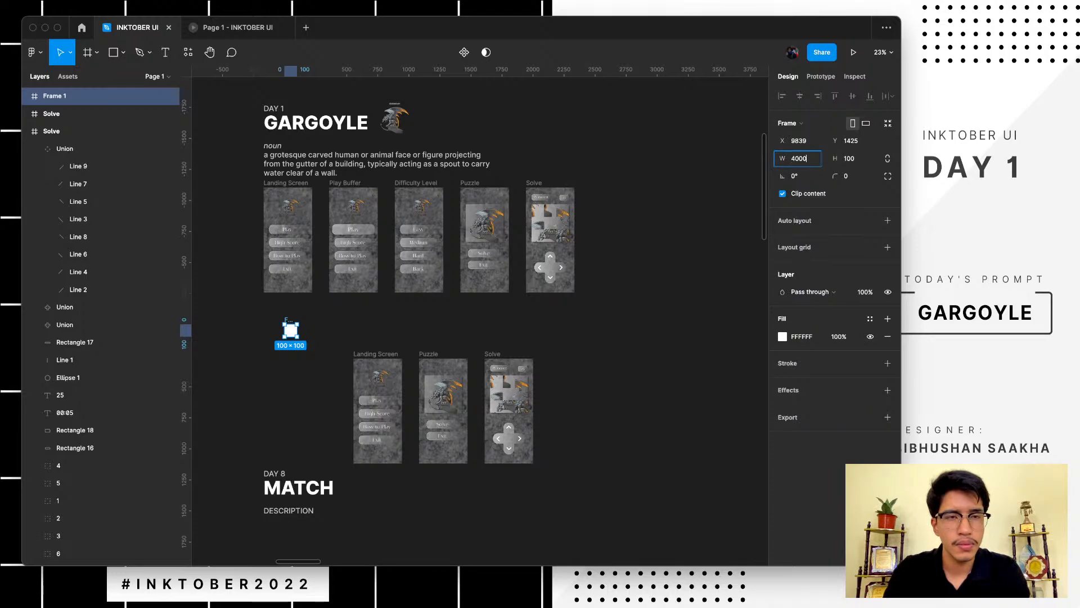
key("Tab")
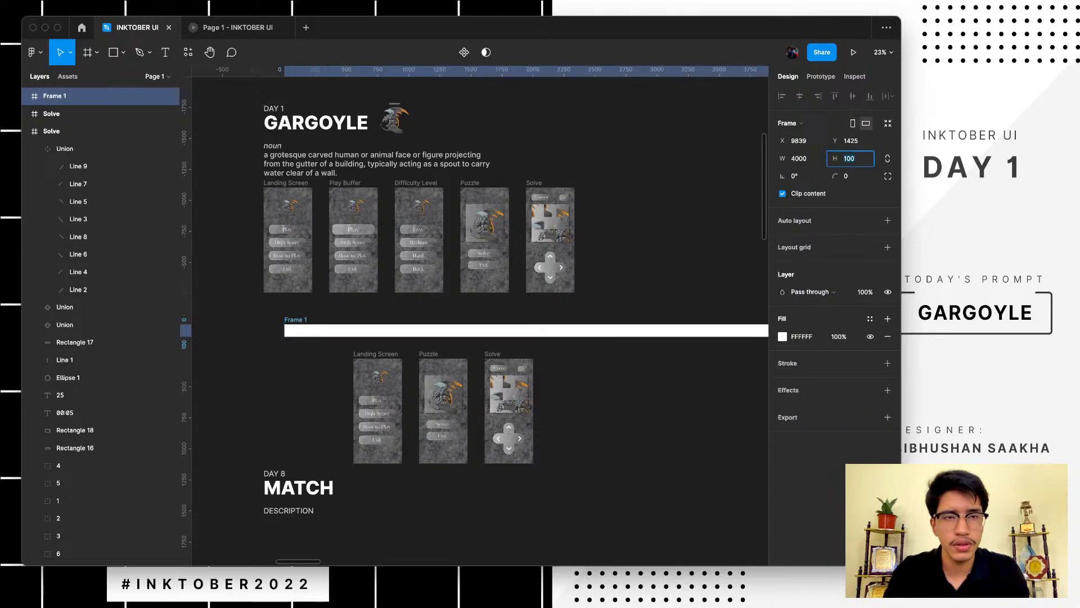
type("6000")
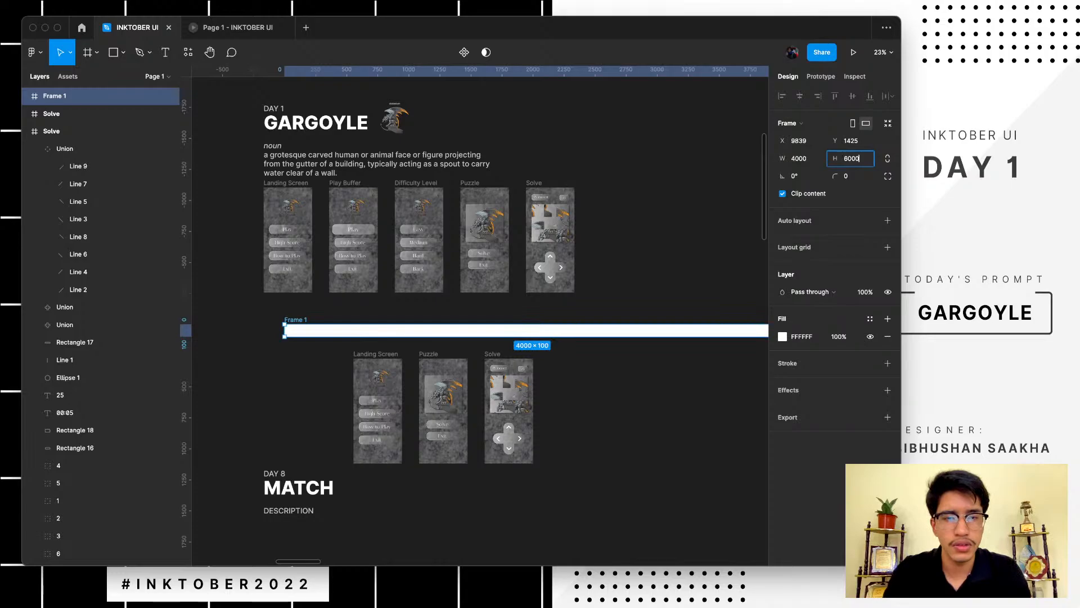
key("Return")
- Set the new white frame's size to 600 × 400
scroll(619, 192, "down", 3)
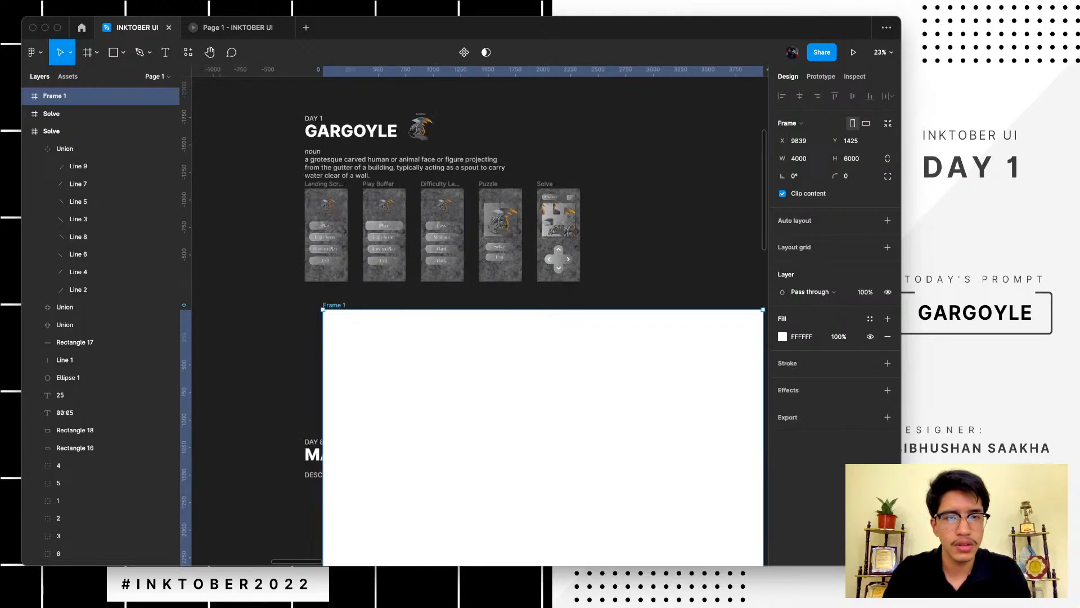
scroll(620, 193, "up", 2)
left_click(798, 159)
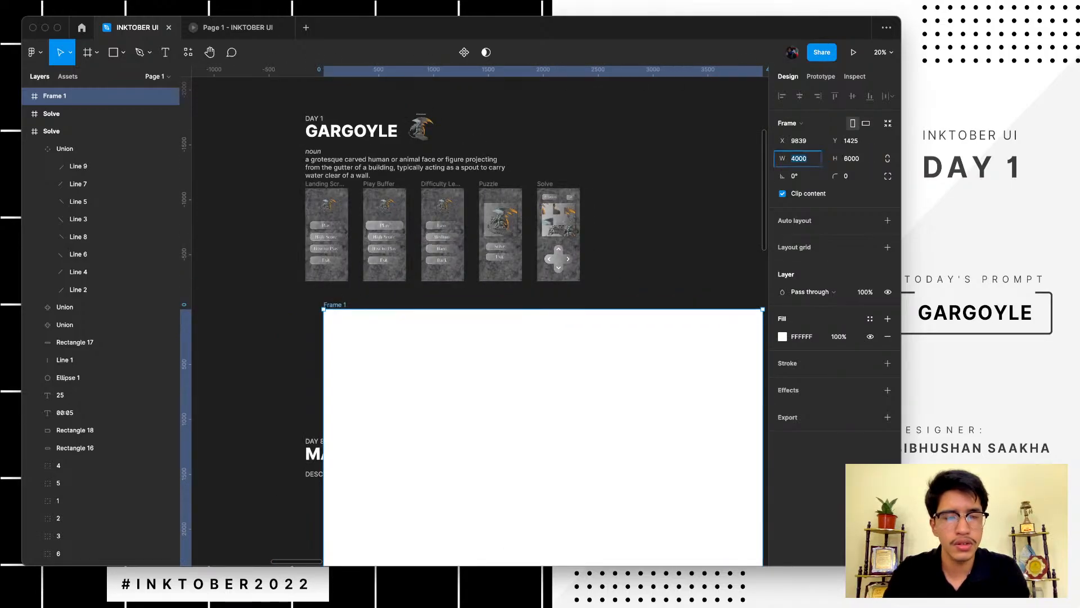
type("600")
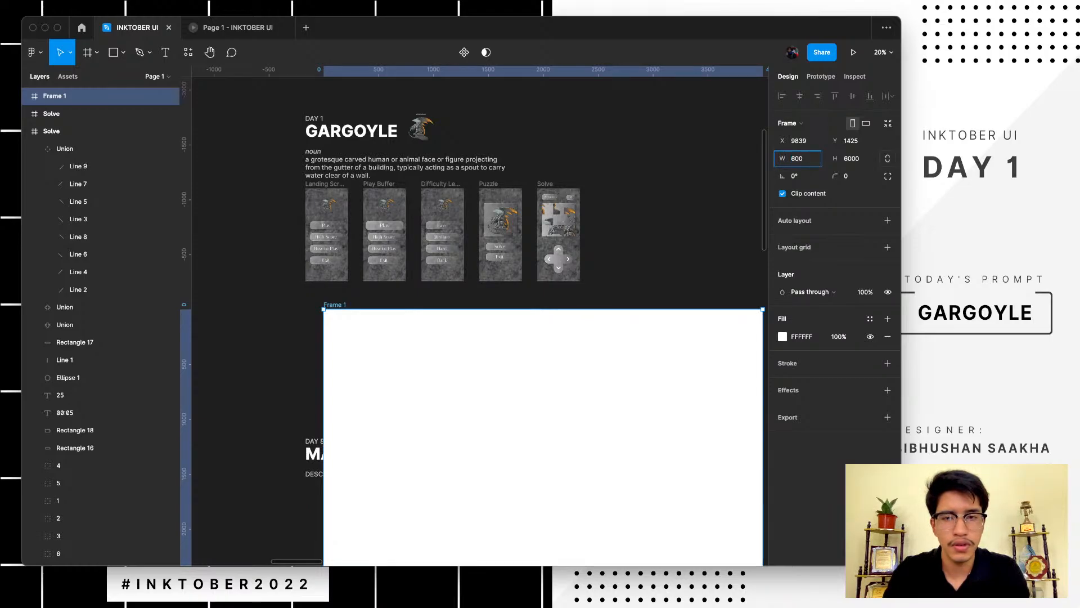
key("Tab")
type("400")
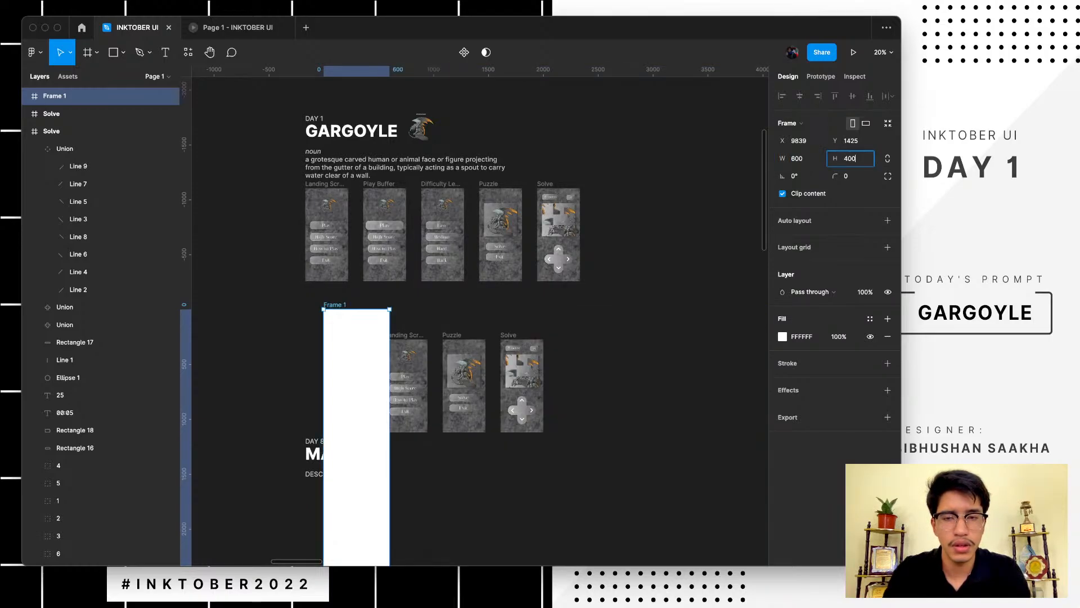
key("Return")
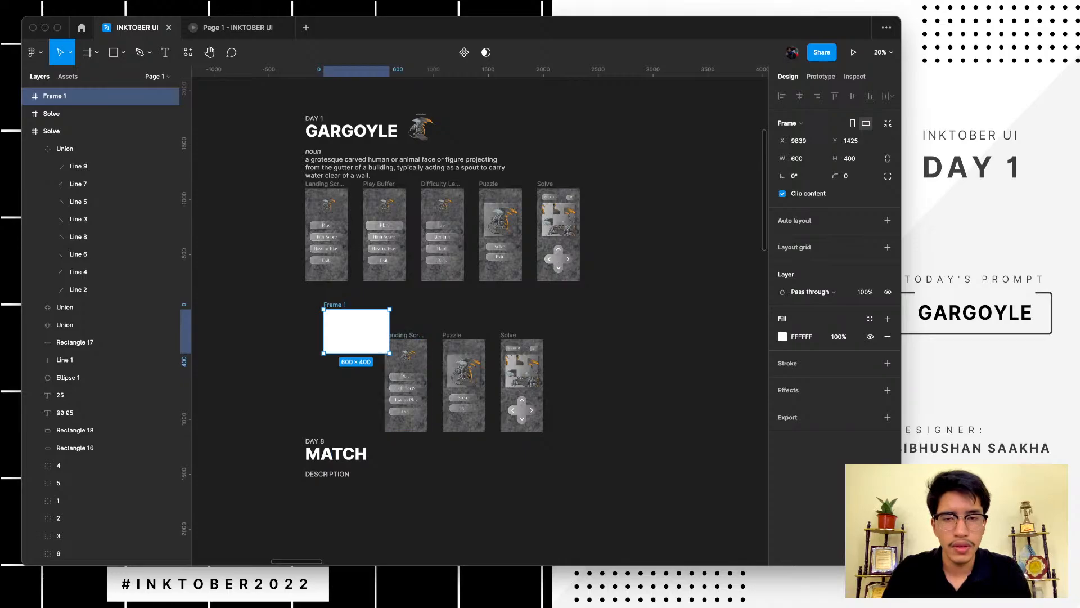
- Scale the white frame proportionally to 1612 × 1074.67 and move it to X 9108, Y 1220
key("k")
left_click_drag(389, 353, 501, 426)
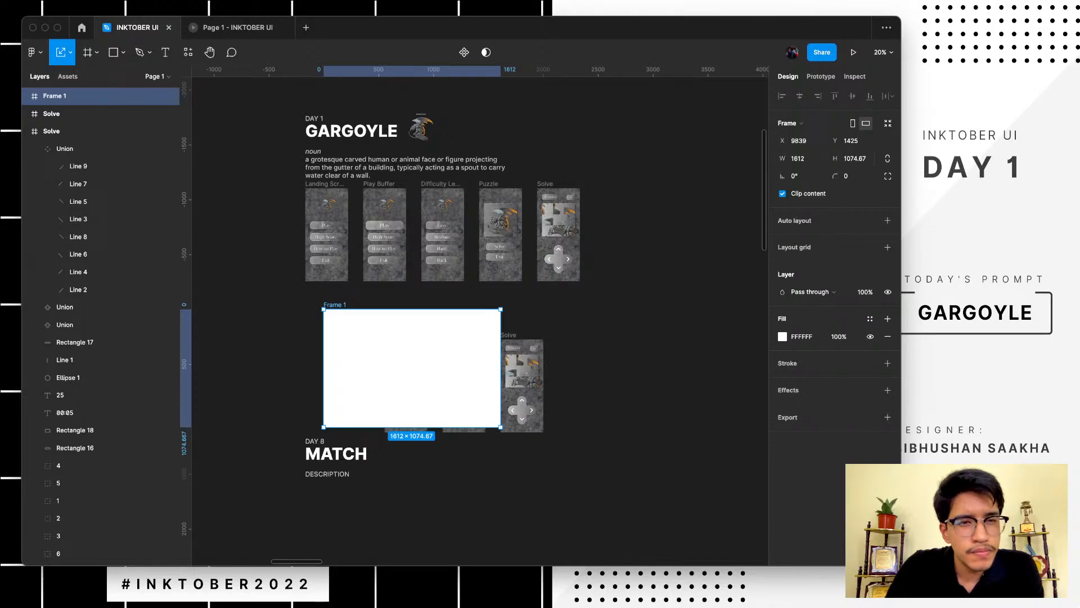
left_click(798, 158)
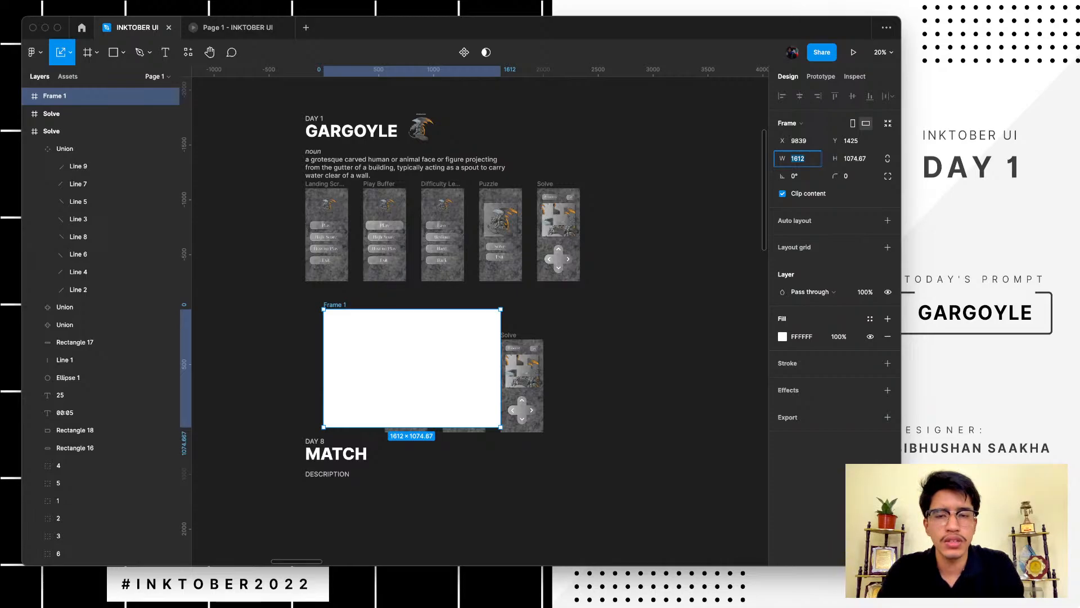
left_click_drag(412, 368, 332, 345)
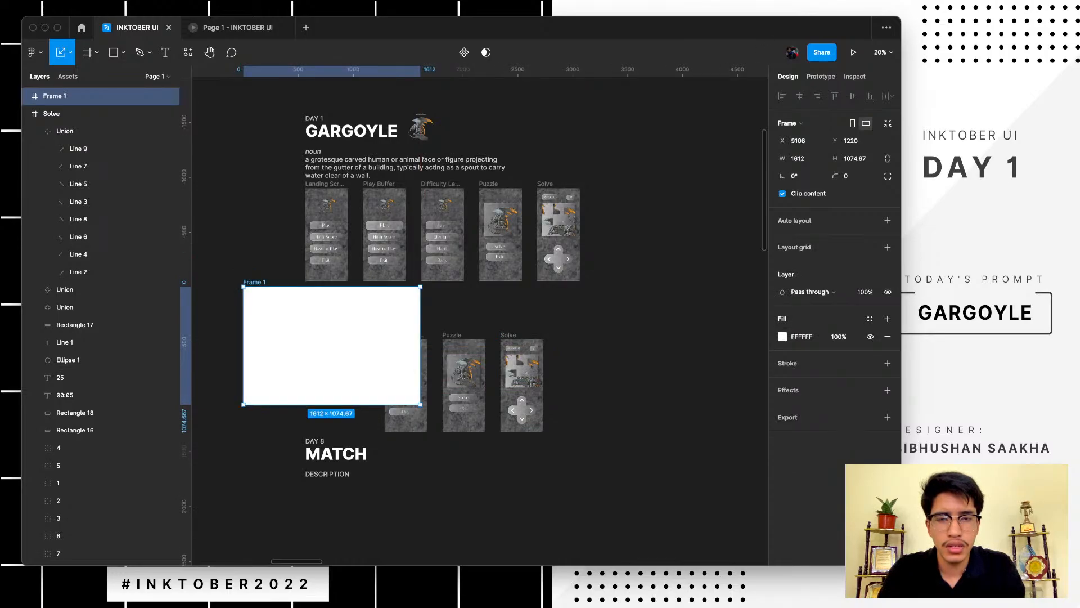
- Move the copied Landing Screen, Puzzle and Solve frames into the white frame, and move that frame to X 9589, Y 1342
key("v")
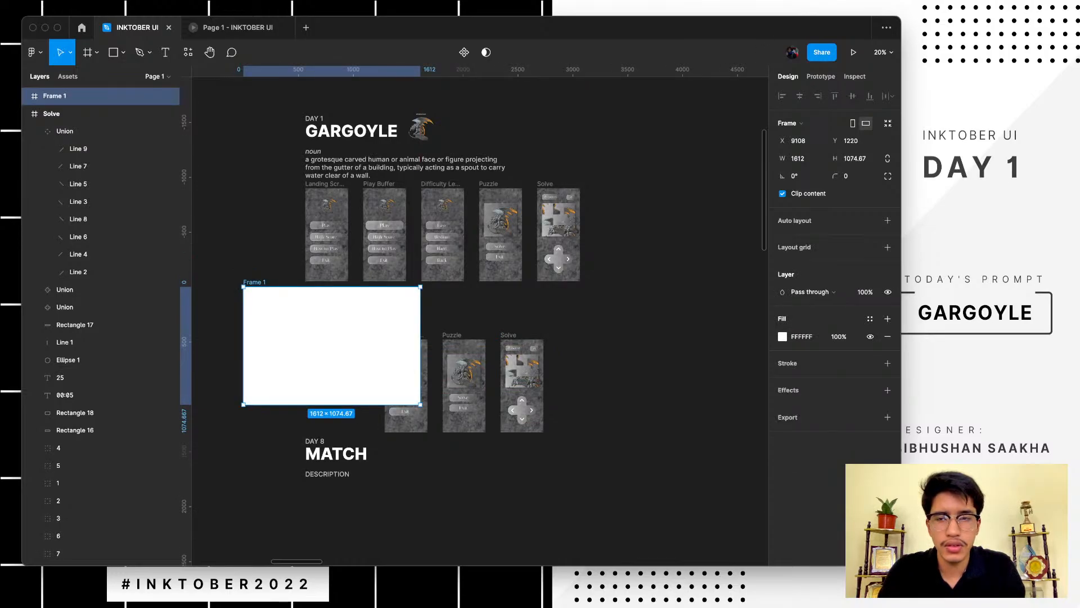
left_click(421, 336)
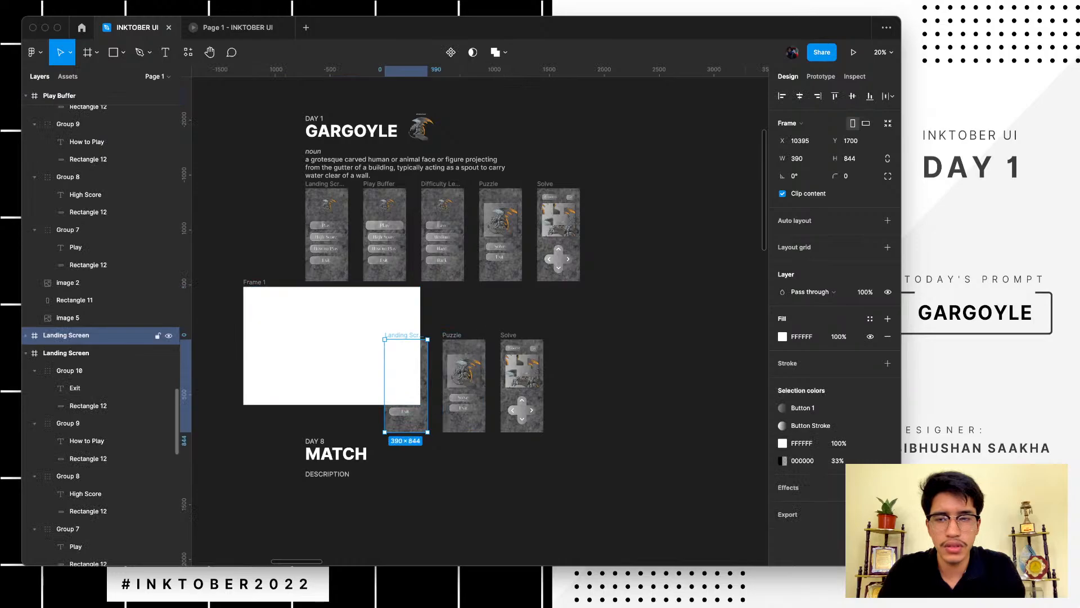
left_click(464, 386, "shift")
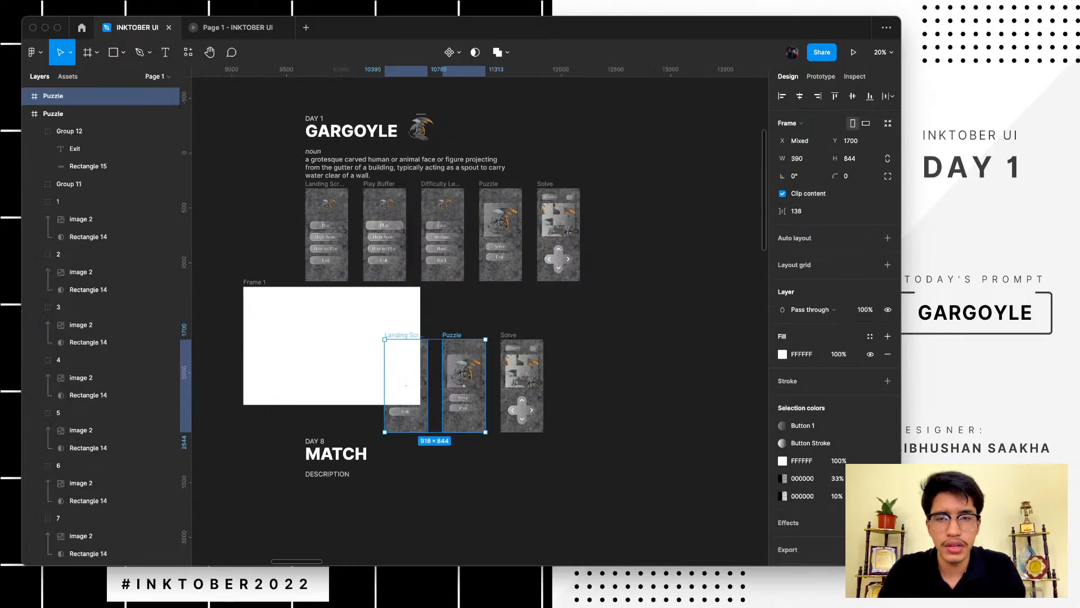
left_click(526, 373, "shift")
left_click_drag(526, 373, 393, 337)
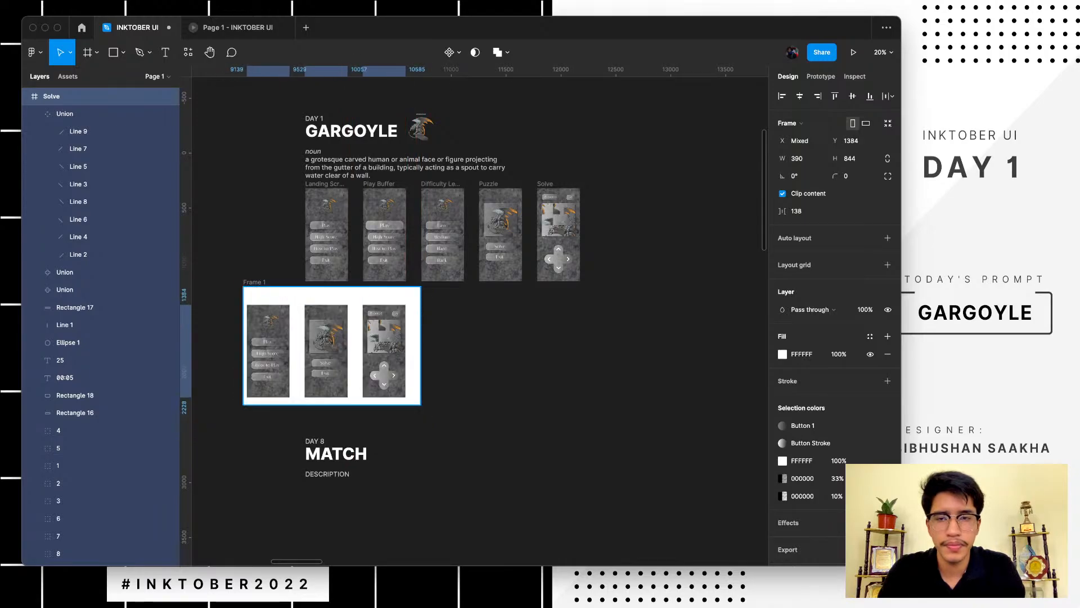
left_click_drag(255, 282, 309, 296)
key("shift+2")
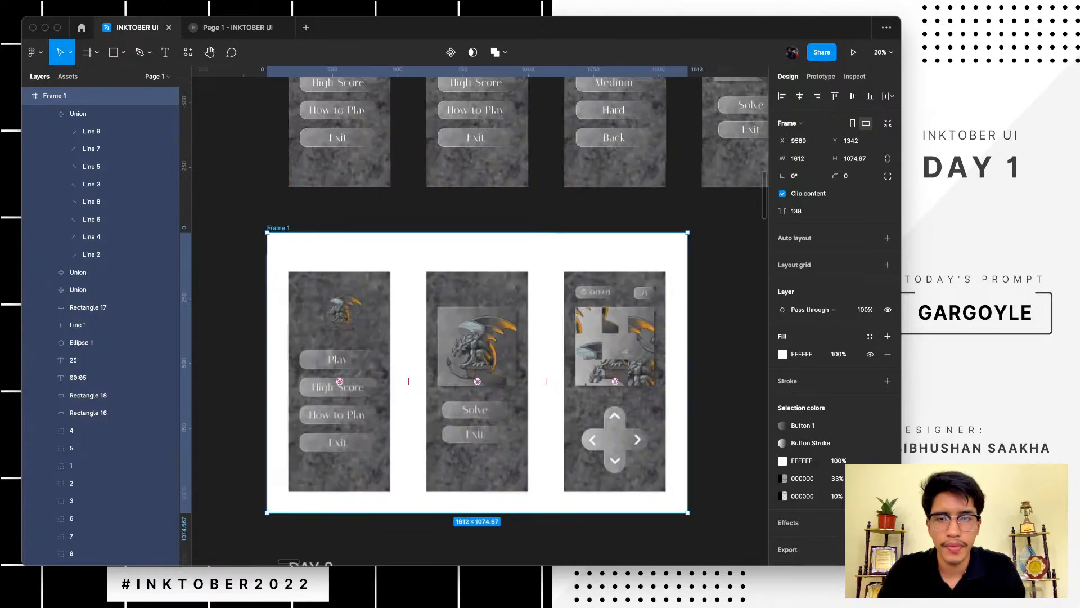
- Give the three screens inside the white frame a corner radius of 25
left_click(341, 376)
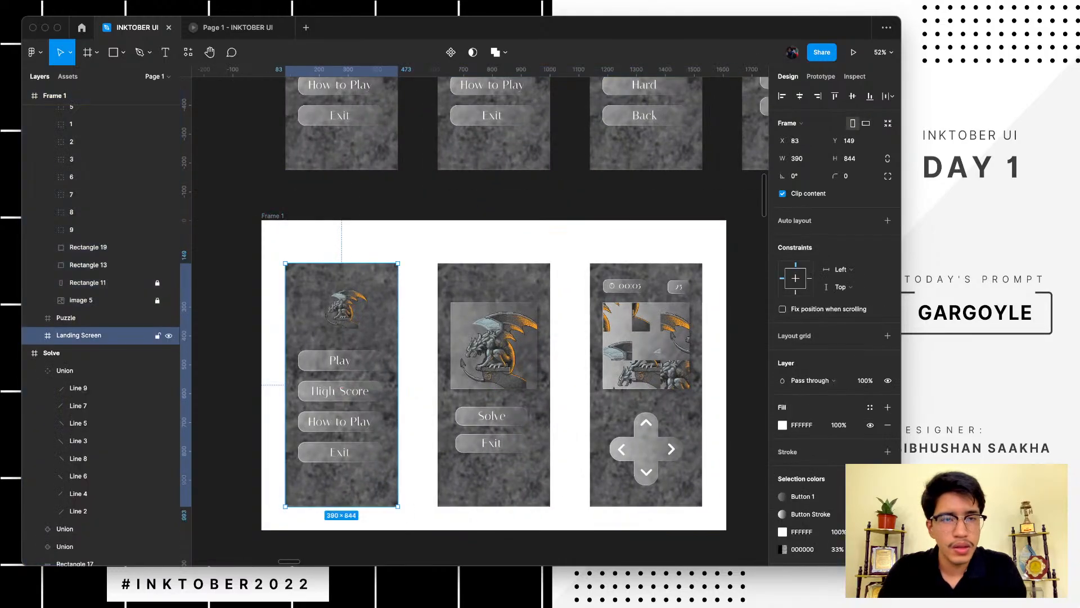
left_click(494, 375, "shift")
left_click(646, 376, "shift")
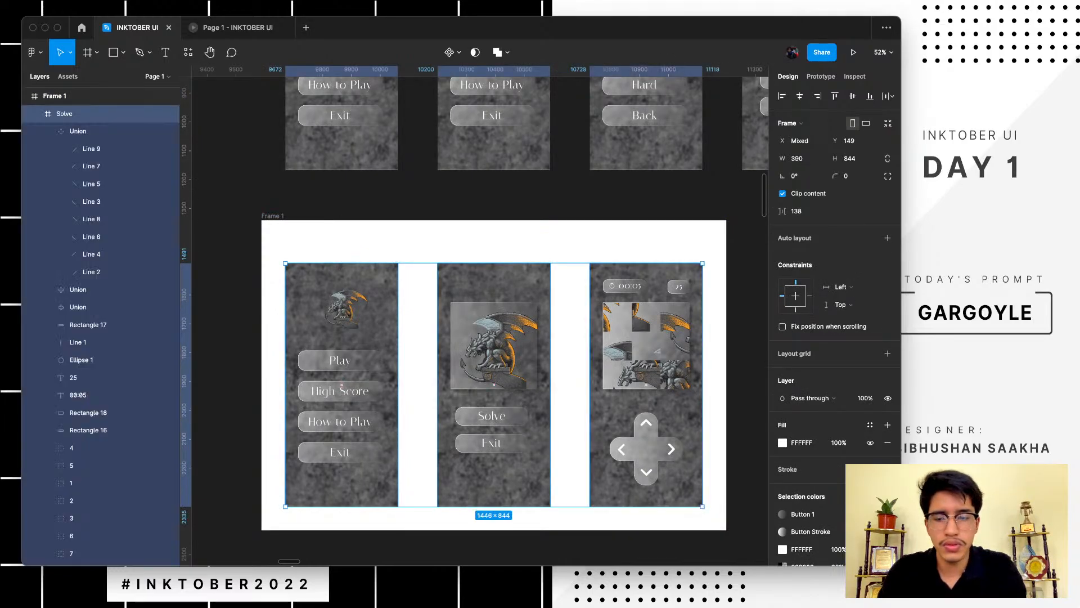
left_click(849, 176)
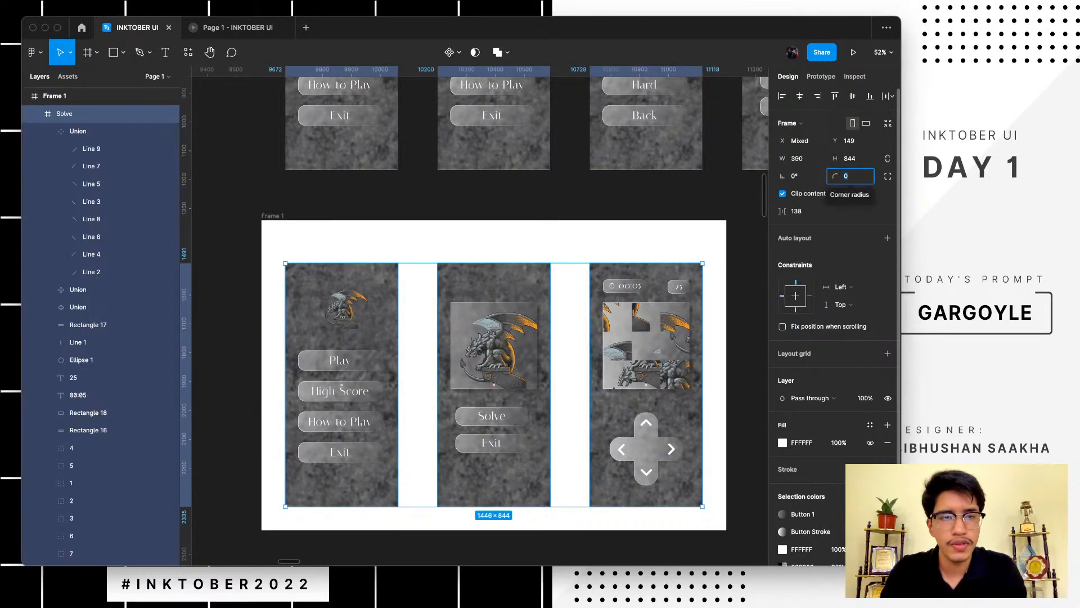
type("25")
key("Return")
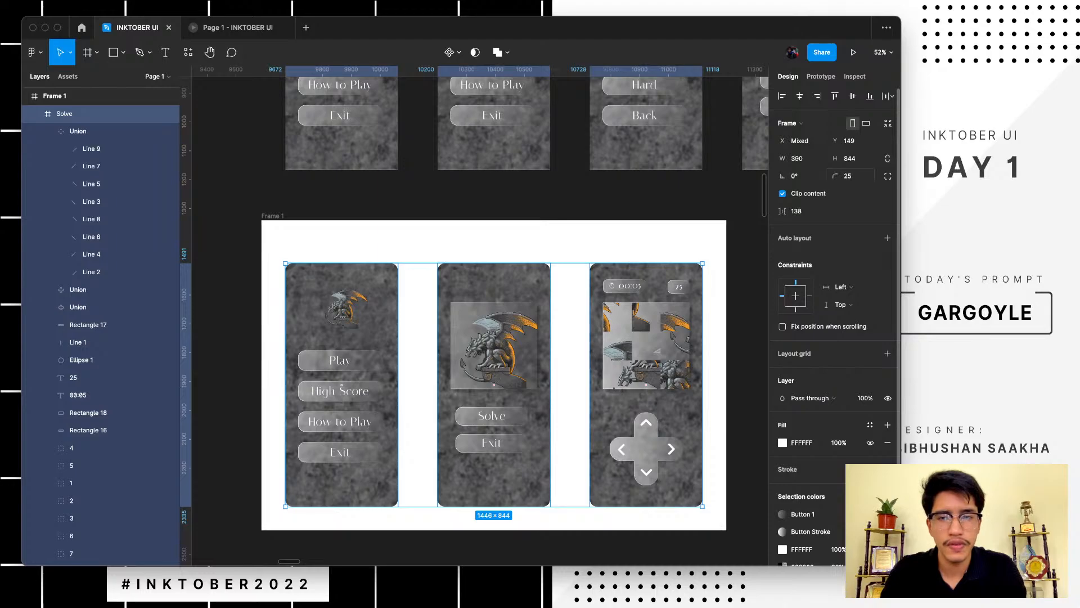
- Try a corner radius of 50 on the three screens in the white frame and settle on 33
left_click(849, 176)
type("50")
key("Return")
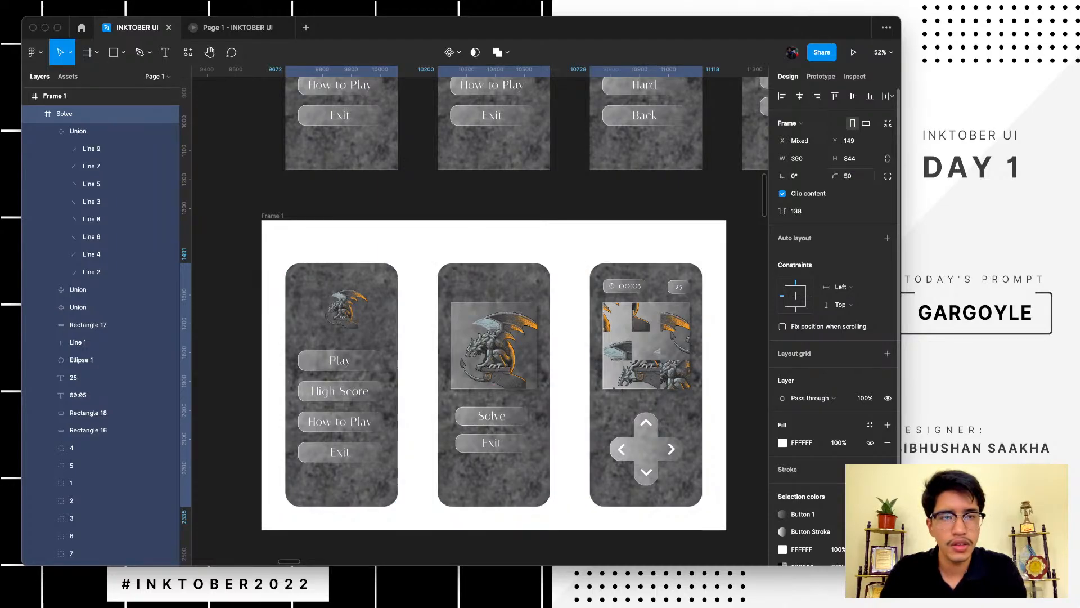
left_click(848, 177)
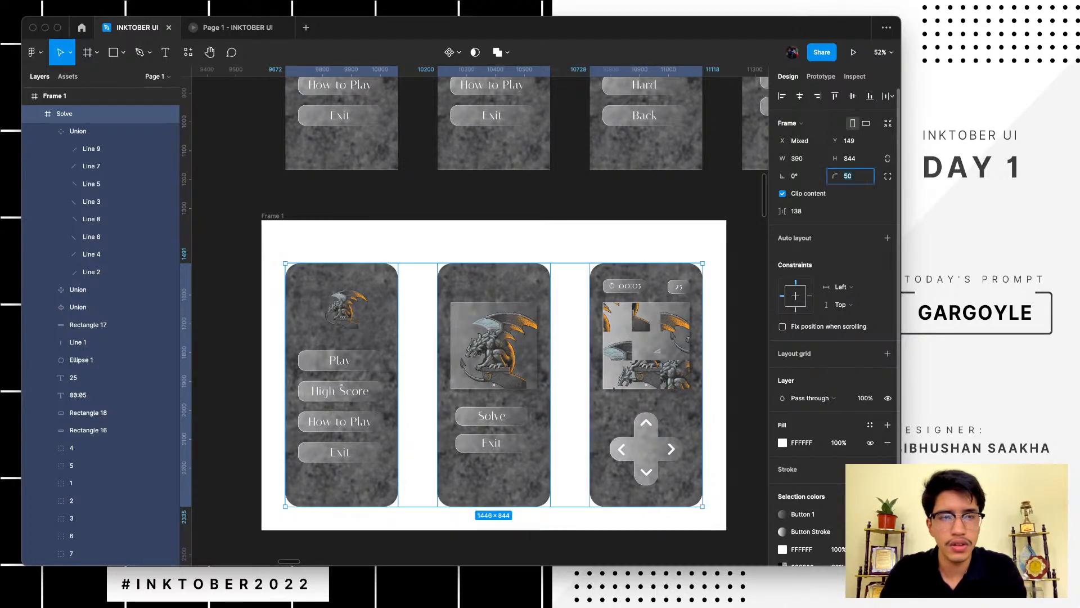
type("33")
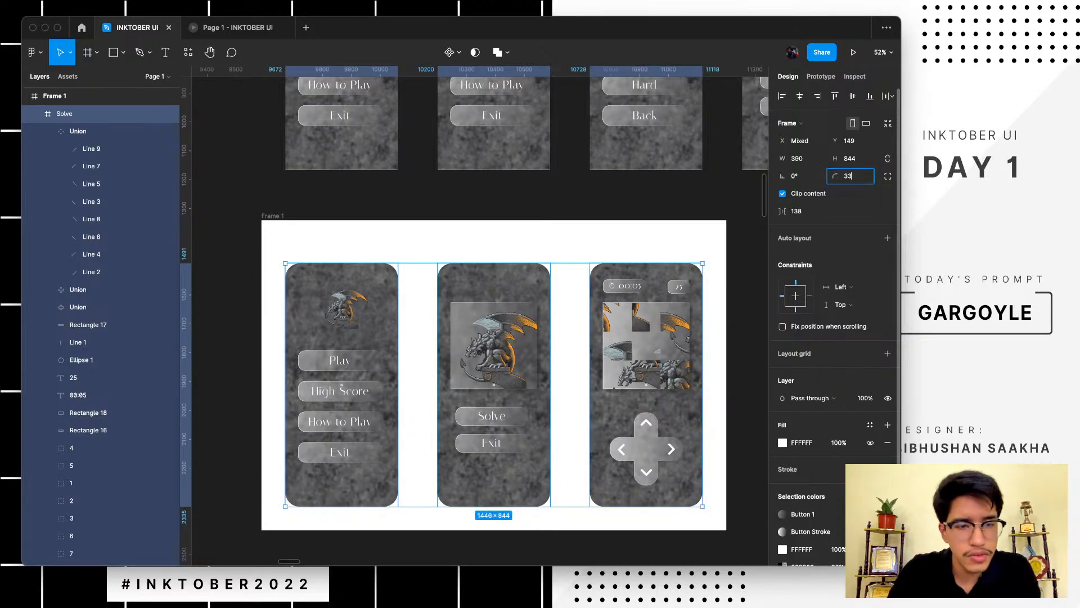
key("Return")
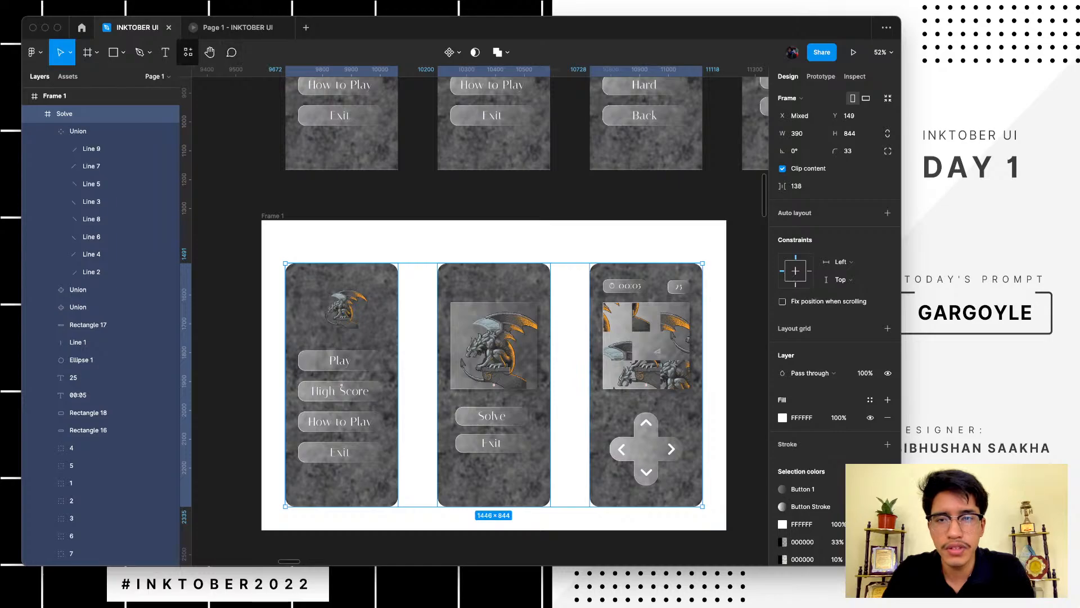
- Run the Beautiful Shadows plugin on the Landing Screen copy in the white frame and set the drop shadow colour to 16001F
left_click(187, 52)
left_click(235, 155)
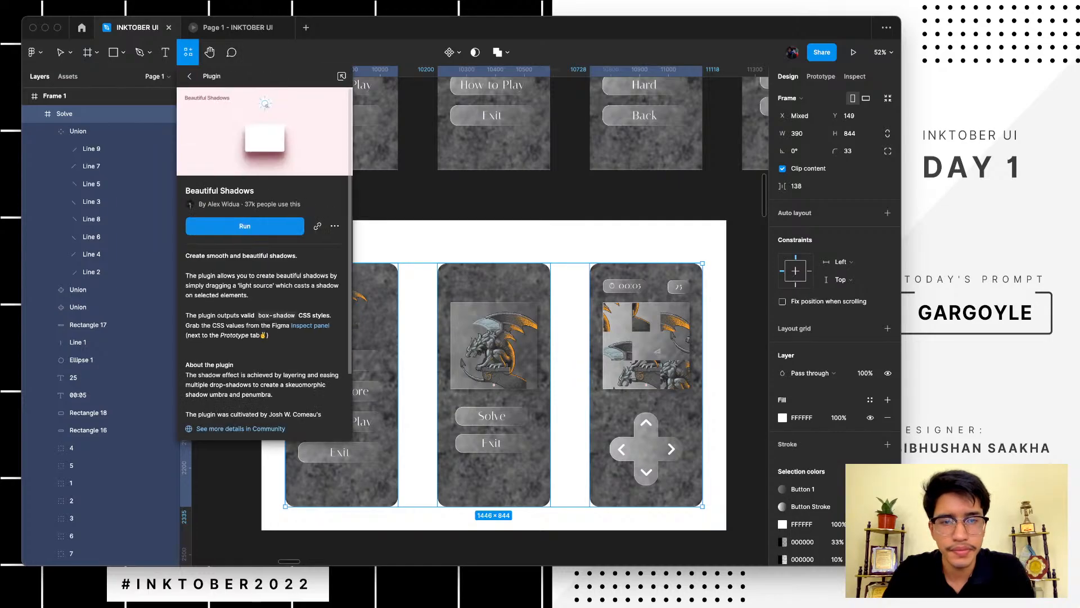
left_click(244, 227)
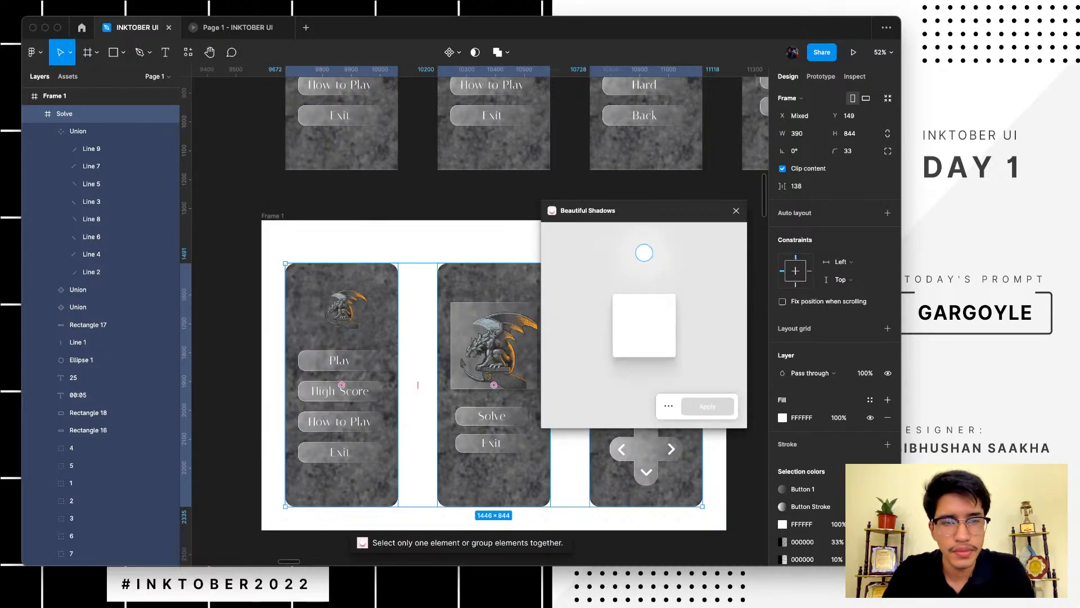
left_click(669, 406)
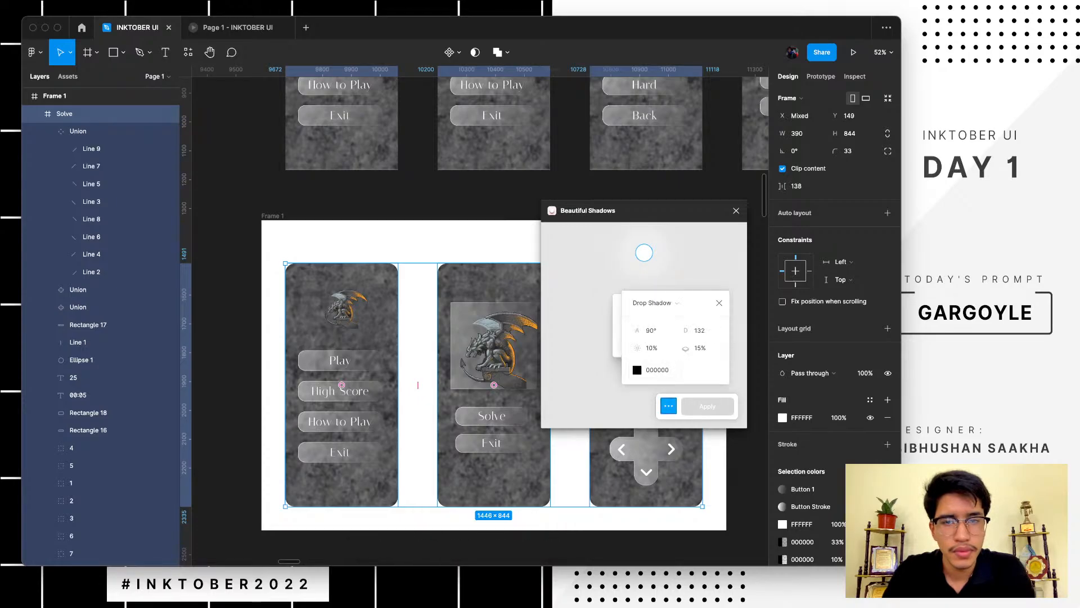
left_click(341, 337)
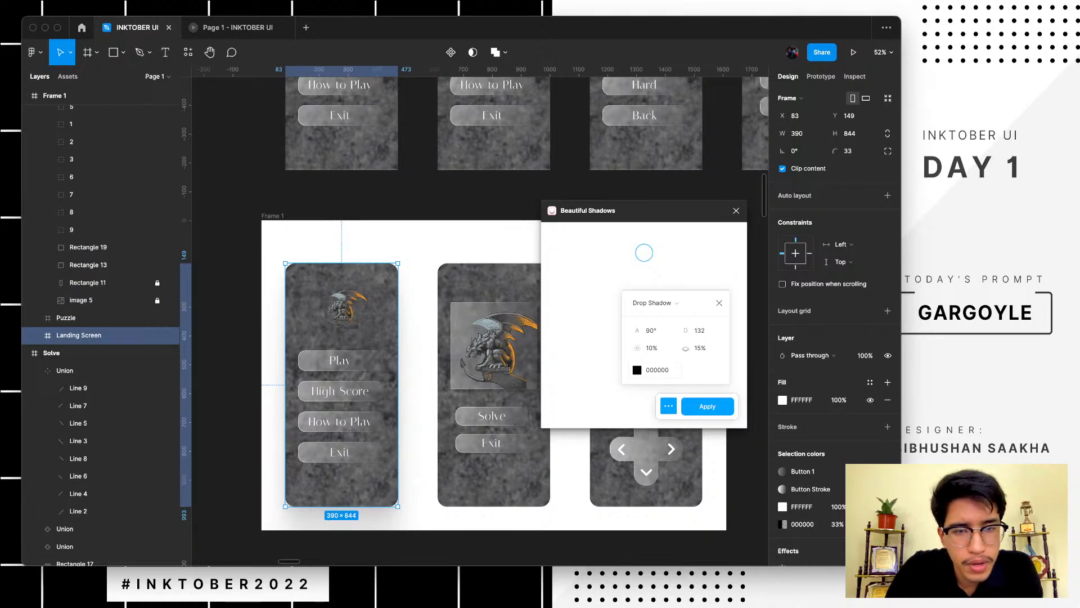
left_click(657, 370)
type("FF0000")
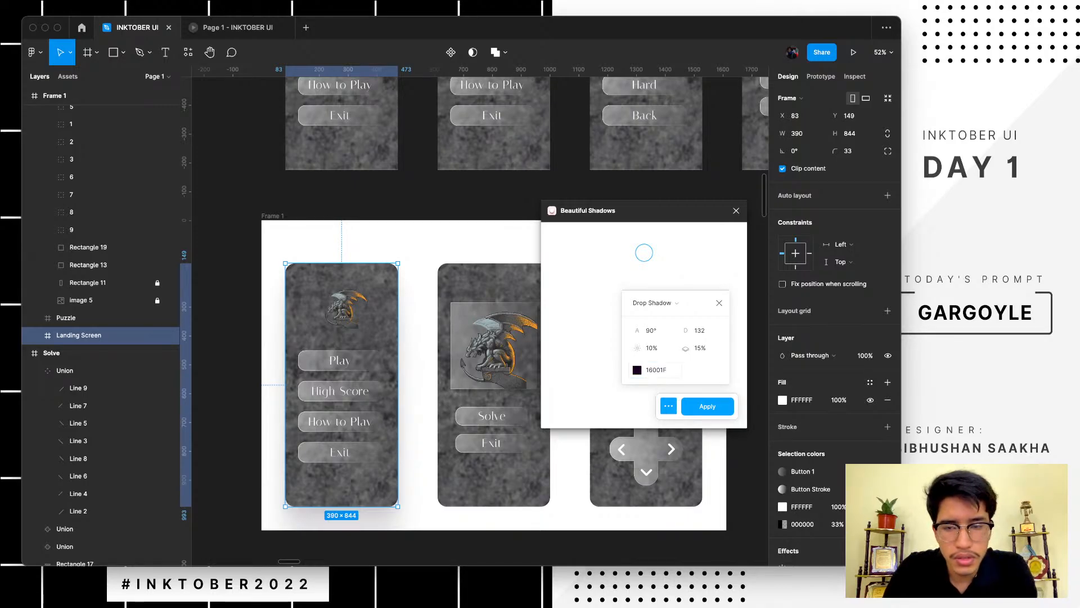
- Aim the Landing Screen's shadow at about 46° with a distance of about 52, set its intensity to 25%, and apply it
left_click(651, 348)
type("40")
key("Return")
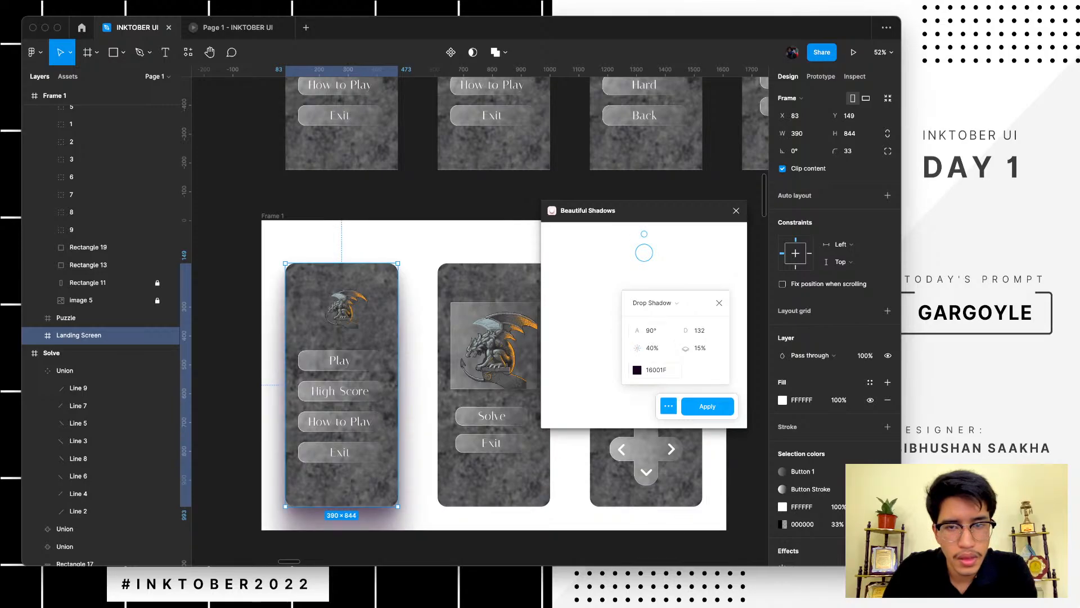
left_click_drag(644, 253, 617, 313)
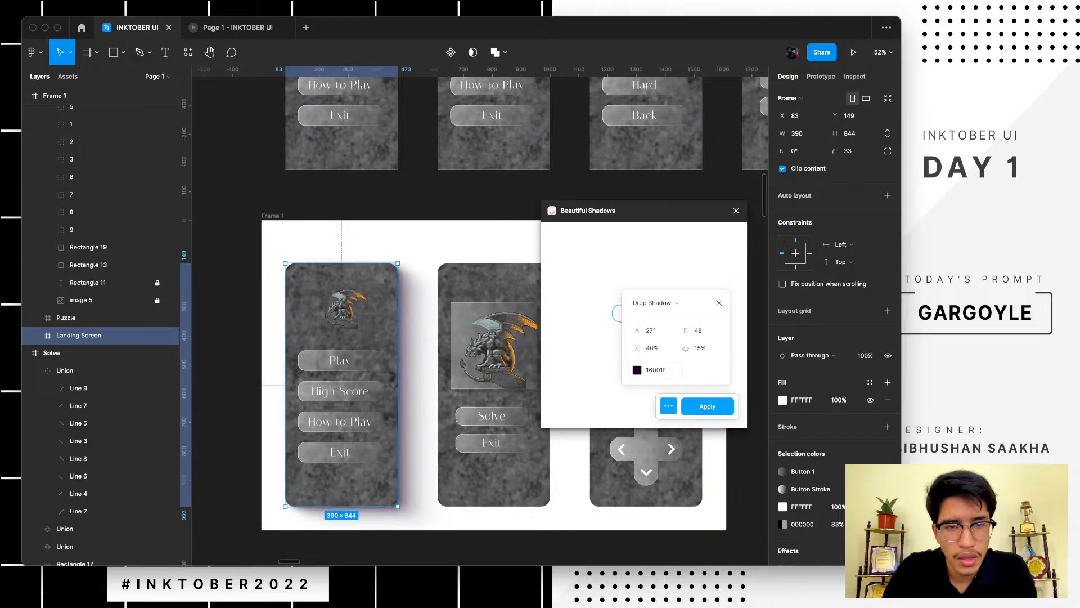
left_click_drag(617, 313, 624, 286)
left_click(653, 348)
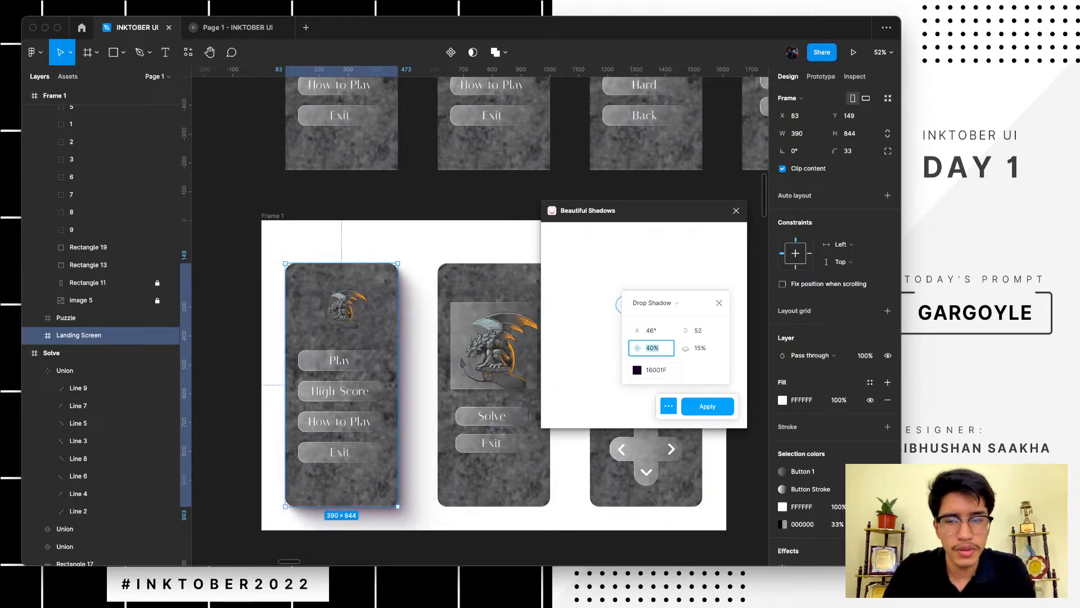
type("25")
key("Return")
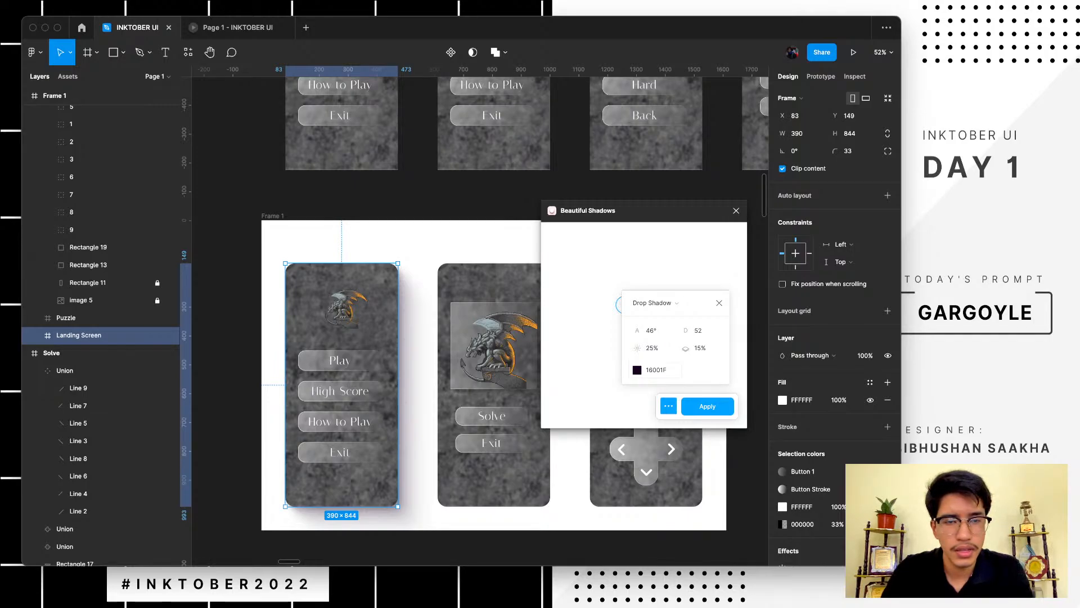
left_click(707, 406)
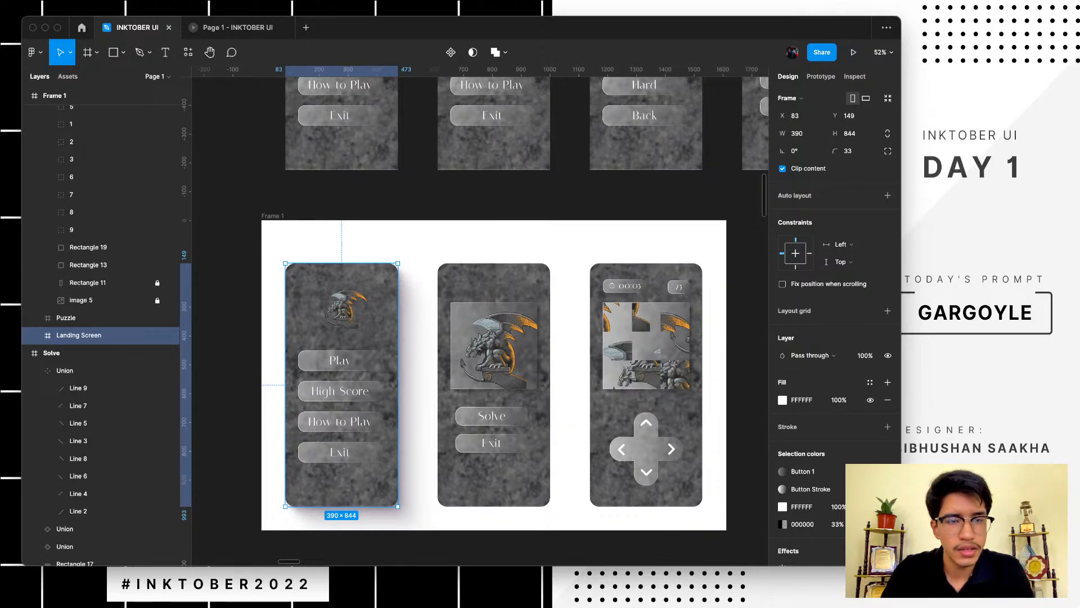
- Save all of the Landing Screen's drop shadows together as a new effect style named "Beautiful shadows"
scroll(832, 315, "down", 5)
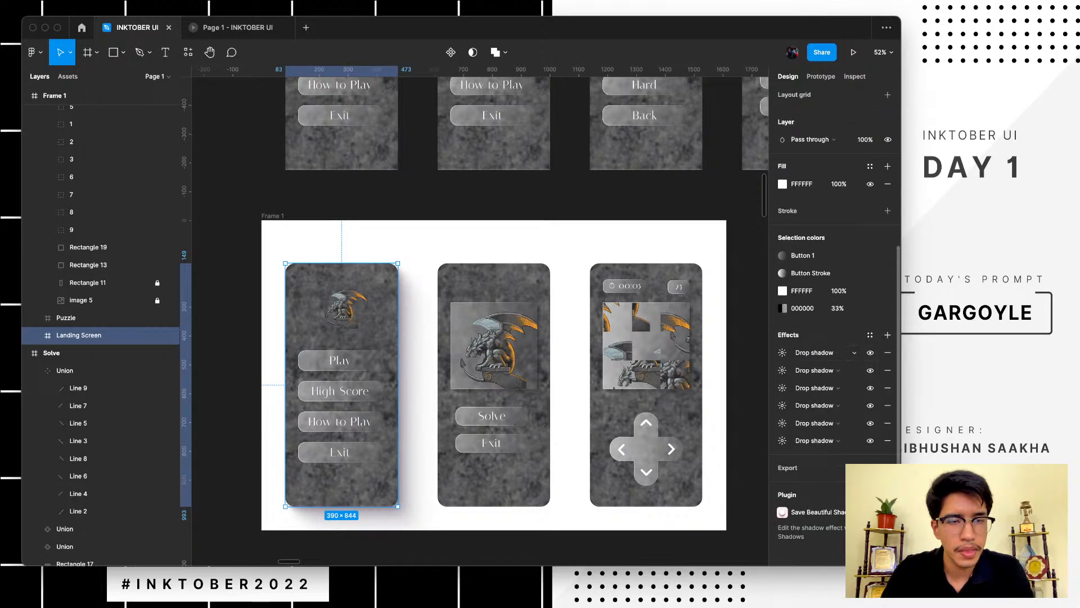
left_click(853, 352)
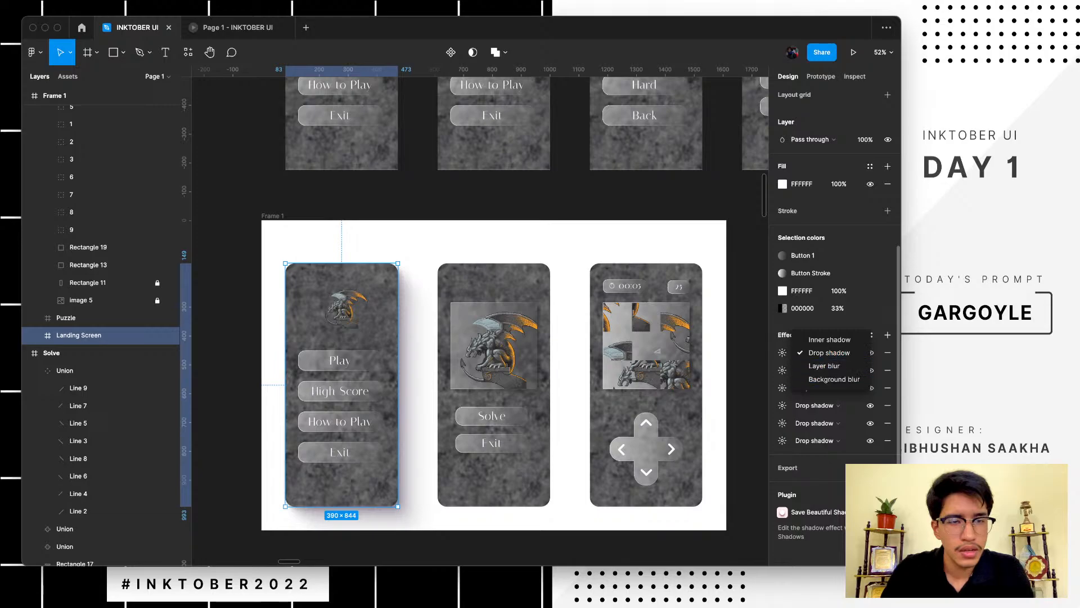
key("Escape")
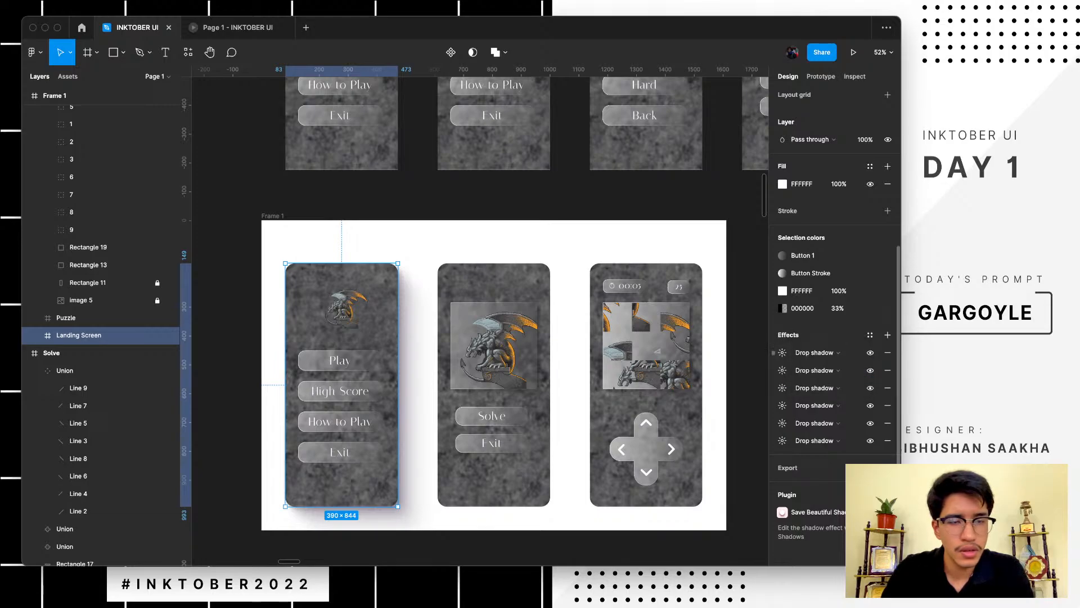
left_click(774, 353)
left_click(774, 440, "shift")
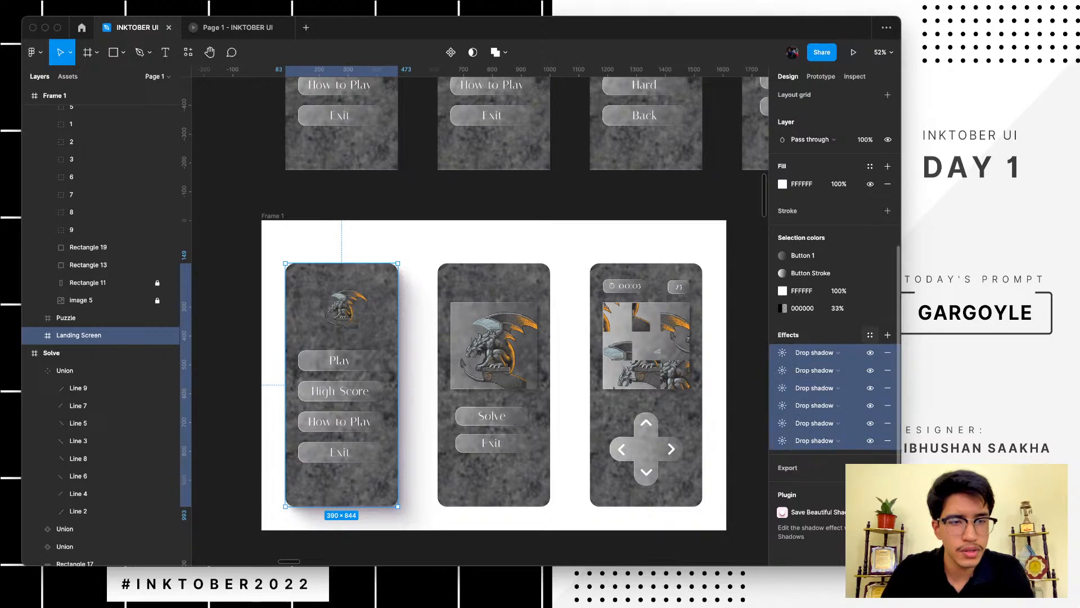
left_click(869, 335)
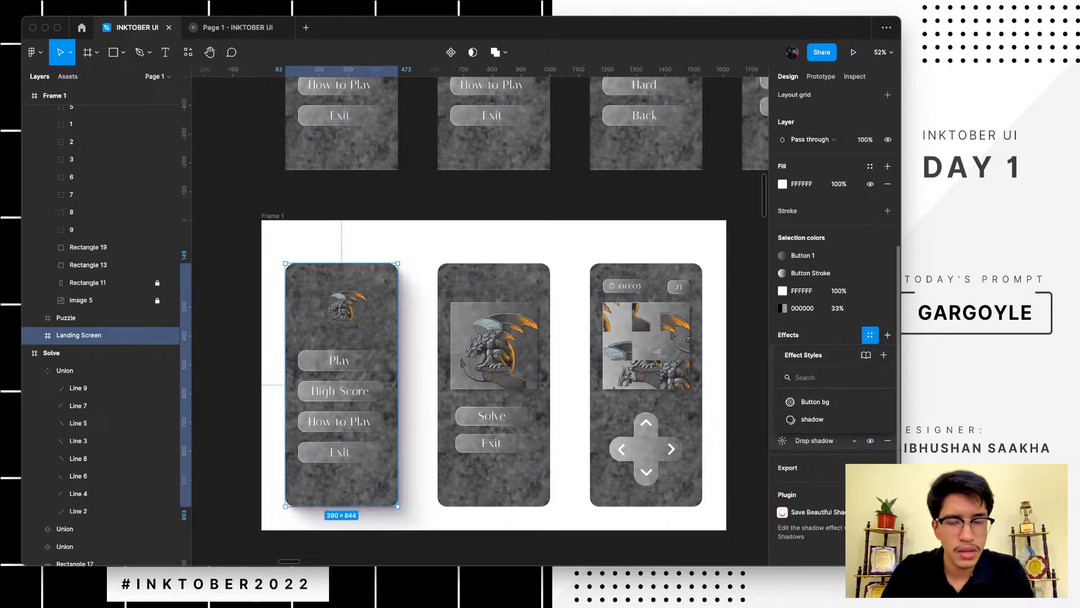
left_click(883, 355)
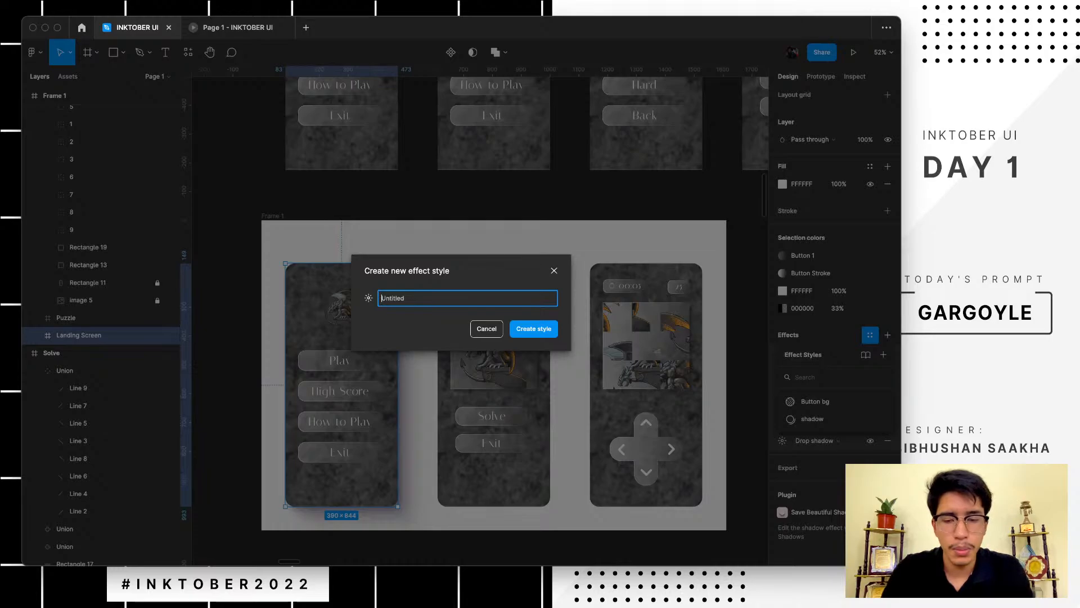
type("Beau")
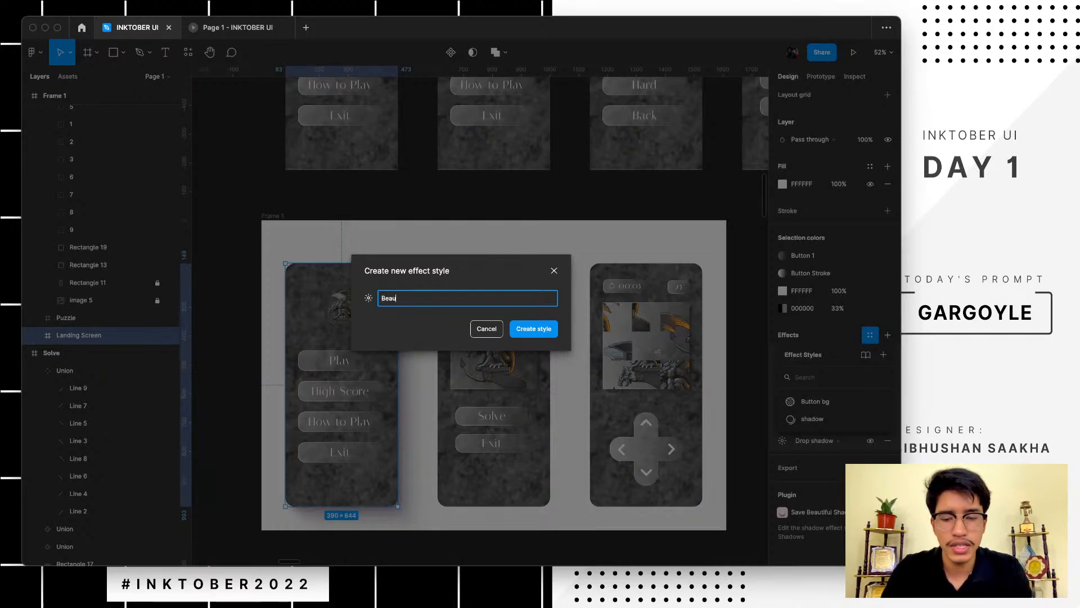
type("tiful sho")
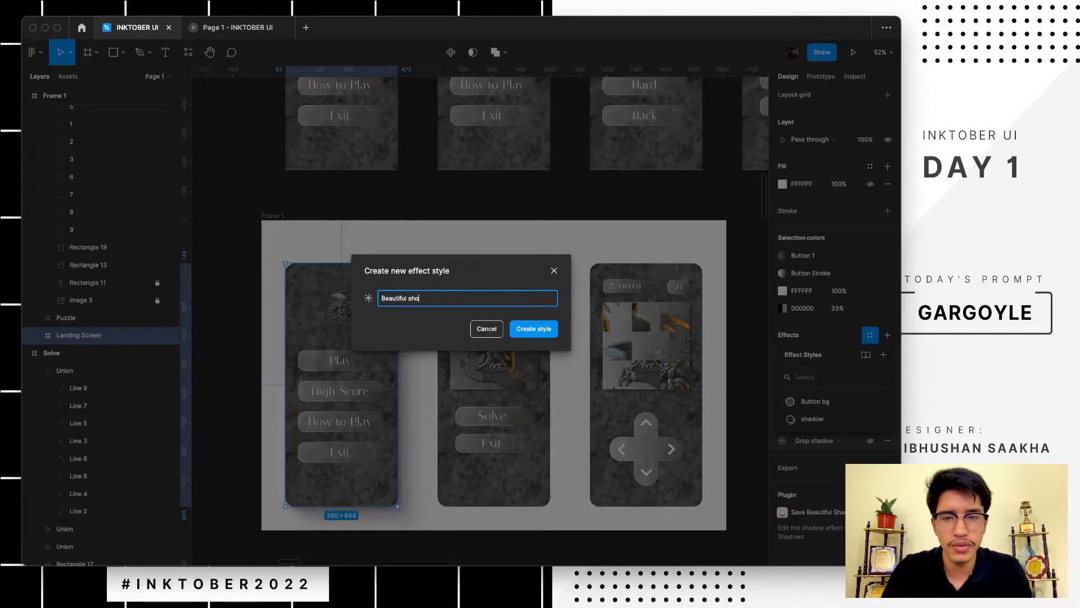
key("BackSpace")
type("adoes")
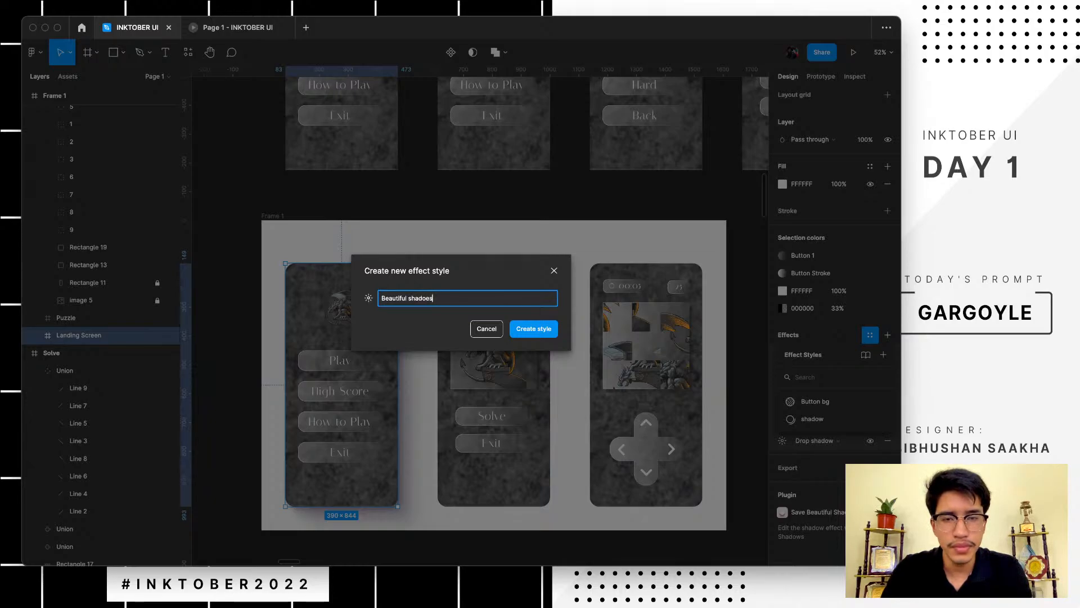
left_click(534, 328)
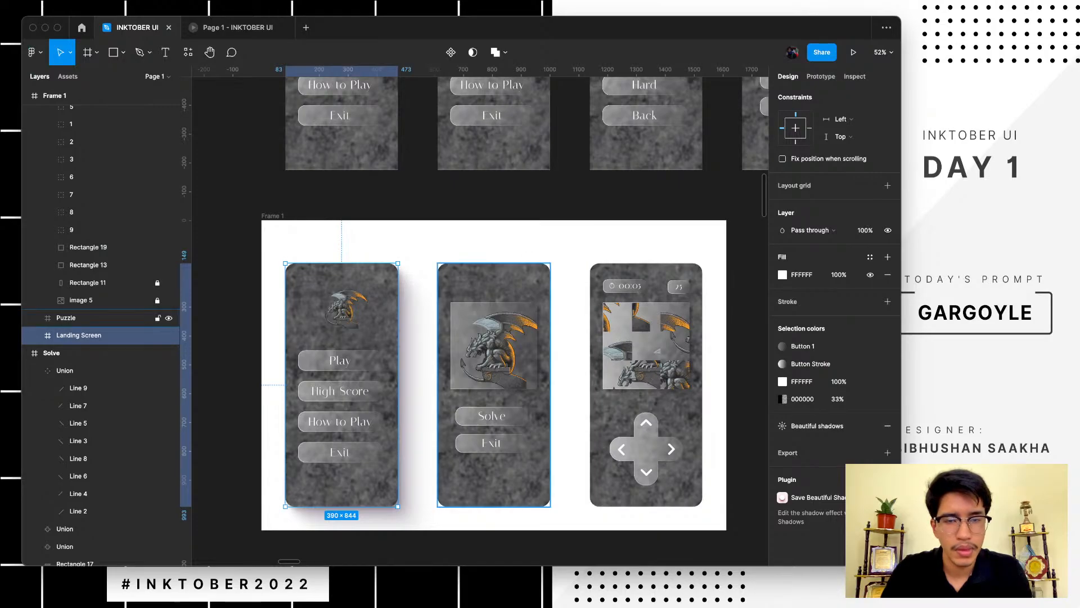
- Apply the Beautiful shadows effect style to the Puzzle and Solve screens in the white frame
left_click(101, 317)
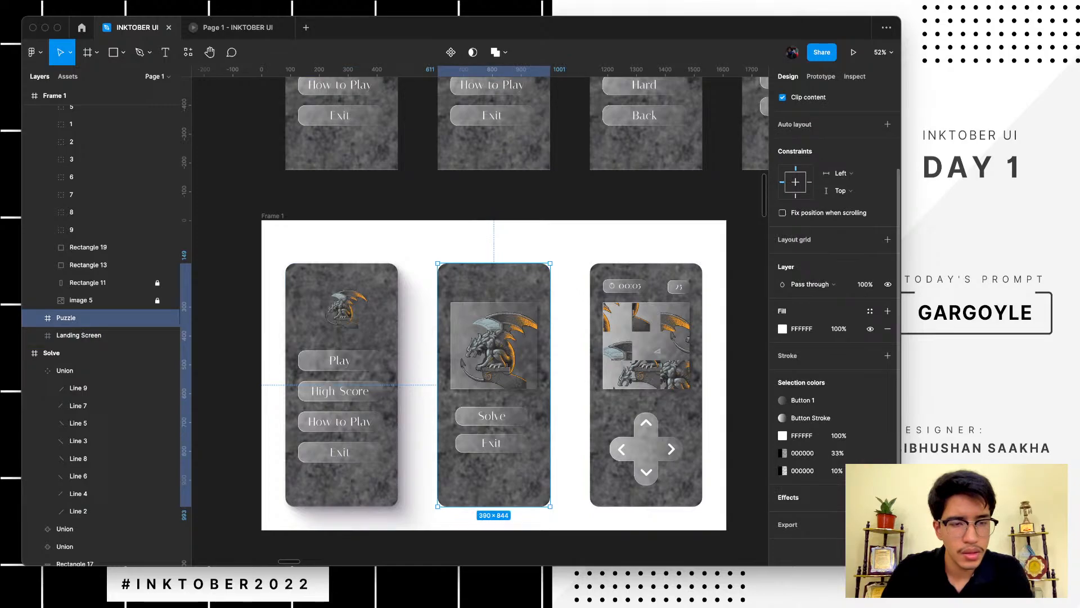
left_click(870, 497)
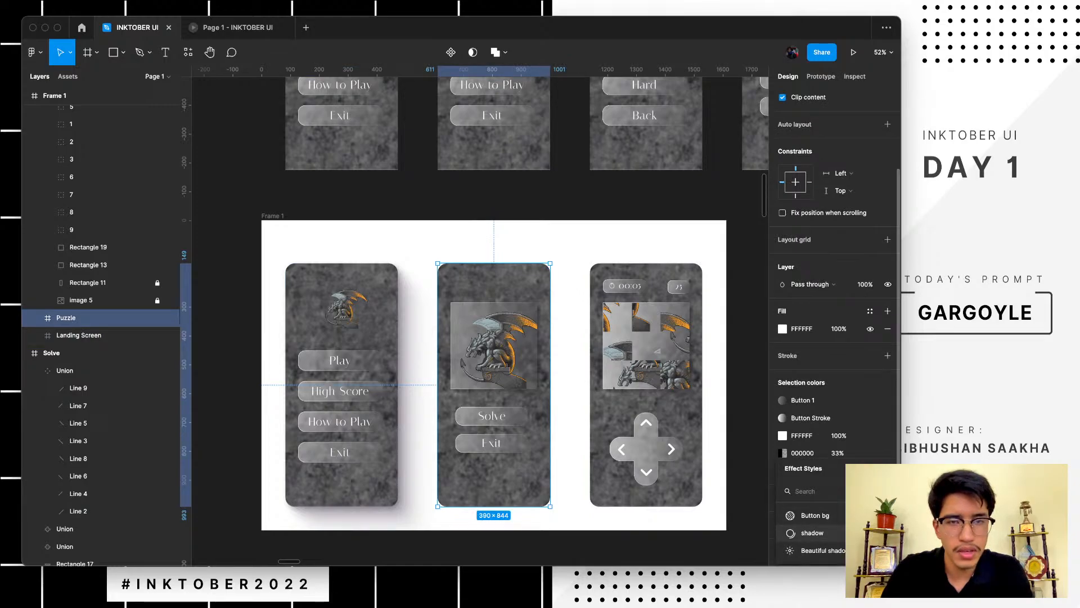
left_click(821, 550)
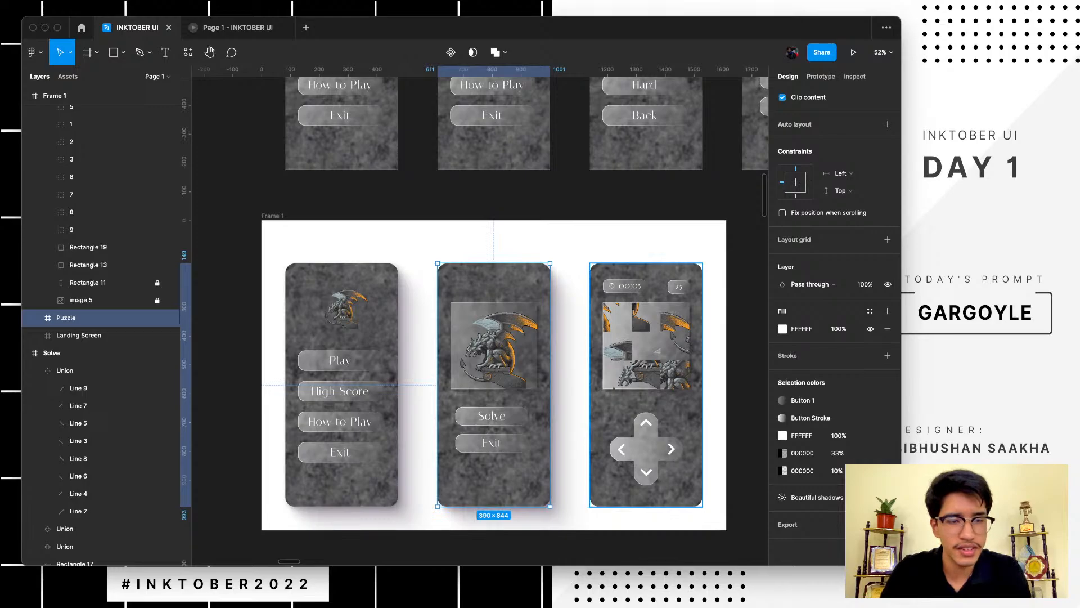
left_click(646, 388)
left_click(870, 497)
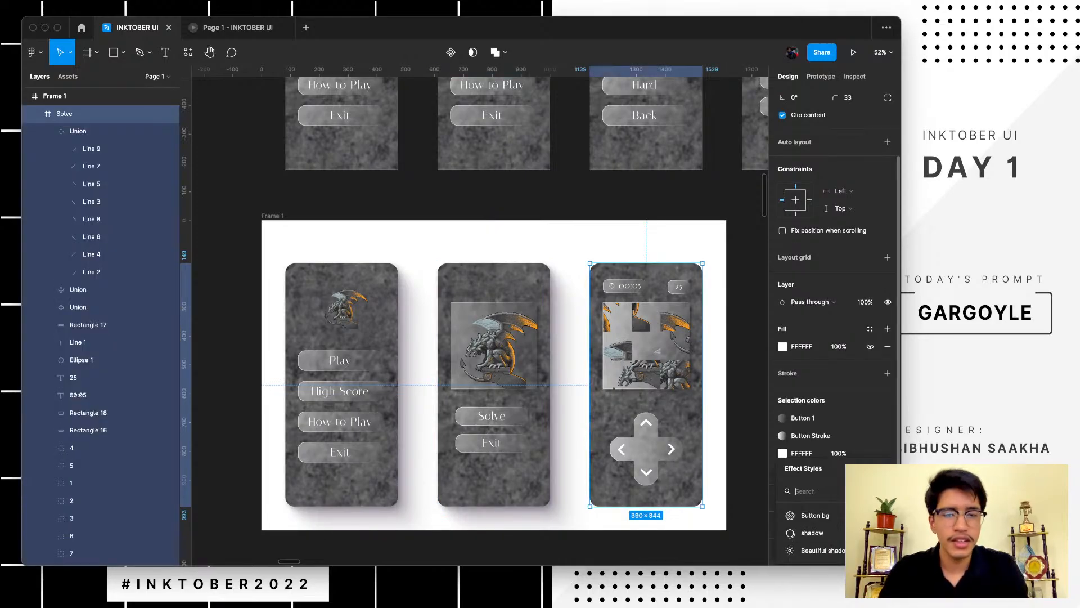
left_click(821, 551)
key("Escape")
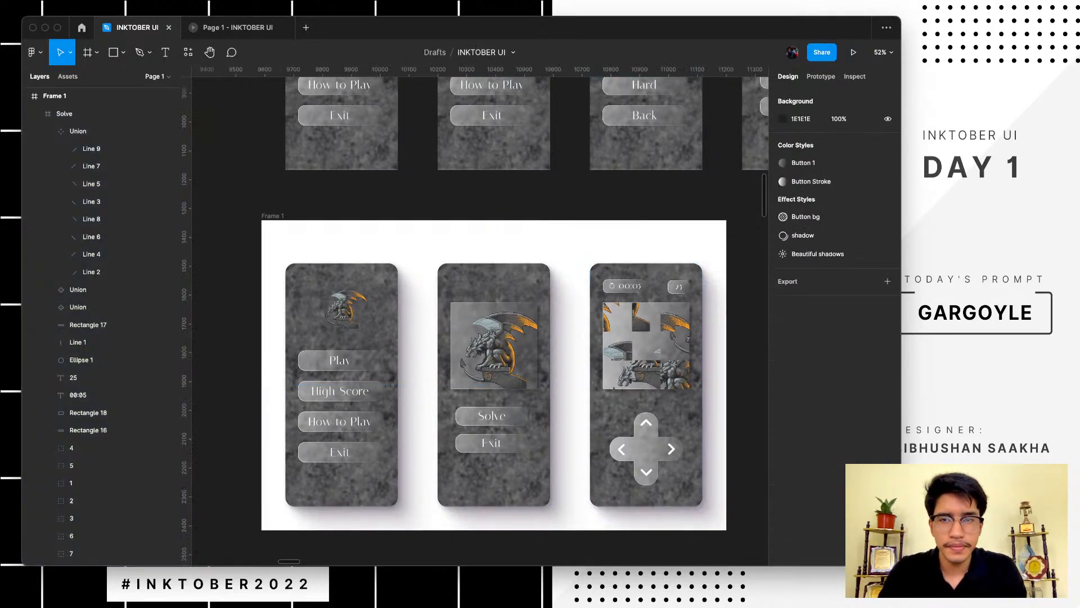
- Try several fill colours on the white Frame 1 and settle on dark maroon 4B2B2B
scroll(480, 349, "down", 1)
scroll(480, 348, "right", 1)
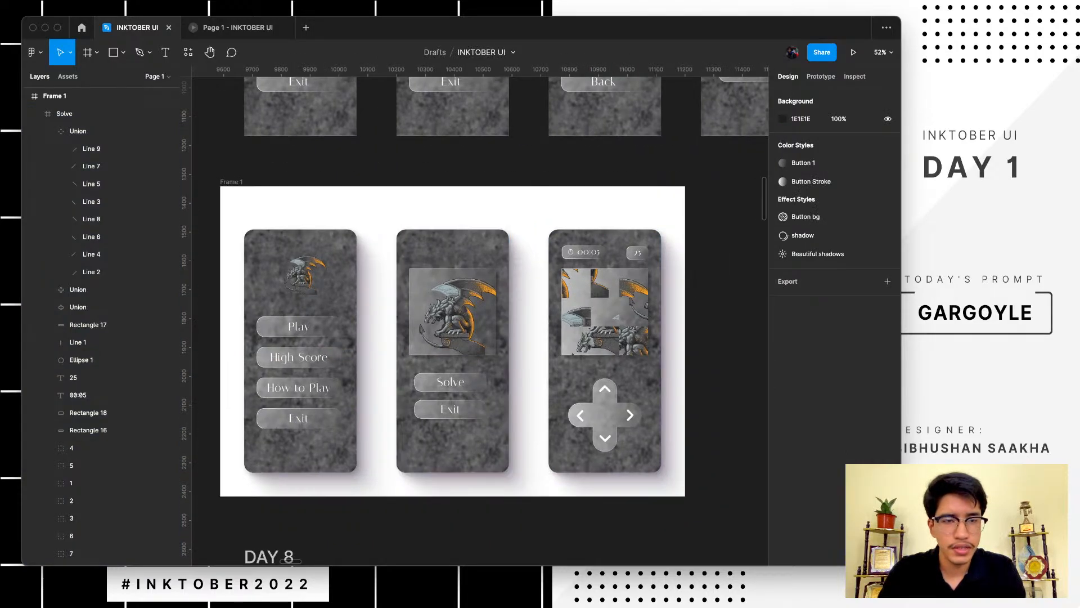
left_click(674, 371)
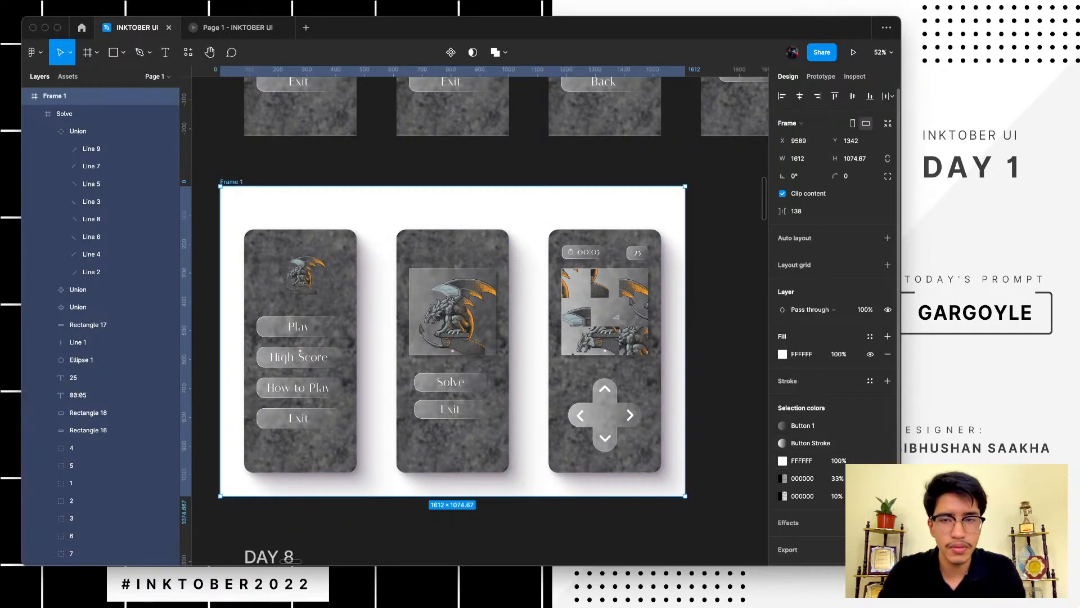
left_click(782, 354)
left_click_drag(720, 355, 645, 306)
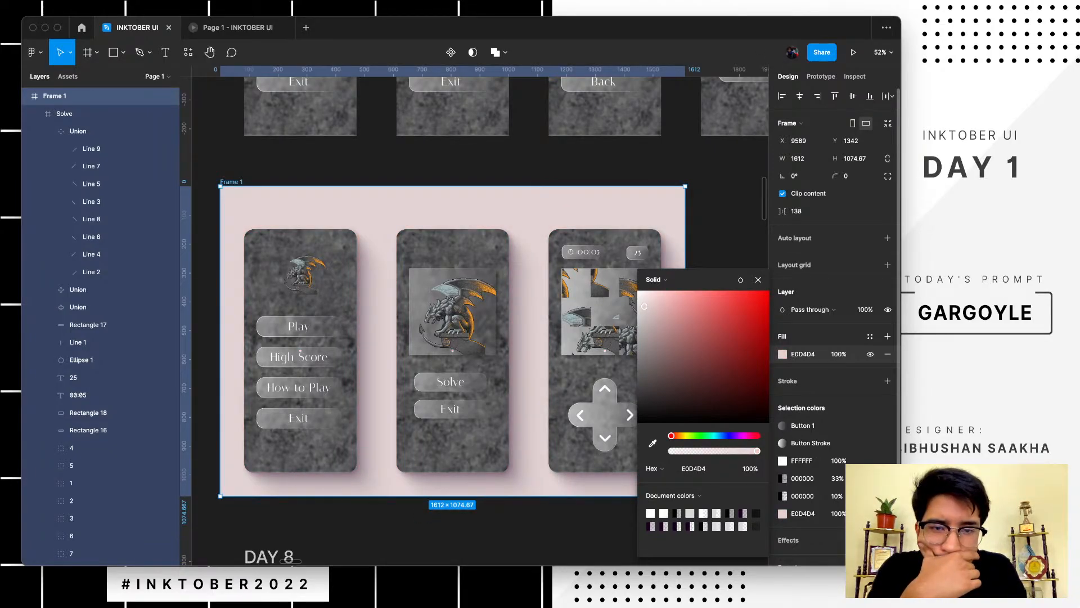
left_click_drag(645, 306, 666, 327)
left_click_drag(671, 436, 757, 436)
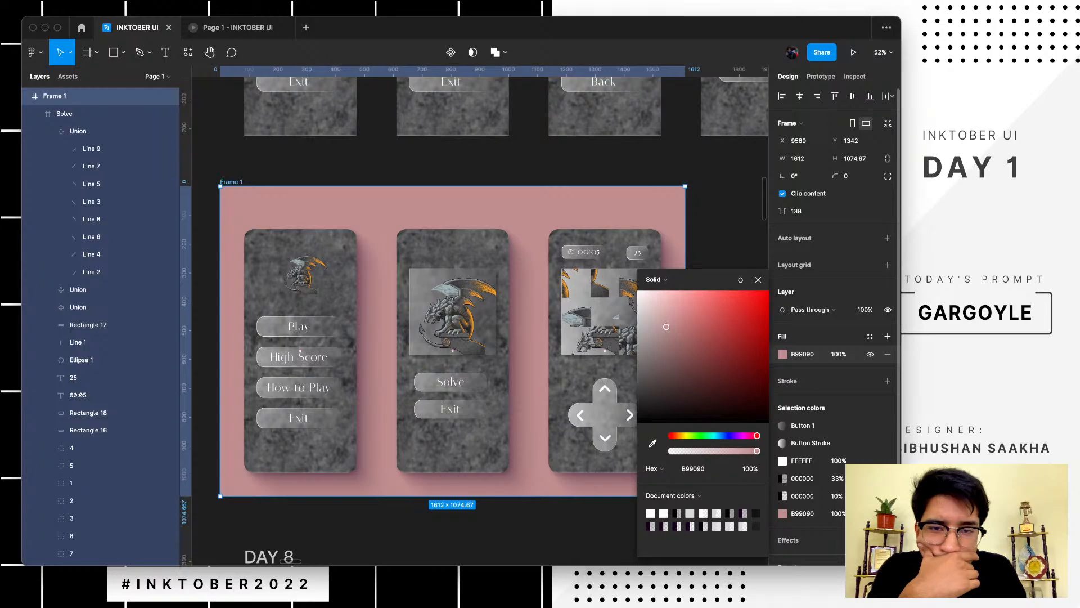
left_click_drag(666, 326, 697, 372)
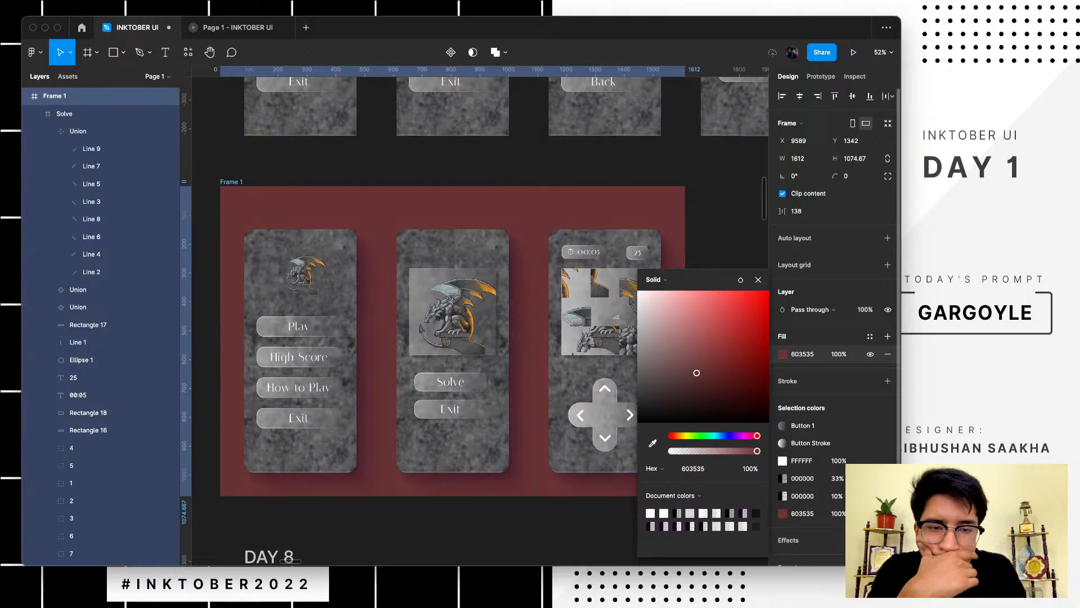
left_click(683, 436)
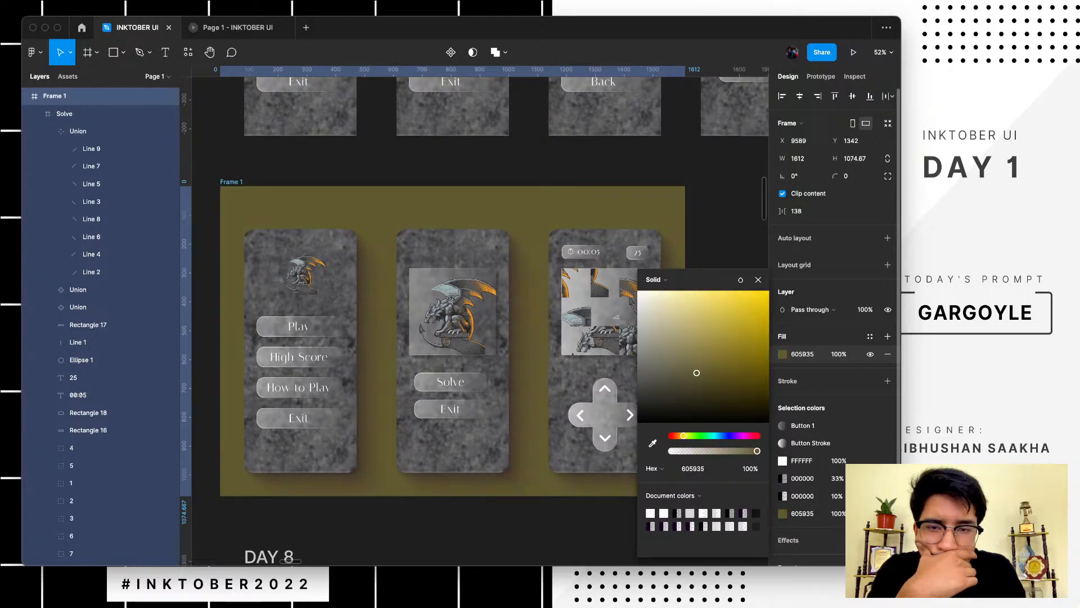
left_click_drag(683, 435, 671, 435)
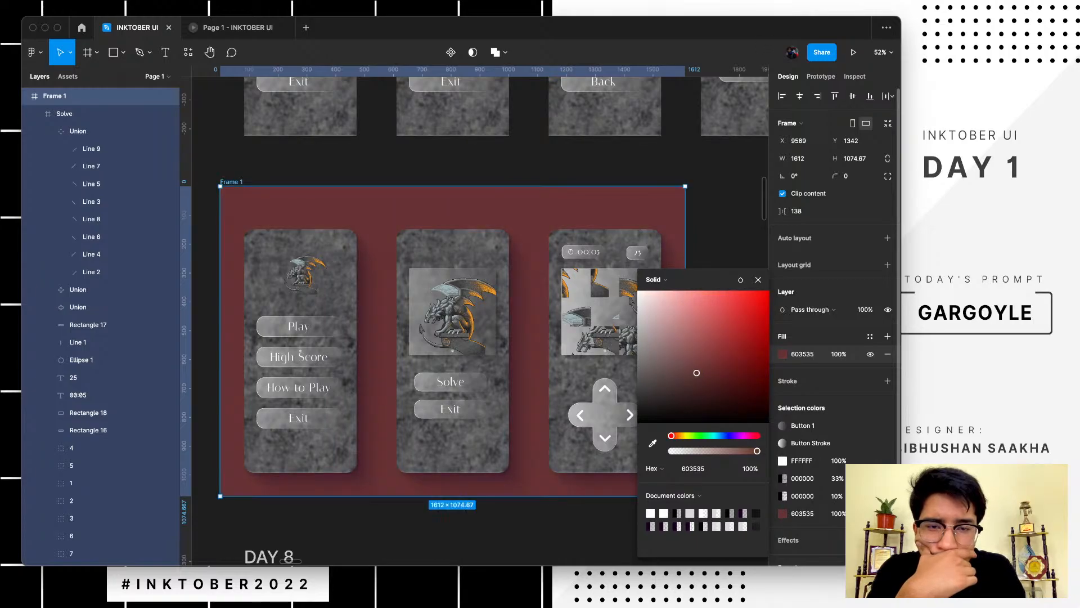
left_click_drag(696, 372, 694, 383)
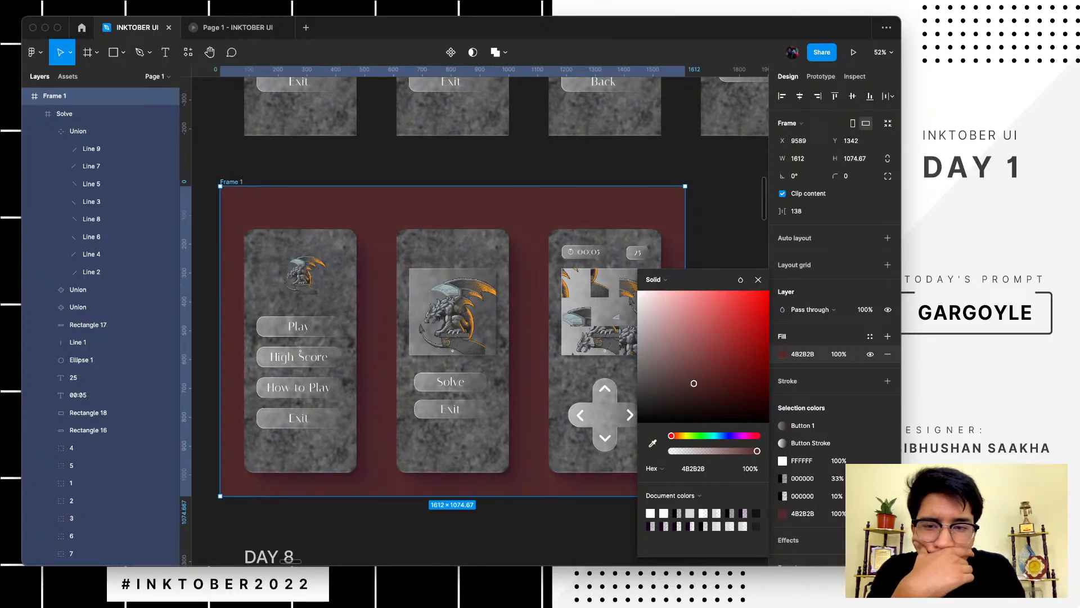
key("Escape")
scroll(480, 321, "down", 1)
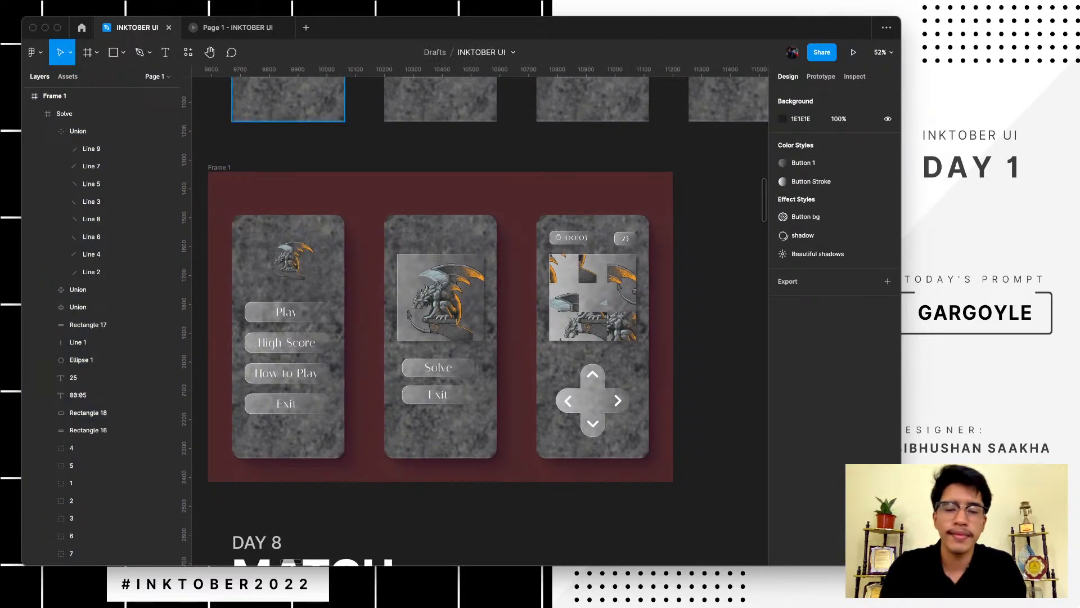
- Add the title "GARGOYLE PUZZLE" in a text box about 871 × 114 across the upper part of Frame 1
left_click(219, 168)
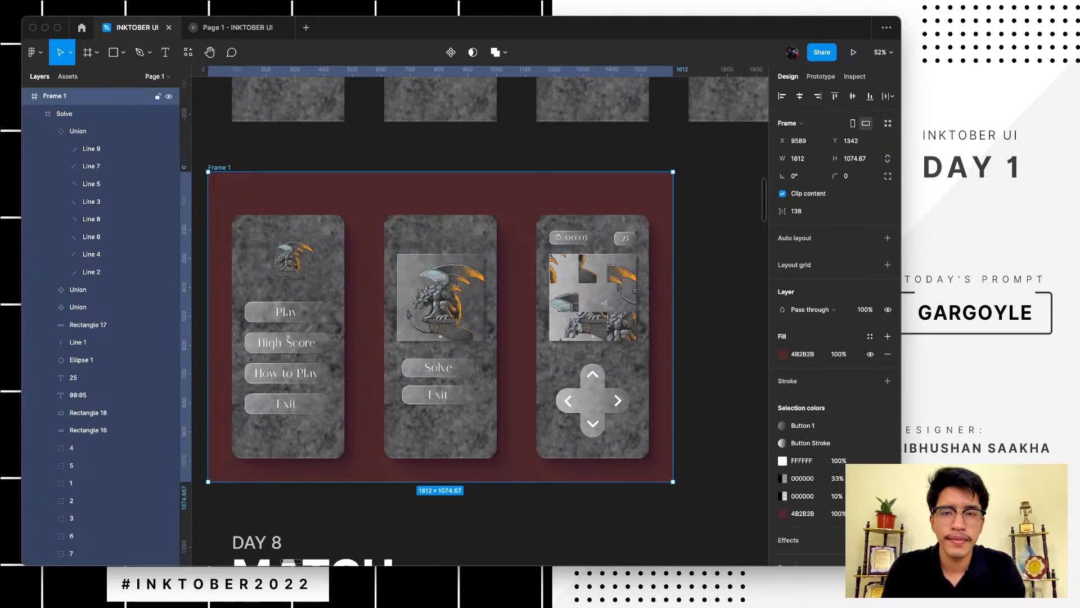
key("t")
left_click_drag(320, 187, 571, 220)
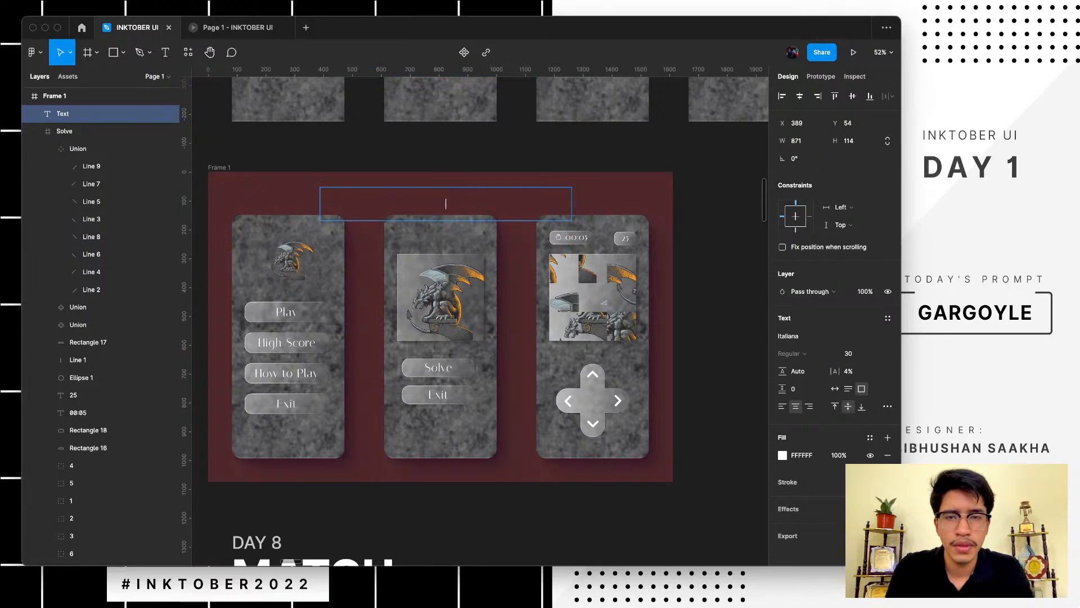
type("Ga")
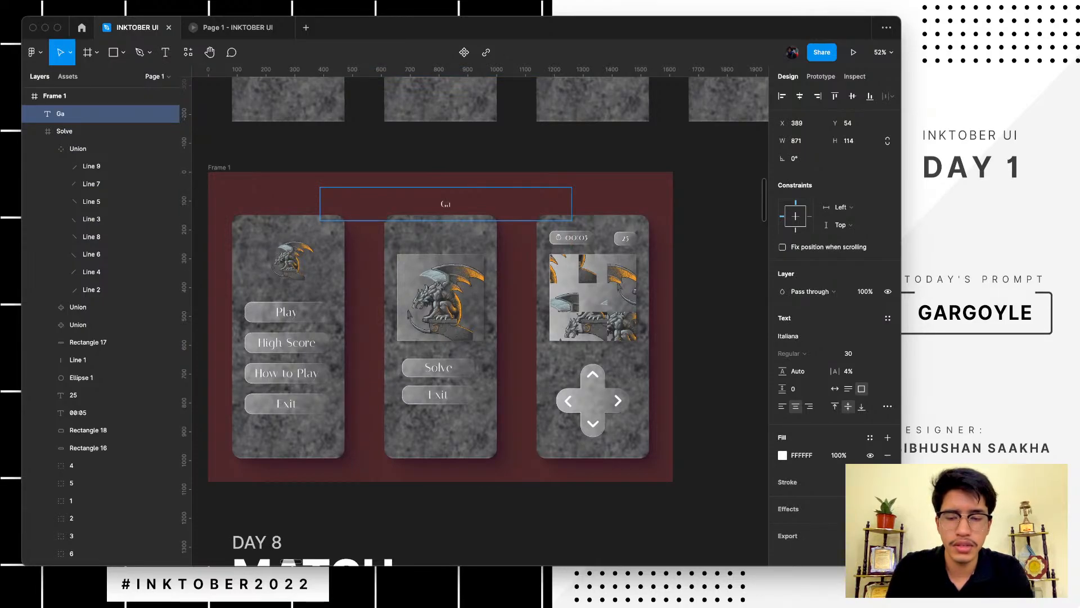
key("BackSpace")
key("BackSpace")
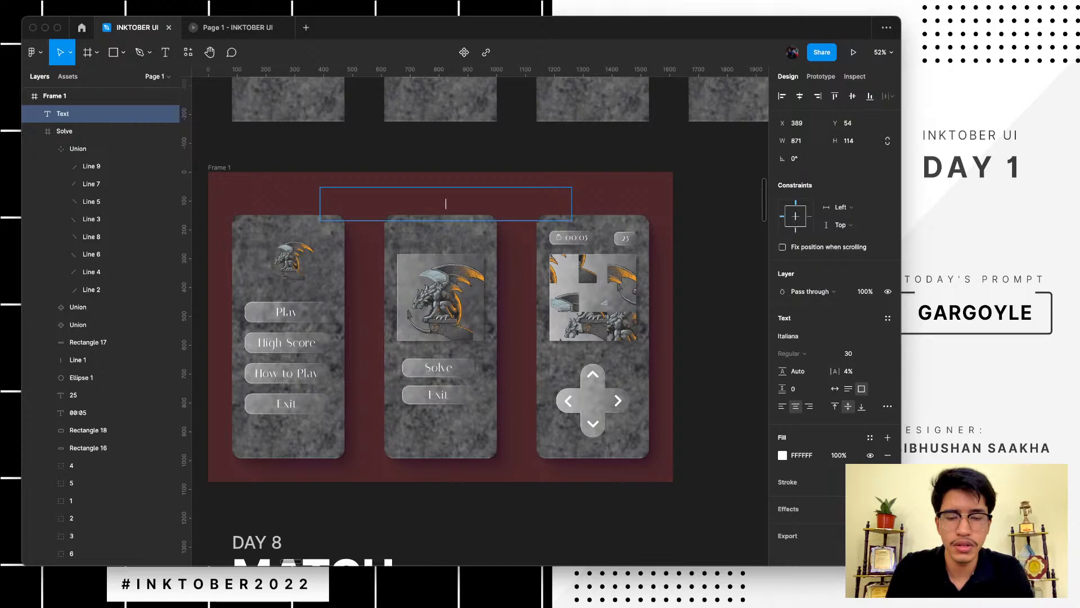
type("GARGOYLE PUZZLE")
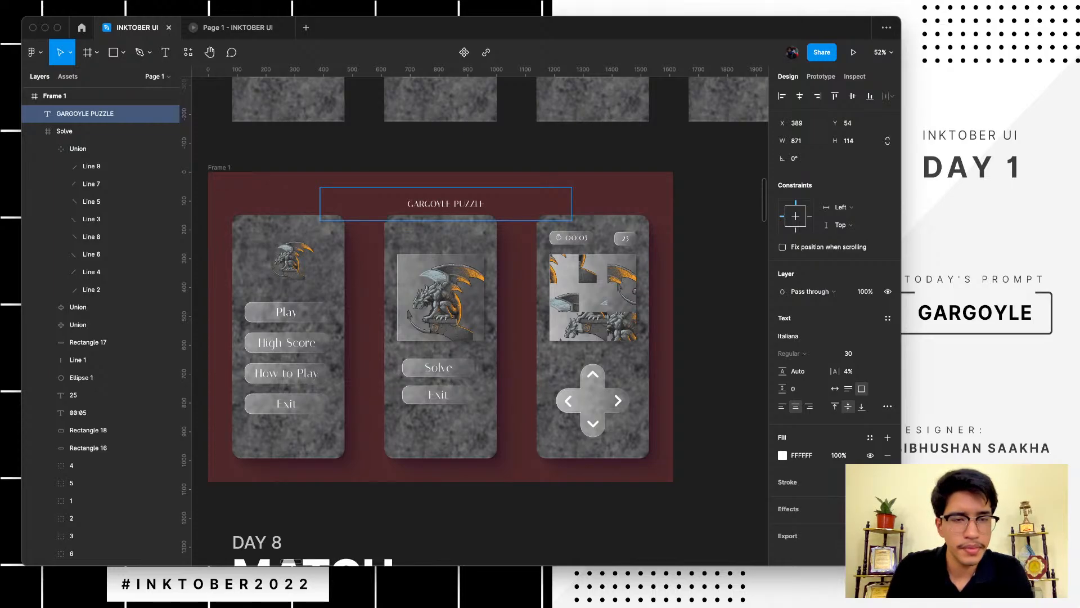
- Set the title's font size to 100 and widen its text box to about 1020 so it fits on one line
key("super+a")
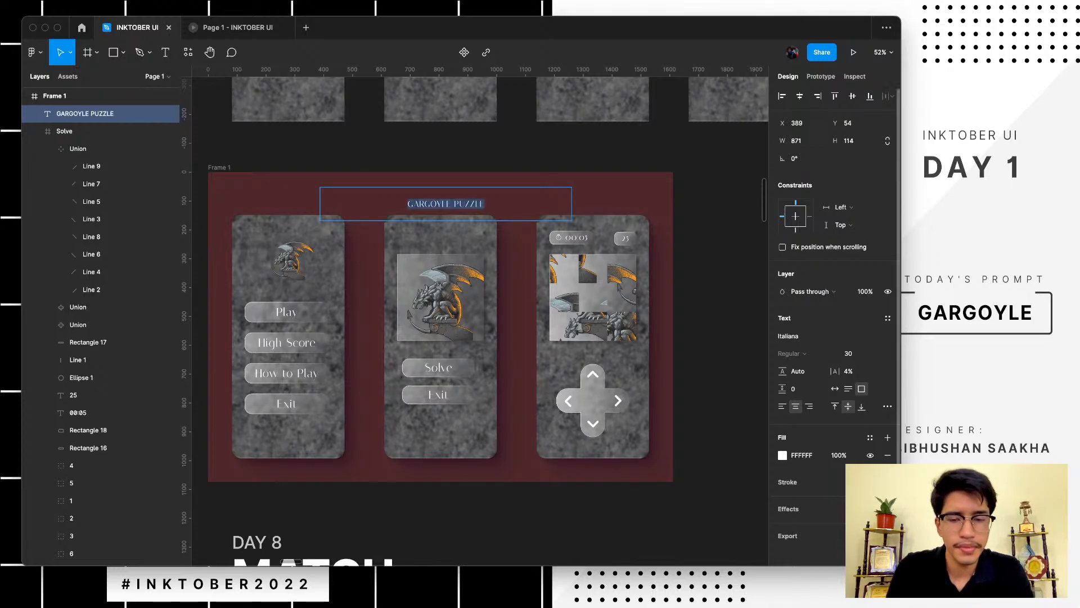
left_click(851, 353)
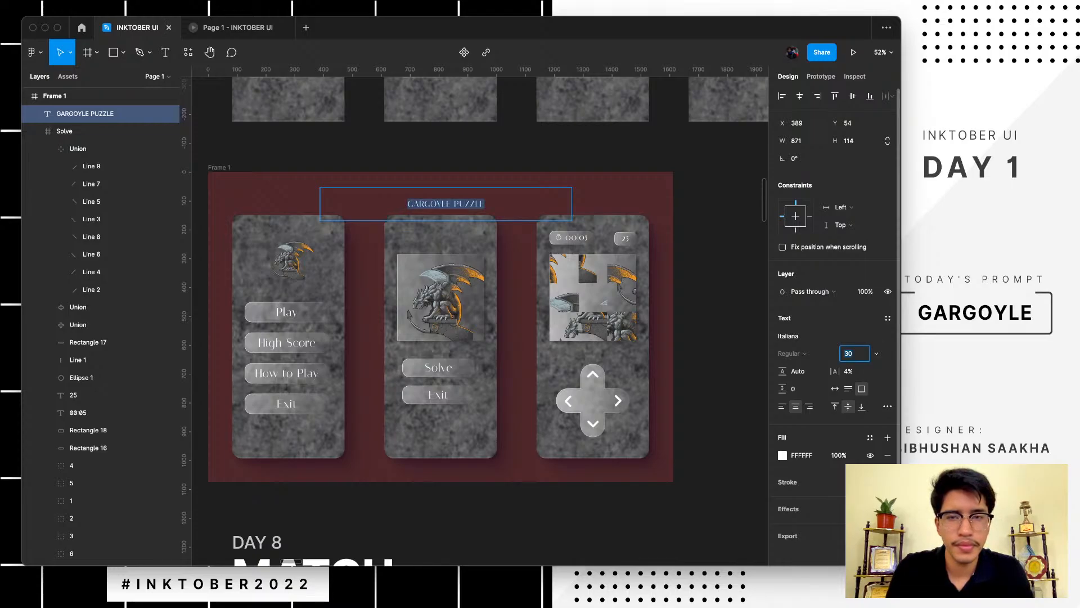
type("100")
key("Return")
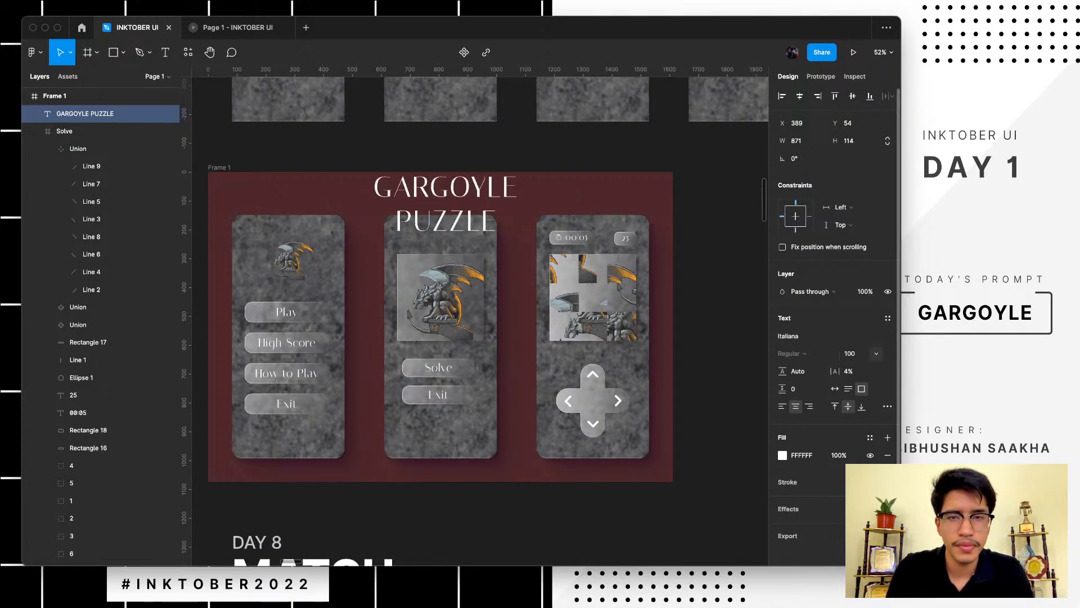
key("Escape")
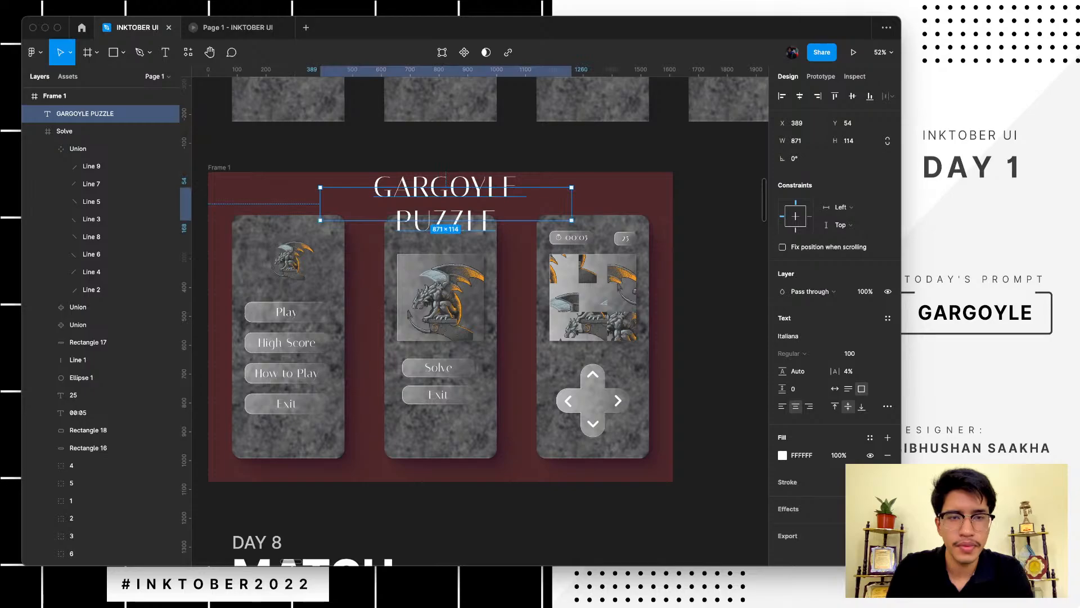
left_click_drag(571, 203, 615, 203)
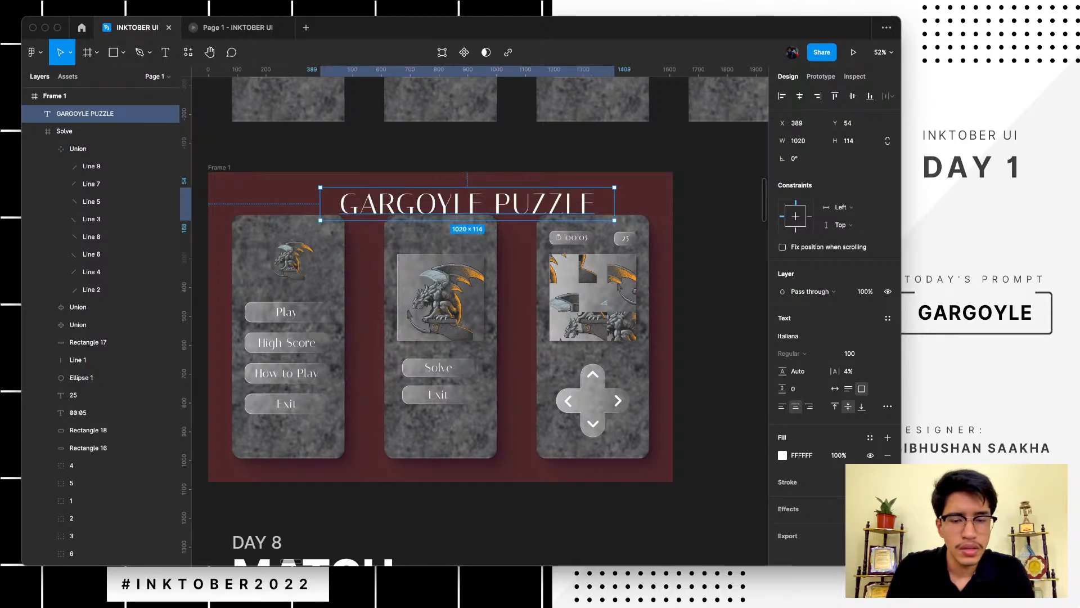
- Change the title's font to Inter Bold and widen its text box to about 1095
left_click(807, 336)
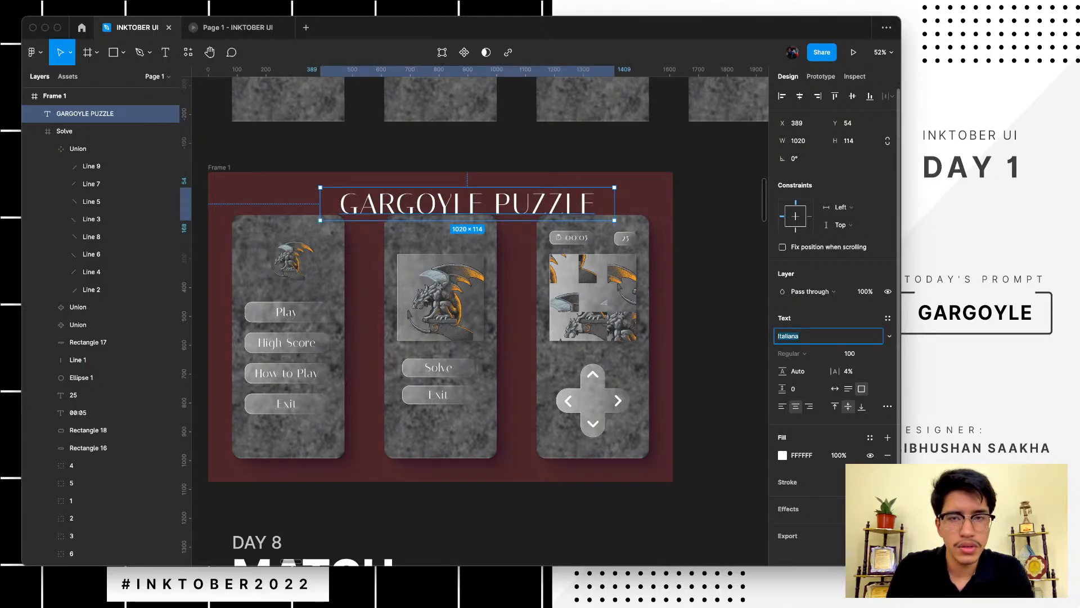
type("Inter")
key("Return")
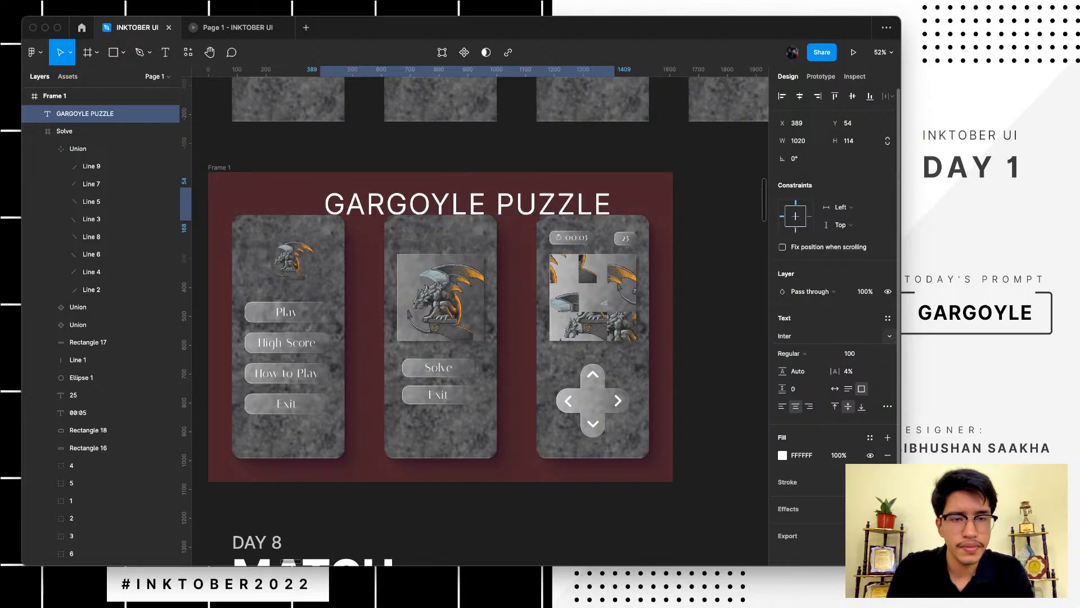
left_click(795, 353)
left_click(797, 393)
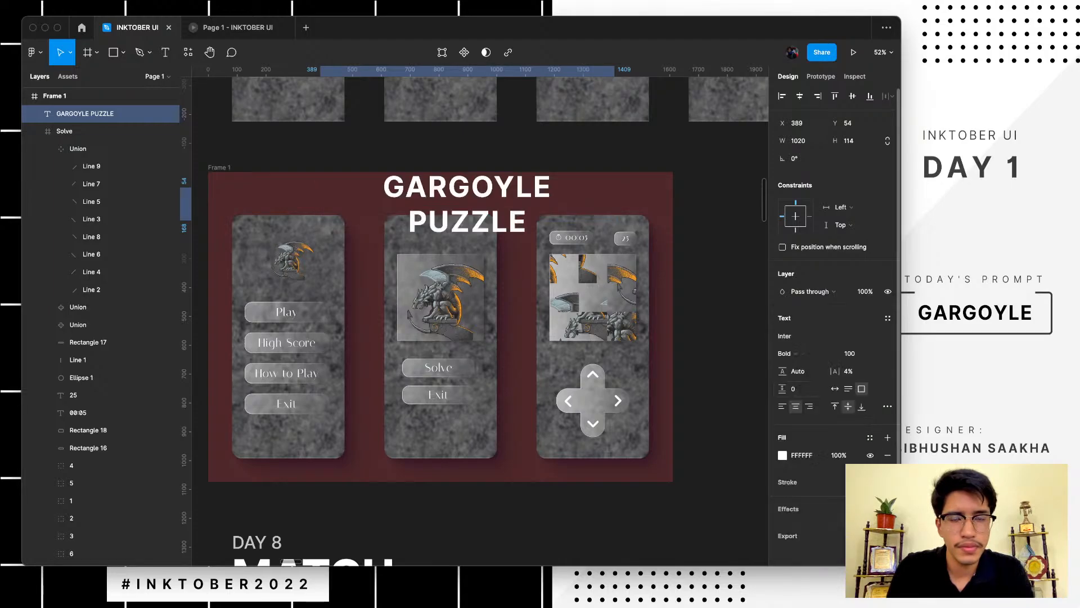
left_click_drag(614, 203, 636, 203)
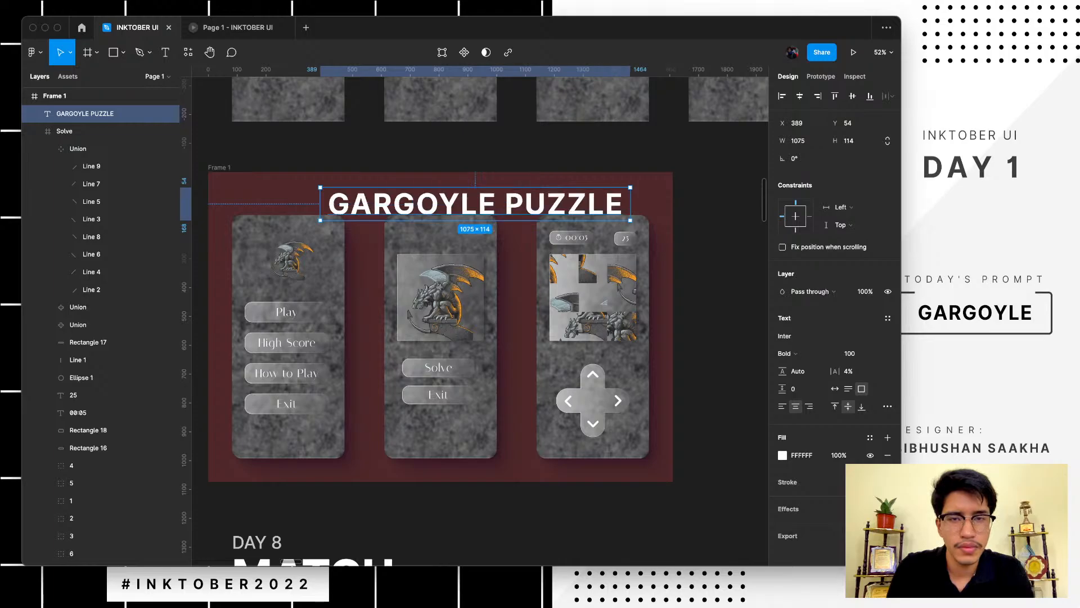
key("Escape")
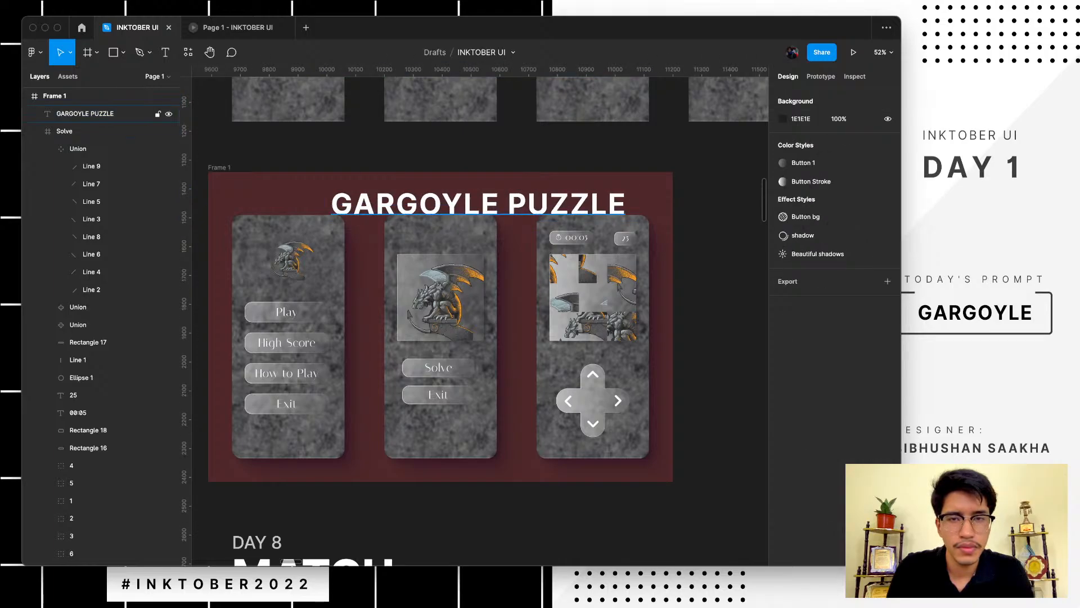
- Move the title to about X 289, Y 71, and stagger the screens by raising the outer two and lowering the middle one
left_click_drag(478, 203, 449, 210)
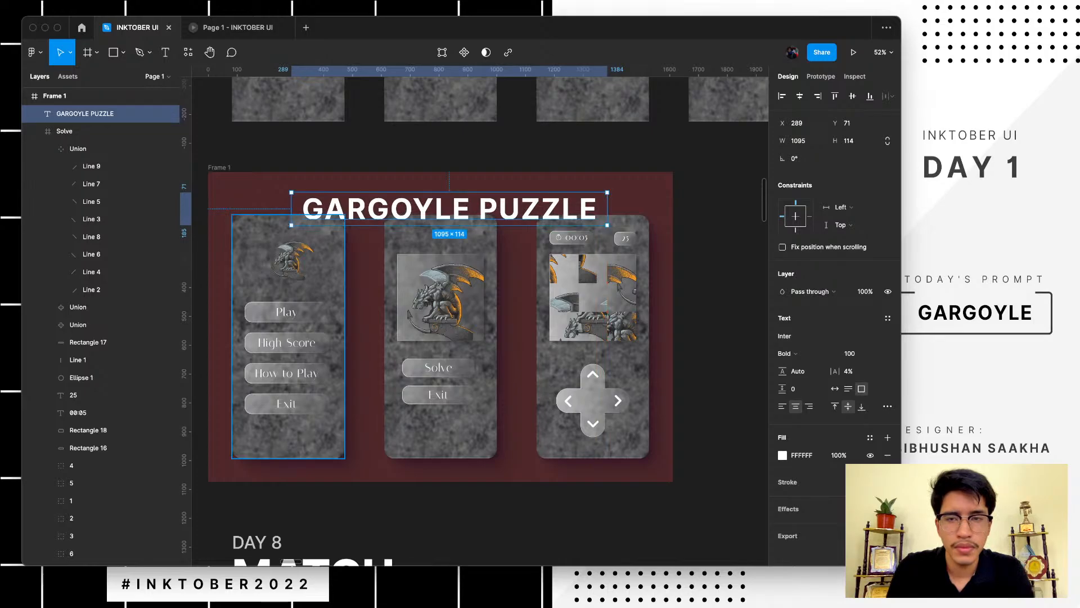
left_click_drag(307, 281, 307, 270)
left_click_drag(441, 315, 441, 326)
left_click_drag(592, 338, 592, 328)
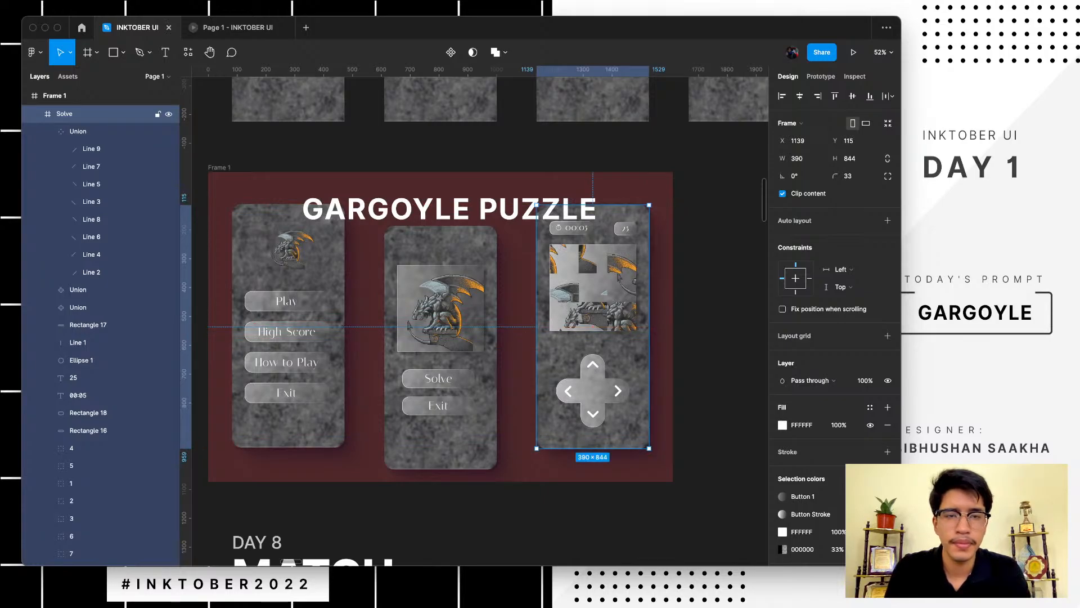
key("Escape")
- Change the GARGOYLE PUZZLE title's font to Italiana
left_click(449, 209)
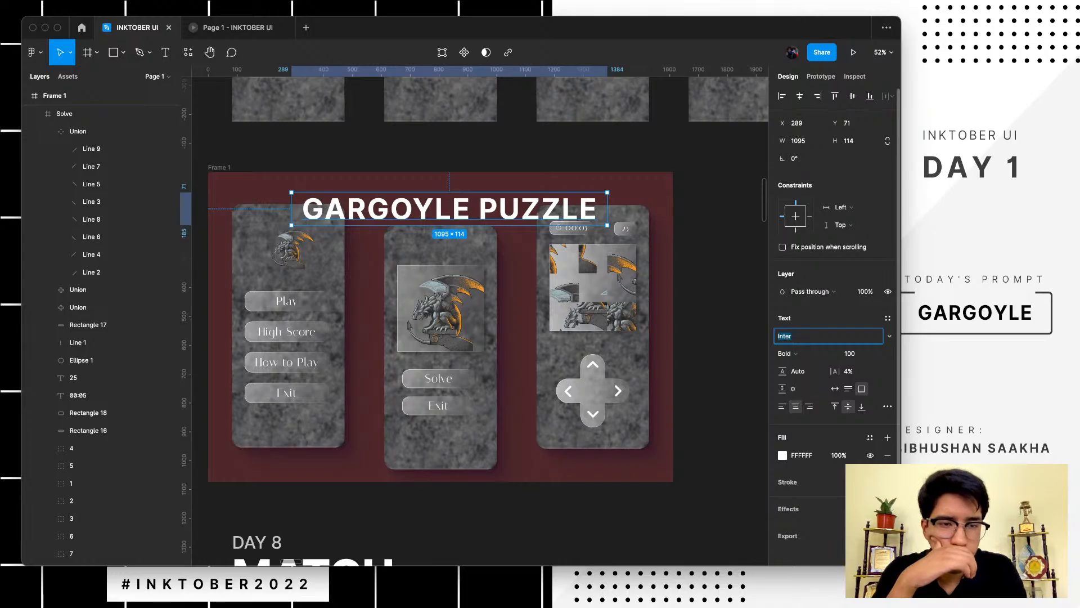
left_click(889, 336)
key("Down")
key("Down")
key("Down")
key("Down")
key("Down")
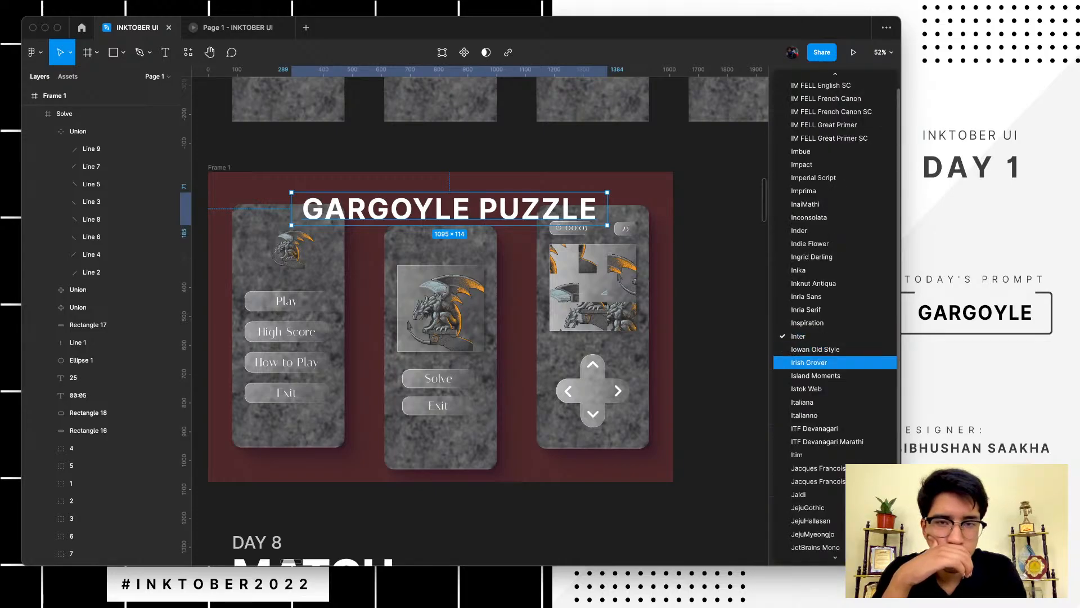
key("Return")
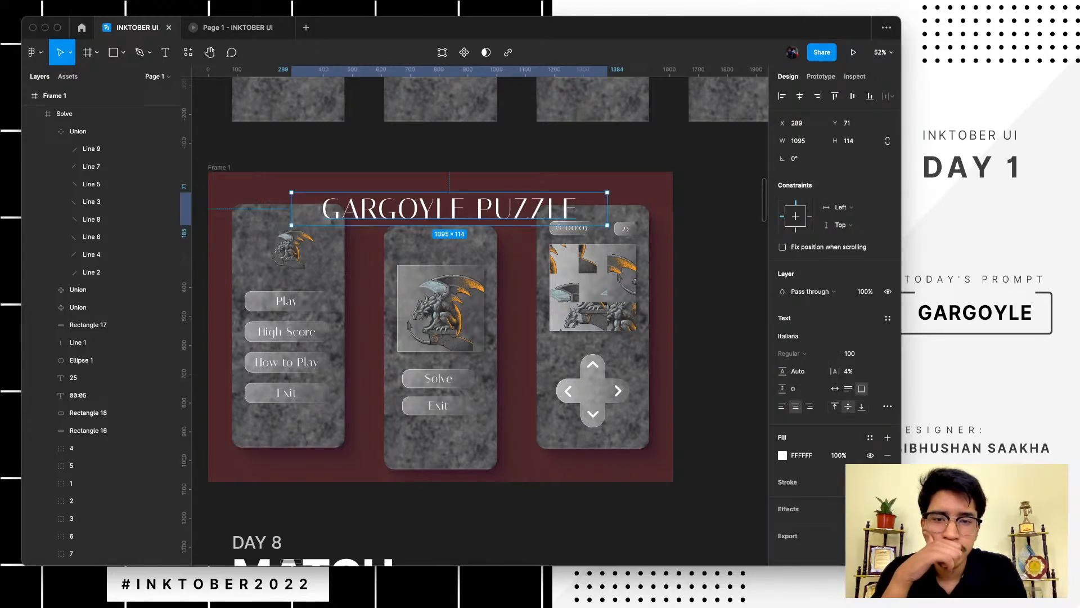
key("Escape")
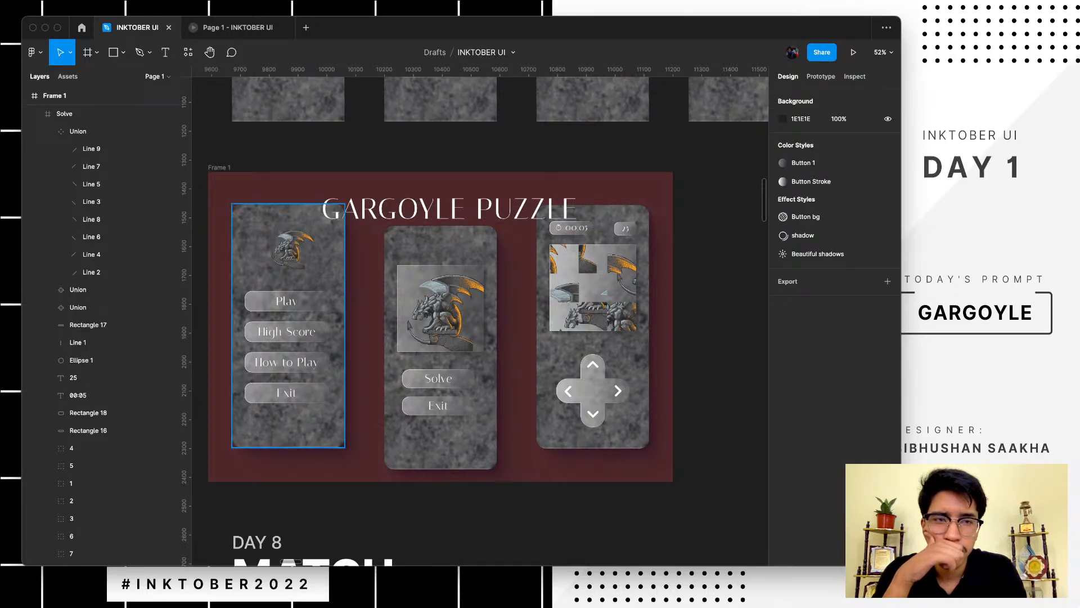
- Resize Frame 1 to a width of 1600 and a height of 1200
left_click(219, 167)
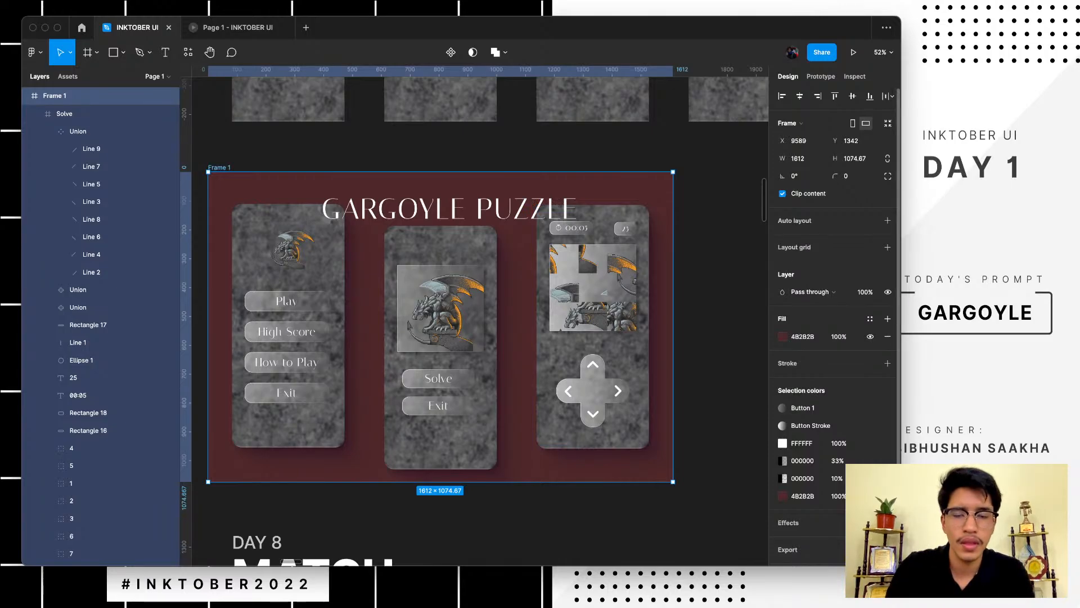
left_click(799, 159)
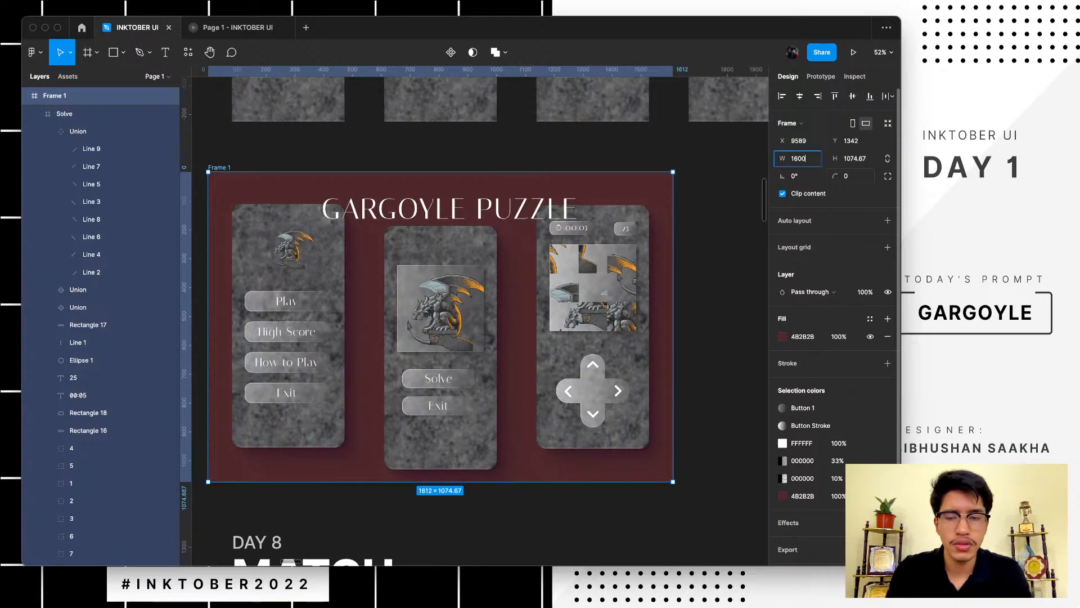
key("Return")
left_click(855, 159)
type("1200")
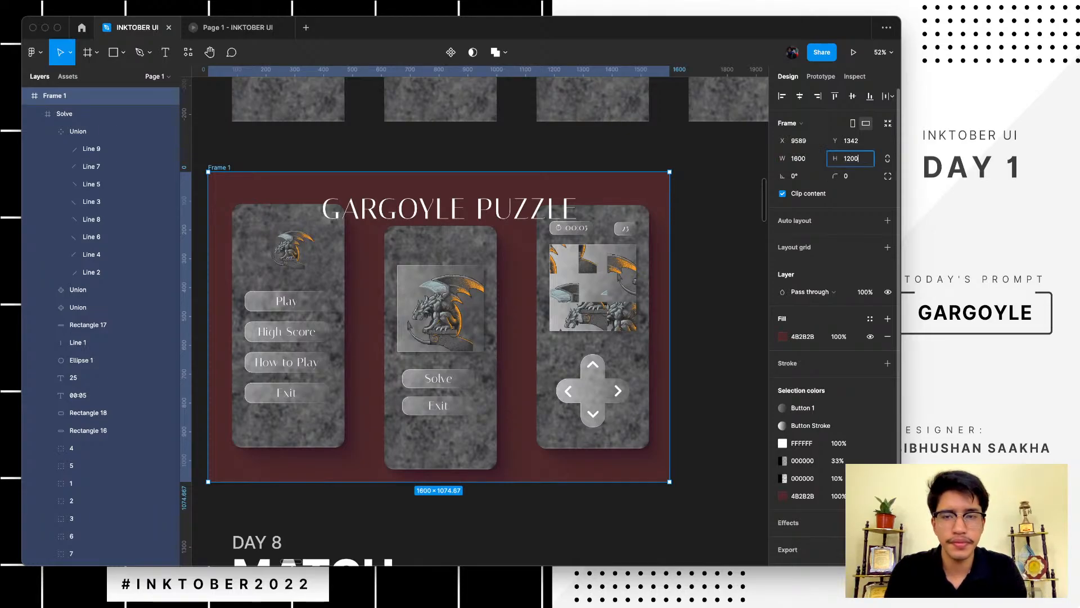
key("Return")
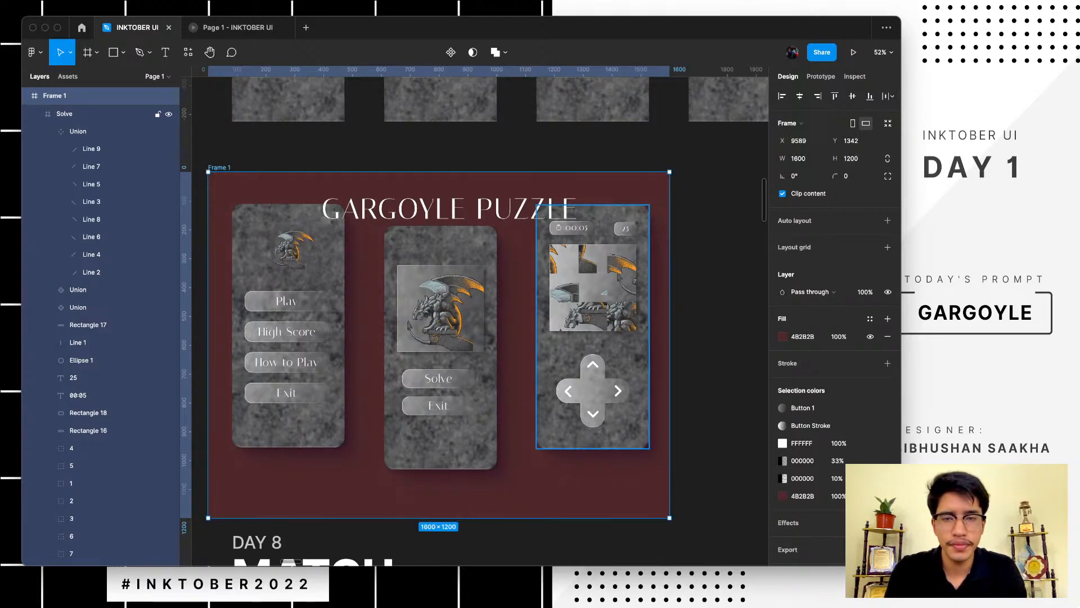
- Select all three game screens in Frame 1 and move them together down about 92 so they clear the title
left_click(288, 325)
left_click(441, 348, "shift")
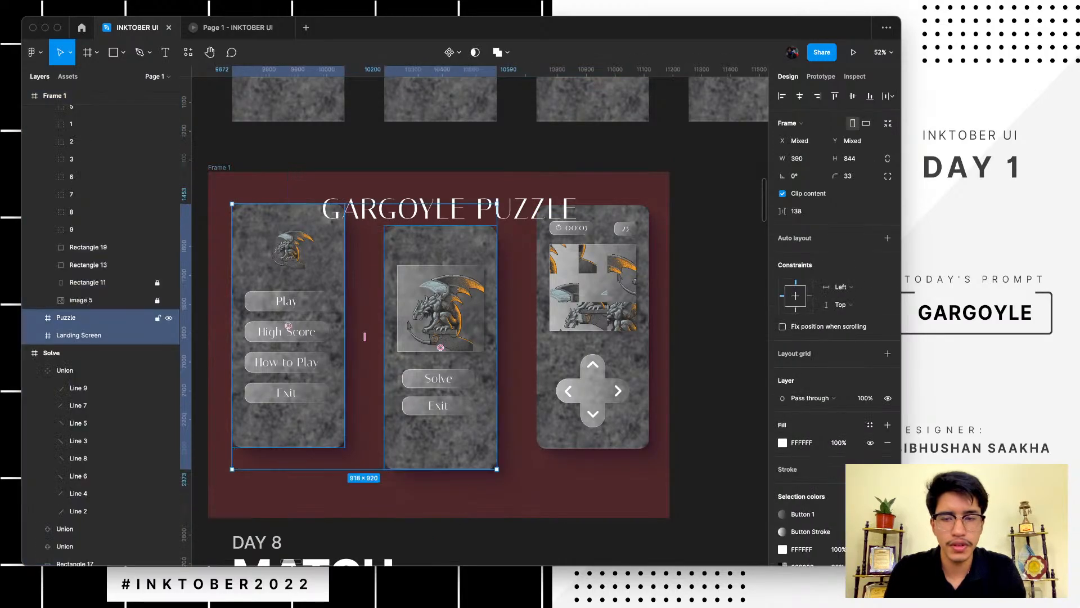
left_click(593, 326, "shift")
left_click_drag(593, 338, 592, 365)
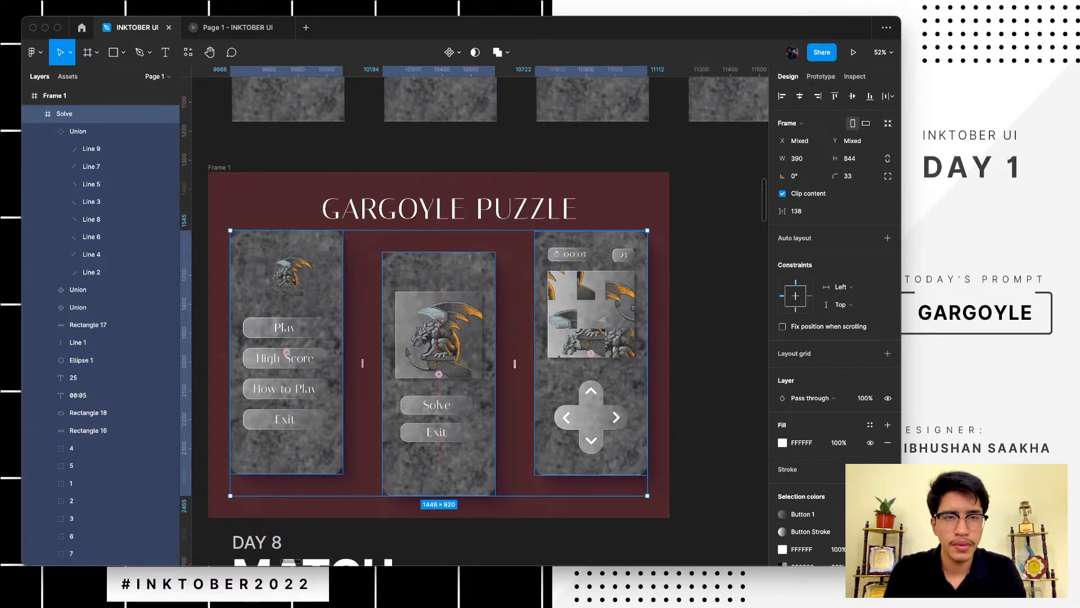
- Center the GARGOYLE PUZZLE title horizontally in Frame 1
left_click(507, 210)
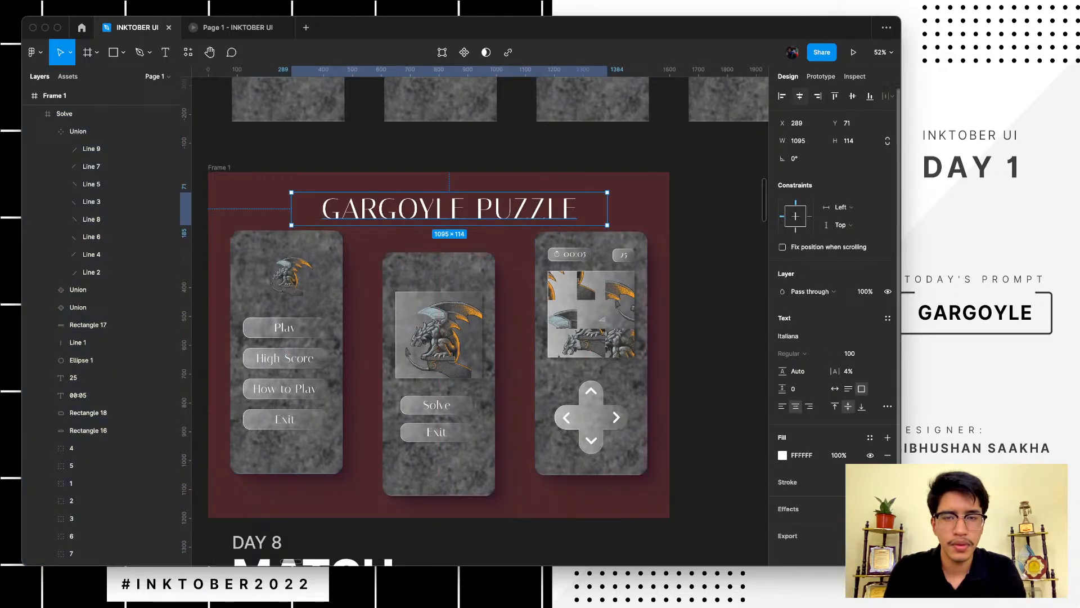
left_click(799, 96)
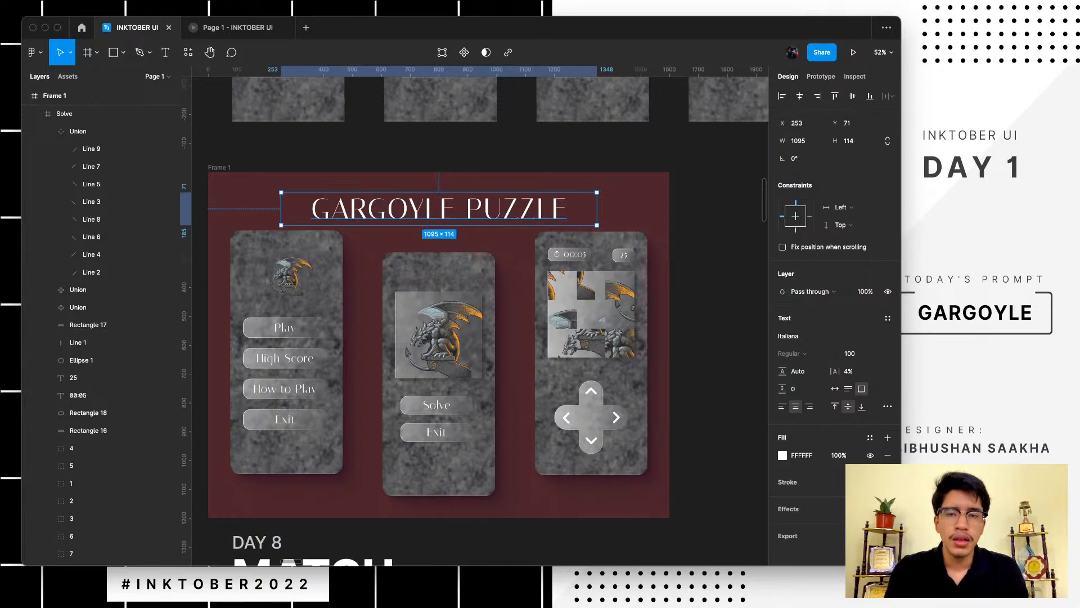
left_click(715, 168)
- Start a text box about 309 × 20 below the first screen and set its font size to 30
scroll(714, 169, "down", 1)
scroll(714, 169, "left", 1)
scroll(394, 352, "up", 3)
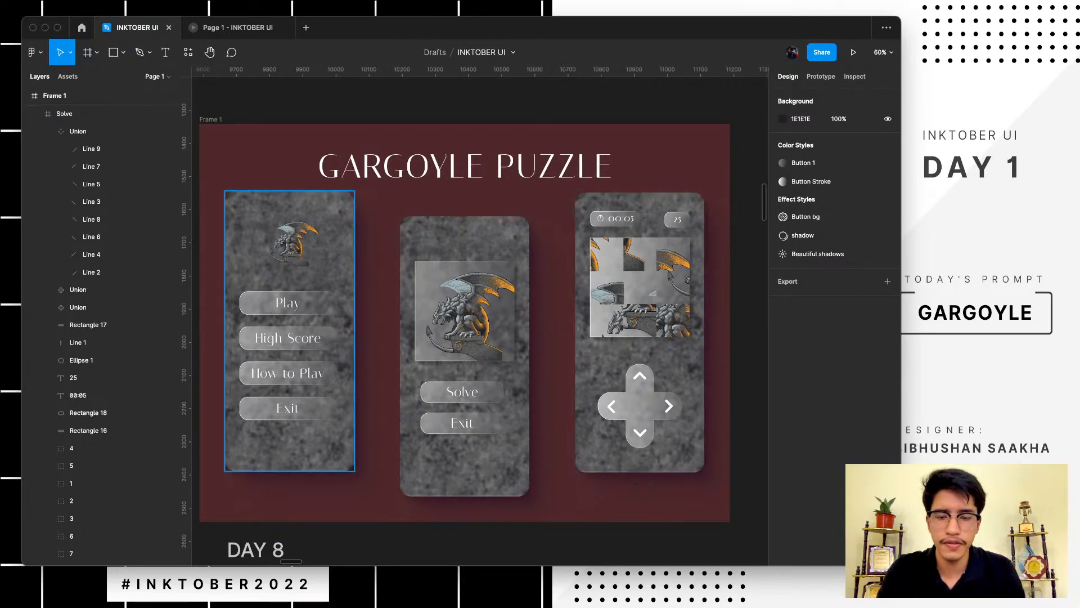
scroll(290, 337, "up", 3)
scroll(270, 479, "up", 5)
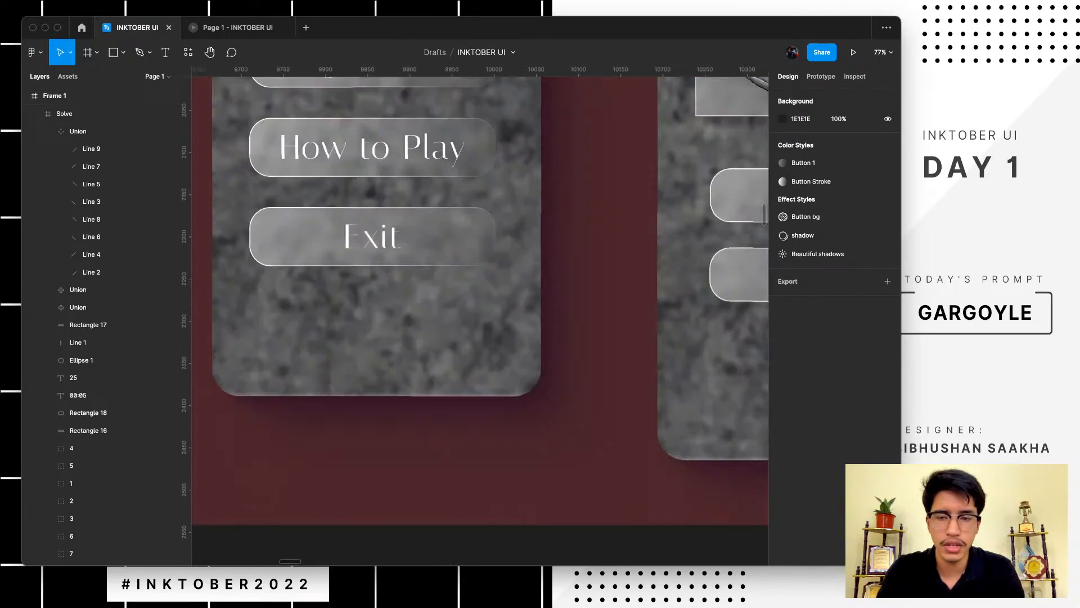
key("t")
left_click_drag(217, 447, 479, 464)
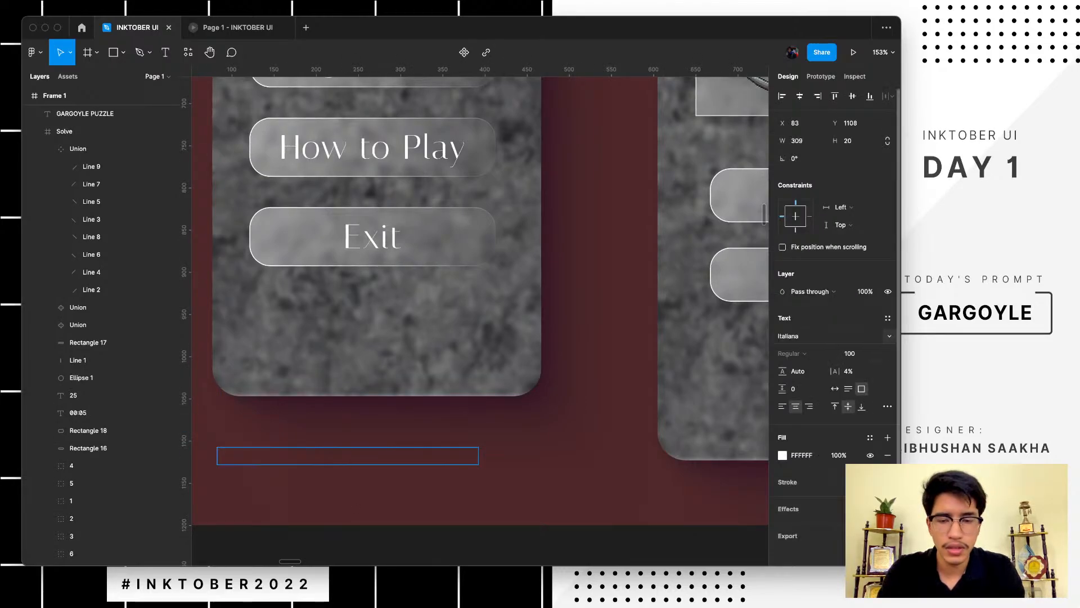
left_click(850, 353)
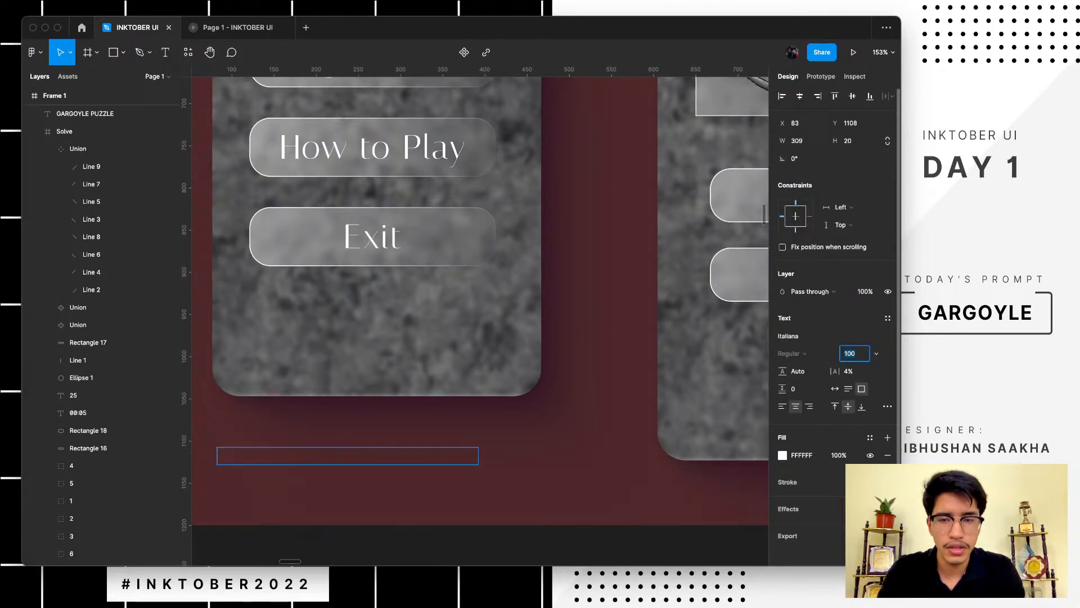
type("30")
key("Return")
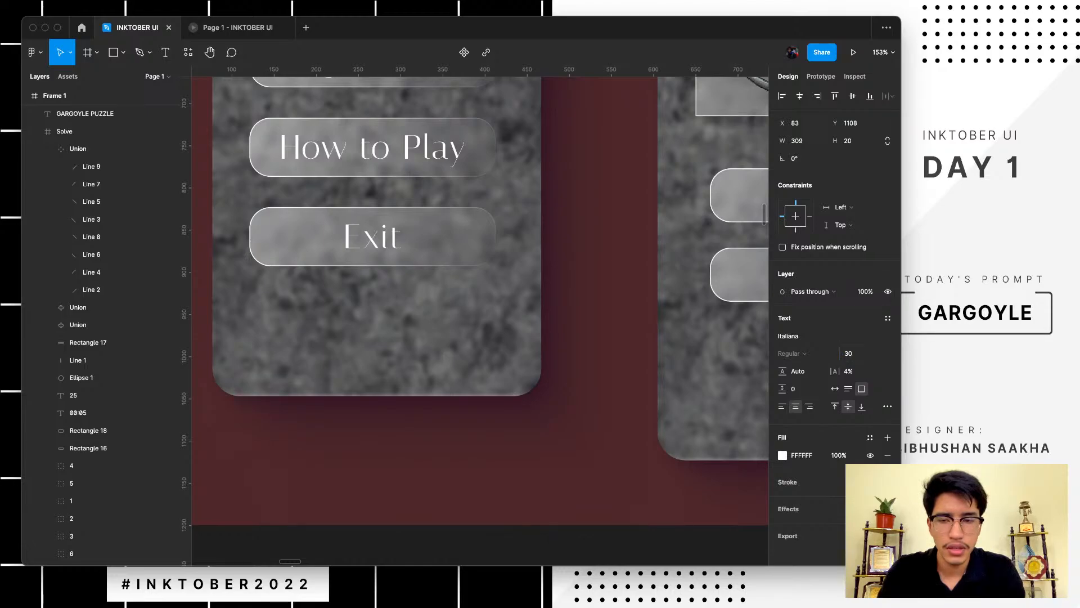
key("Escape")
- Add the text #INKTOBERUI in a box about 260 × 61 below the first screen and move it to about X 48, Y 1092
key("t")
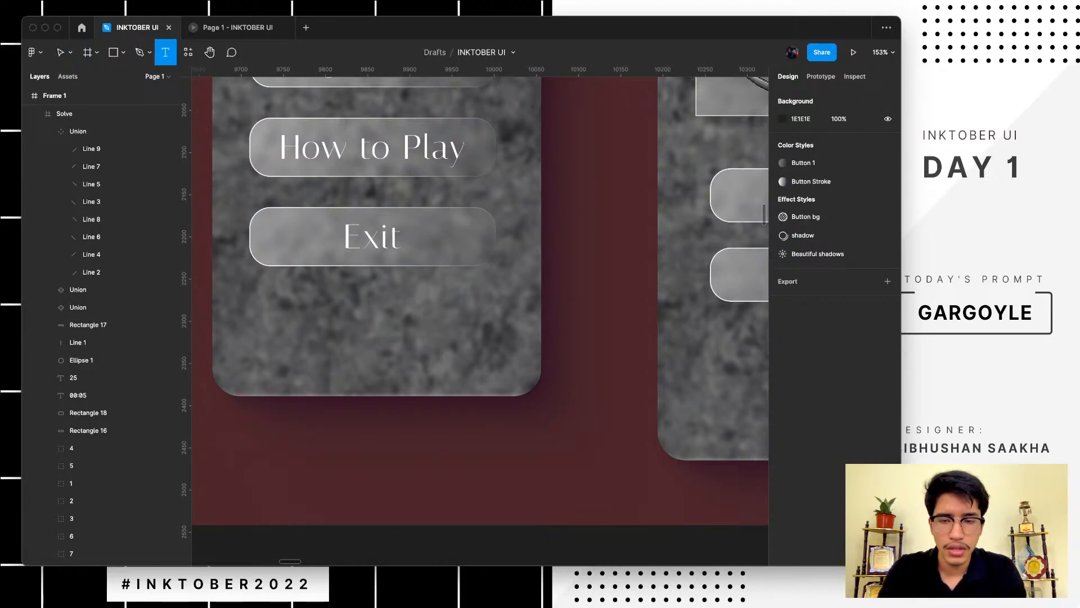
left_click_drag(217, 431, 438, 482)
type("//")
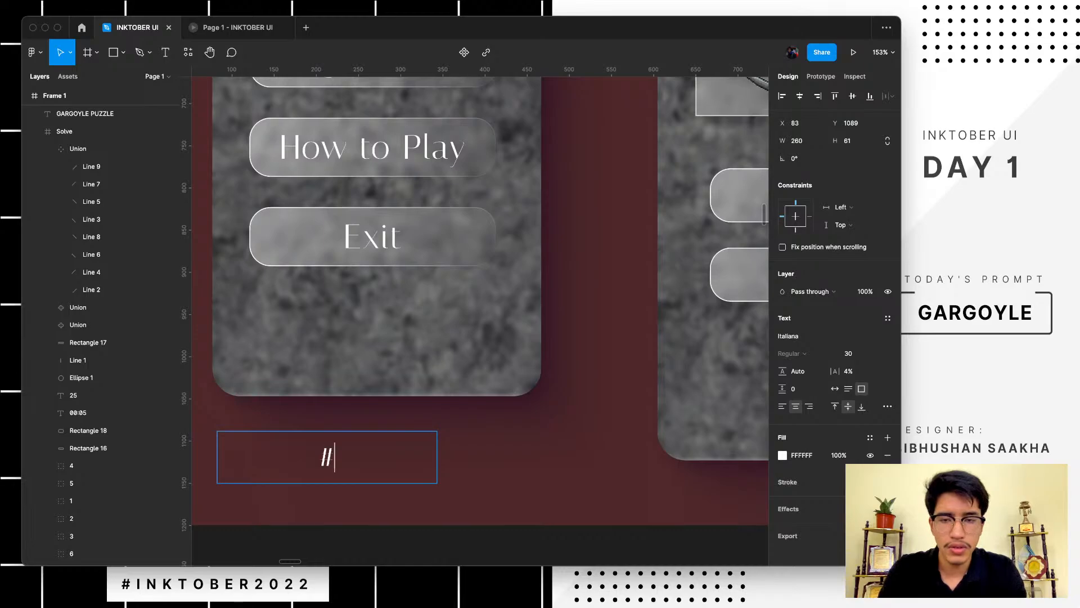
type("INKTOBER")
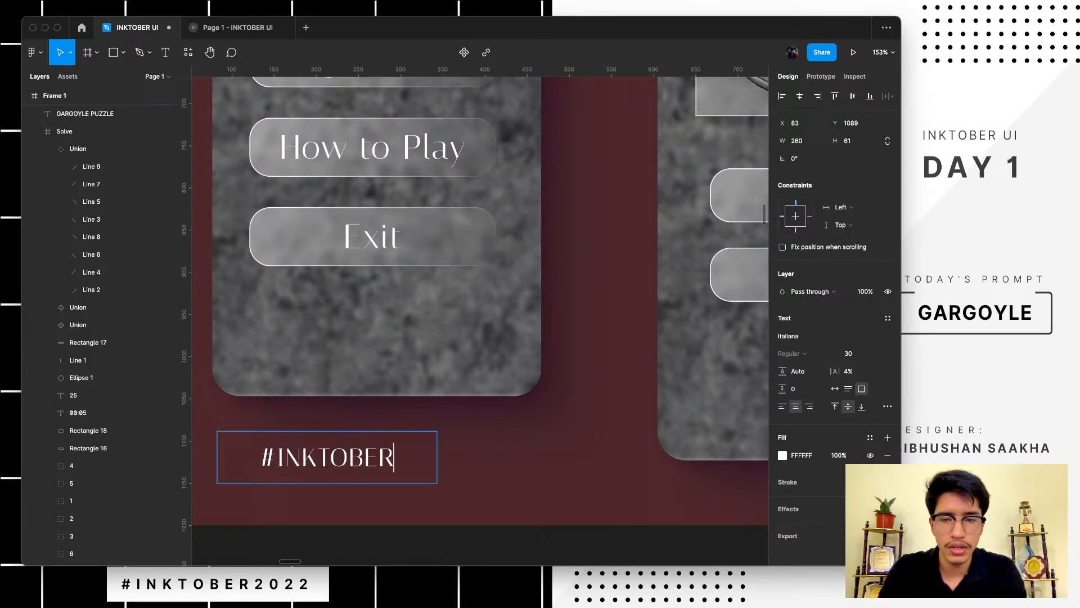
type("UI")
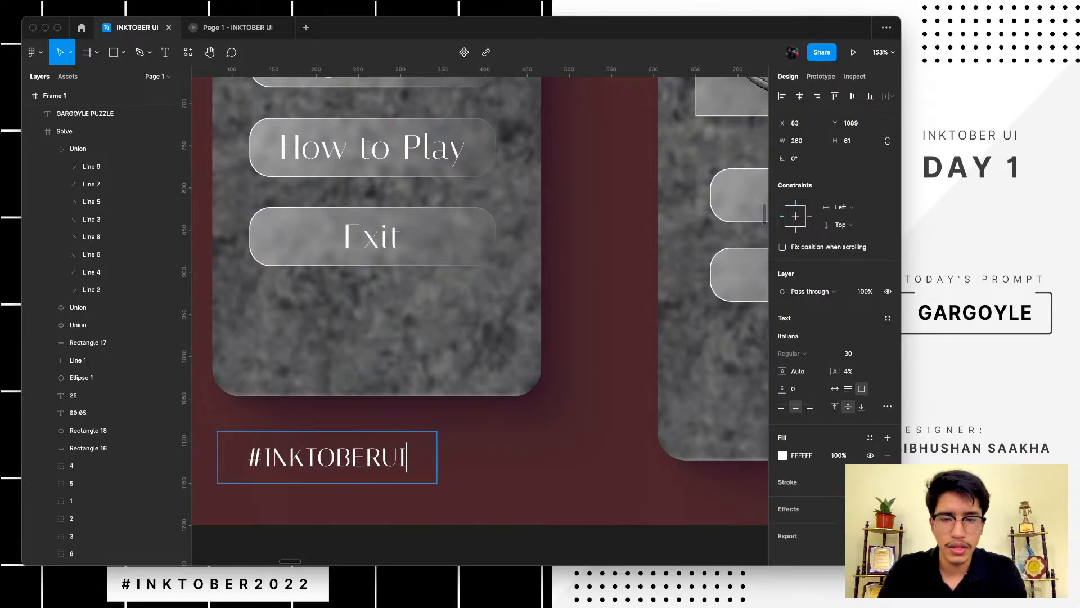
key("Escape")
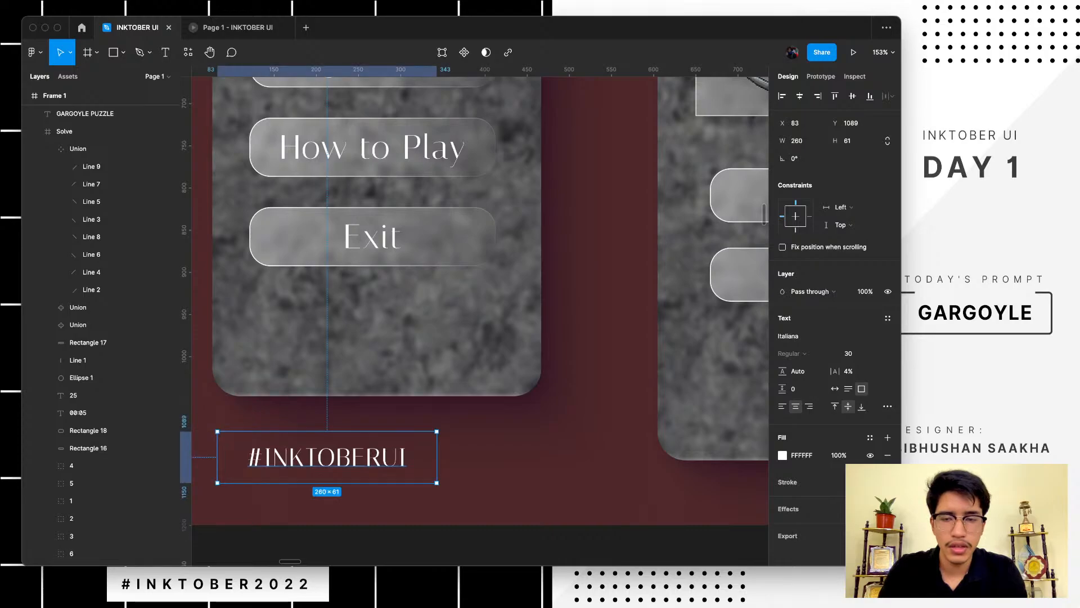
key("Escape")
left_click_drag(326, 457, 298, 460)
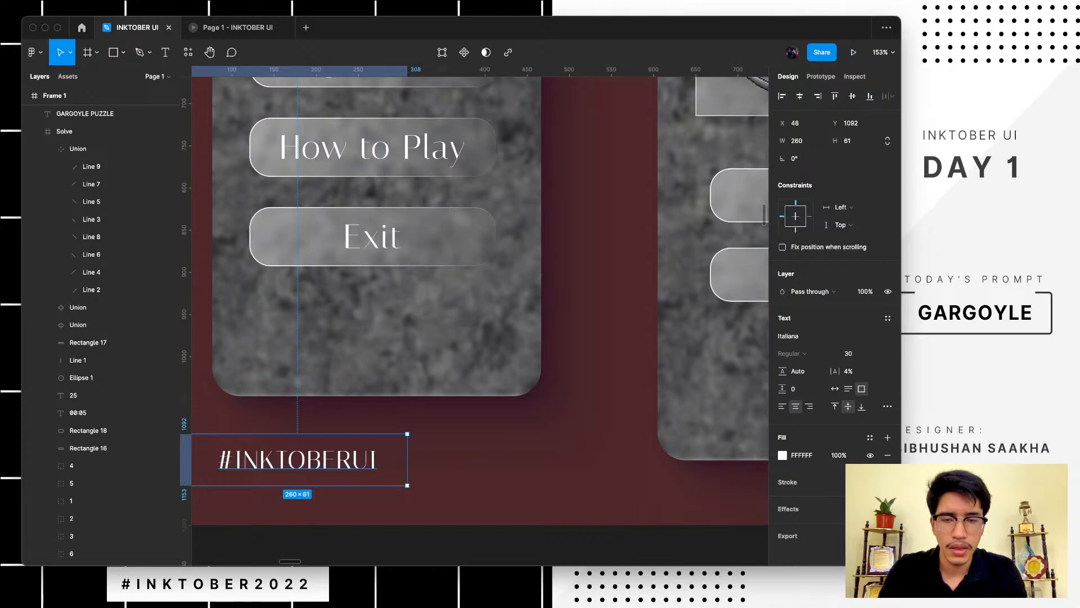
- Duplicate the #INKTOBERUI text to about X 312, Y 1092 and change the copy to #DAY 1
left_click_drag(297, 460, 520, 459)
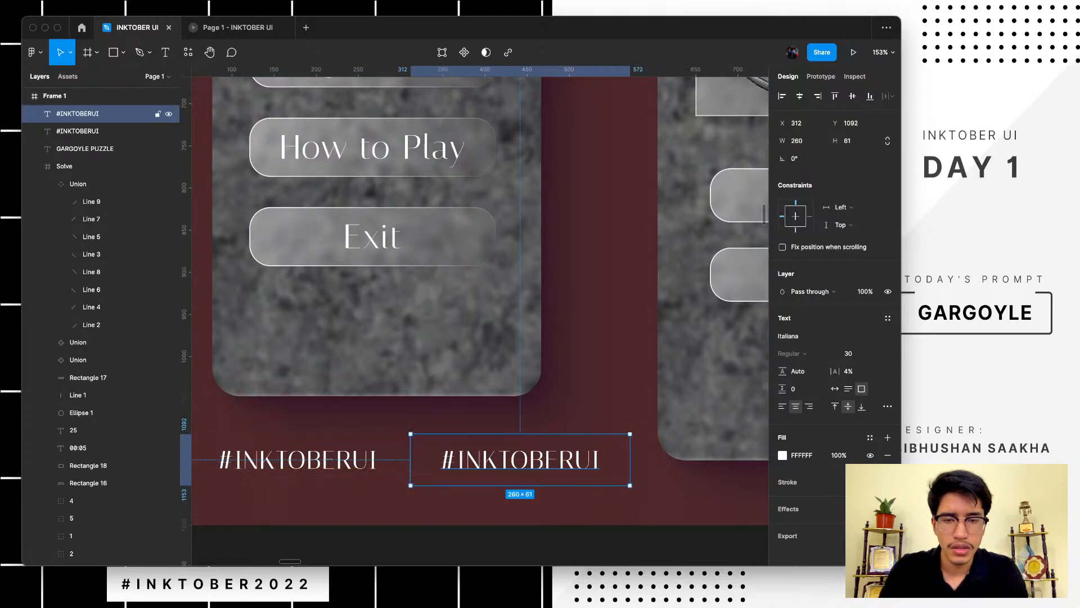
key("Return")
type("#")
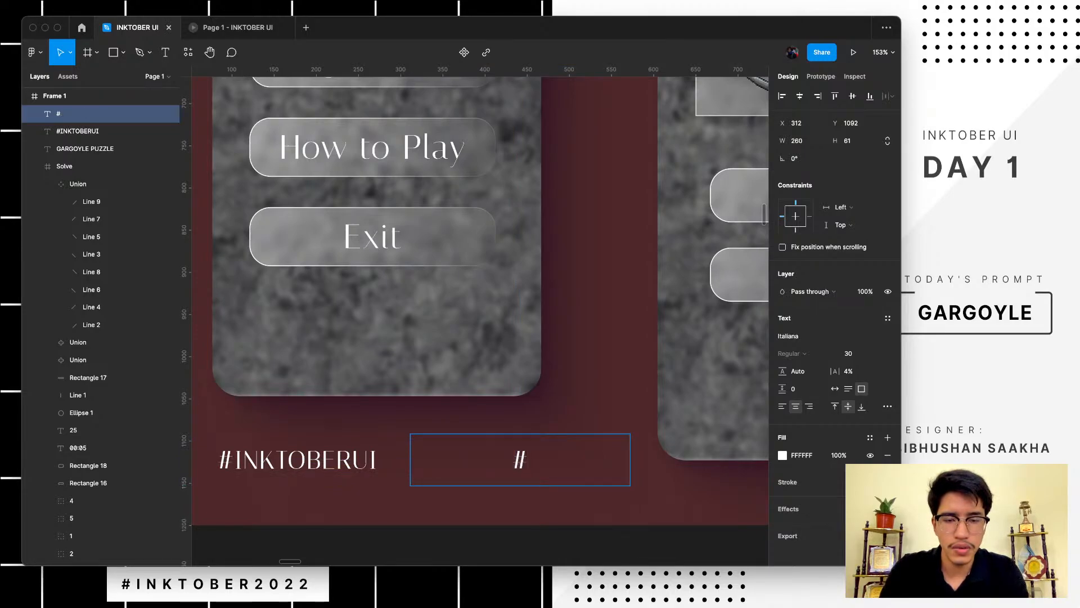
type("DAY1")
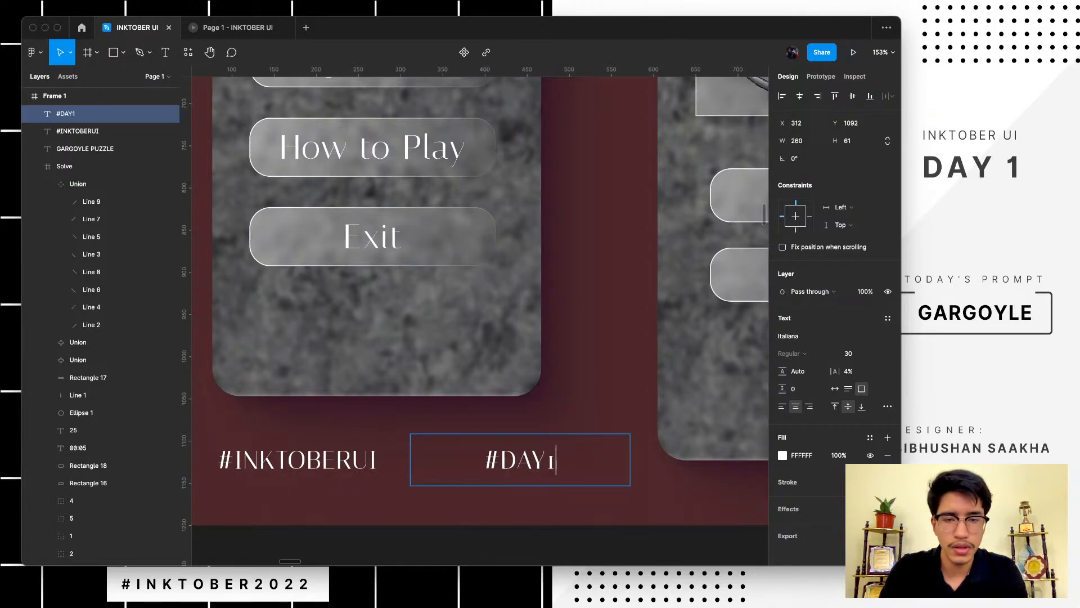
key("Left")
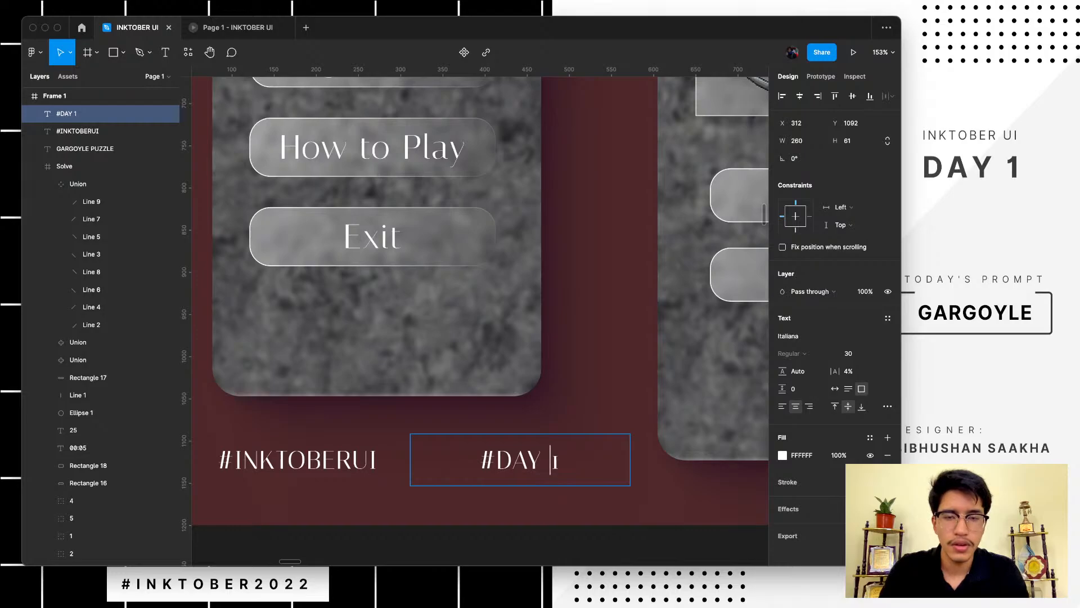
key("Escape")
key("Escape")
- Nudge the GARGOYLE PUZZLE title up 8 px to Y 63
scroll(479, 298, "down", 6)
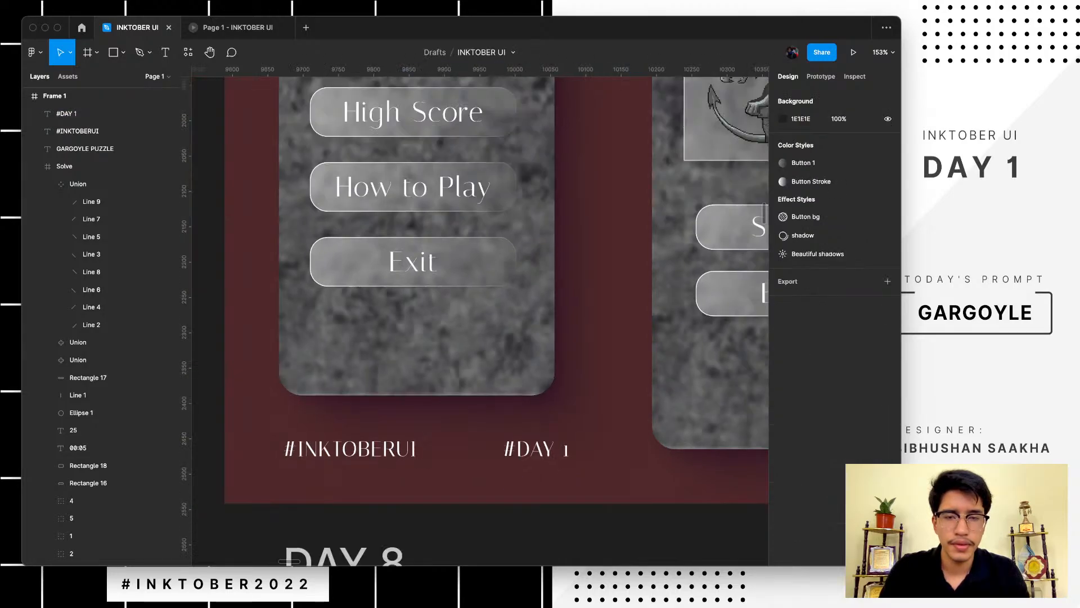
scroll(624, 388, "down", 1)
scroll(624, 389, "right", 4)
scroll(624, 388, "up", 2)
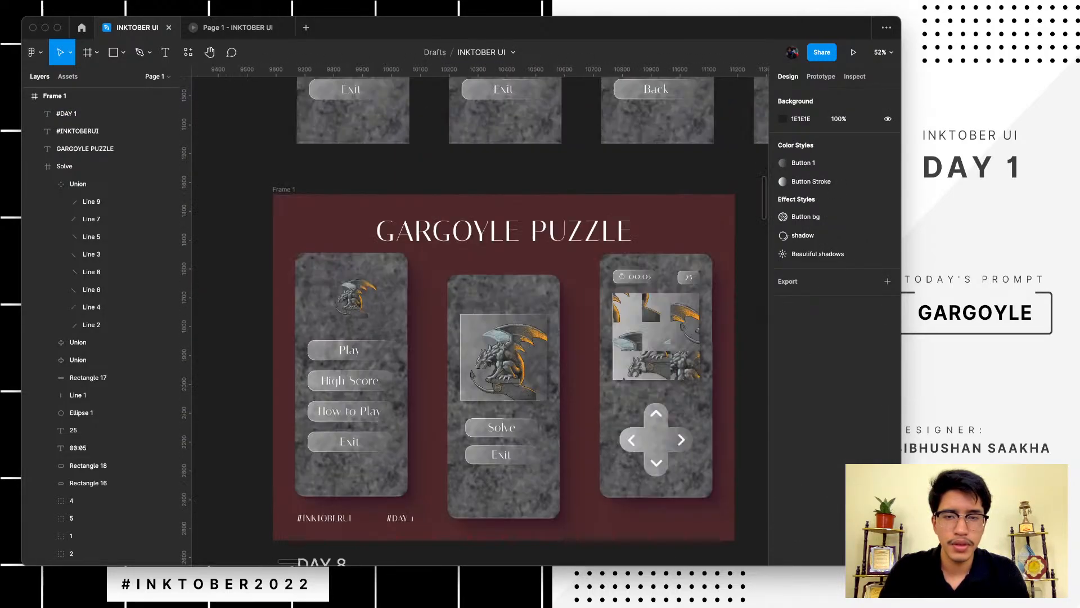
scroll(625, 388, "down", 3)
scroll(478, 315, "right", 2)
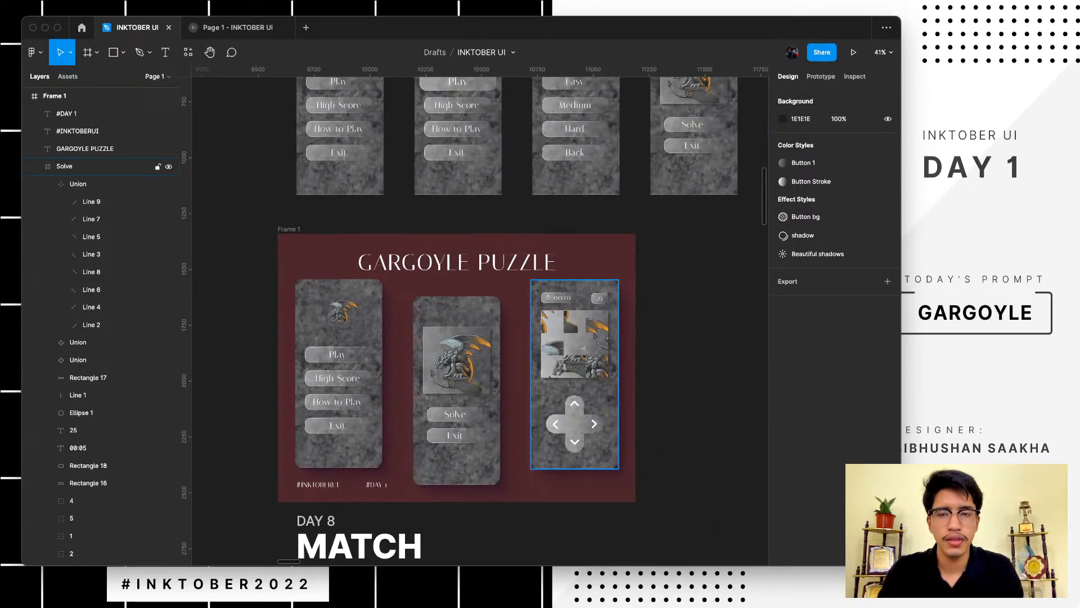
left_click(478, 262)
key("Up")
key("Up")
key("Up")
key("Up")
key("Up")
key("Up")
key("Up")
key("Up")
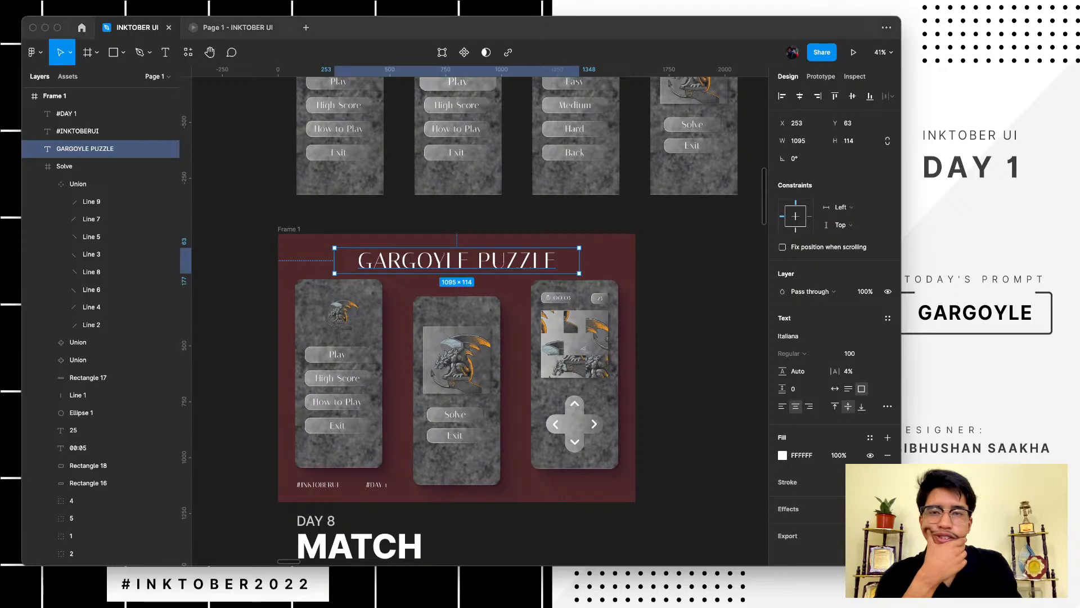
key("Escape")
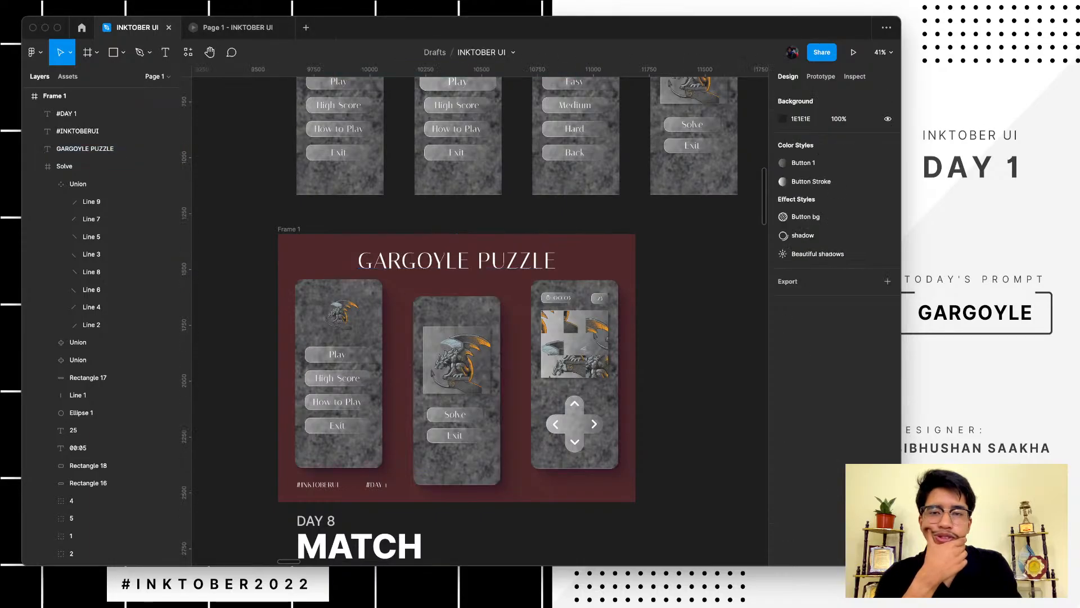
- Preview Frame 1 in the prototype presentation, and return to the design file
left_click(289, 229)
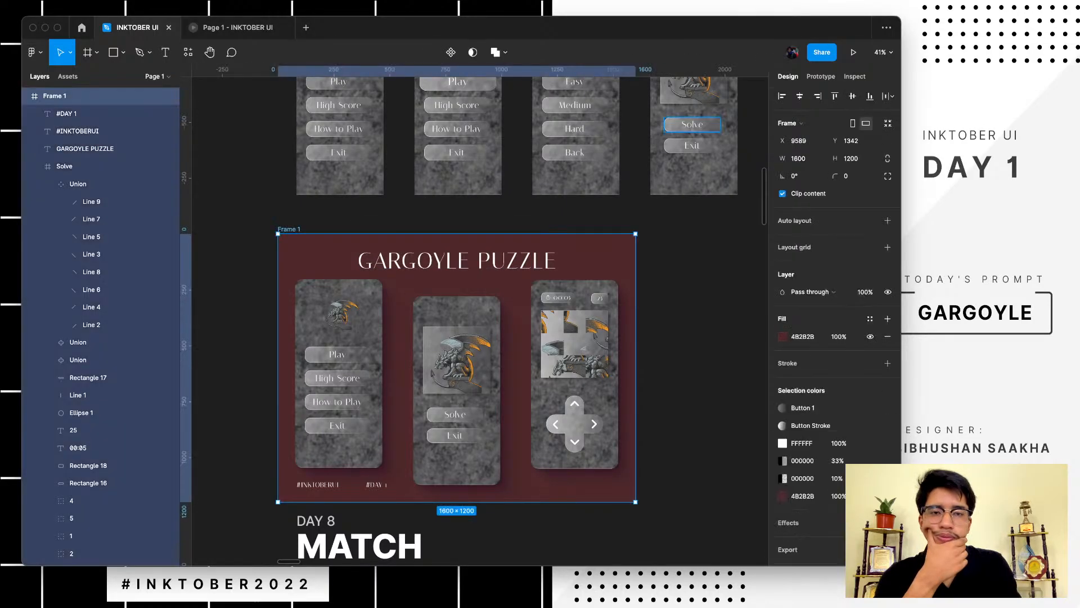
left_click(853, 52)
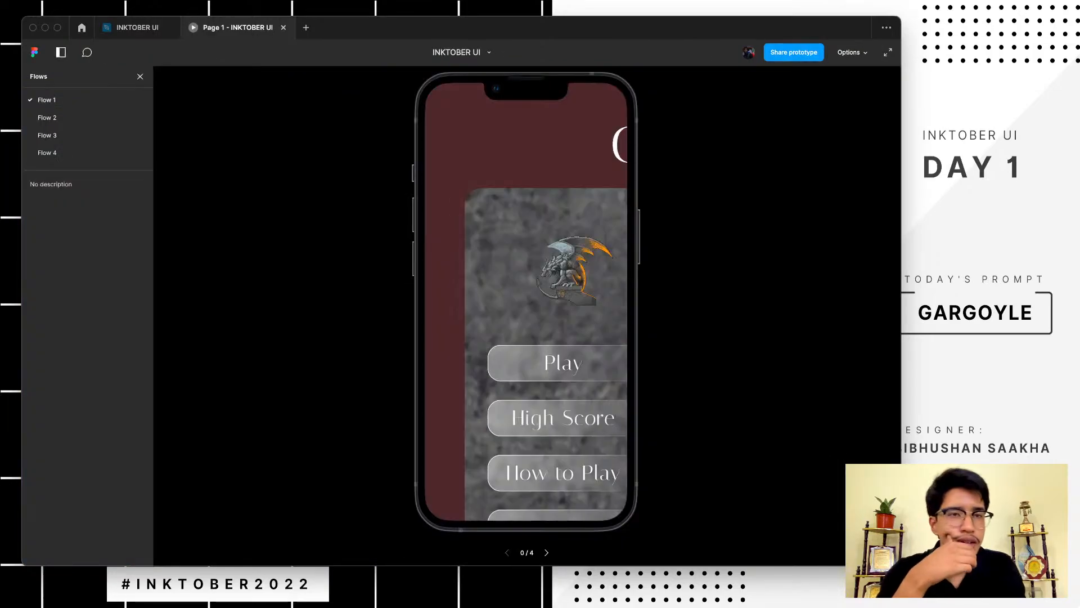
left_click(138, 27)
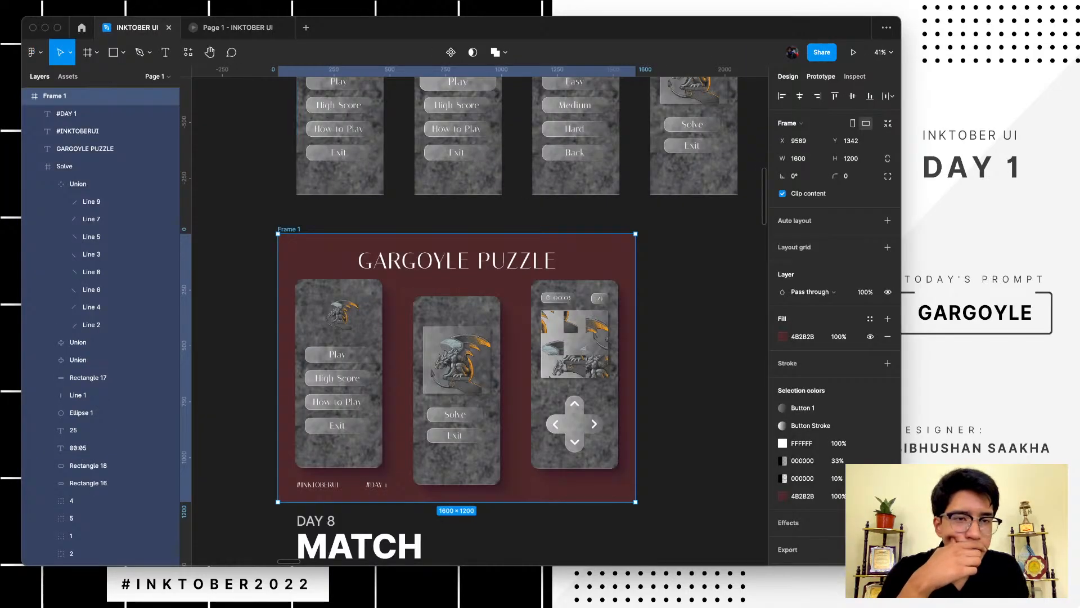
- Set the prototype device to None and return to the presentation preview
left_click(821, 77)
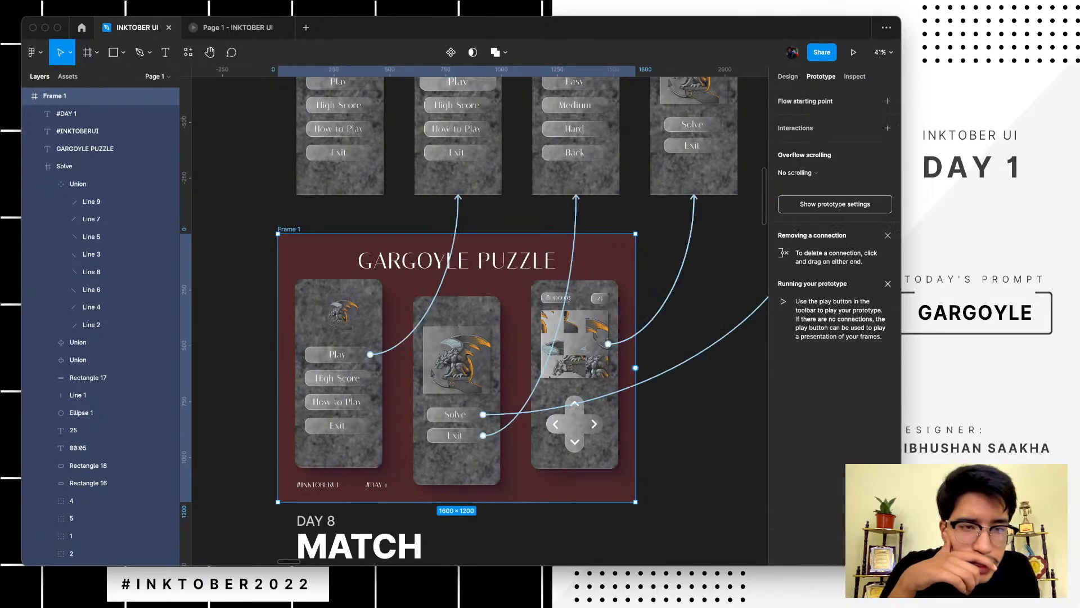
key("Escape")
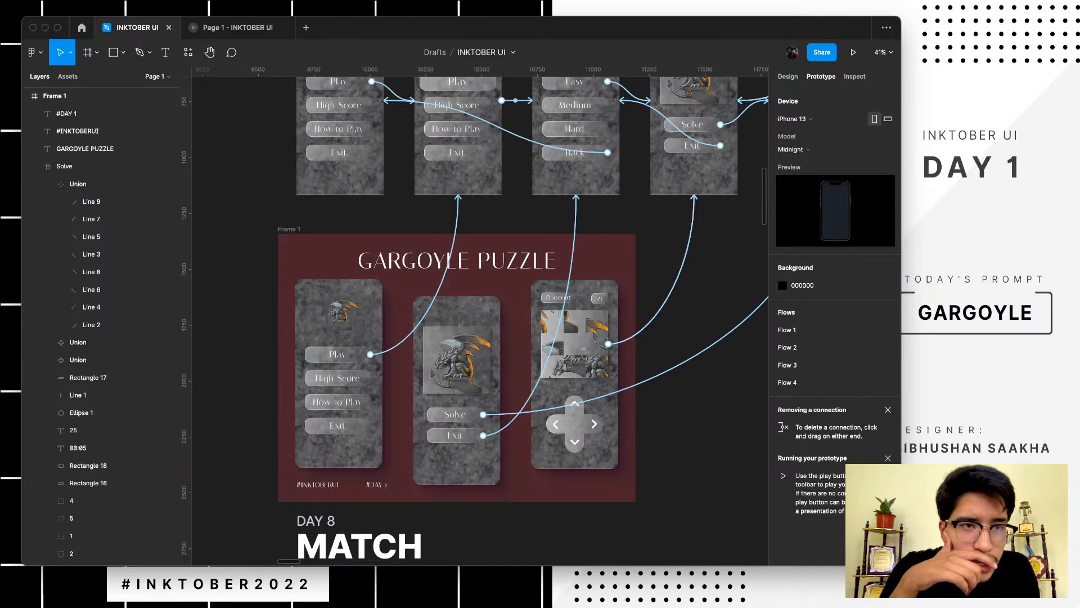
left_click(815, 119)
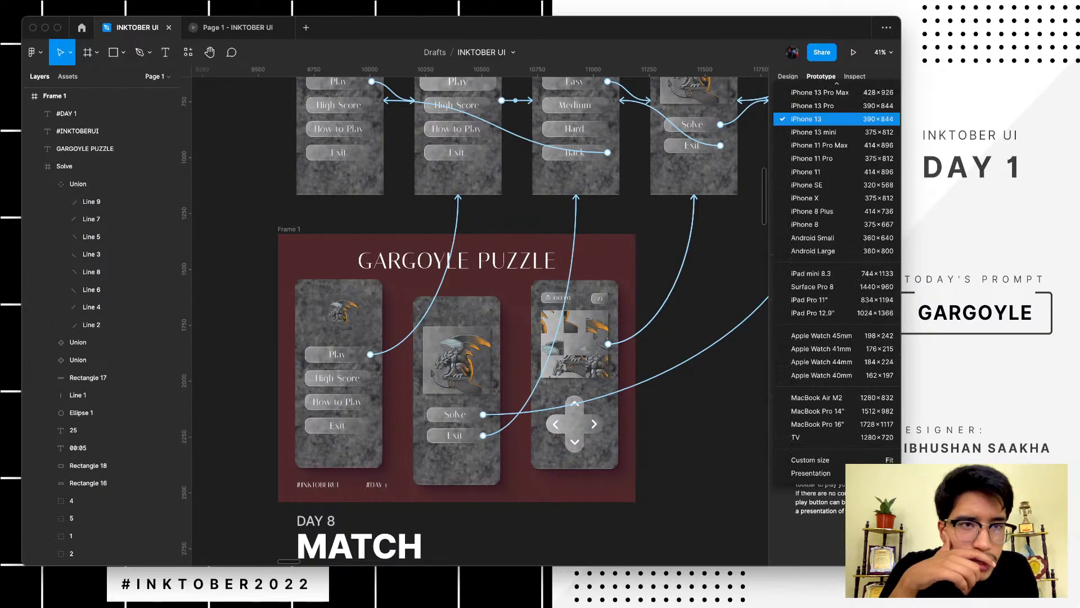
scroll(816, 437, "up", 3)
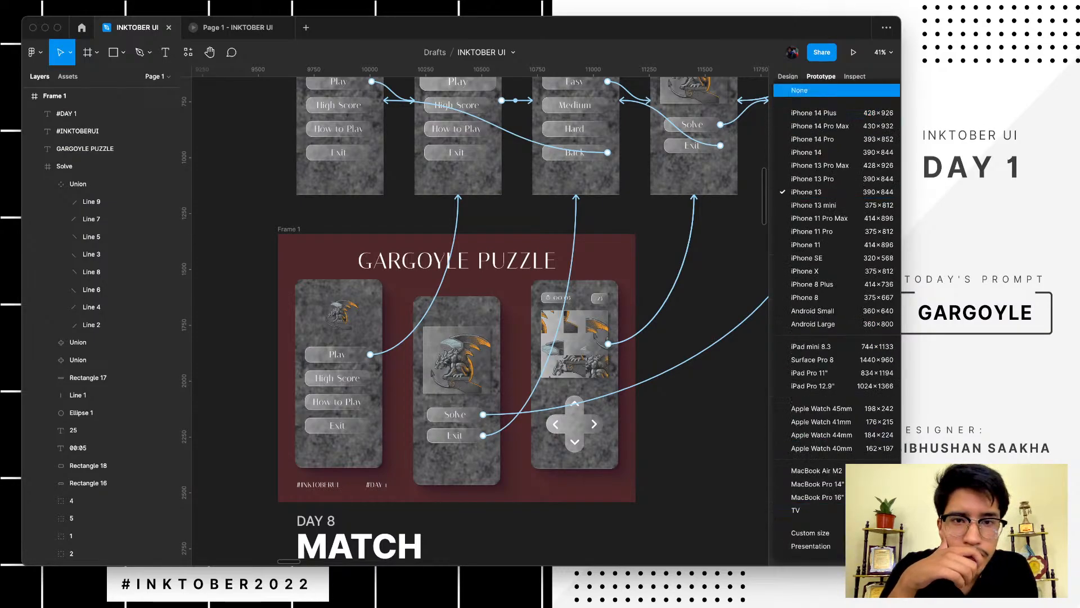
left_click(816, 90)
left_click(237, 28)
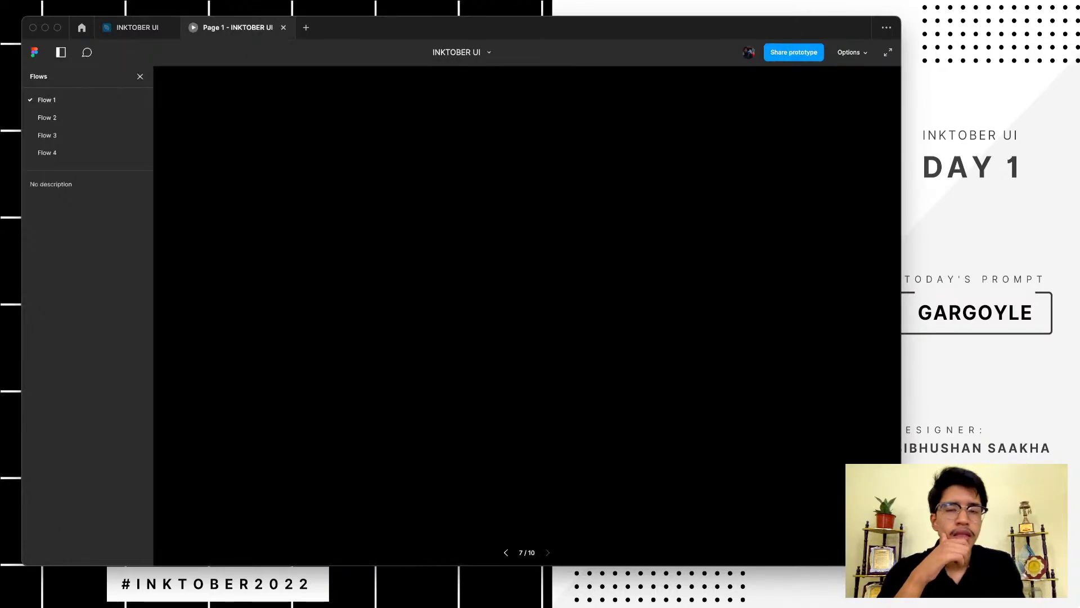